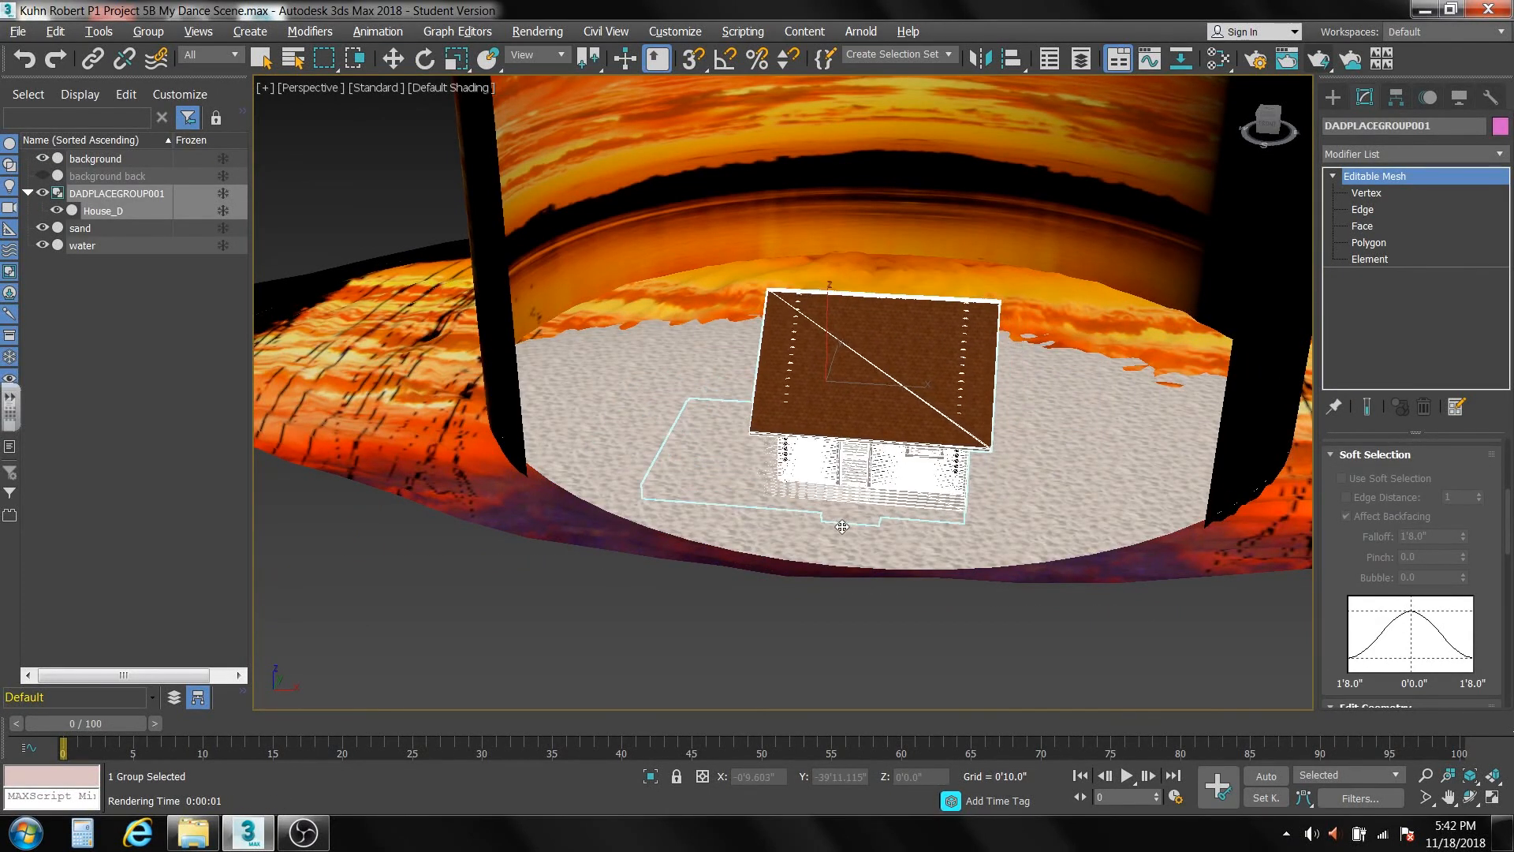
Select the ungrouped House_D mesh, isolate it from the beach scene, and view its large gable end.
click(585, 690)
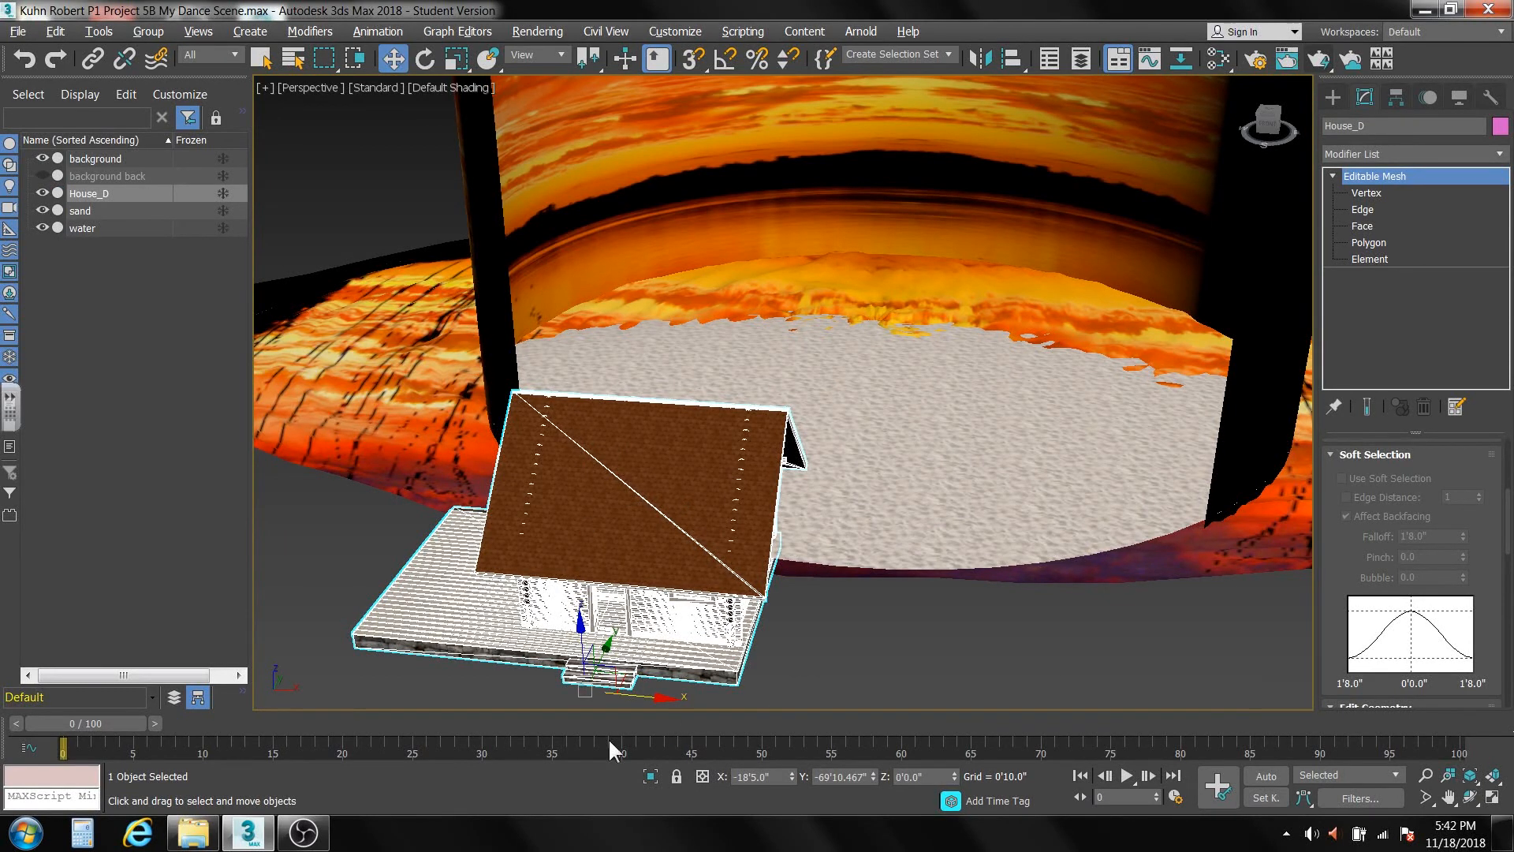
click(649, 777)
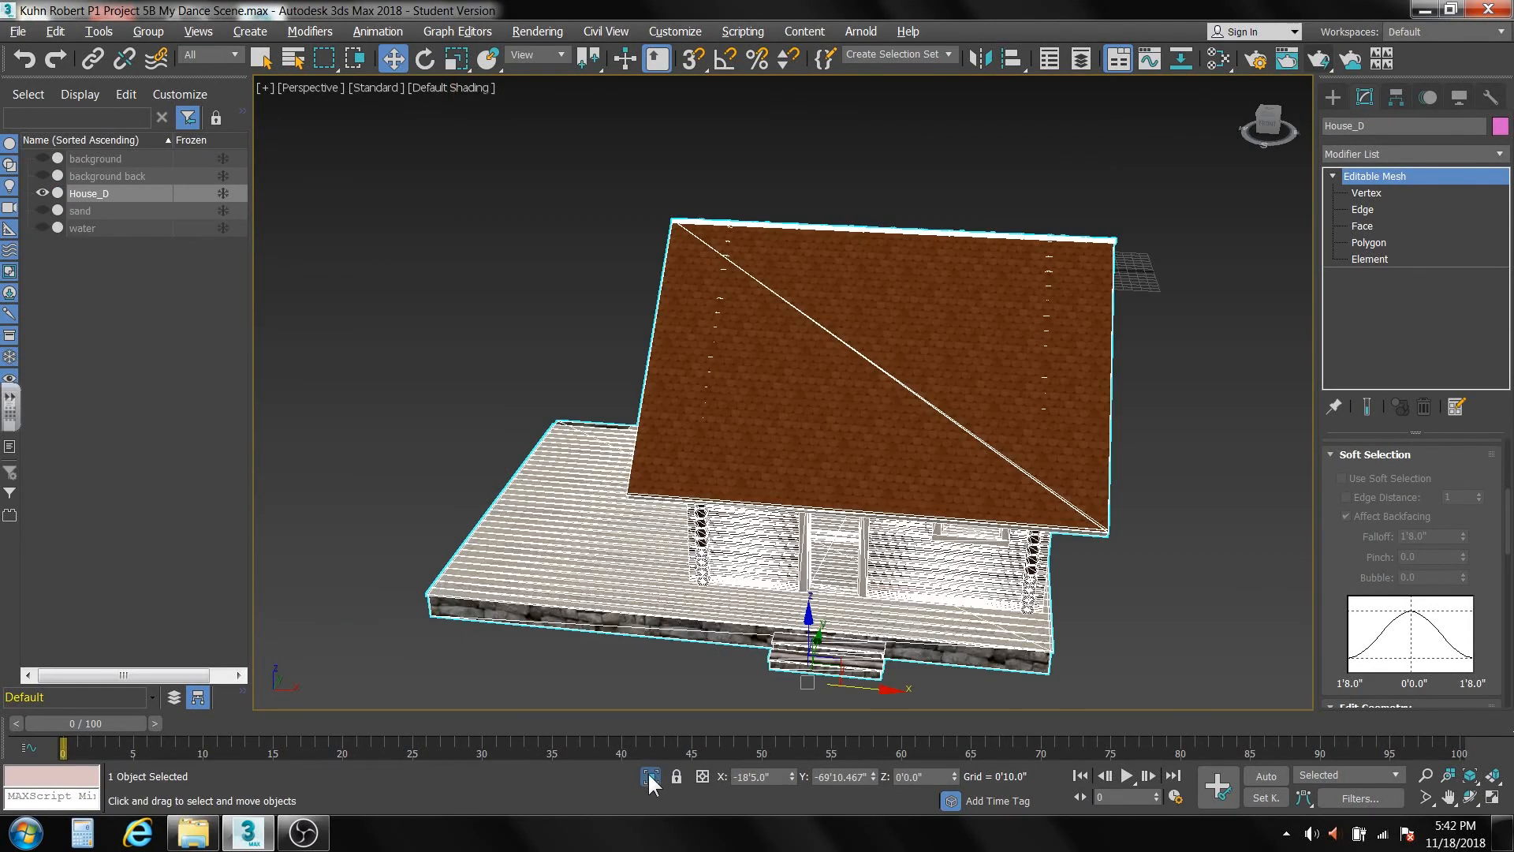
alt+middle_drag(718, 596, 864, 513)
alt+middle_drag(787, 421, 820, 424)
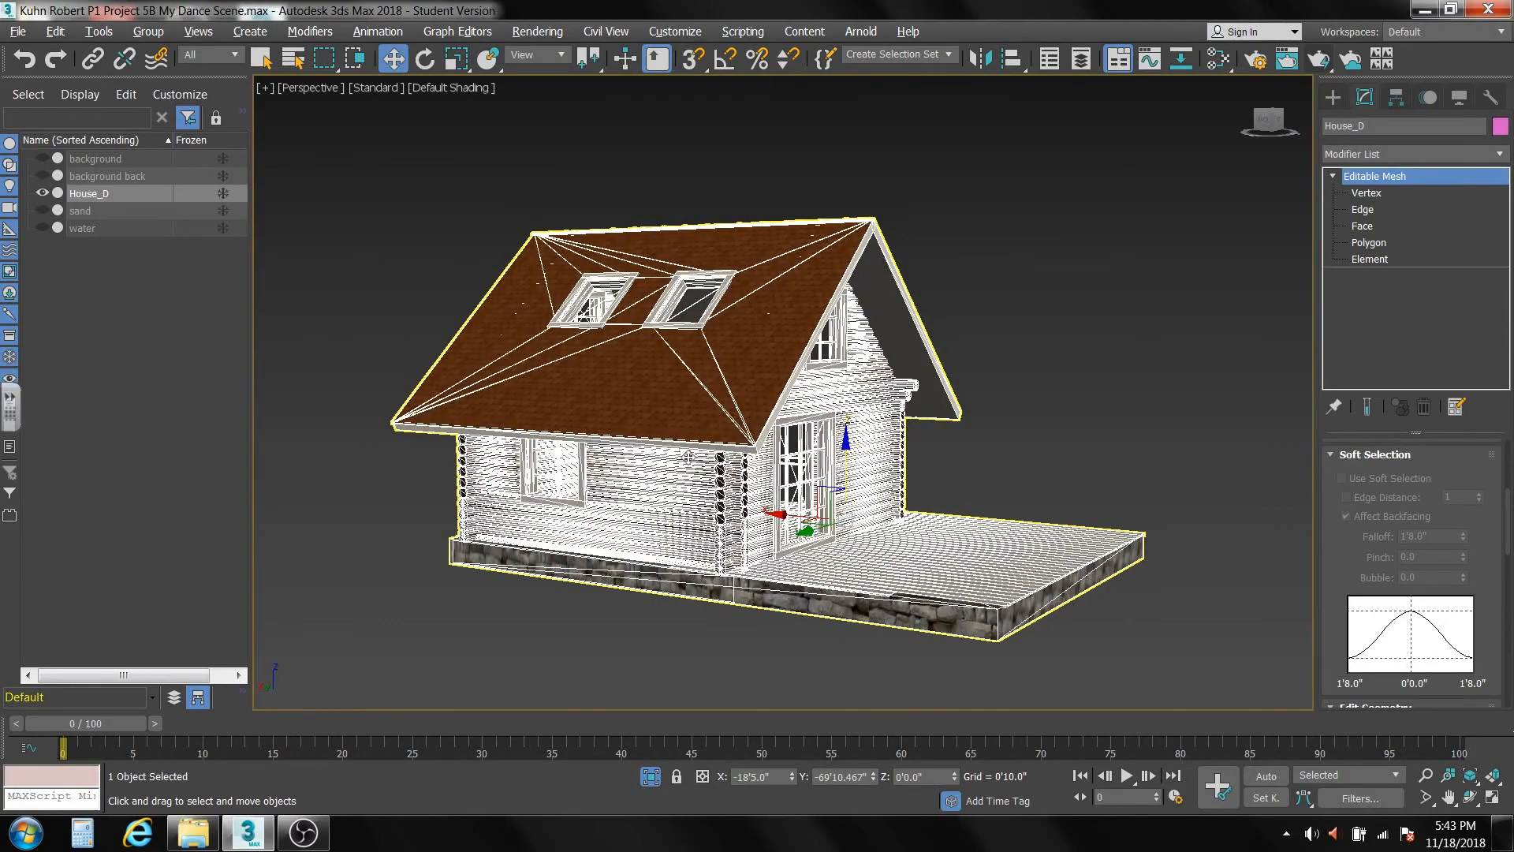
alt+middle_drag(688, 460, 720, 484)
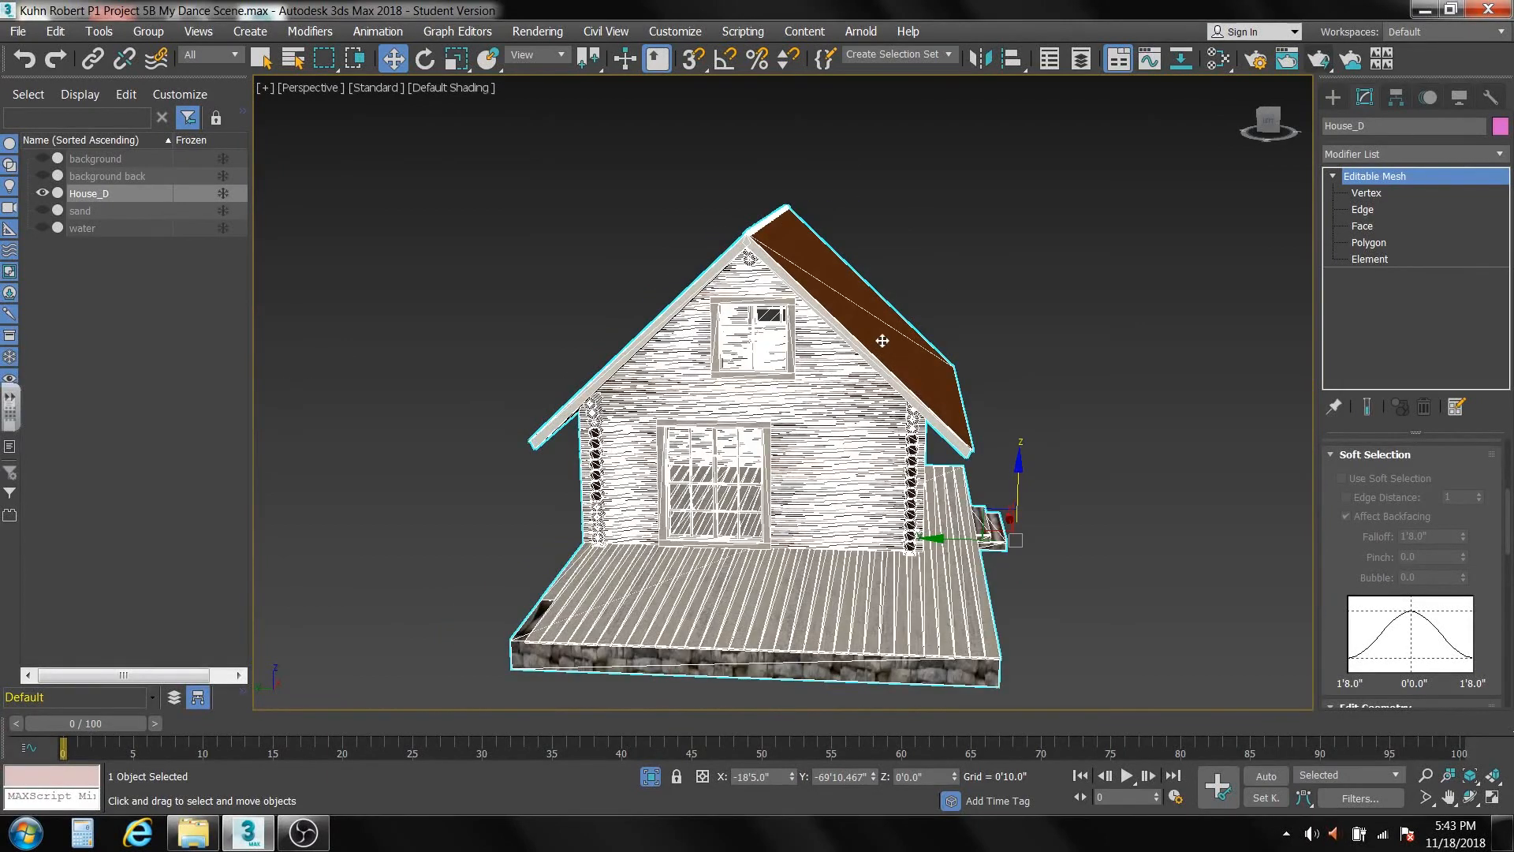
alt+middle_drag(876, 360, 891, 356)
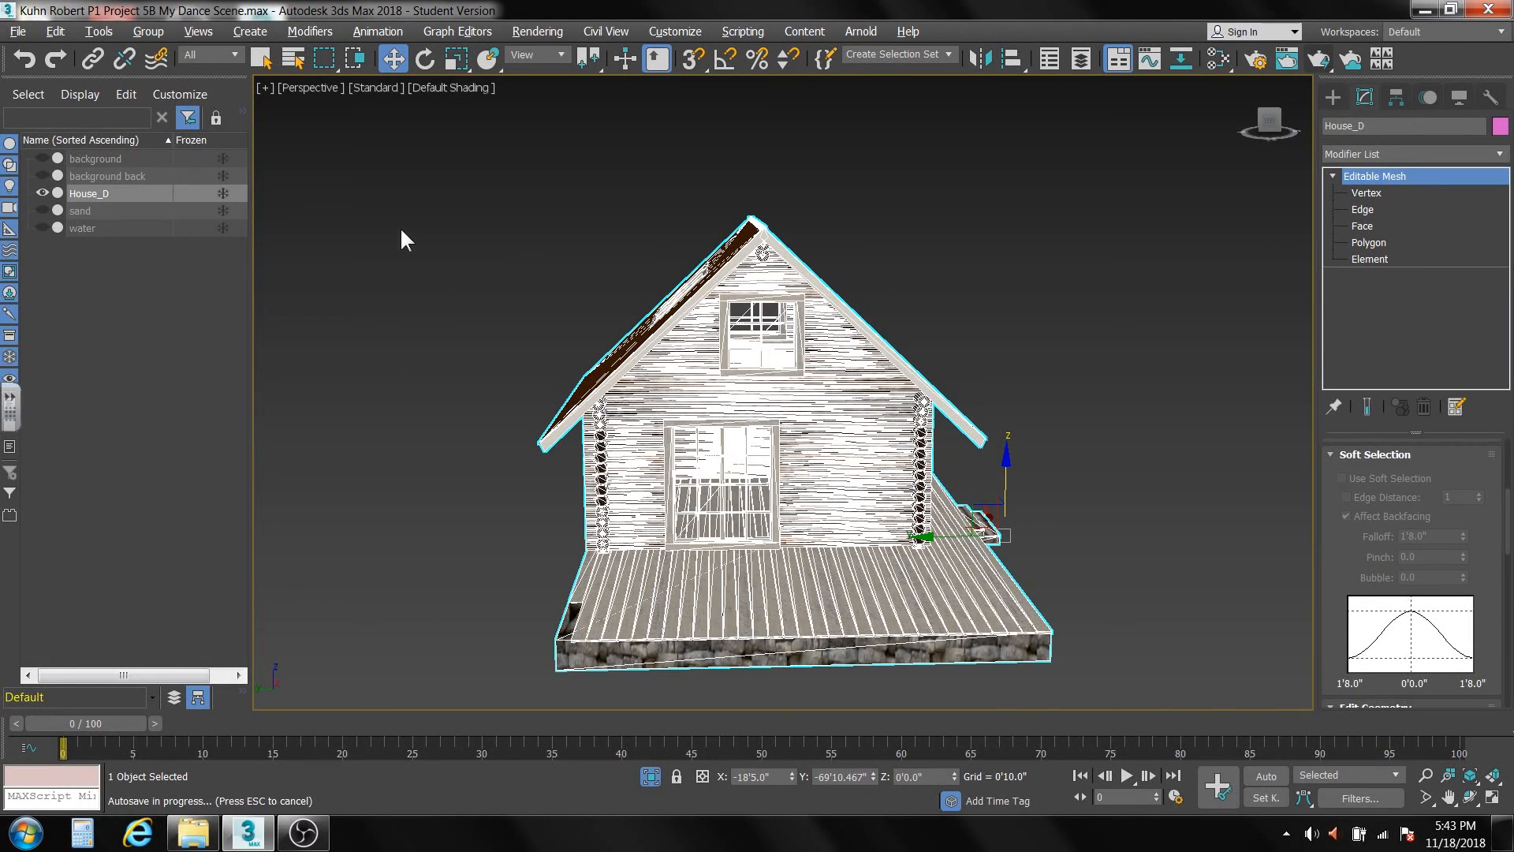
At Element level, select the house's skylight side, deck, steps and lower wall logs, leaving out the roof slope above the front door.
click(264, 58)
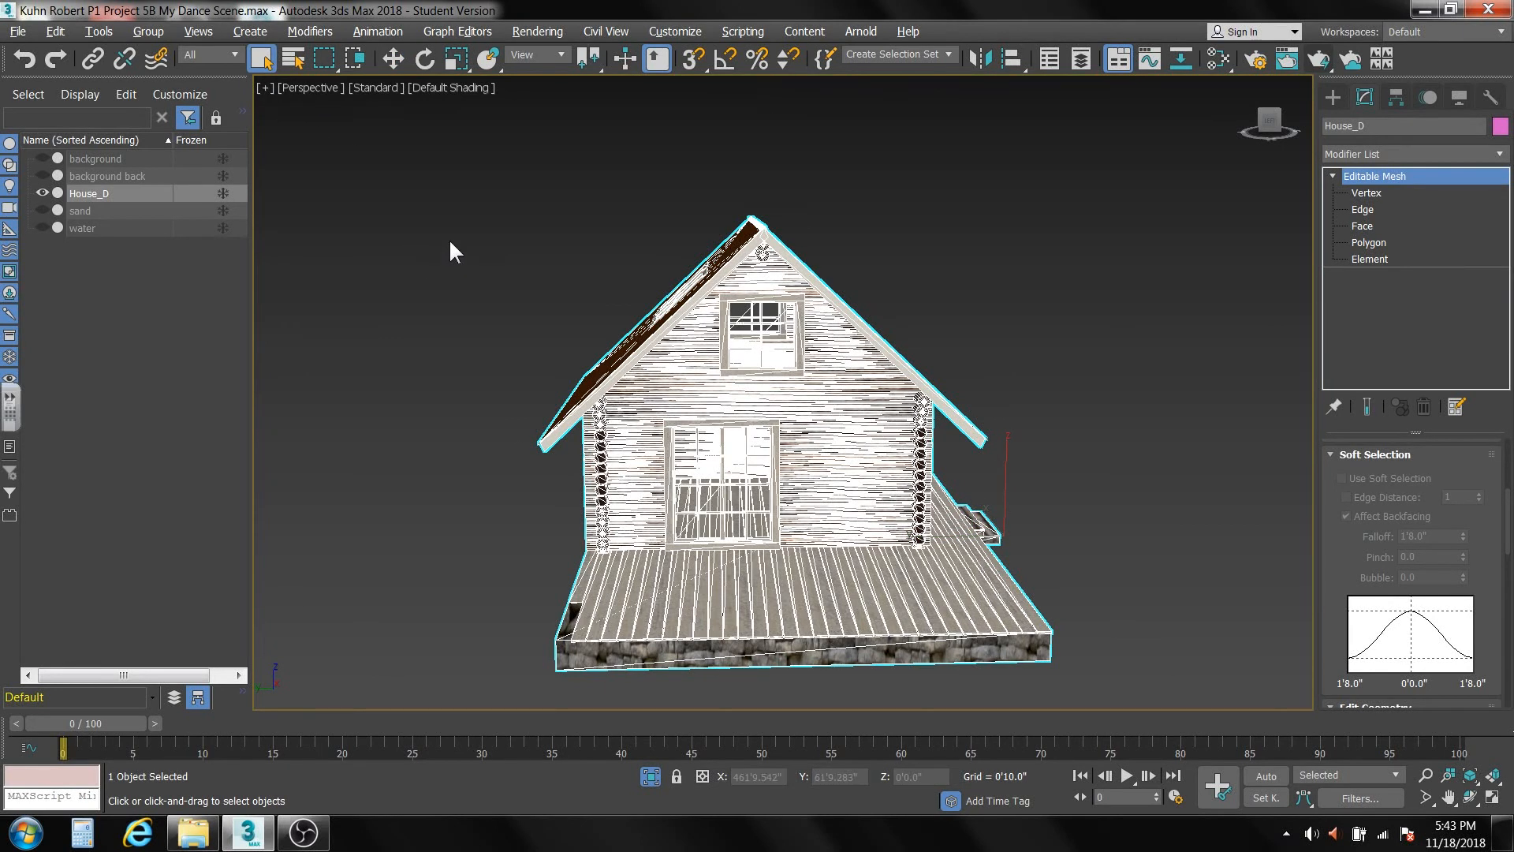
drag(448, 238, 740, 626)
click(1369, 258)
drag(545, 215, 712, 603)
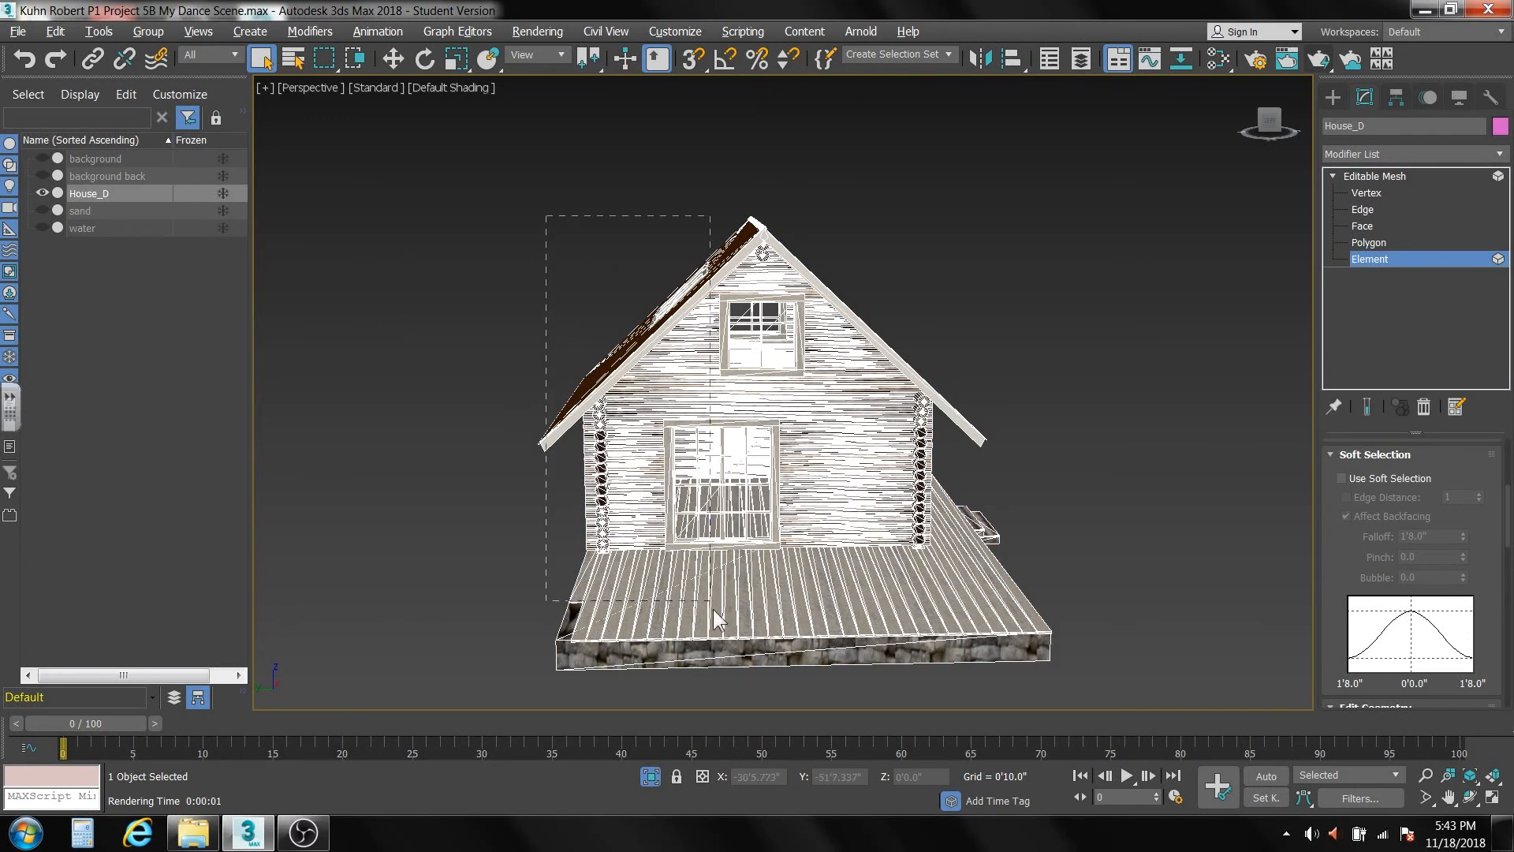
drag(740, 675, 740, 675)
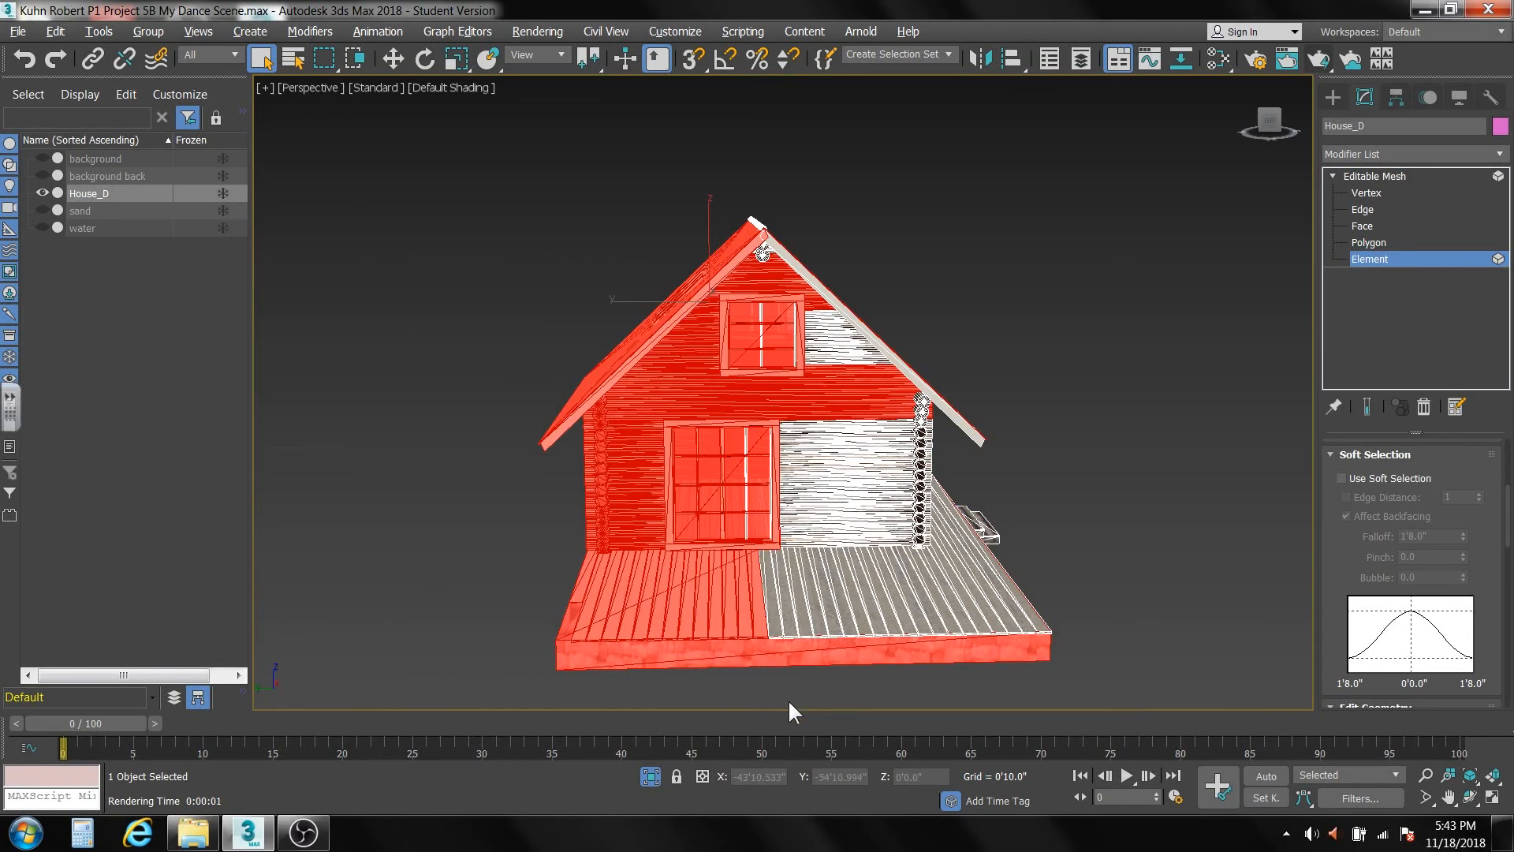
ctrl+drag(775, 698, 1025, 514)
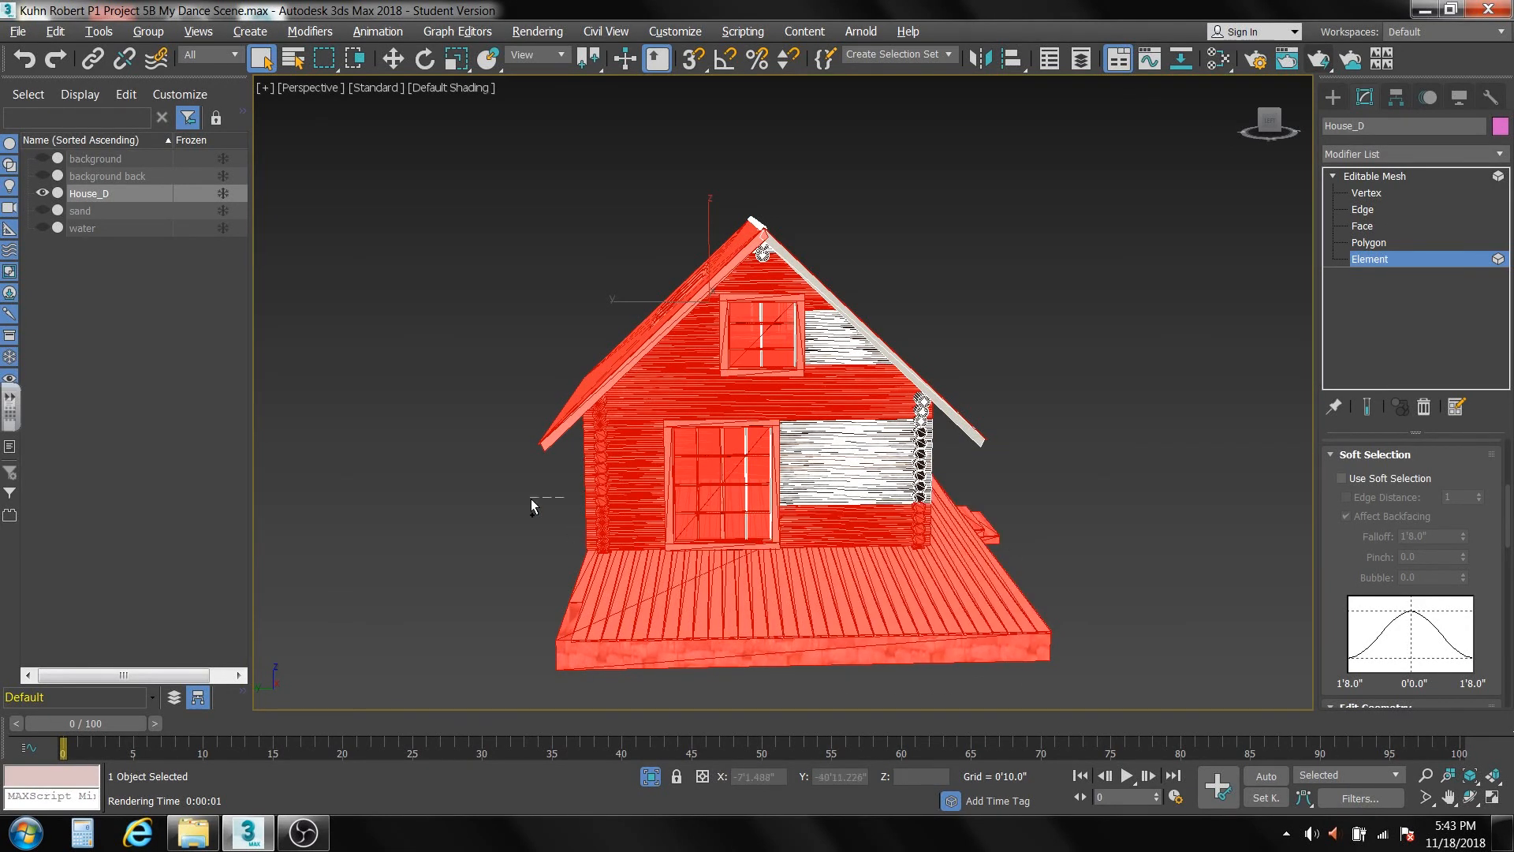
drag(531, 499, 972, 457)
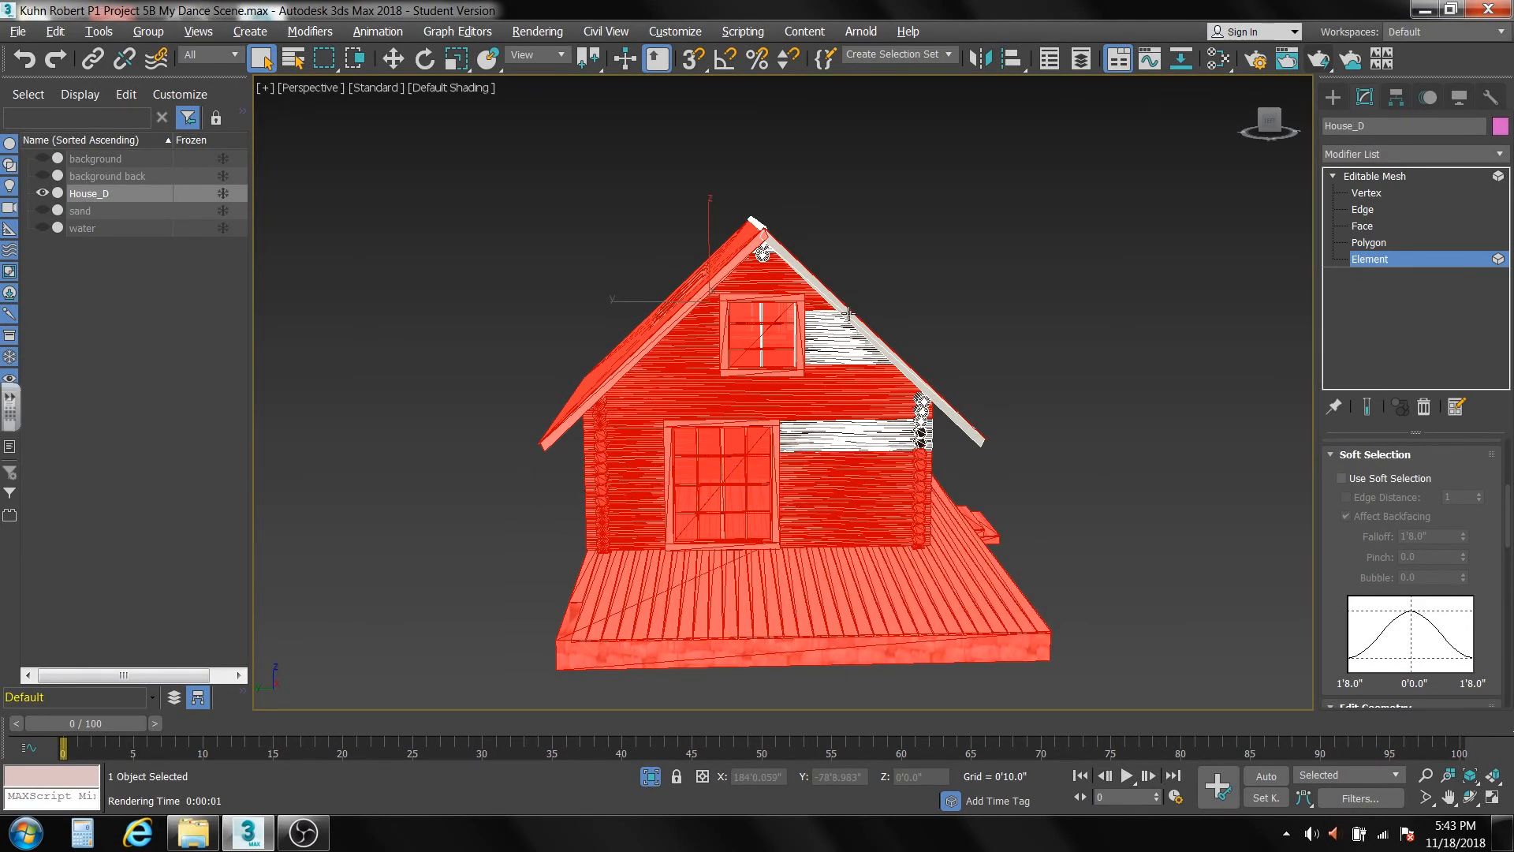
alt+middle_drag(805, 366, 801, 352)
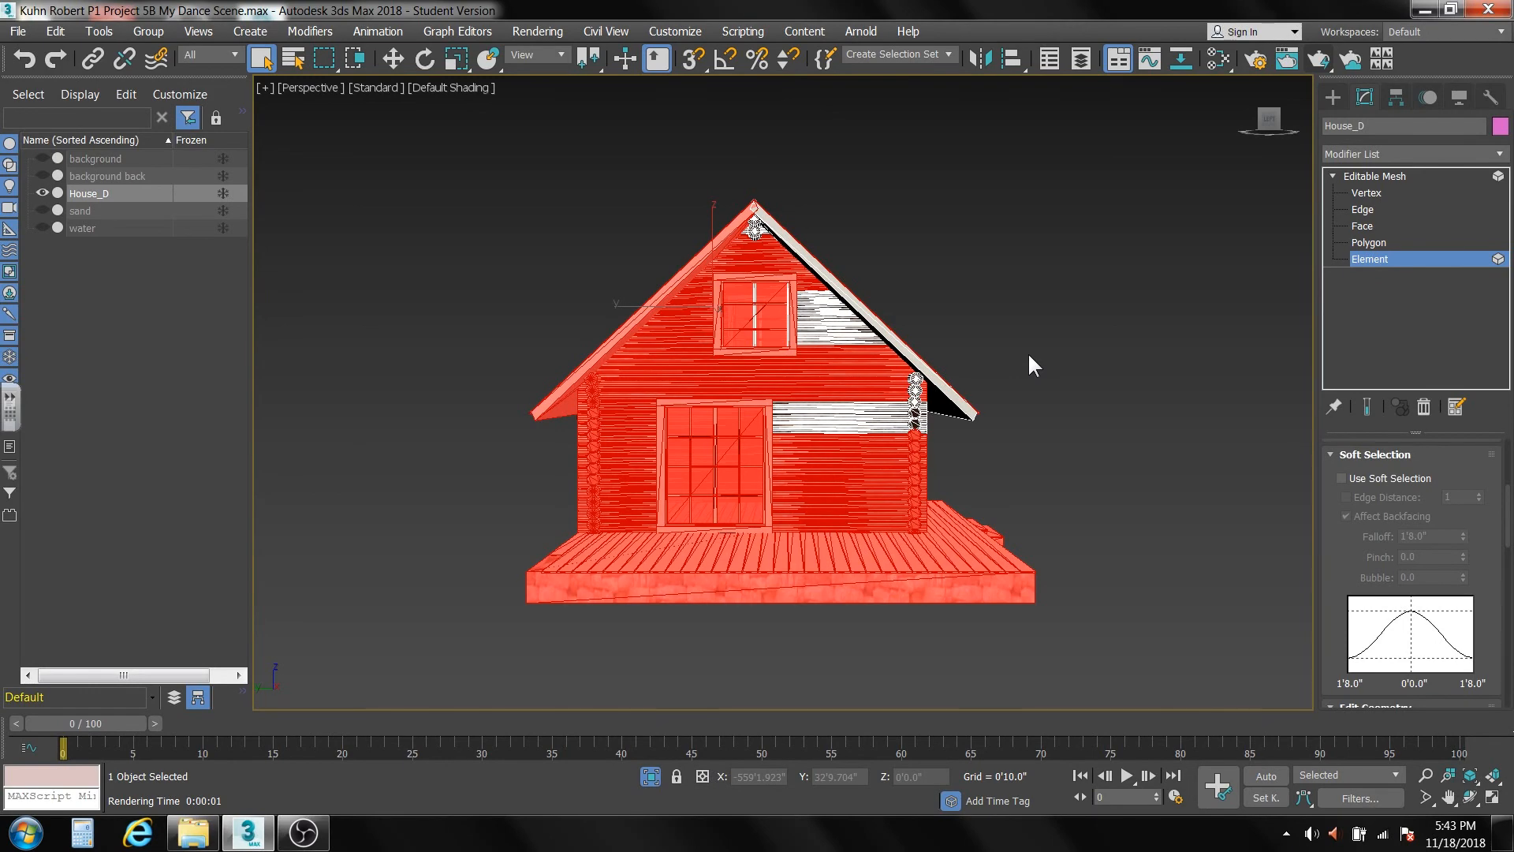
In the Left view, add the remaining gable wall and corner logs to the element selection, keeping the front-door roof slope deselected.
key(l)
middle_drag(1027, 370, 828, 450)
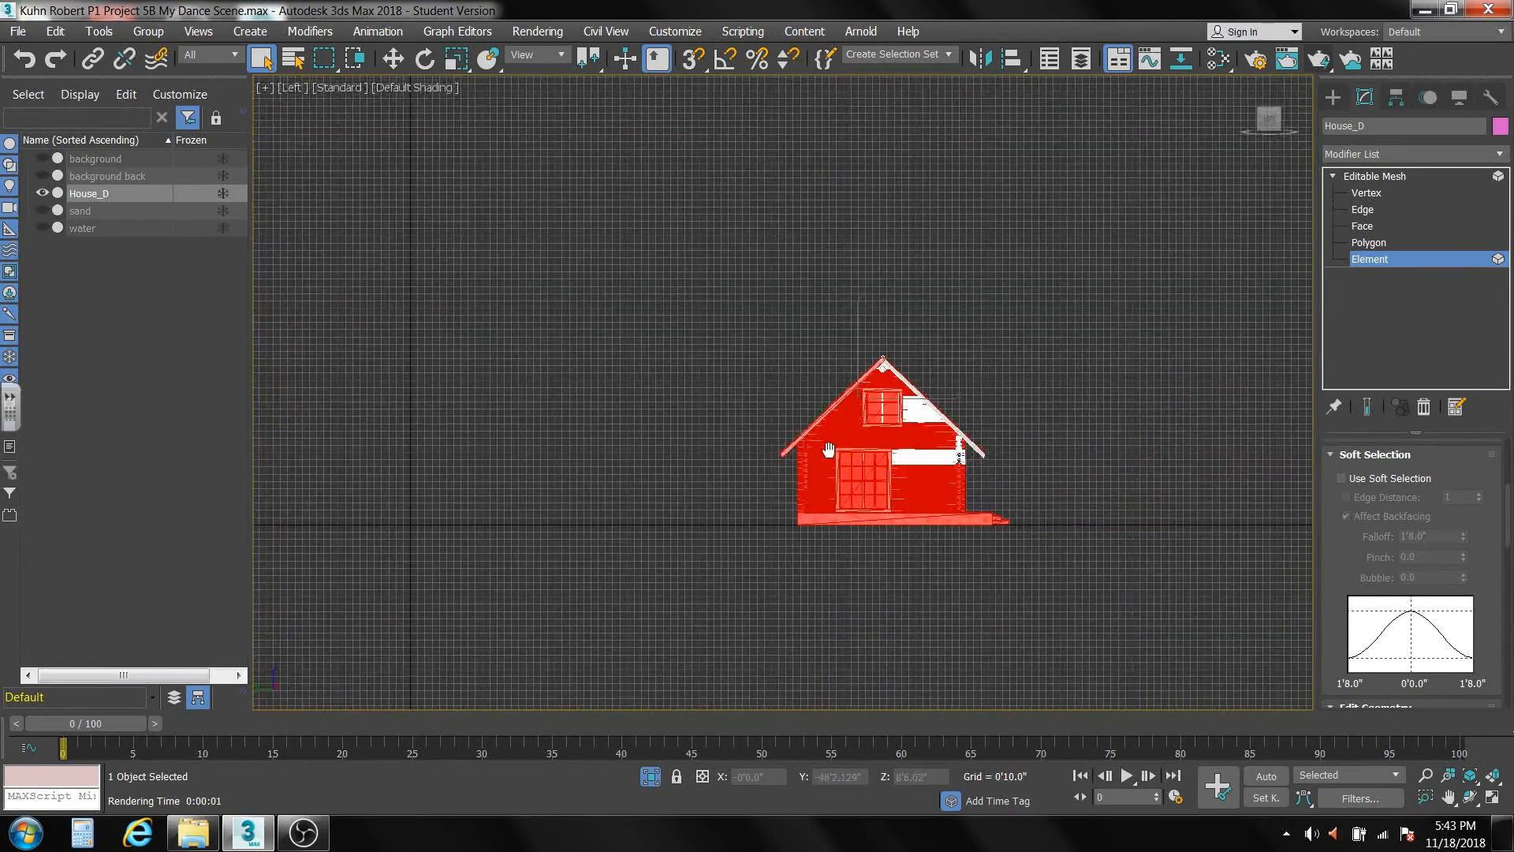
scroll(827, 449, up, 10)
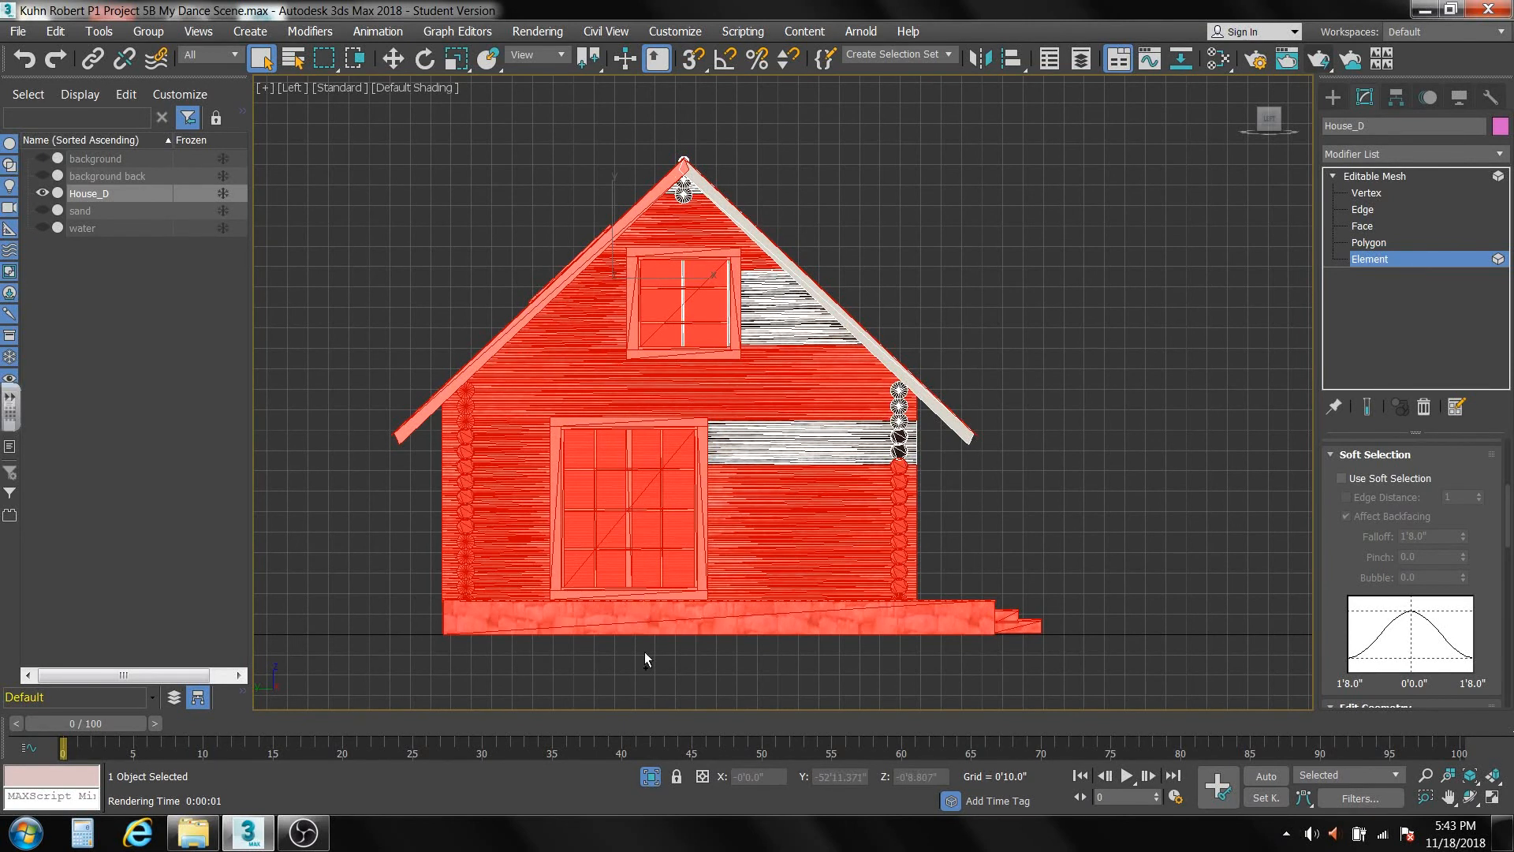
ctrl+drag(778, 422, 758, 264)
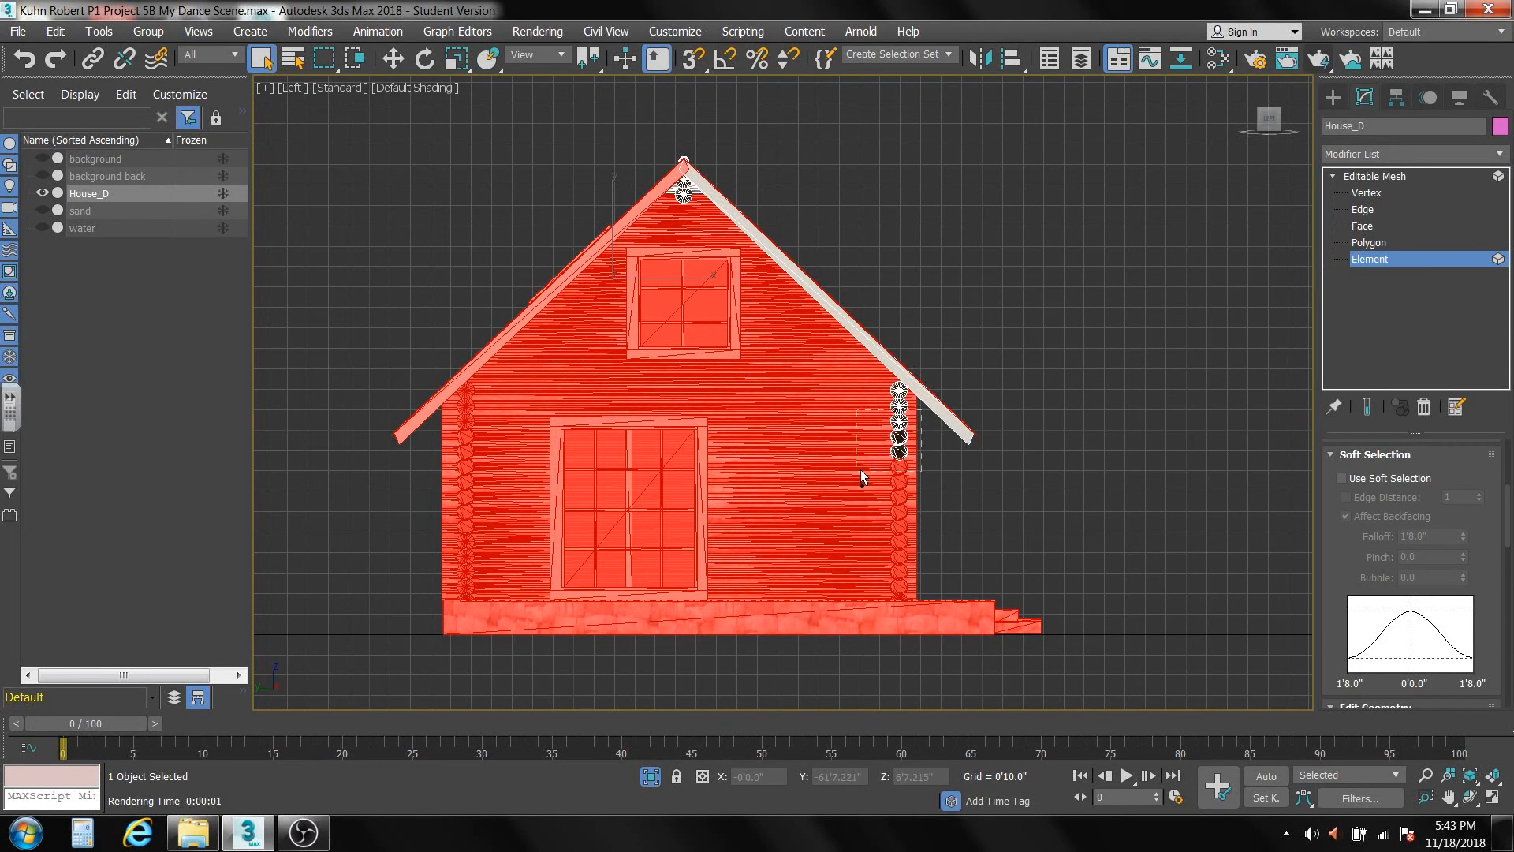
ctrl+drag(860, 471, 858, 472)
ctrl+drag(859, 384, 904, 406)
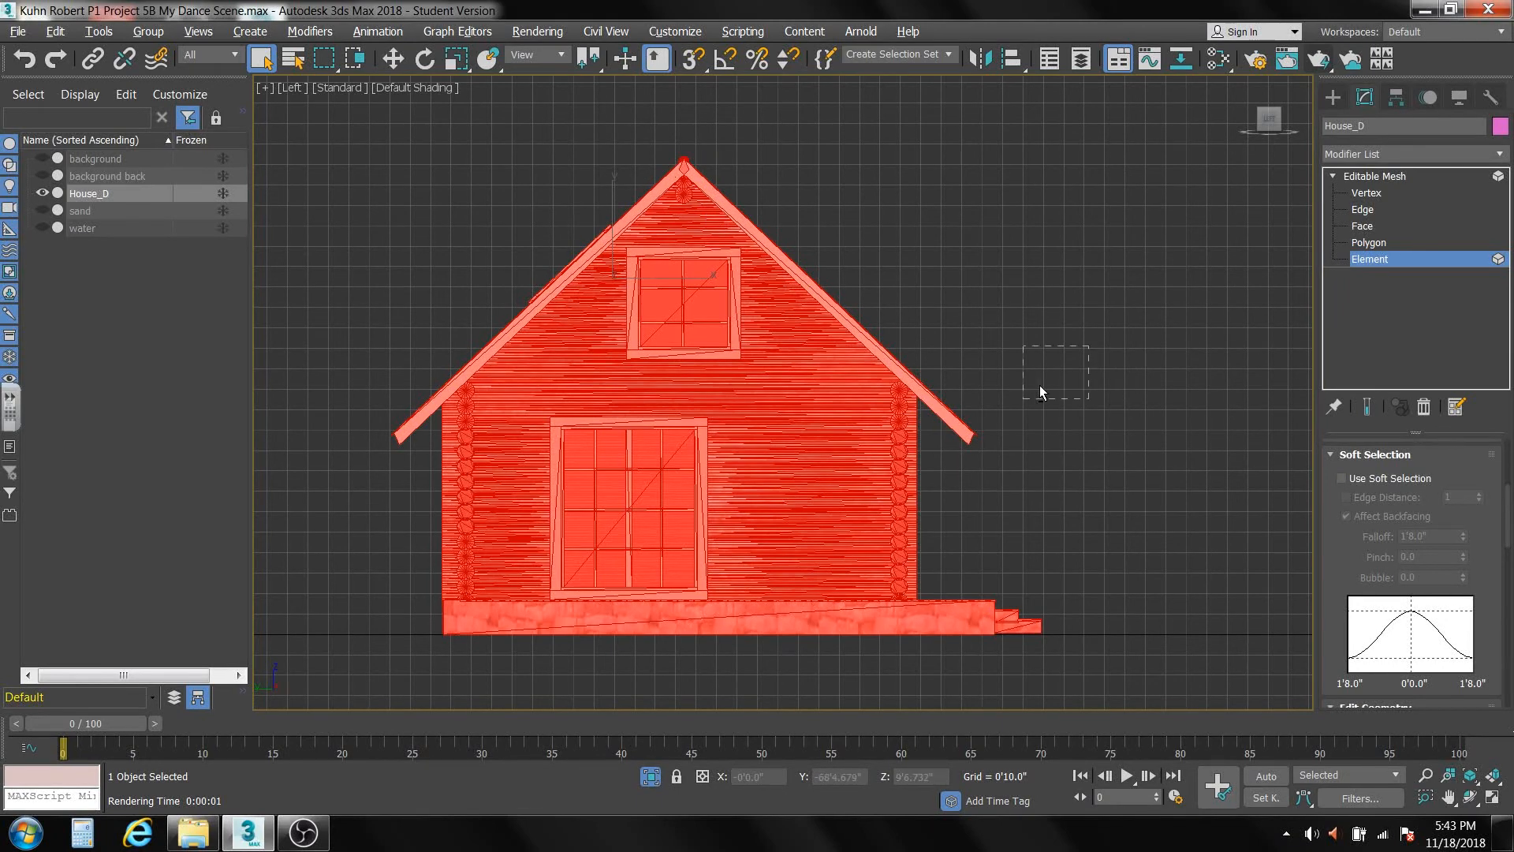
alt+drag(953, 467, 943, 470)
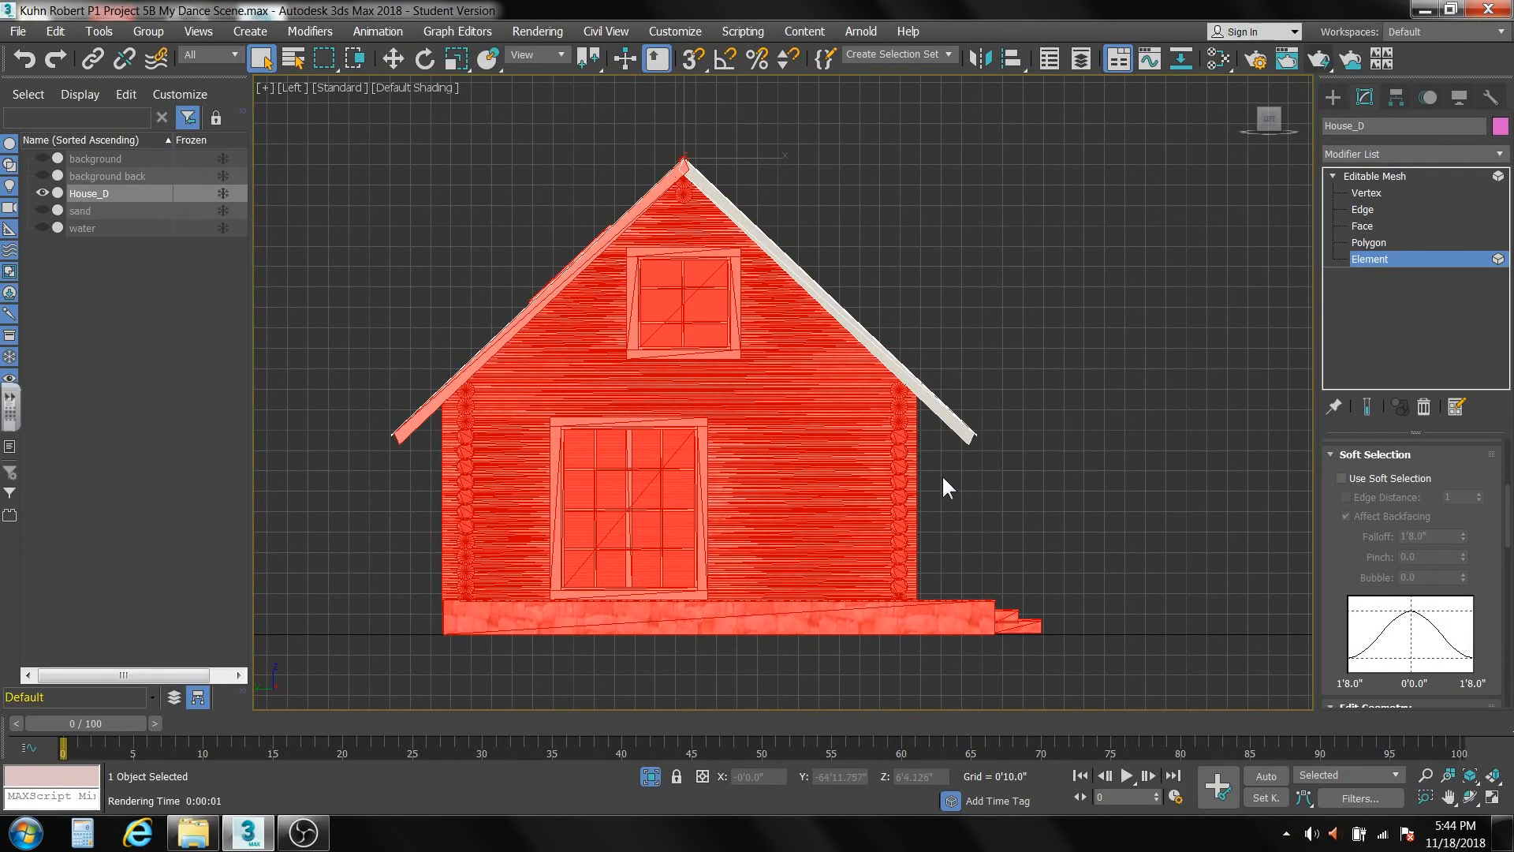
Add the unselected logs of the front-door wall to the element selection and deselect both large roof surfaces.
alt+middle_drag(861, 499, 731, 483)
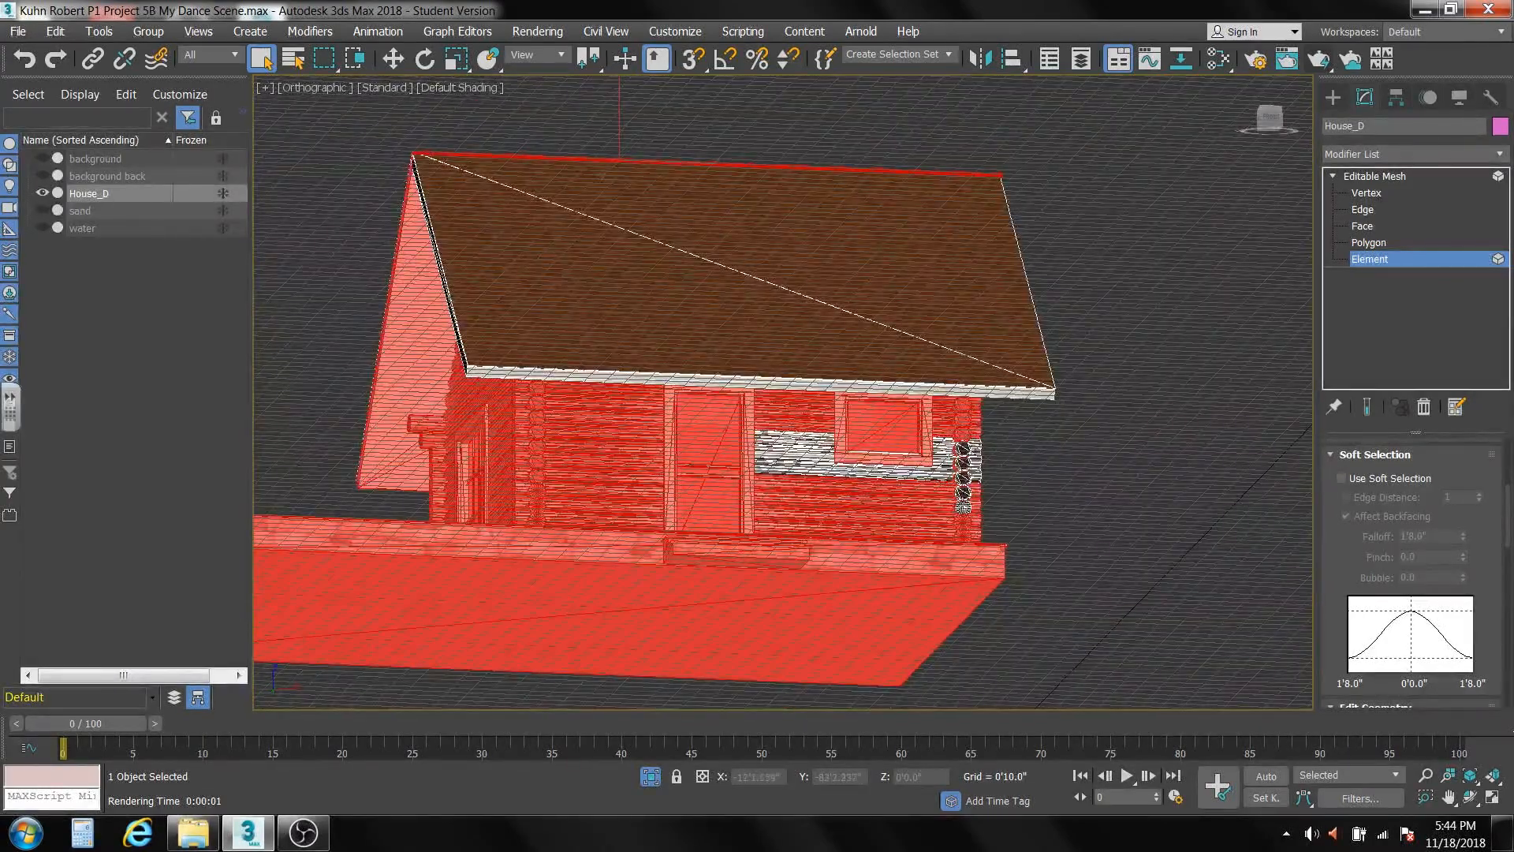
drag(1029, 419, 794, 579)
drag(711, 607, 704, 608)
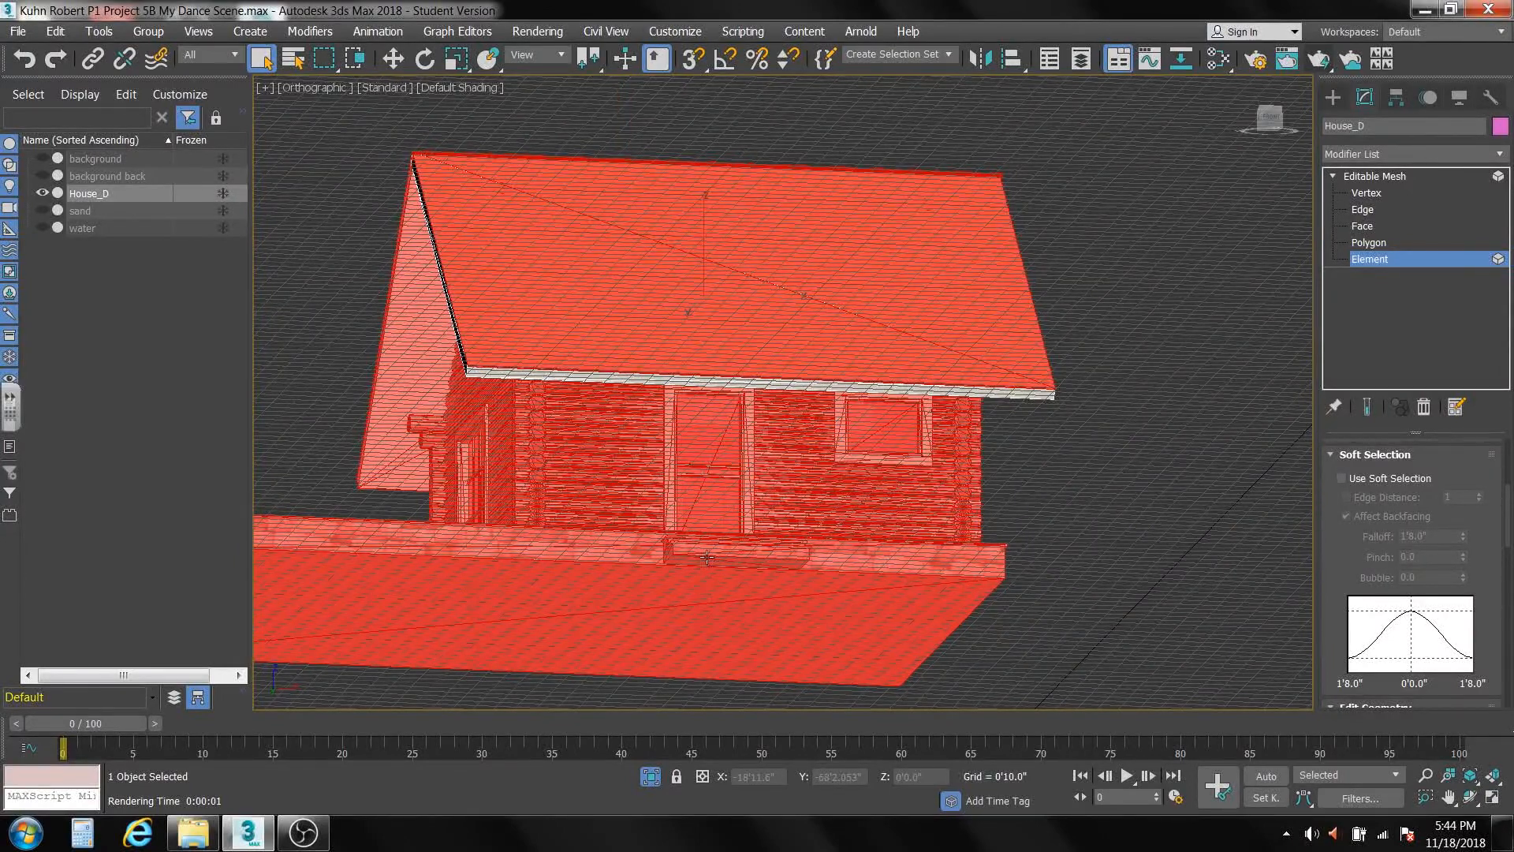
alt+middle_drag(710, 552, 826, 576)
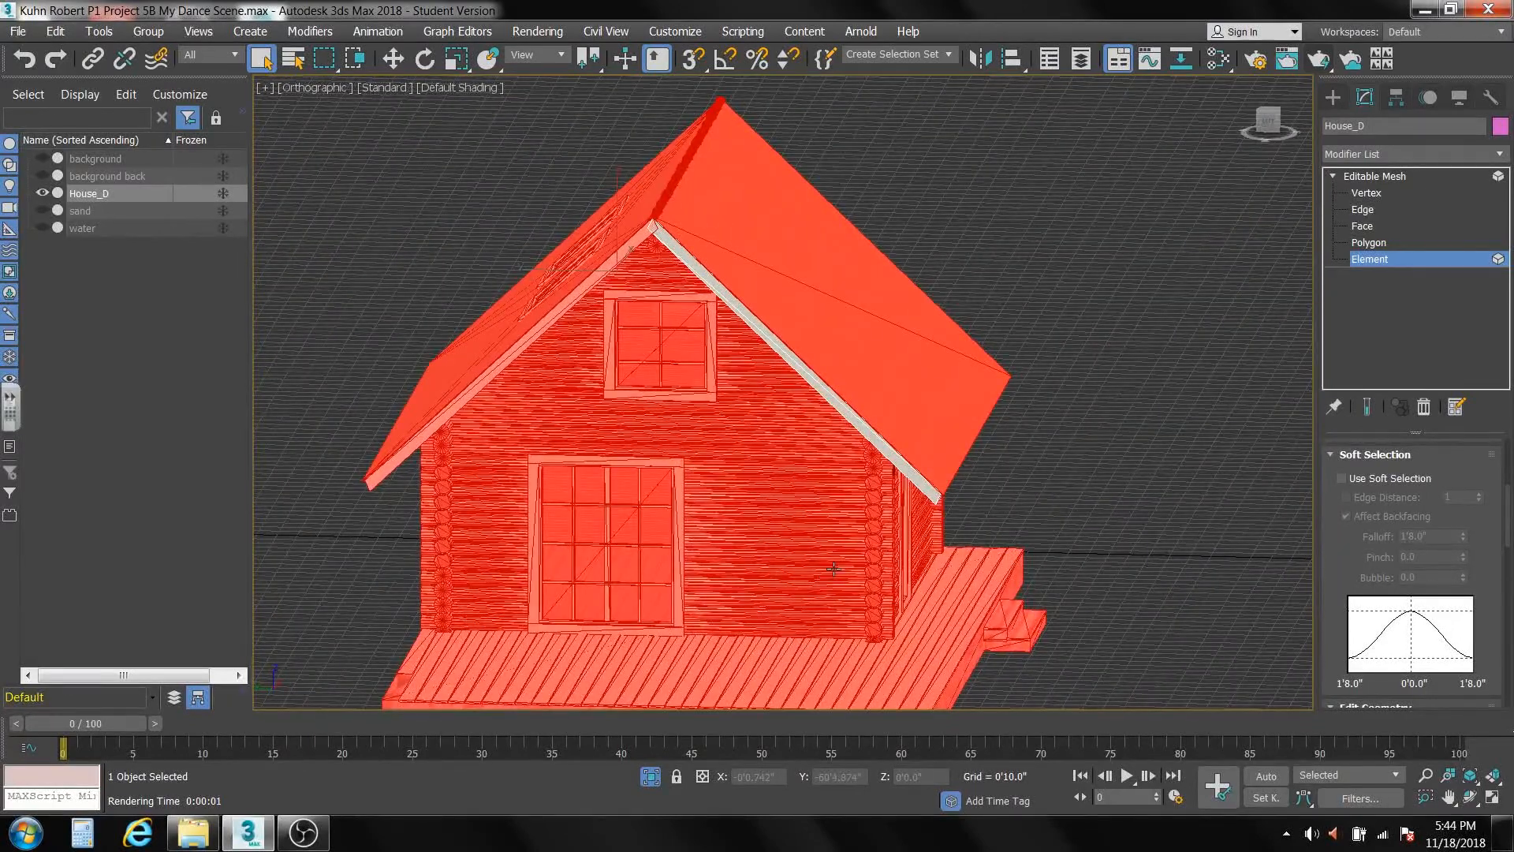
alt+drag(980, 420, 977, 427)
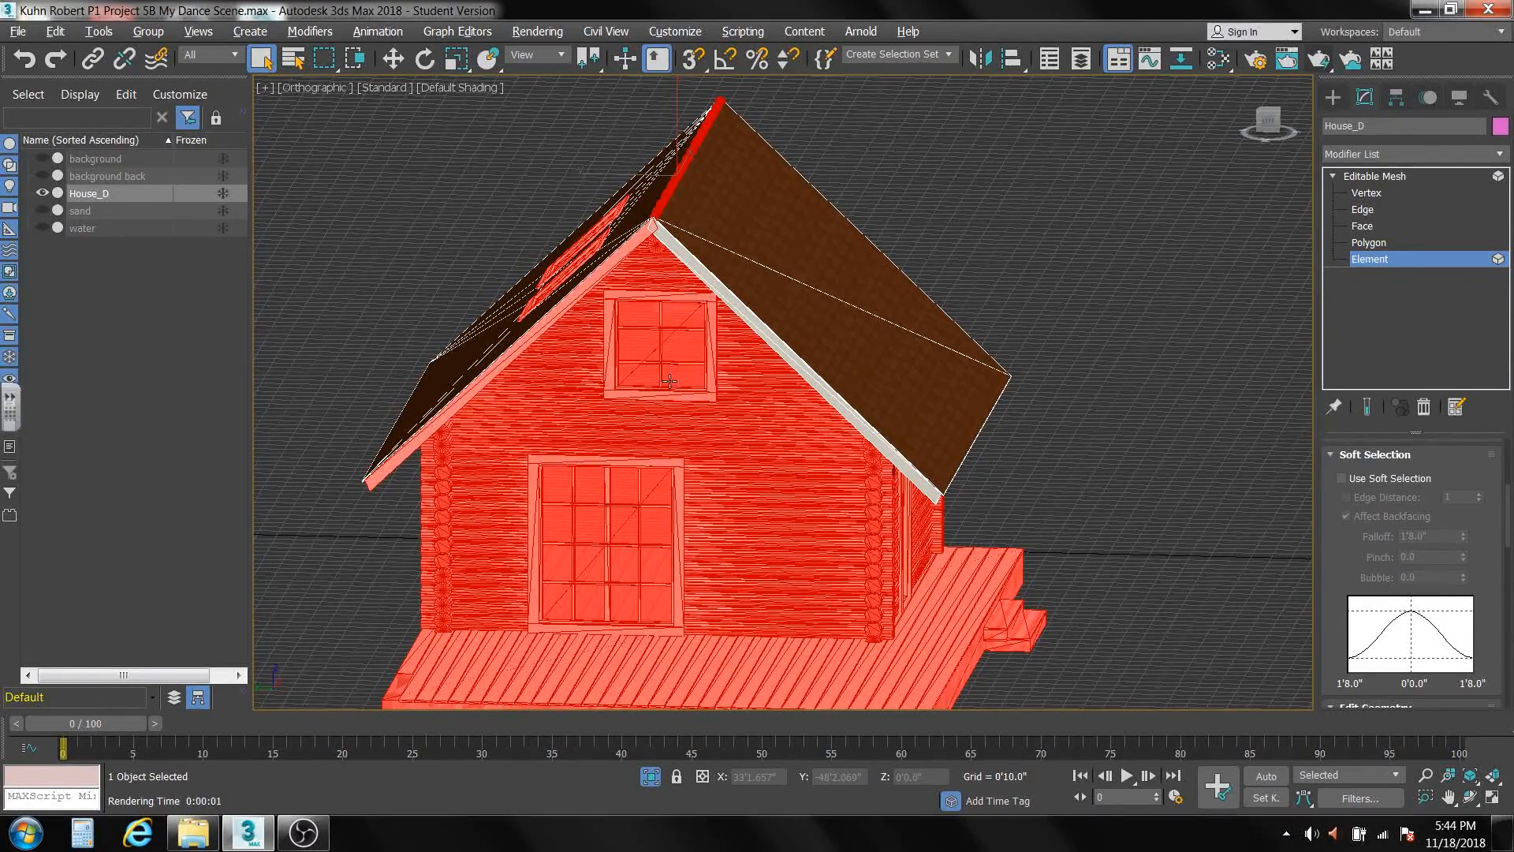
mouse_move(670, 381)
alt+middle_down()
mouse_move(693, 392)
mouse_move(677, 399)
alt+middle_up()
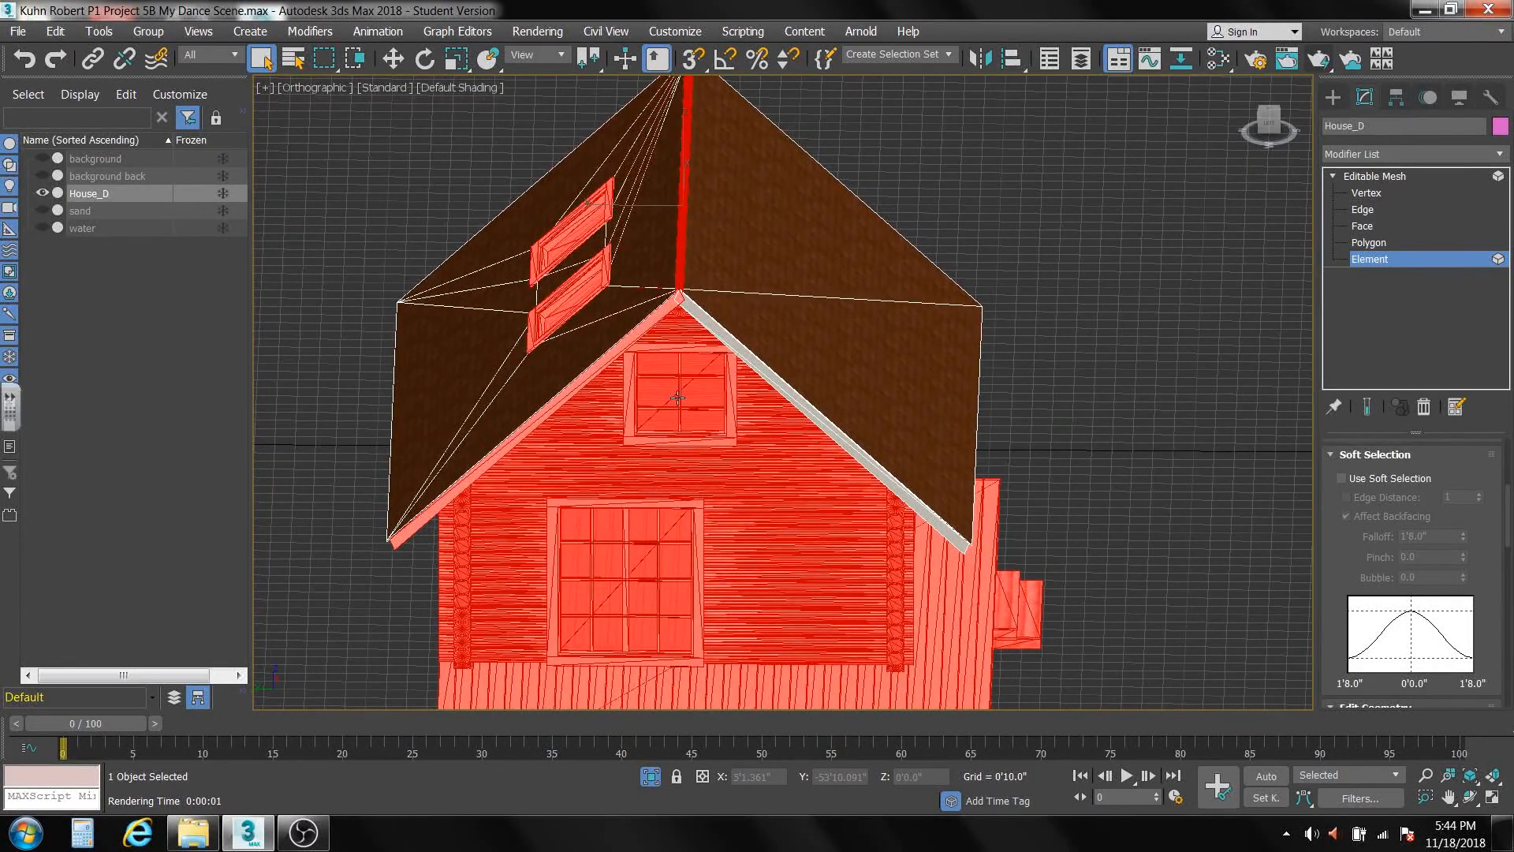
Invert the selection and, at Polygon level, delete the roof slope above the front door while sparing the skylight slope.
click(56, 31)
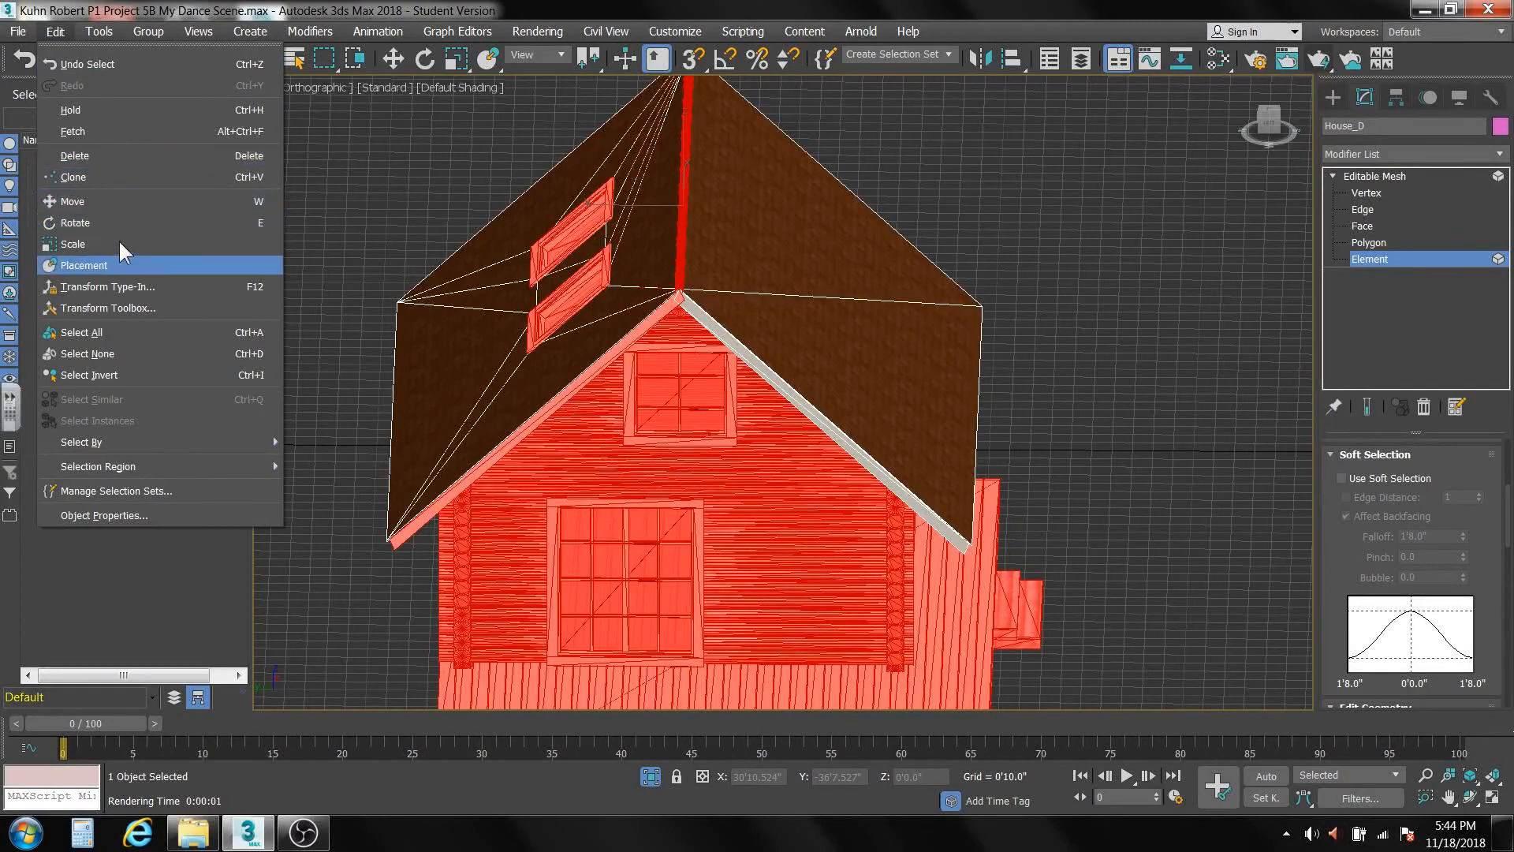
click(125, 374)
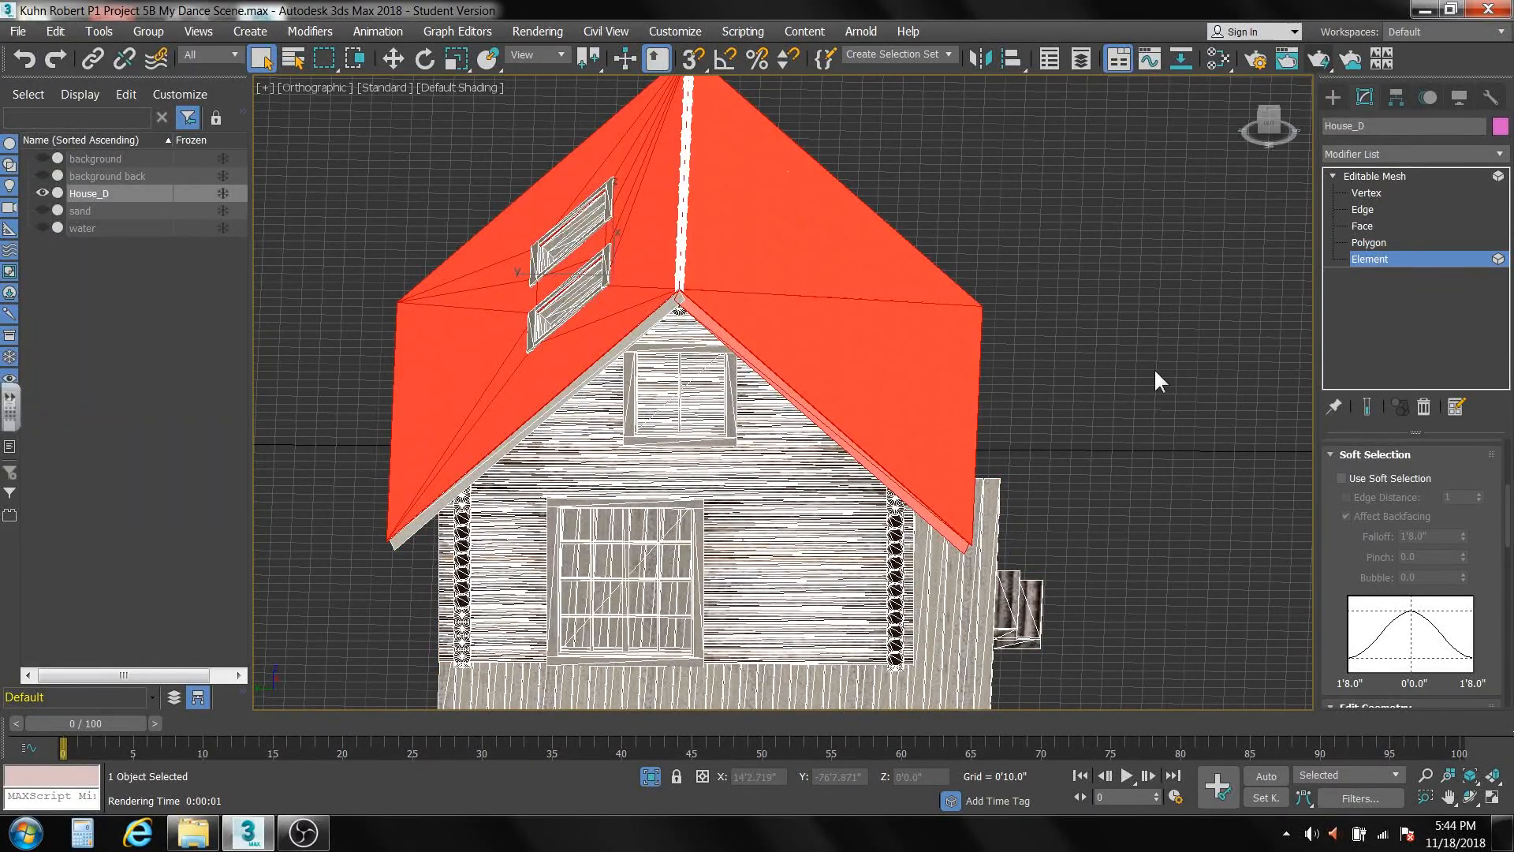
click(1370, 242)
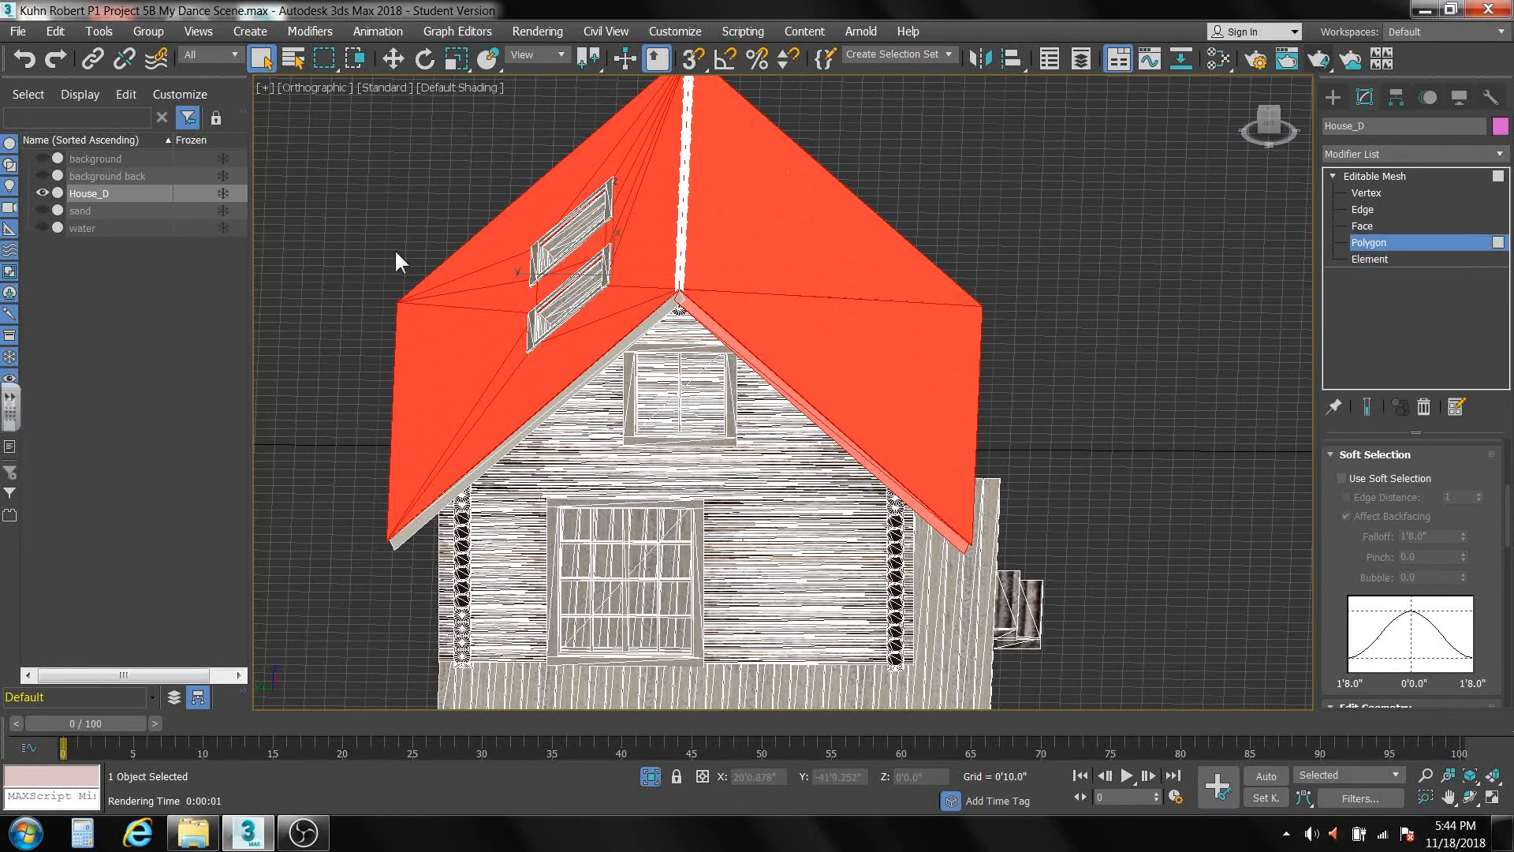
alt+drag(384, 166, 528, 554)
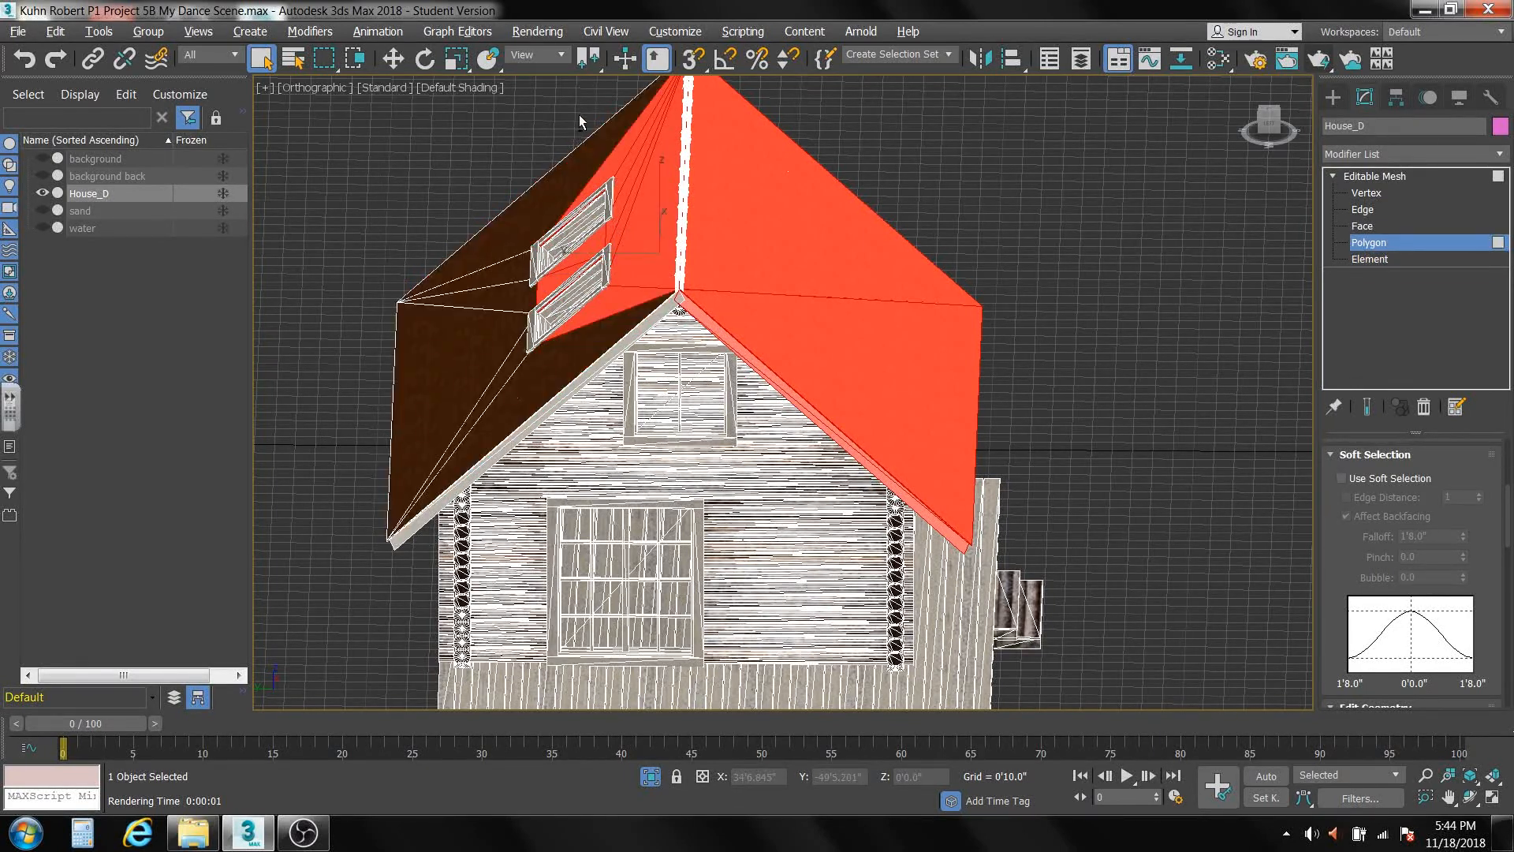
drag(580, 108, 637, 369)
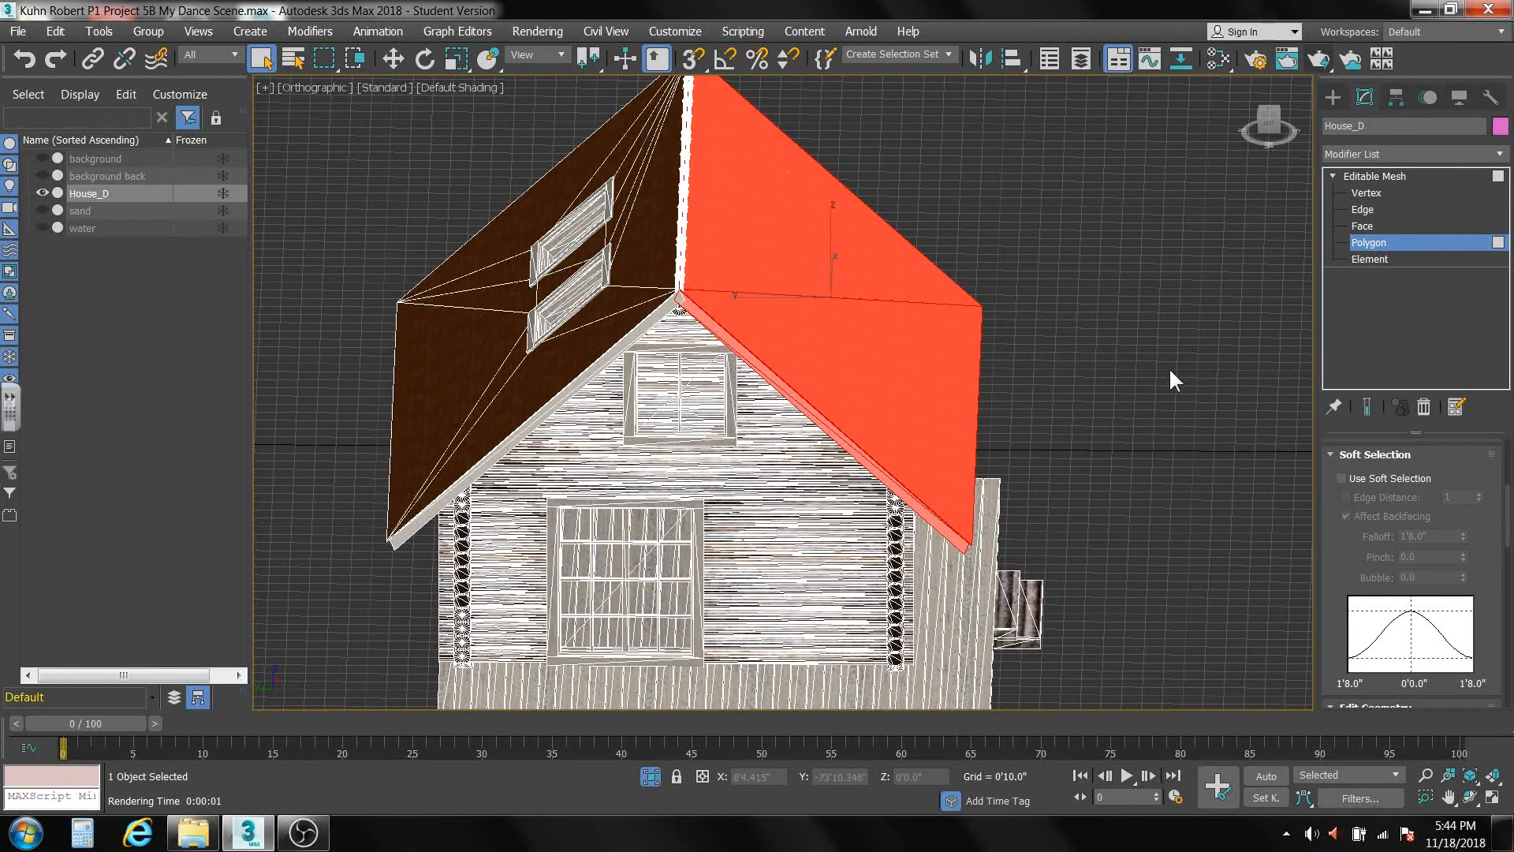
key(Delete)
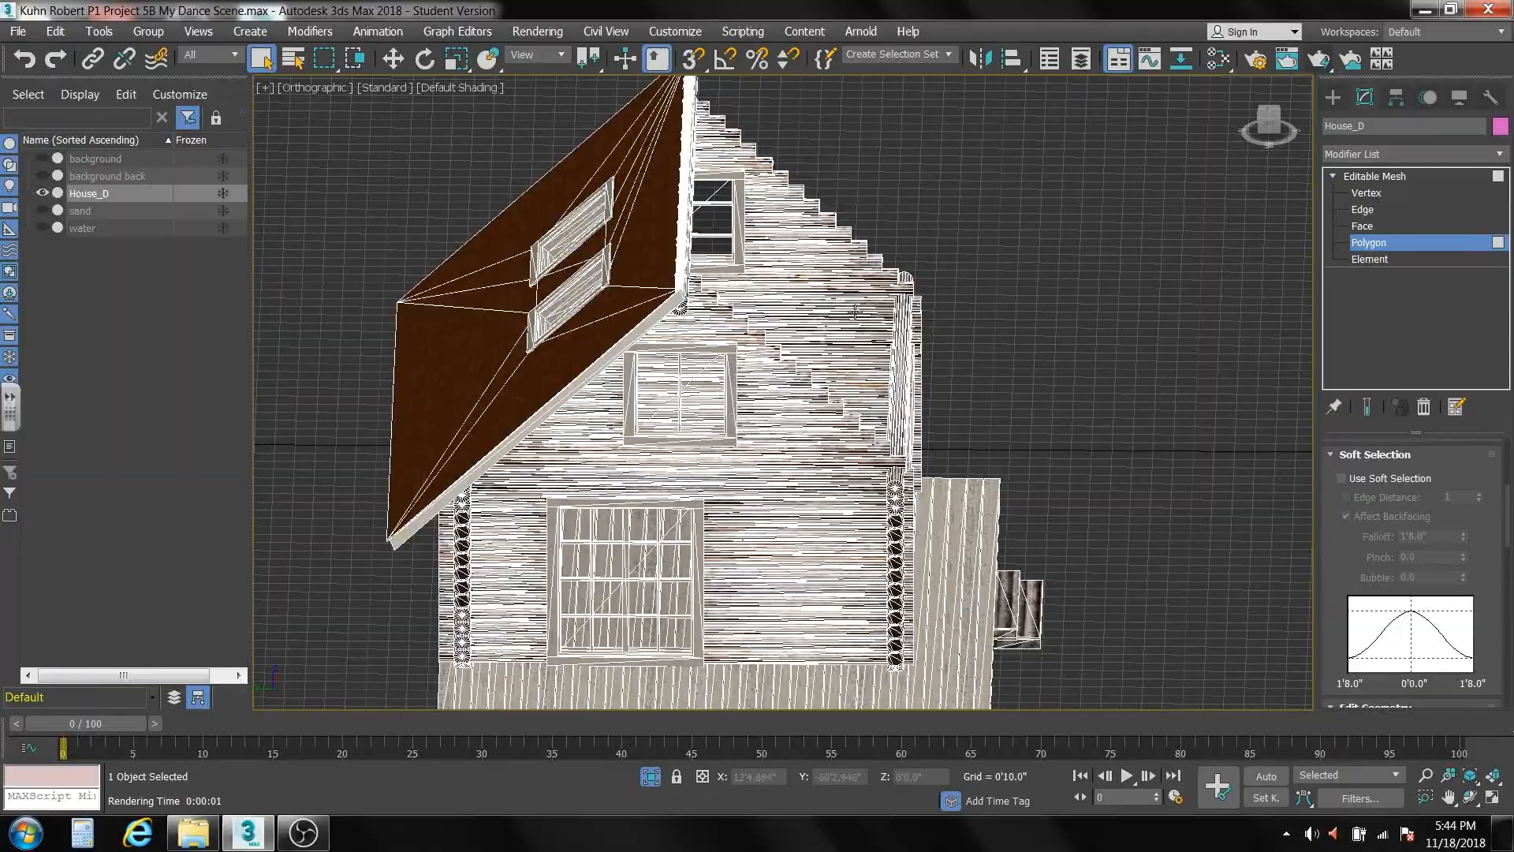
In the Left view fitted to the house, select all polygons of the gables, roof, foundation and steps, leaving out the front-door wall.
mouse_move(779, 320)
alt+middle_down()
mouse_move(631, 316)
mouse_move(698, 319)
mouse_move(753, 295)
mouse_move(702, 319)
mouse_move(733, 307)
mouse_move(727, 287)
mouse_move(637, 309)
mouse_move(619, 358)
mouse_move(631, 303)
mouse_move(611, 331)
mouse_move(754, 312)
alt+middle_up()
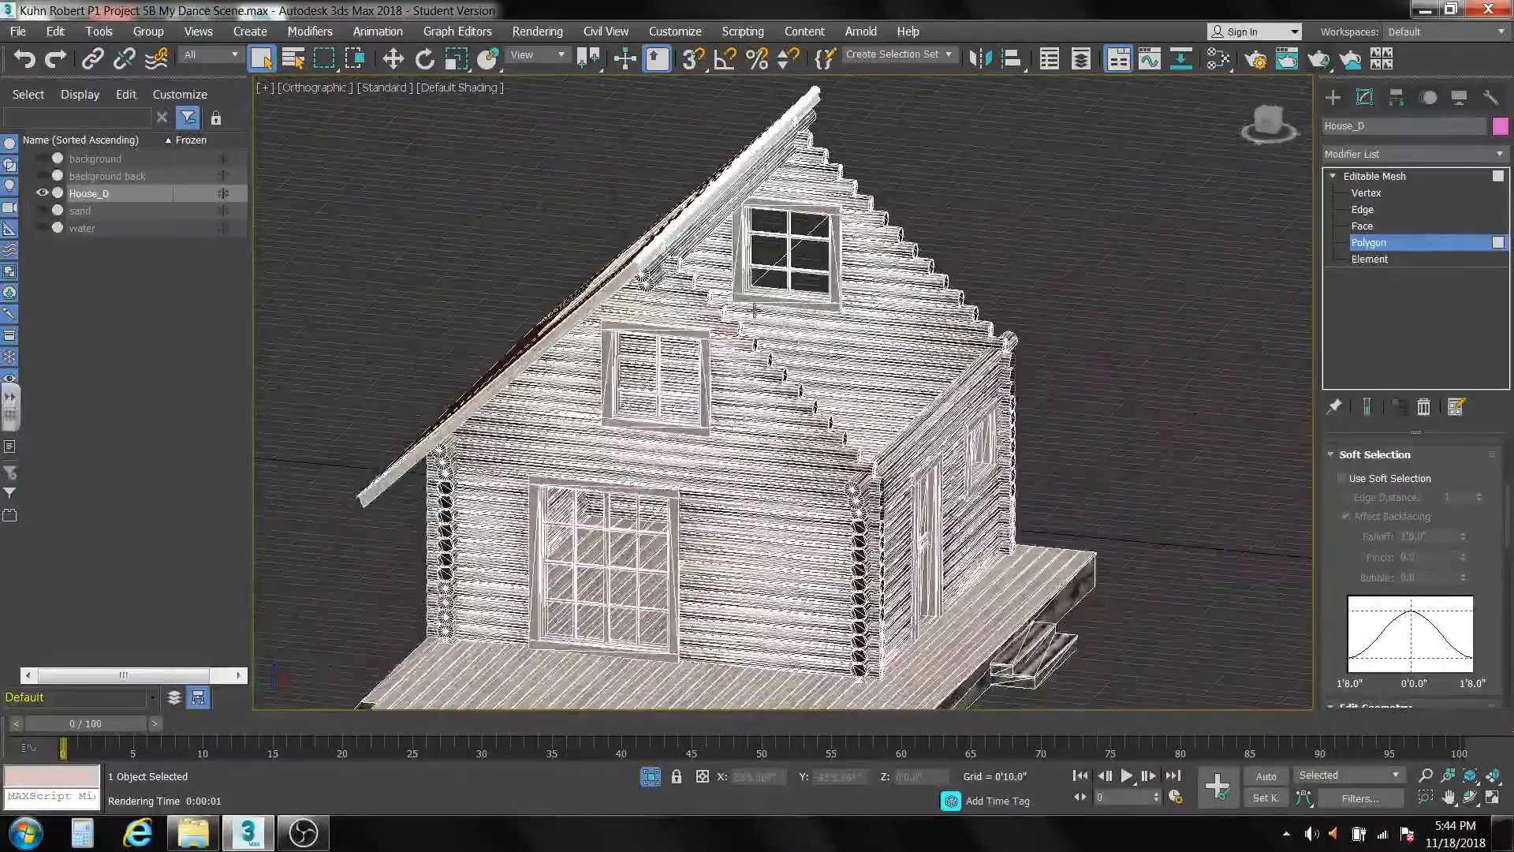
key(l)
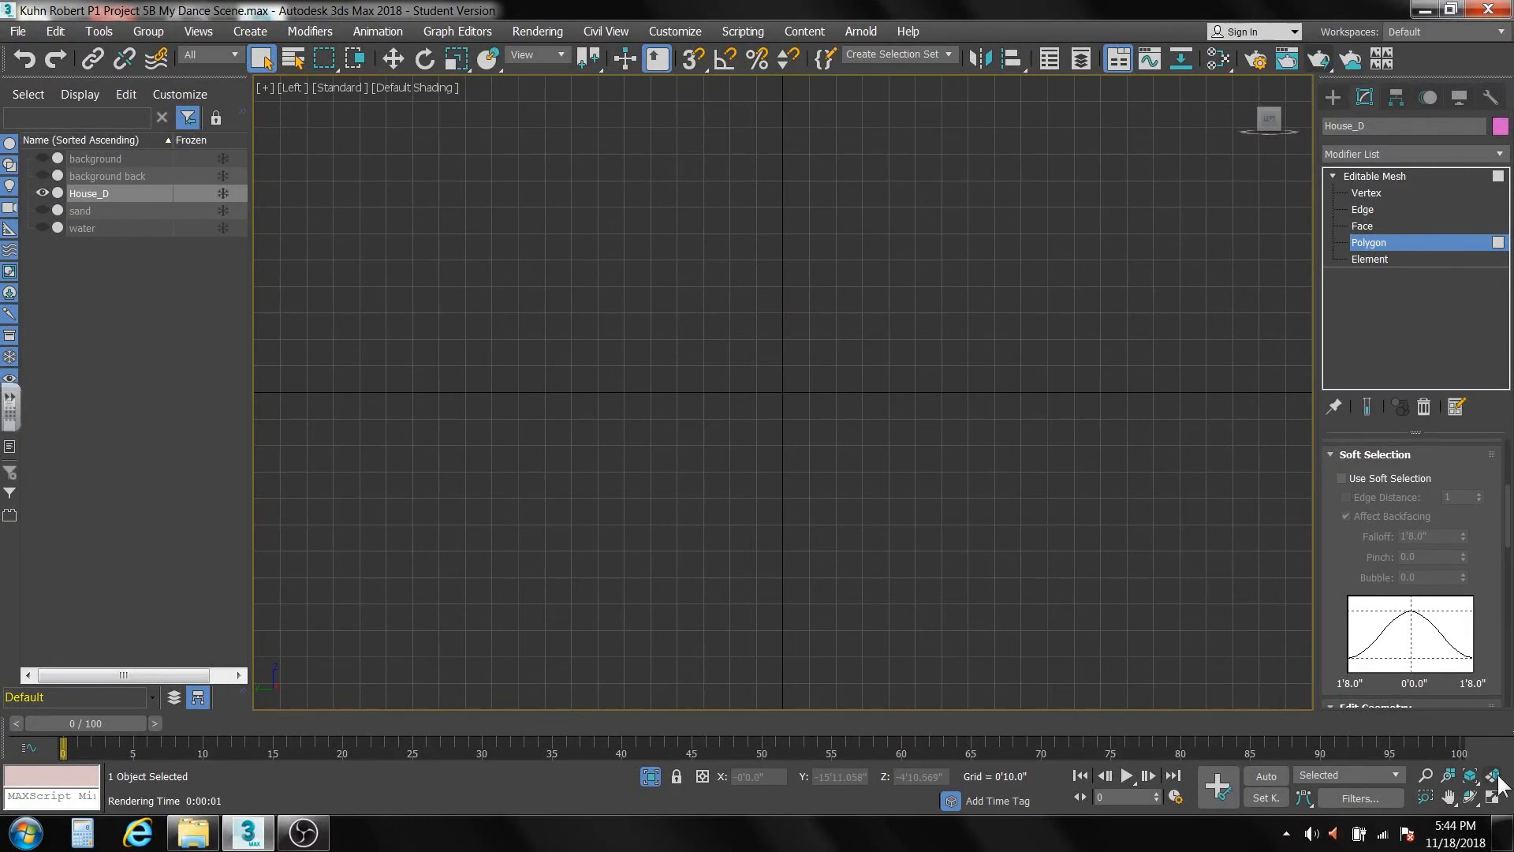
click(1470, 776)
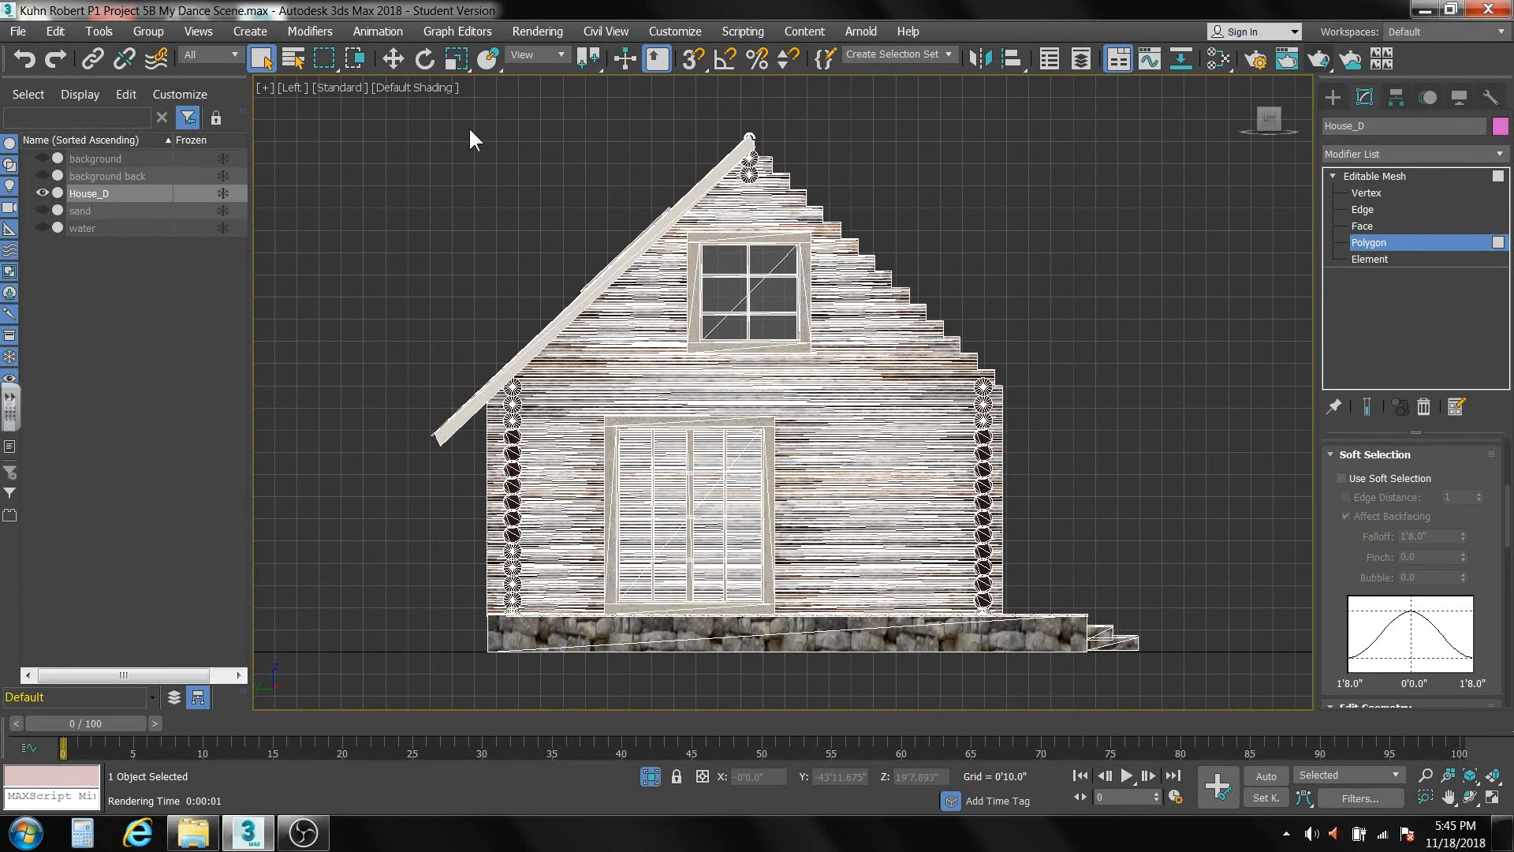
drag(468, 126, 955, 710)
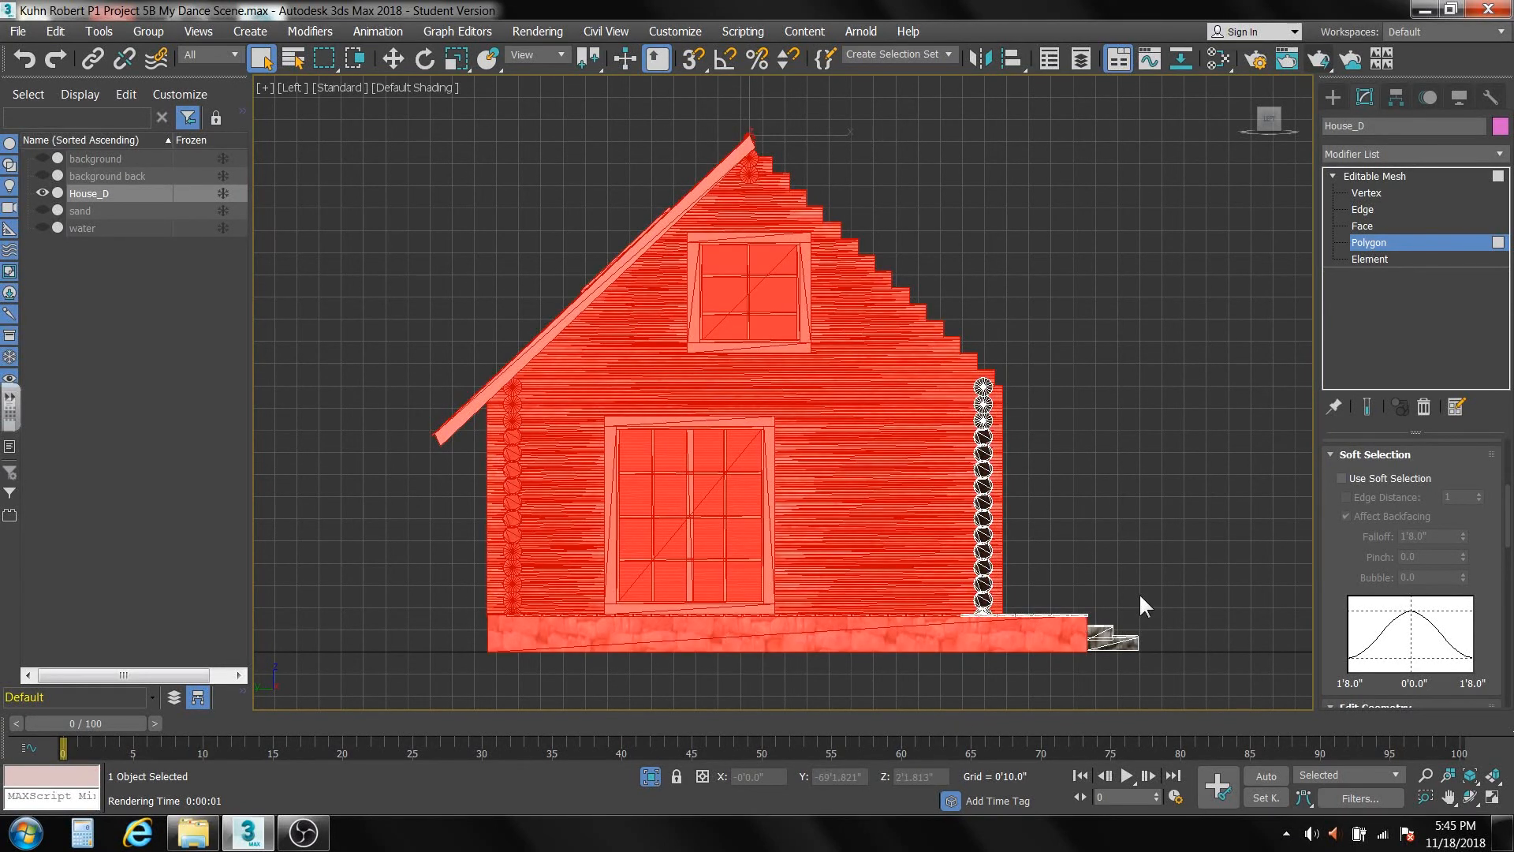
drag(1159, 573, 1029, 688)
Add the unselected deck boards along the base of the front-door wall to the polygon selection.
alt+middle_drag(1036, 633, 906, 473)
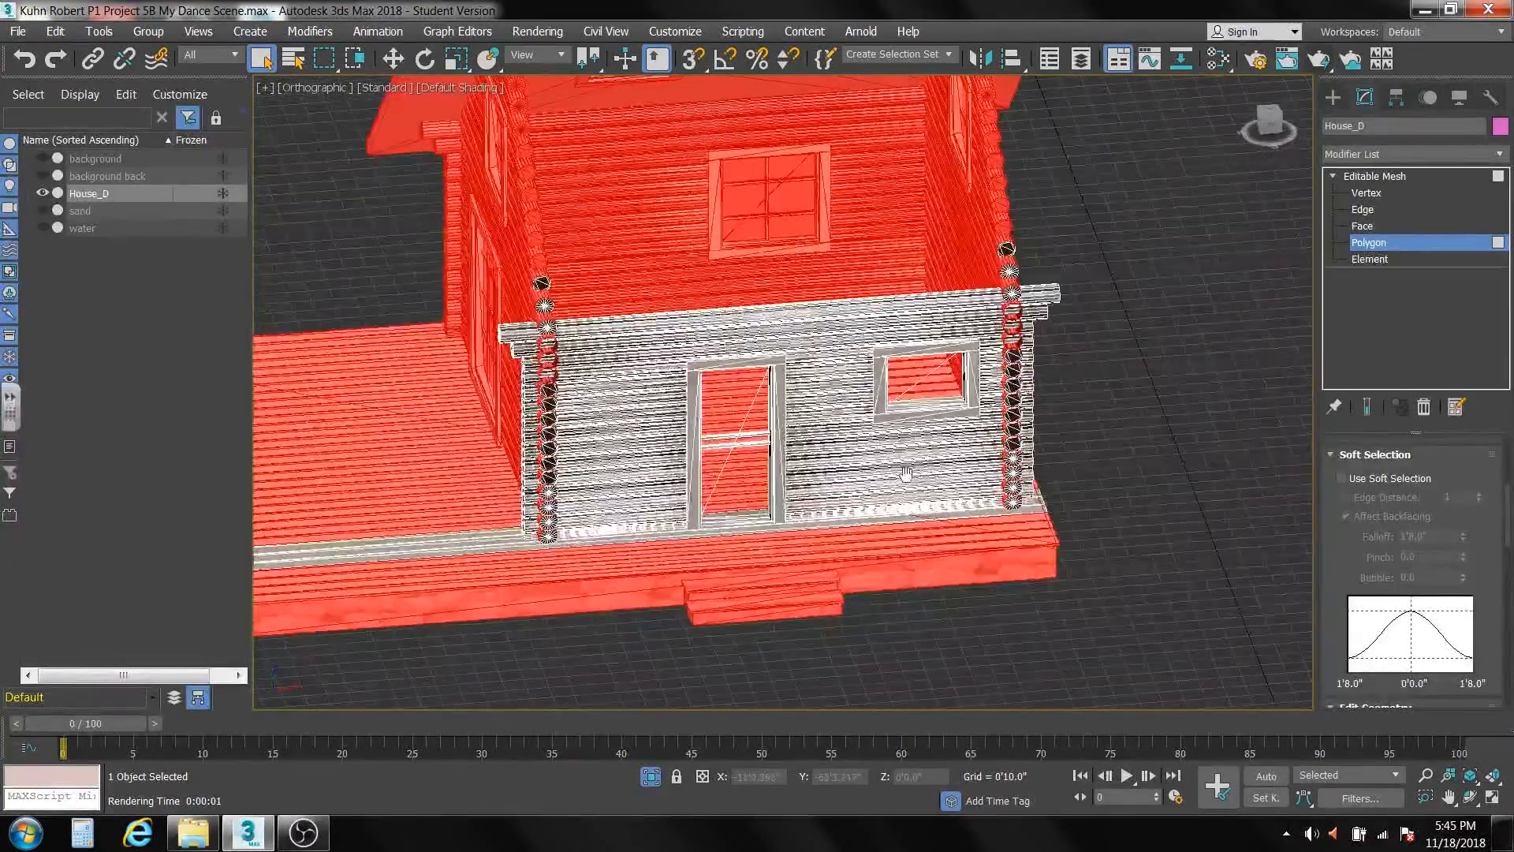
middle_drag(997, 481, 1111, 483)
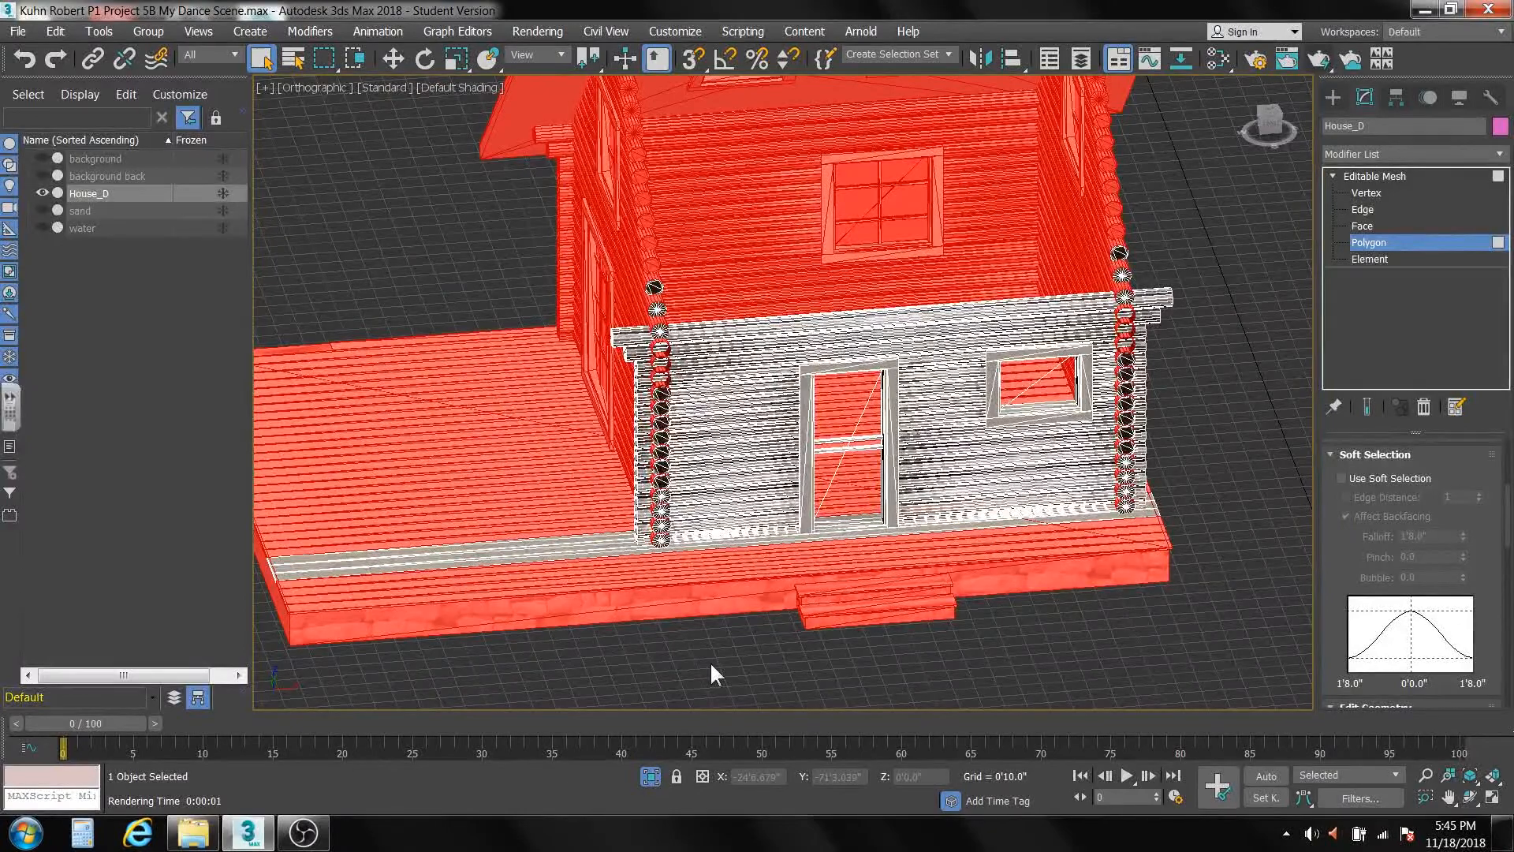
ctrl+drag(517, 665, 513, 488)
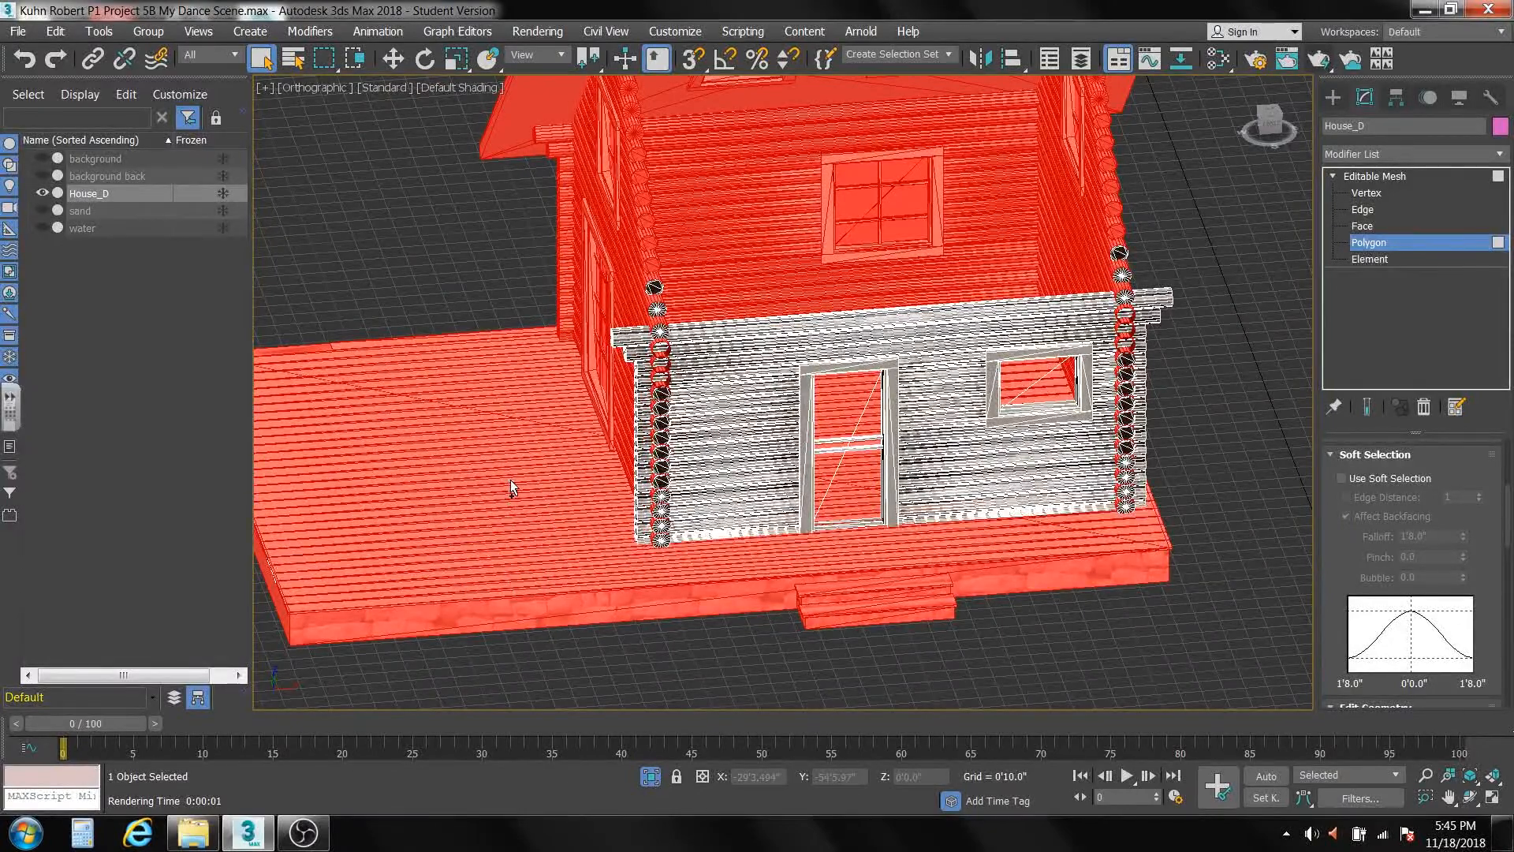
alt+middle_drag(998, 591, 1010, 558)
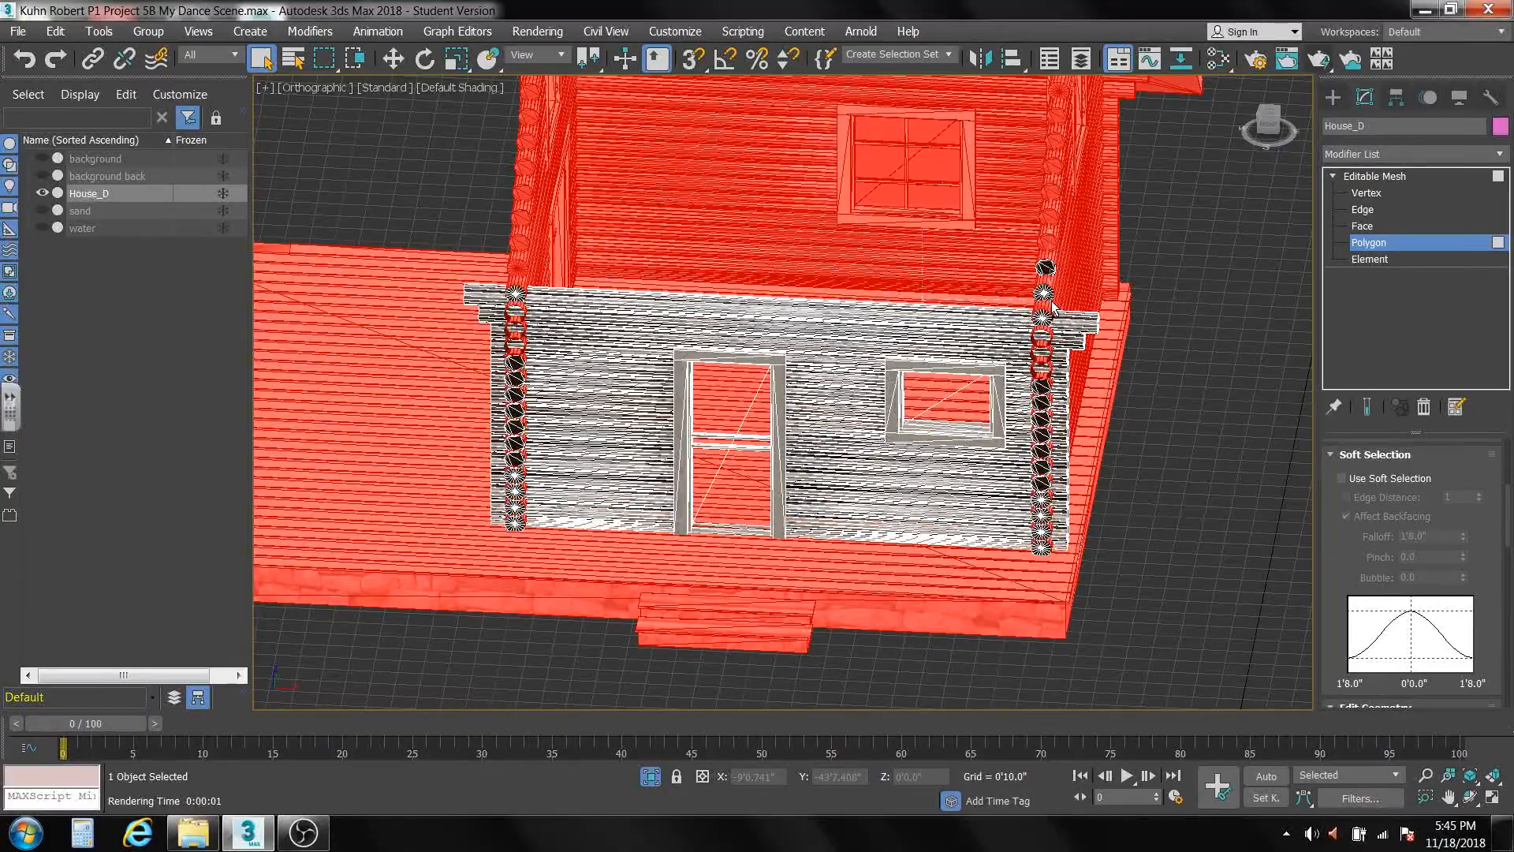
Deselect the top logs of the front-door wall so the entire wall is left out of the polygon selection.
alt+middle_drag(936, 388, 994, 377)
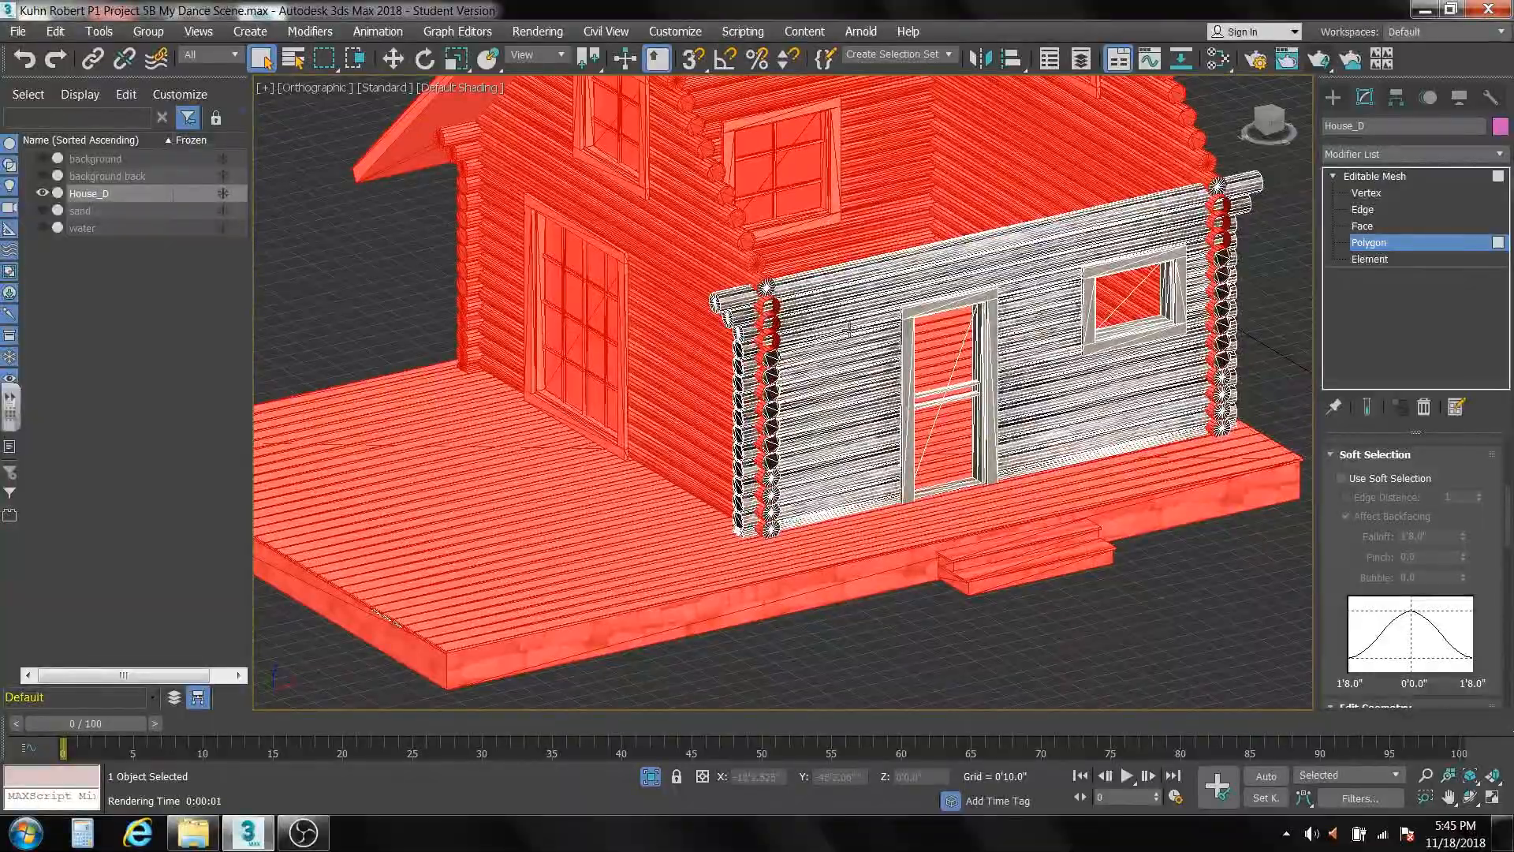
scroll(825, 286, up, 6)
middle_drag(824, 286, 809, 288)
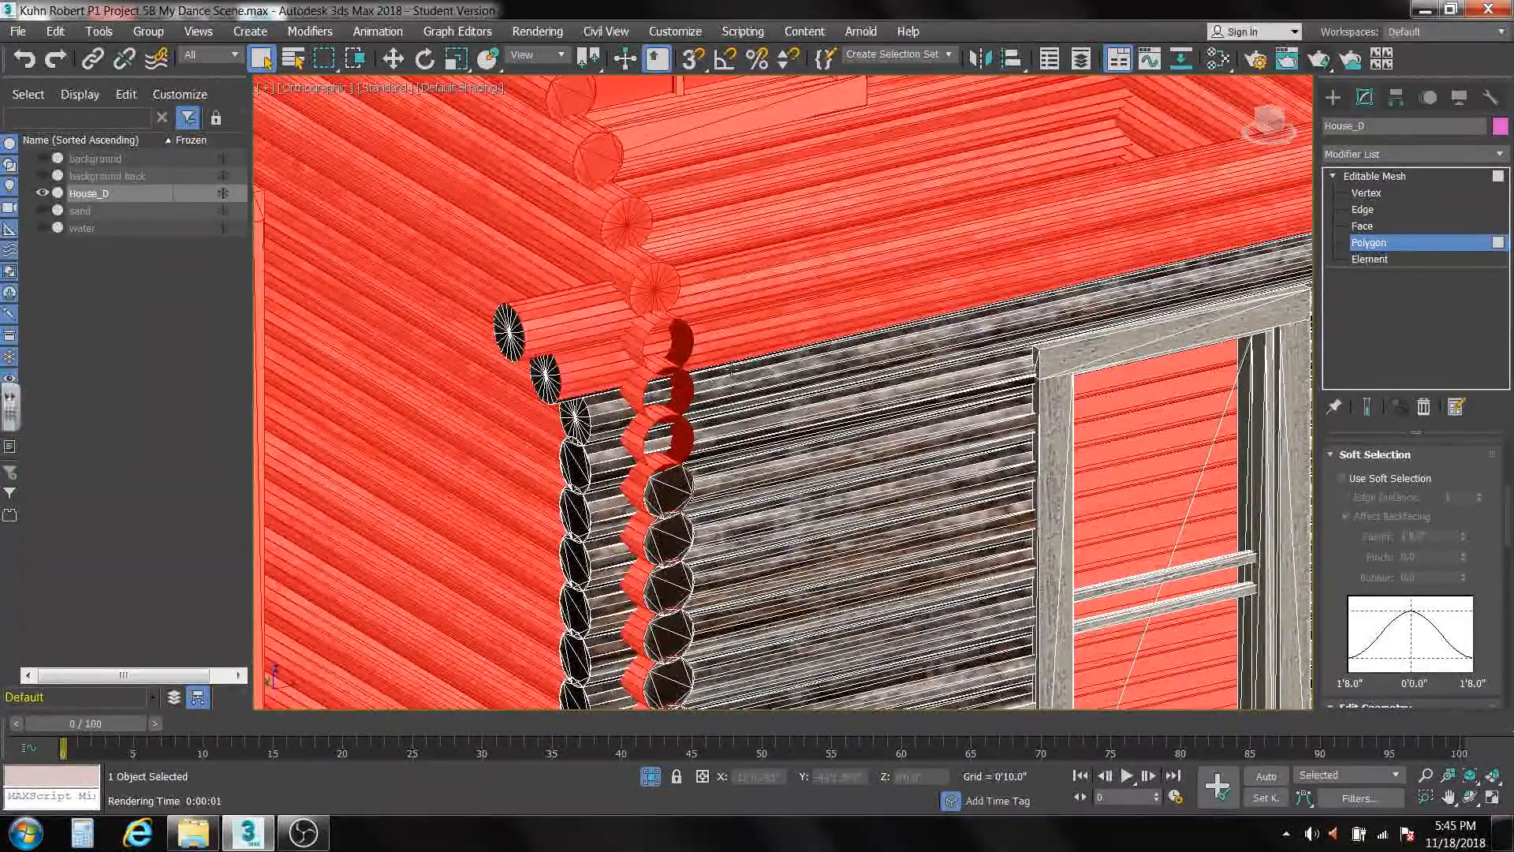
alt+click(760, 280)
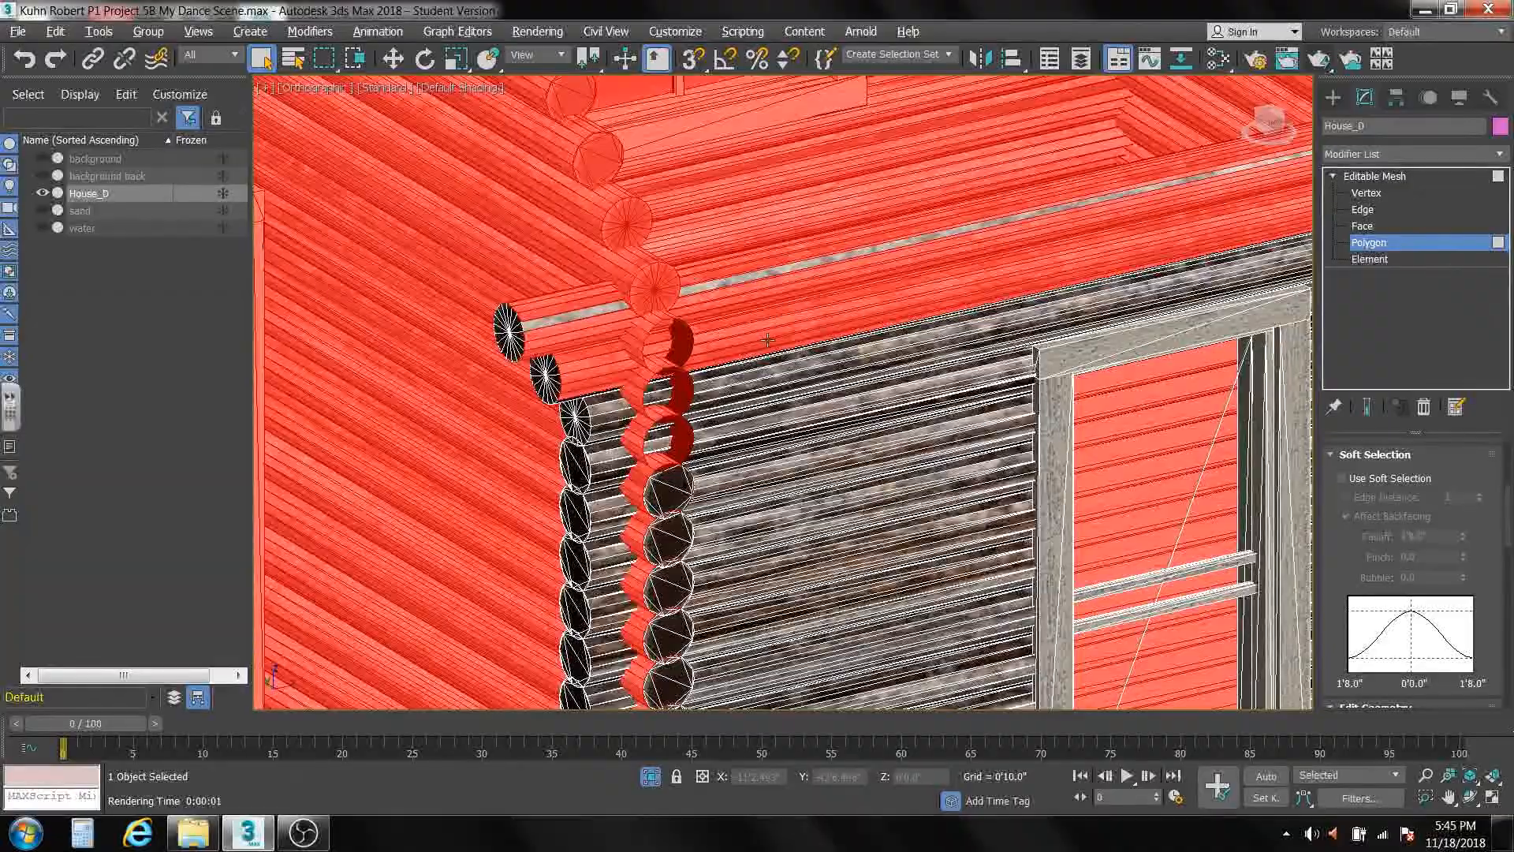
alt+middle_drag(767, 347, 865, 424)
alt+middle_drag(885, 339, 917, 34)
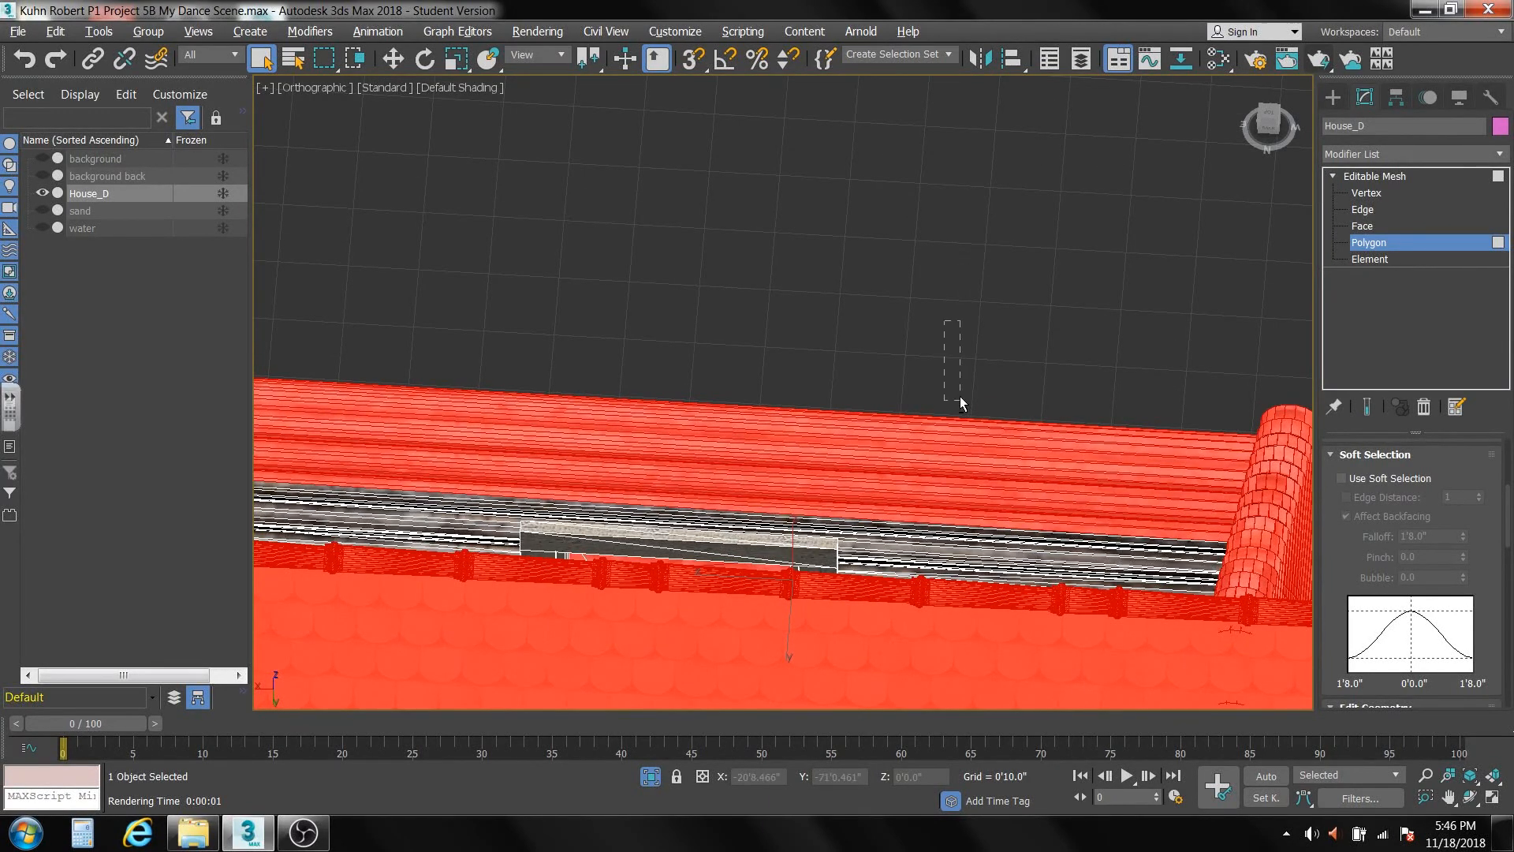
alt+drag(960, 400, 1003, 539)
alt+middle_drag(1036, 494, 707, 82)
scroll(869, 472, down, 4)
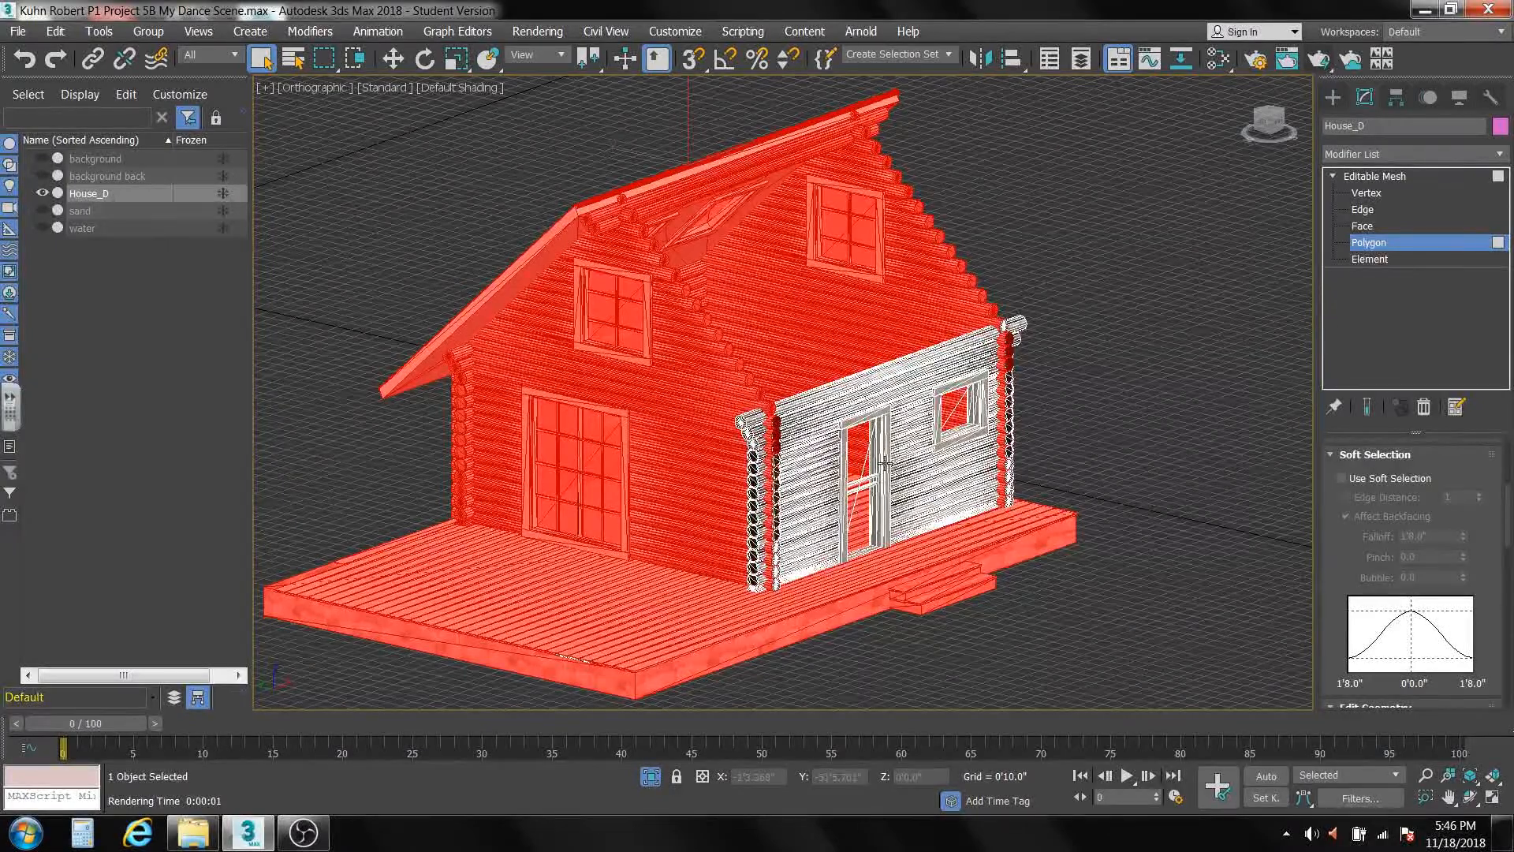
Invert the polygon selection and delete the front-door wall with its door and window.
click(57, 31)
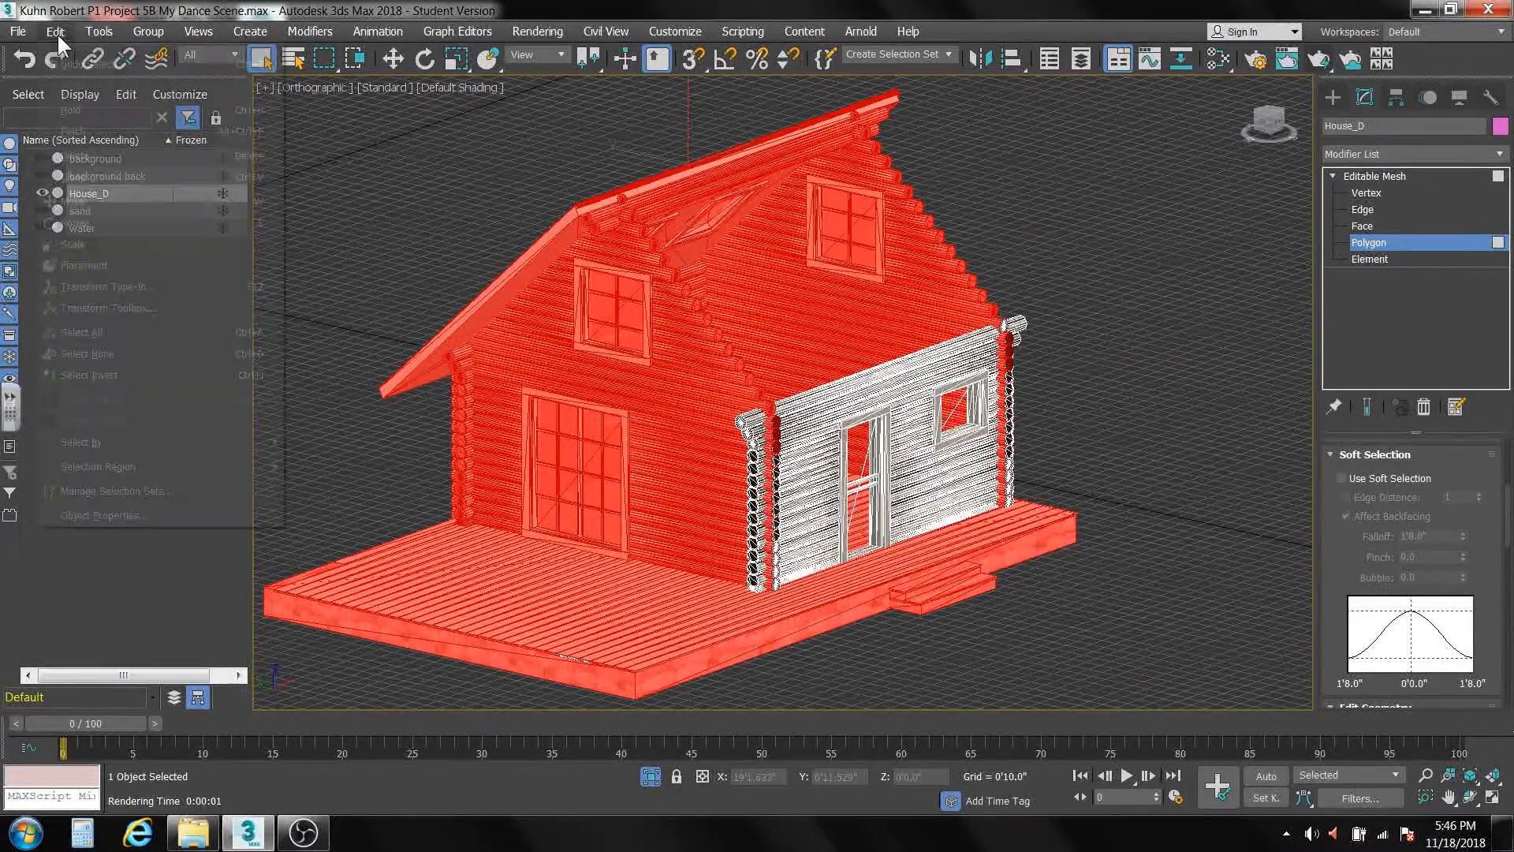
click(102, 371)
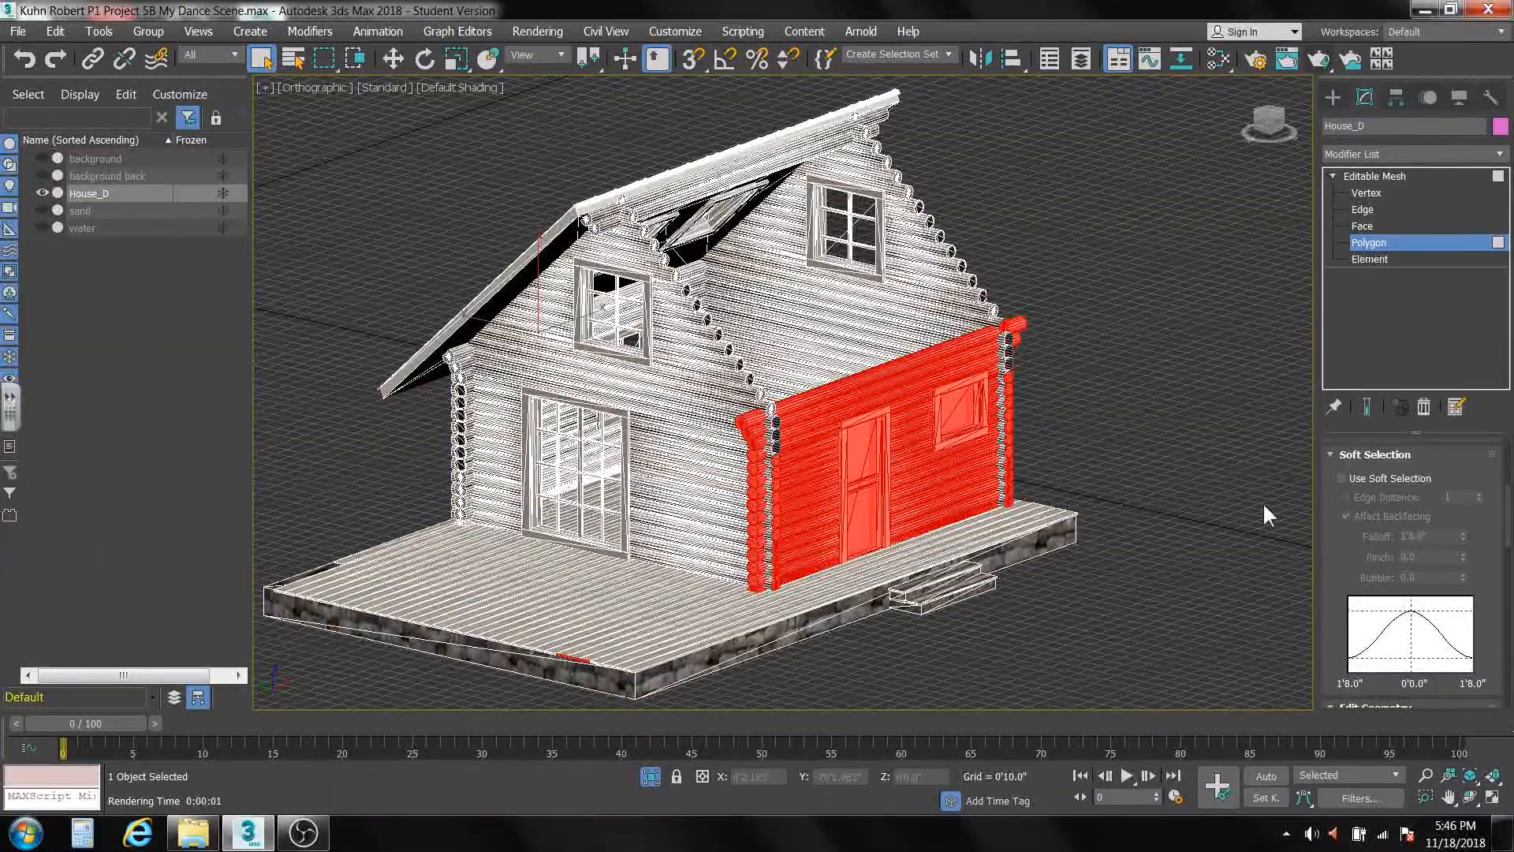
key(Delete)
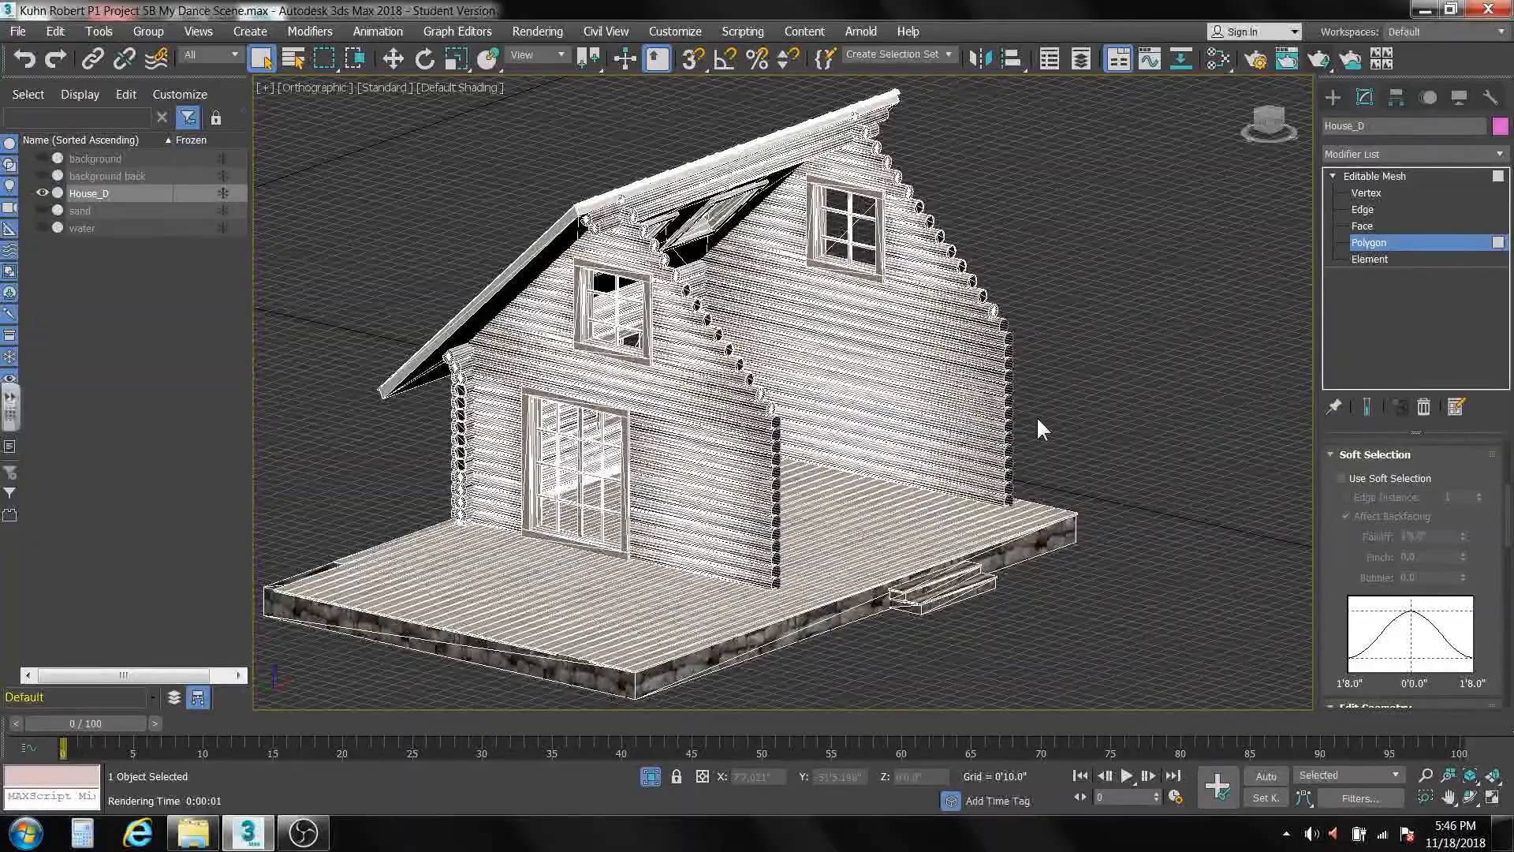
Show the upper gable window close up in the Left view and switch the mesh to Element level.
alt+middle_drag(708, 420, 754, 426)
scroll(645, 507, up, 1)
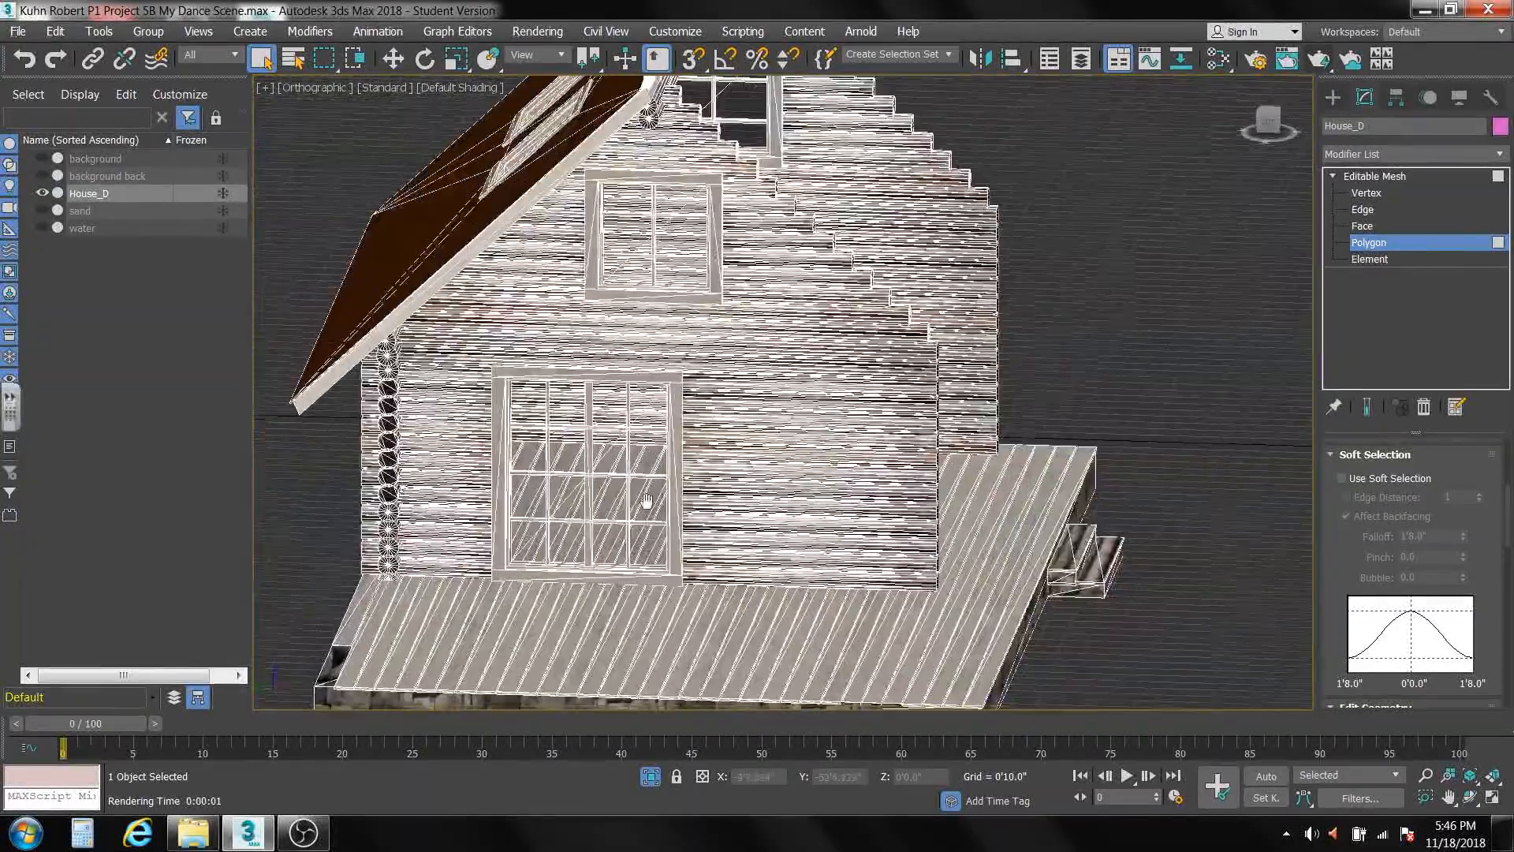
scroll(671, 490, up, 1)
middle_drag(649, 502, 688, 497)
scroll(671, 490, down, 1)
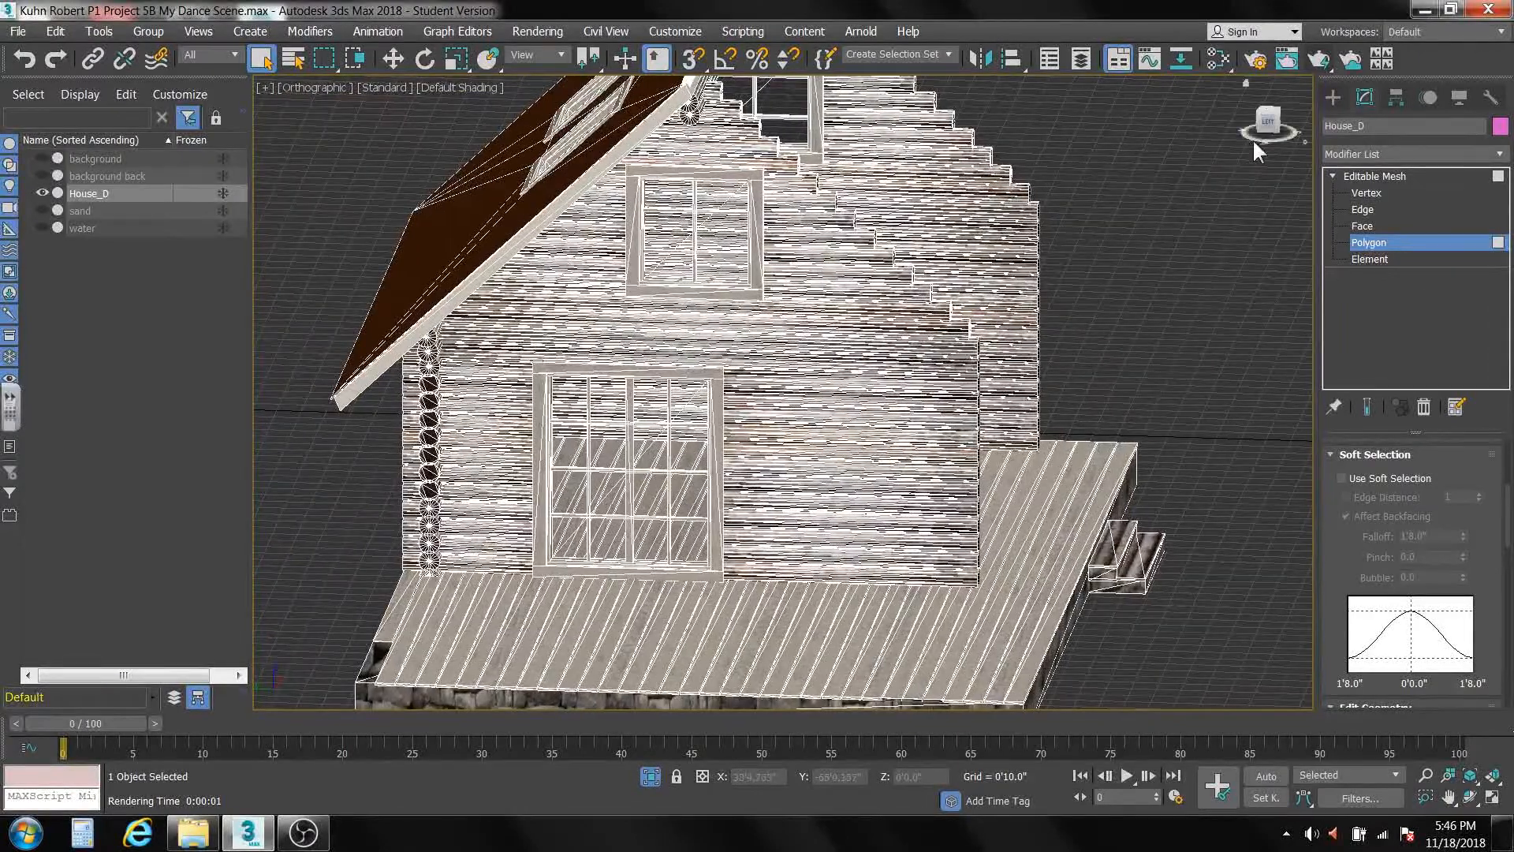
click(1271, 126)
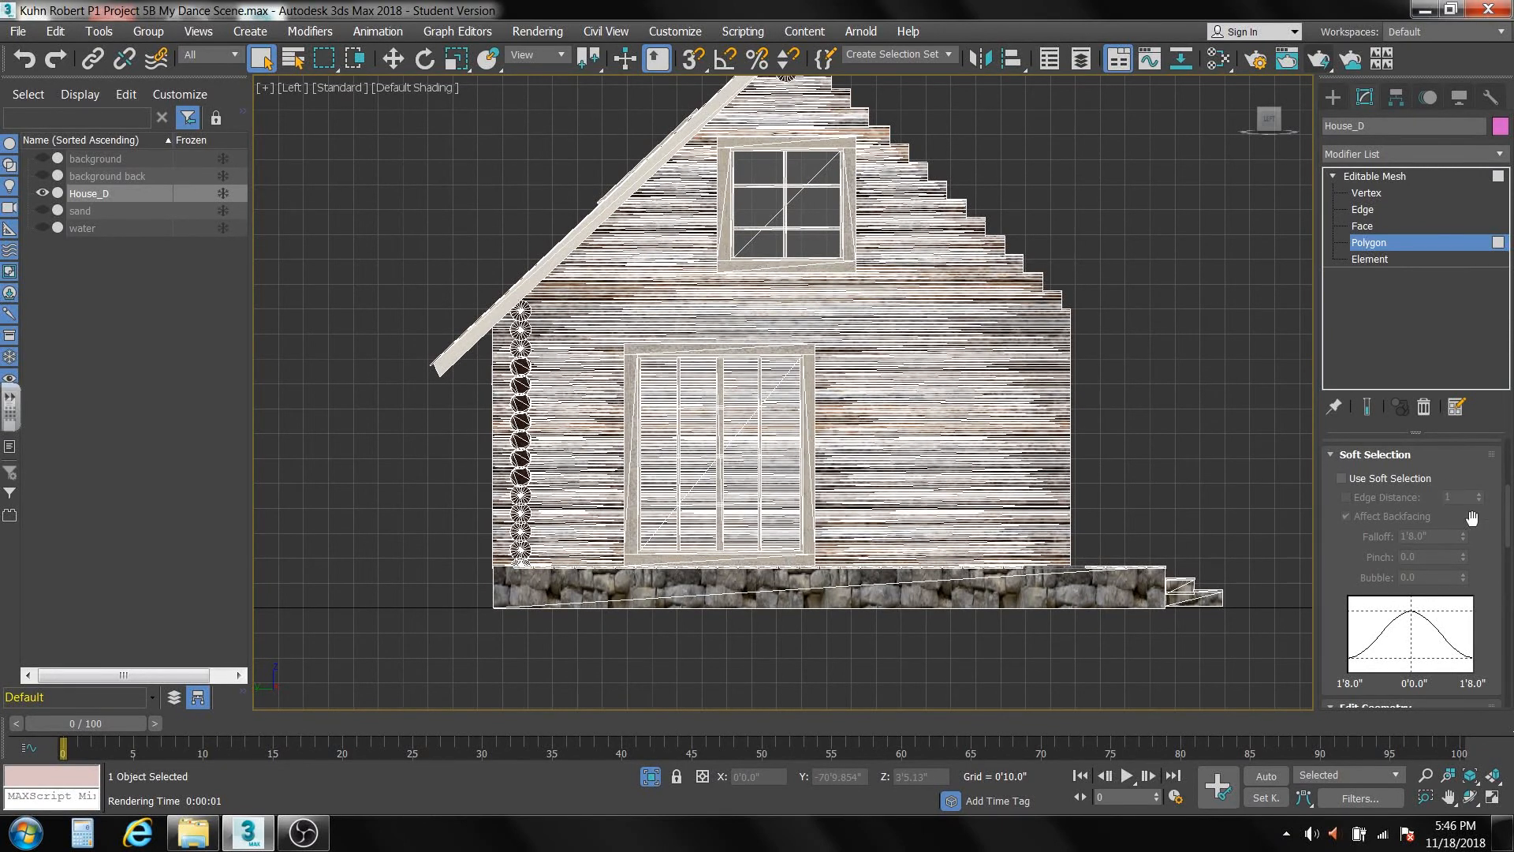
scroll(1508, 534, up, 5)
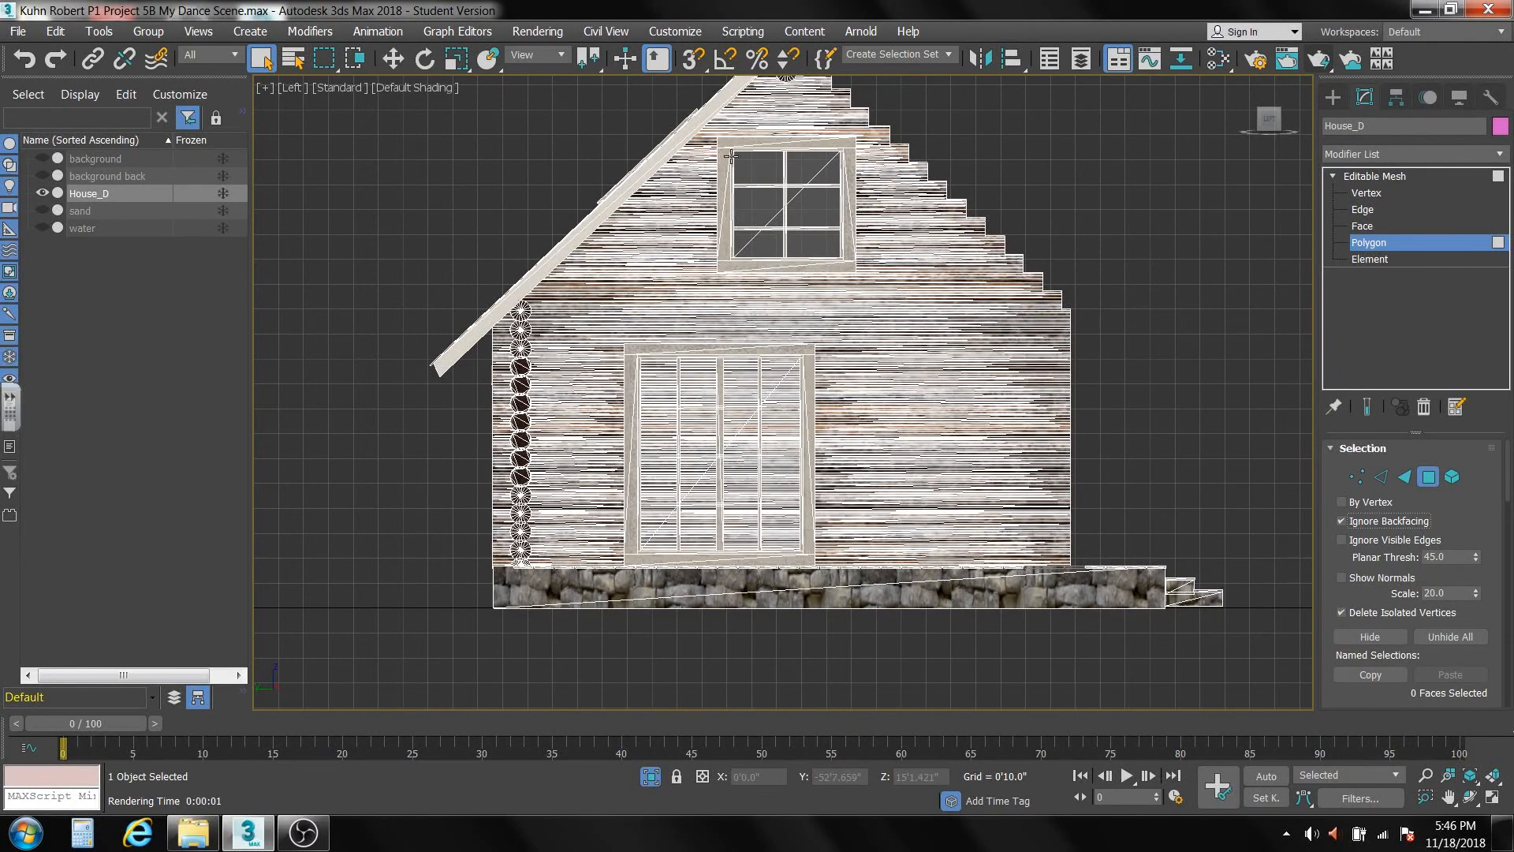
scroll(724, 192, up, 5)
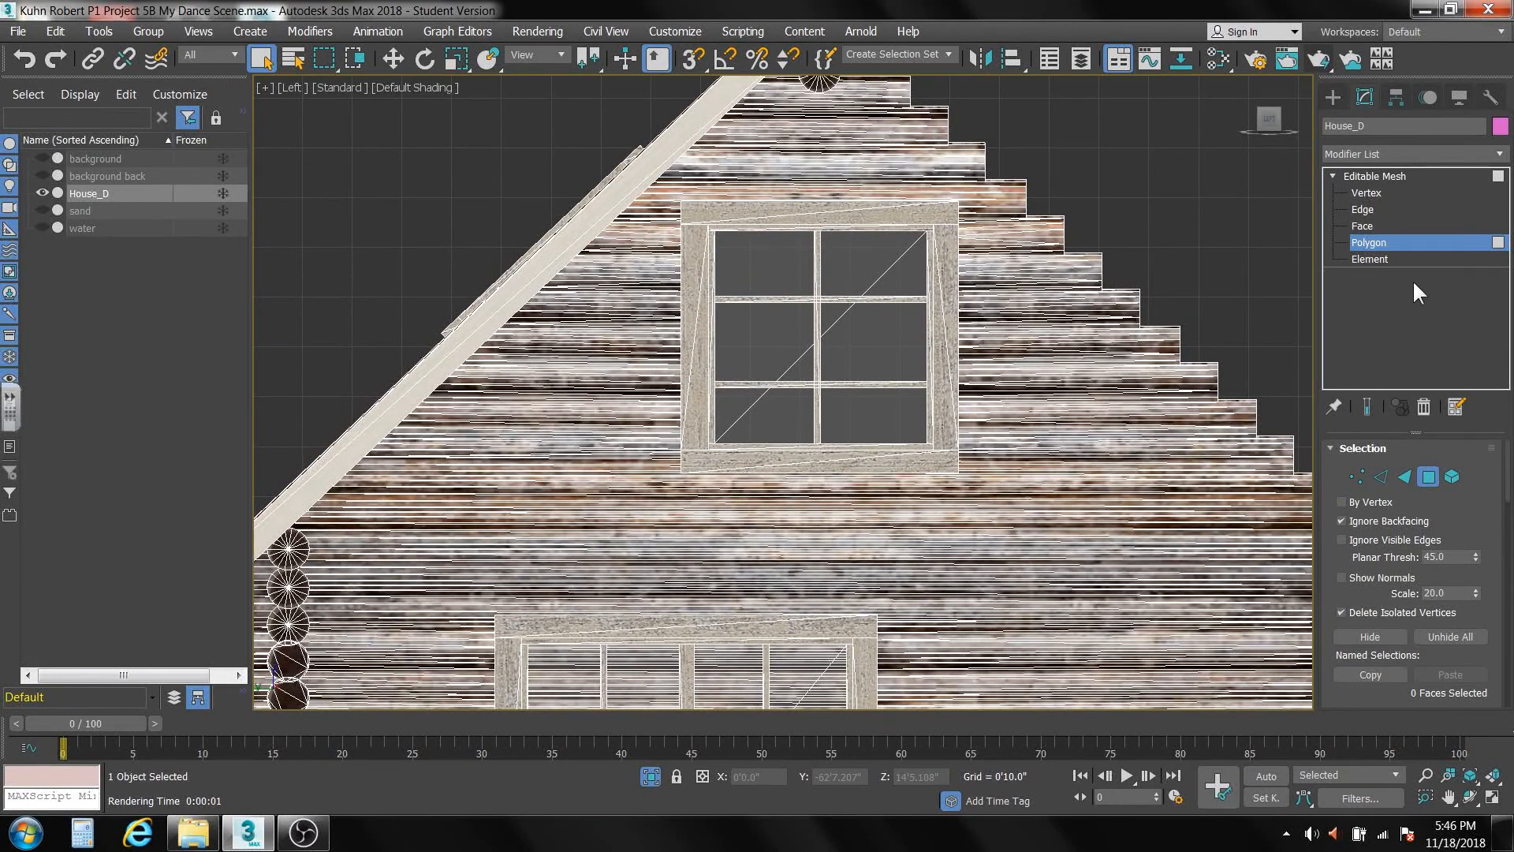
click(1369, 258)
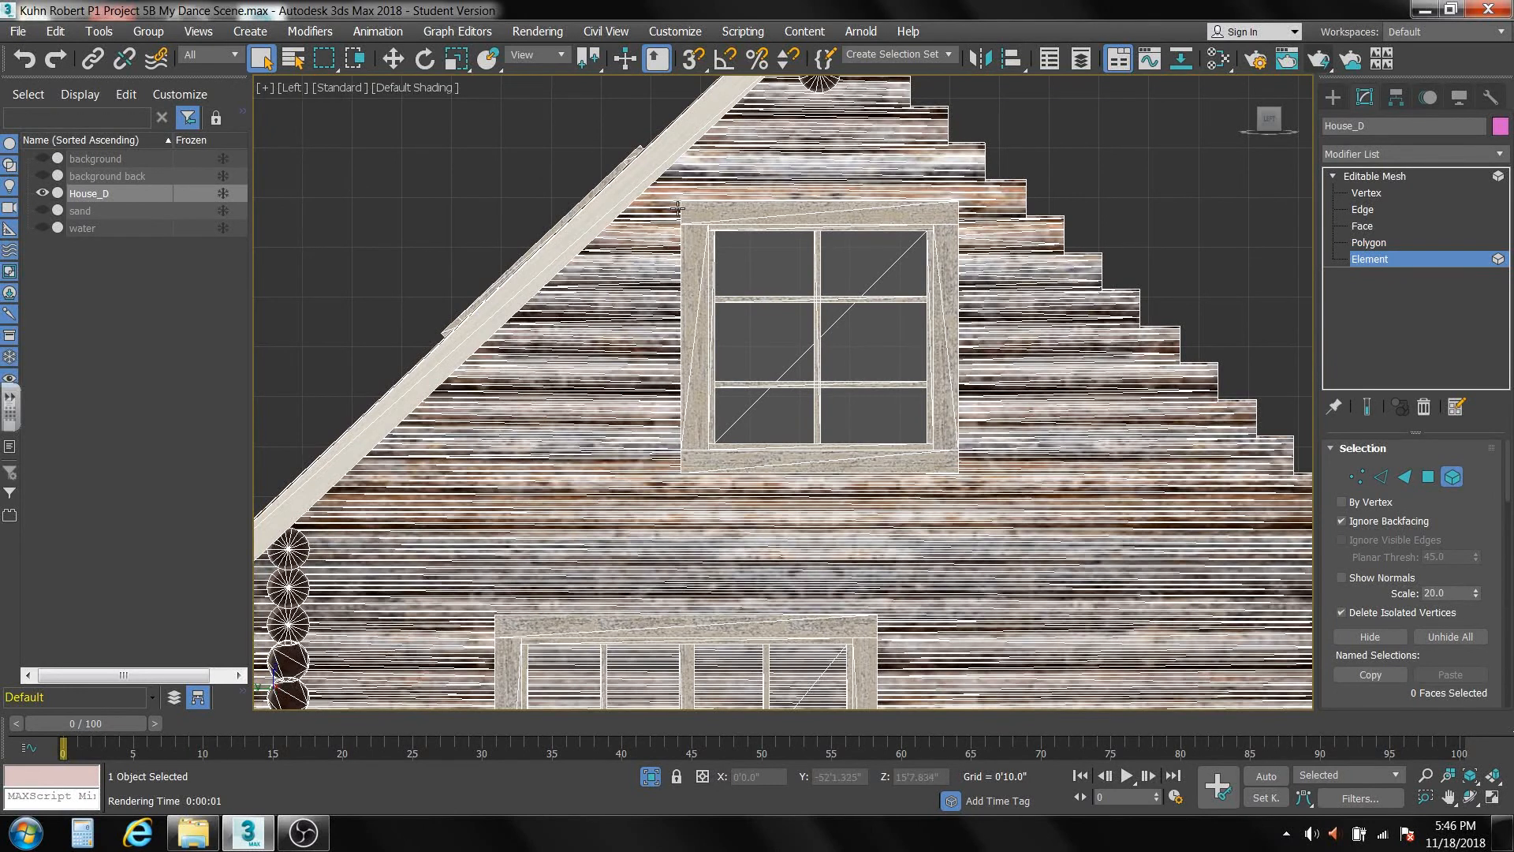
Select the upper windows of both gables, deselect the gable logs caught with them, and delete the windows.
drag(694, 210, 725, 366)
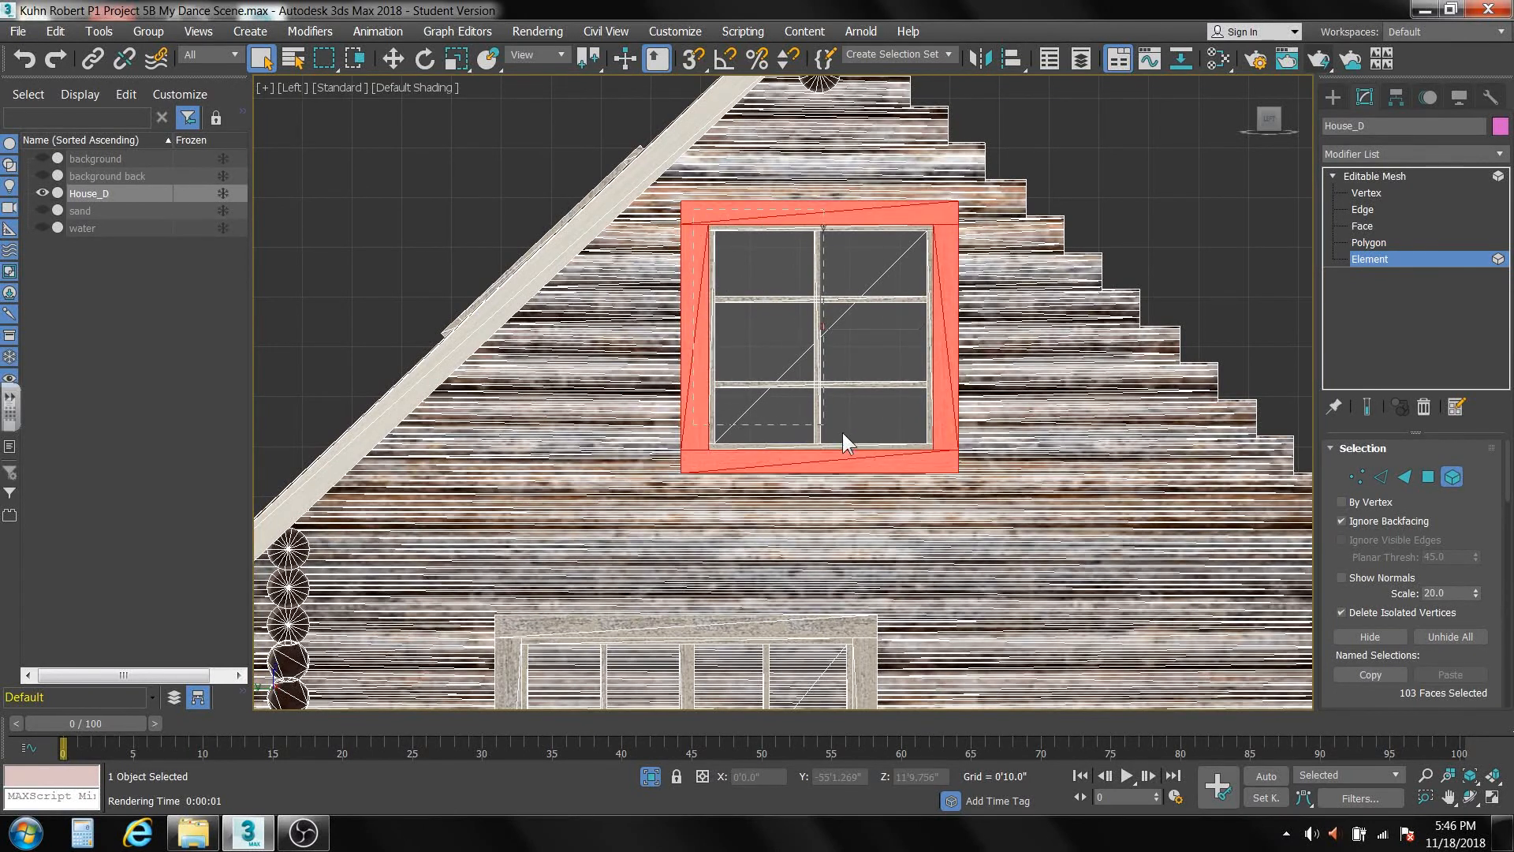
ctrl+click(943, 456)
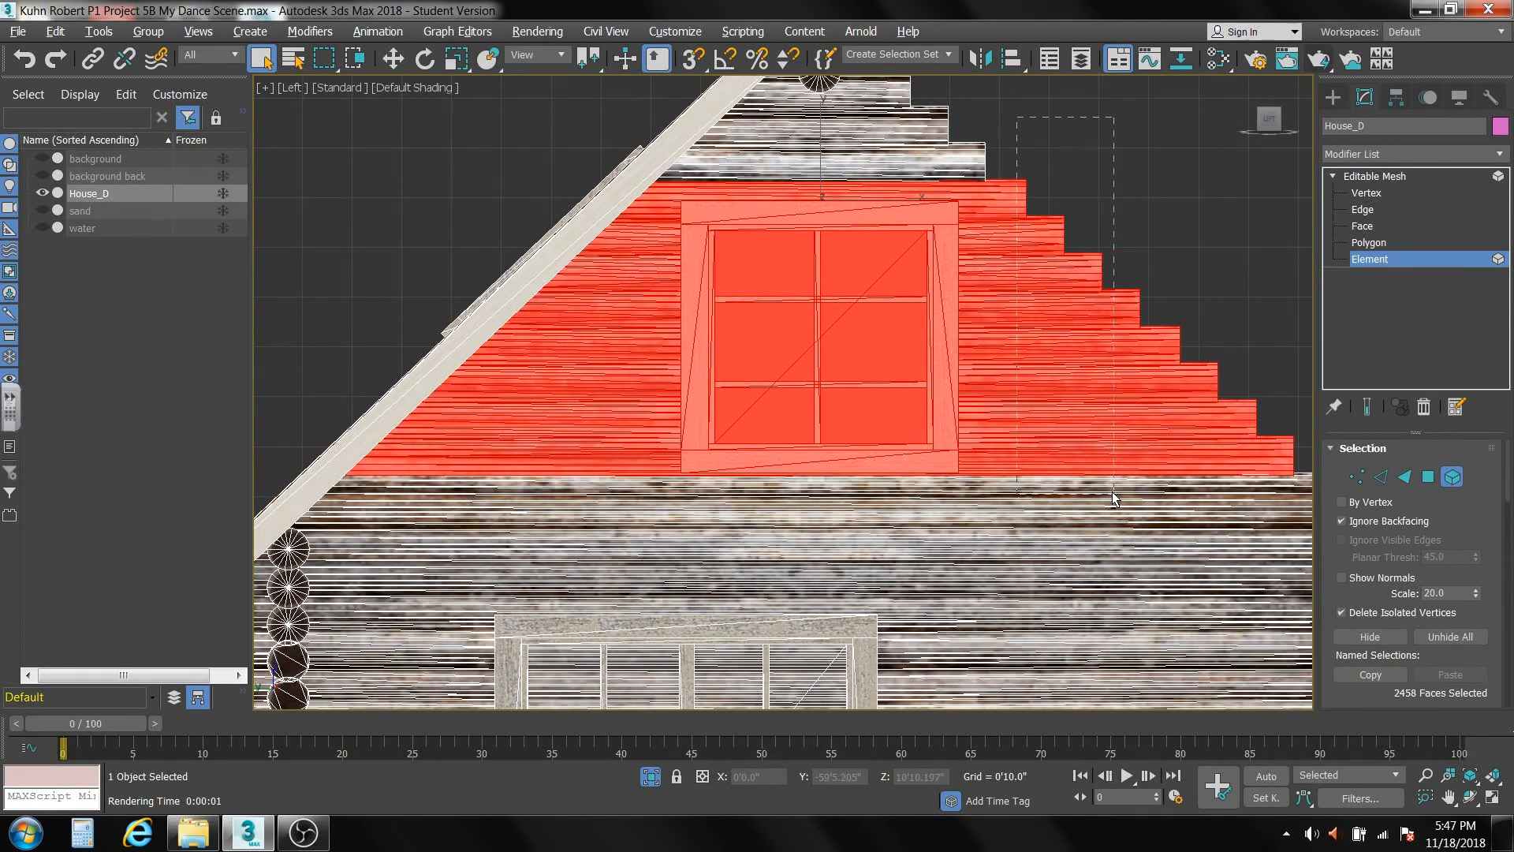
alt+drag(1113, 493, 1174, 543)
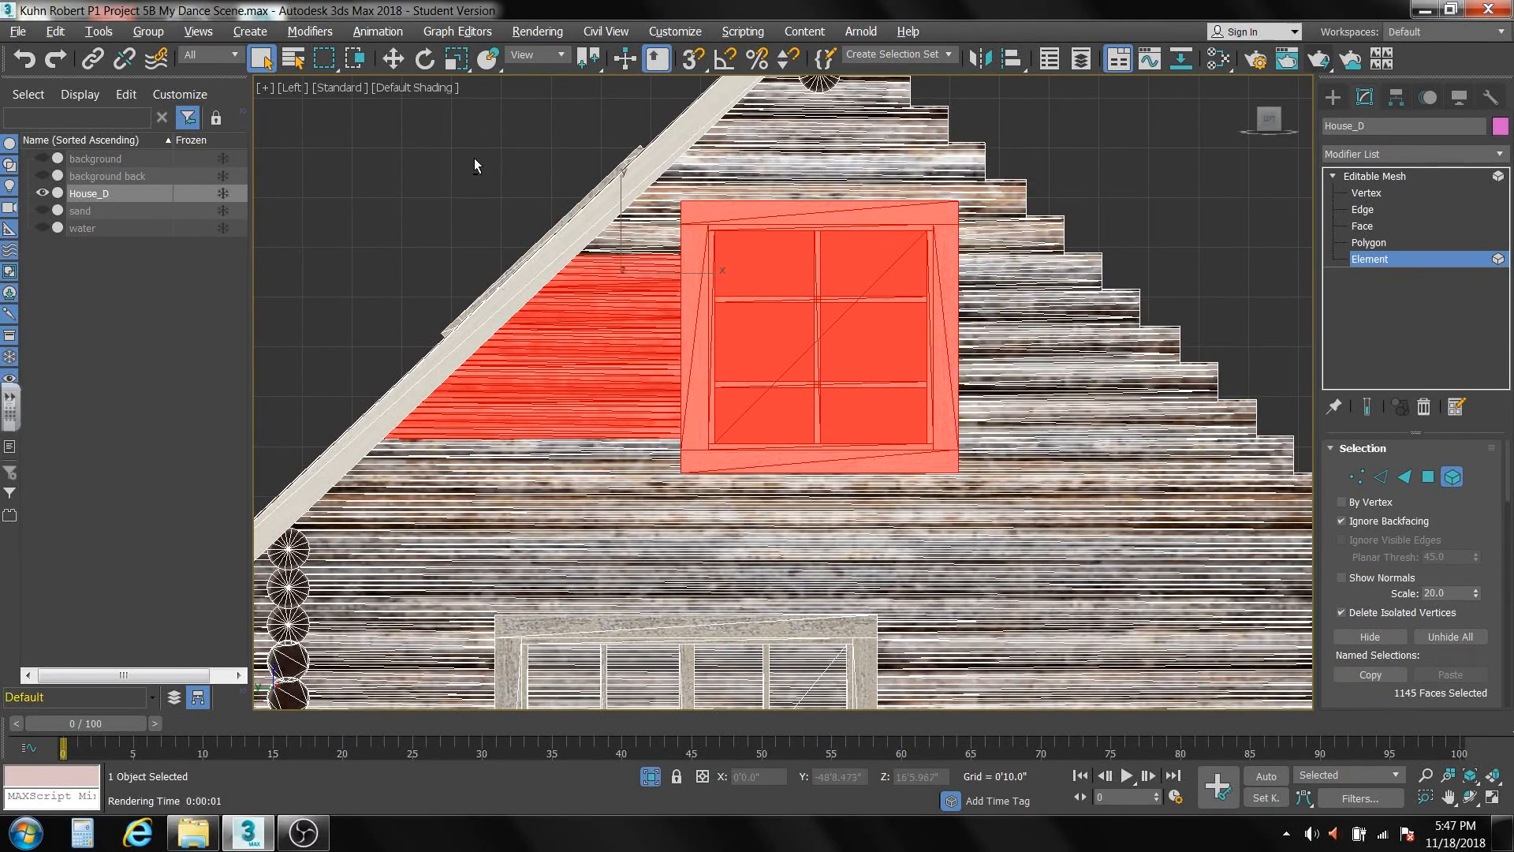
alt+drag(473, 158, 618, 495)
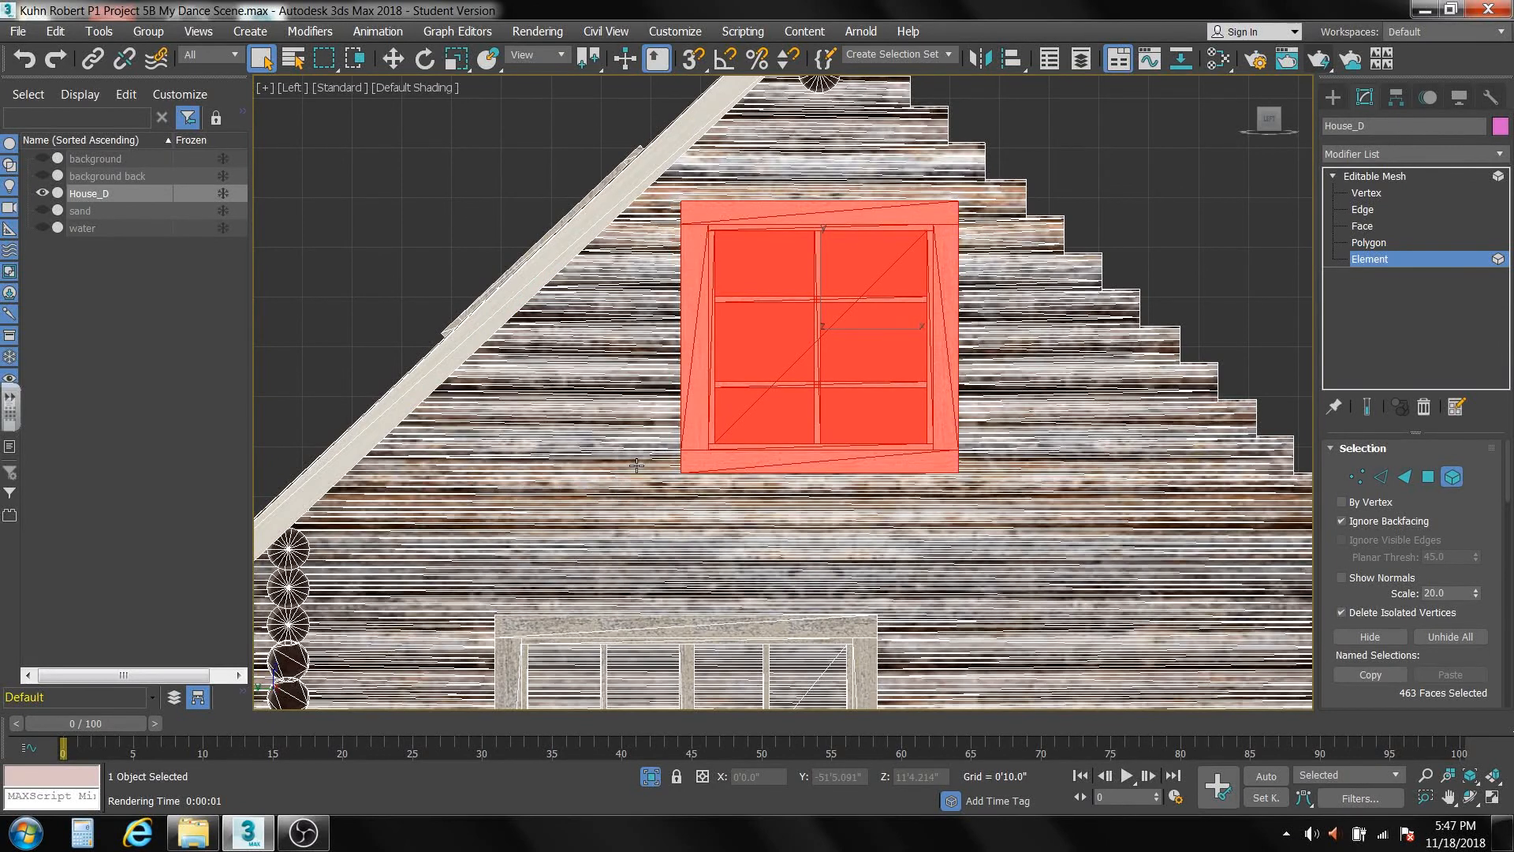
key(Delete)
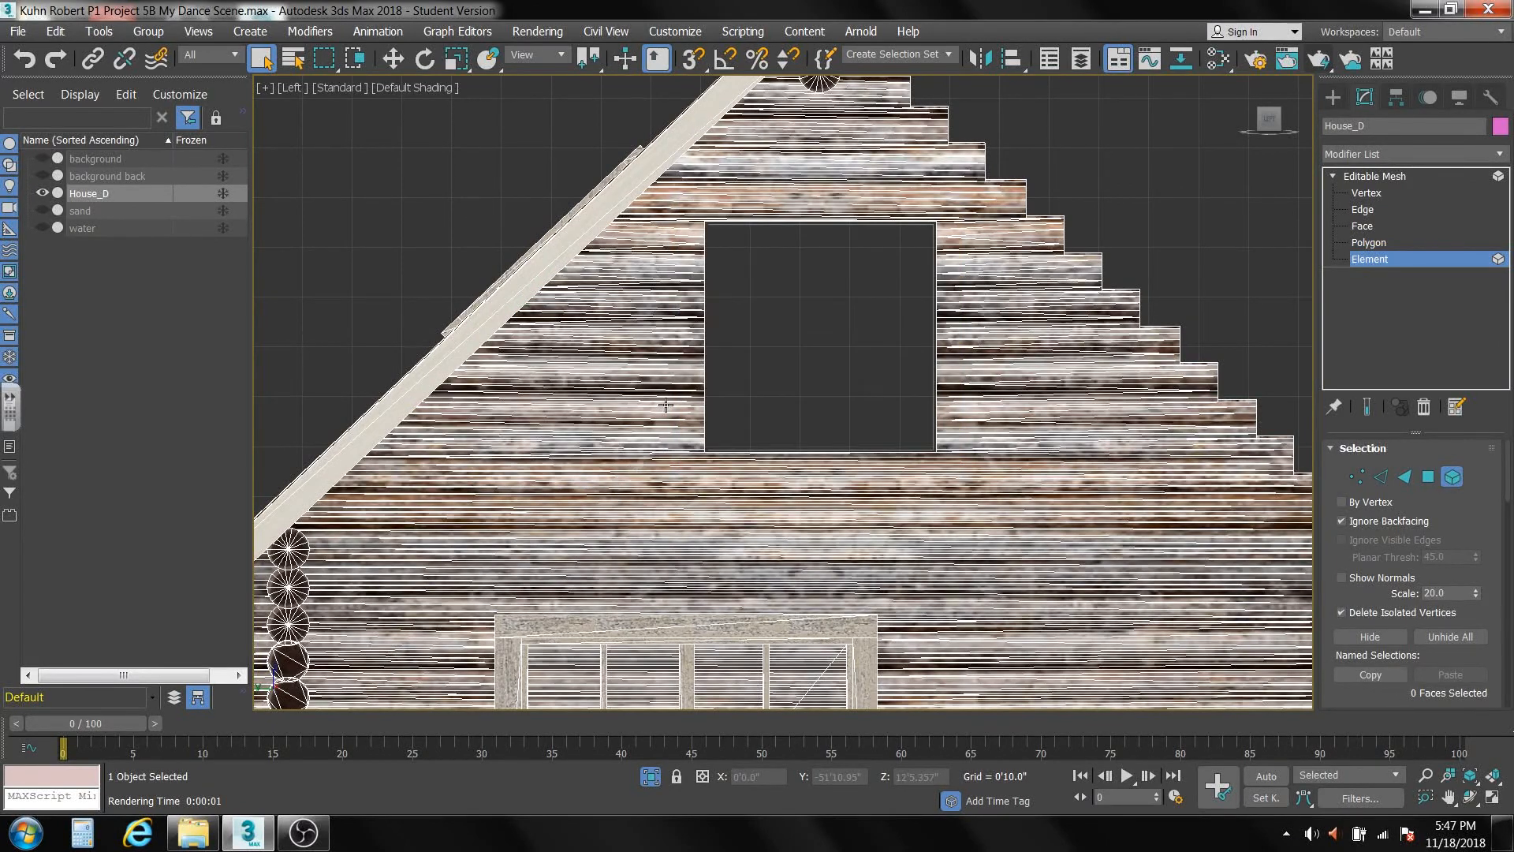
Select the frame, bars and glass elements of the large ground-floor window in the gable wall facing the deck.
scroll(687, 538, down, 5)
middle_drag(686, 497, 648, 319)
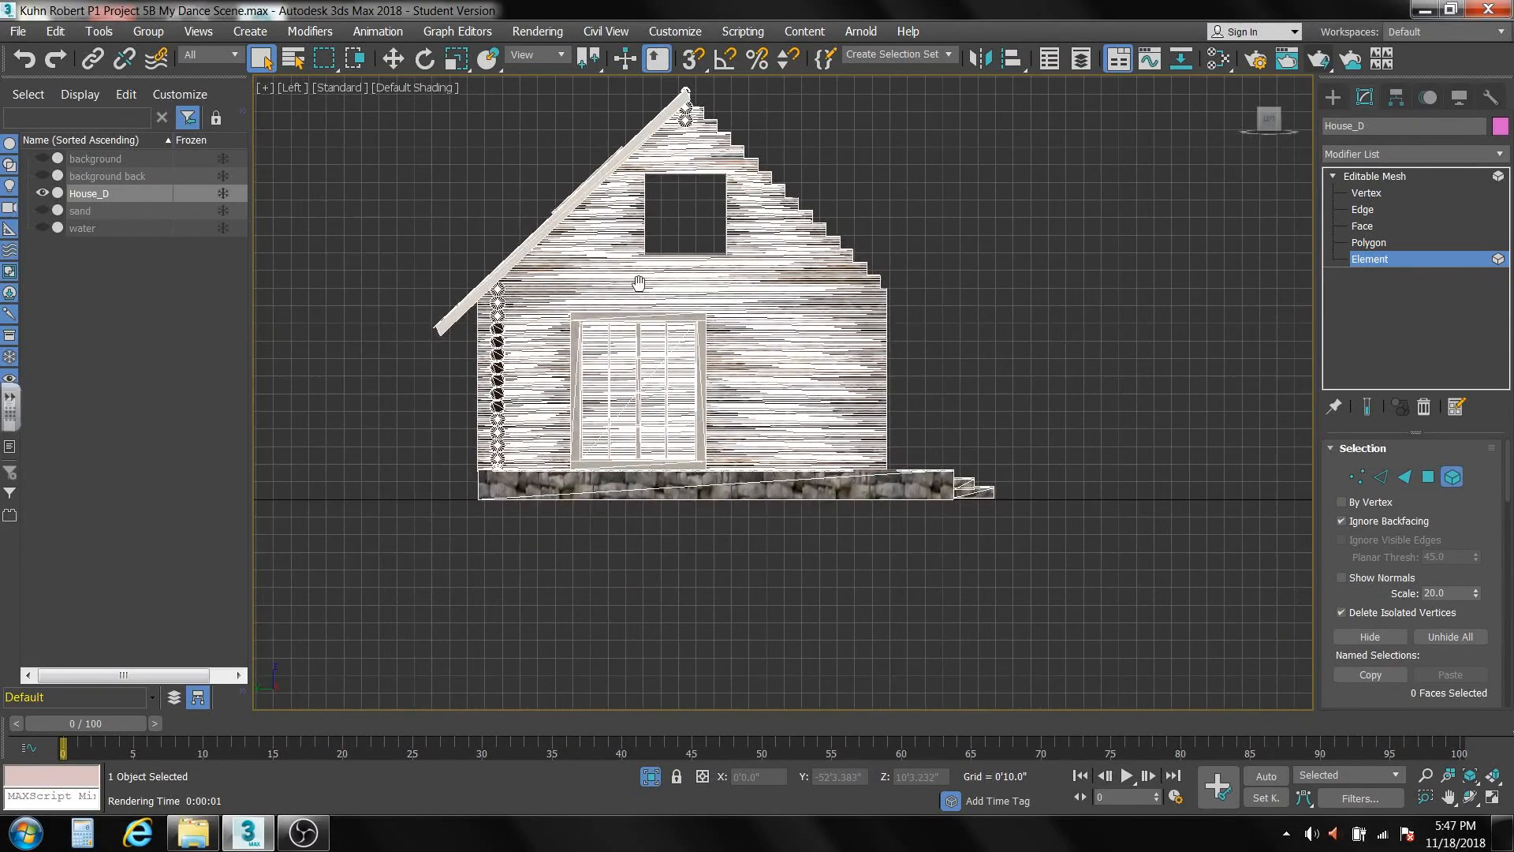
scroll(657, 415, up, 3)
scroll(658, 419, up, 2)
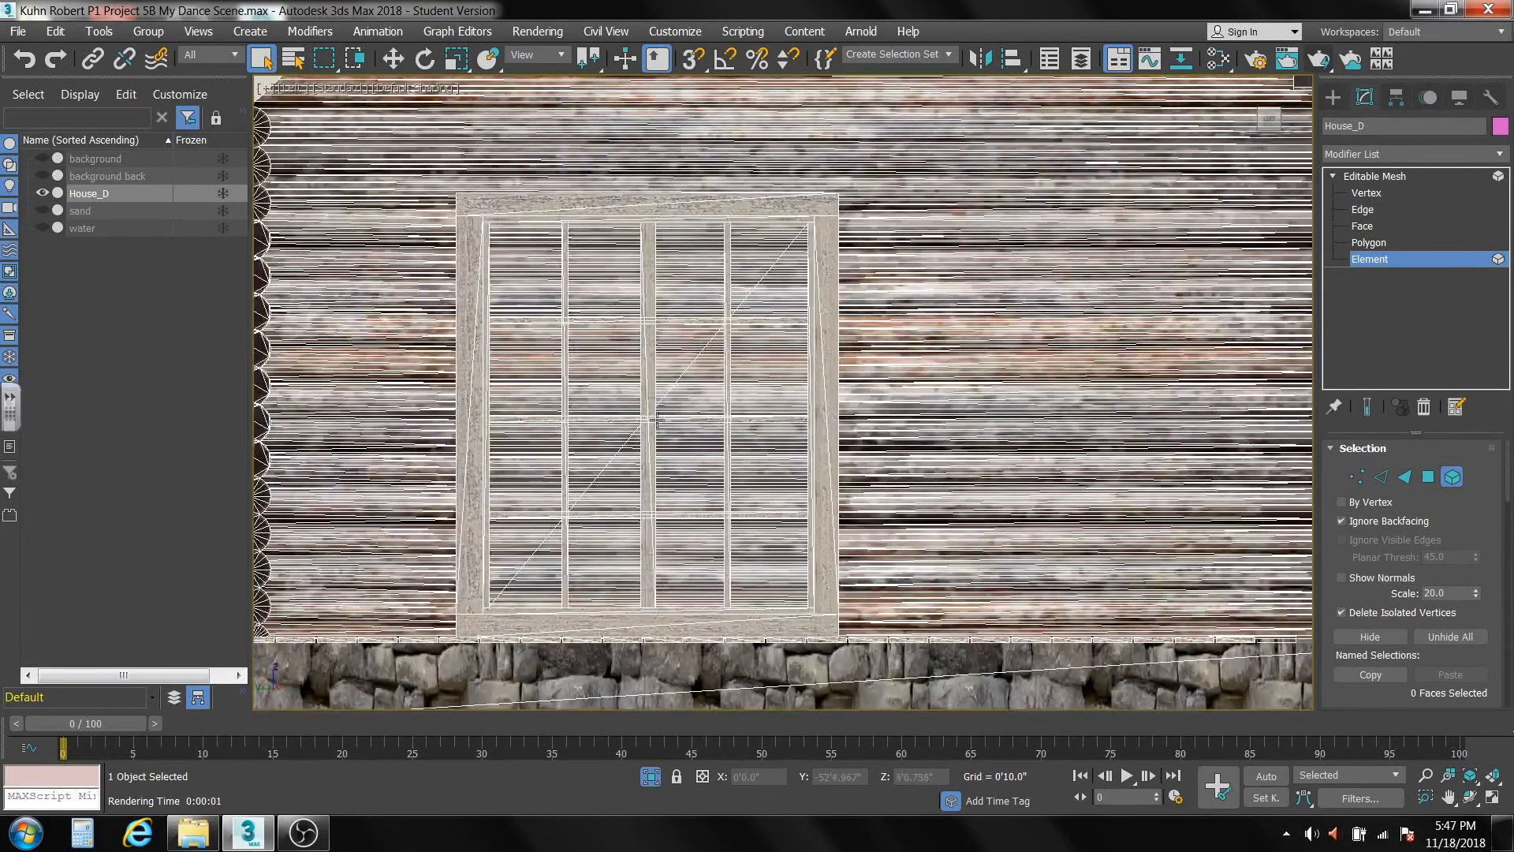
scroll(705, 462, down, 5)
alt+middle_drag(773, 482, 551, 484)
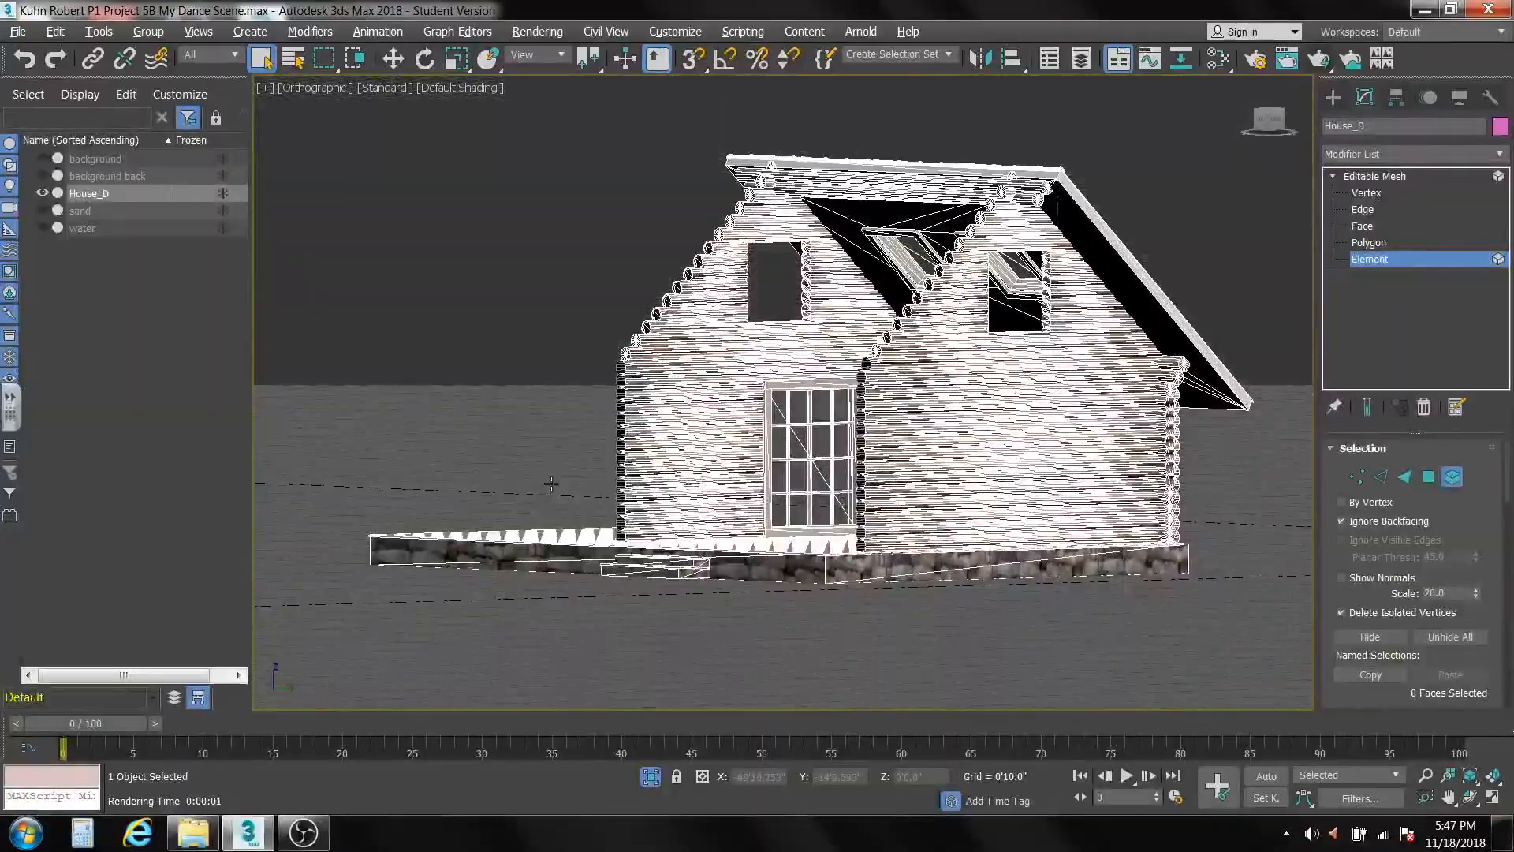
scroll(793, 513, up, 6)
middle_drag(792, 513, 877, 547)
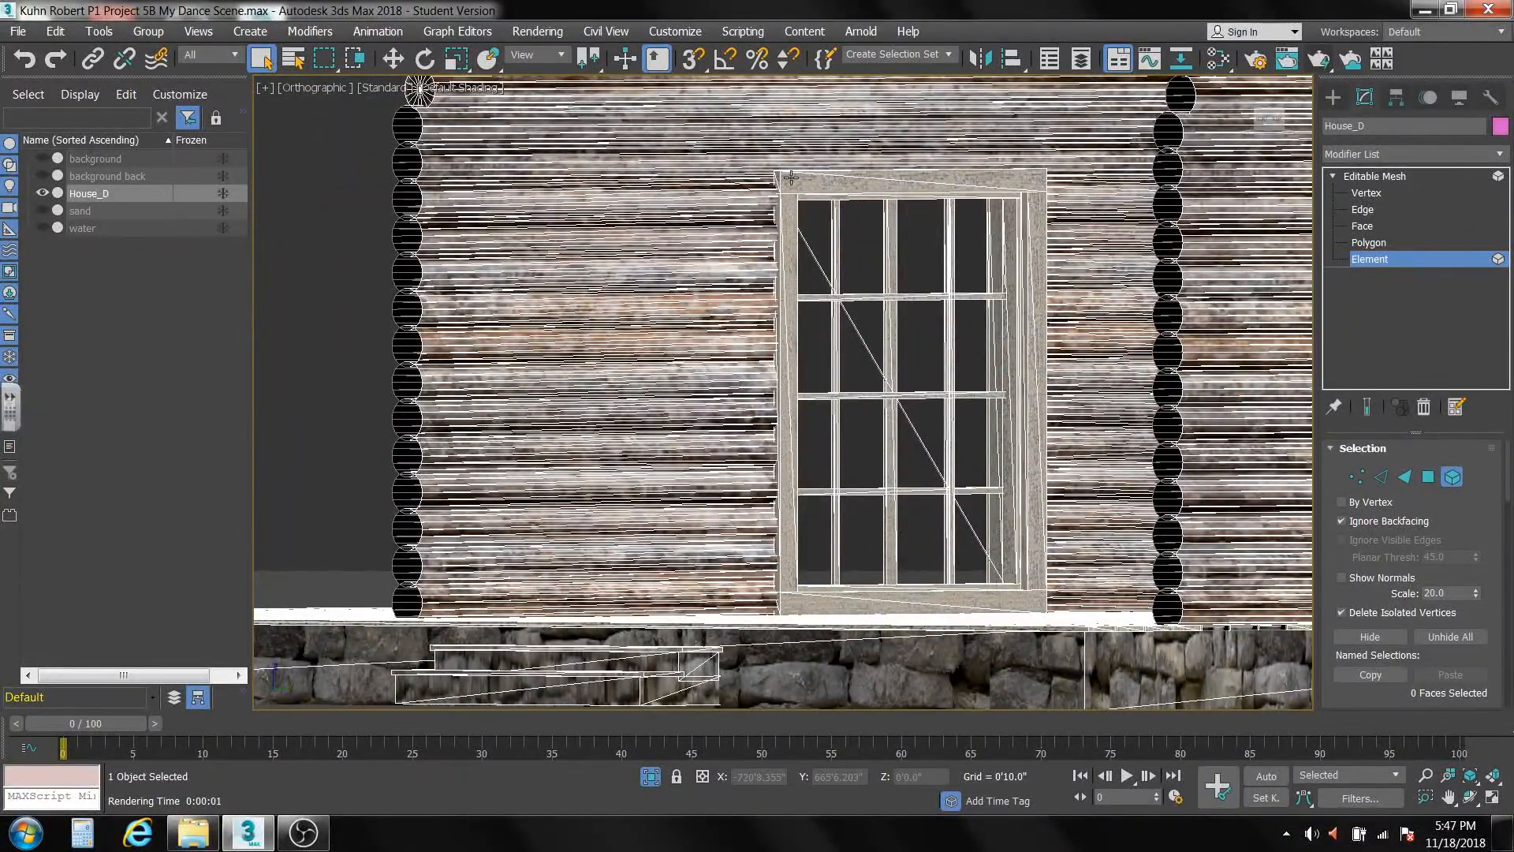
click(793, 242)
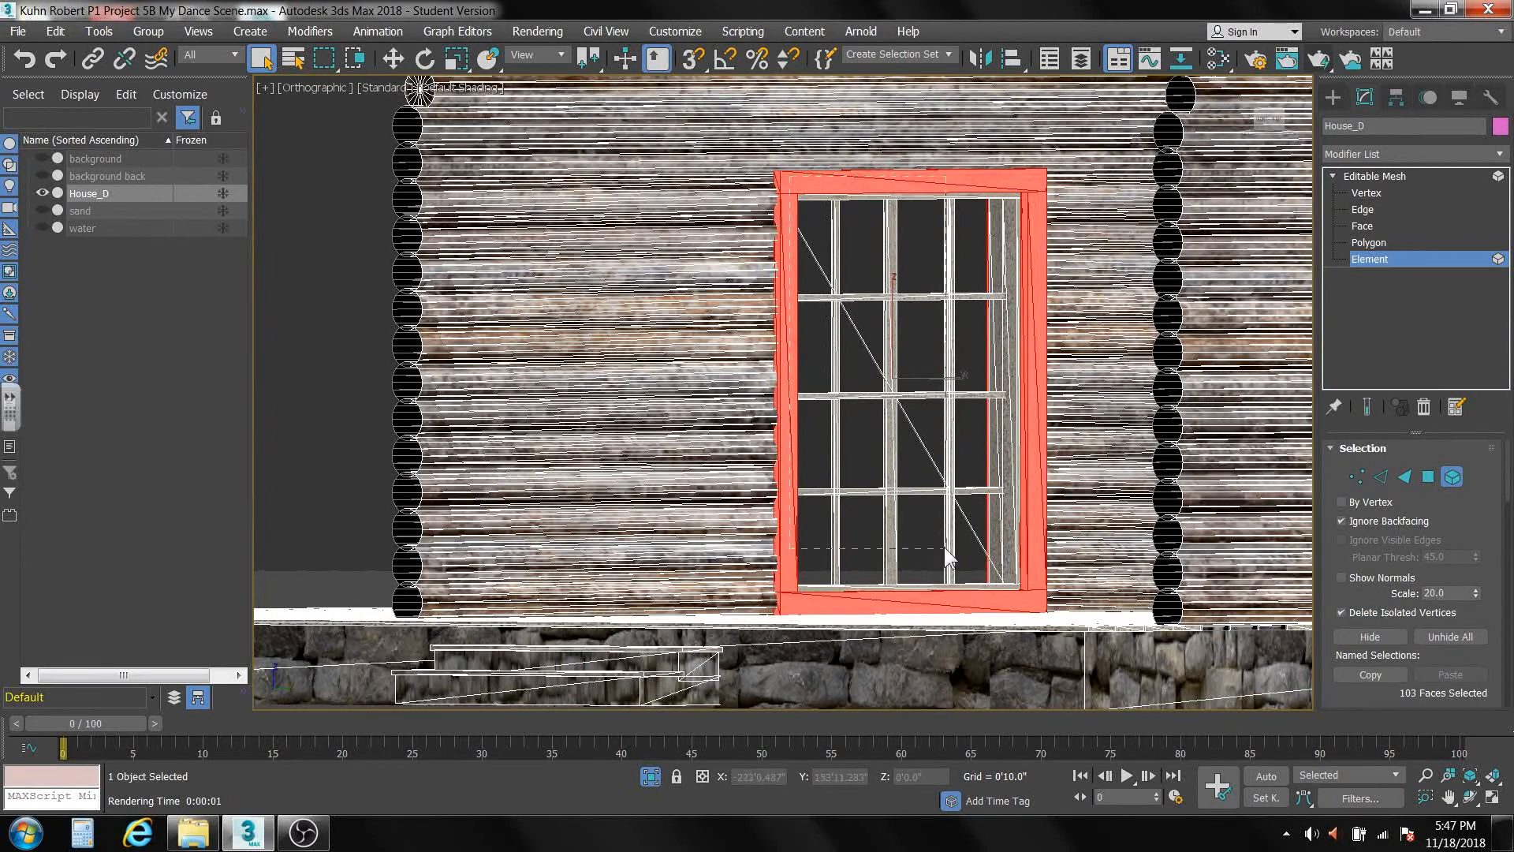
ctrl+click(1028, 598)
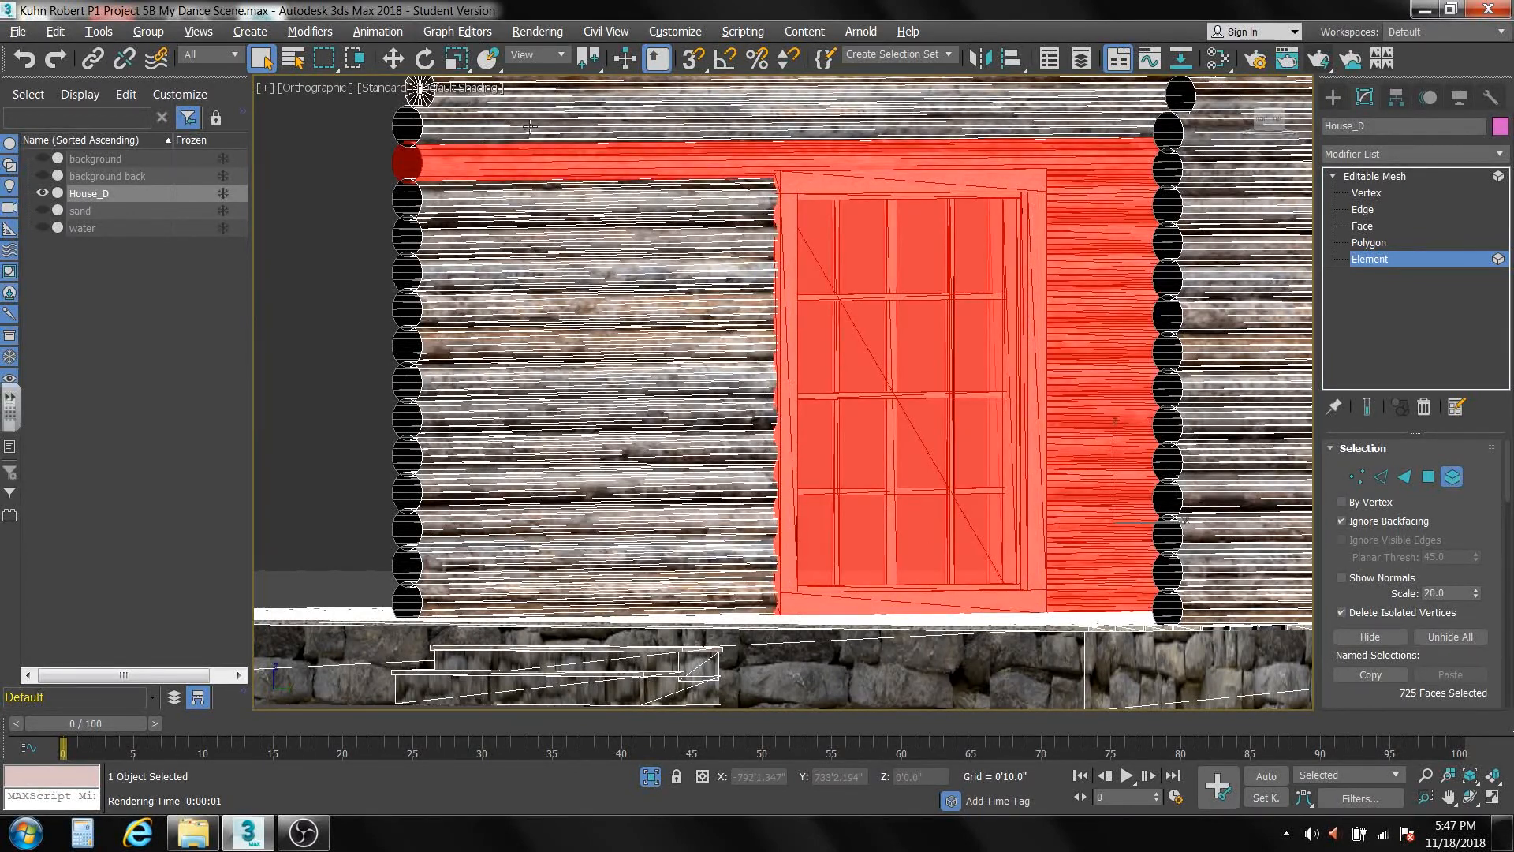
Deselect the wall logs caught with the large ground-floor window and delete the window elements.
alt+click(548, 158)
alt+middle_drag(661, 382, 883, 439)
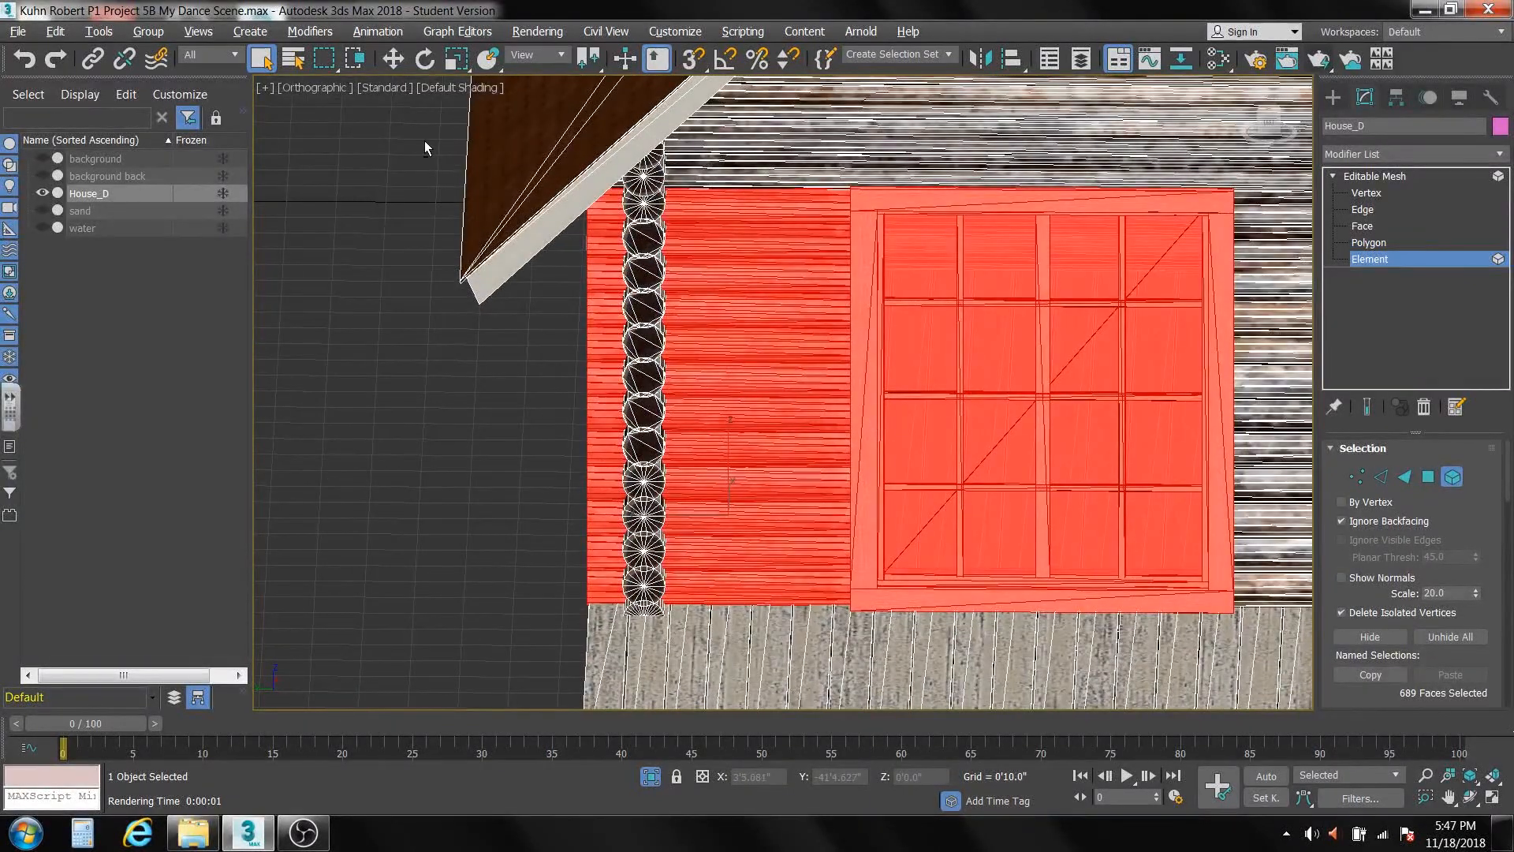
alt+drag(537, 304, 806, 646)
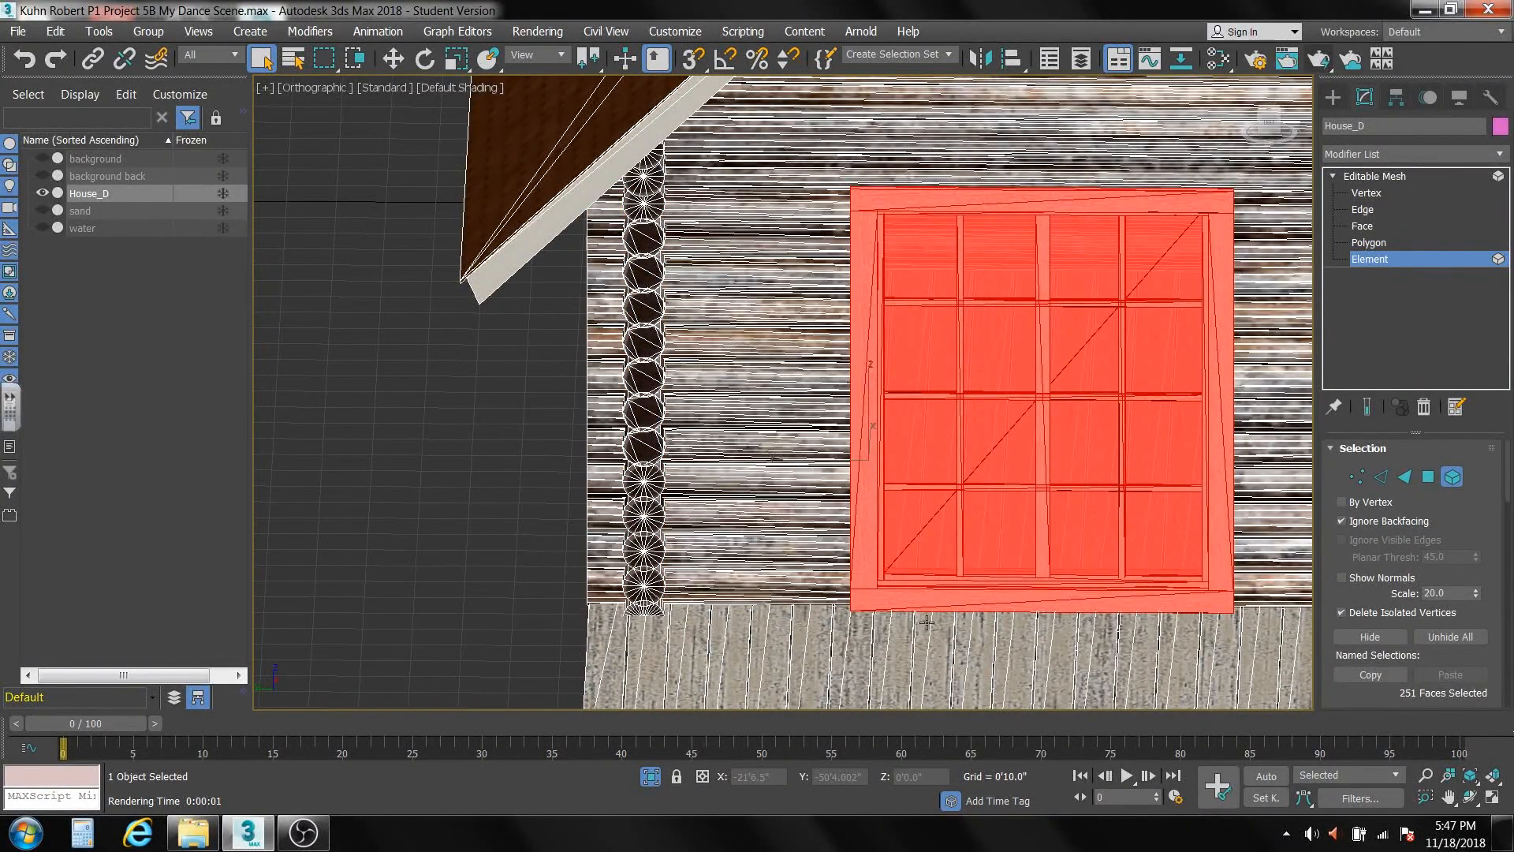
scroll(945, 566, down, 2)
scroll(945, 566, down, 5)
alt+middle_drag(944, 566, 901, 546)
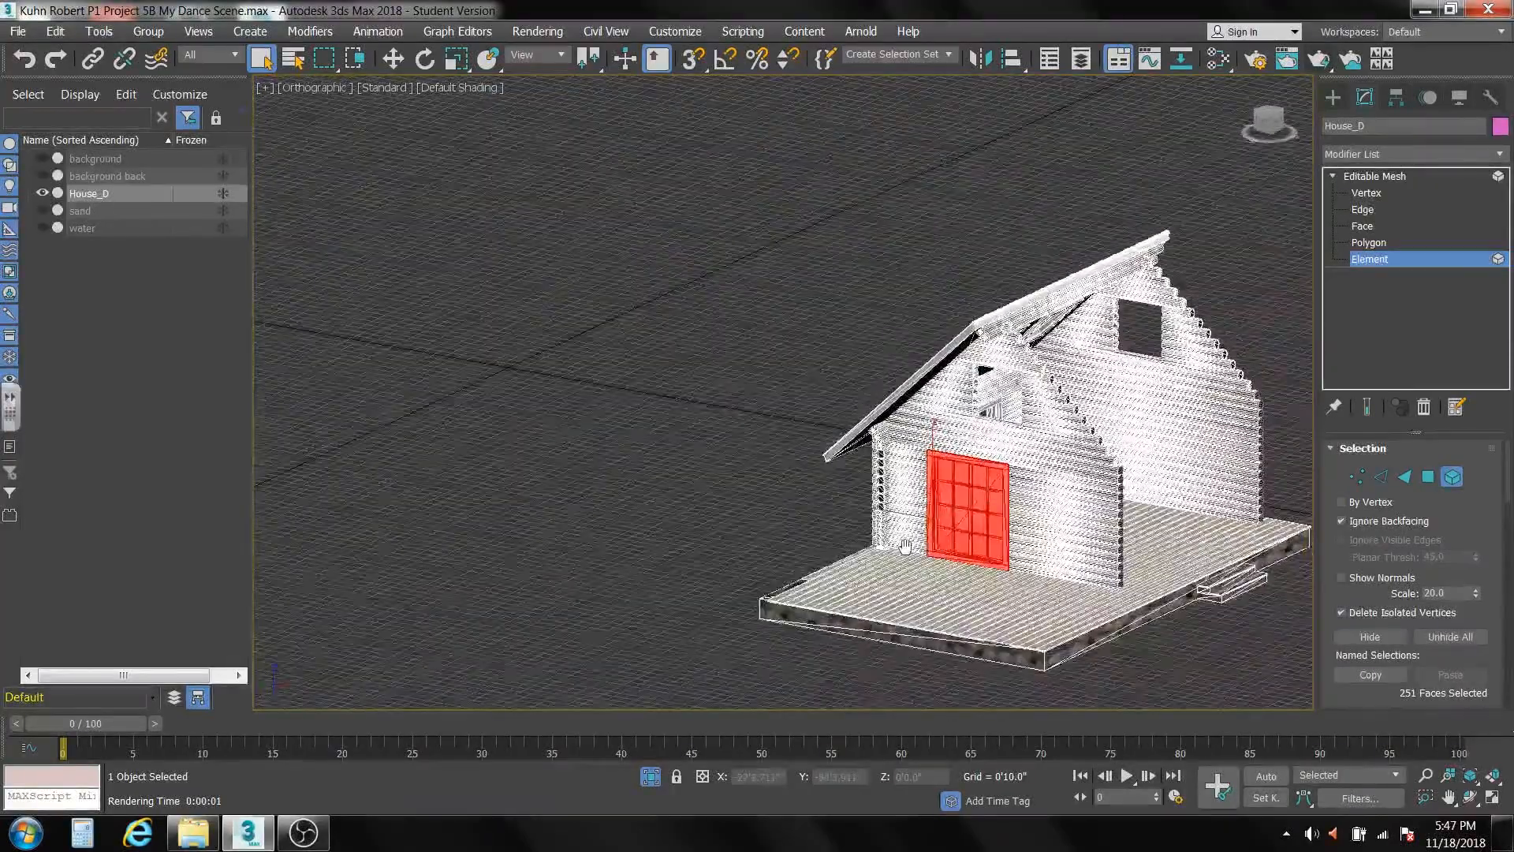
key(Delete)
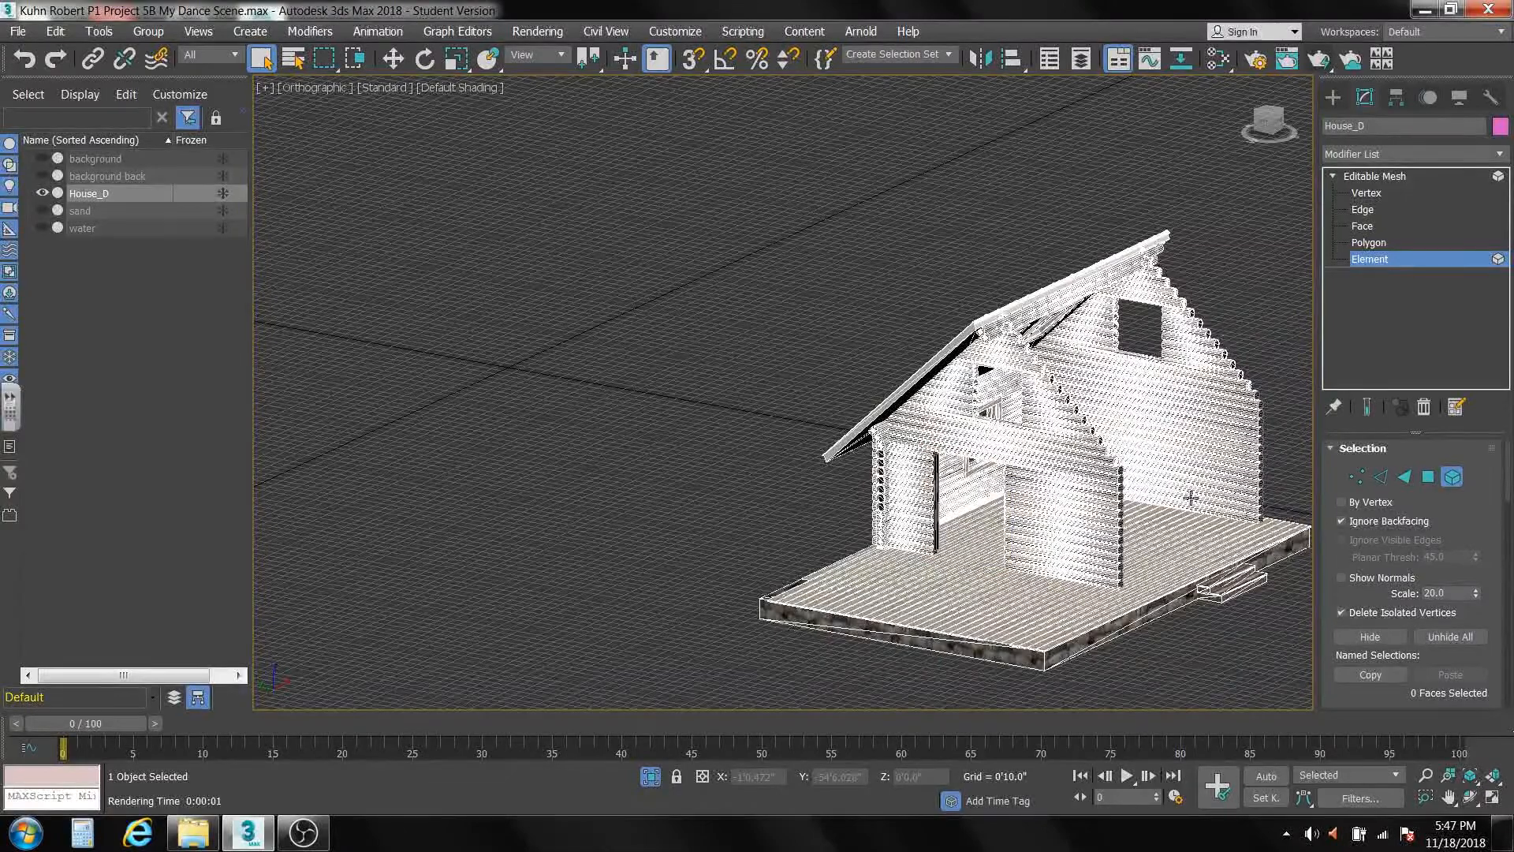
Select the frame, bars and glass elements of the window in the back wall, seen through the open front.
alt+middle_drag(1191, 497, 842, 551)
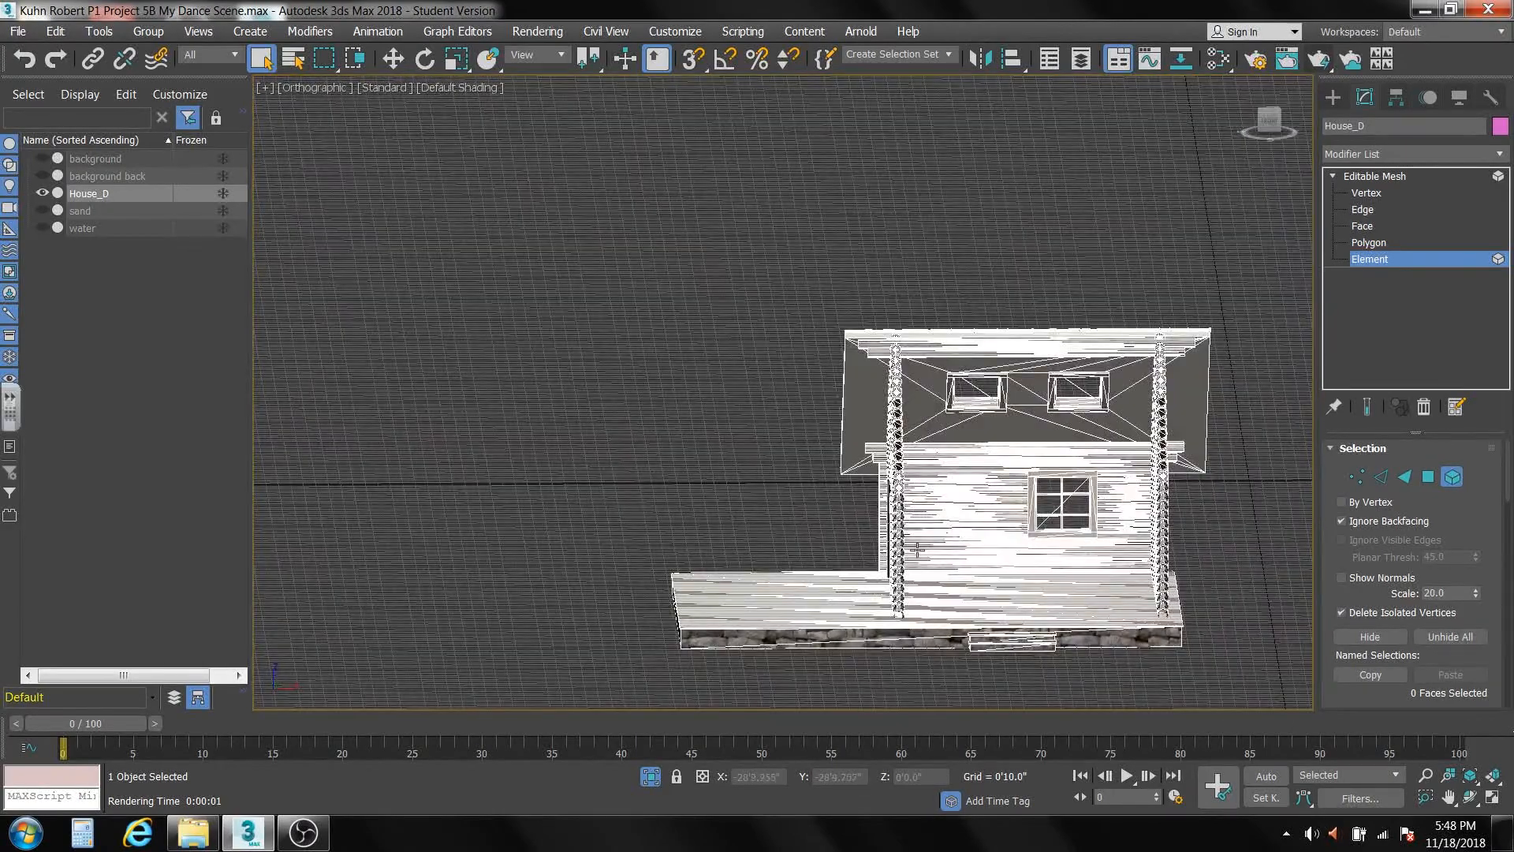
scroll(985, 547, up, 6)
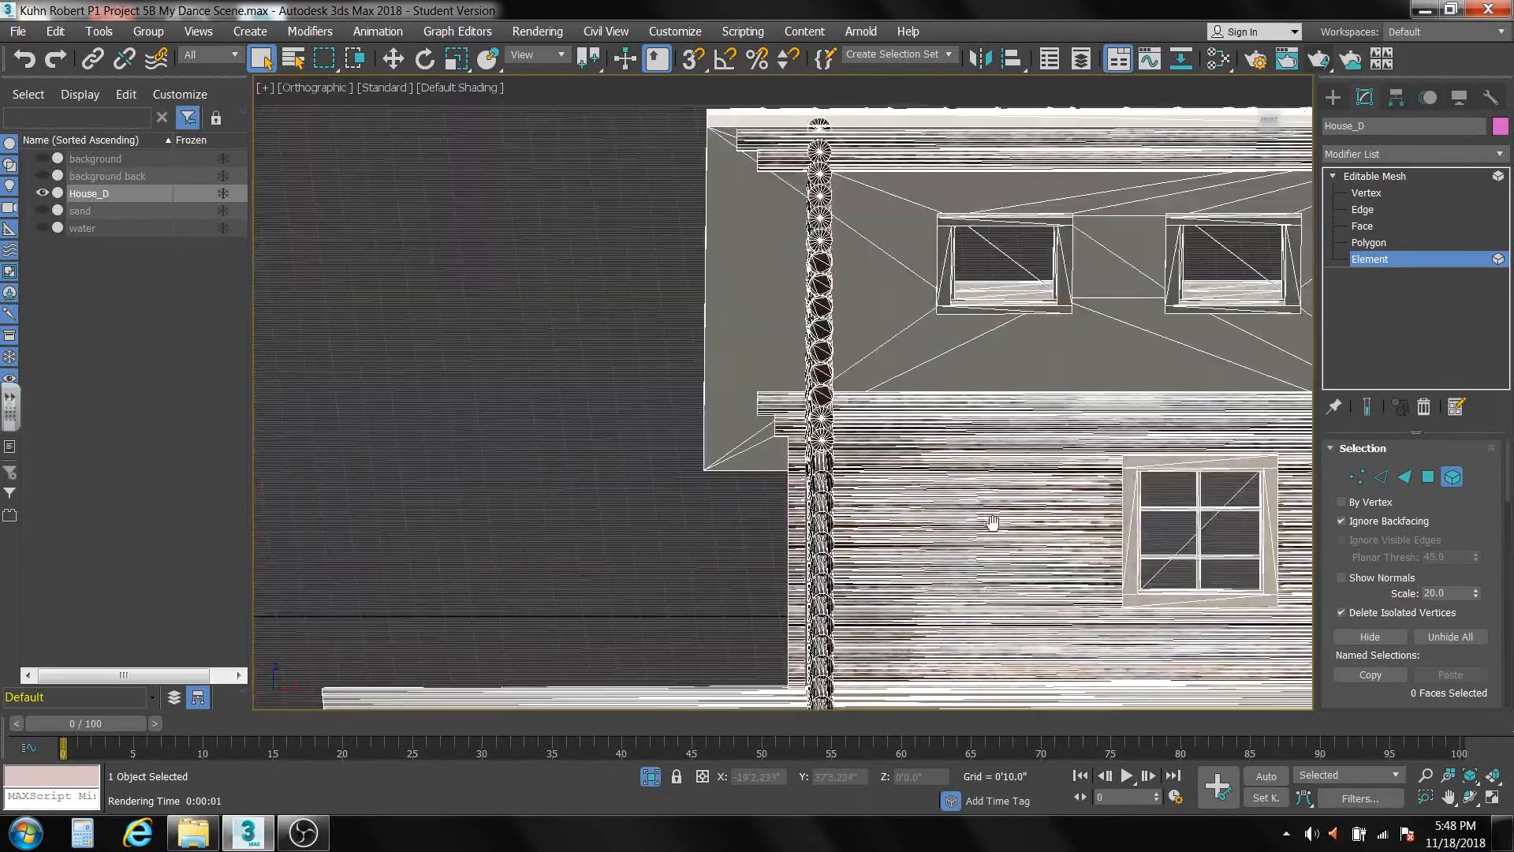
middle_drag(992, 523, 699, 391)
scroll(788, 402, up, 5)
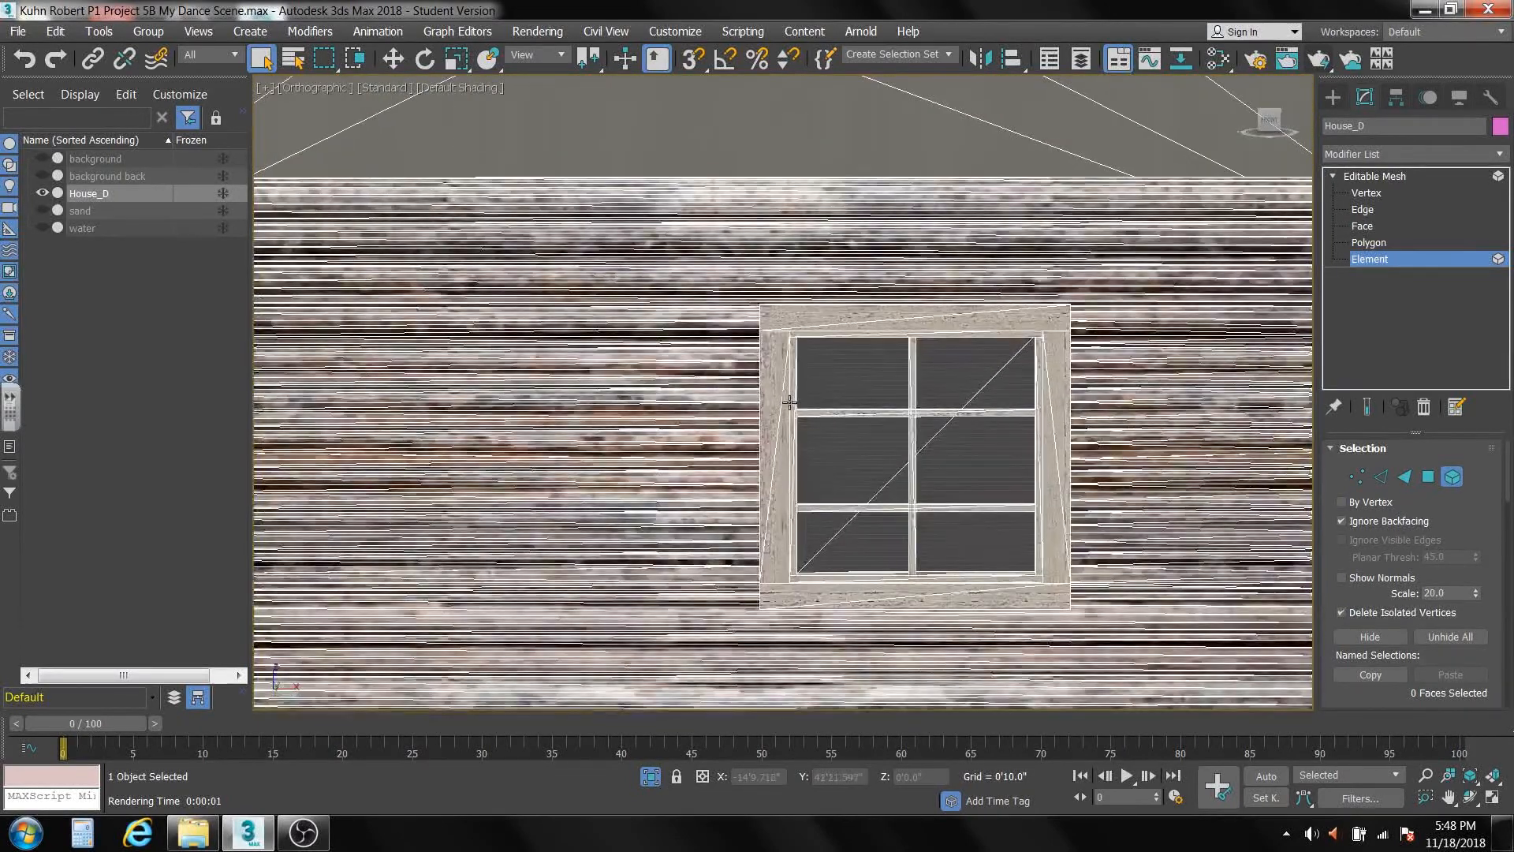
drag(769, 319, 790, 453)
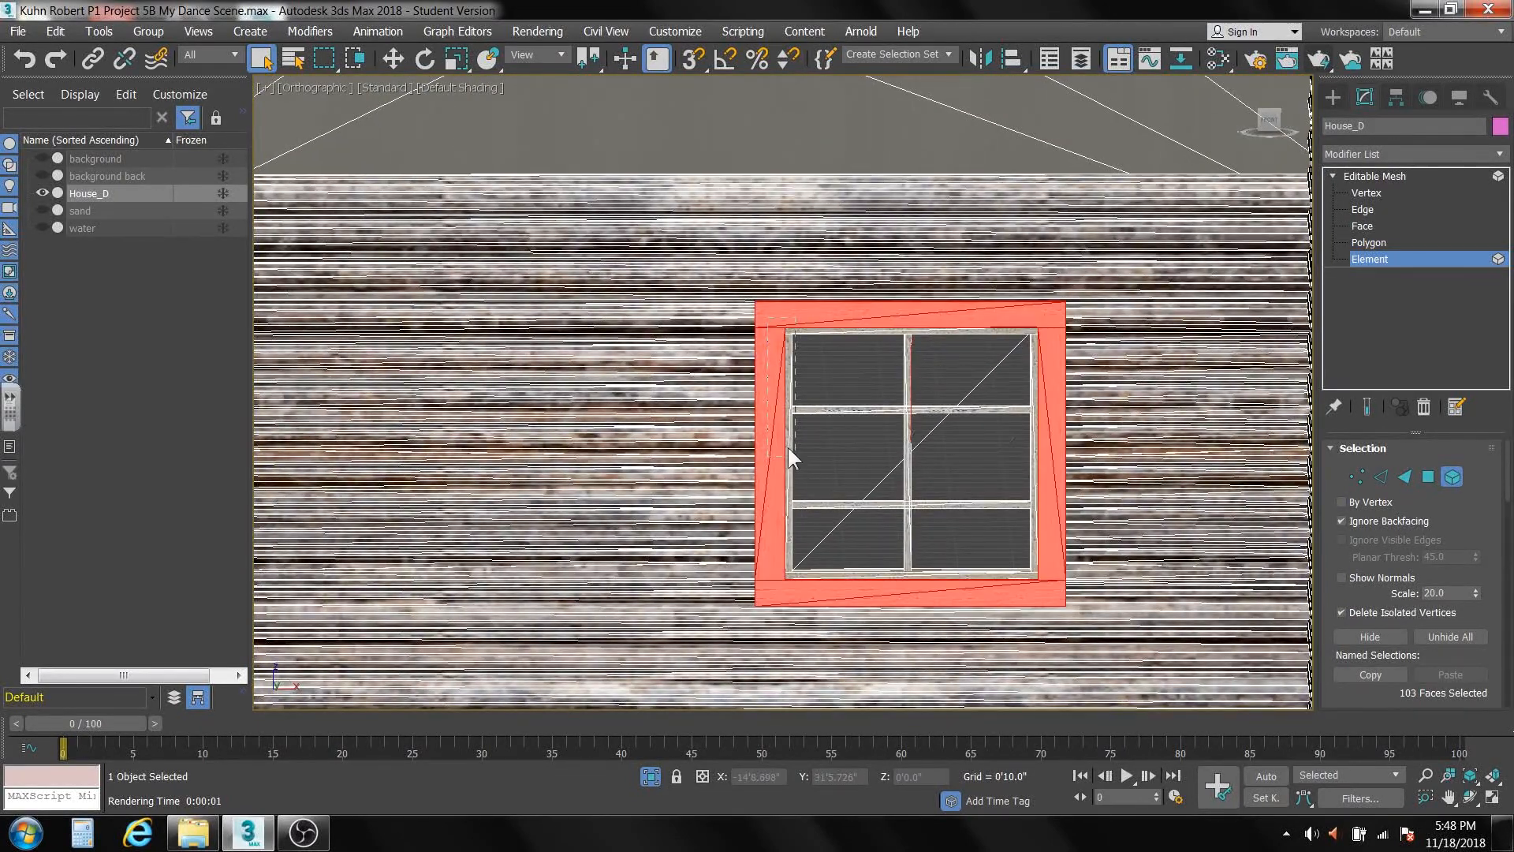
ctrl+click(1046, 590)
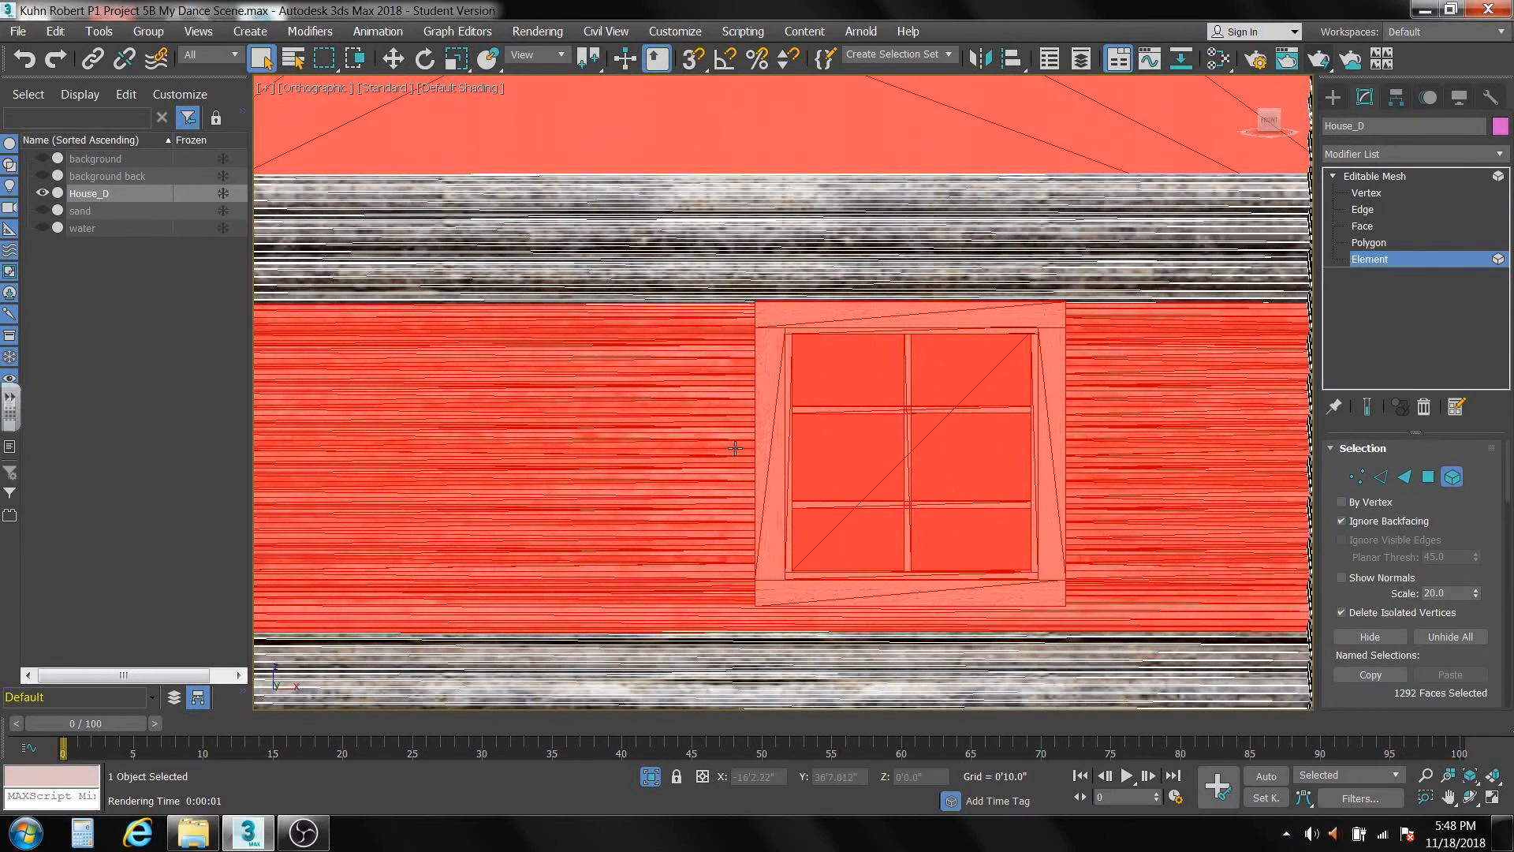
Deselect the back-wall logs and roof surface caught with the back window and delete the window.
scroll(689, 421, down, 8)
middle_drag(691, 423, 704, 441)
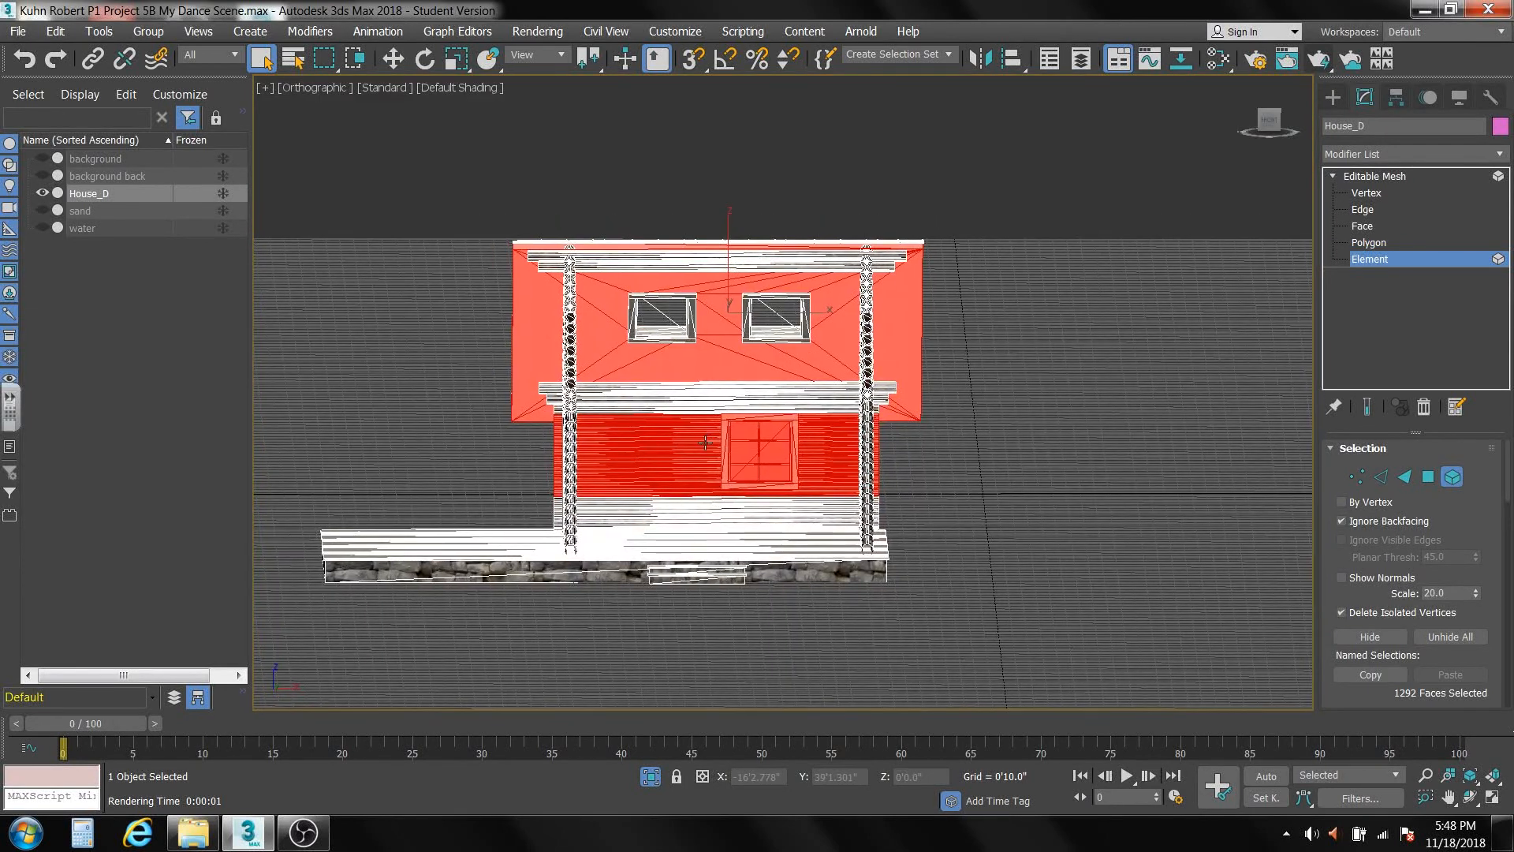
alt+drag(683, 521, 697, 536)
alt+drag(994, 236, 833, 534)
key(Delete)
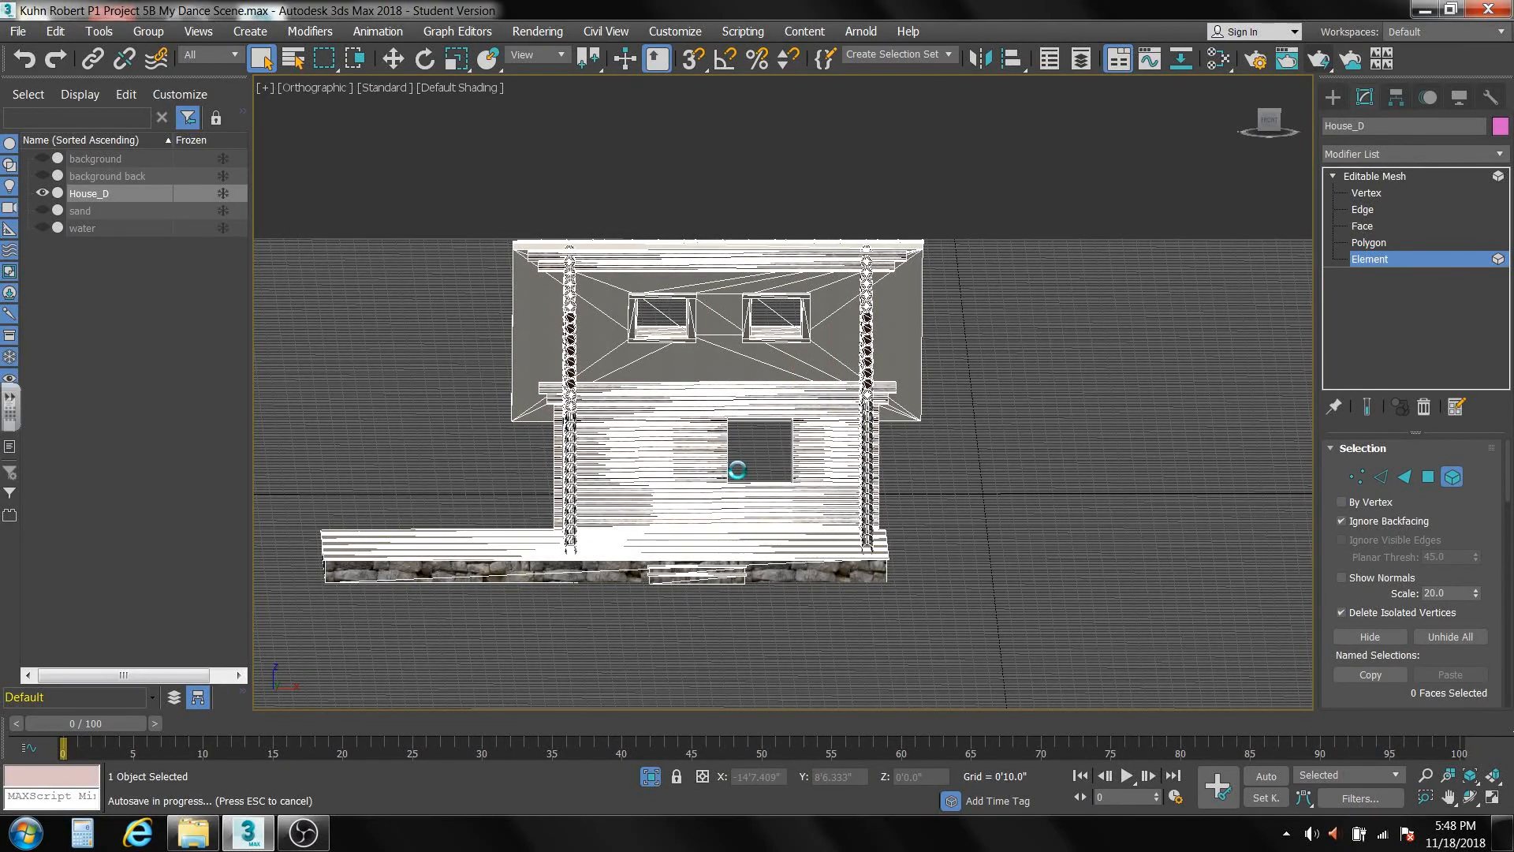
Close the back wall's window opening by moving the vertices along one side of it across to the opposite side.
scroll(741, 473, up, 2)
scroll(741, 470, up, 4)
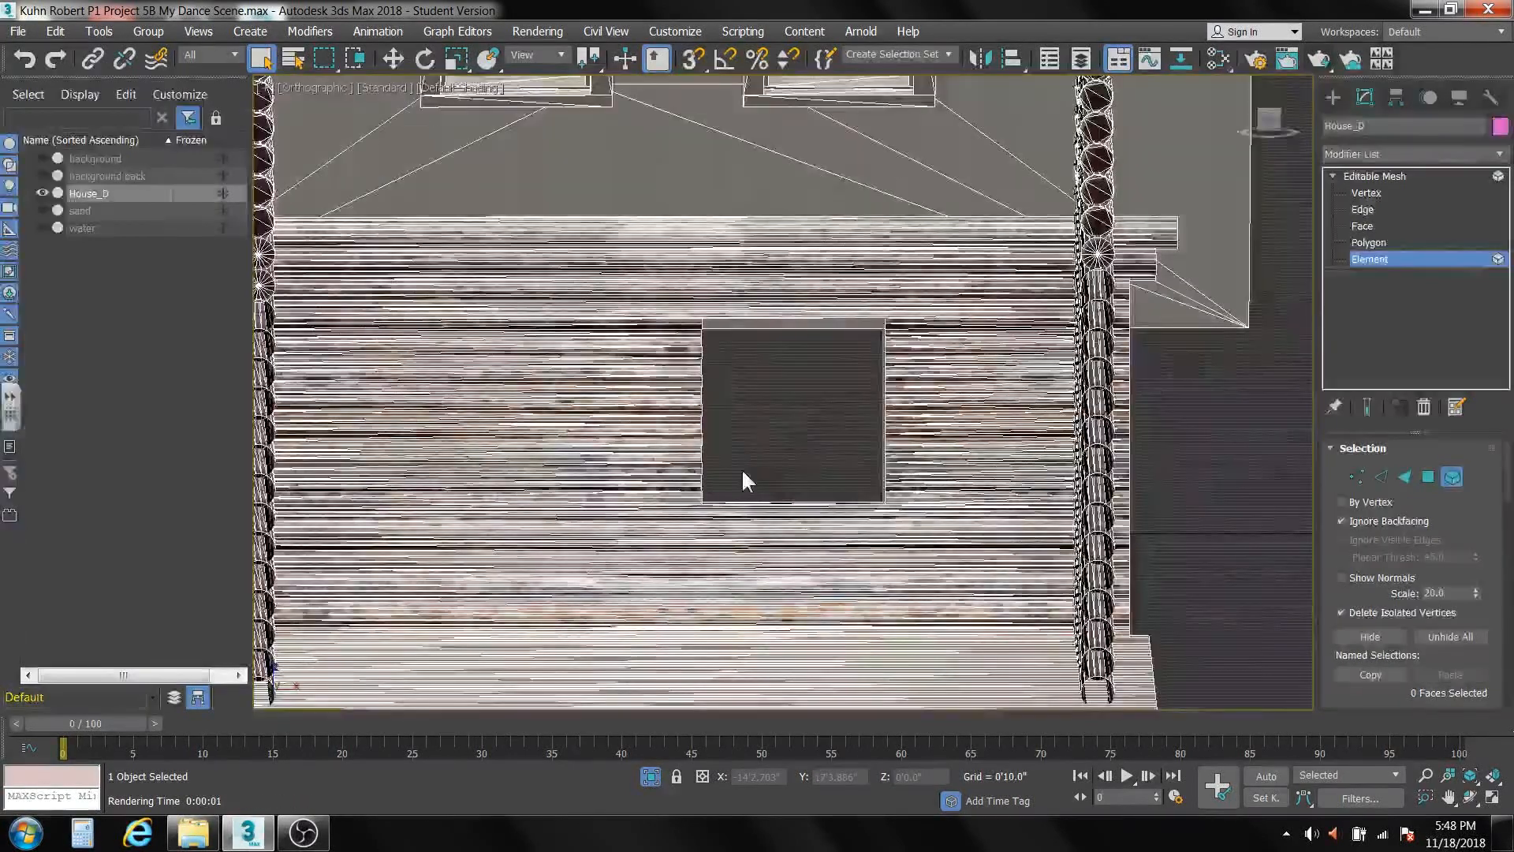
middle_drag(742, 471, 741, 487)
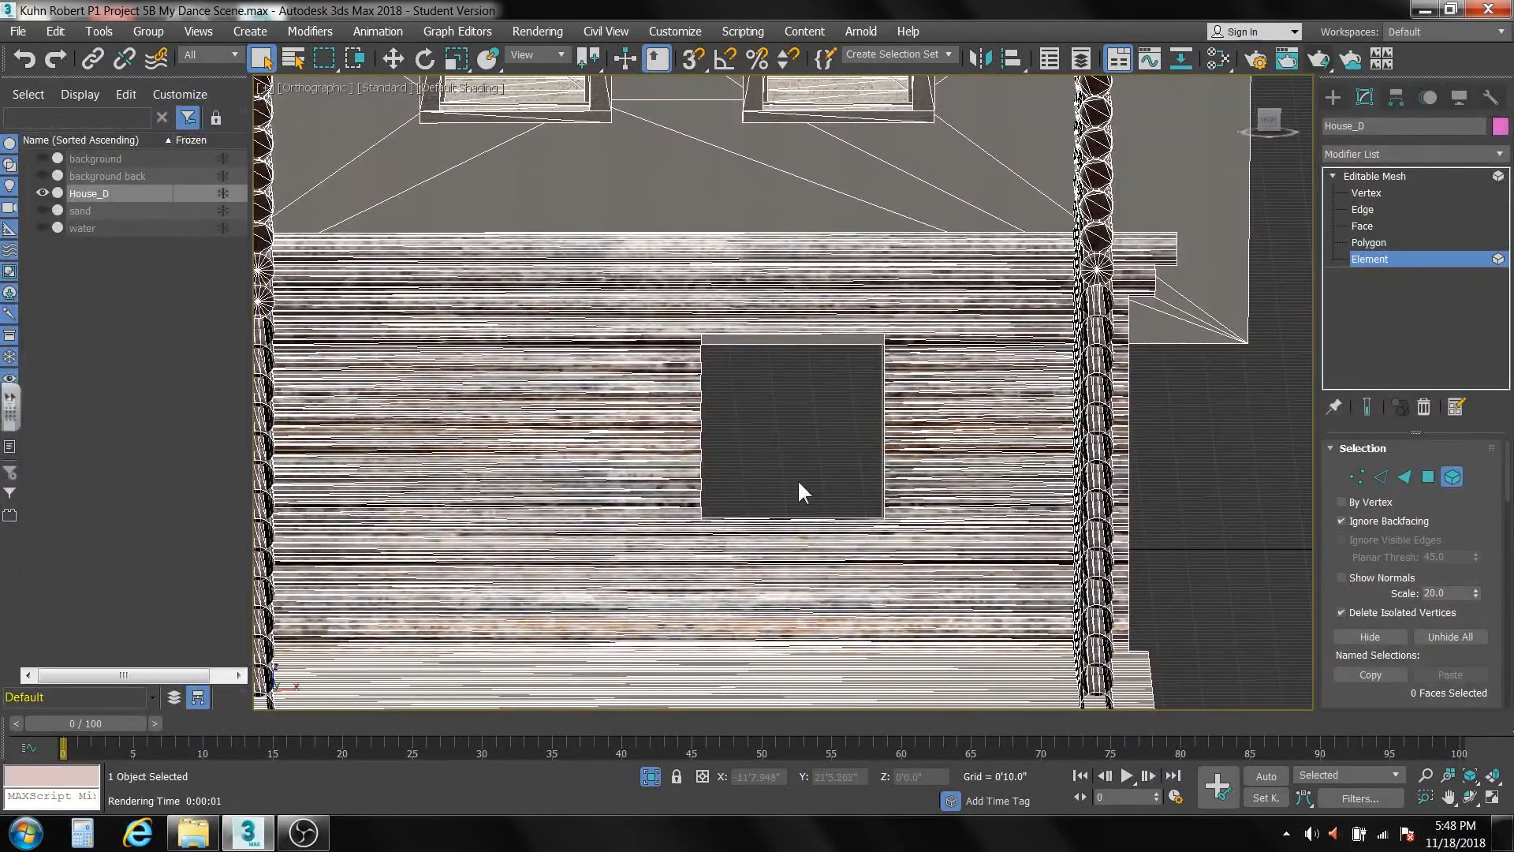
click(1353, 476)
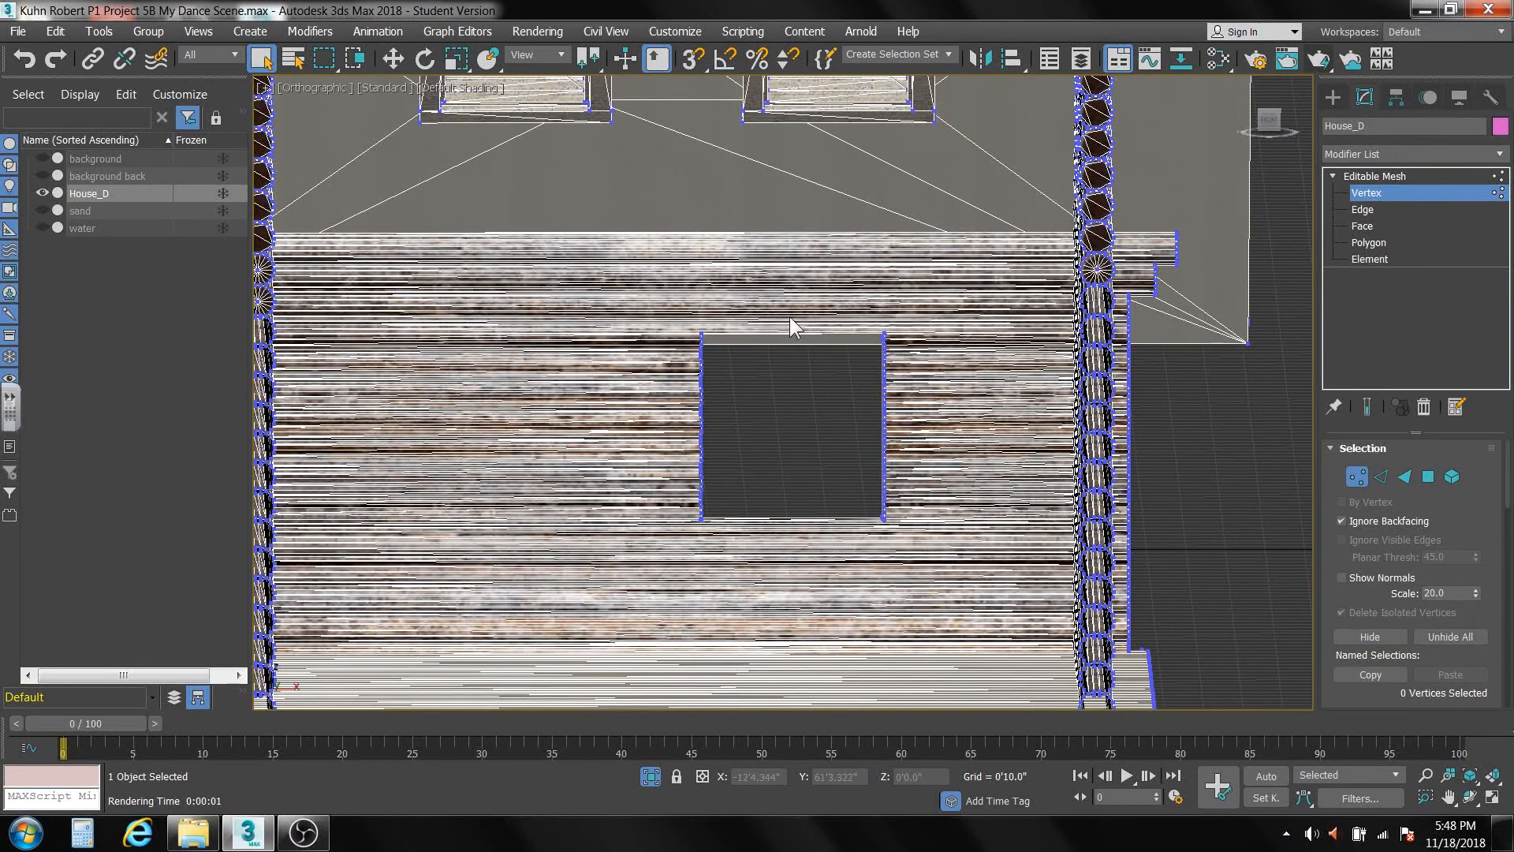
drag(863, 416, 905, 551)
click(391, 56)
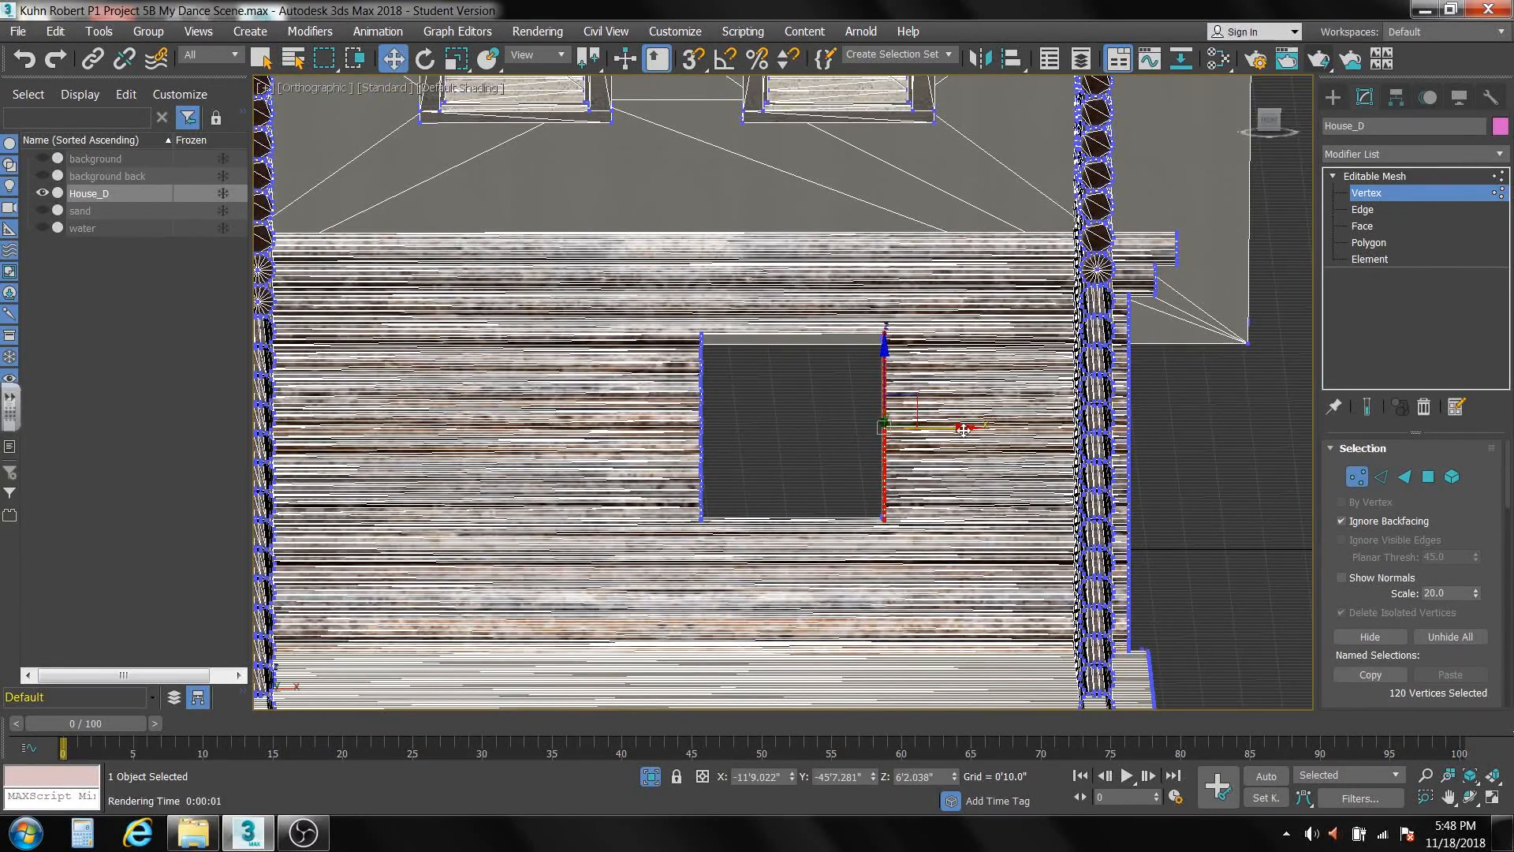
drag(966, 428, 769, 428)
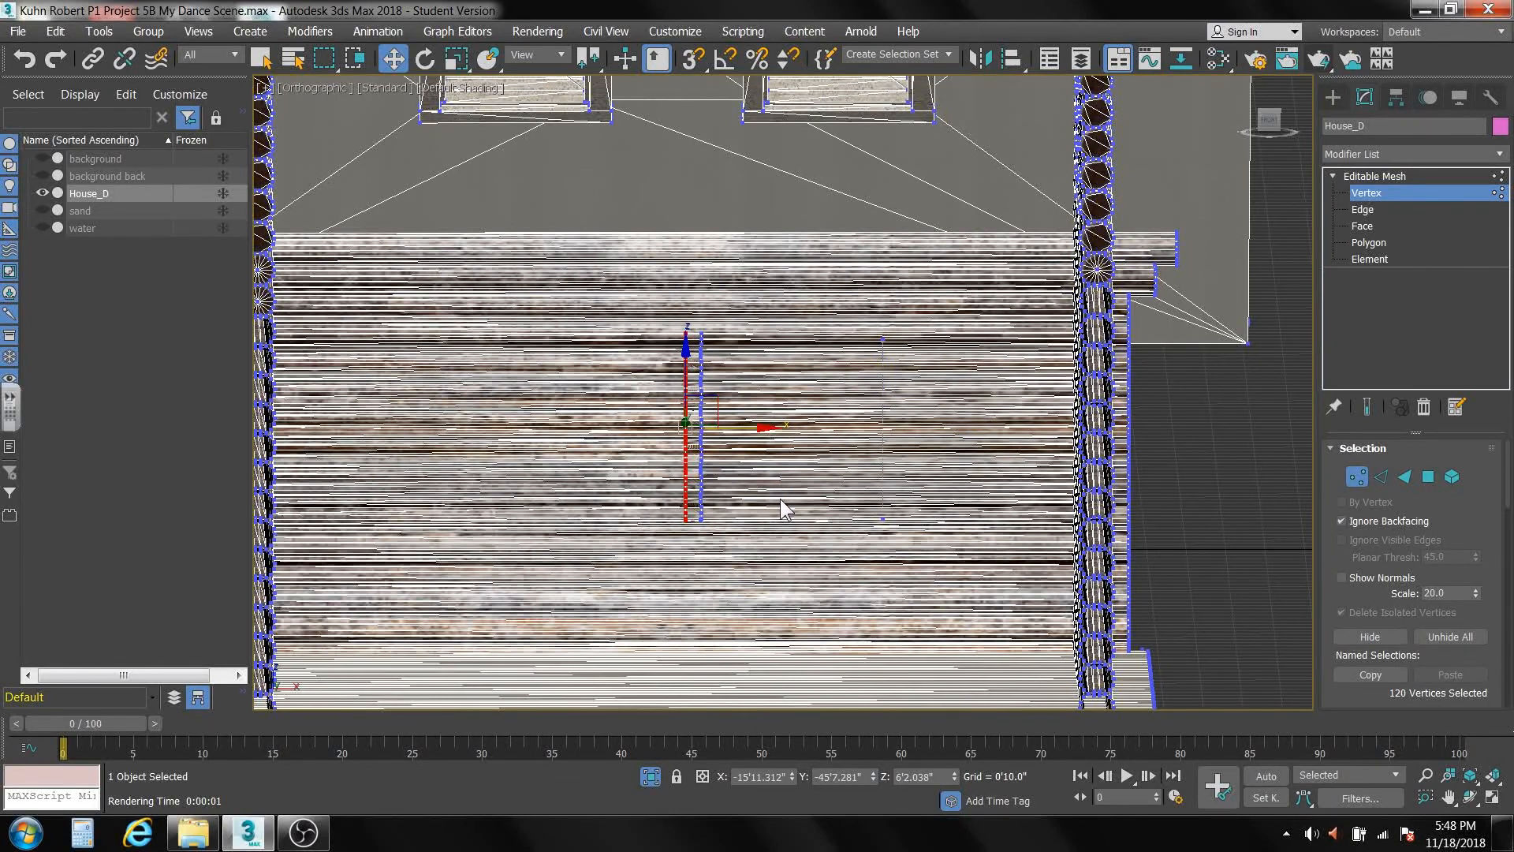
In the Left view, select the log-end vertices along the gable wall's vertical open edge, leaving out the deck vertices.
scroll(780, 499, down, 5)
alt+middle_drag(779, 499, 960, 463)
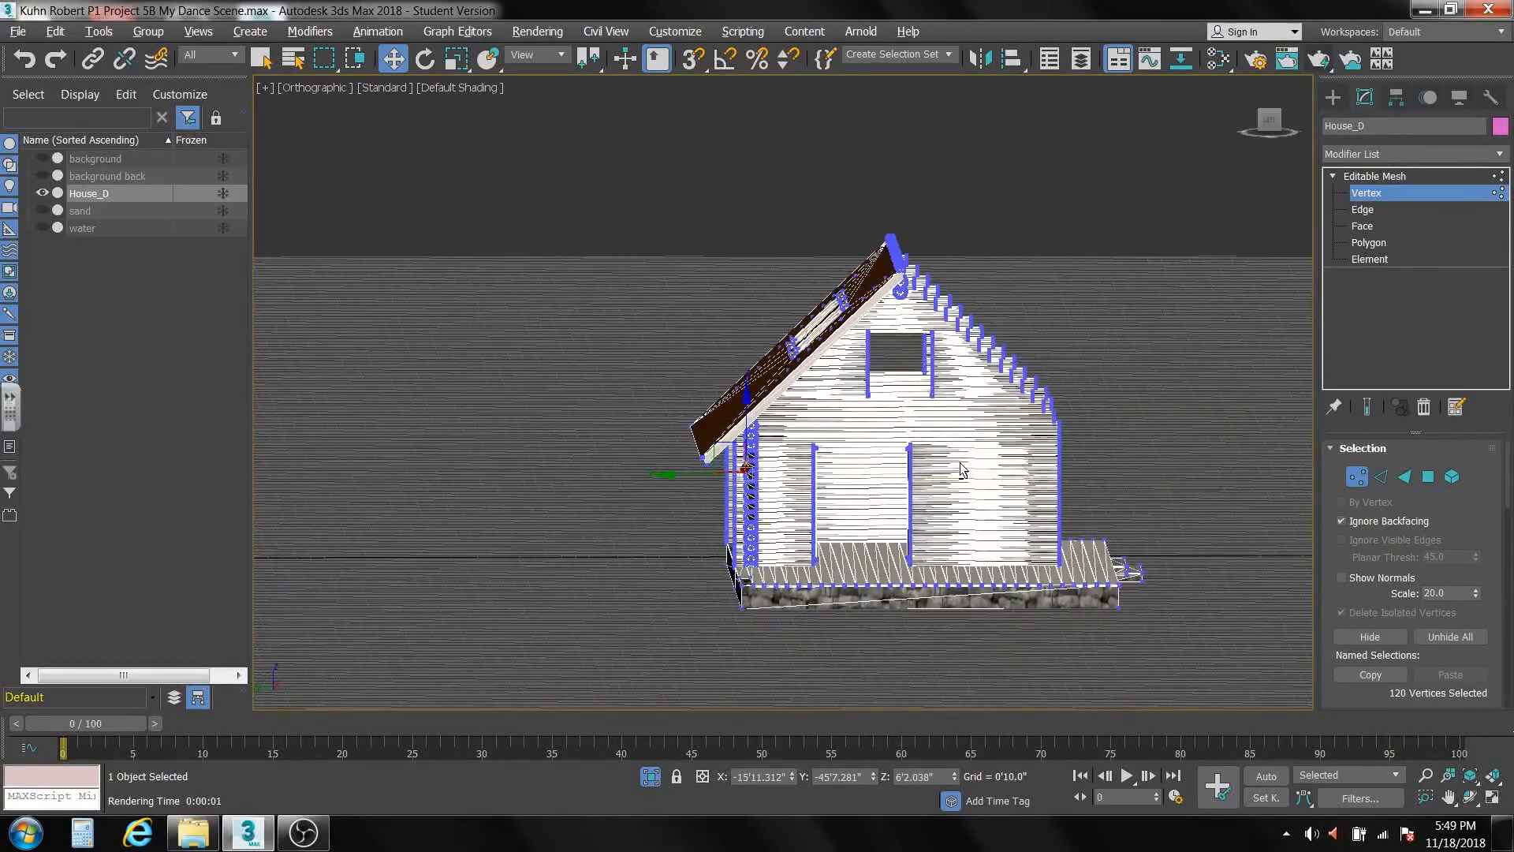
click(1269, 122)
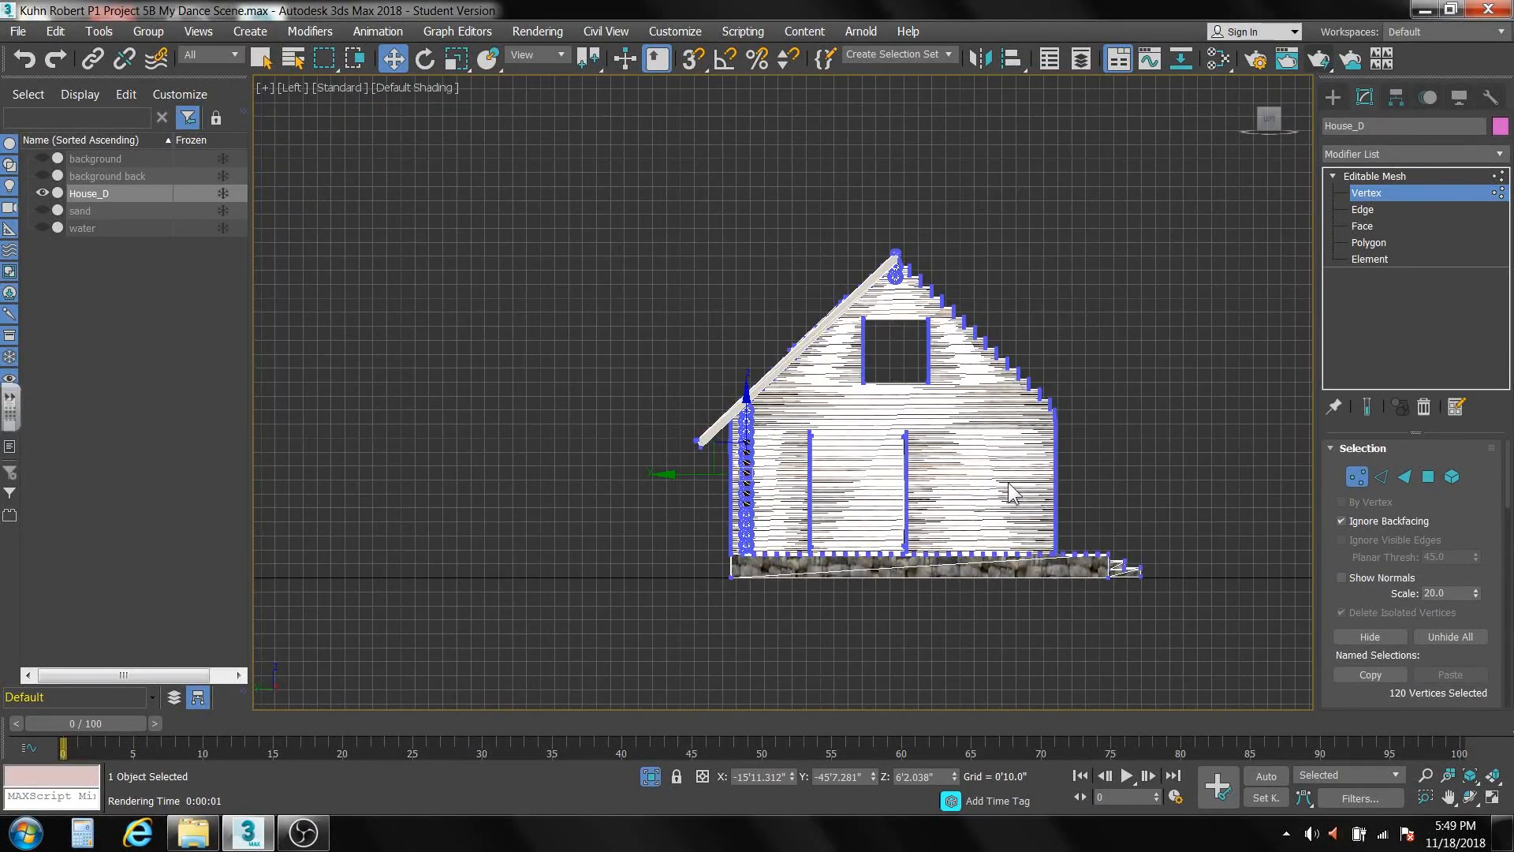
scroll(1009, 482, up, 8)
scroll(1008, 481, down, 4)
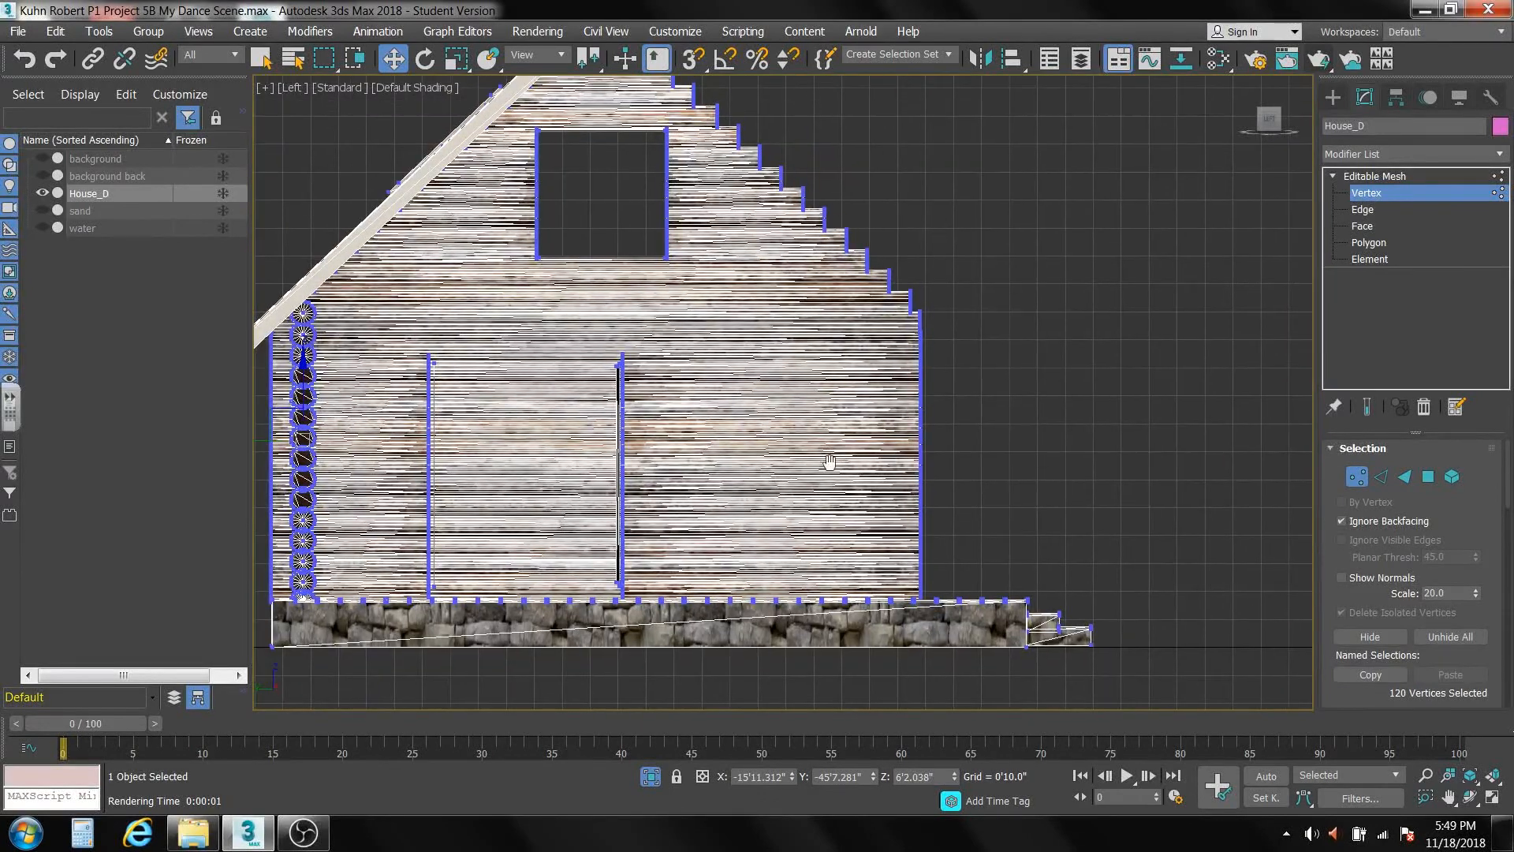
middle_drag(825, 464, 794, 513)
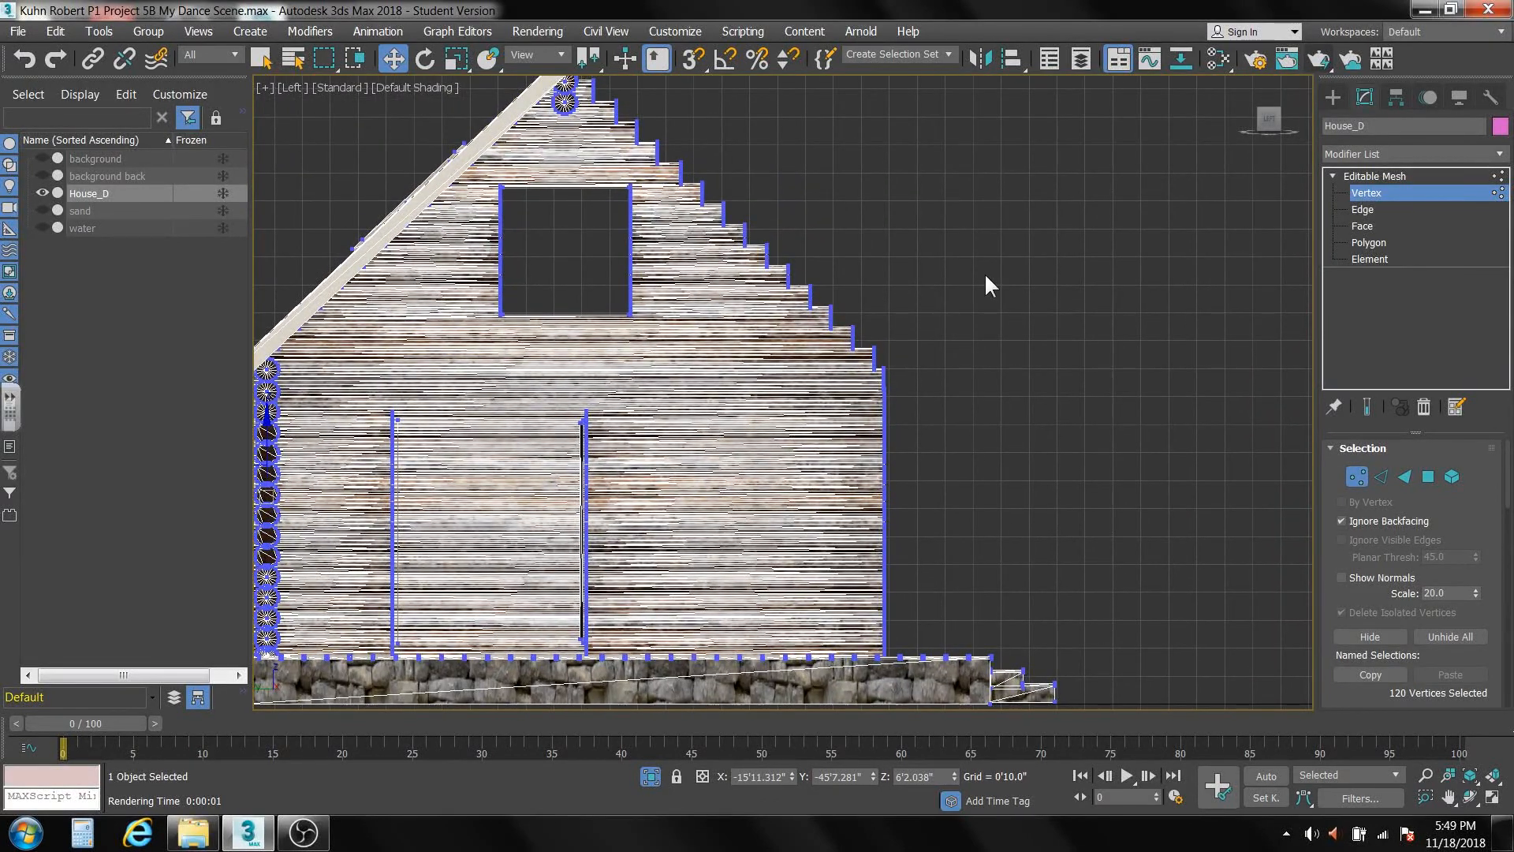
drag(865, 623, 883, 697)
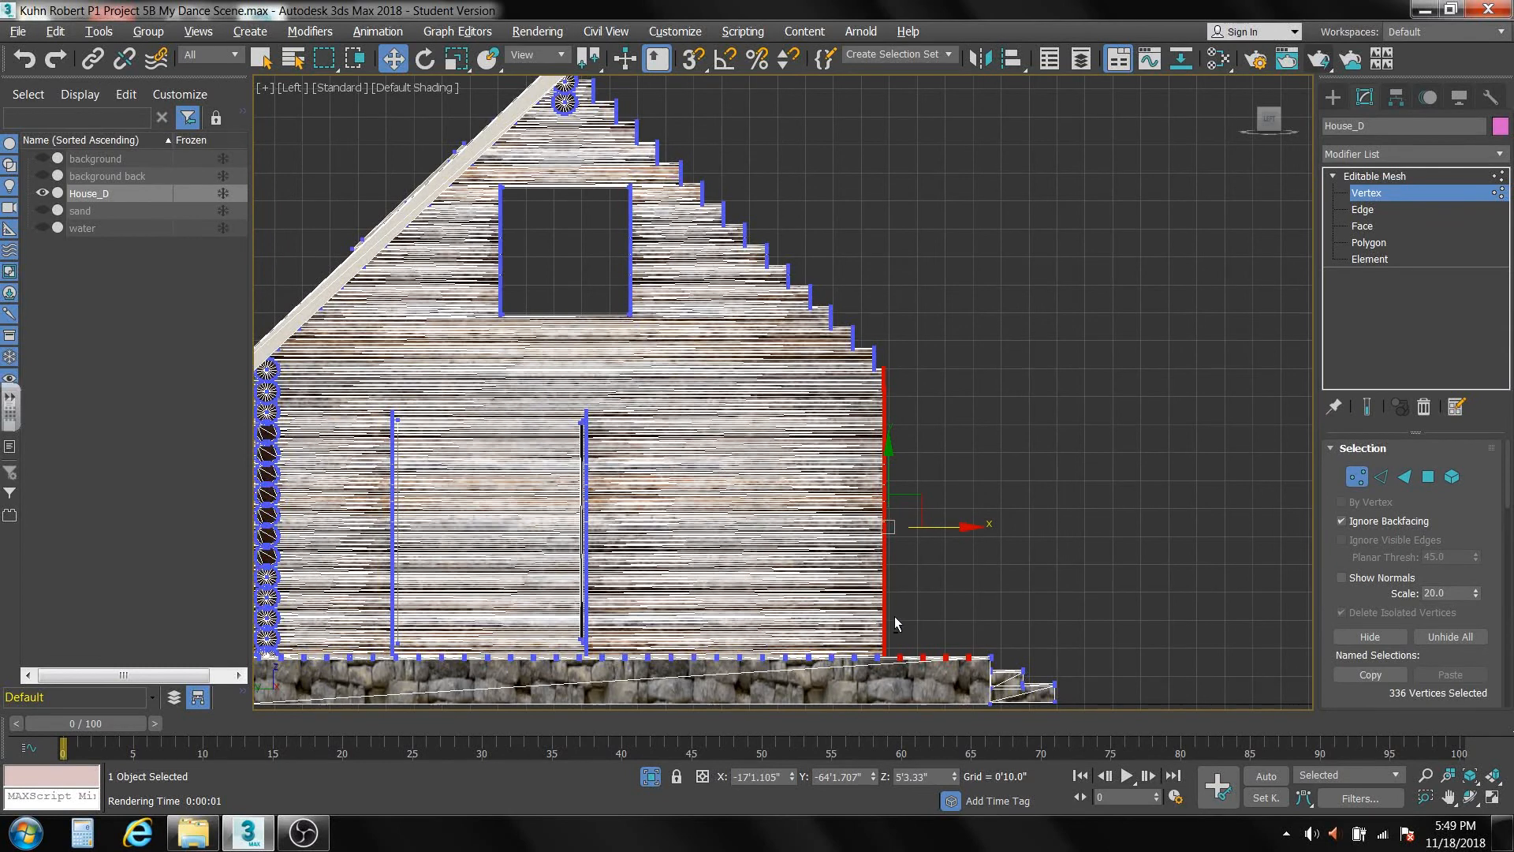
alt+drag(896, 623, 985, 715)
Move the gable wall's log-end vertices inward until flush with the lowest stepped log, correcting the selection to exclude the deck vertices.
drag(969, 514, 956, 518)
drag(892, 564, 879, 626)
drag(880, 680, 880, 679)
alt+drag(897, 606, 930, 690)
drag(961, 514, 952, 522)
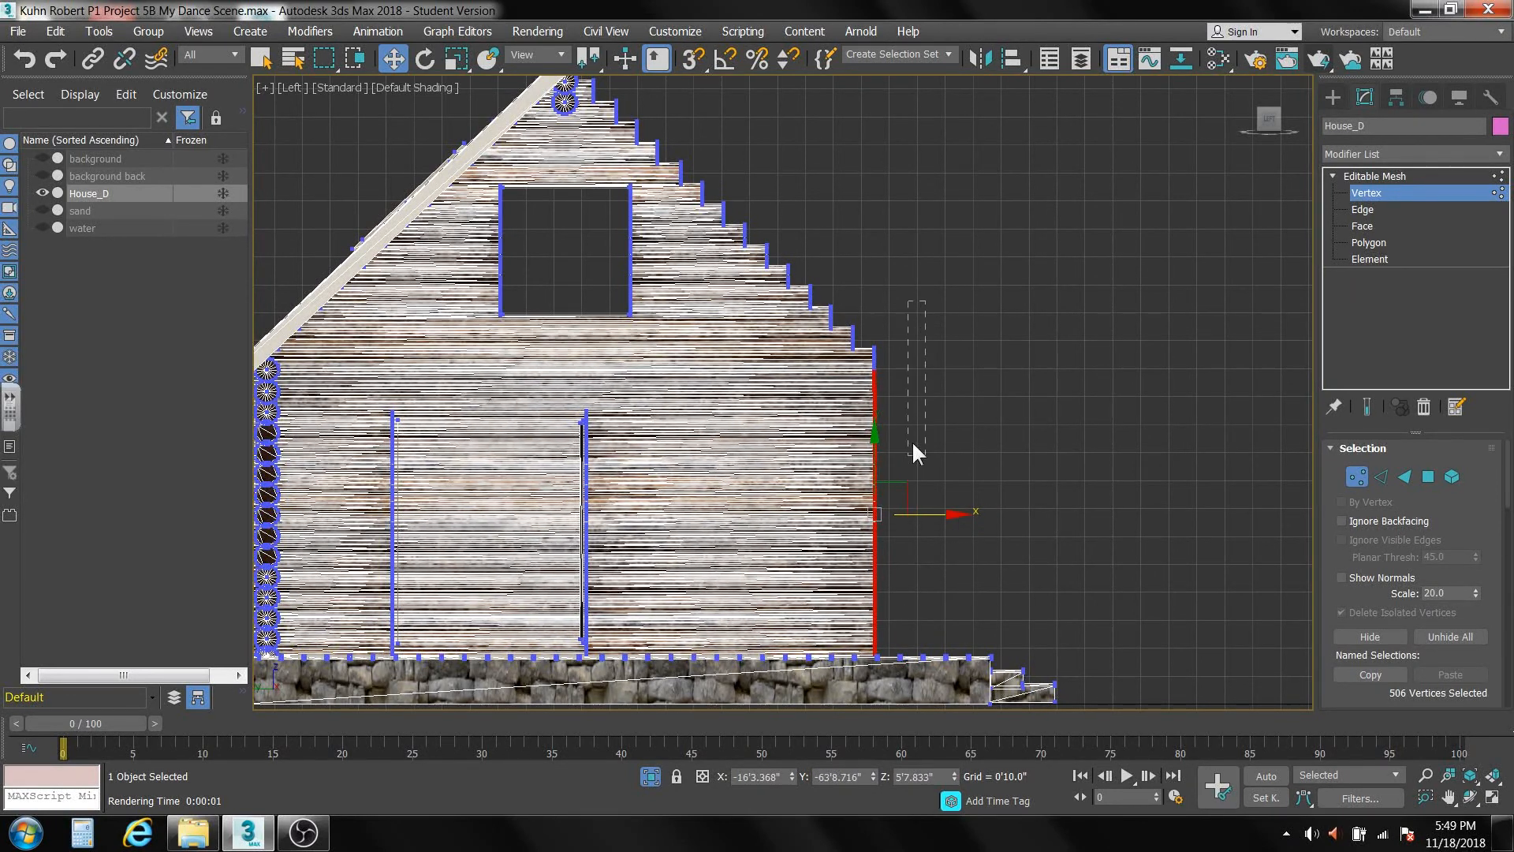
Add the next four stepped log ends one at a time, moving the gable wall's edge inward to the following log each time.
drag(913, 445, 865, 609)
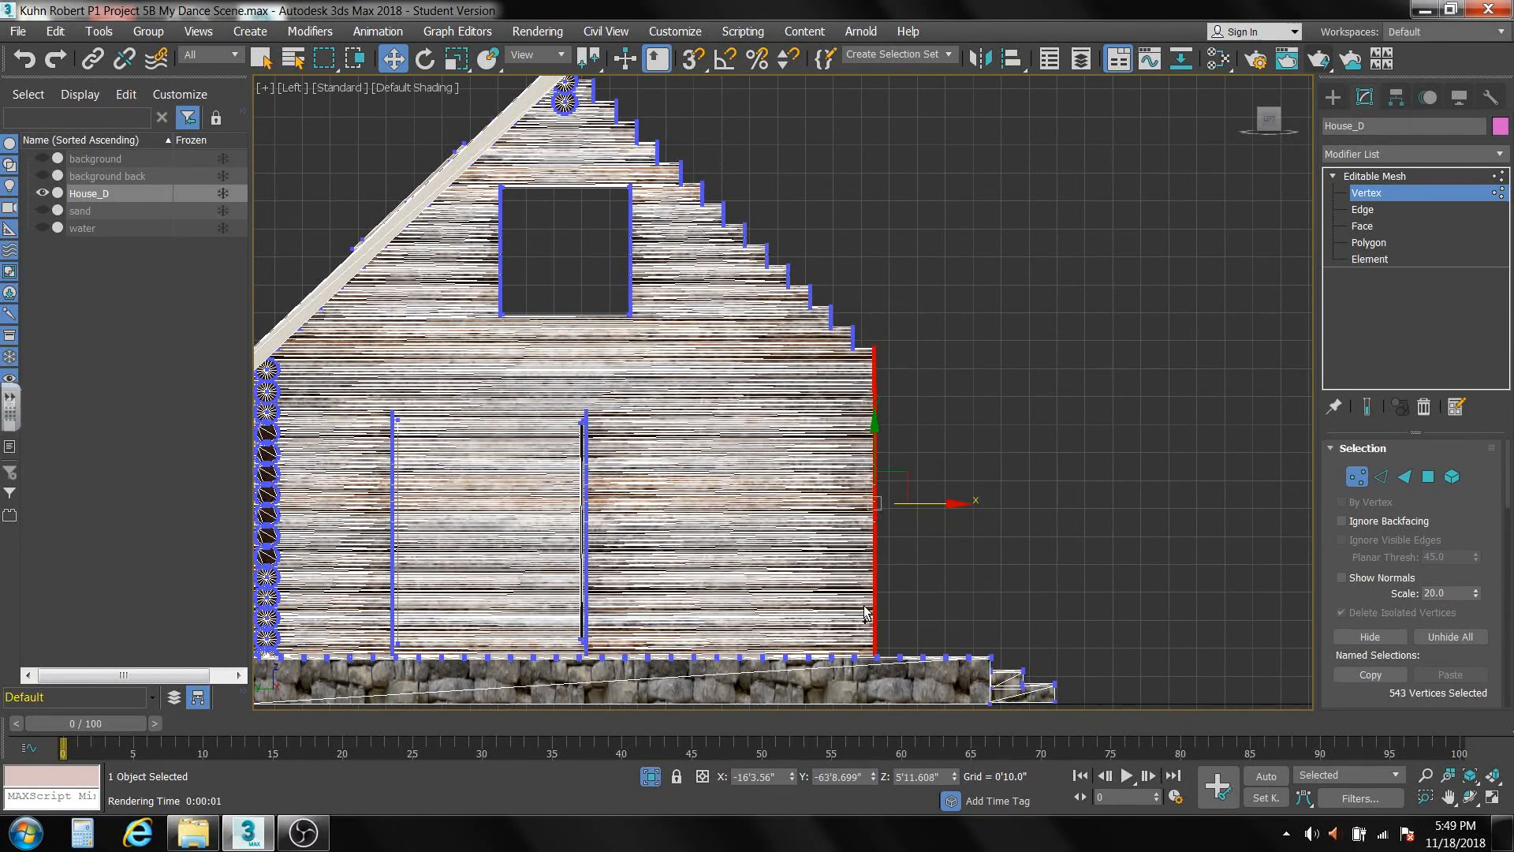
drag(950, 505, 921, 511)
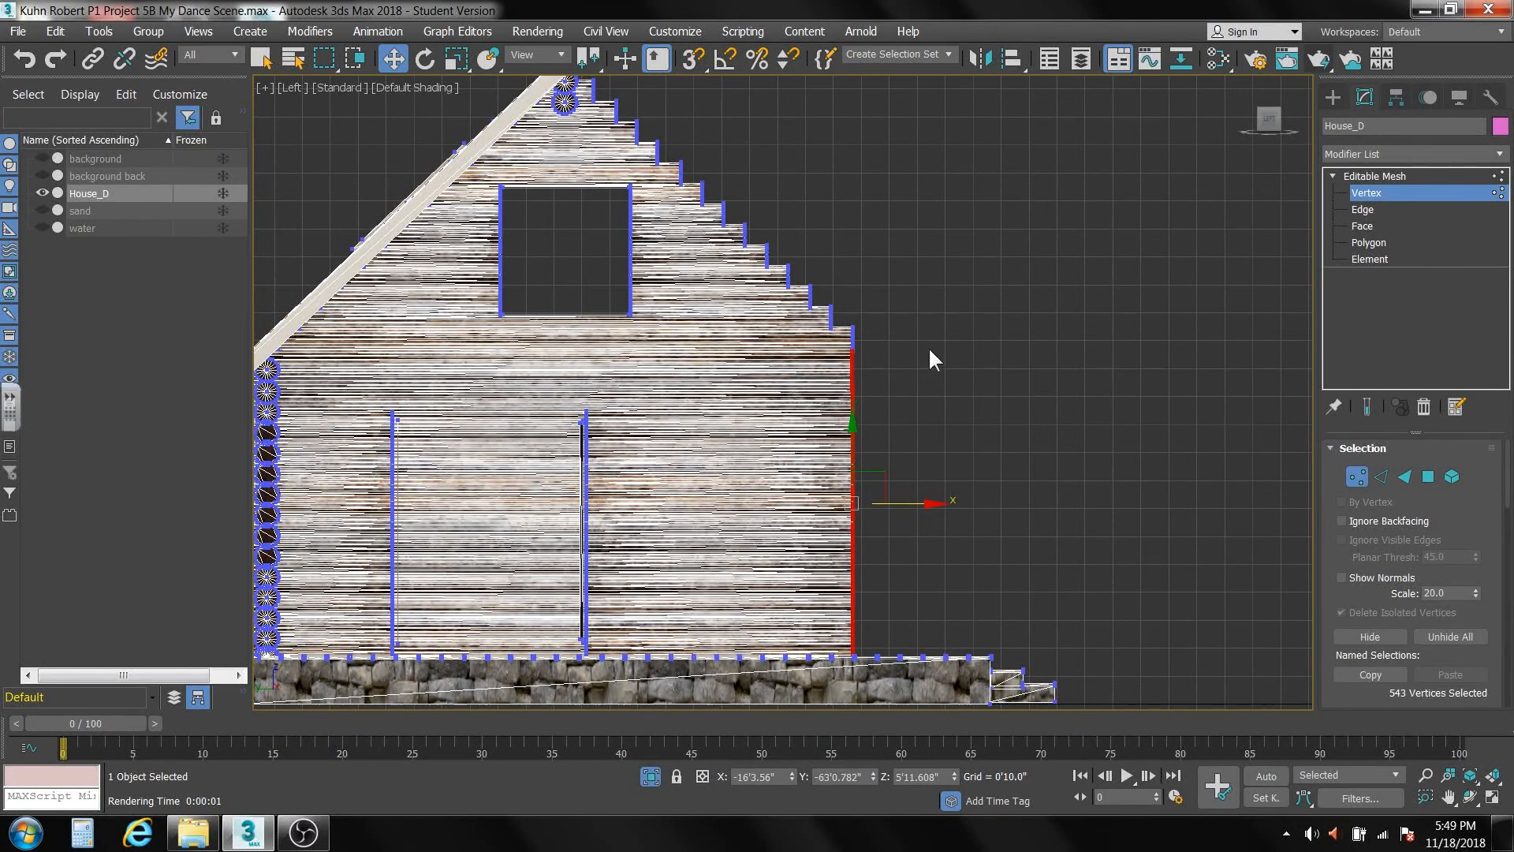
ctrl+drag(921, 321, 848, 443)
drag(923, 494, 910, 498)
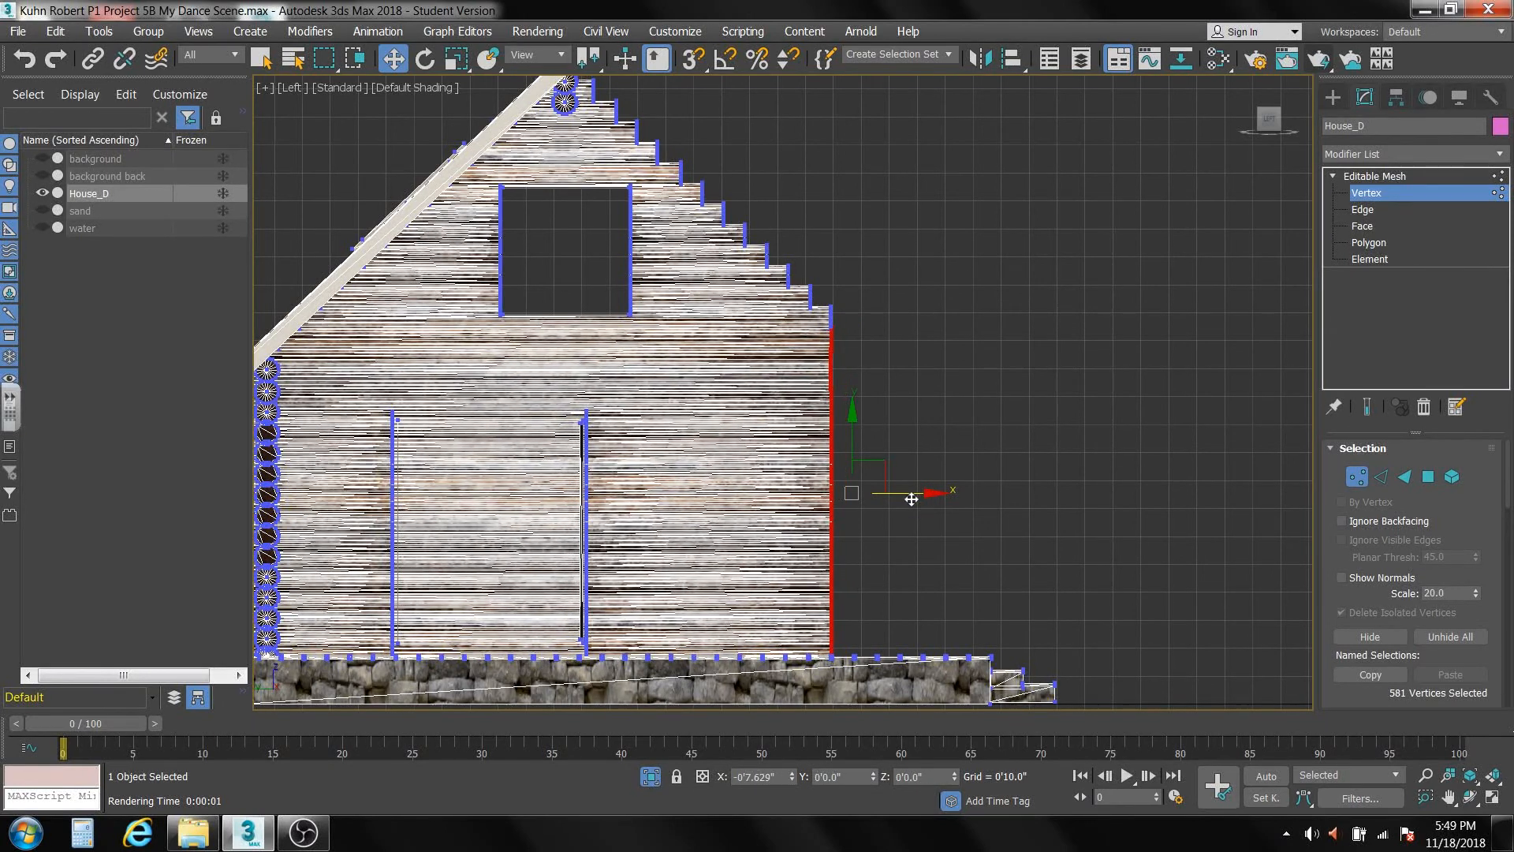
ctrl+drag(861, 354, 828, 430)
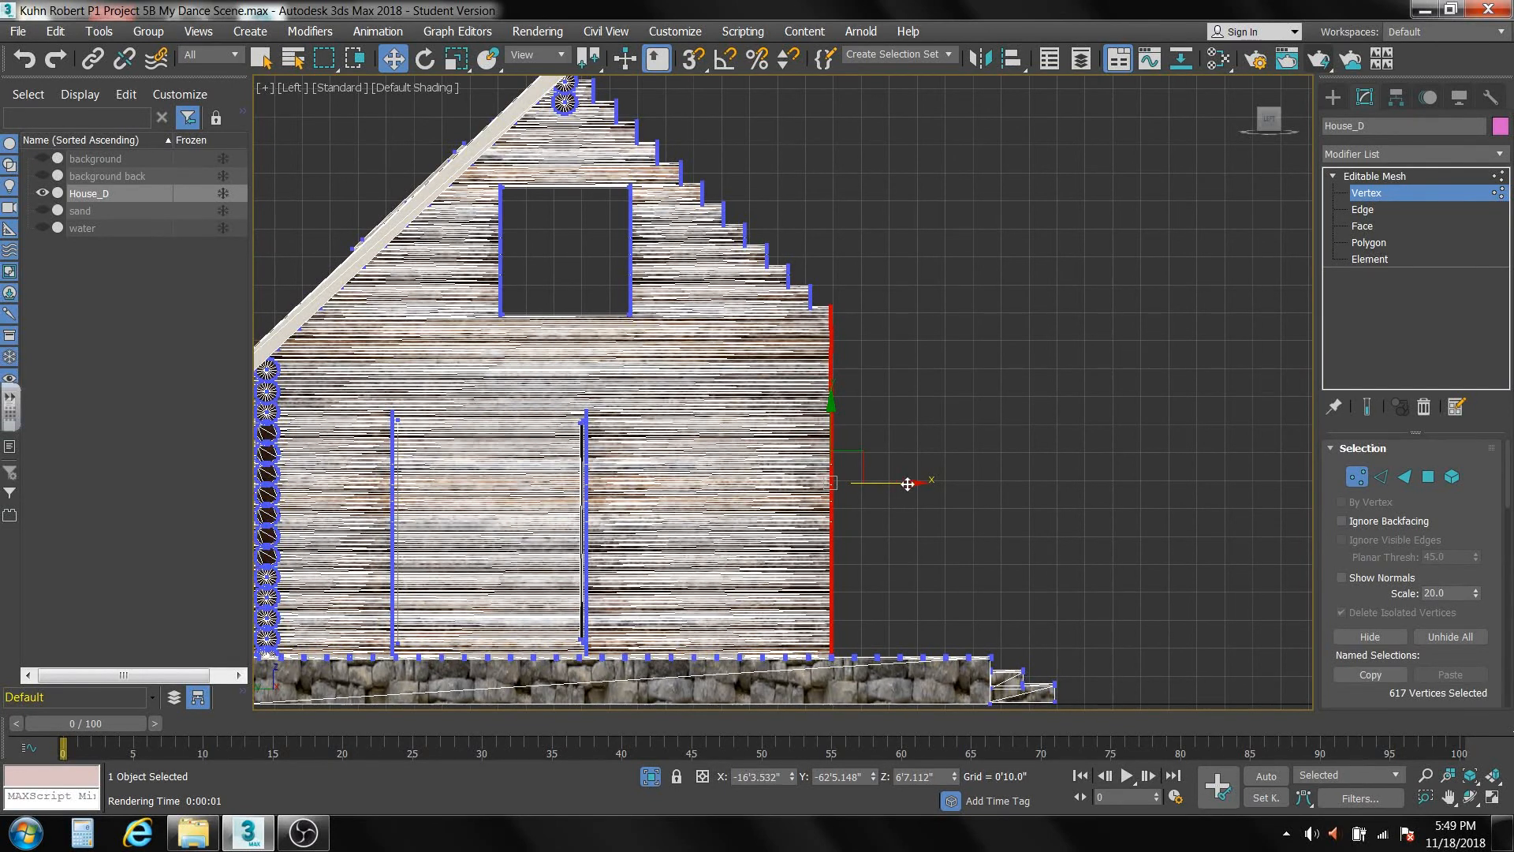
drag(904, 483, 888, 483)
drag(875, 266, 797, 429)
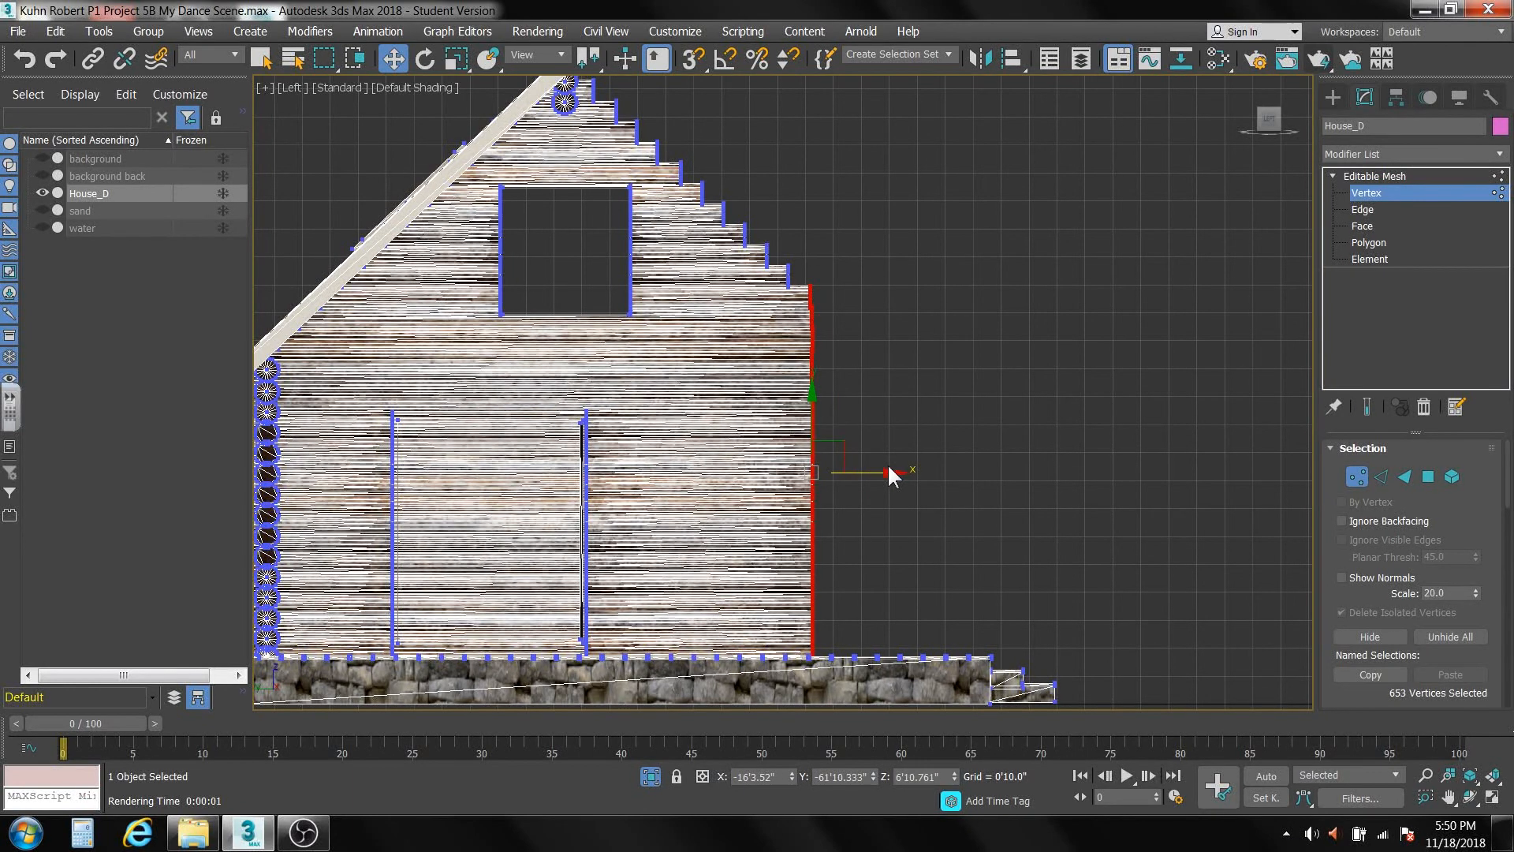
drag(891, 474, 872, 470)
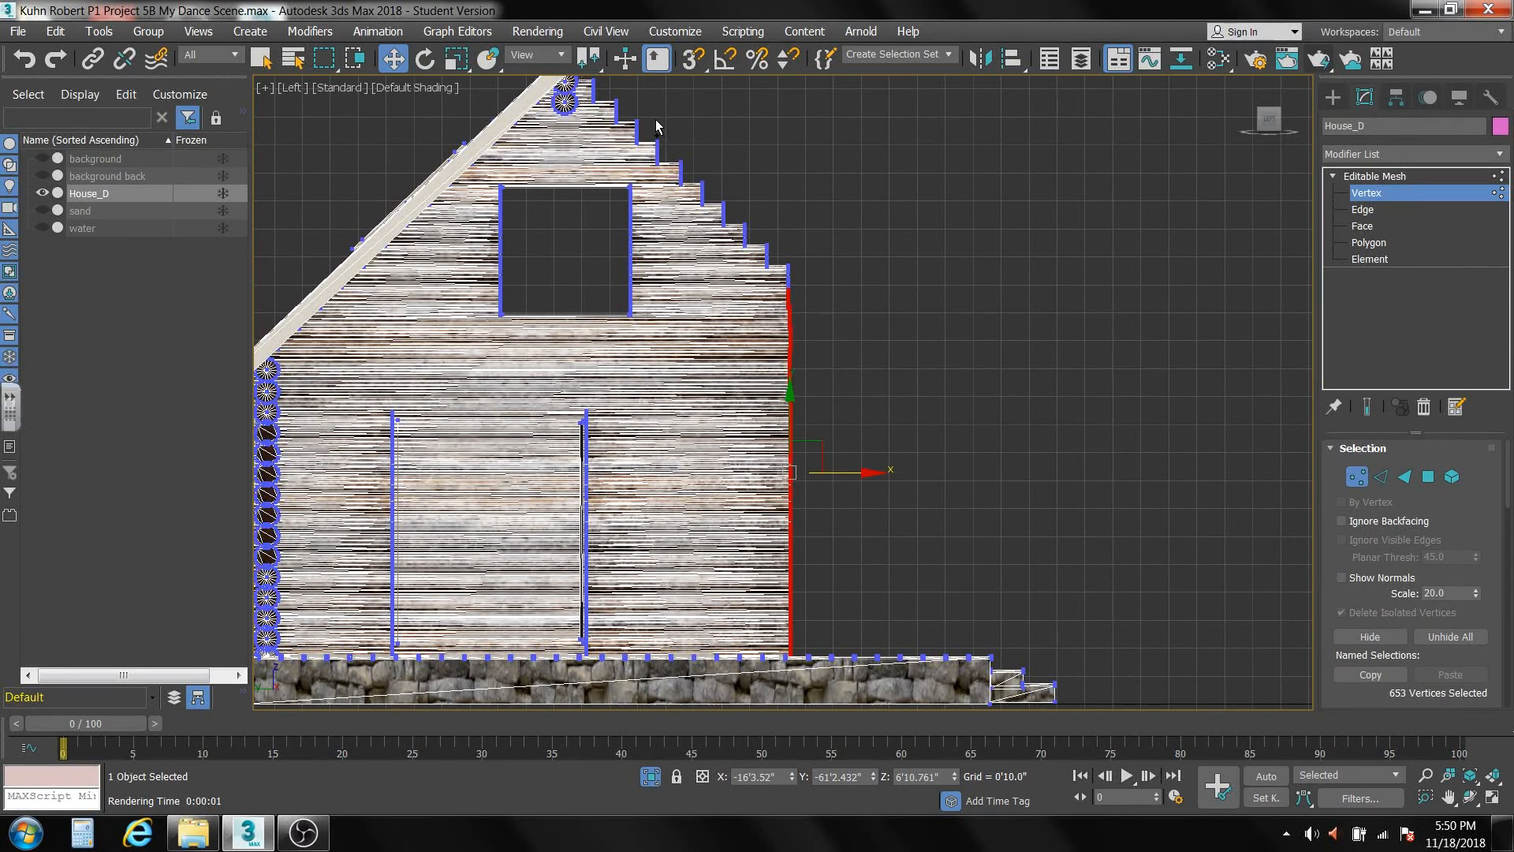
Add the stepped log ends up to about the top of the attic window and scale them along X into one straight vertical edge.
drag(654, 118, 842, 377)
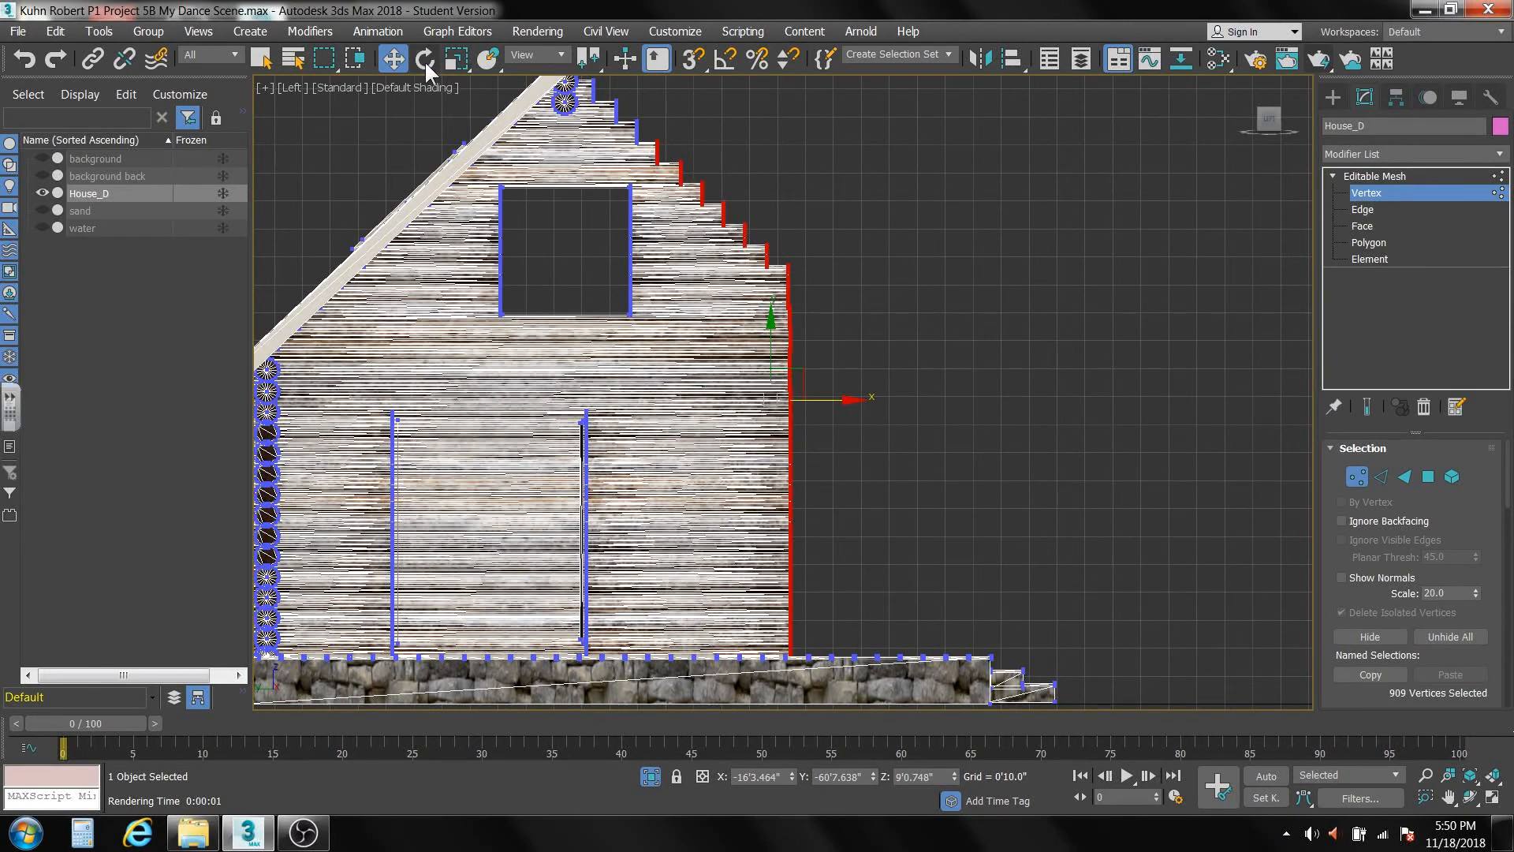
click(456, 58)
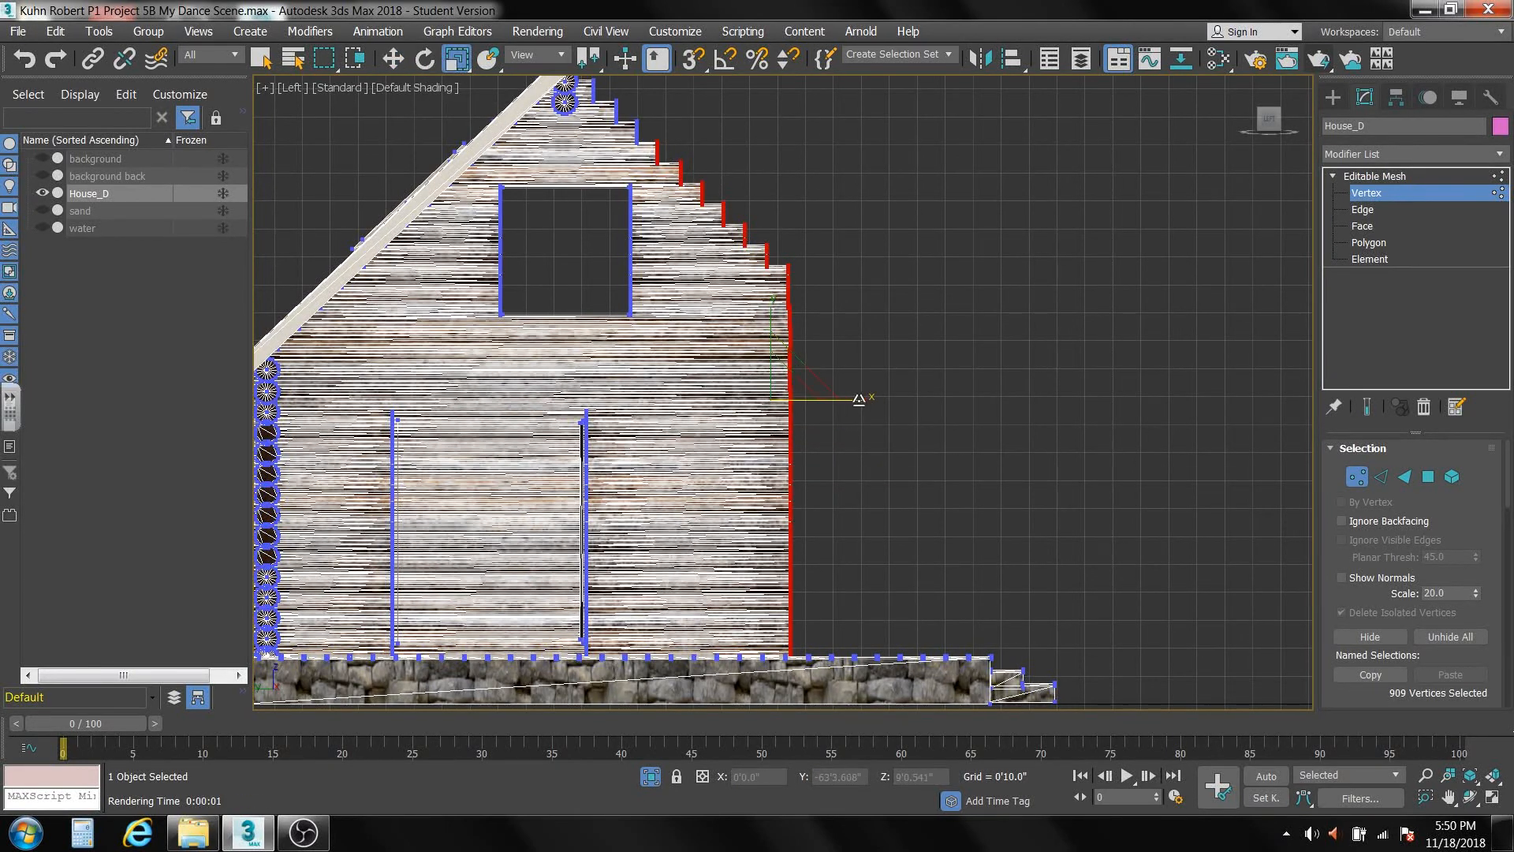
drag(864, 401, 515, 198)
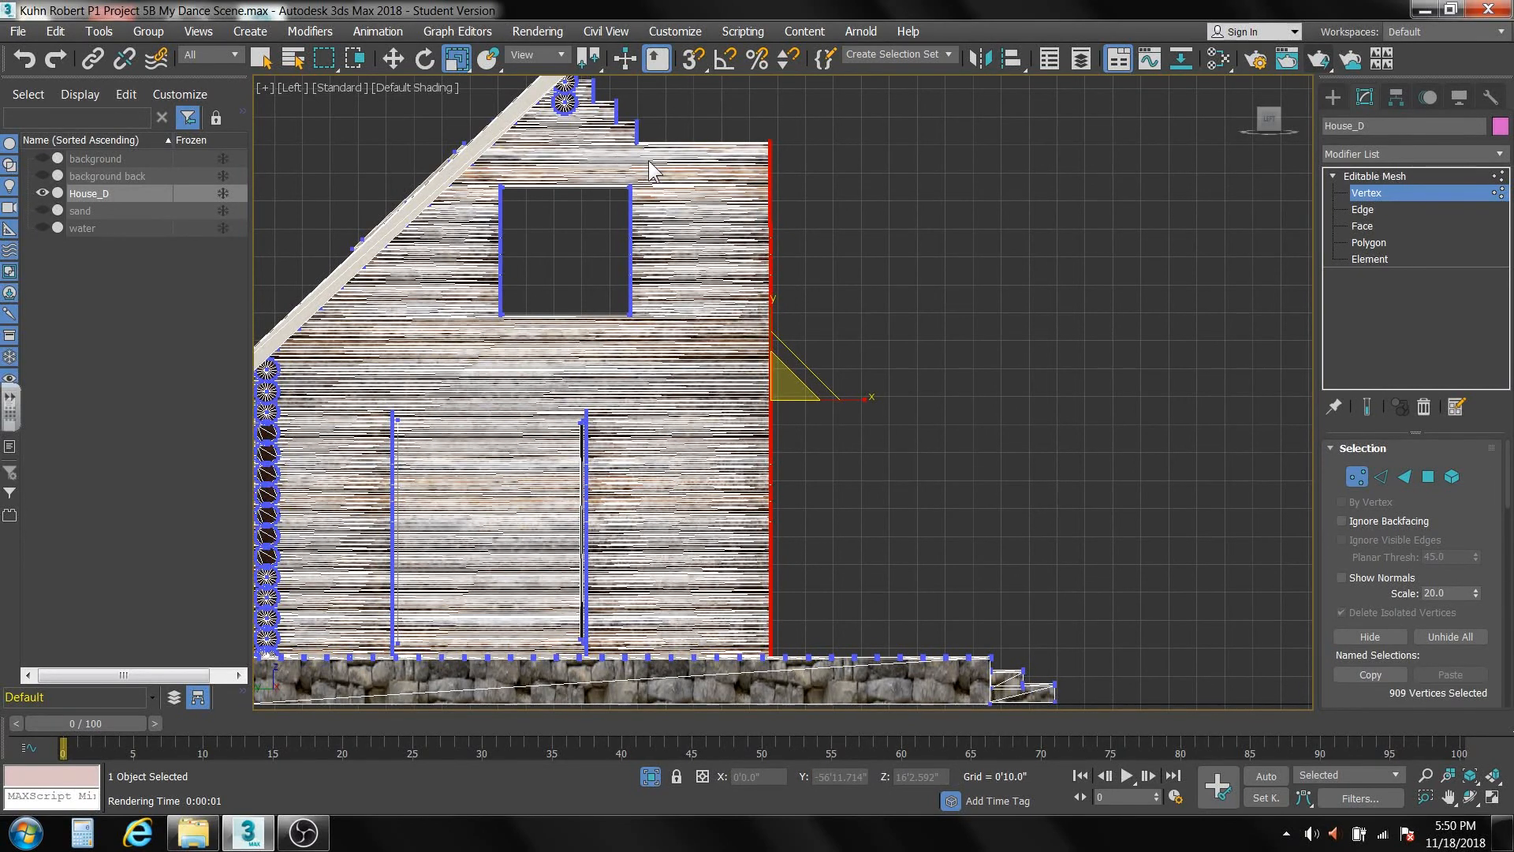
Select the three remaining stepped log ends below the ridge and move them outward to the gable wall's straight edge.
middle_drag(651, 169, 654, 286)
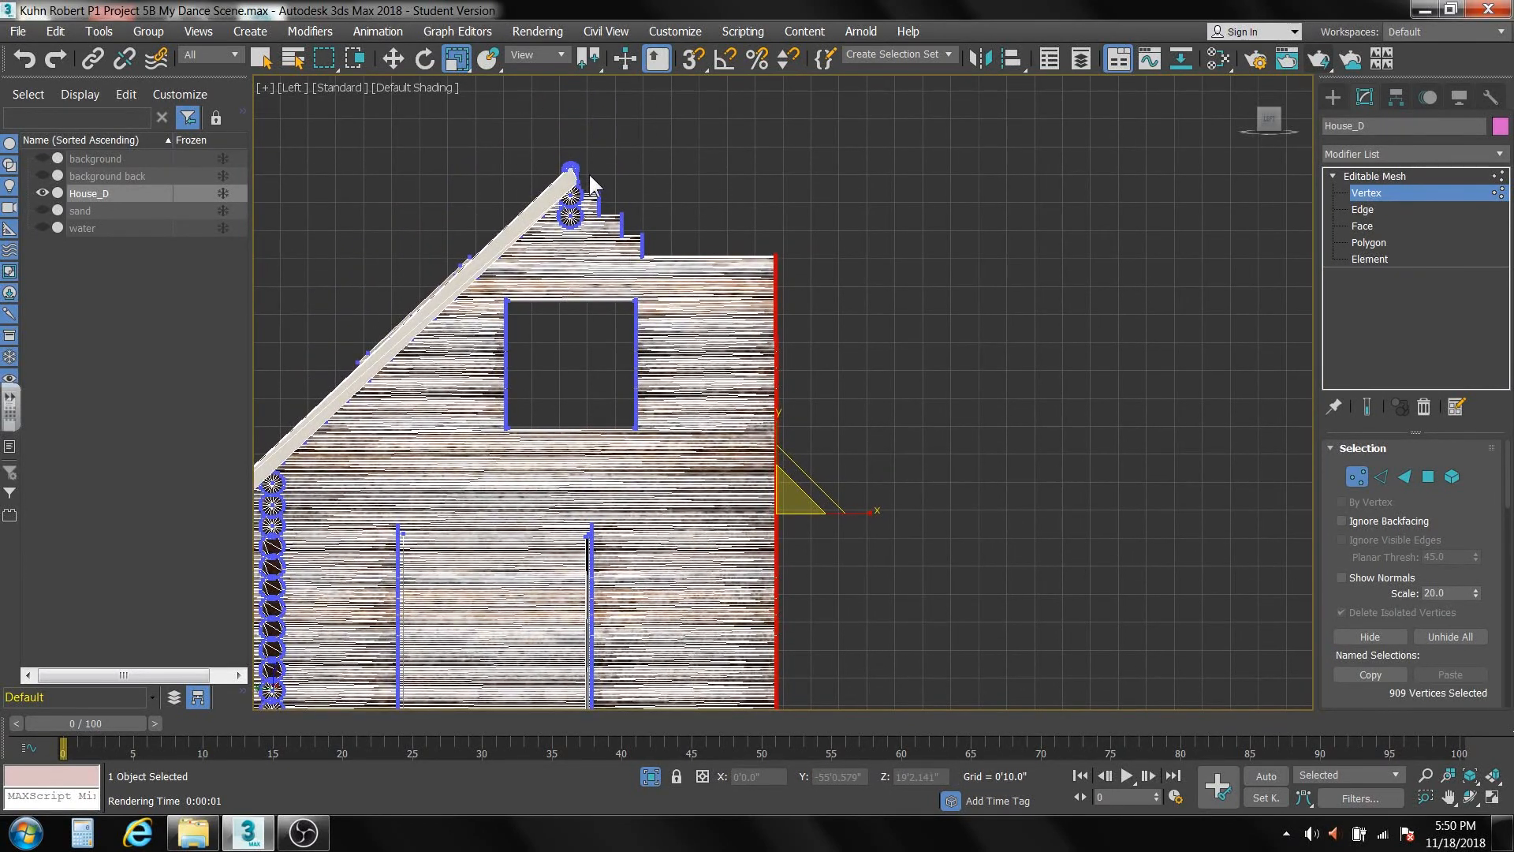
drag(590, 170, 680, 283)
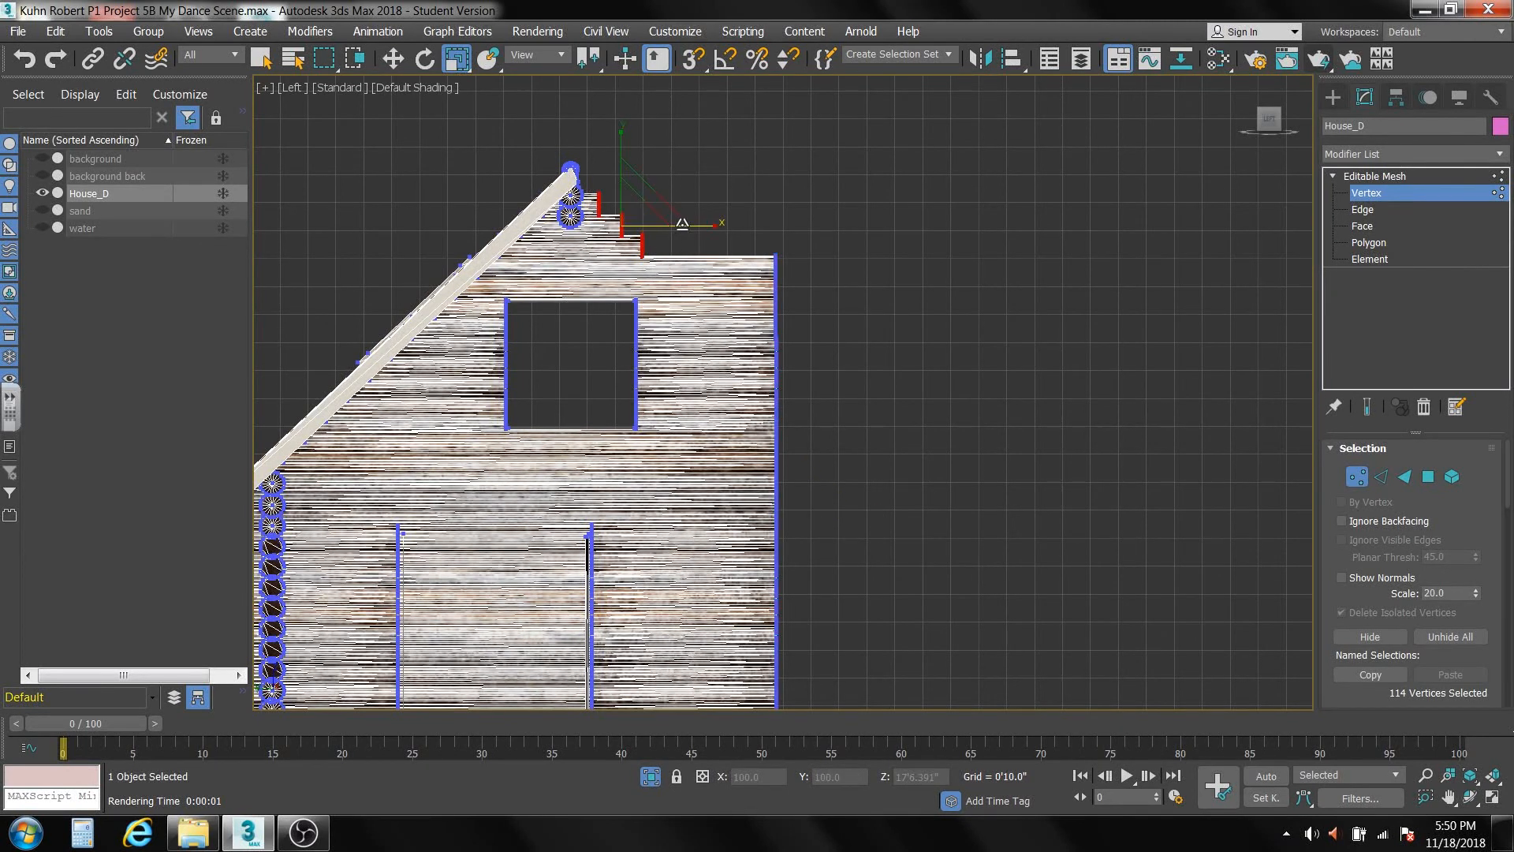
click(391, 56)
drag(698, 227, 841, 244)
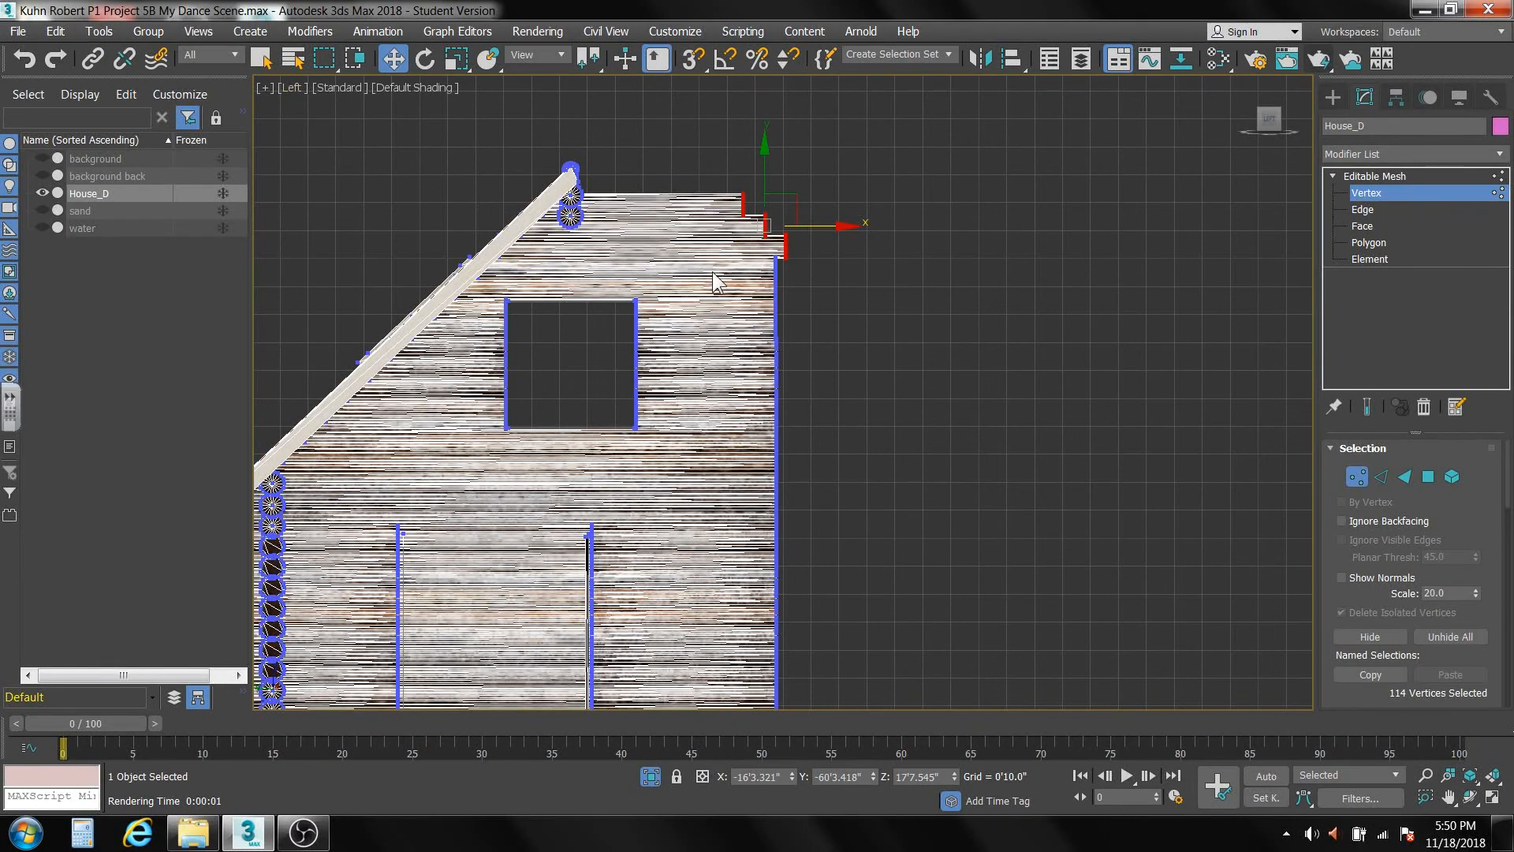
middle_drag(867, 318, 833, 251)
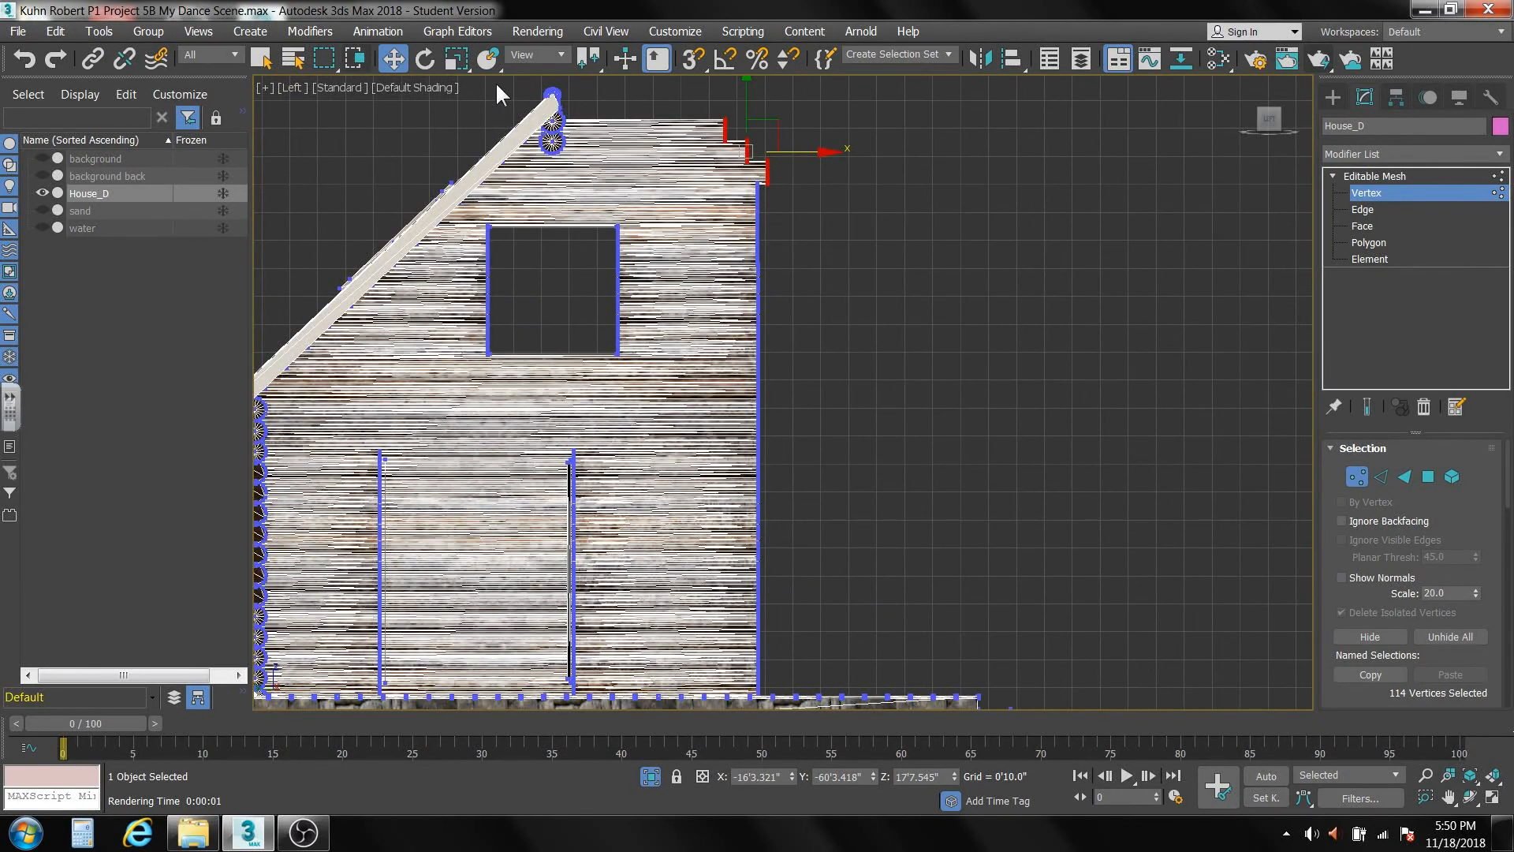
Scale the three upper log ends along X into a vertical line and move them flush with the wall edge below.
click(462, 57)
drag(838, 149, 631, 144)
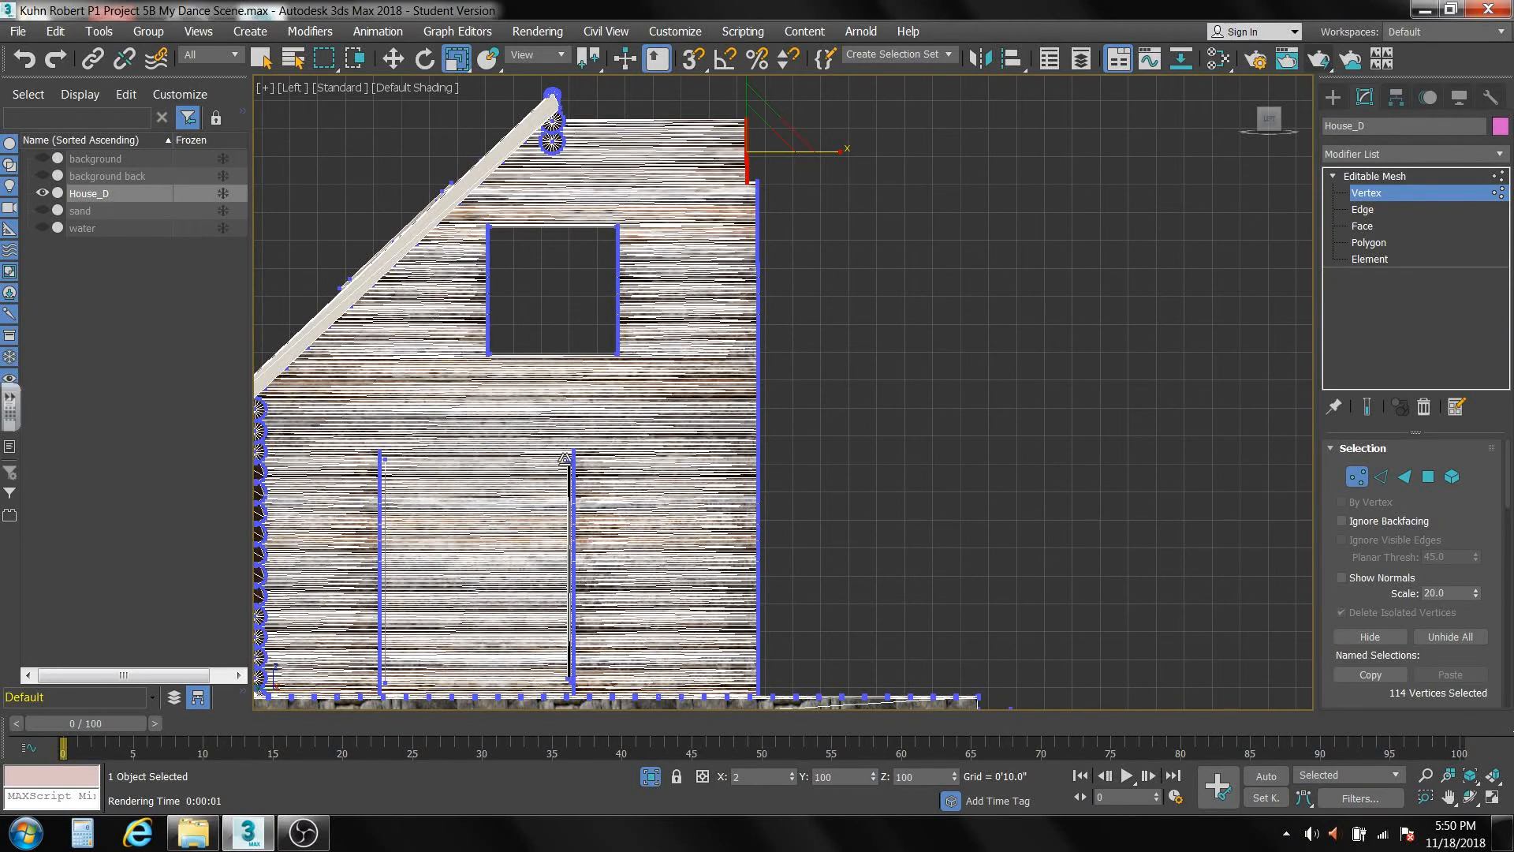
click(393, 56)
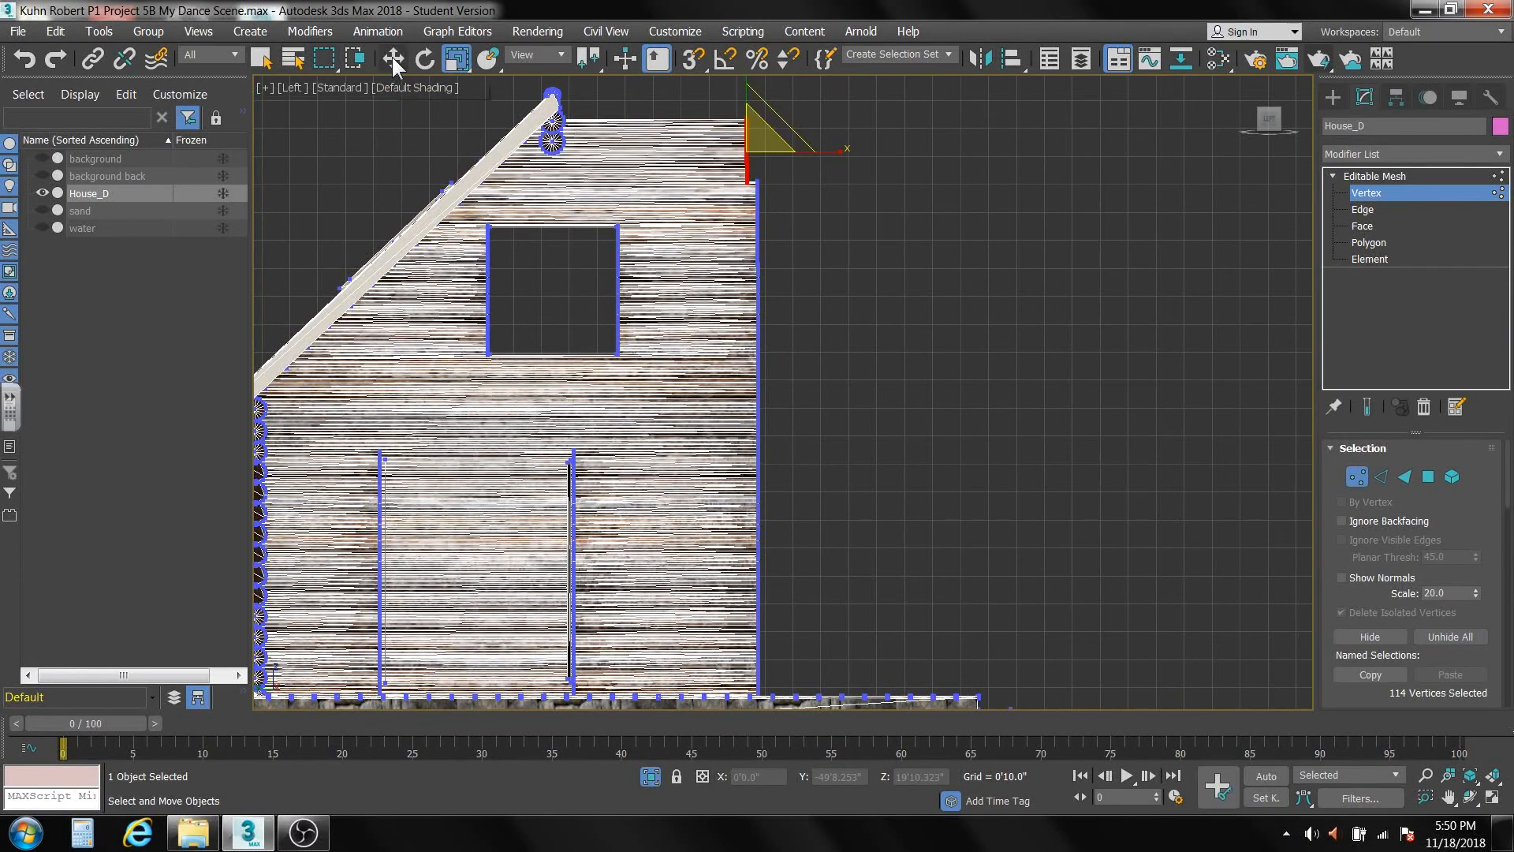
drag(821, 151, 839, 152)
Close the gable wall's upper window opening by moving the vertices on its open-front side past the opposite side.
scroll(810, 347, down, 4)
mouse_move(810, 348)
middle_down()
mouse_move(793, 303)
mouse_move(718, 359)
mouse_move(642, 377)
mouse_move(764, 339)
mouse_move(811, 364)
middle_up()
scroll(811, 328, up, 2)
key(shift+z)
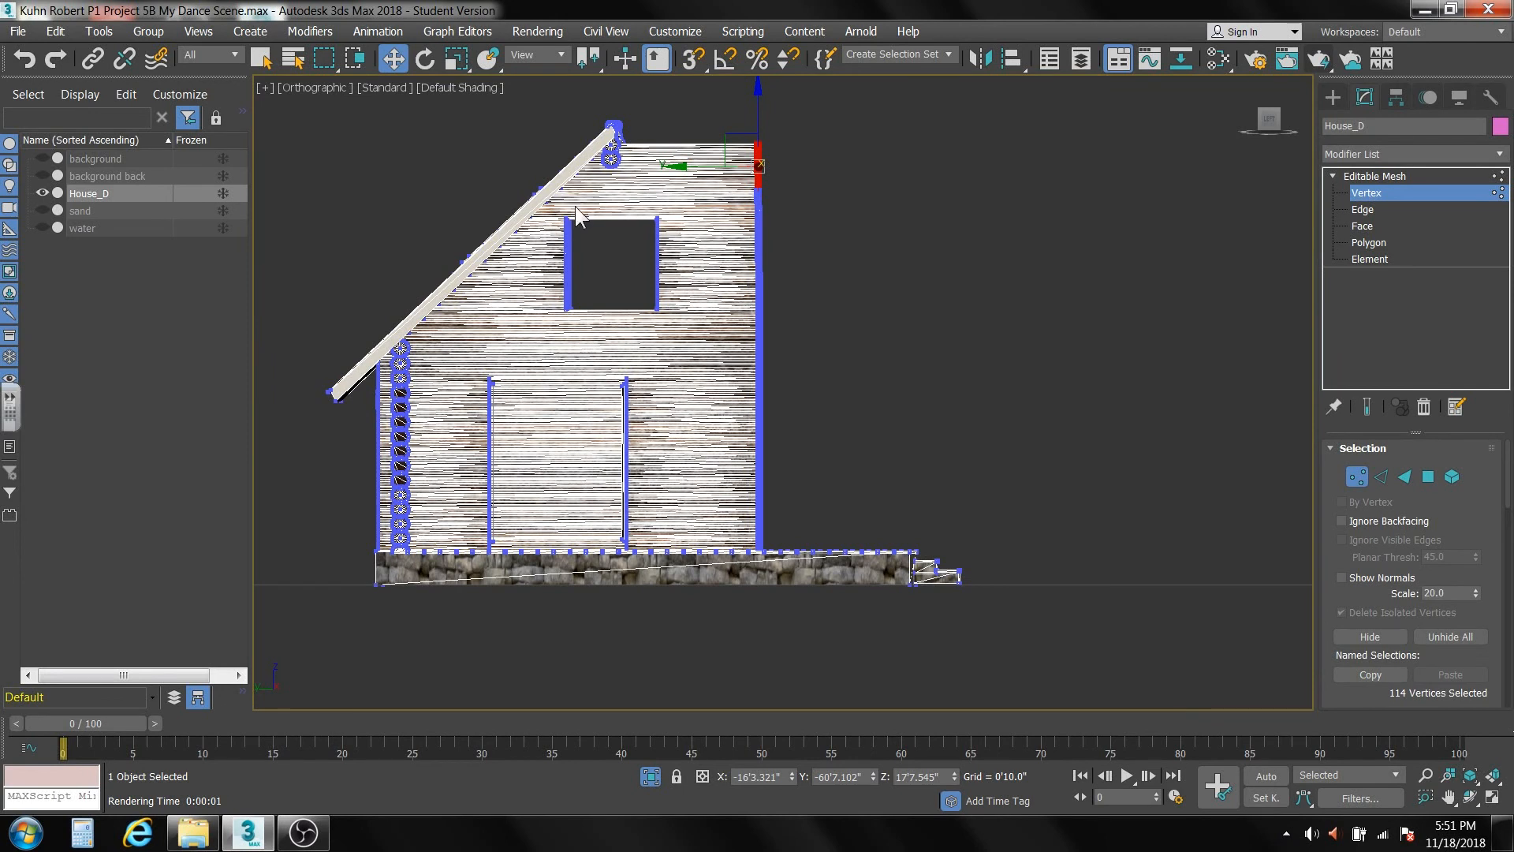
drag(672, 310, 691, 333)
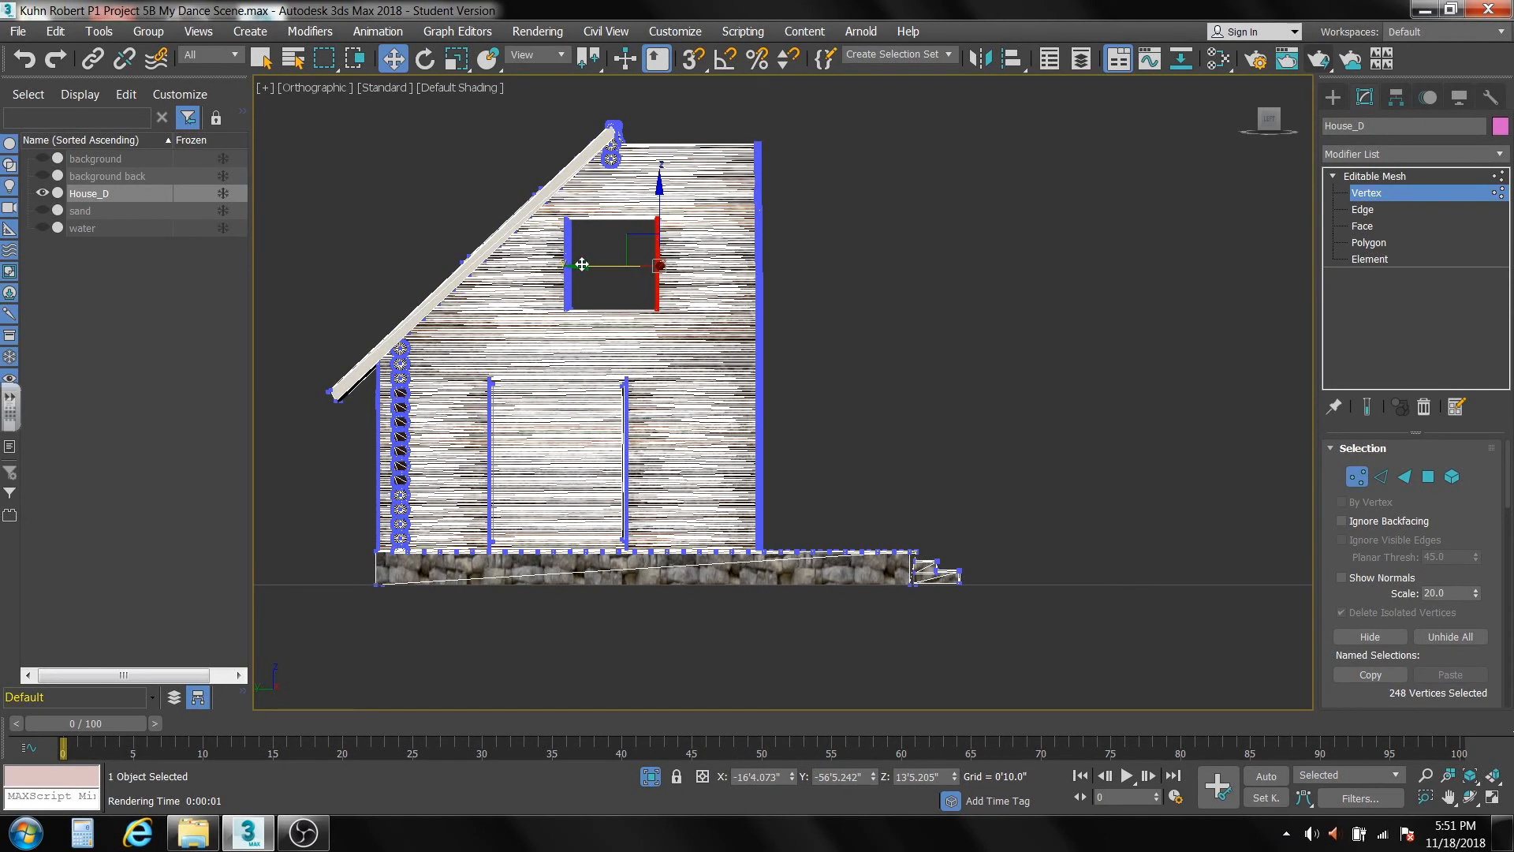
drag(582, 264, 478, 274)
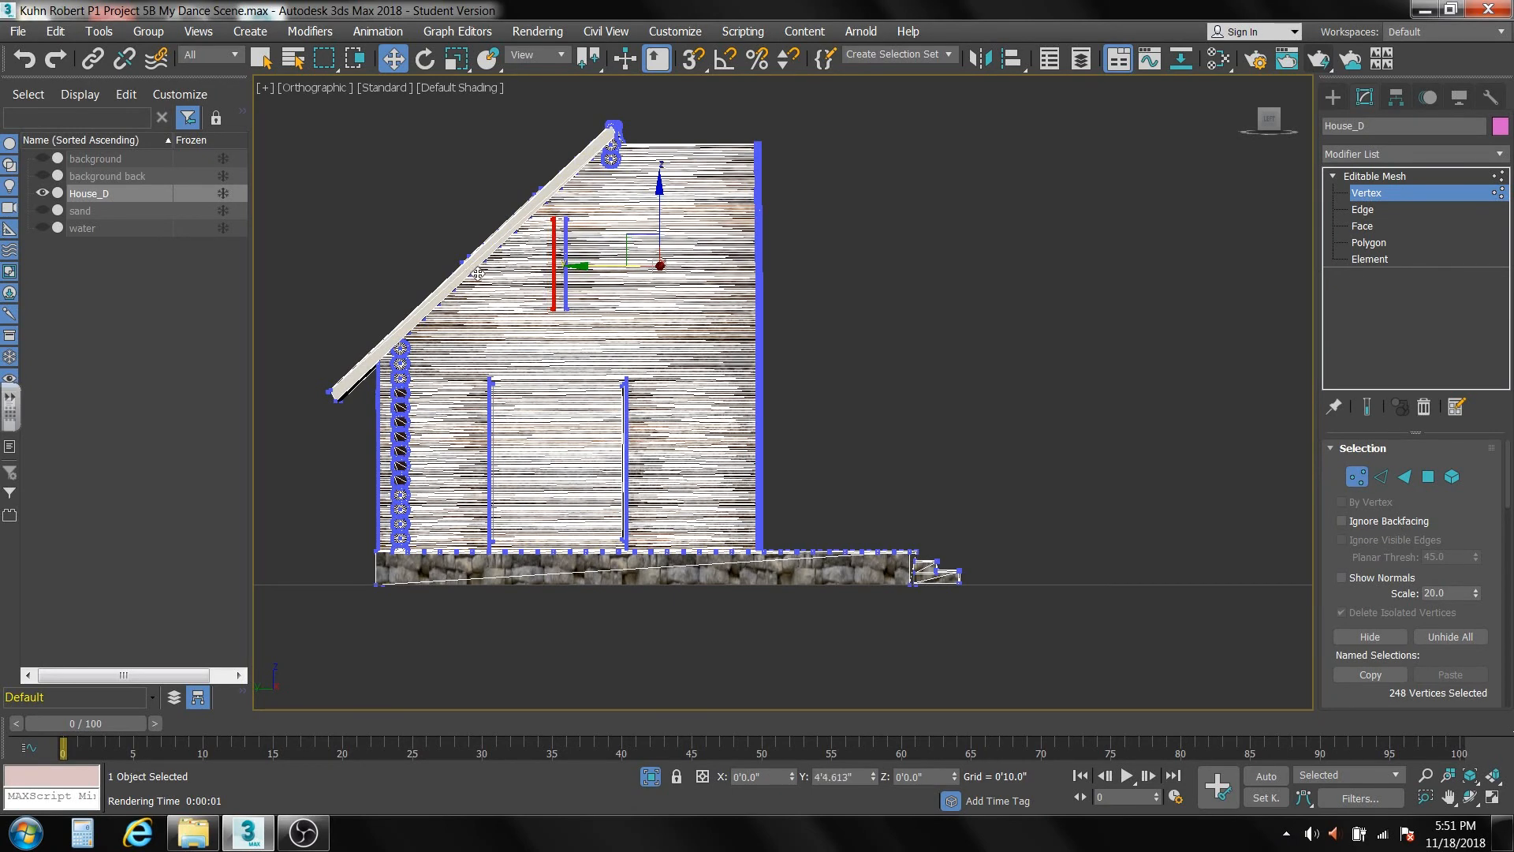
Select the vertices along the open-front side of the large ground-floor opening, leaving out the deck board vertices.
middle_drag(619, 501, 631, 439)
scroll(631, 433, up, 3)
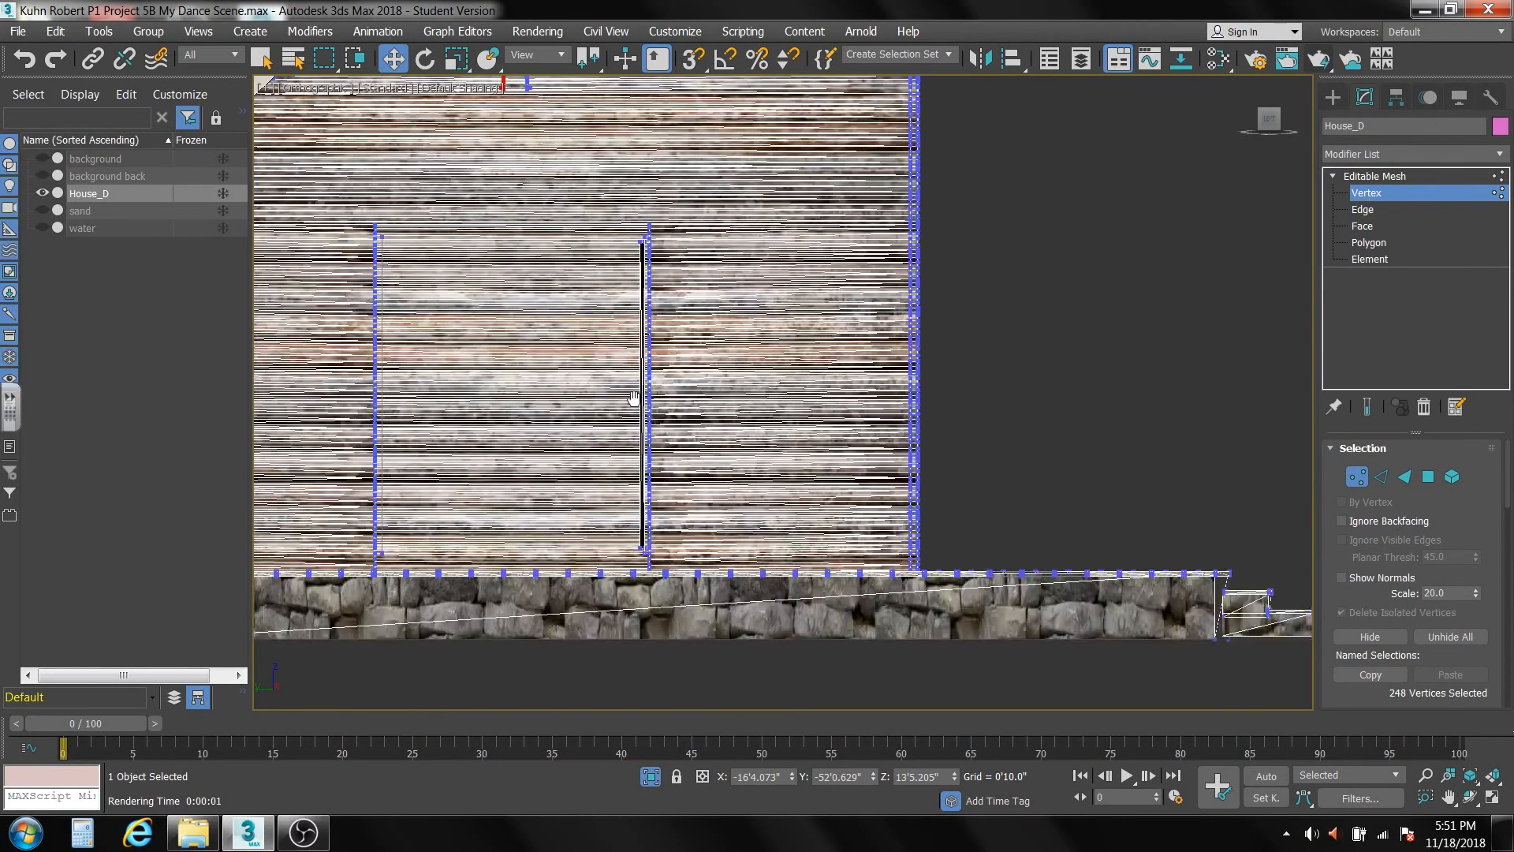
drag(617, 198, 664, 565)
drag(670, 582, 669, 584)
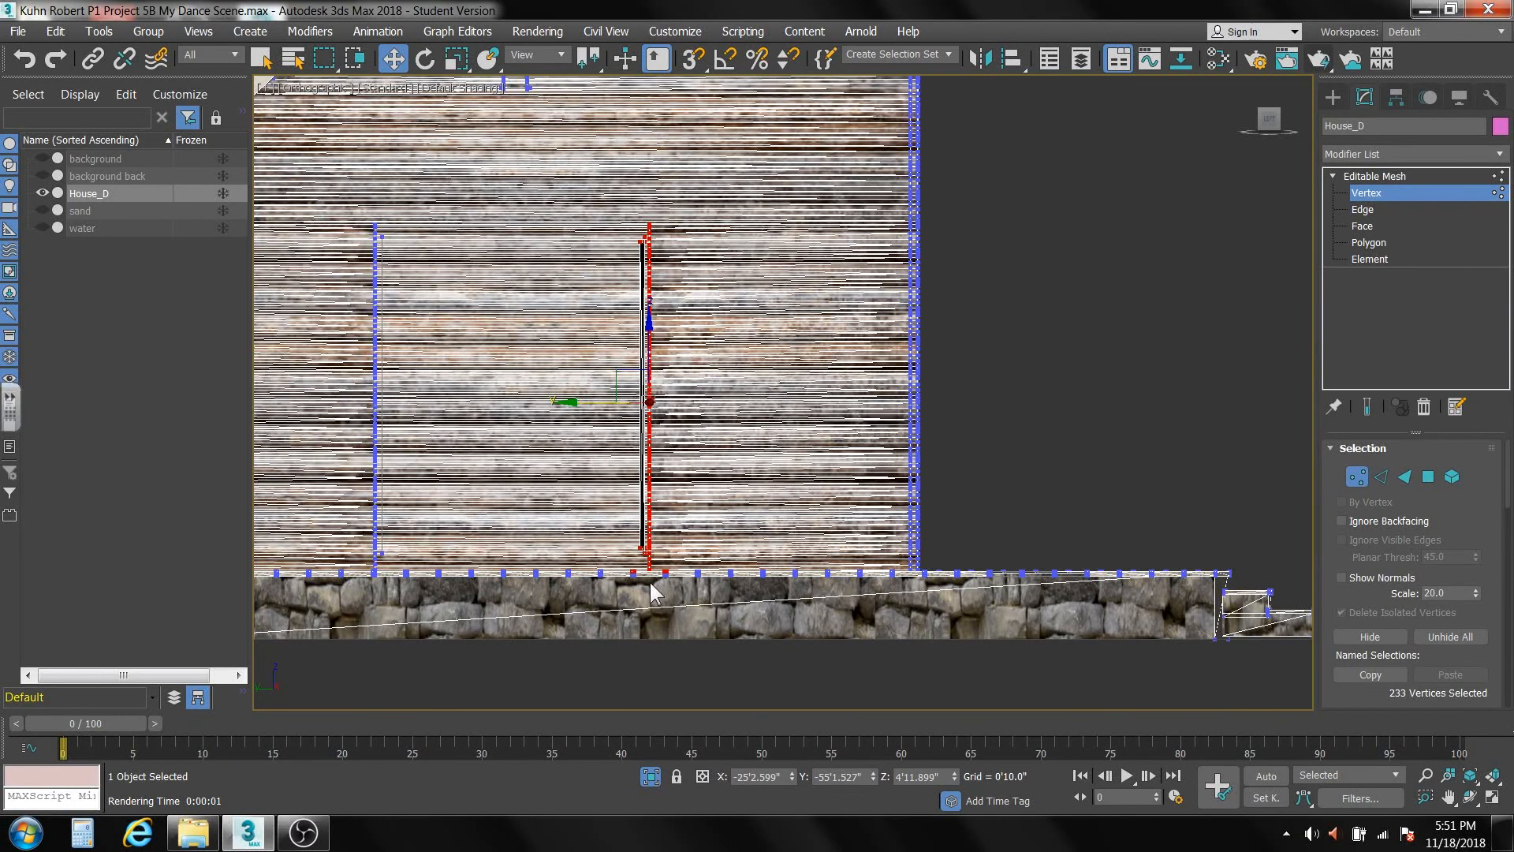
scroll(649, 582, up, 5)
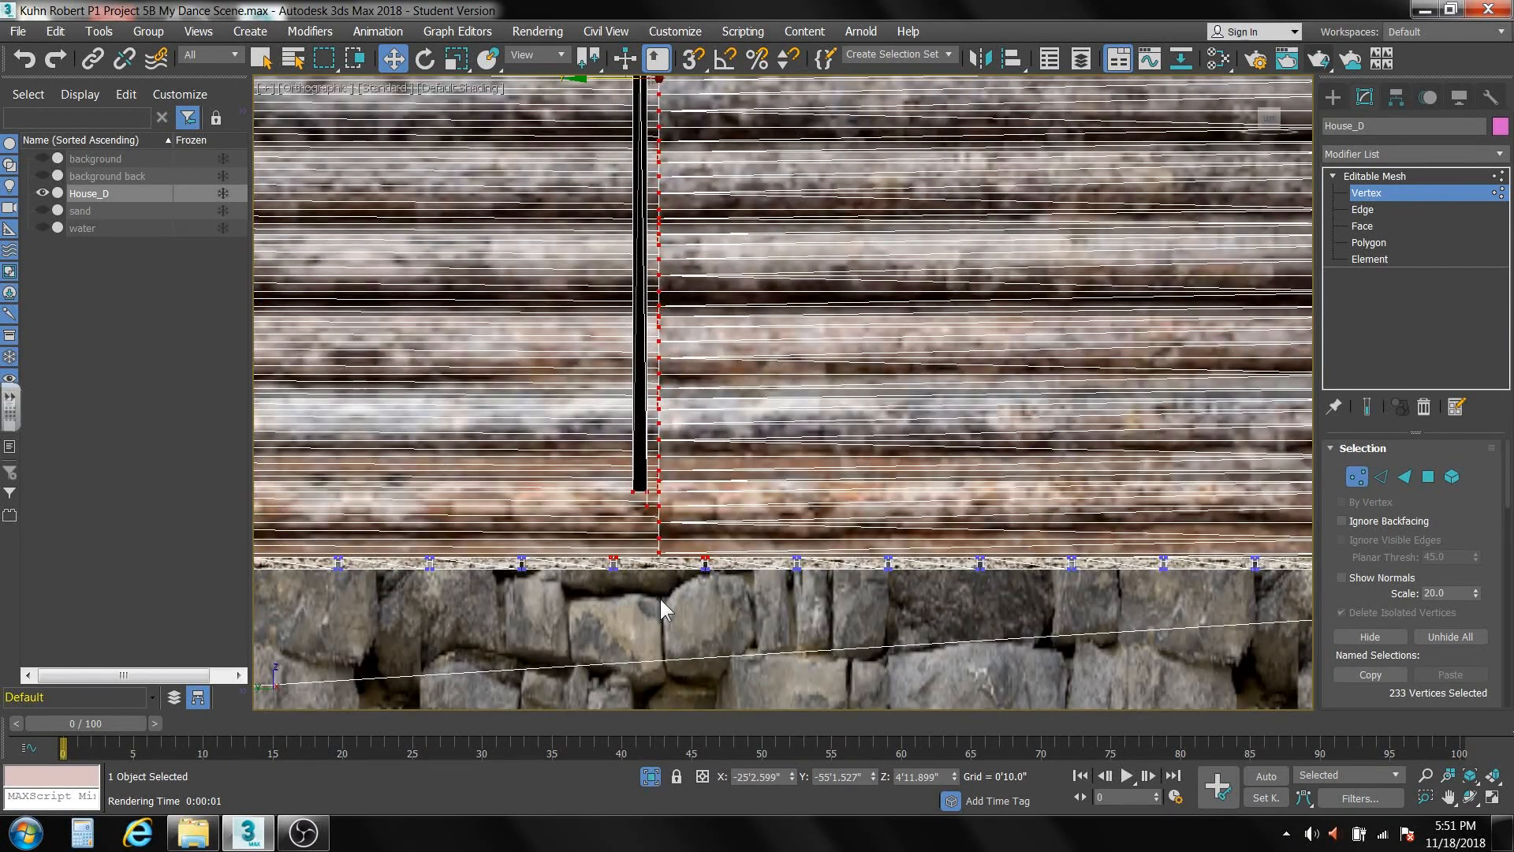
alt+drag(684, 593, 725, 516)
alt+drag(604, 609, 630, 549)
Inspect the large ground-floor opening from an angle and return to the Left view framed on its selected edge vertices.
scroll(832, 496, down, 3)
alt+middle_drag(832, 497, 606, 513)
scroll(838, 507, down, 5)
alt+middle_drag(839, 507, 977, 469)
scroll(623, 433, up, 5)
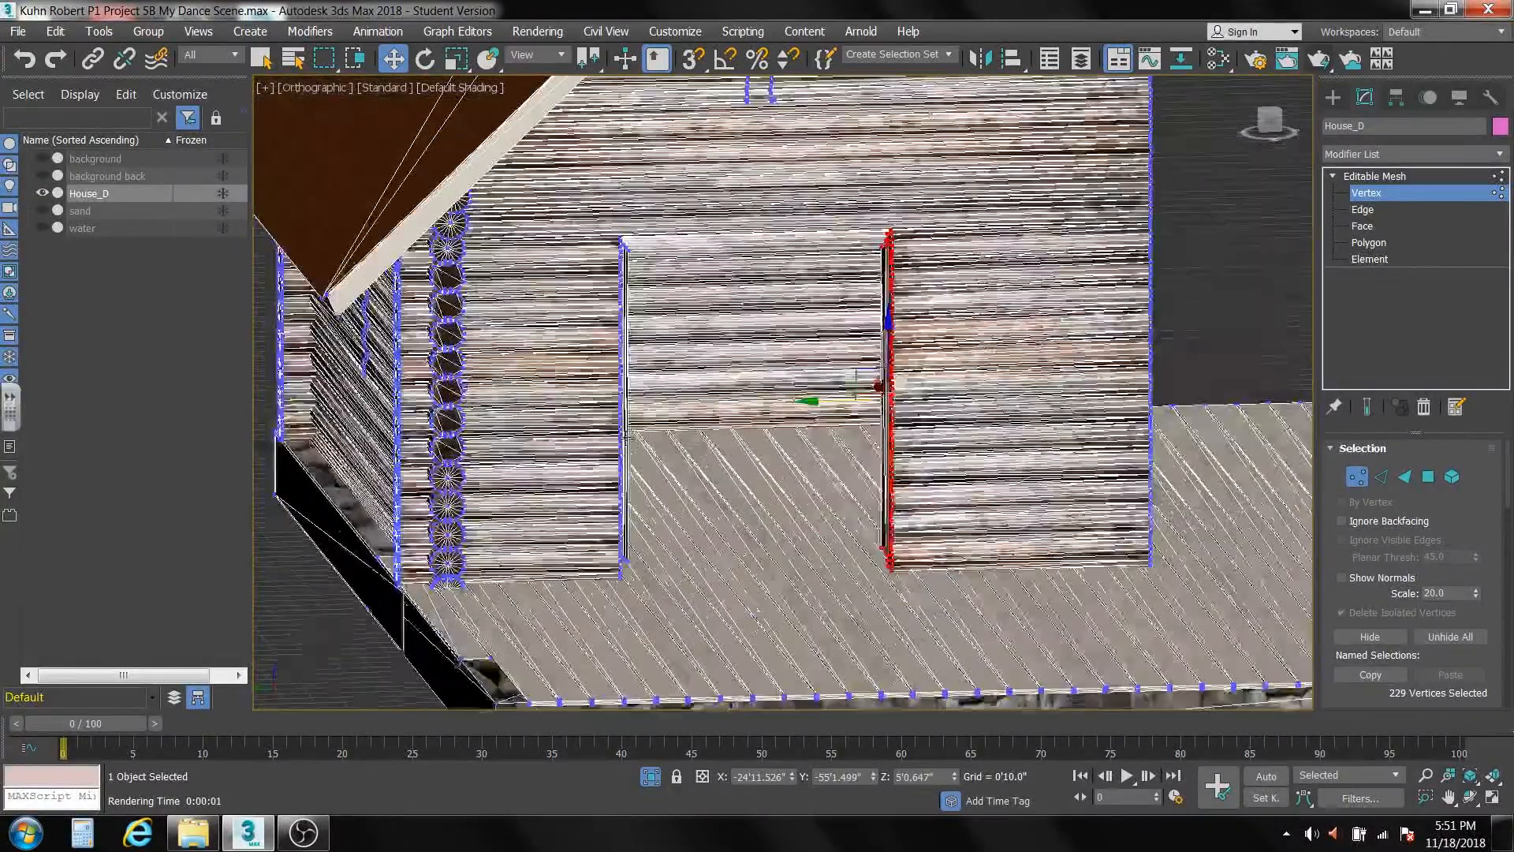
key(l)
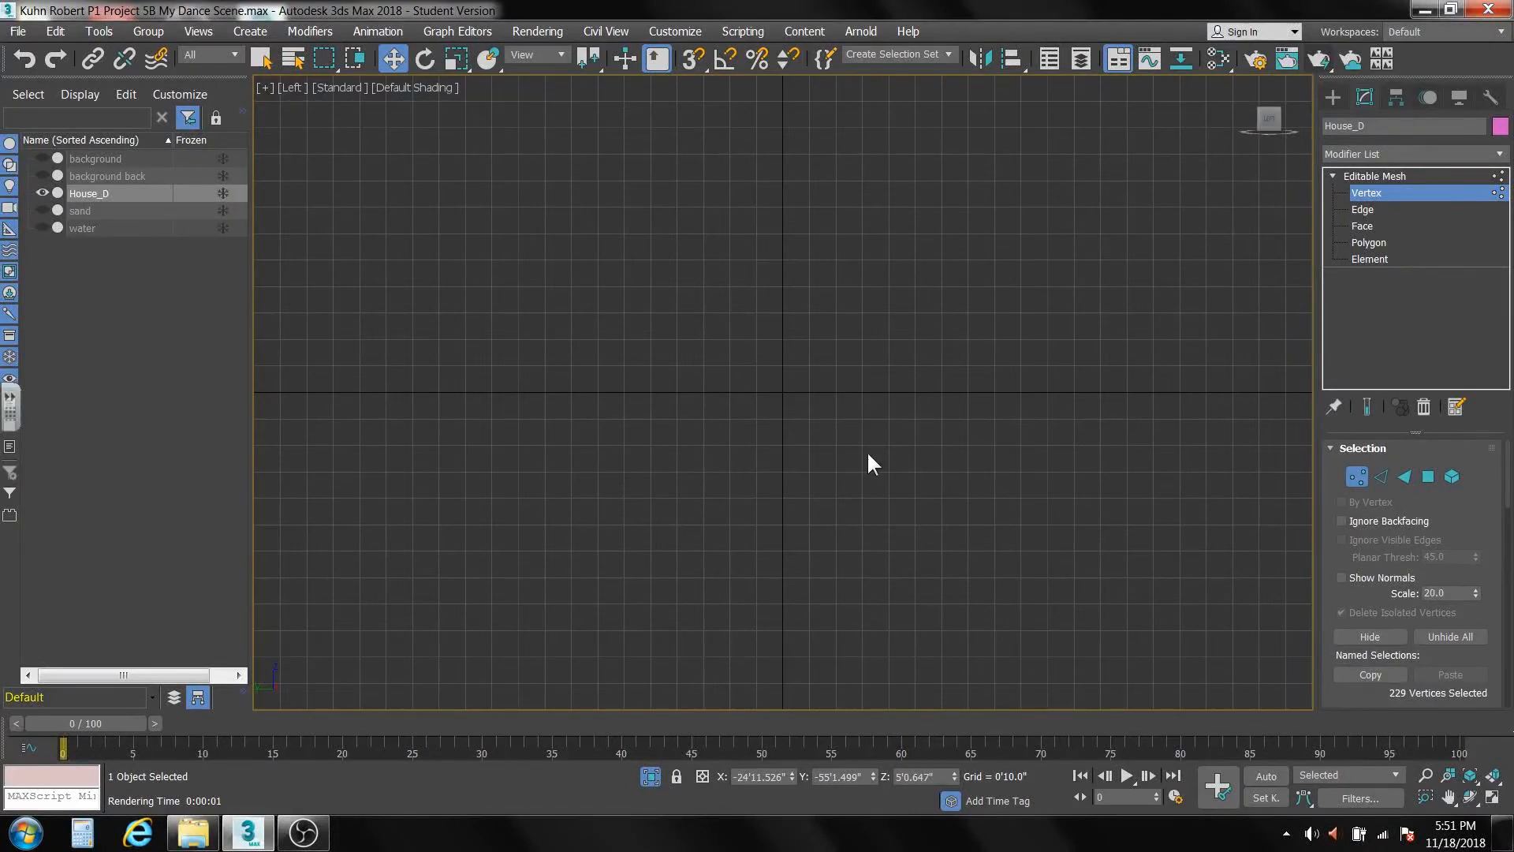
click(1492, 778)
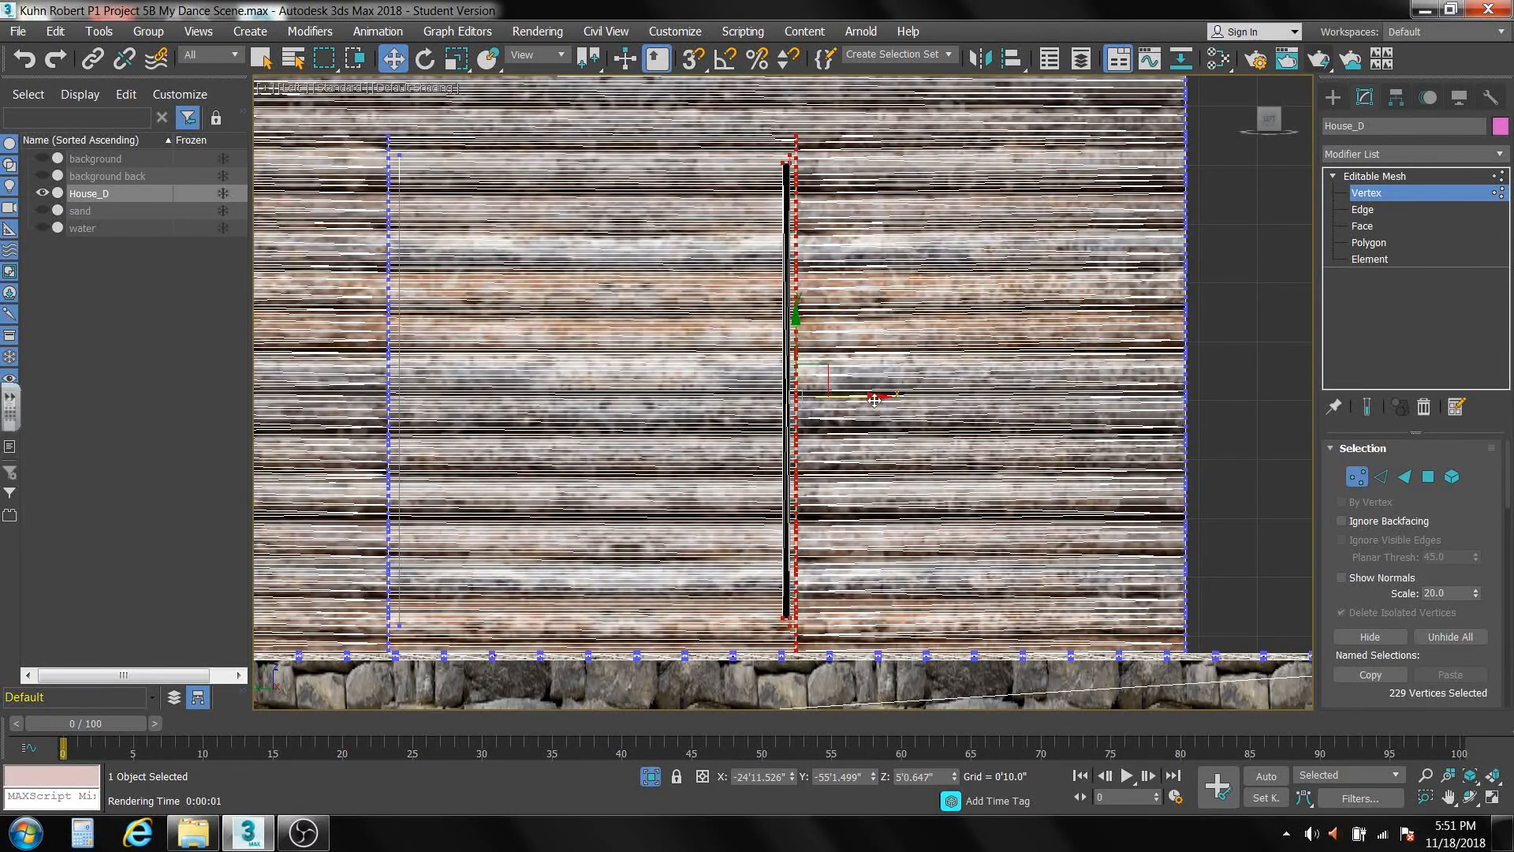
Close the large ground-floor opening by moving its selected edge vertices along the wall to just past the opposite edge.
drag(875, 396, 459, 422)
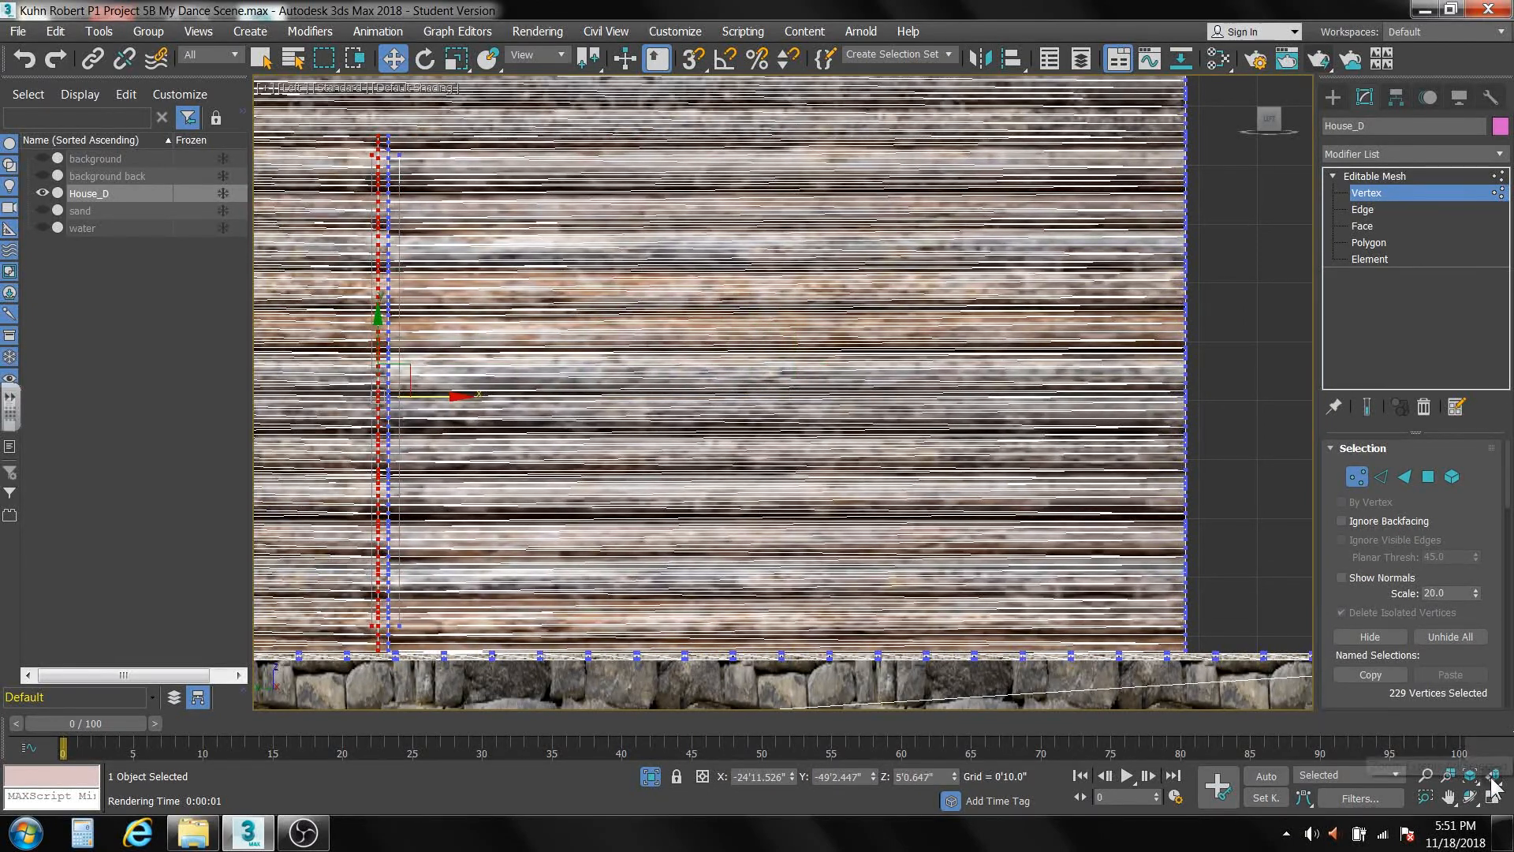
scroll(733, 432, down, 5)
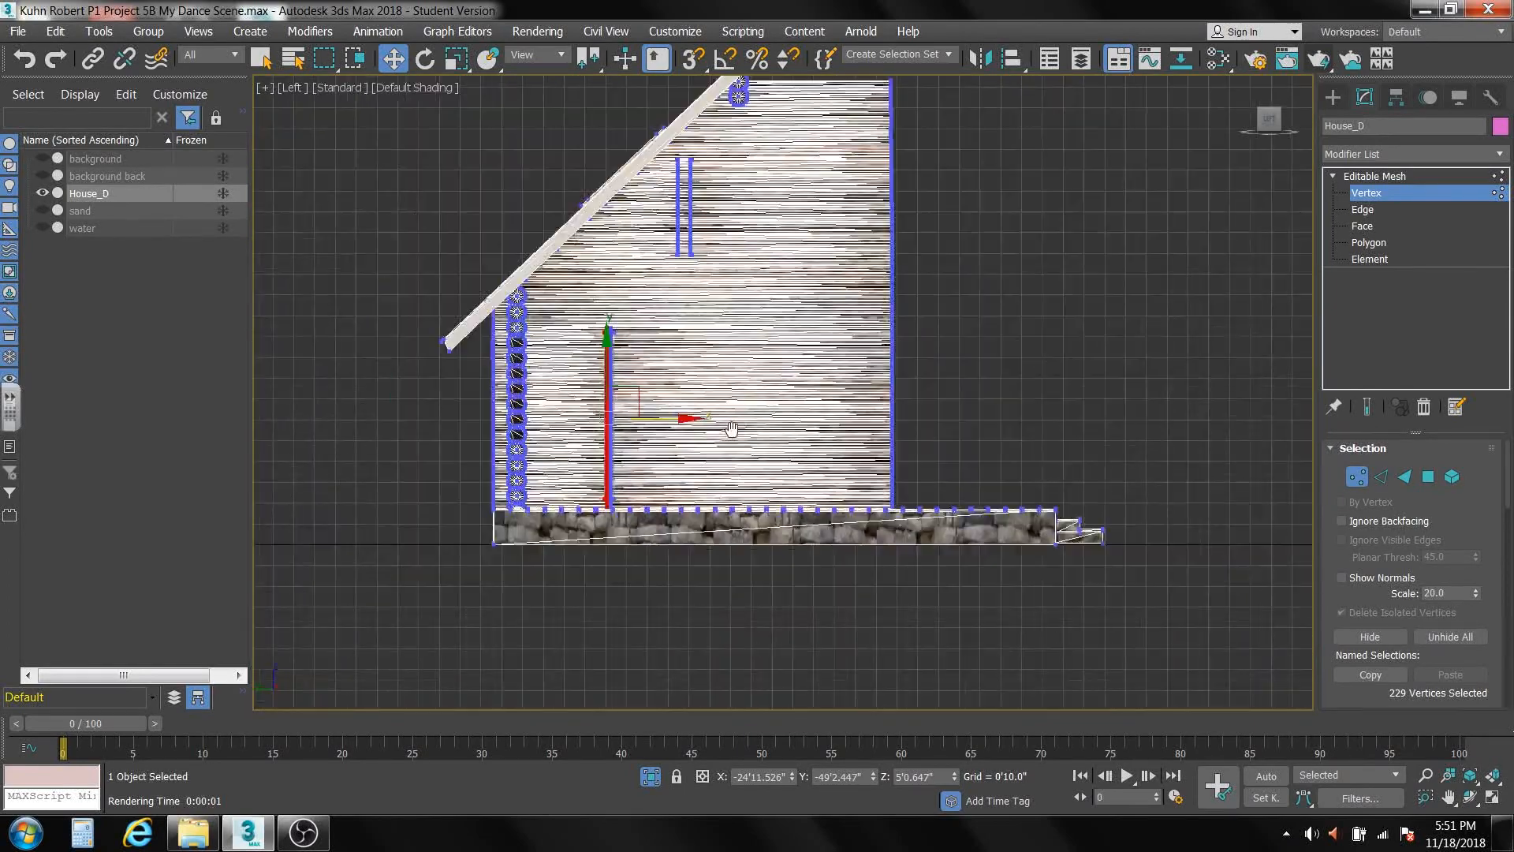
mouse_move(735, 434)
alt+middle_down()
mouse_move(590, 459)
mouse_move(712, 451)
alt+middle_up()
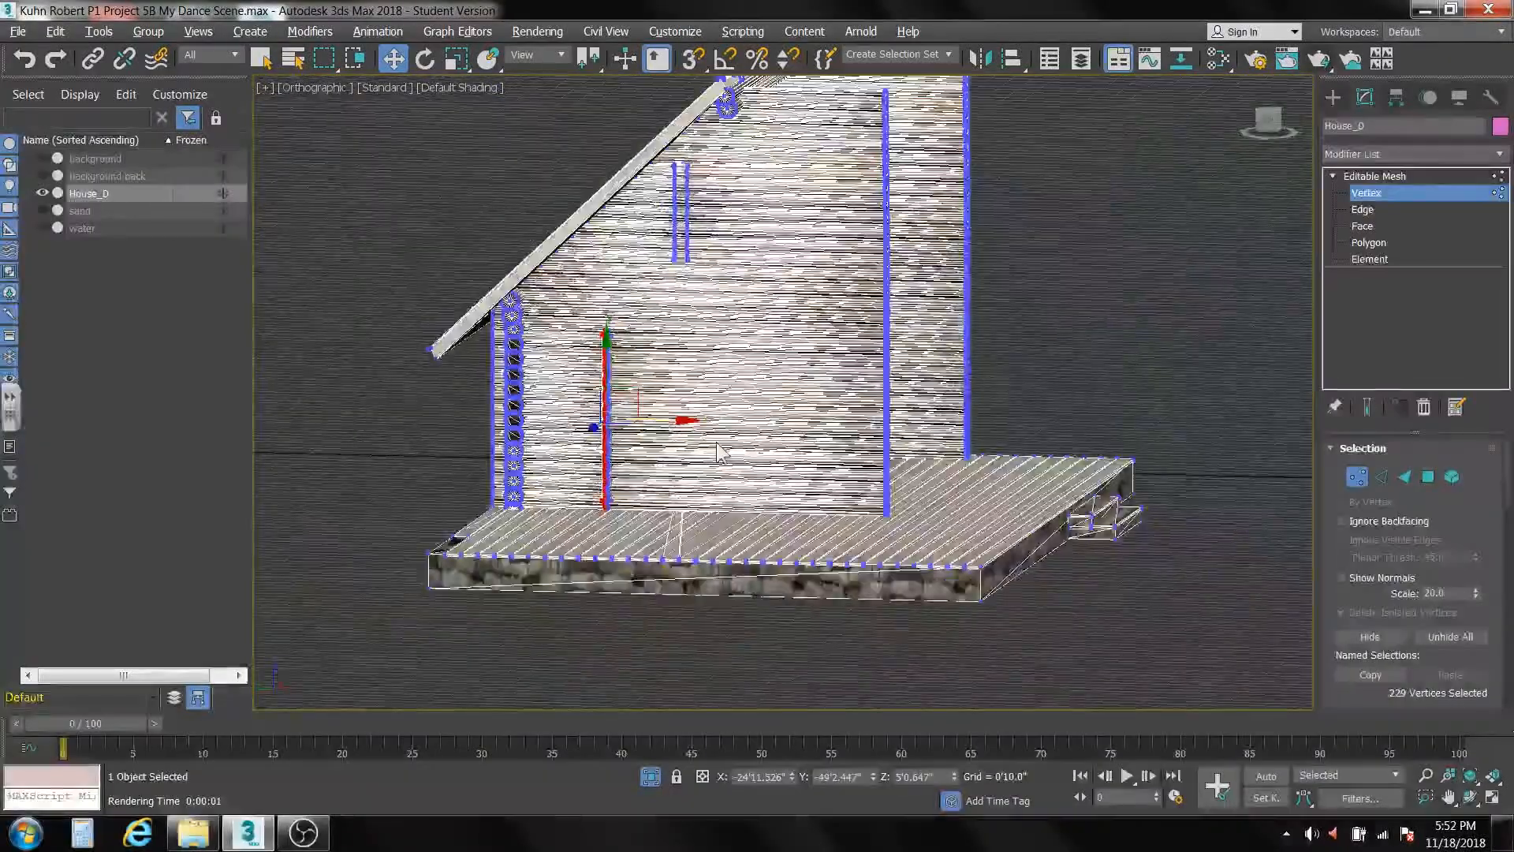
key(l)
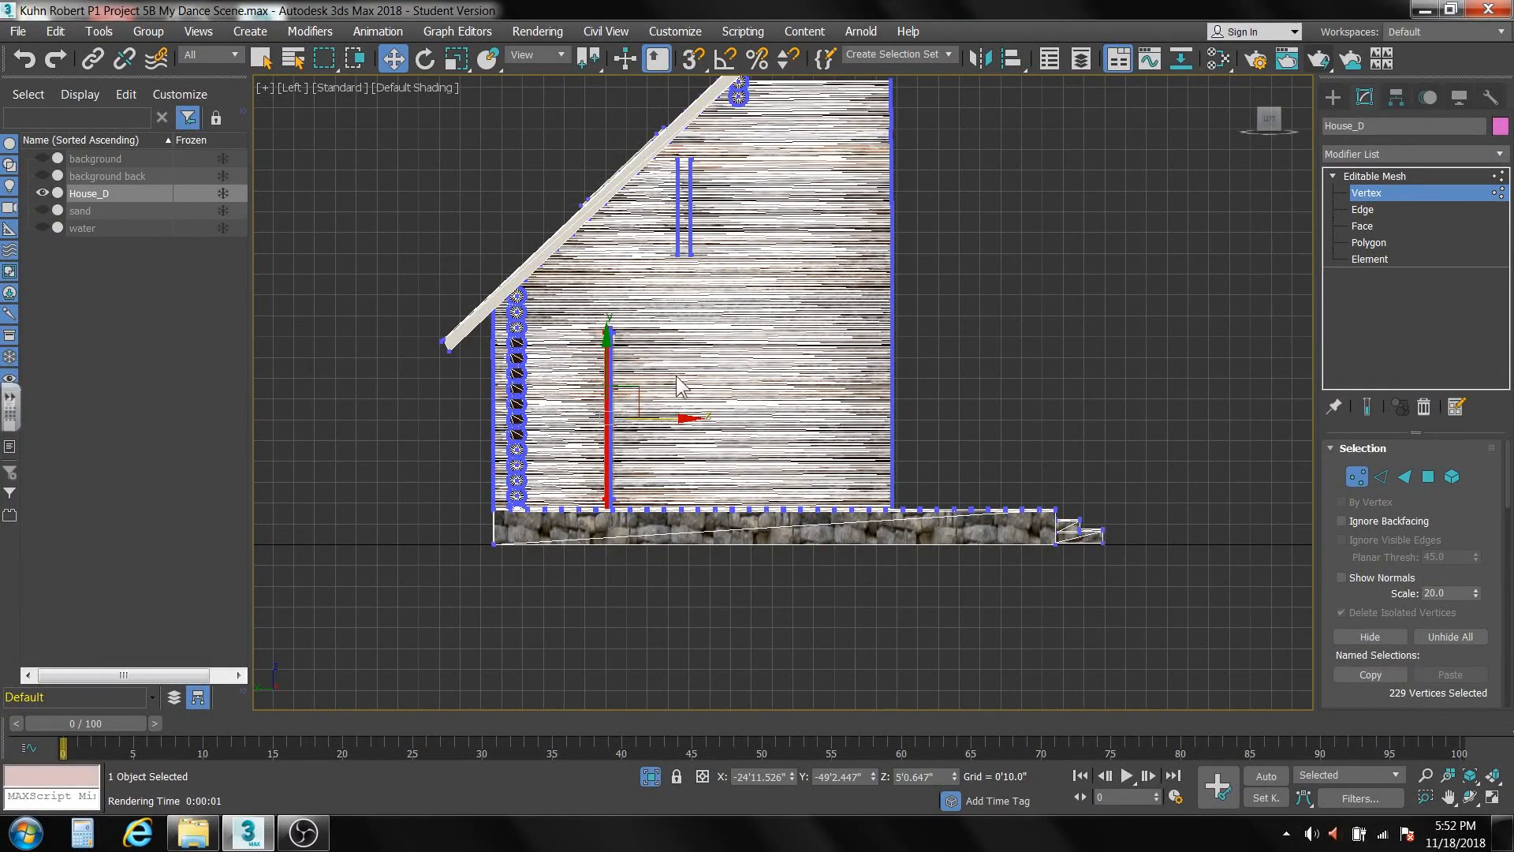
Select the deck and its entrance steps as elements and detach them from the house as a separate object named "floor".
middle_drag(682, 392, 722, 359)
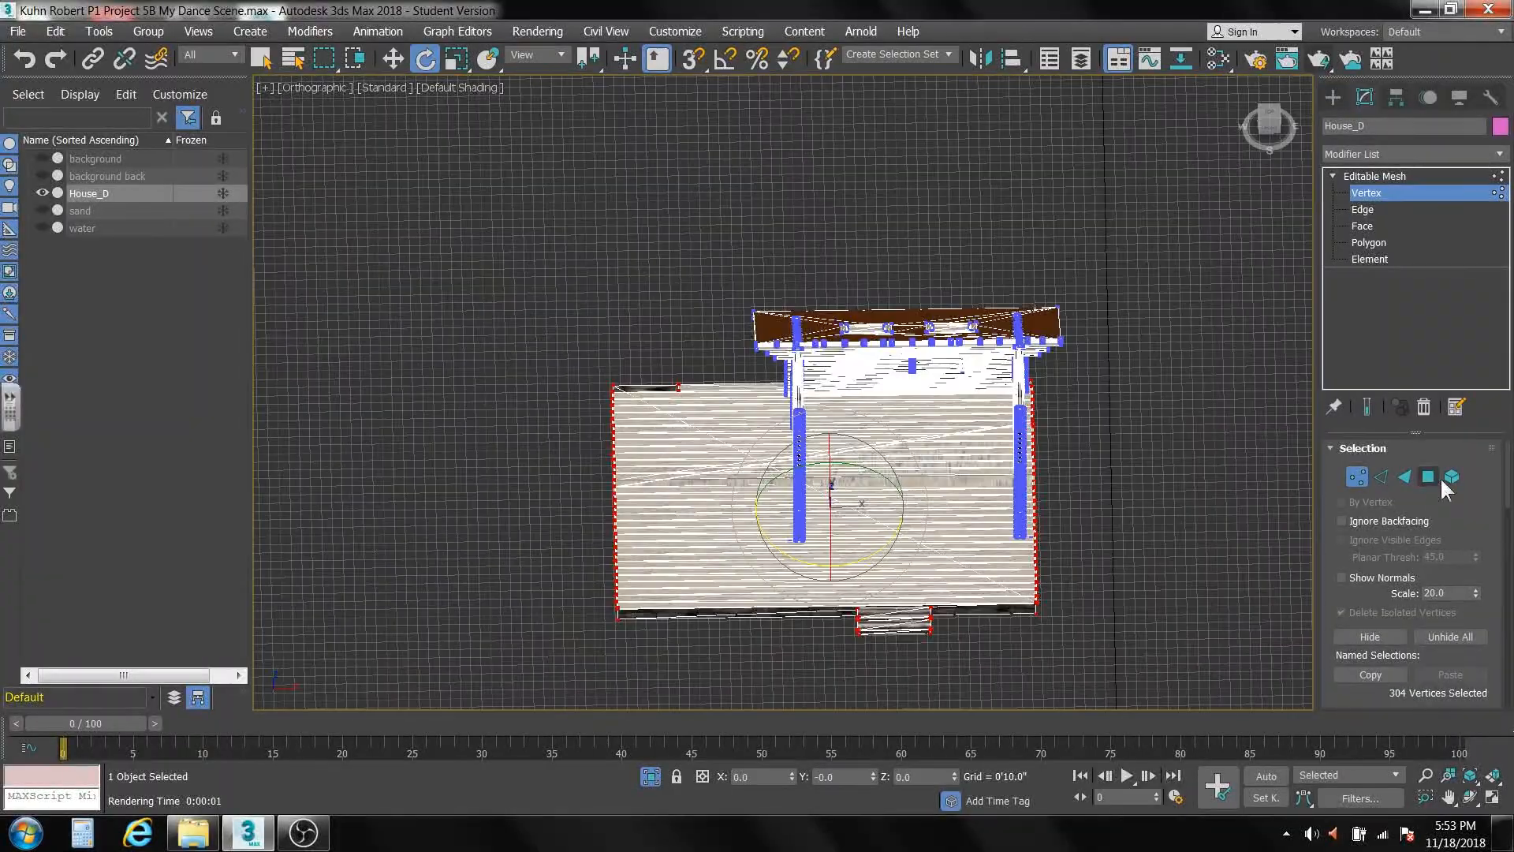
click(1449, 476)
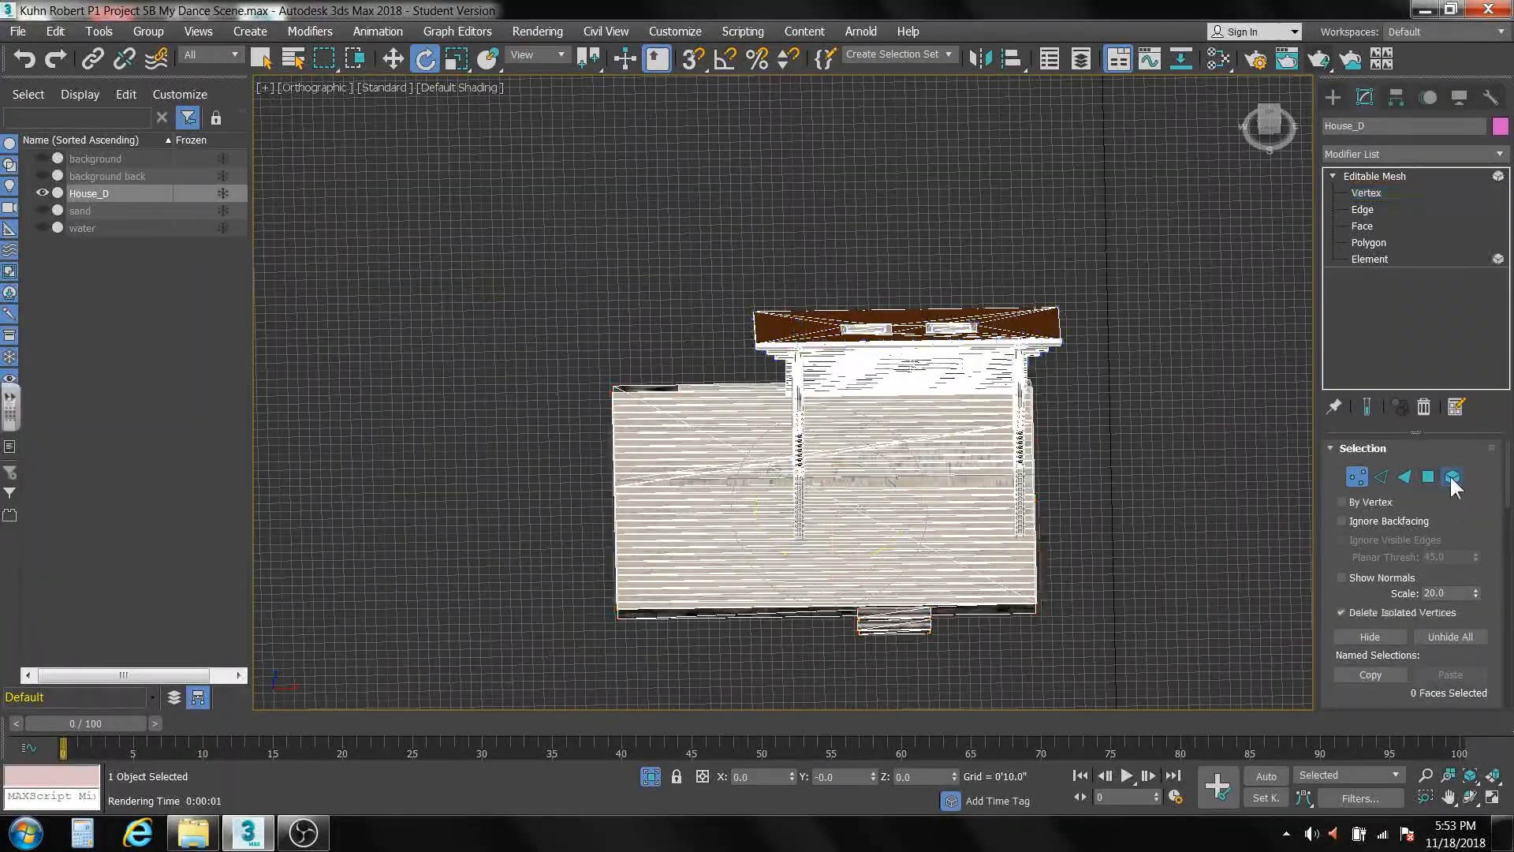
drag(578, 310, 738, 632)
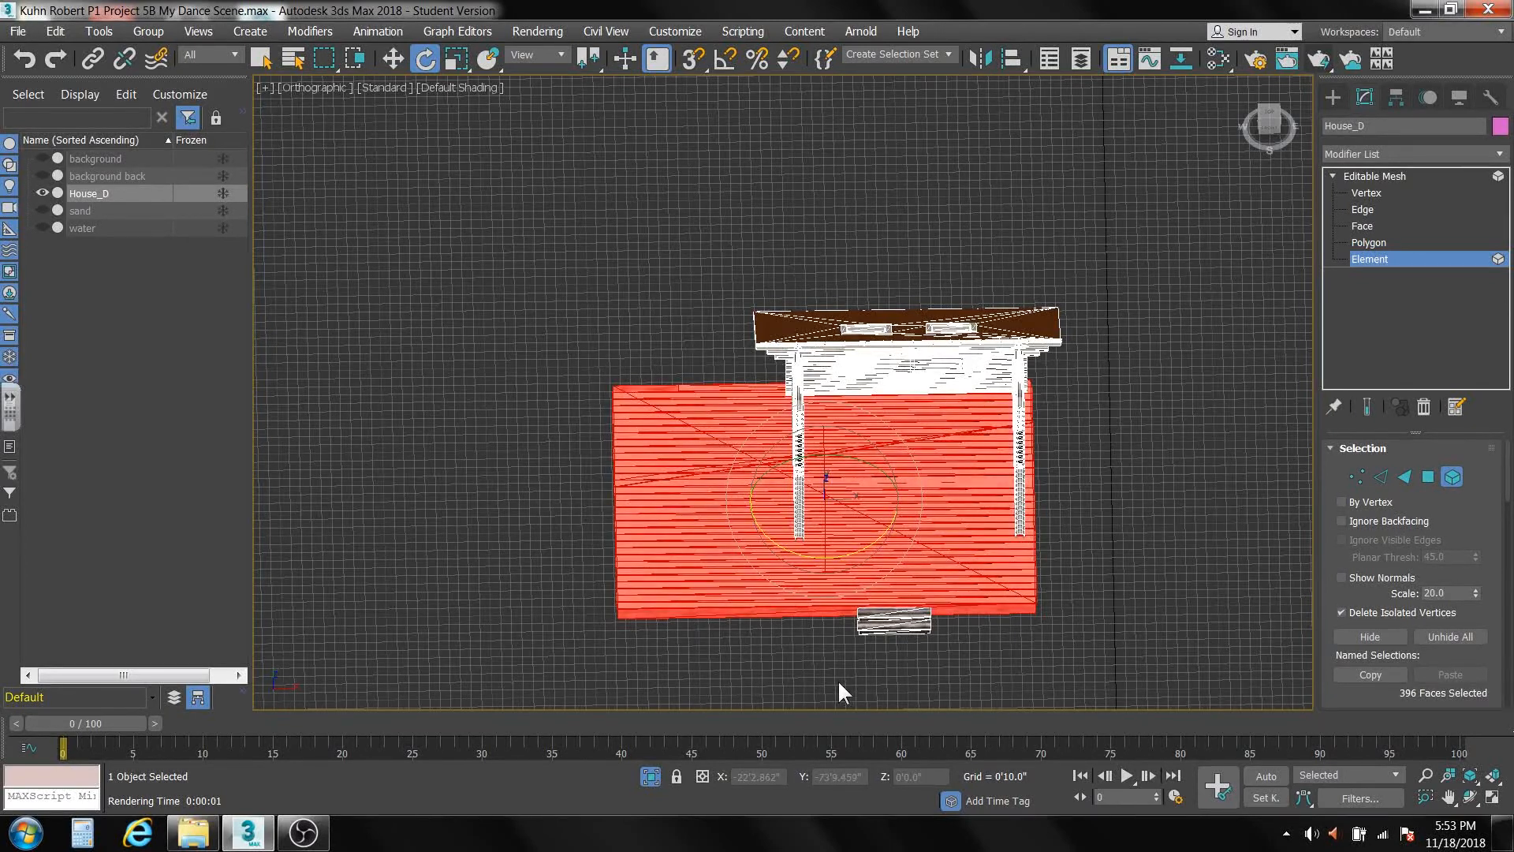
ctrl+click(953, 596)
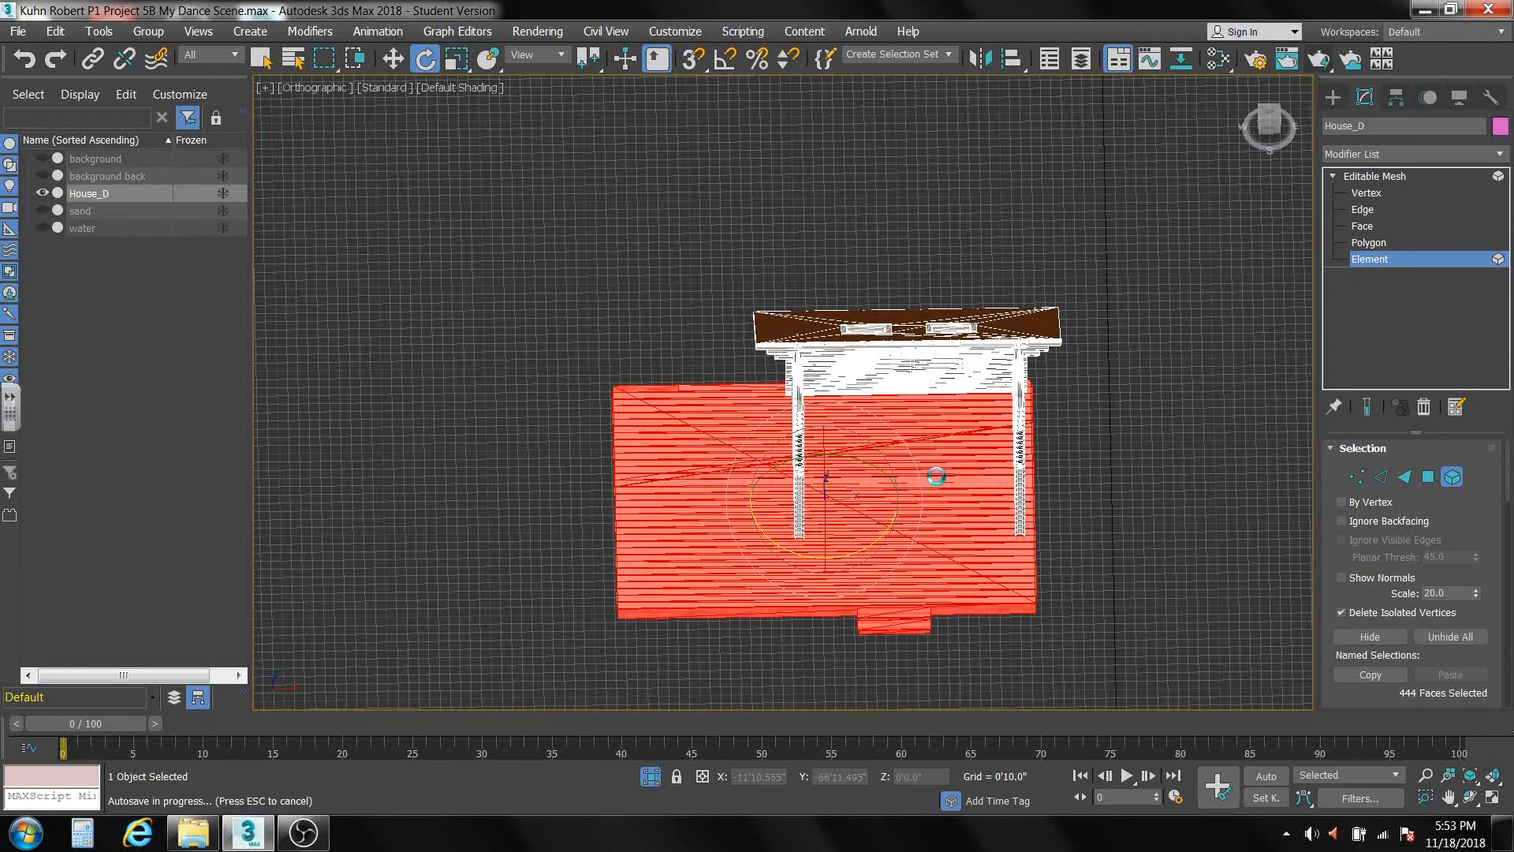
alt+middle_drag(934, 501, 945, 600)
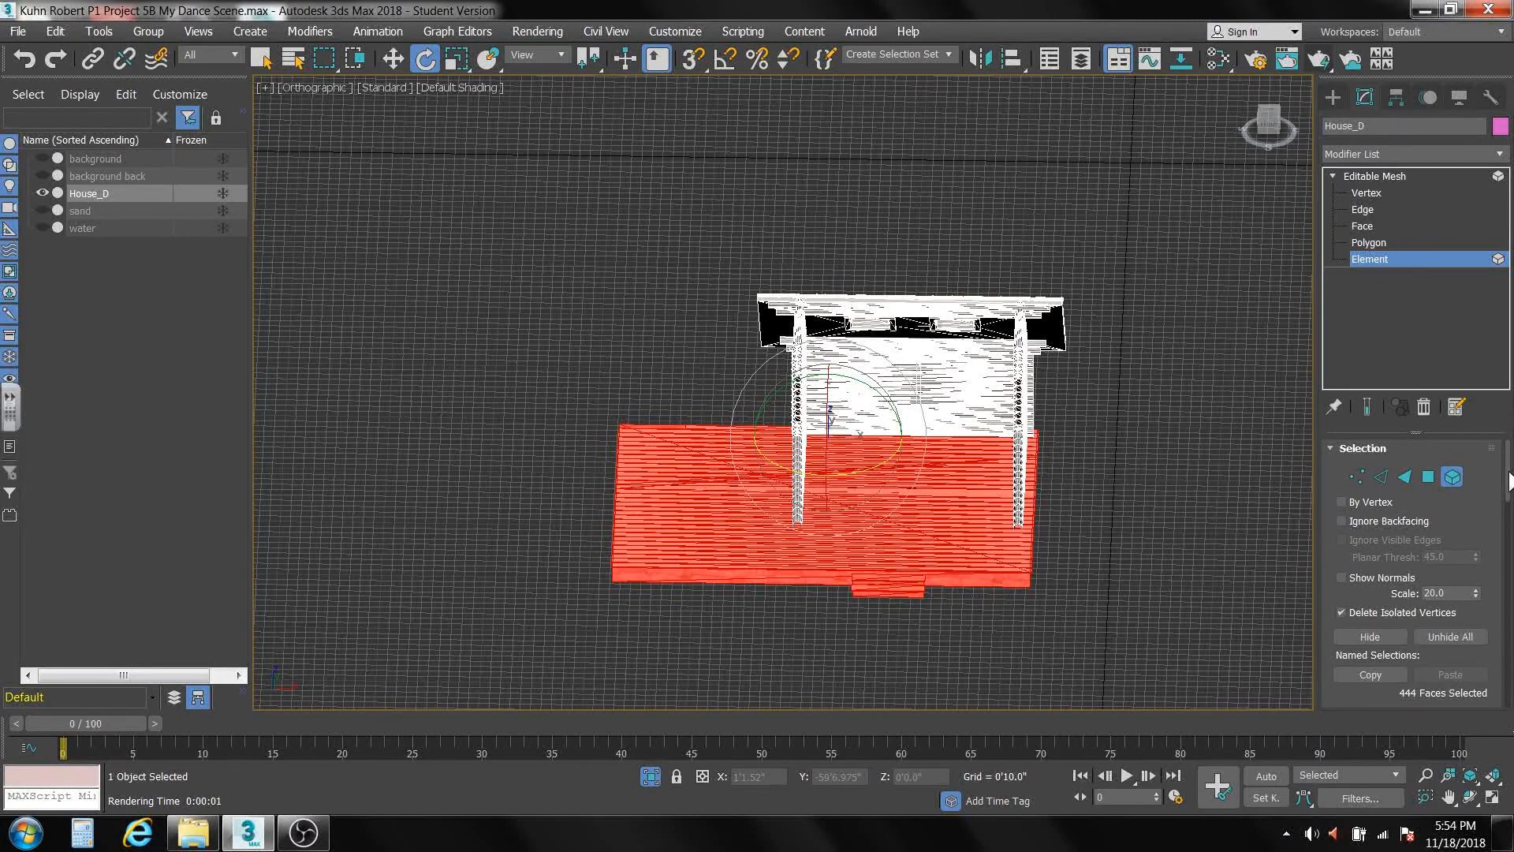
drag(1509, 474, 1510, 562)
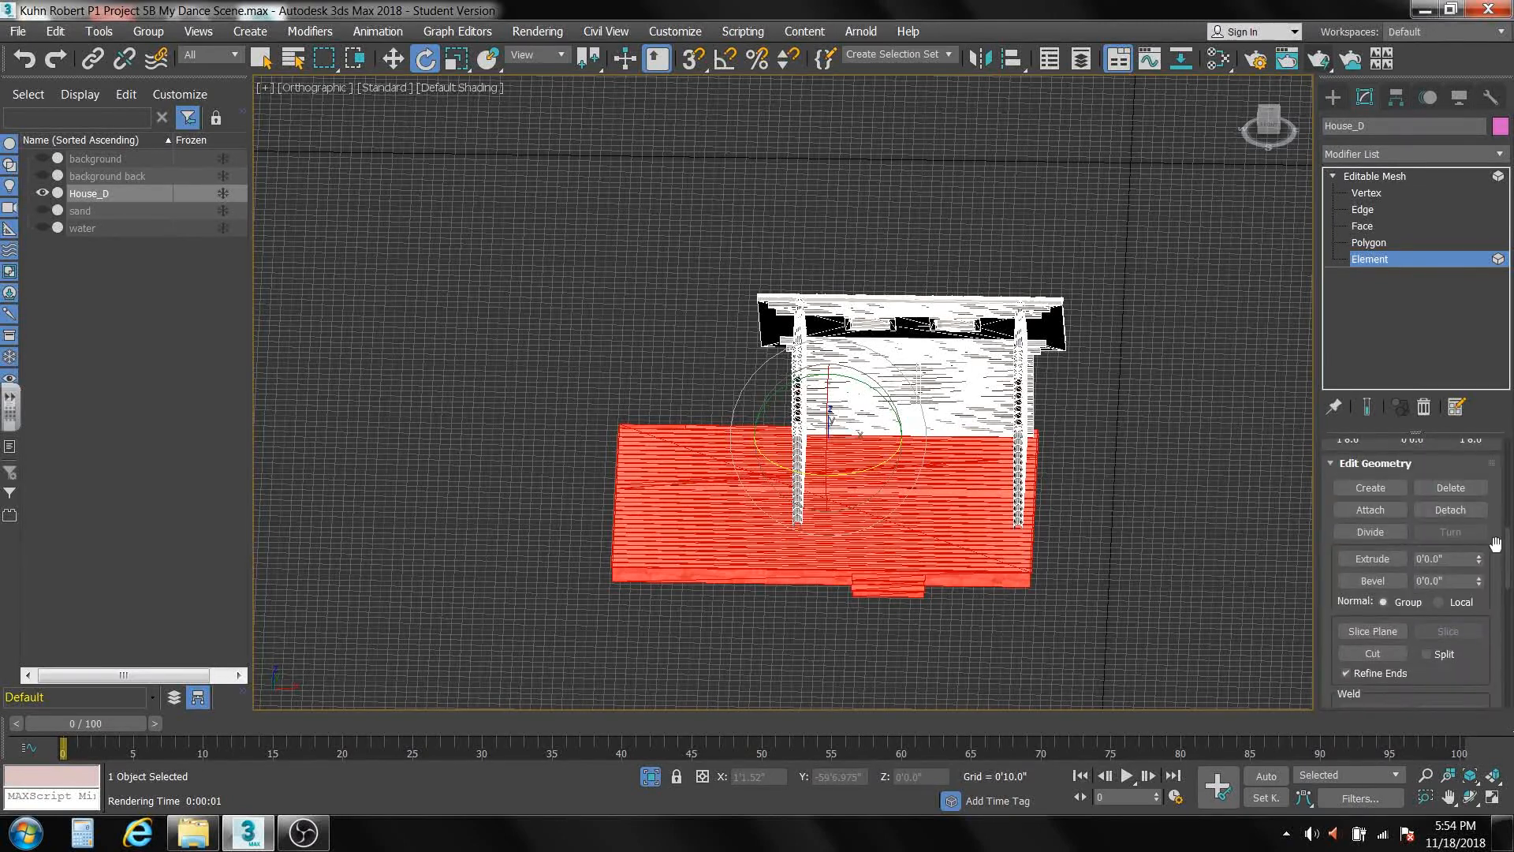
click(1451, 509)
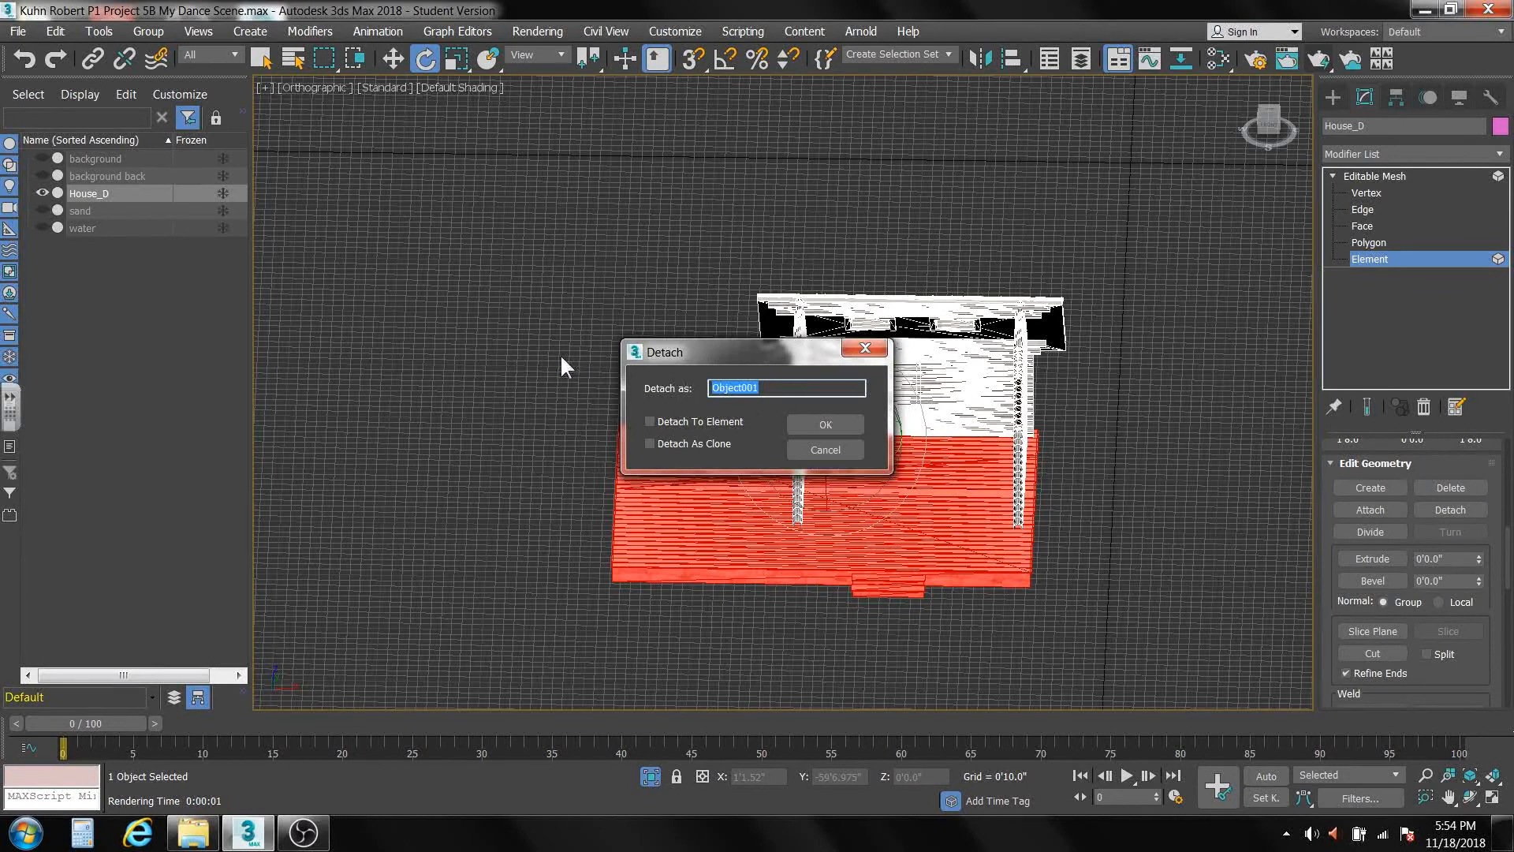
text(floor)
click(801, 422)
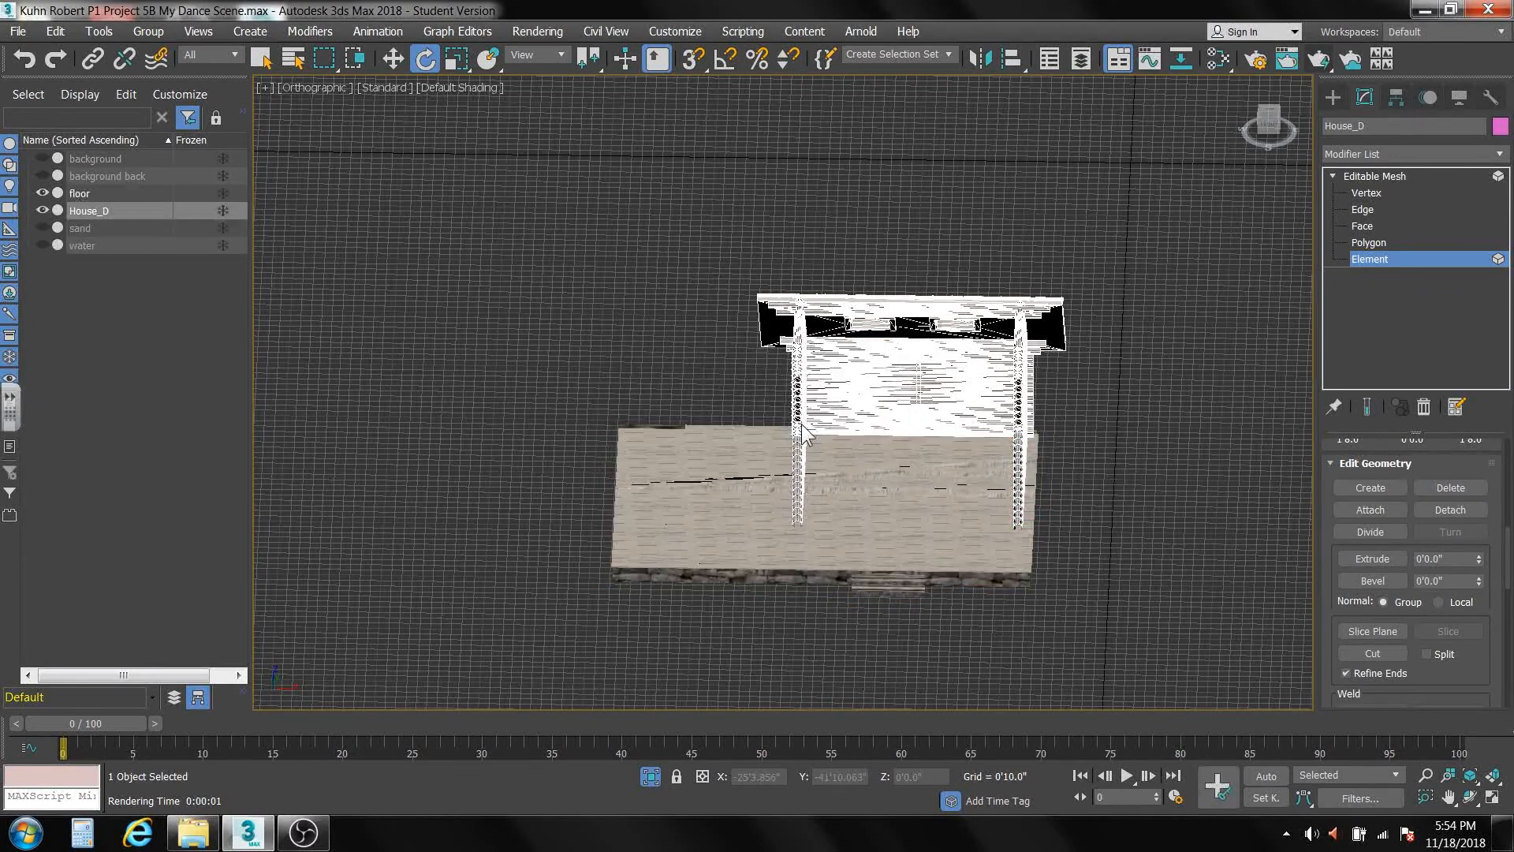
click(98, 207)
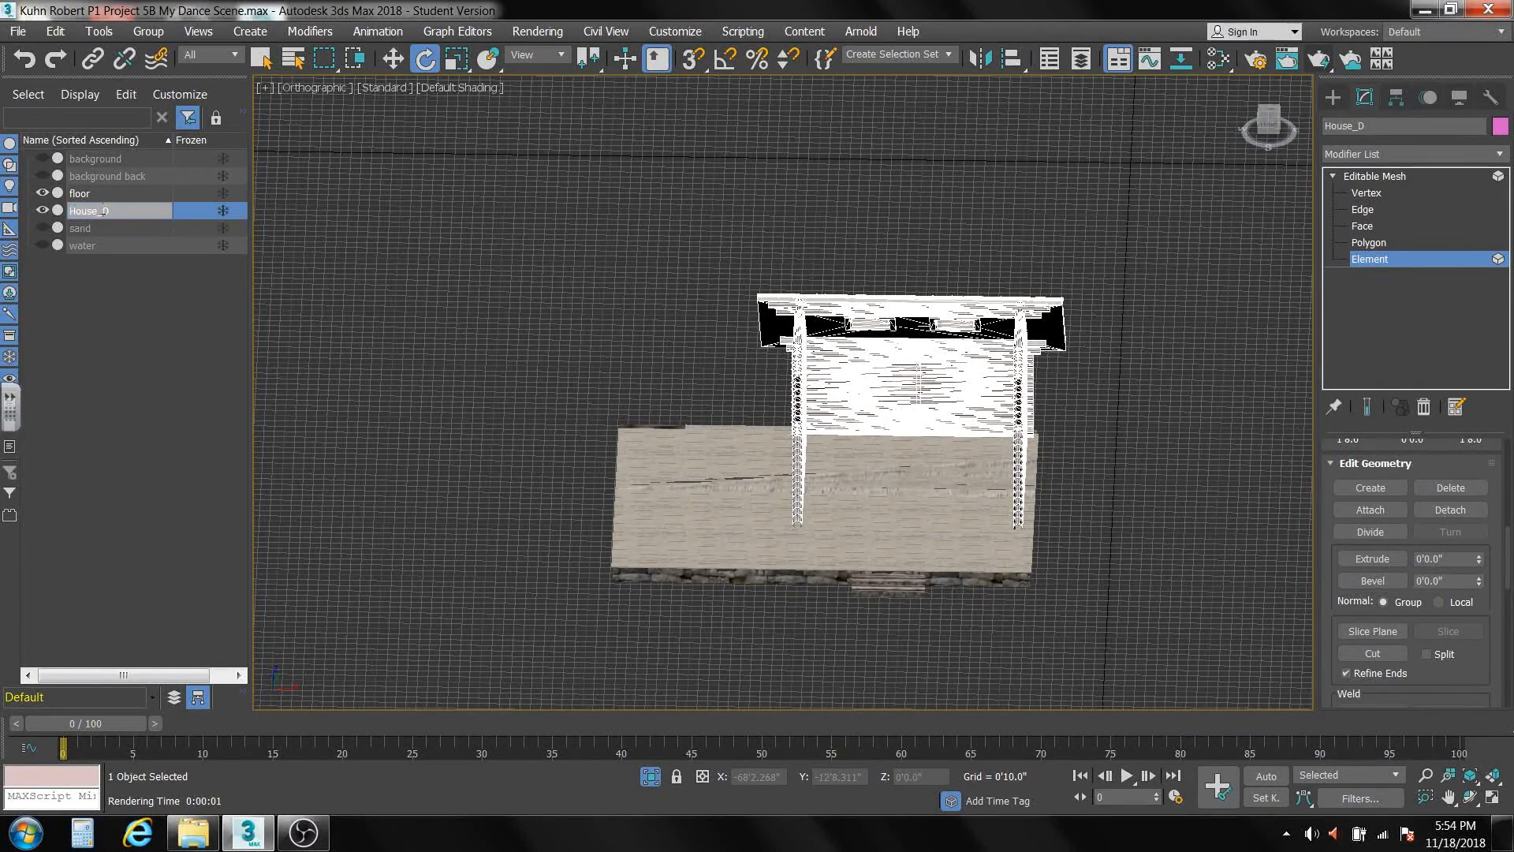
drag(94, 210, 65, 197)
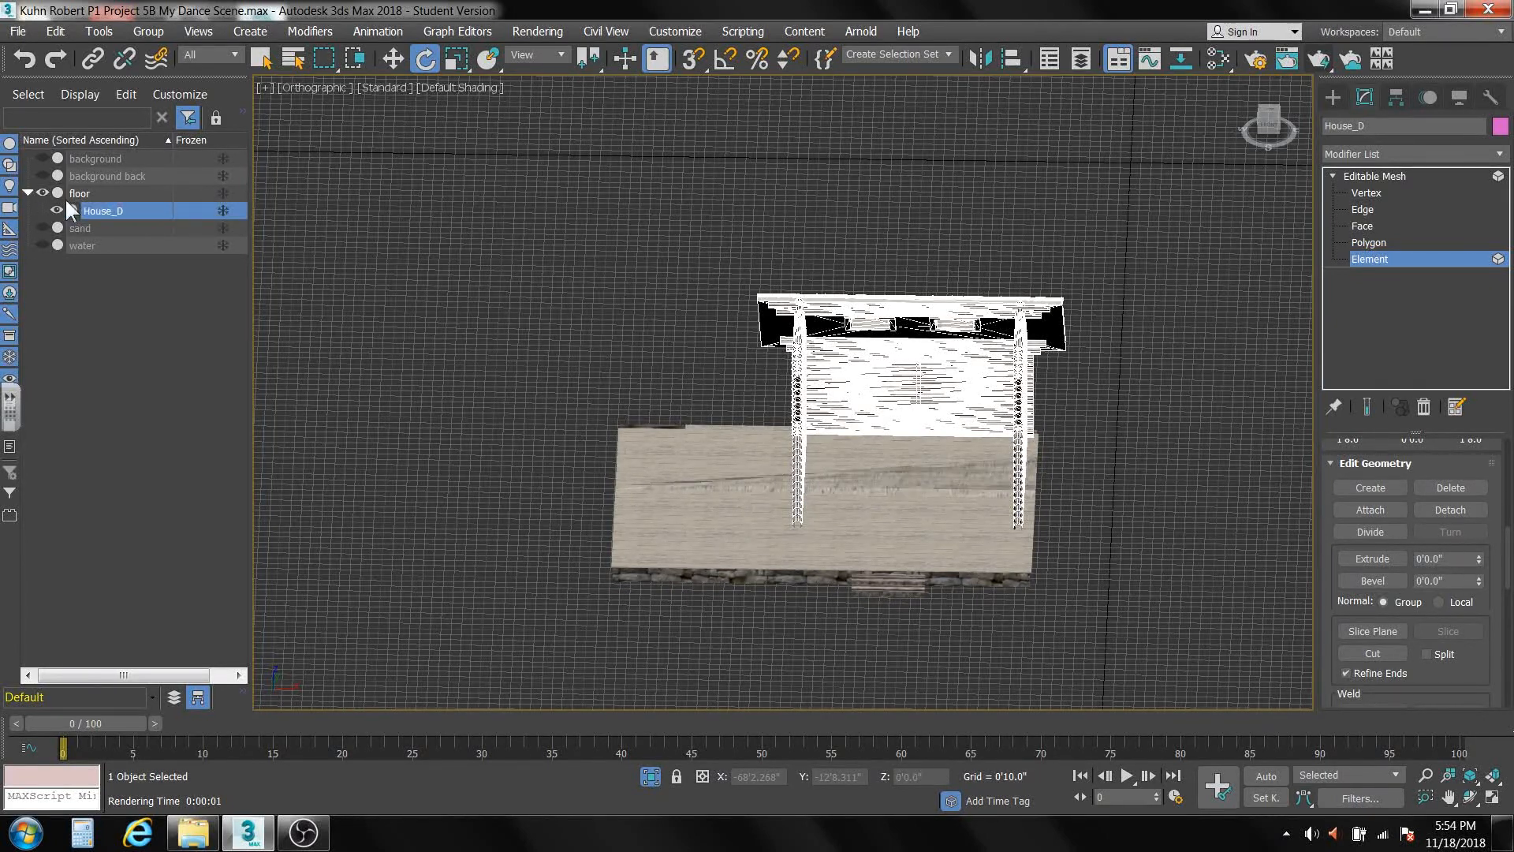
click(132, 210)
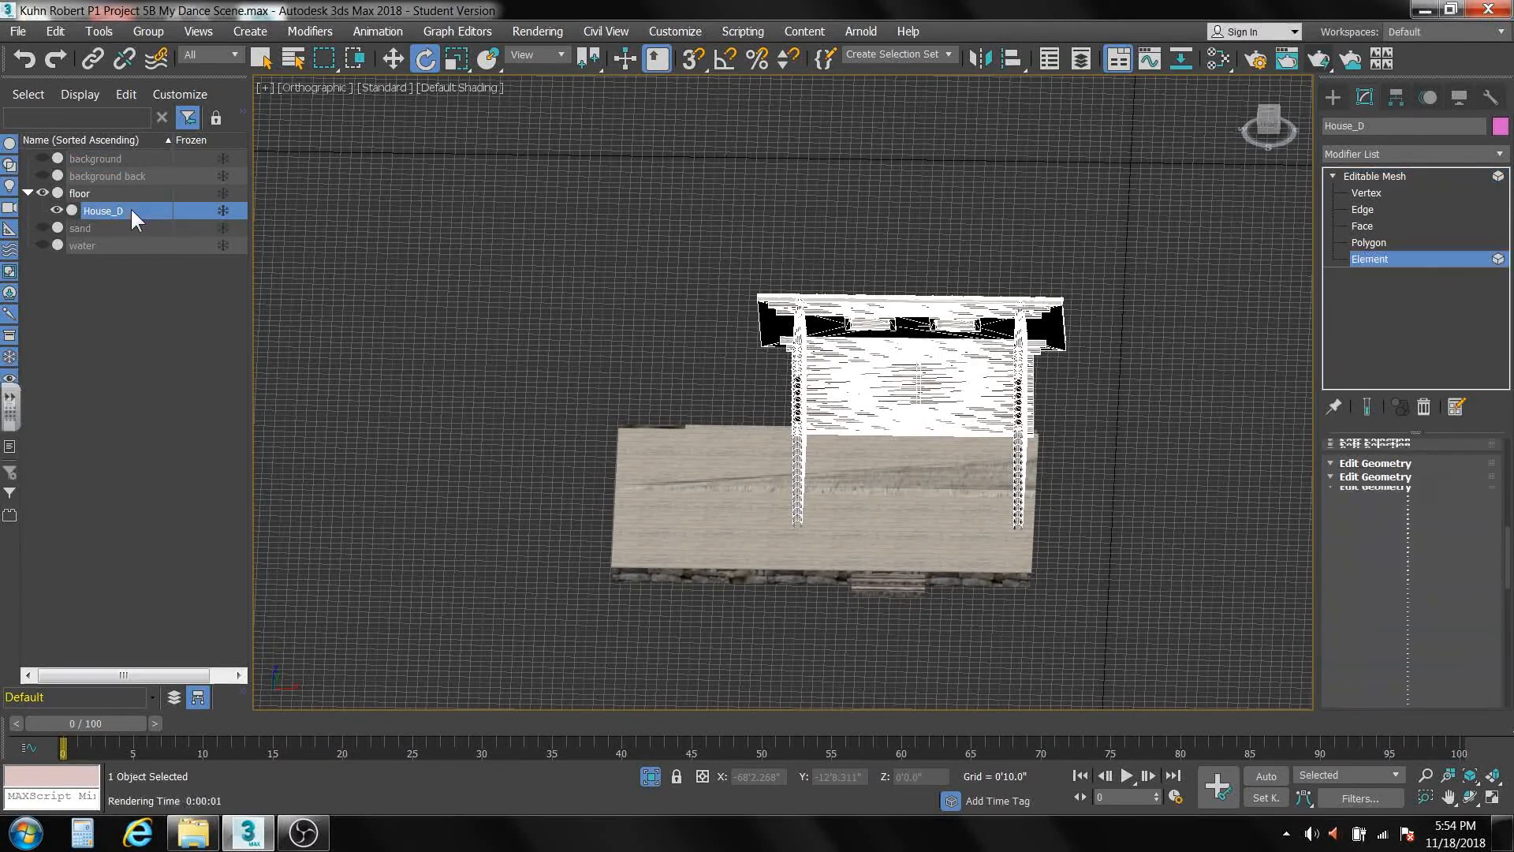
drag(130, 207, 77, 210)
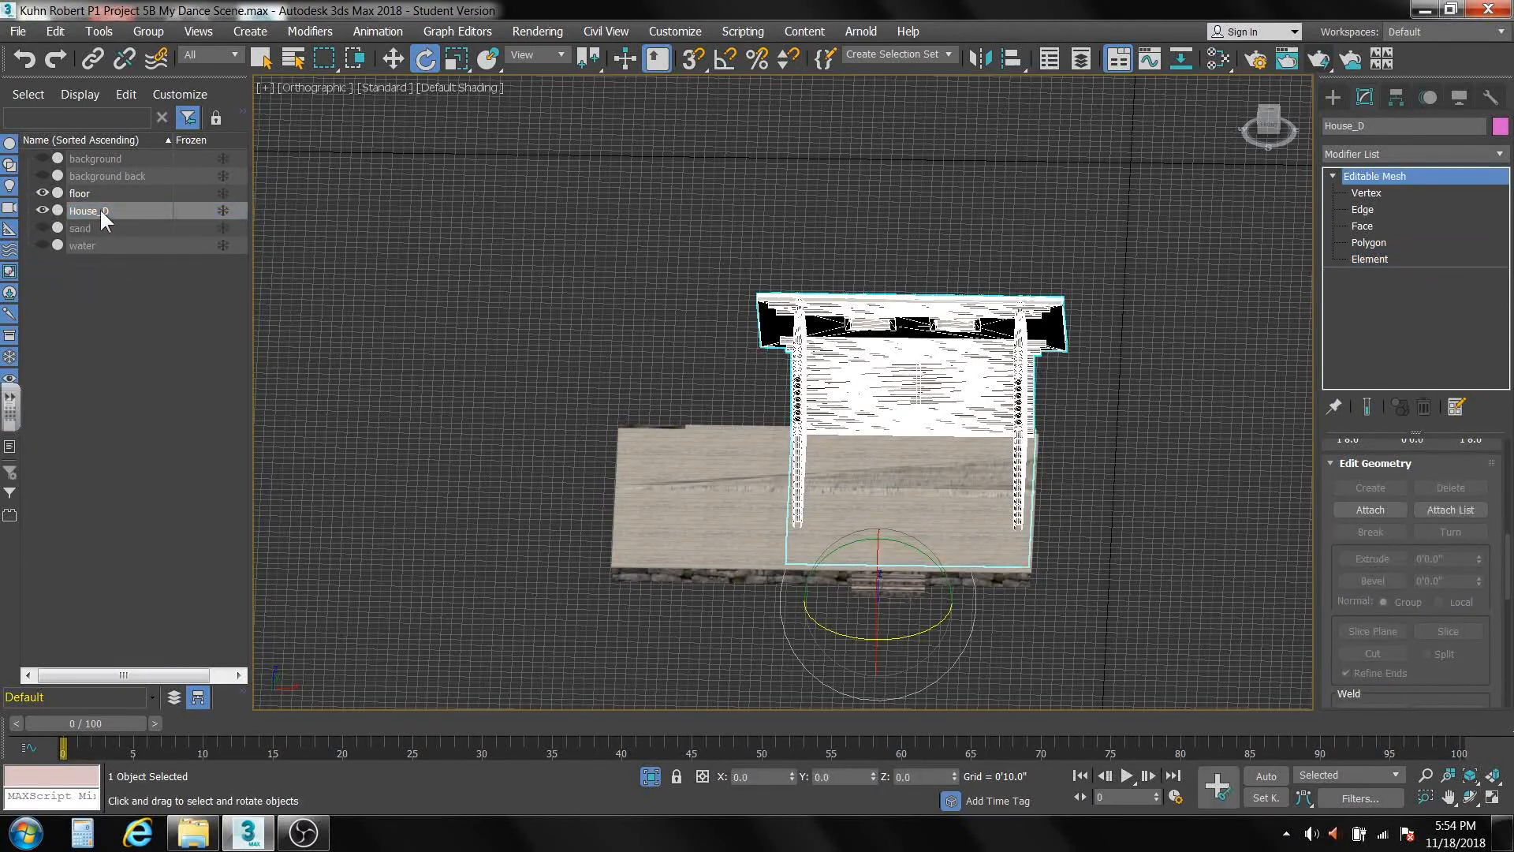
Rename the House_D object to "stage" and clear the selection.
double_click(1373, 127)
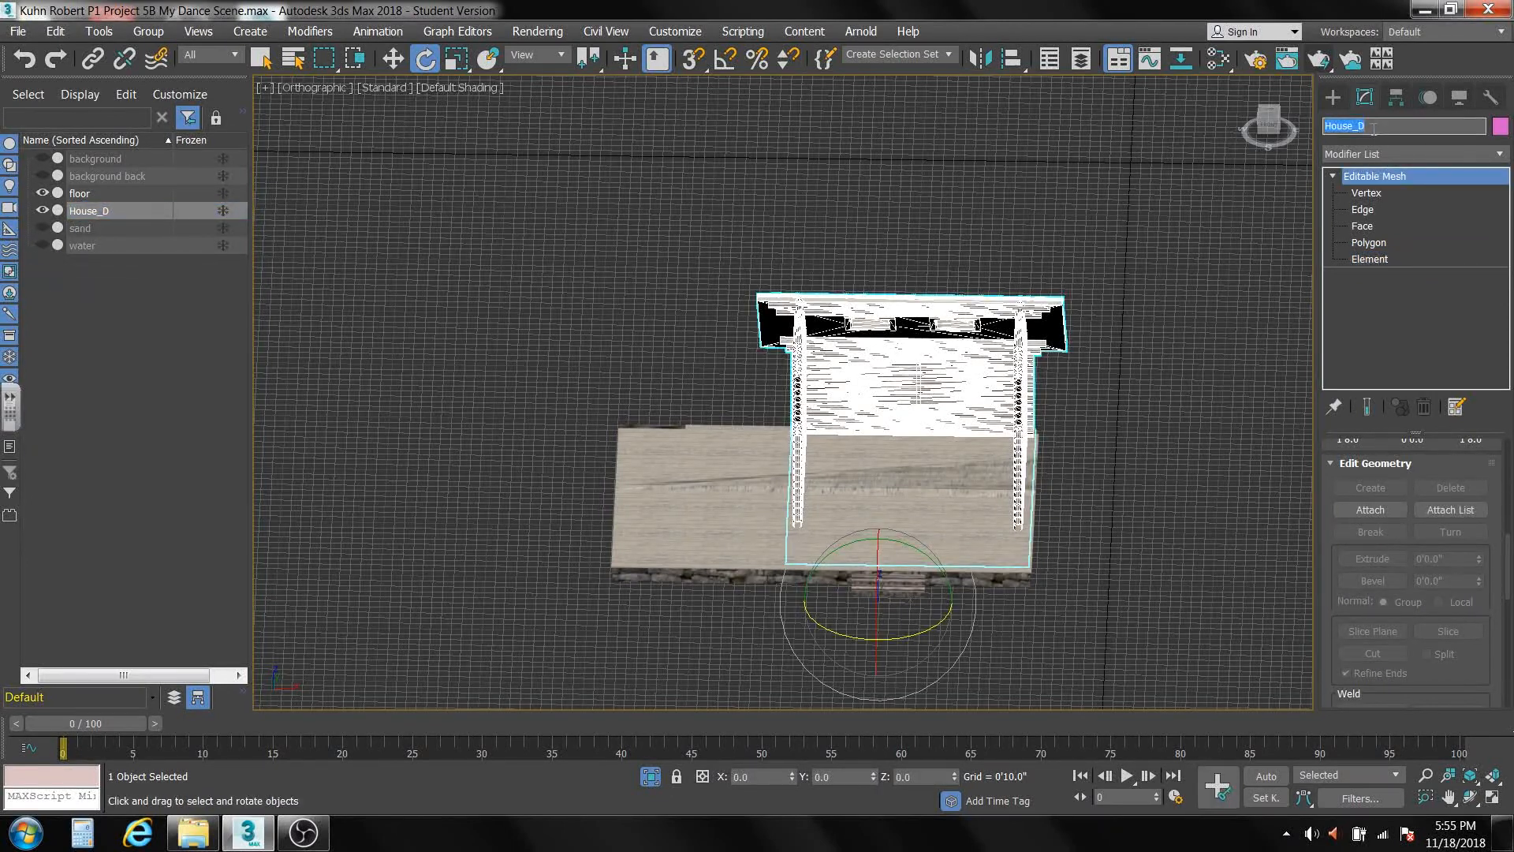
text(stage)
click(1170, 323)
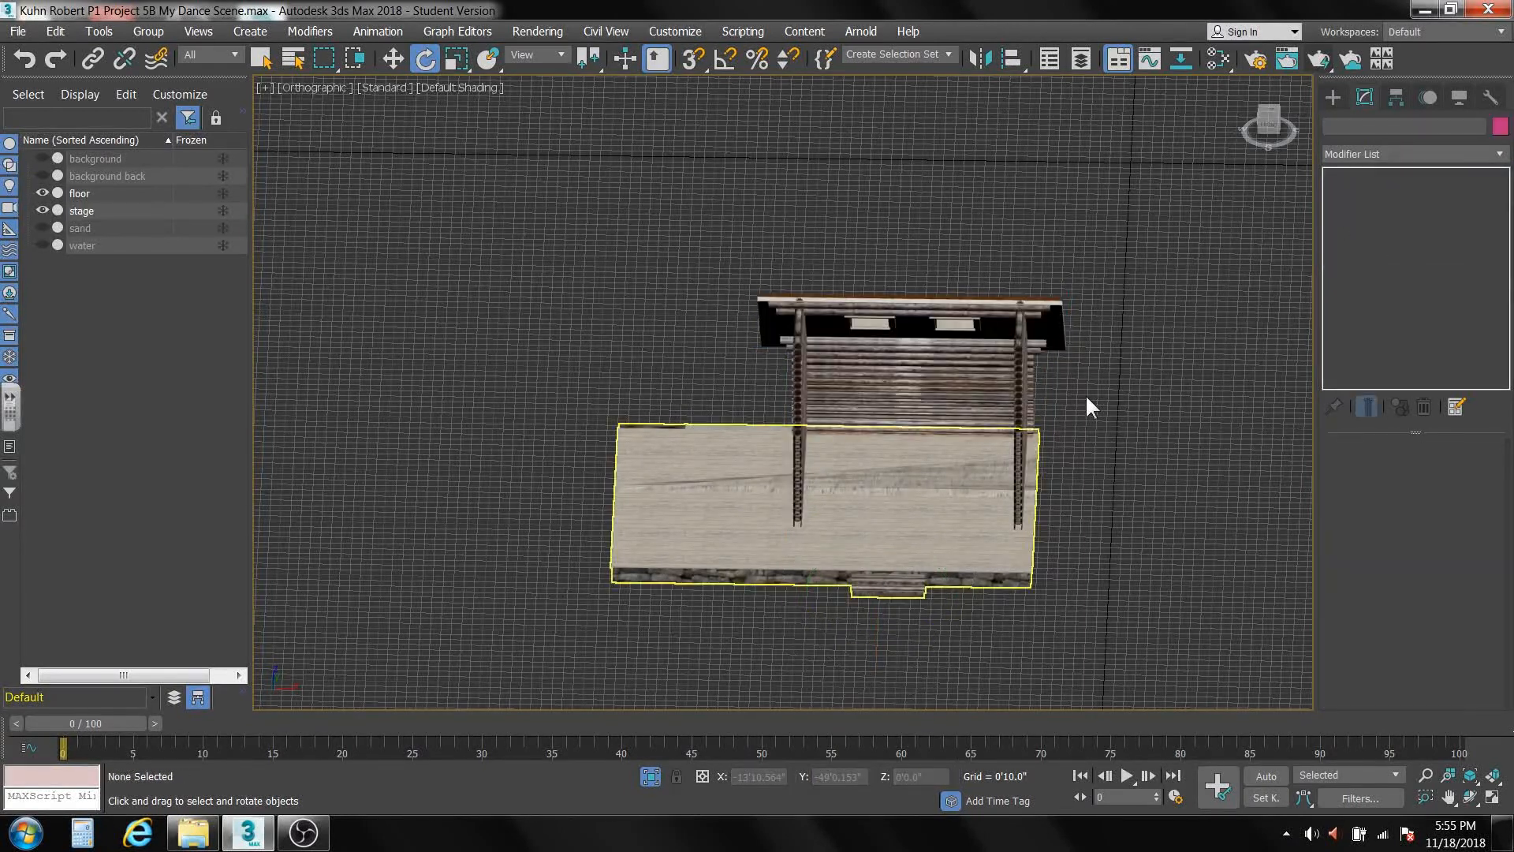
Turn on angle snap and rotate the floor object 90 degrees about the Z axis.
click(714, 530)
drag(846, 633, 984, 654)
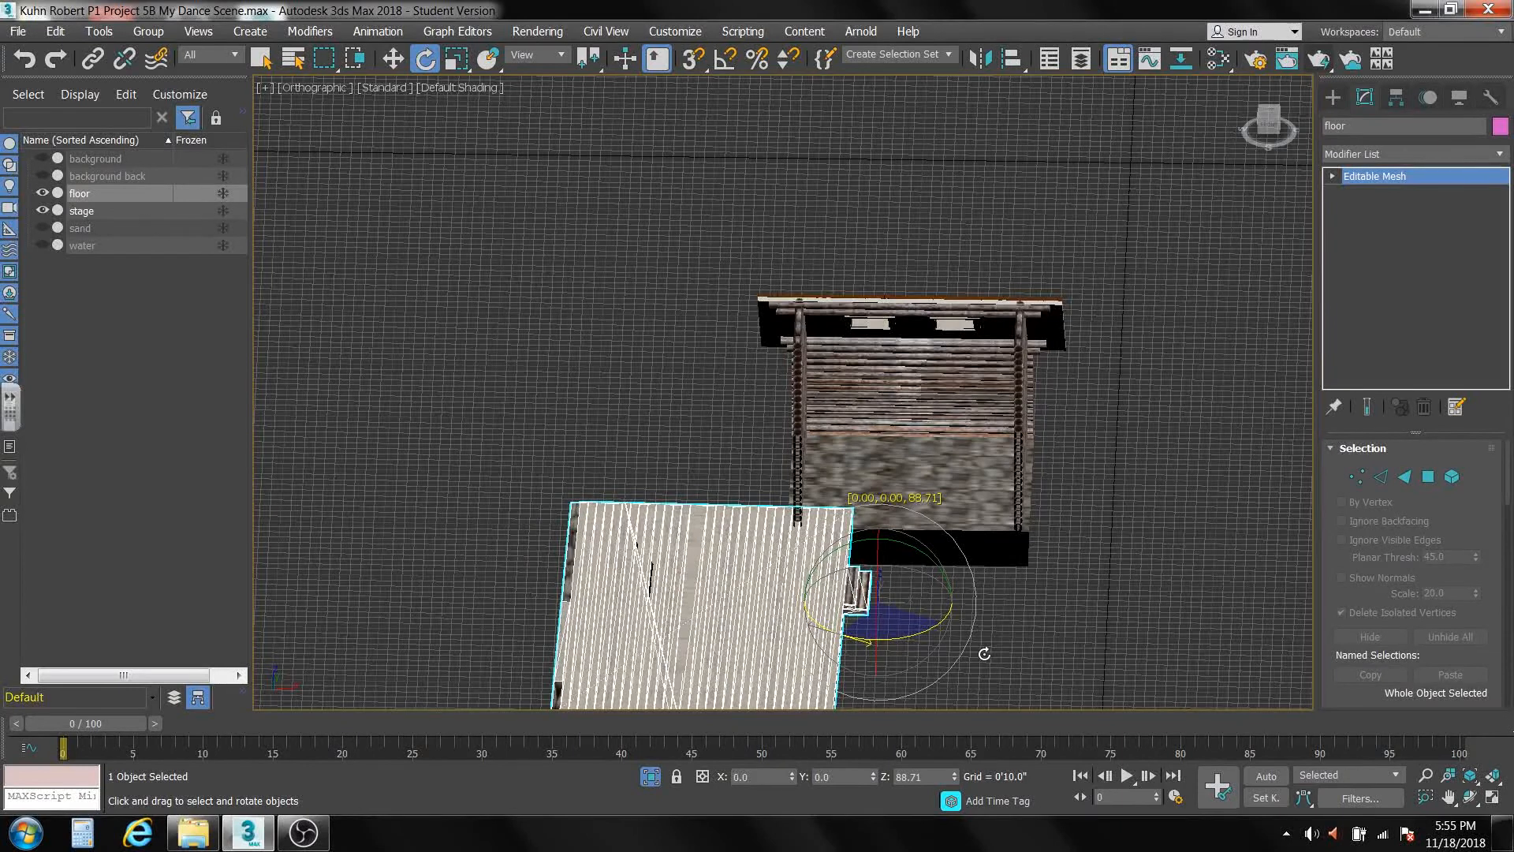
right_click(984, 653)
click(726, 60)
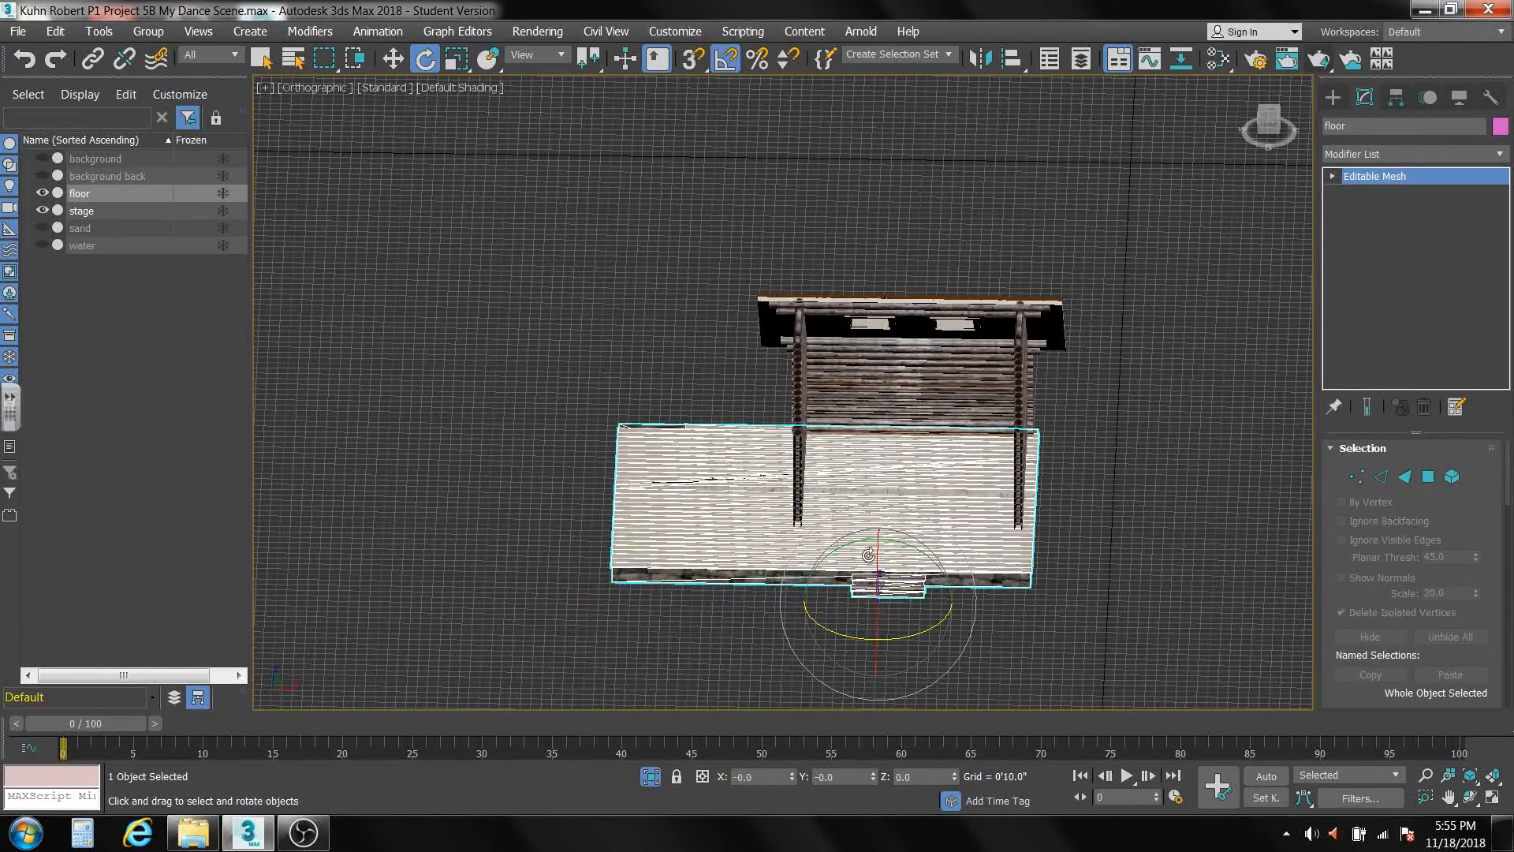
drag(861, 642, 928, 656)
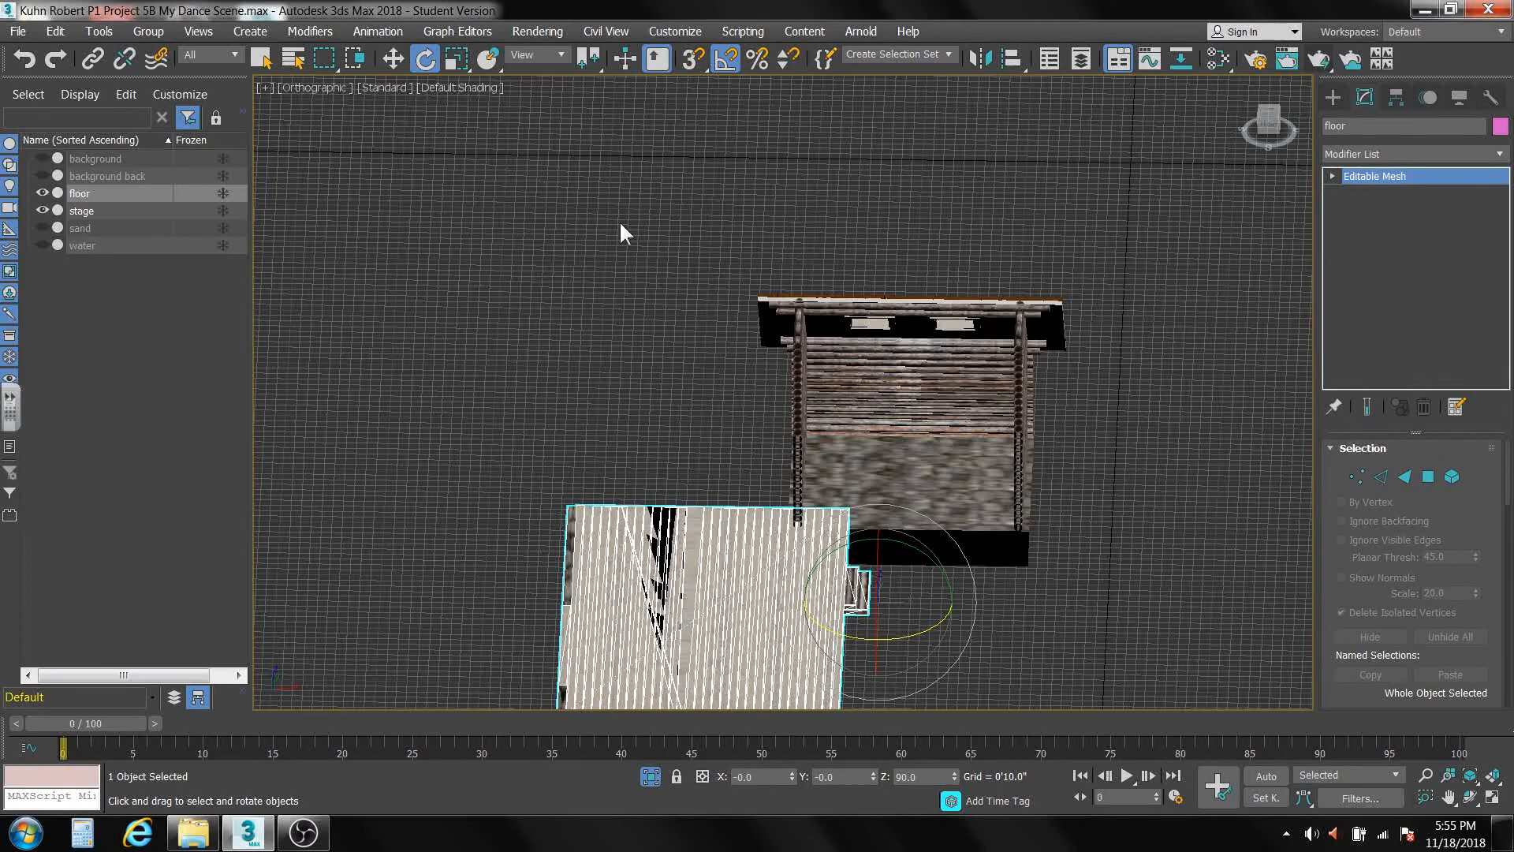
Move the floor about 15'4" along X and then back along Y so it sits beneath the house walls and roof.
click(393, 59)
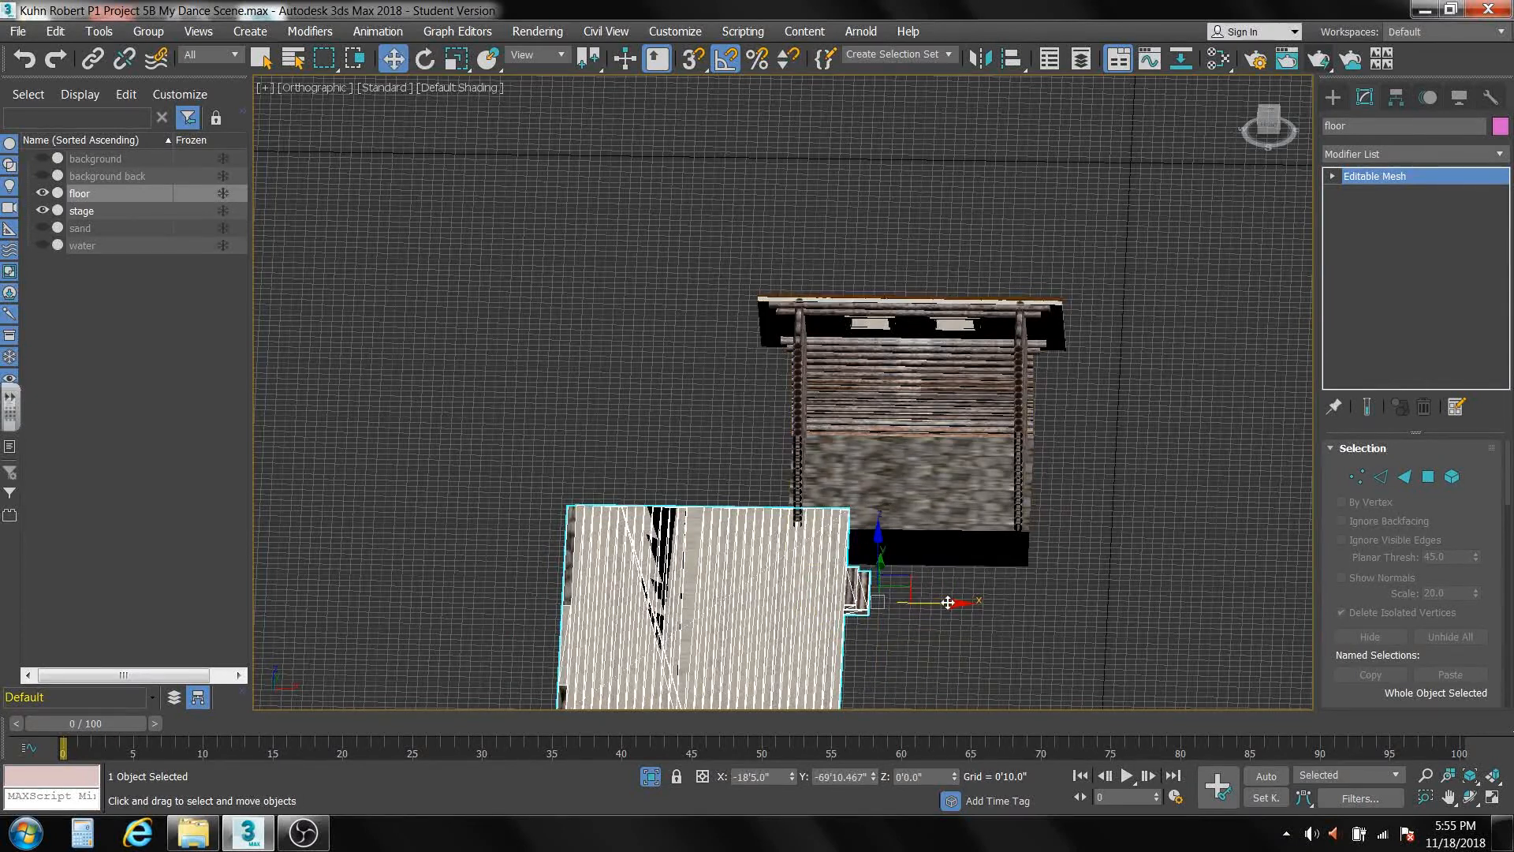
drag(948, 603, 1139, 634)
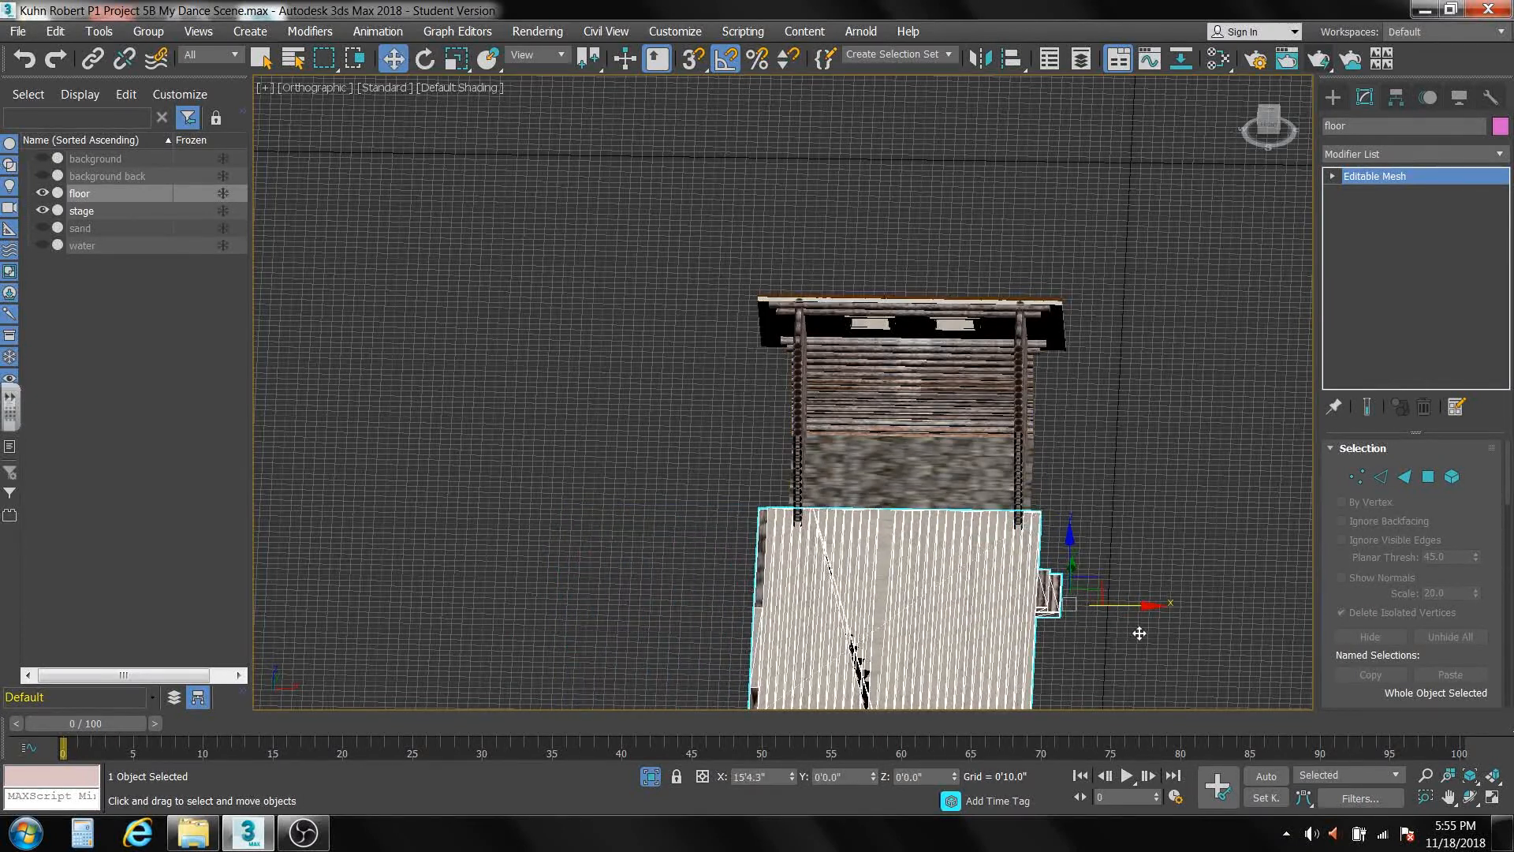
key(t)
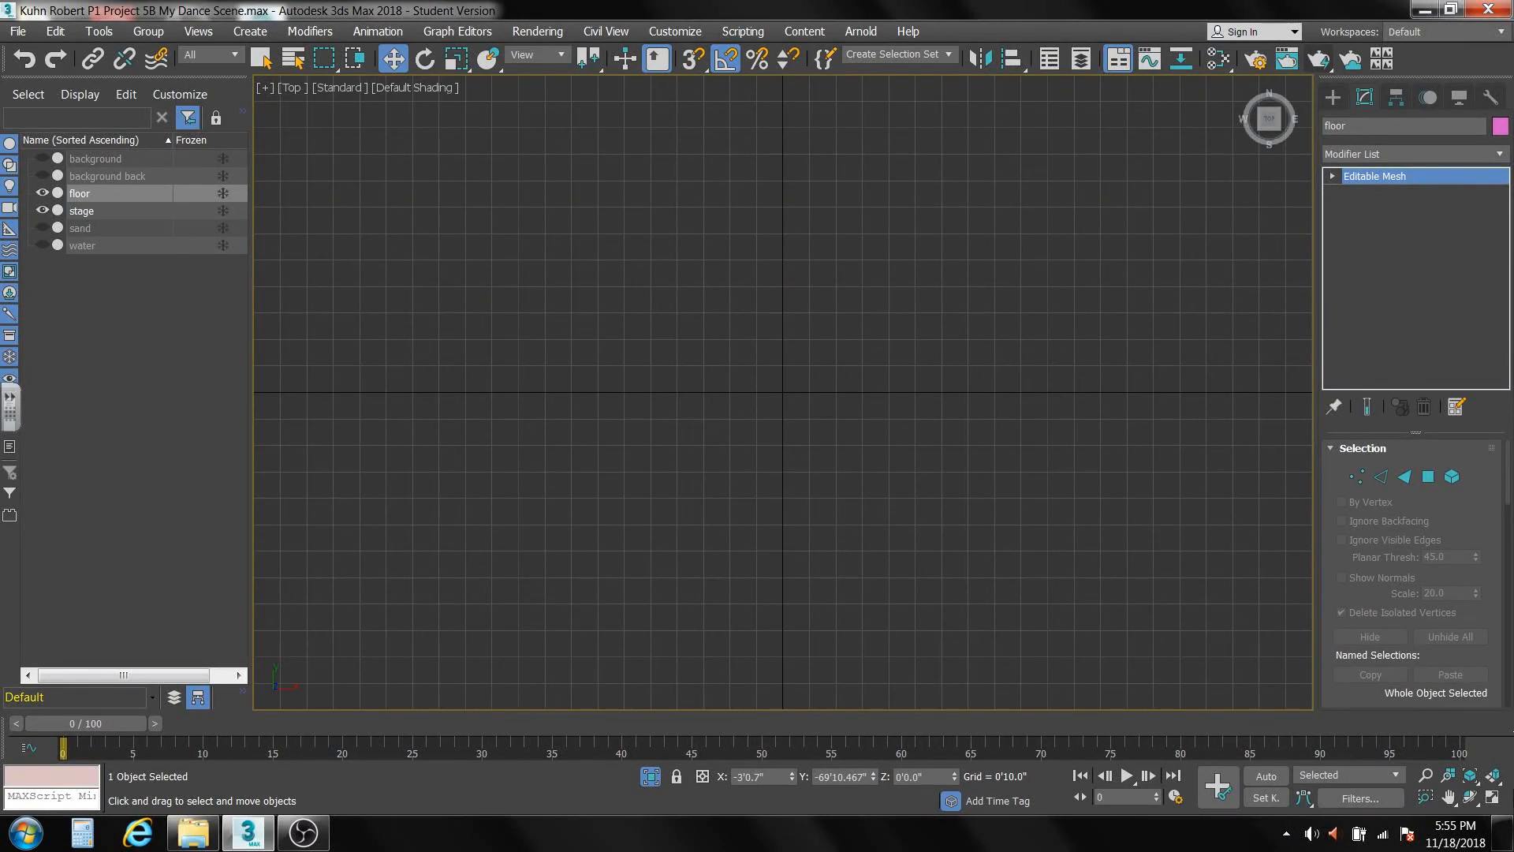
click(1493, 775)
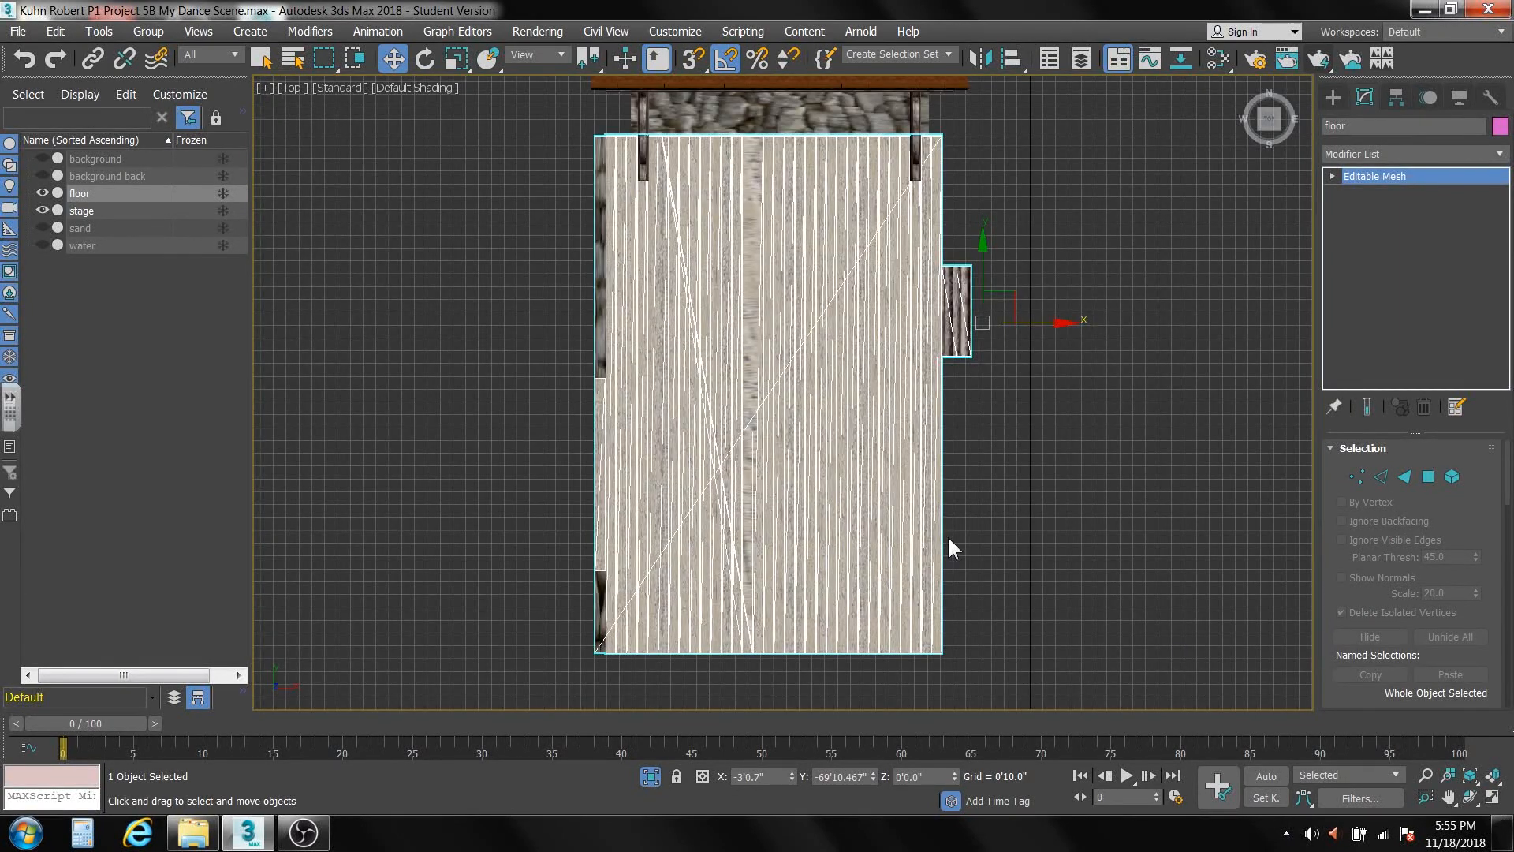
middle_drag(950, 541, 944, 565)
scroll(944, 565, down, 3)
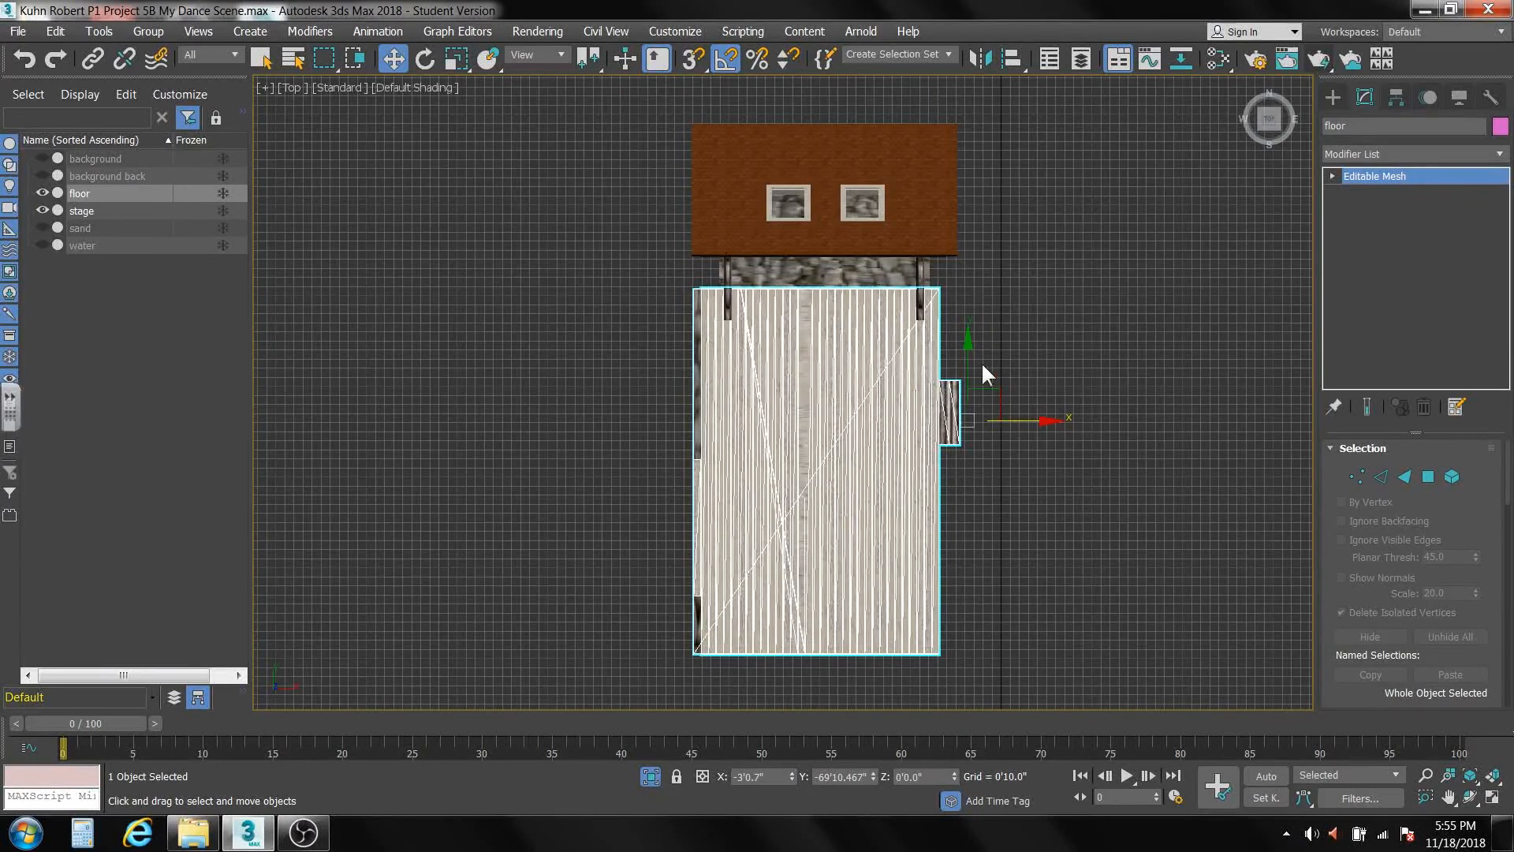
drag(966, 343, 964, 199)
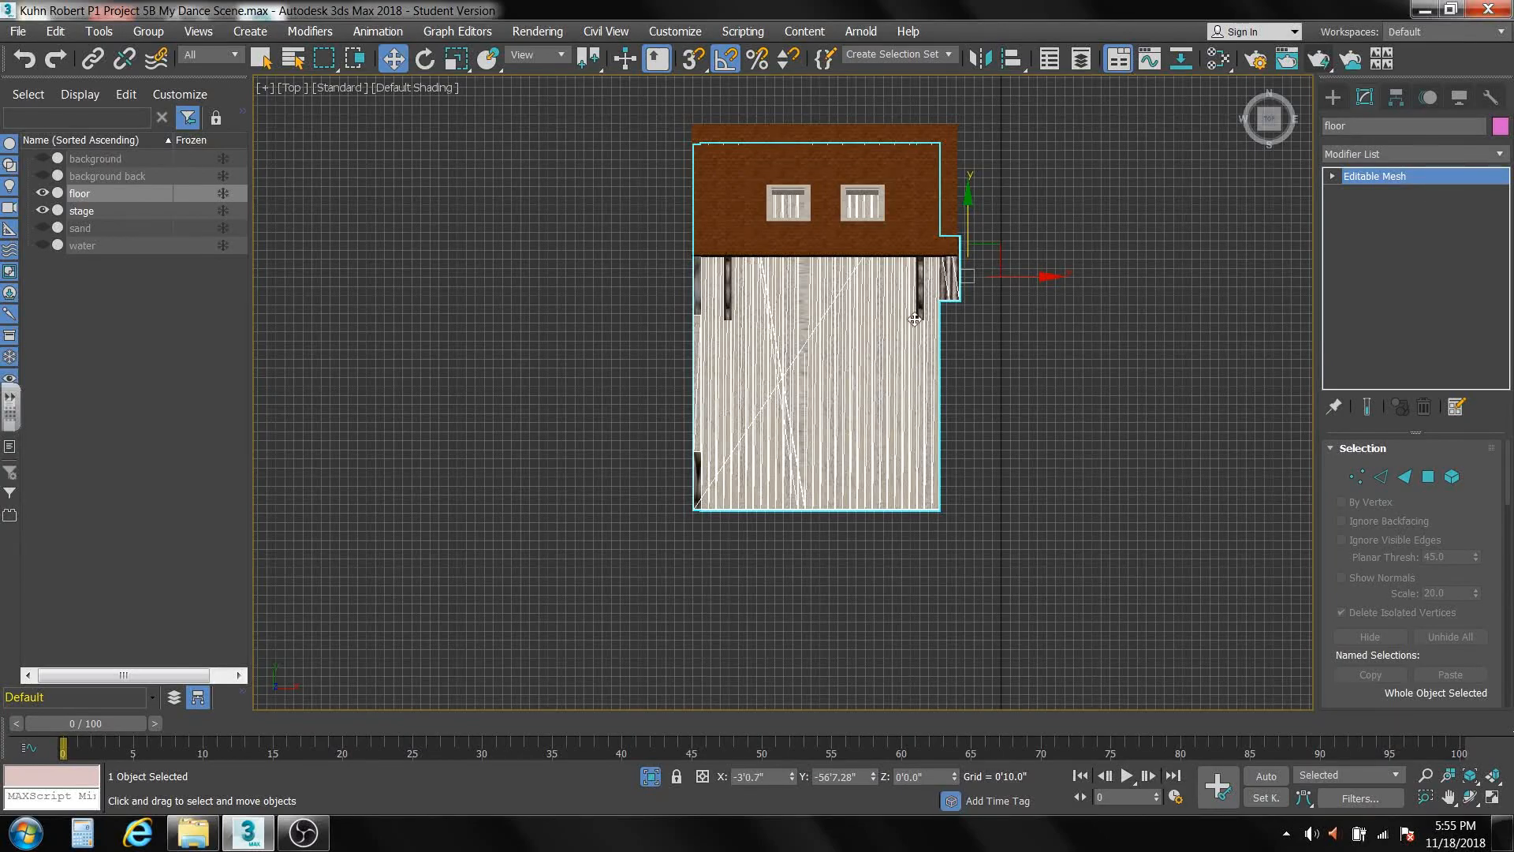
Nudge the floor about 1' further along Y toward the back wall and check its fit from an angle.
alt+middle_drag(761, 448, 660, 344)
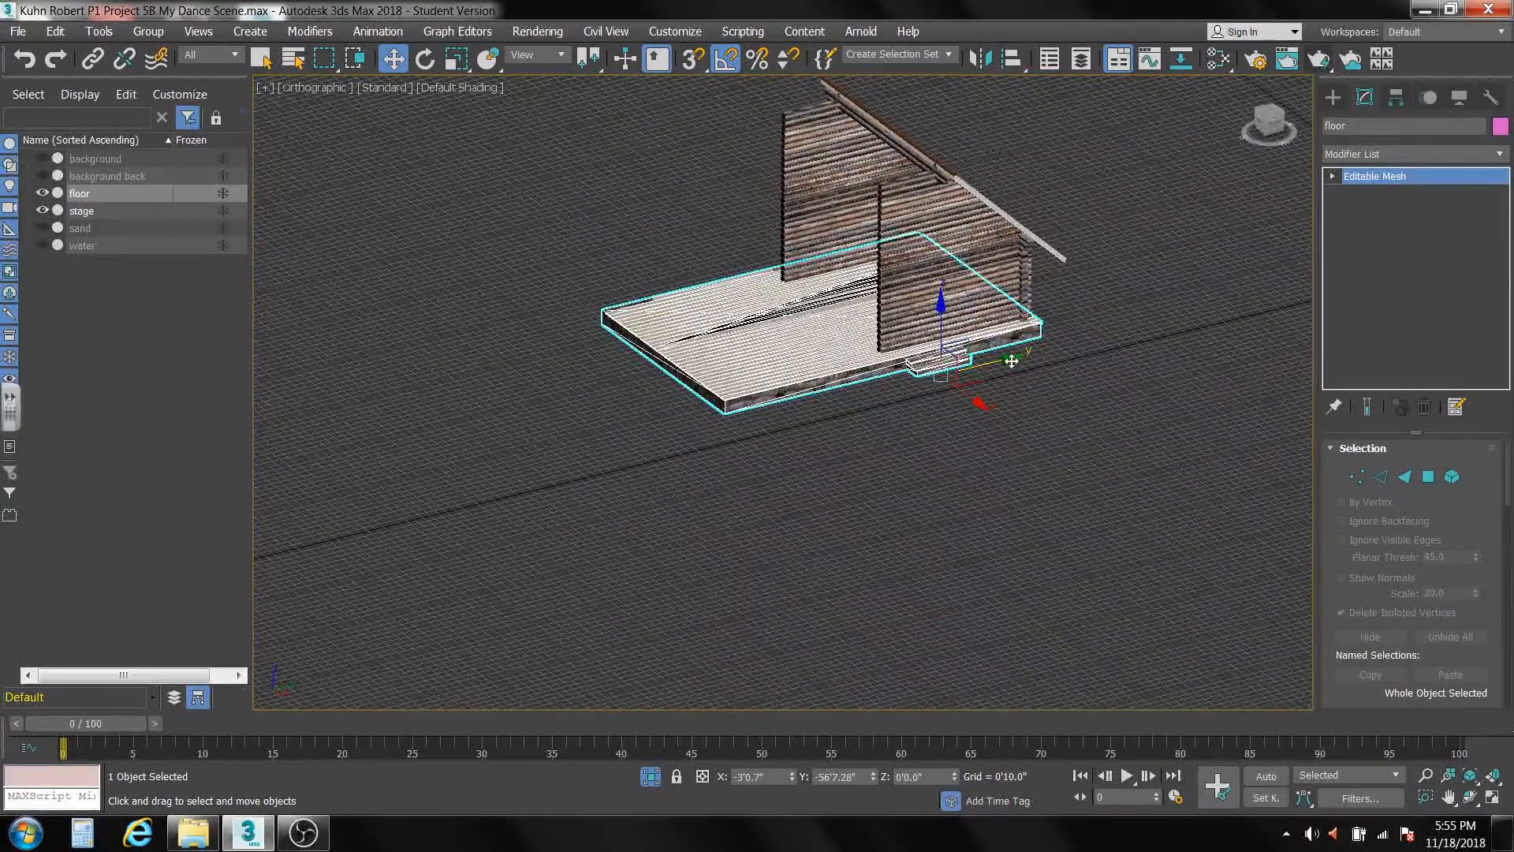
drag(1011, 360, 1021, 358)
mouse_move(919, 375)
alt+middle_down()
mouse_move(947, 385)
mouse_move(947, 372)
alt+middle_up()
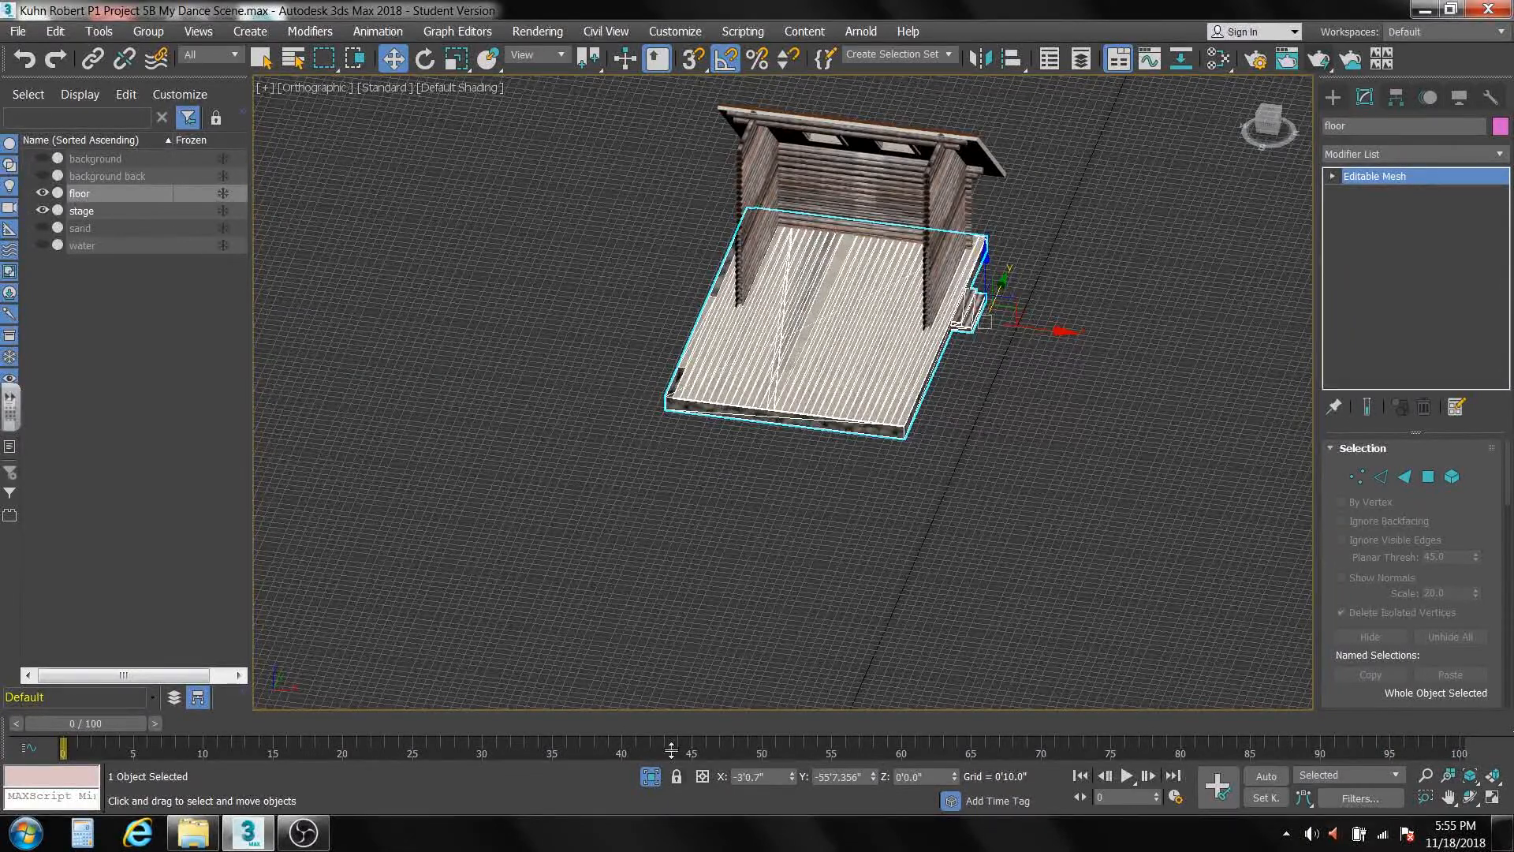
End isolation to bring back the rest of the scene, and attach the floor to the stage object.
click(651, 775)
middle_drag(776, 538, 733, 631)
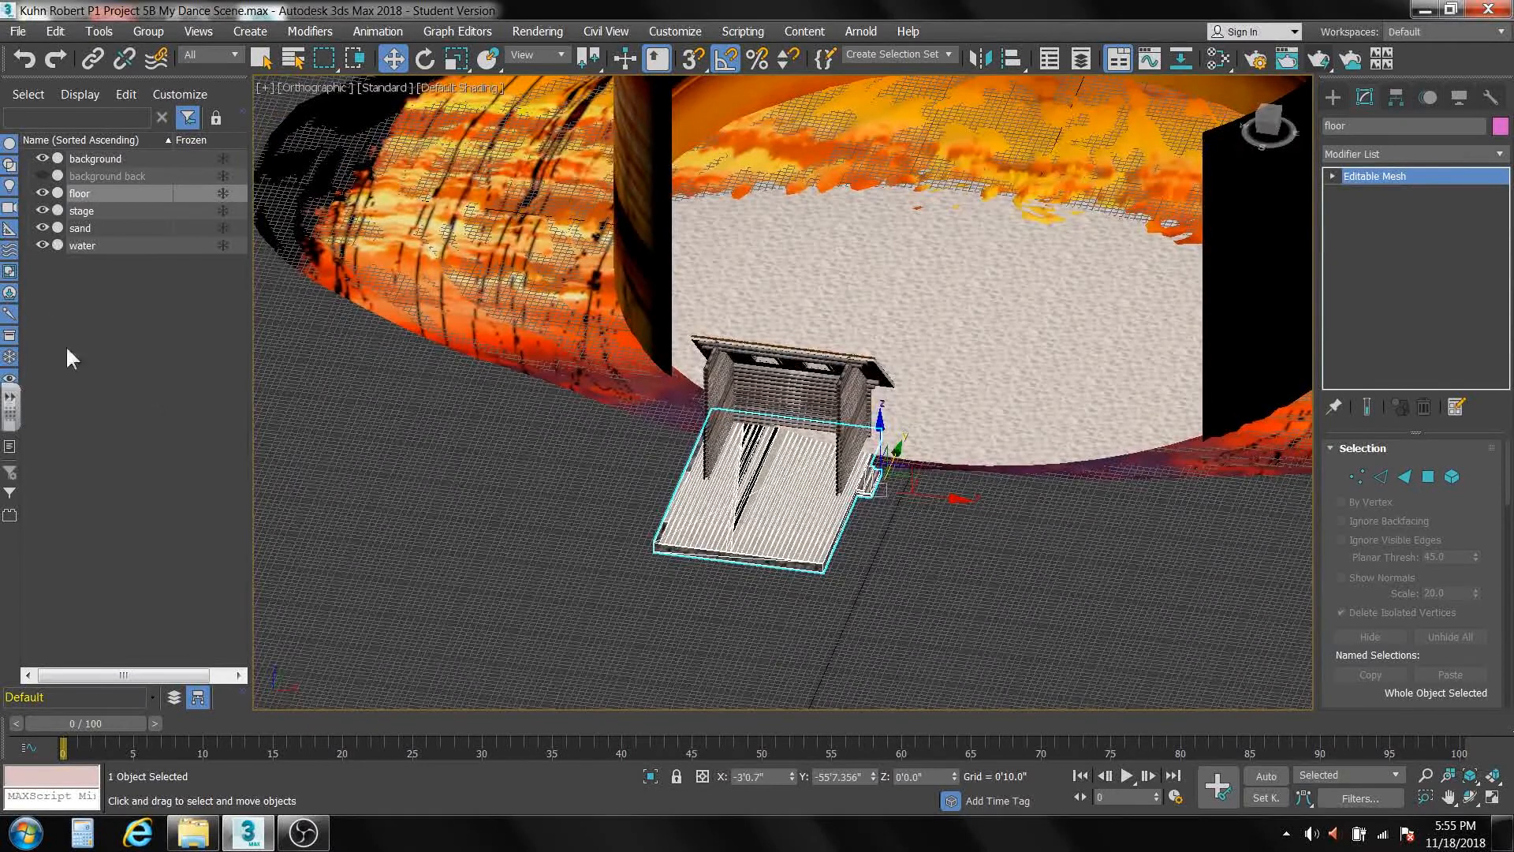
click(82, 211)
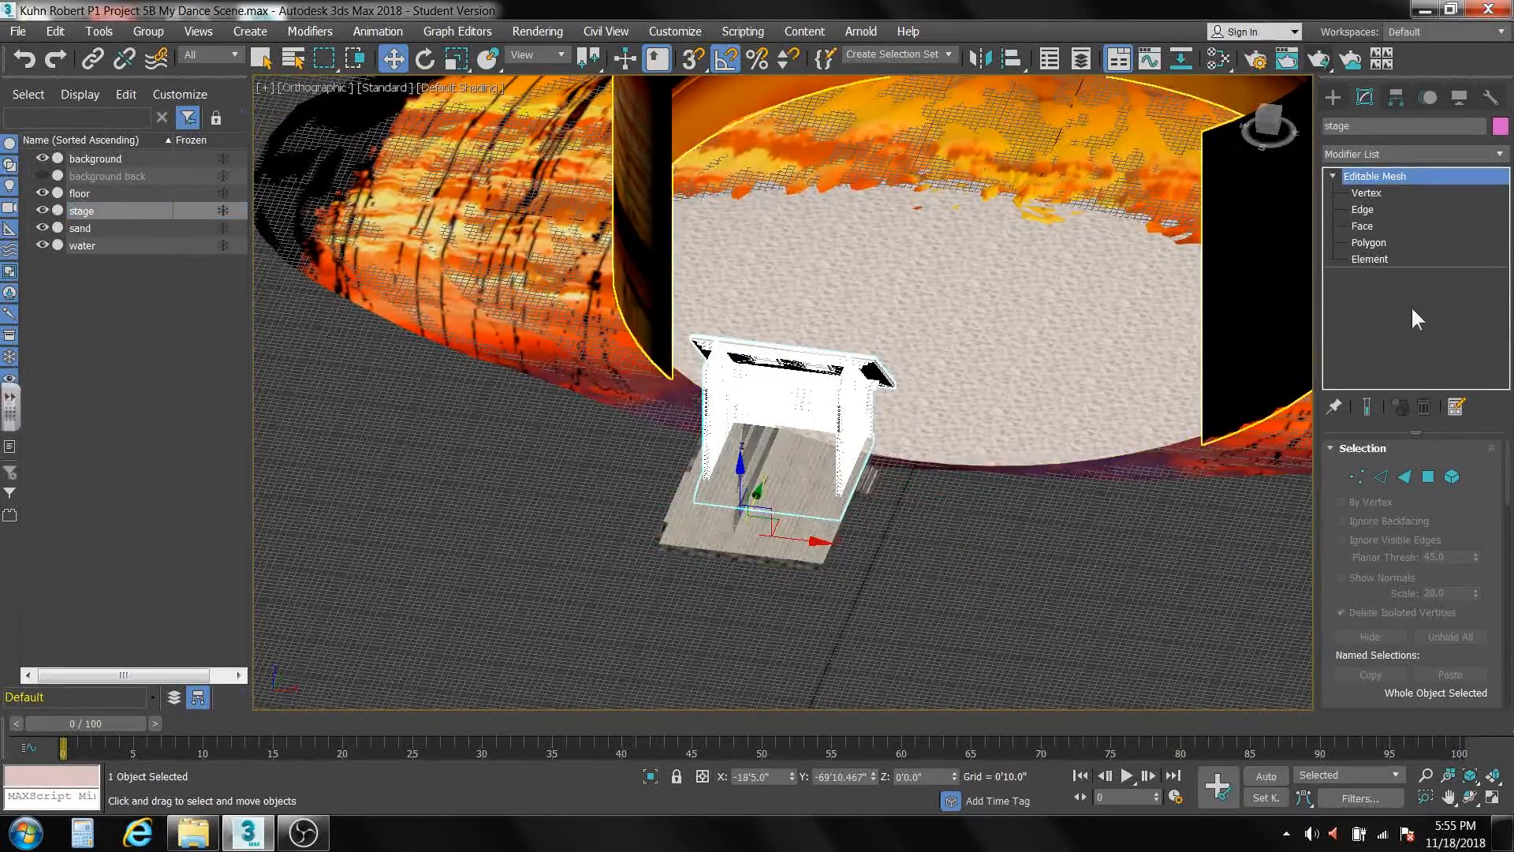
drag(1508, 494, 1506, 583)
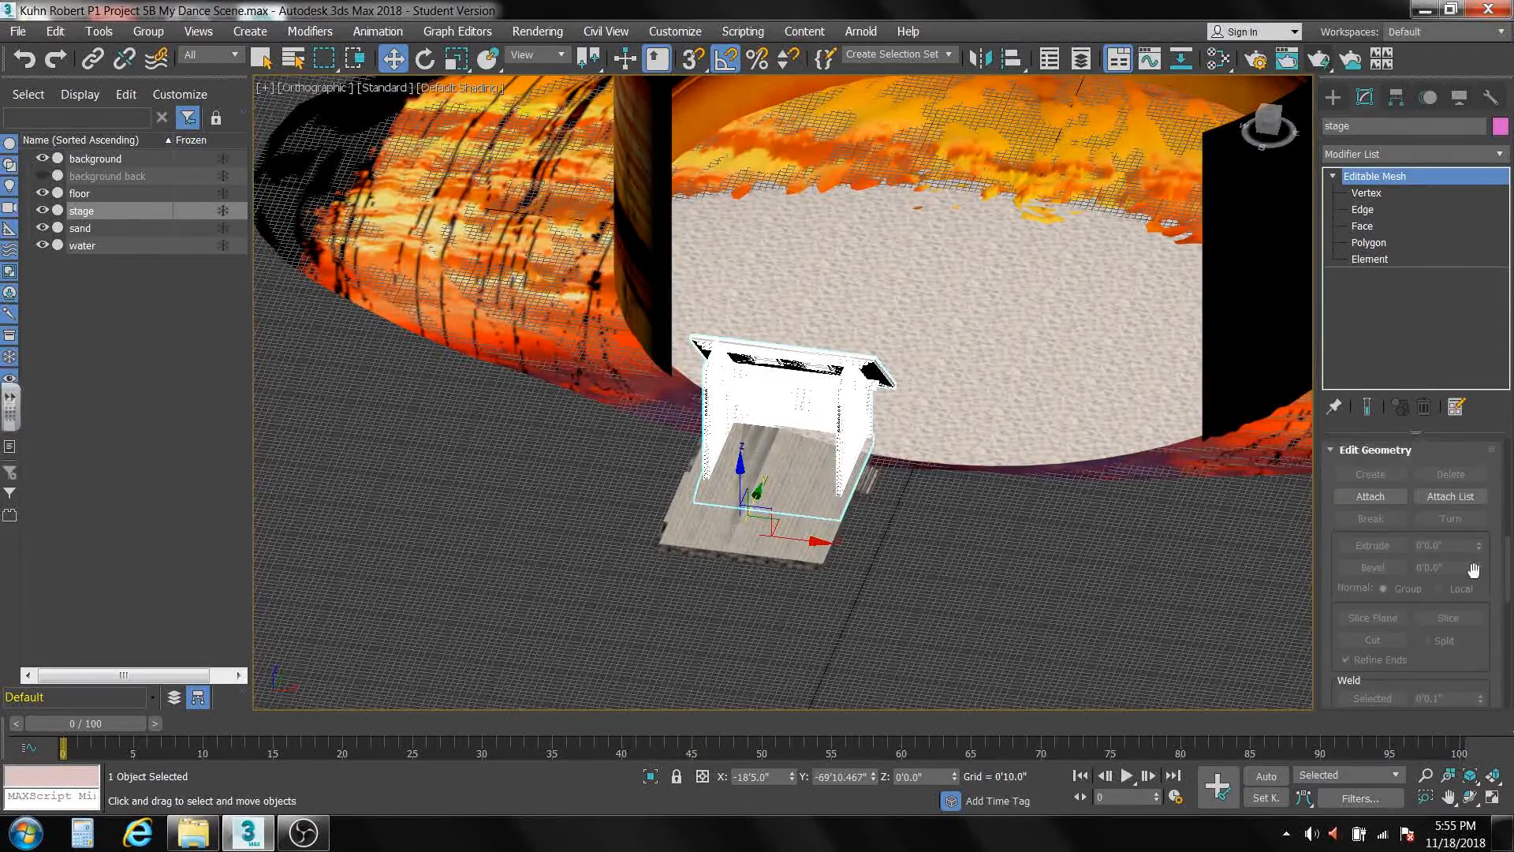
click(1368, 497)
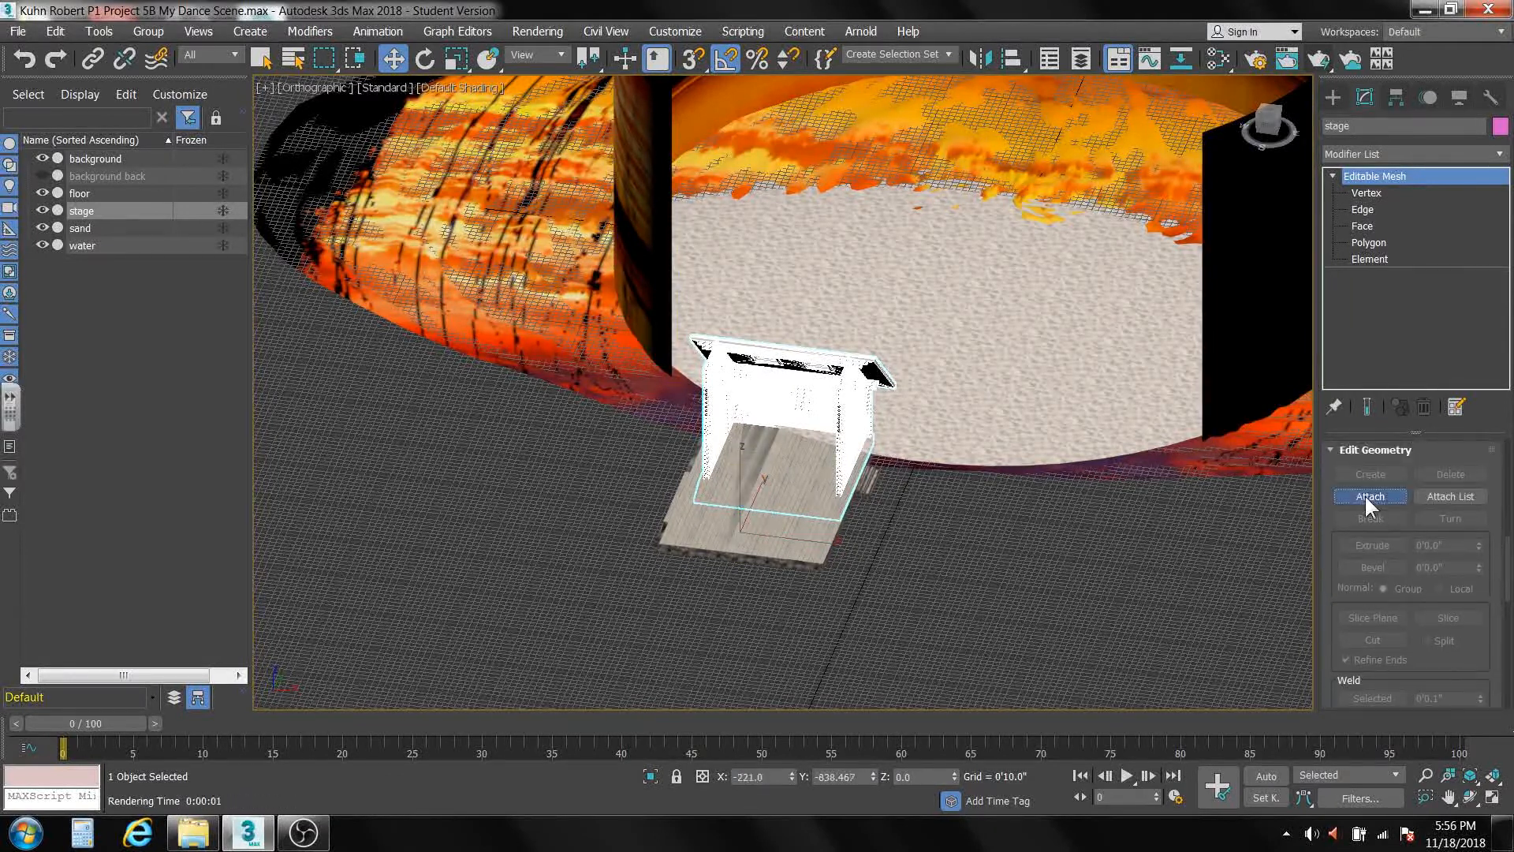
click(770, 533)
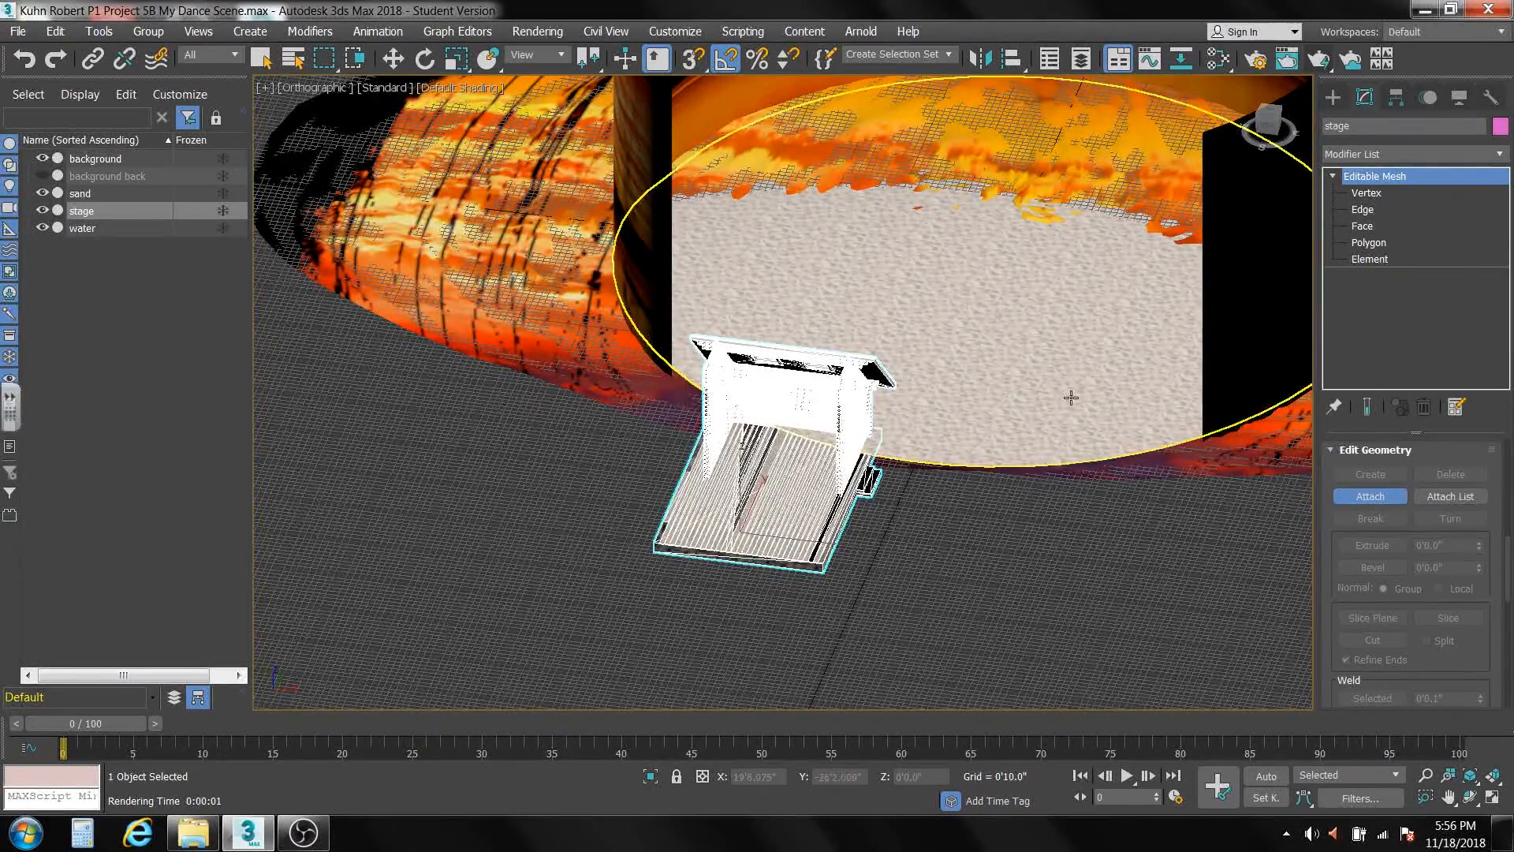
click(1357, 500)
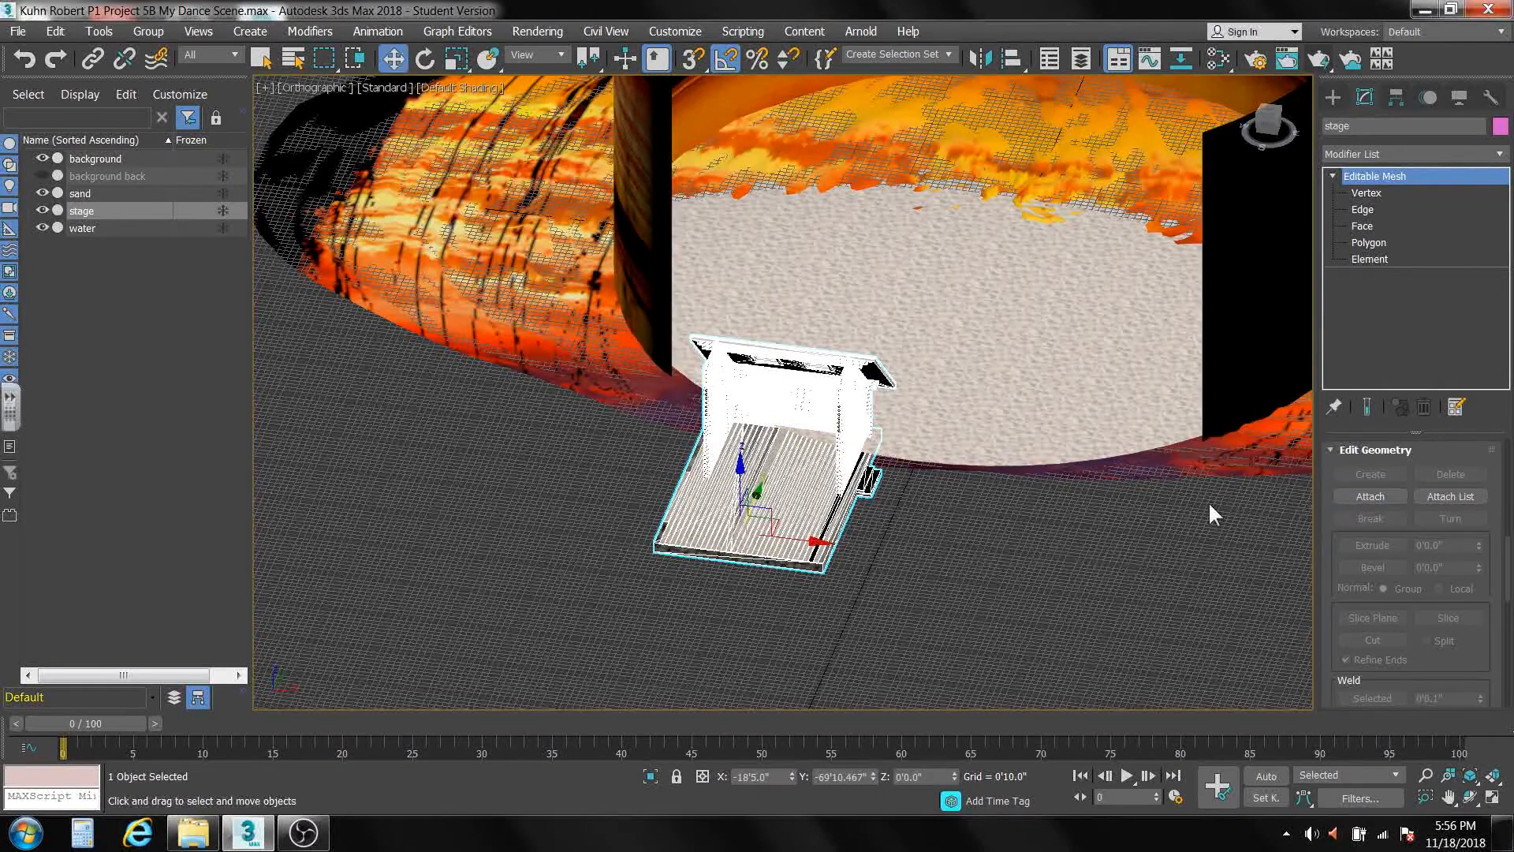
Move the stage in the XY plane onto the sand area, to about X -13'0", Y -22'4".
drag(776, 521, 899, 338)
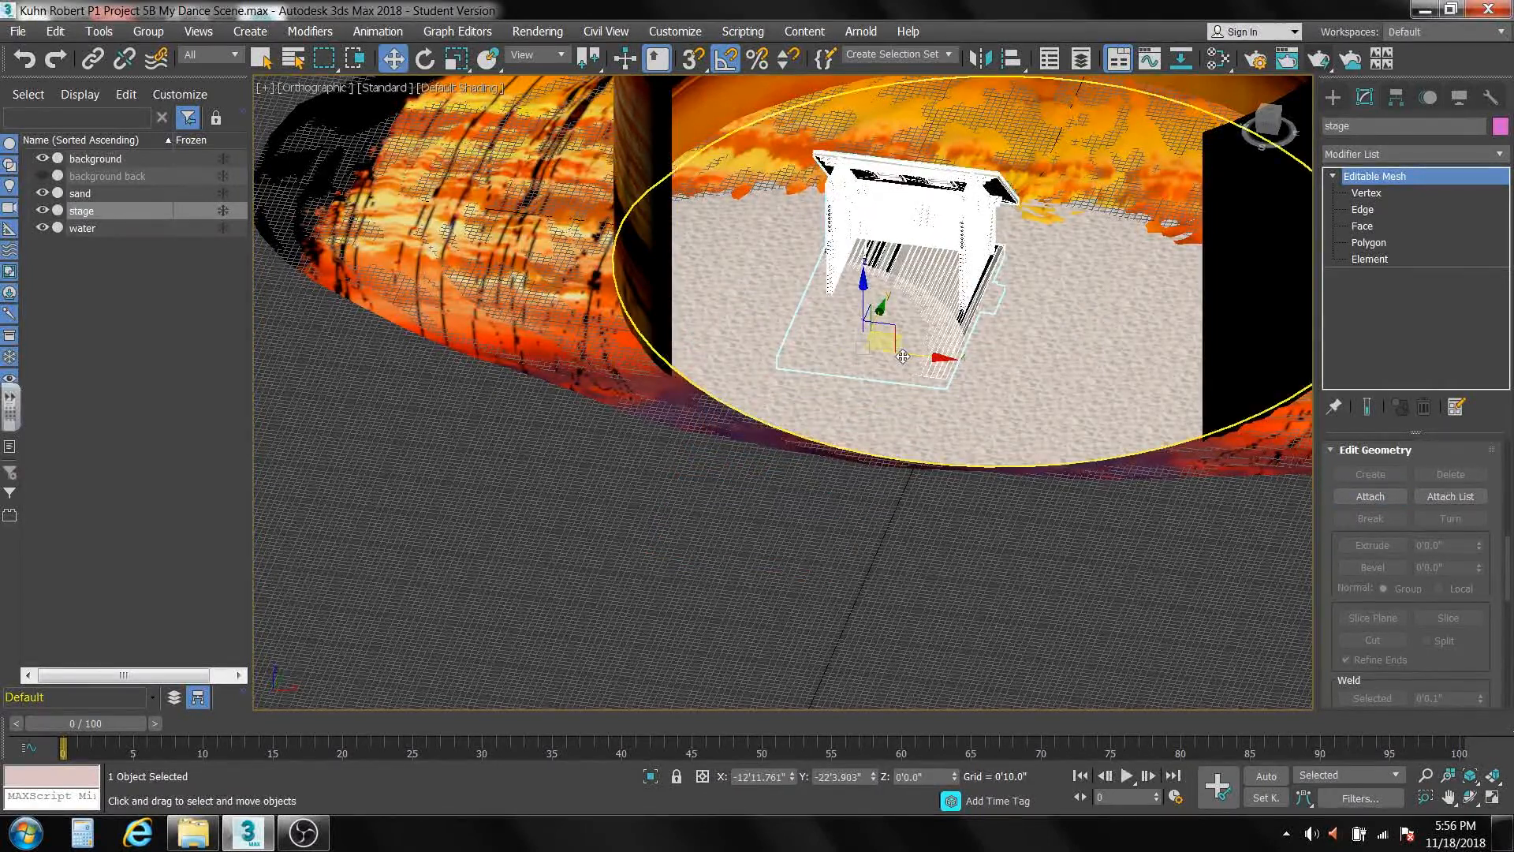
Rotate the stage about its vertical axis so its open side faces the front of the sand.
alt+middle_drag(893, 440, 821, 456)
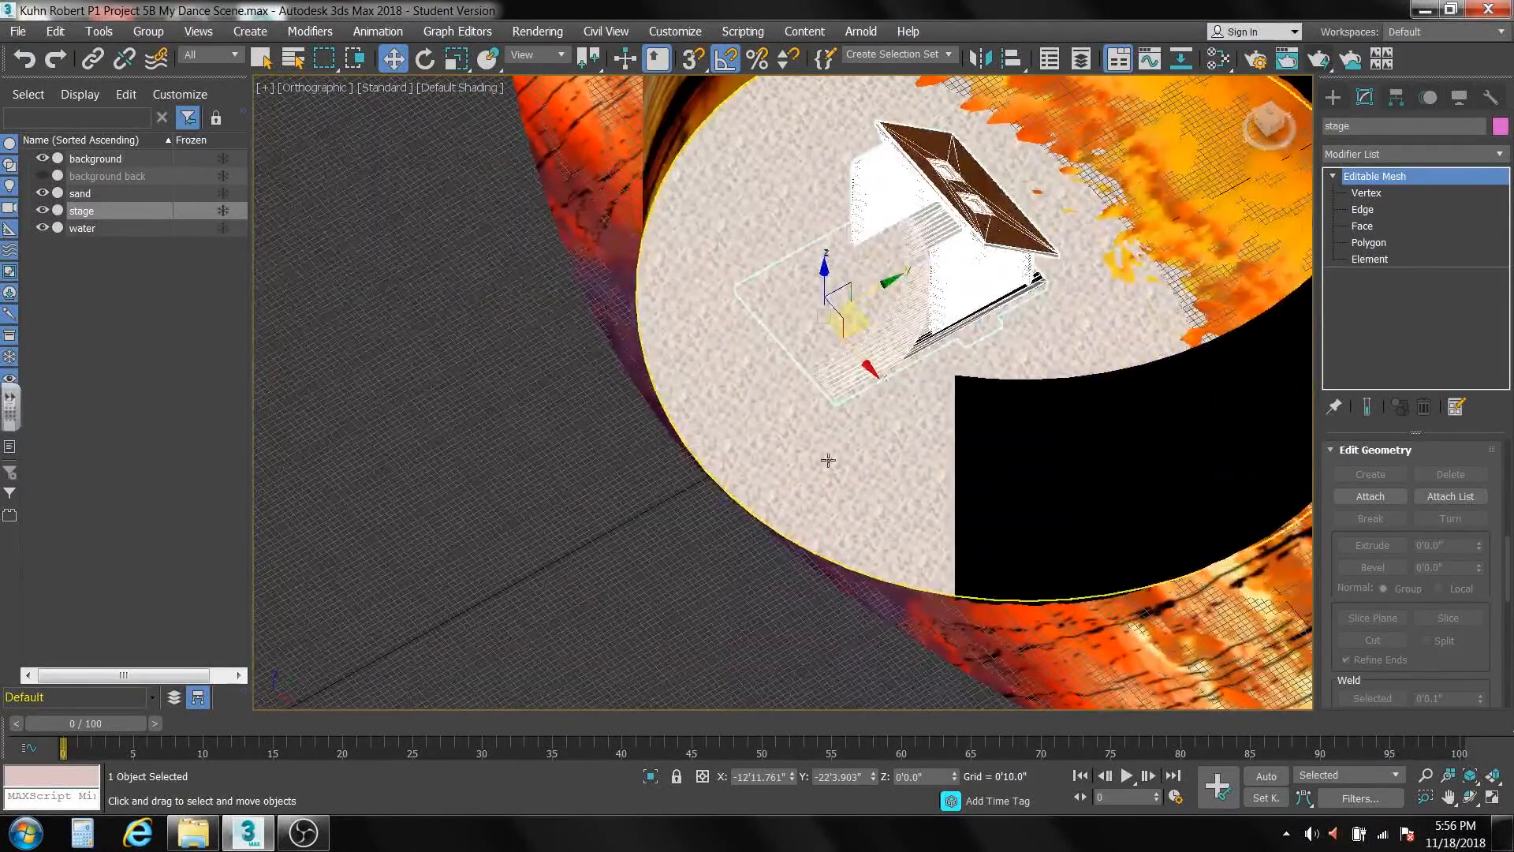
click(425, 58)
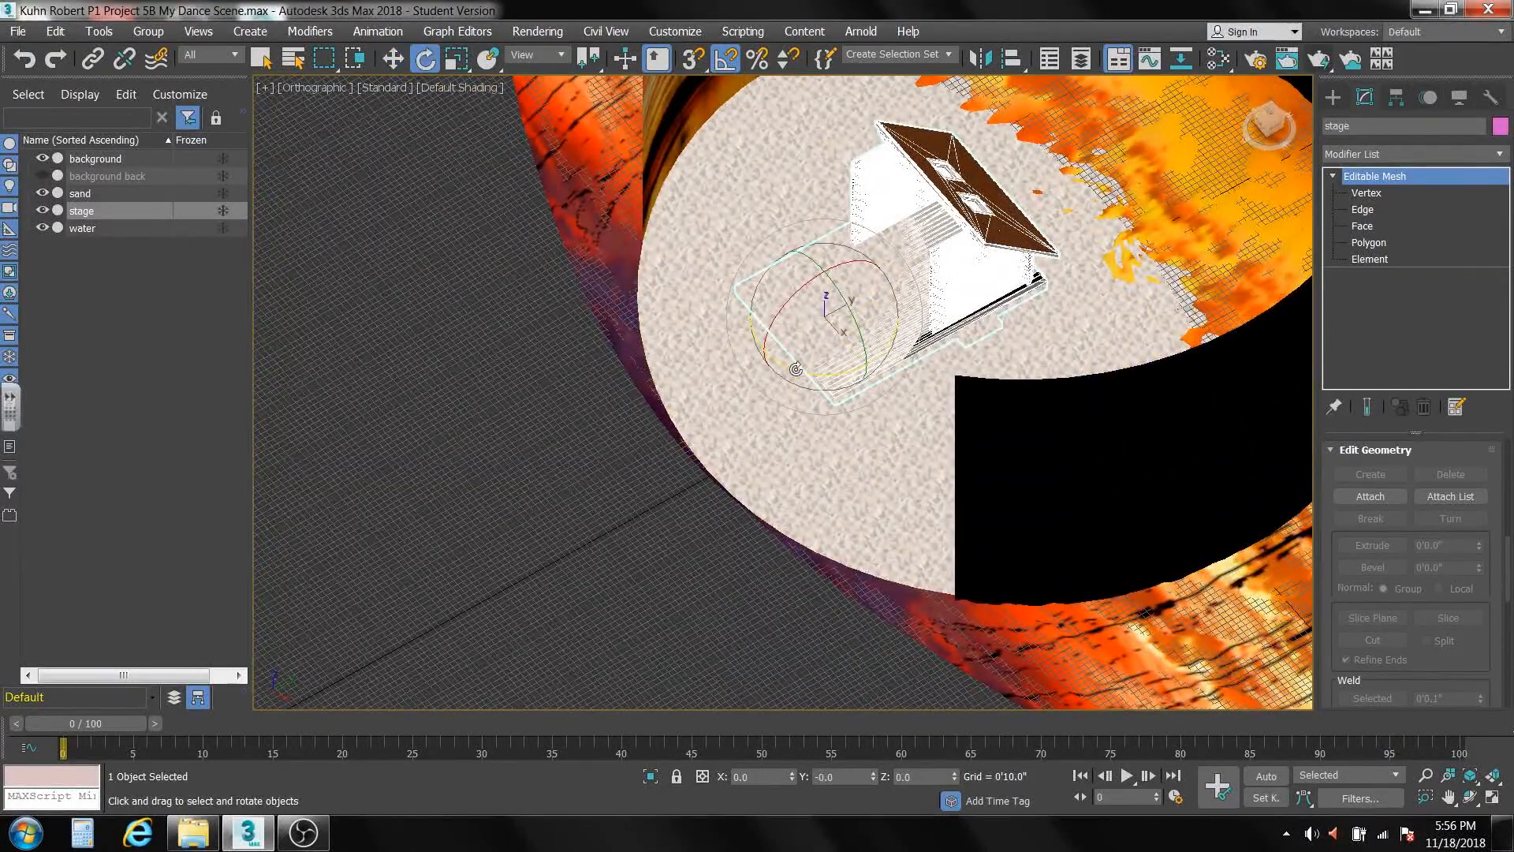
drag(800, 371, 869, 386)
Raise the stage along Z to about 1'7" so its floor platform stands above the sand.
click(393, 59)
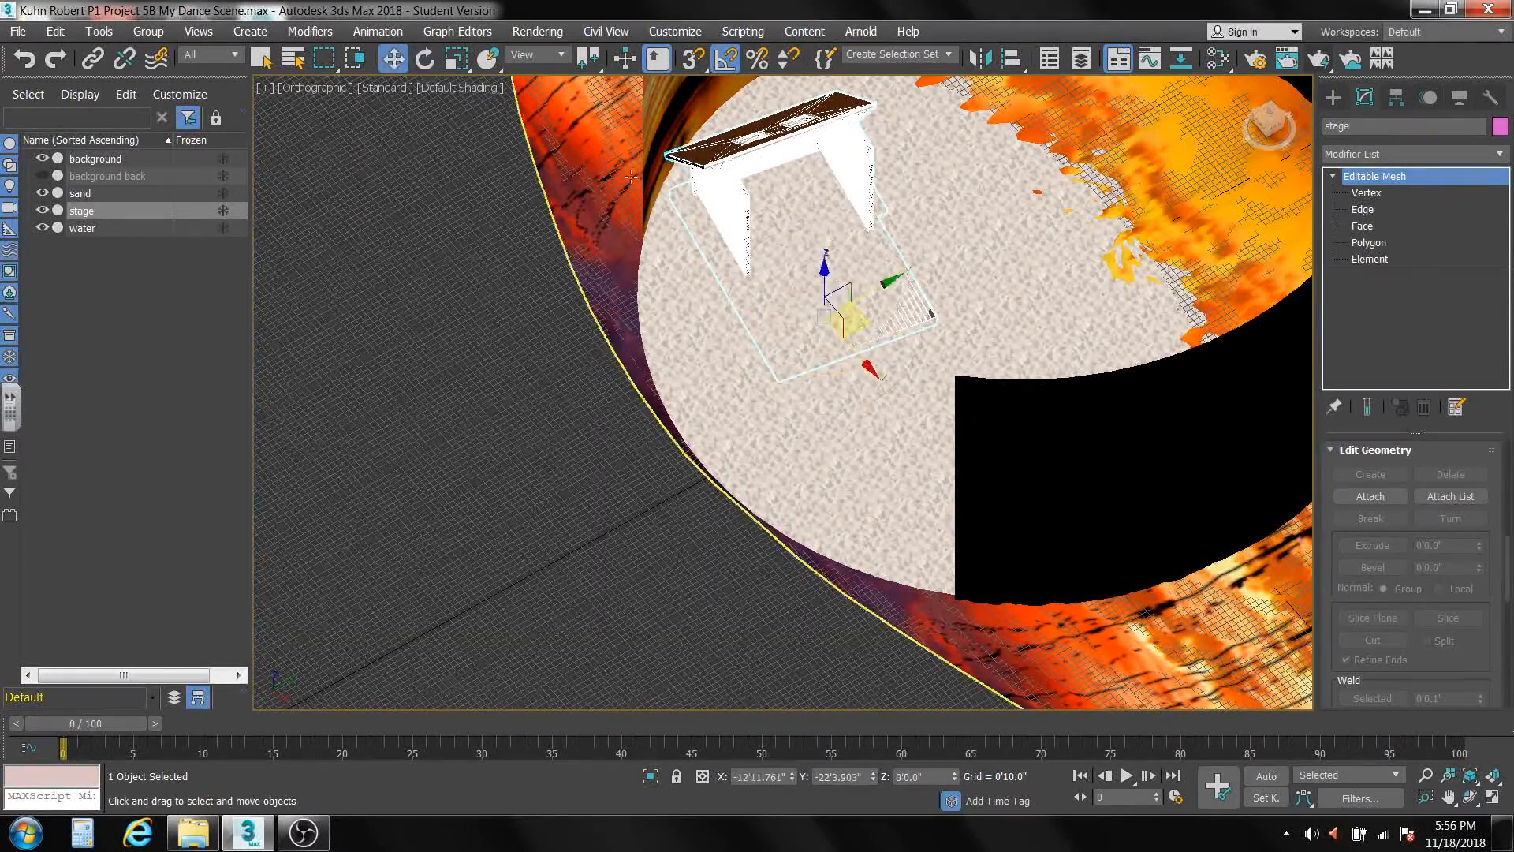
drag(823, 270, 829, 341)
alt+middle_drag(828, 340, 856, 273)
scroll(867, 247, down, 1)
scroll(866, 247, up, 1)
scroll(856, 273, down, 1)
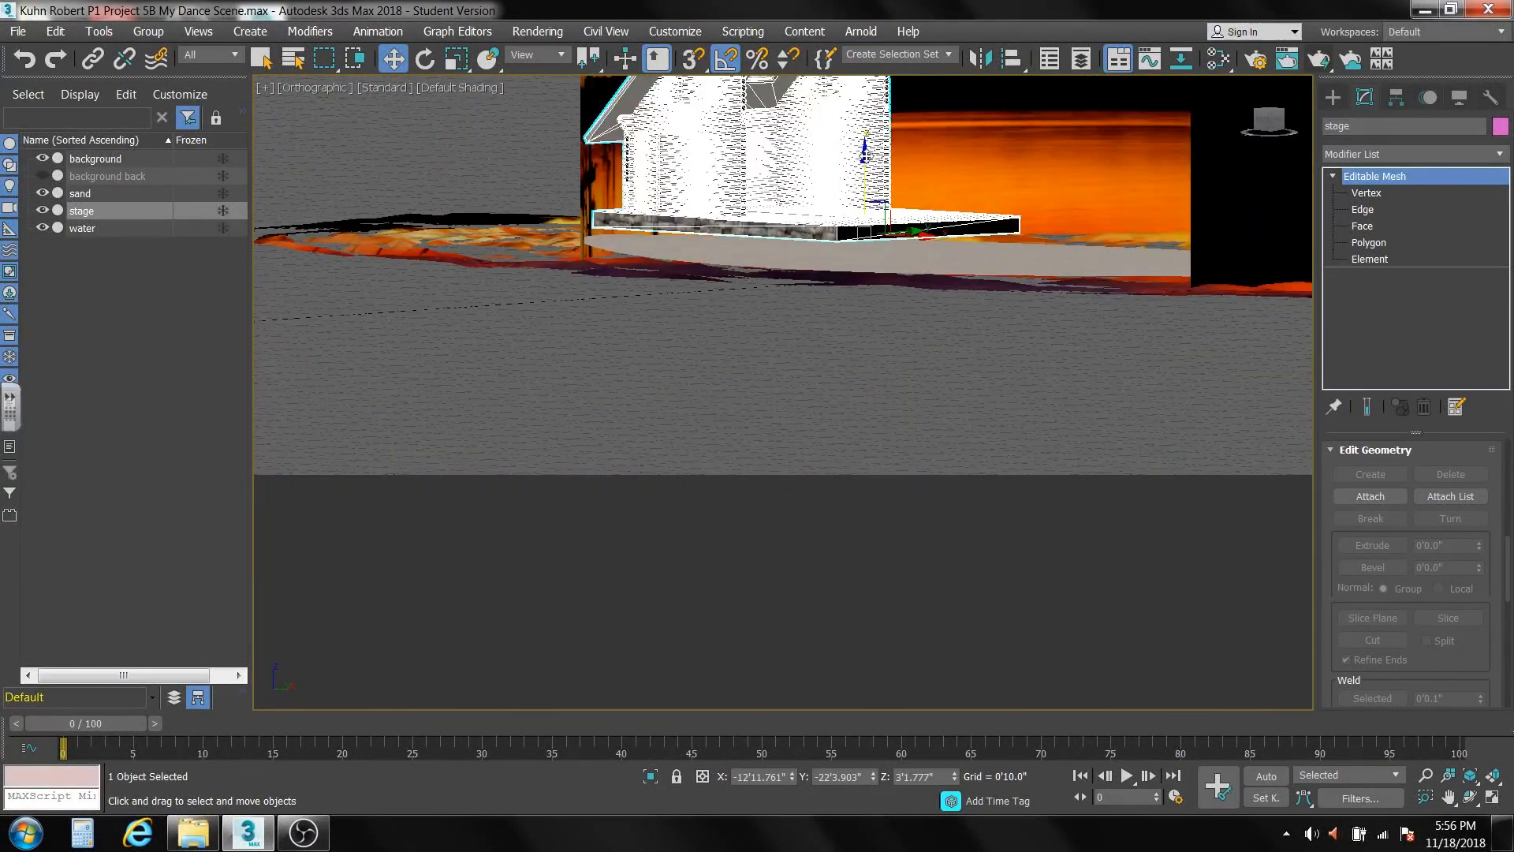
drag(865, 152, 863, 173)
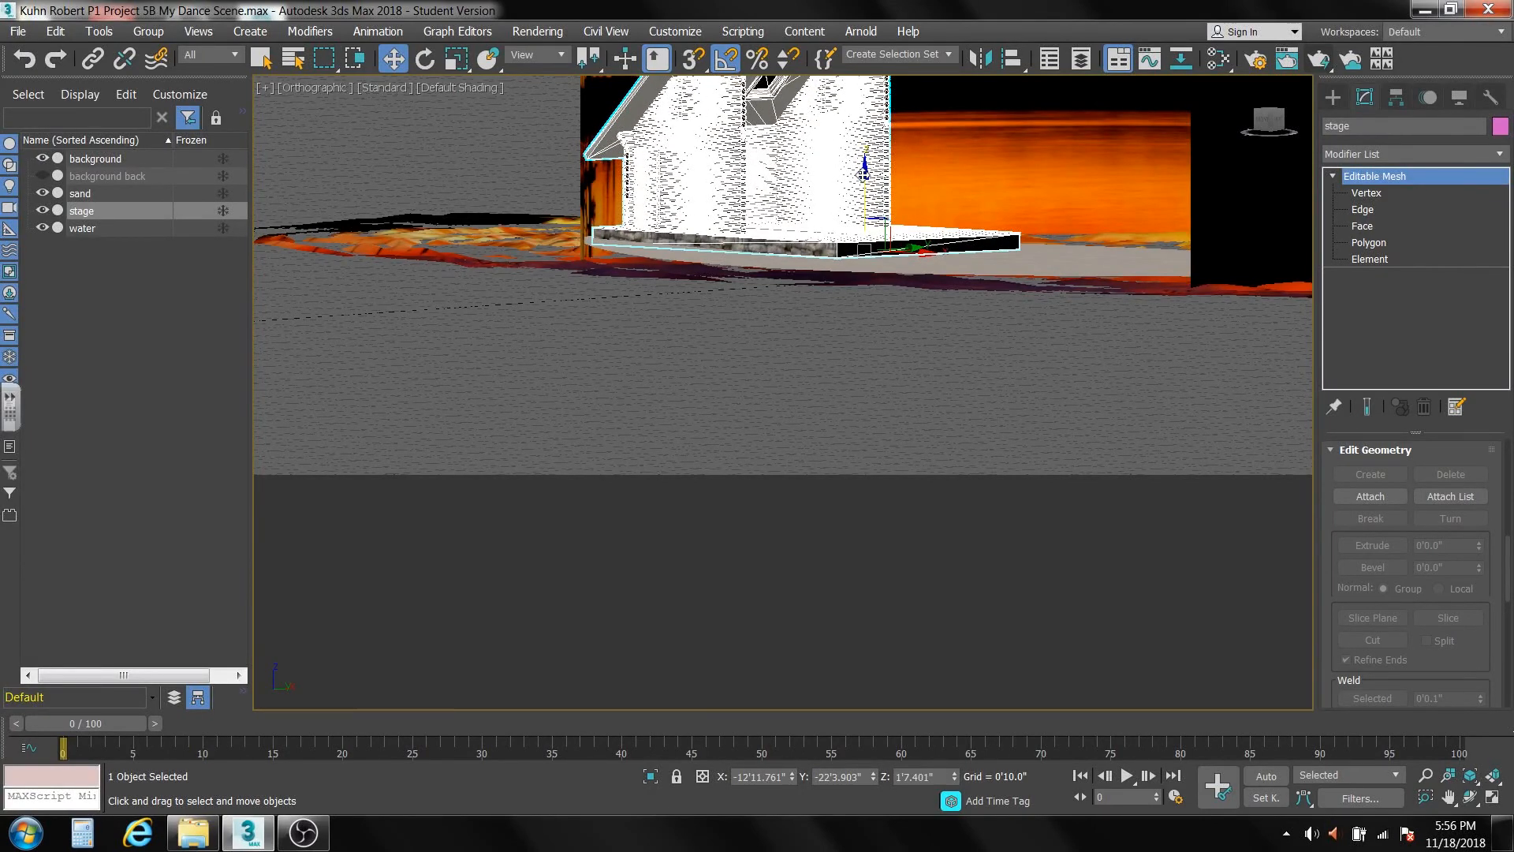
In a perspective view, lower the stage to about Z 1'1" and shift it across the sand to about X -13'0", Y -19'6".
key(p)
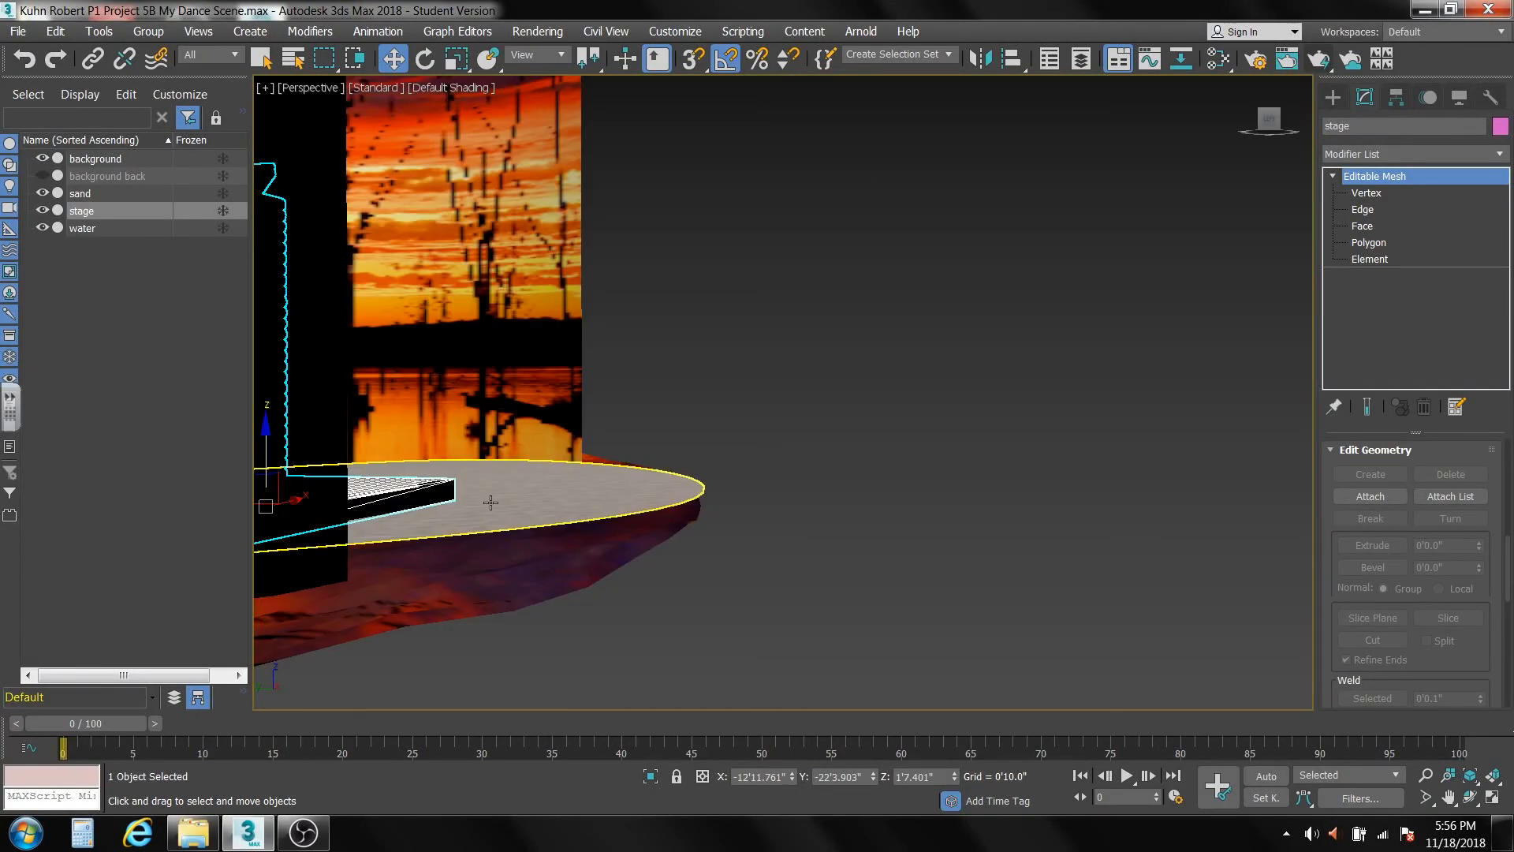
alt+middle_drag(491, 502, 833, 469)
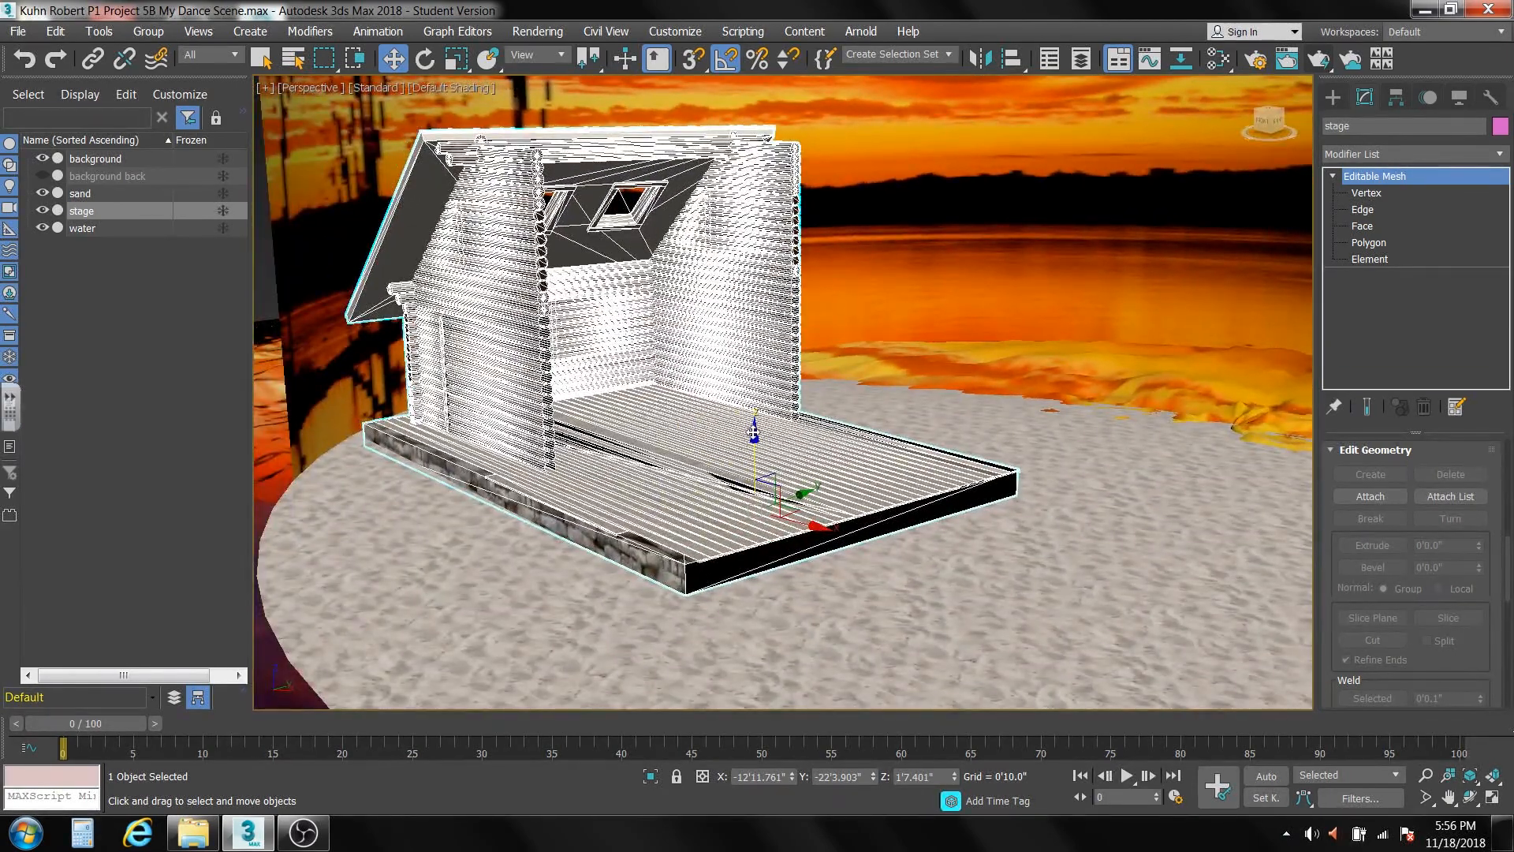
drag(753, 432, 753, 440)
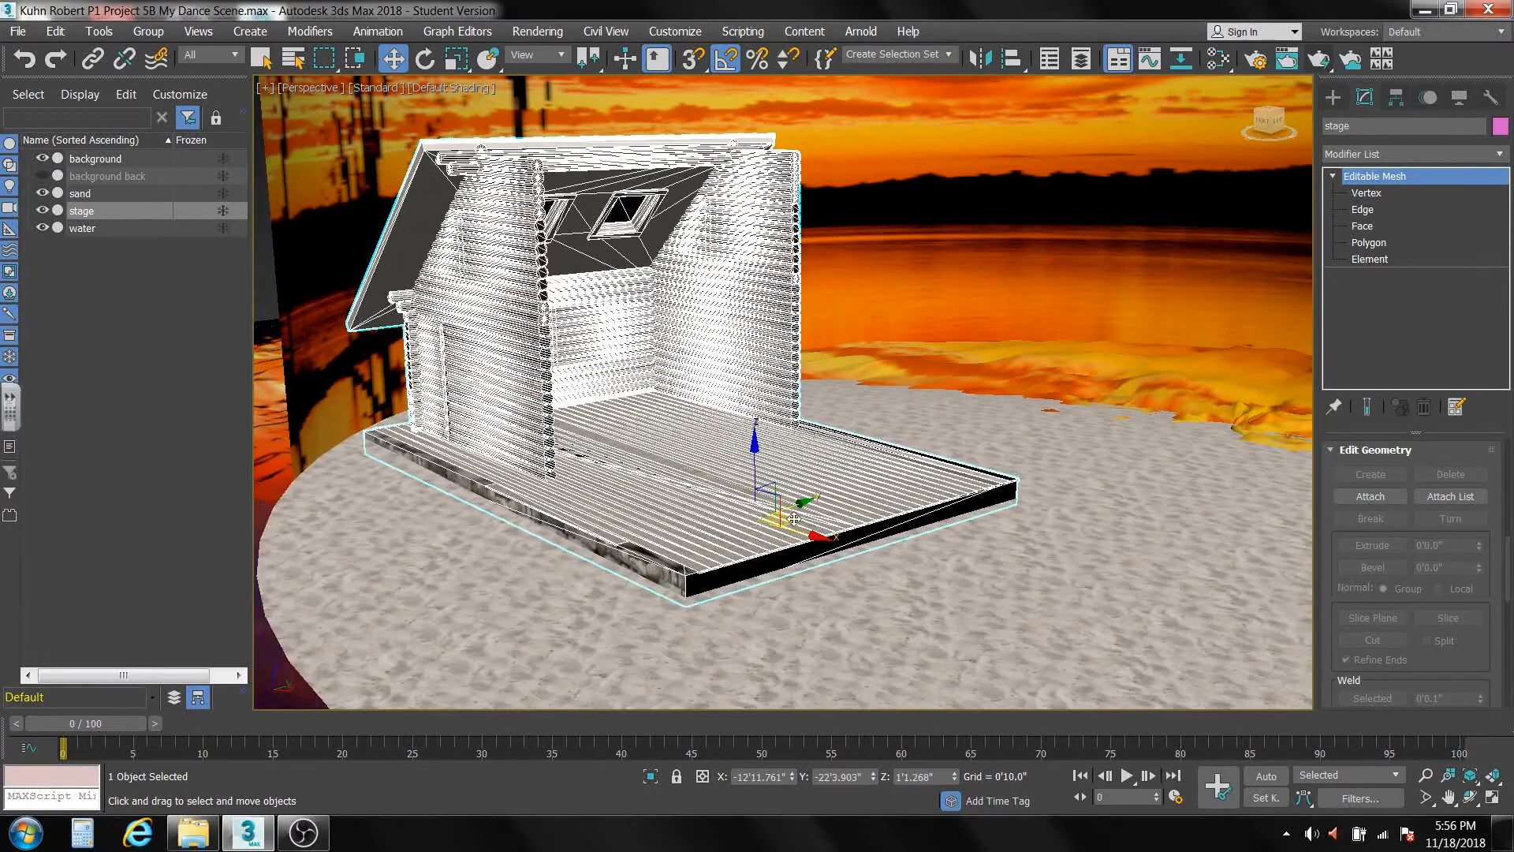
drag(794, 518, 828, 506)
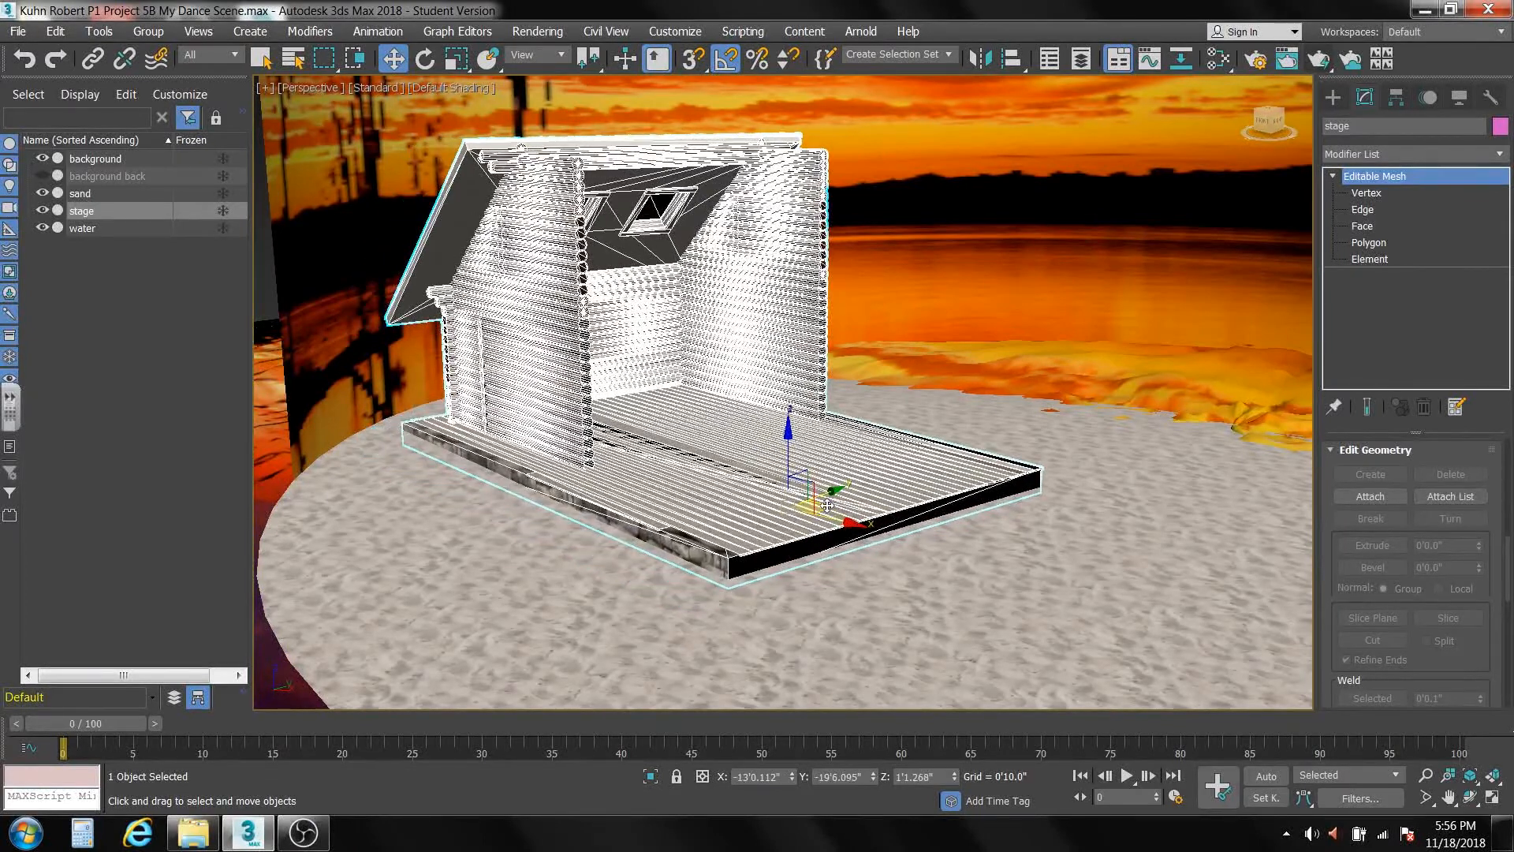
Switch to the file explorer and open the Plants, Trees (31) folder within Non-Colored Models of the 3d Models library.
click(193, 833)
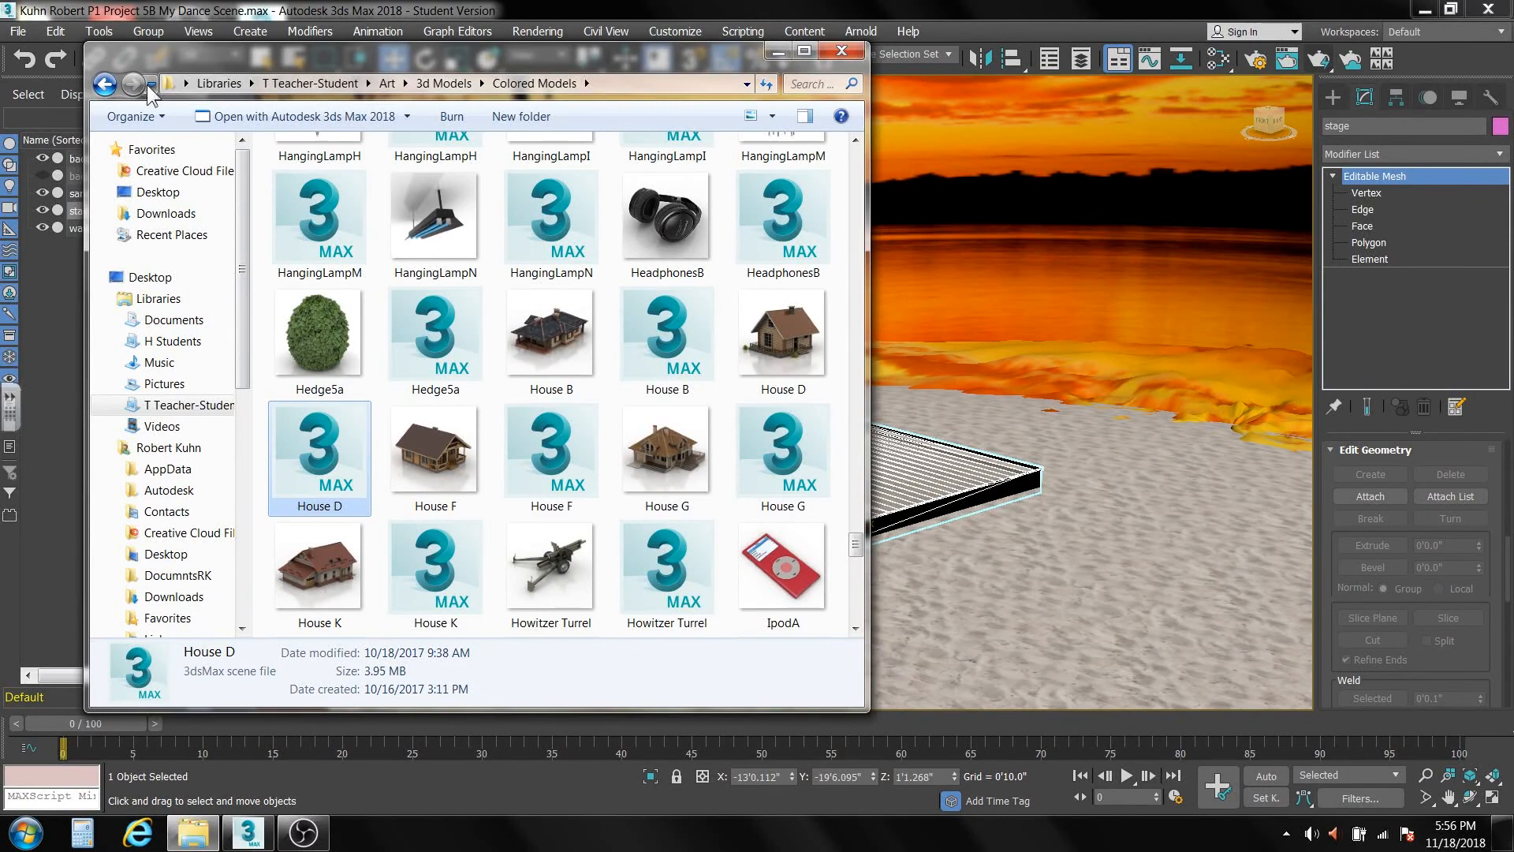
click(448, 84)
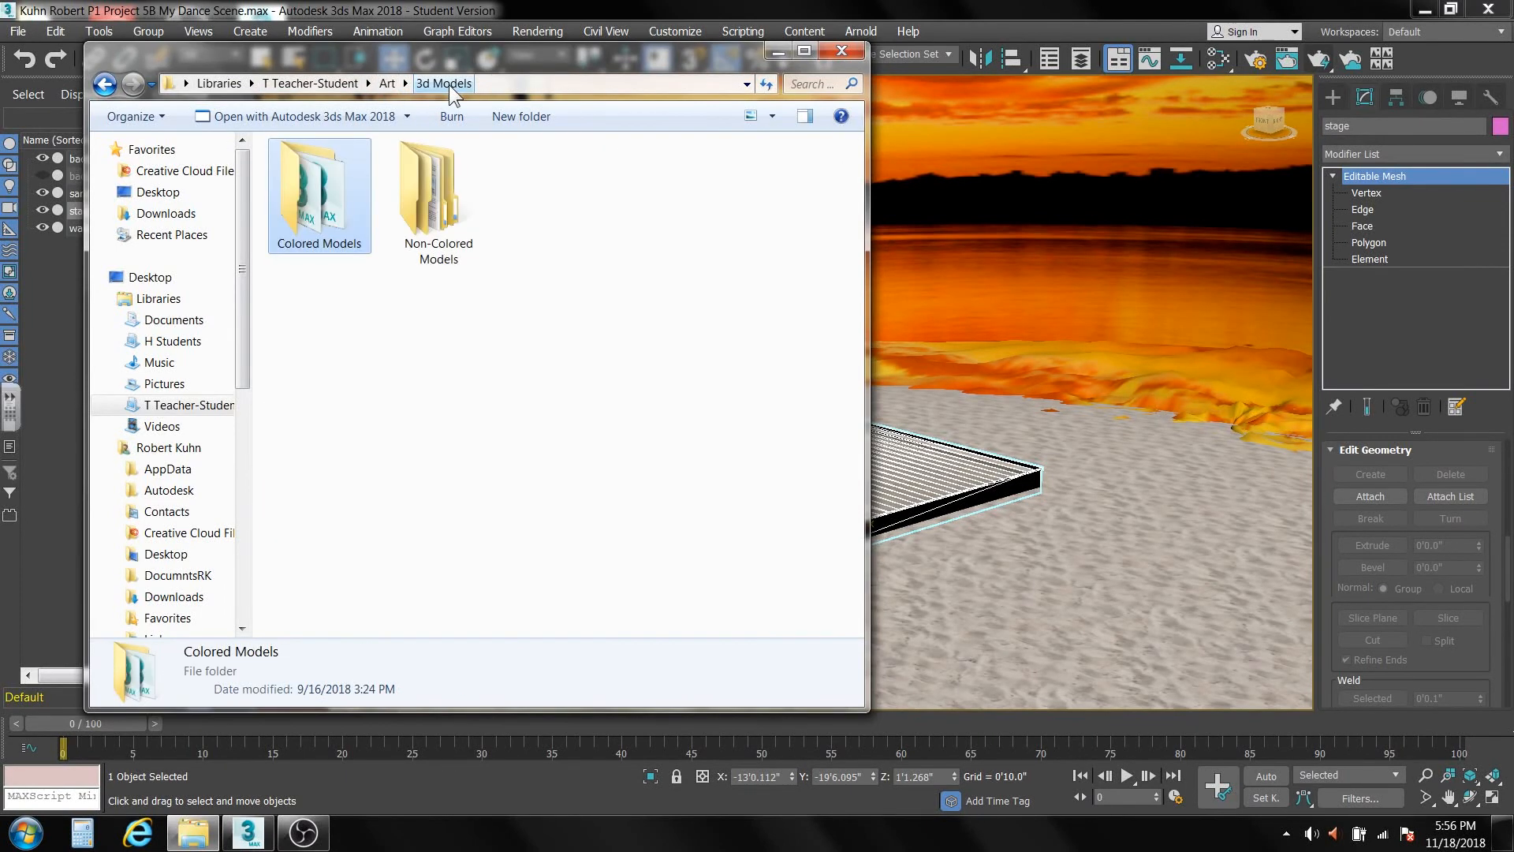
double_click(436, 219)
drag(856, 202, 840, 482)
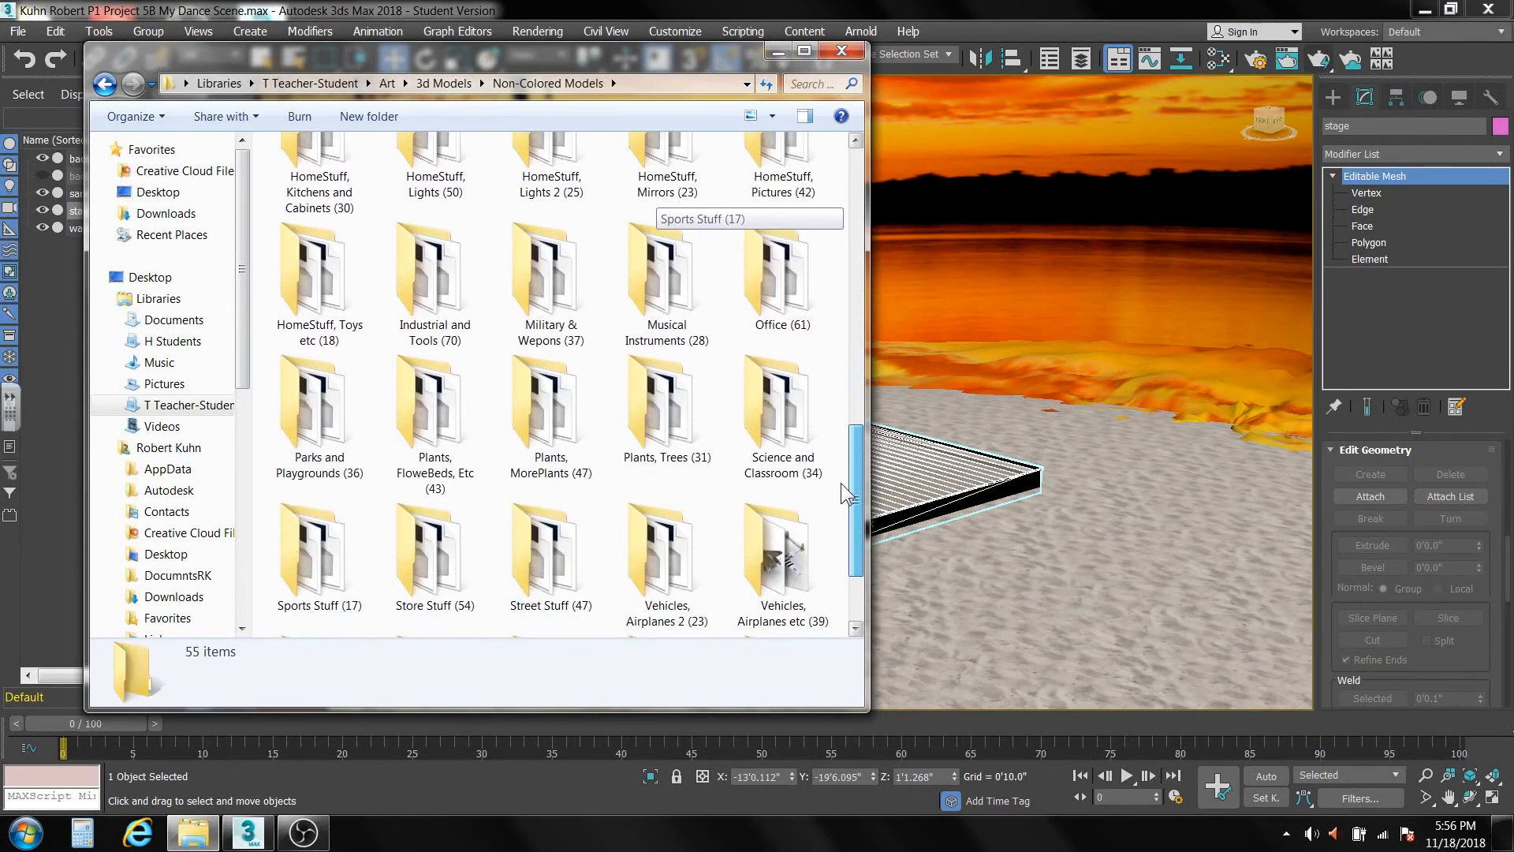
double_click(669, 436)
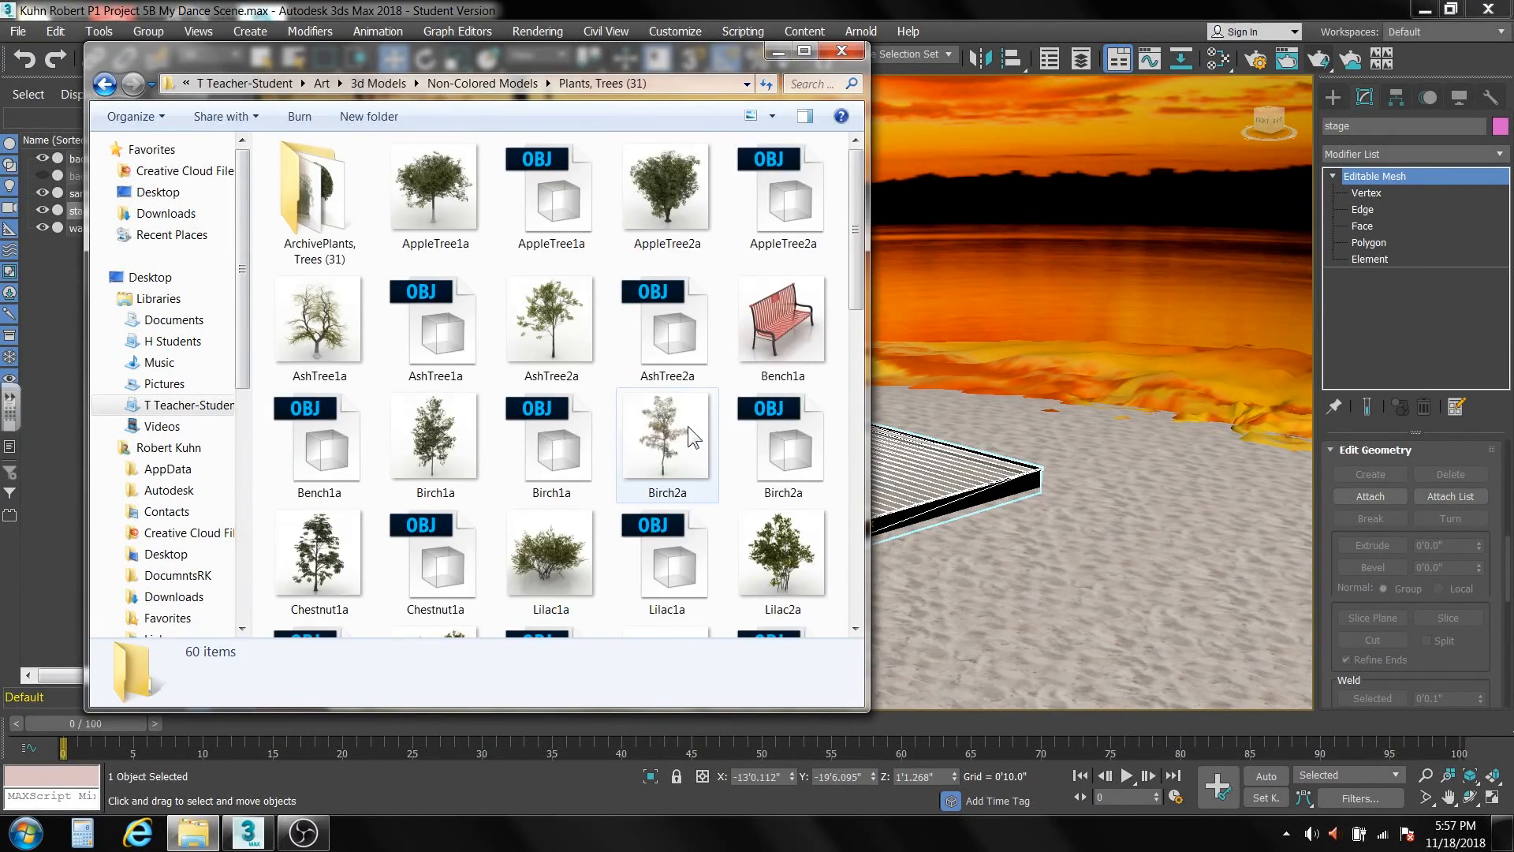
Import the Tree3aPalm OBJ model into the 3ds Max scene and place it on the sand beside the stage.
drag(858, 254, 838, 479)
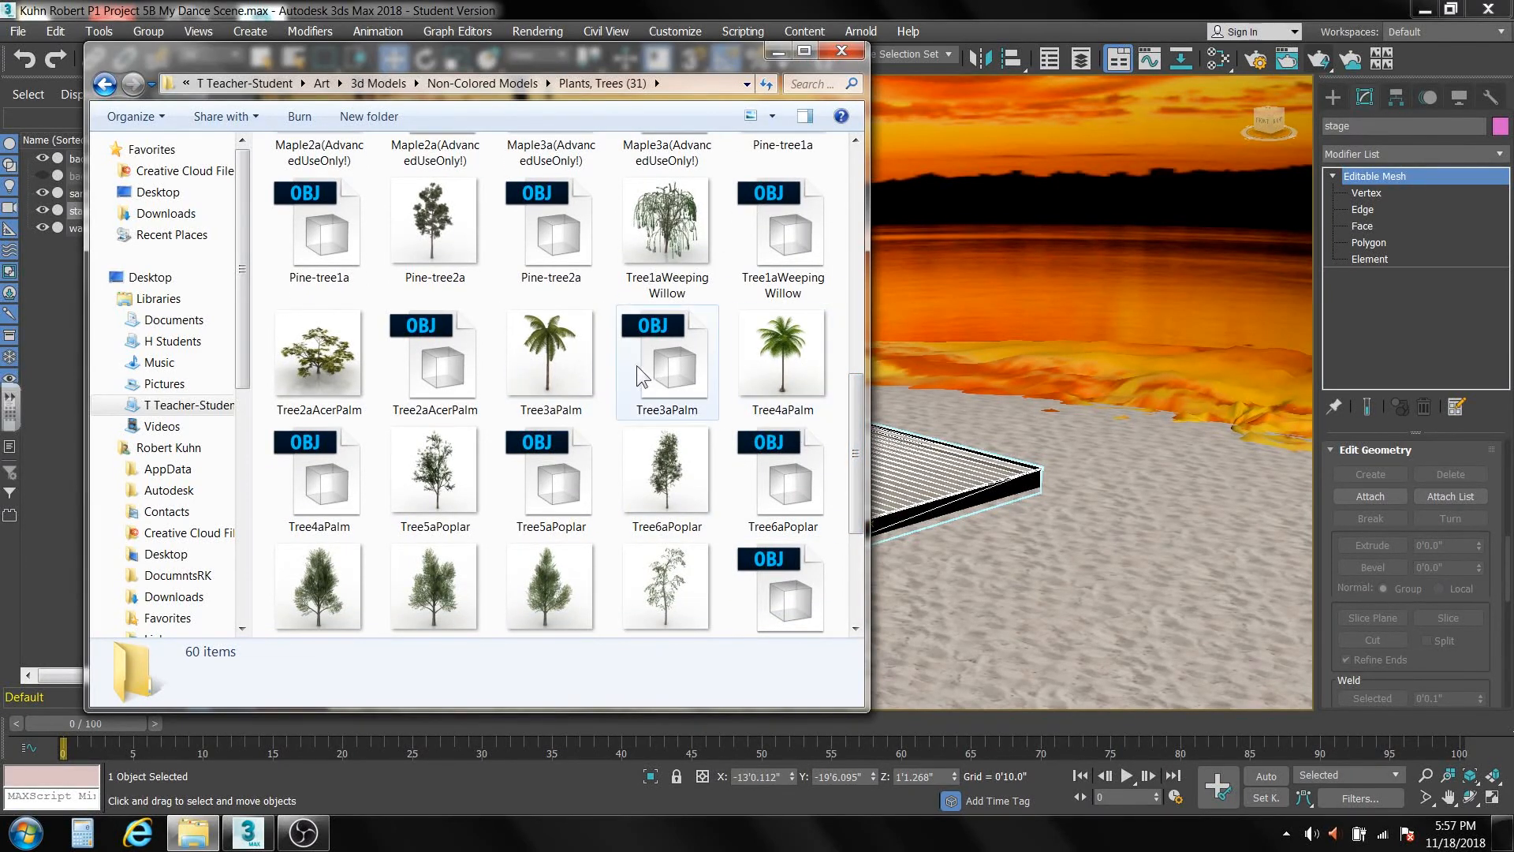
drag(661, 373, 1033, 442)
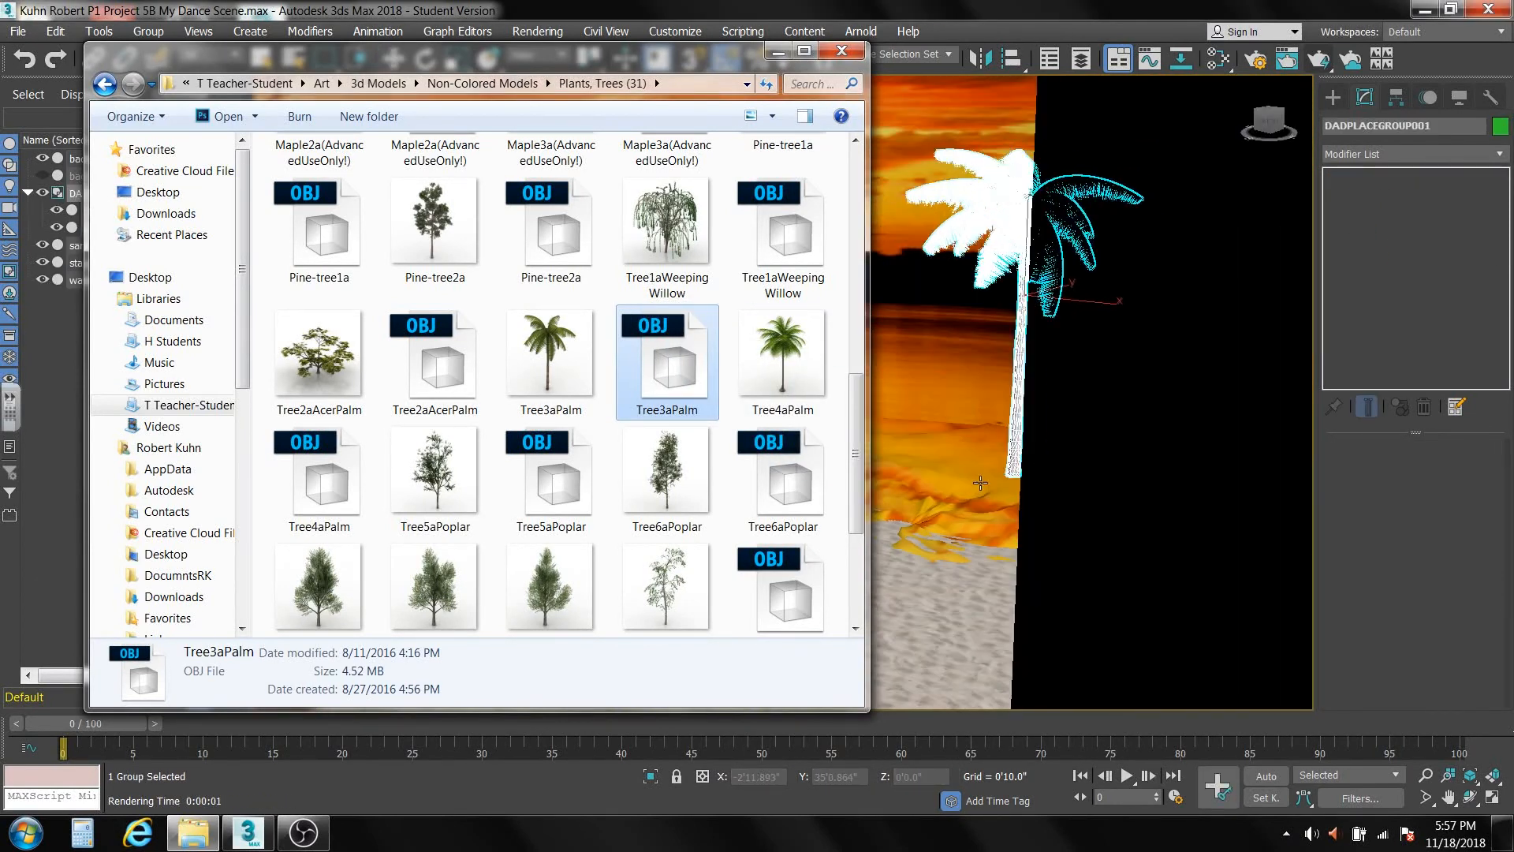
click(912, 581)
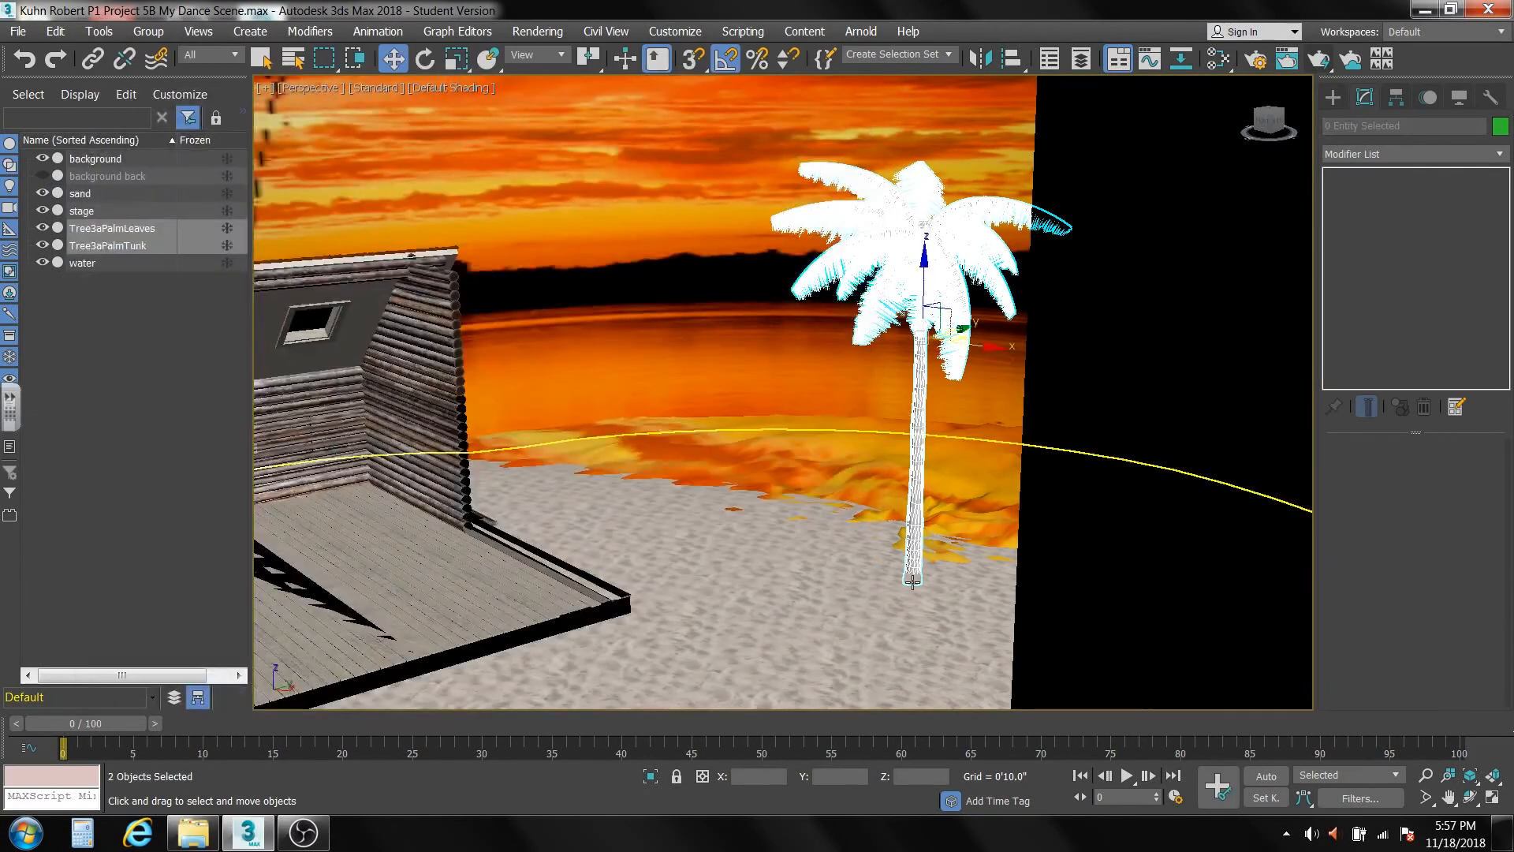
Import the Tree4aPalm OBJ model from the same folder and place it on the sand near the first palm.
click(192, 833)
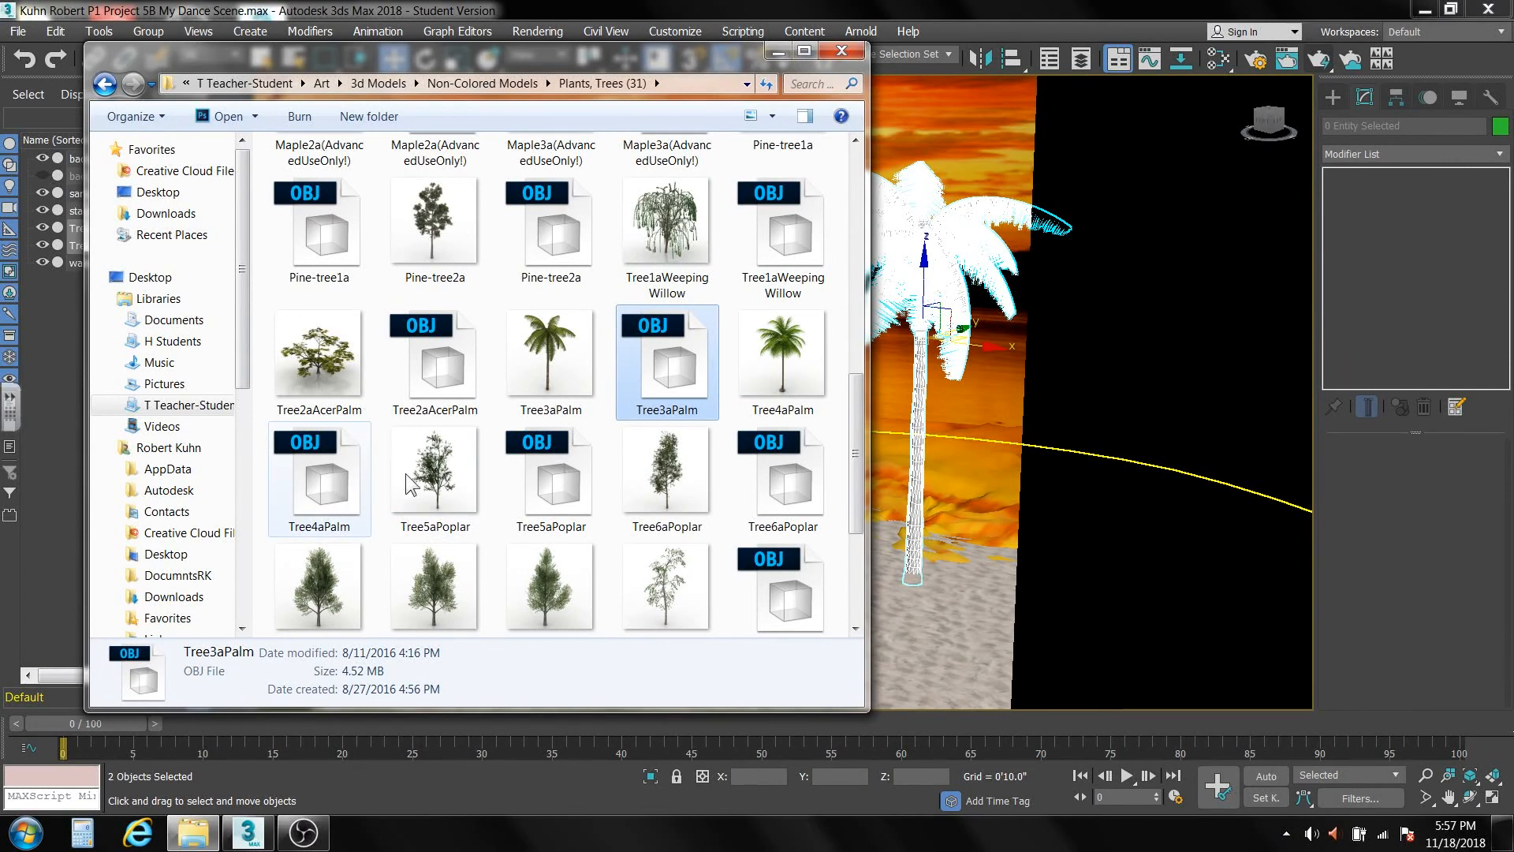
click(319, 502)
drag(319, 502, 907, 643)
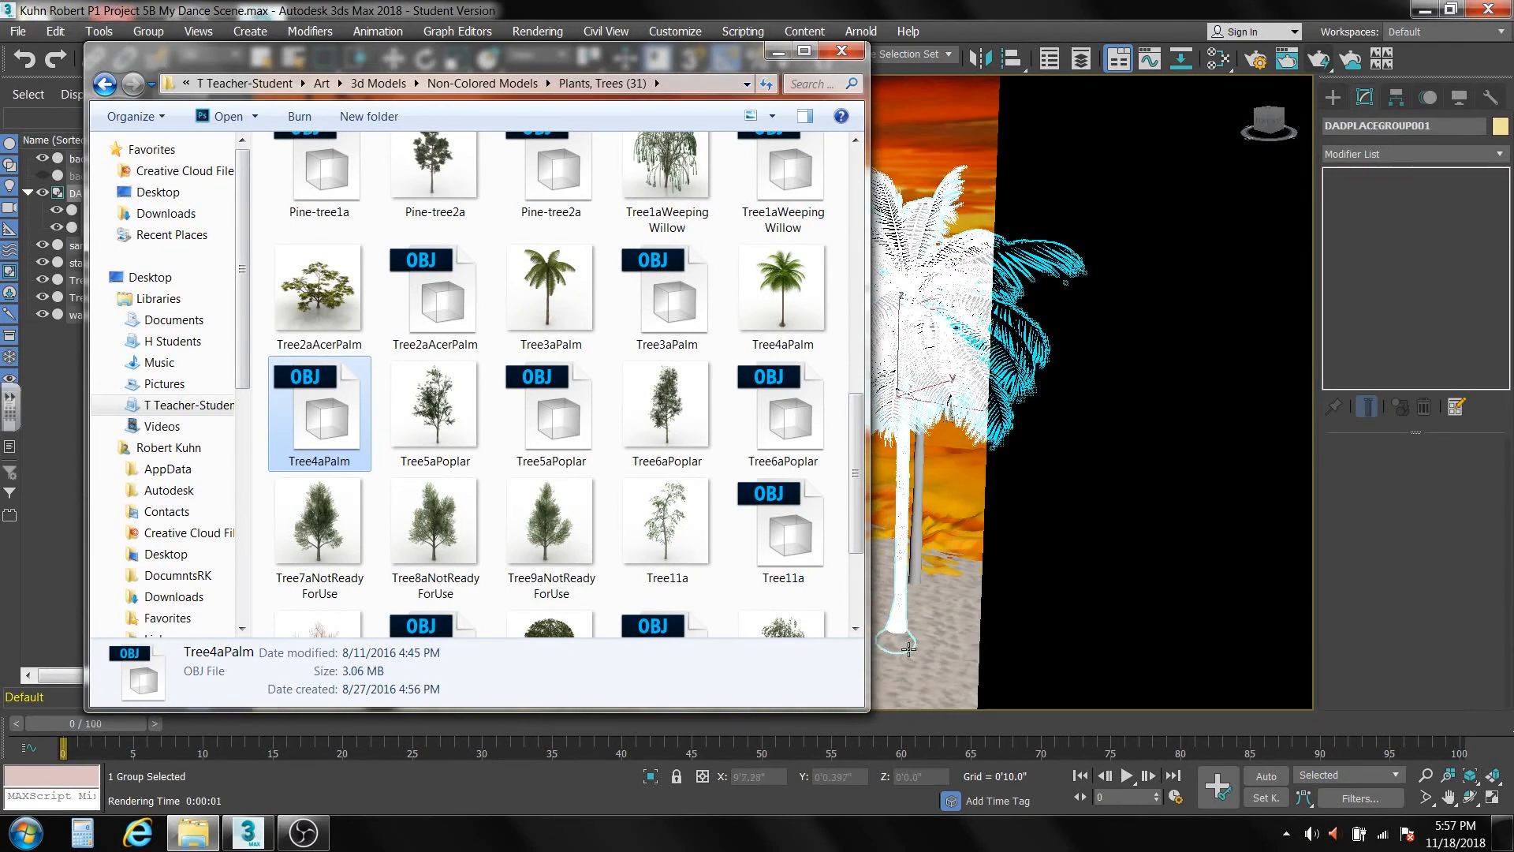
click(903, 668)
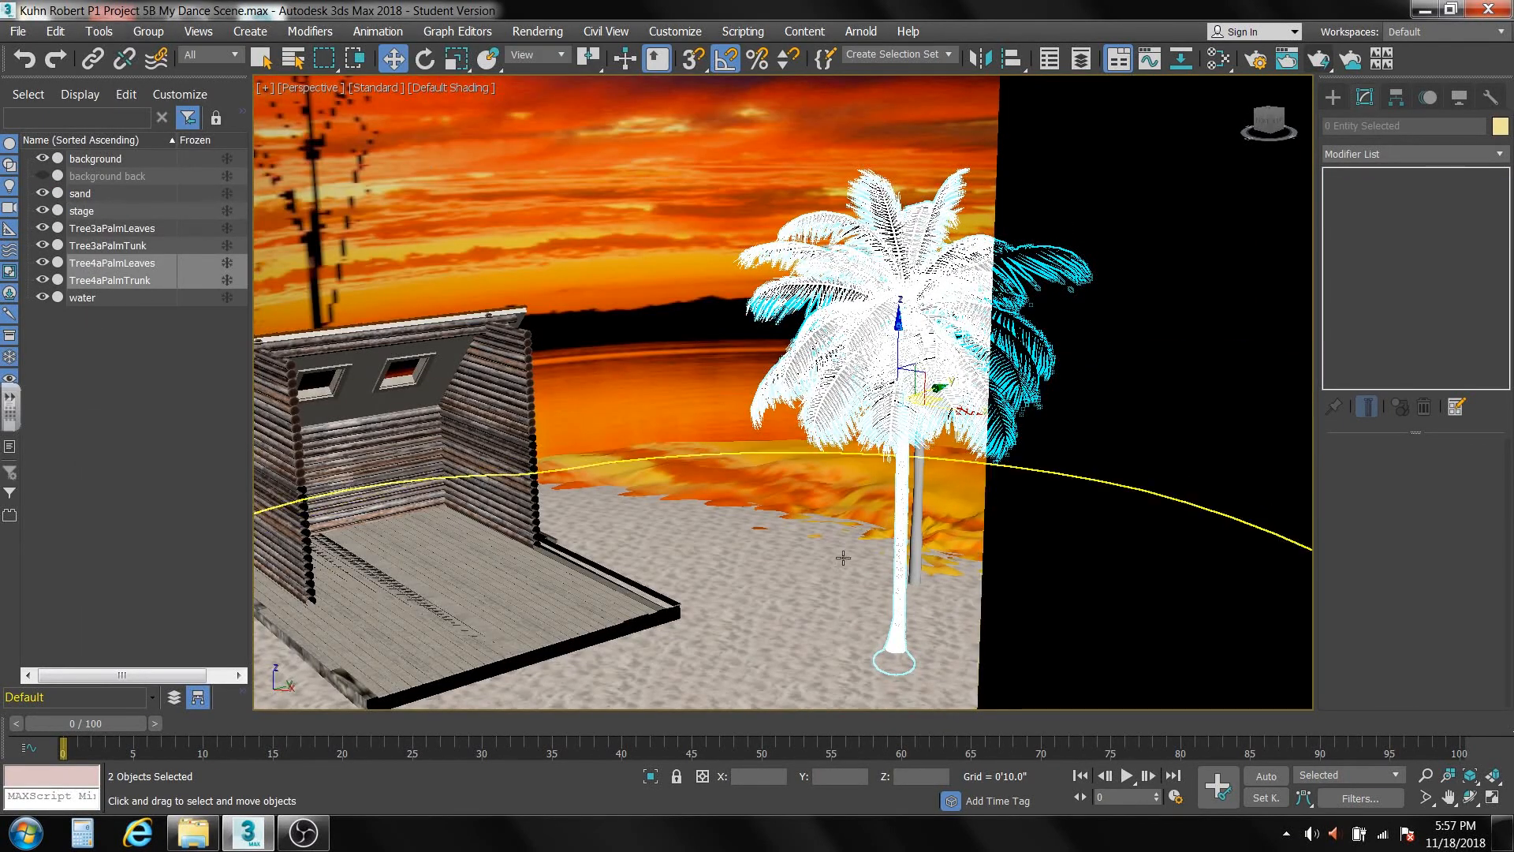
Move the Tree4aPalm leaves and trunk together across the sand to the near side of the stage, by the log wall.
middle_drag(843, 558, 970, 456)
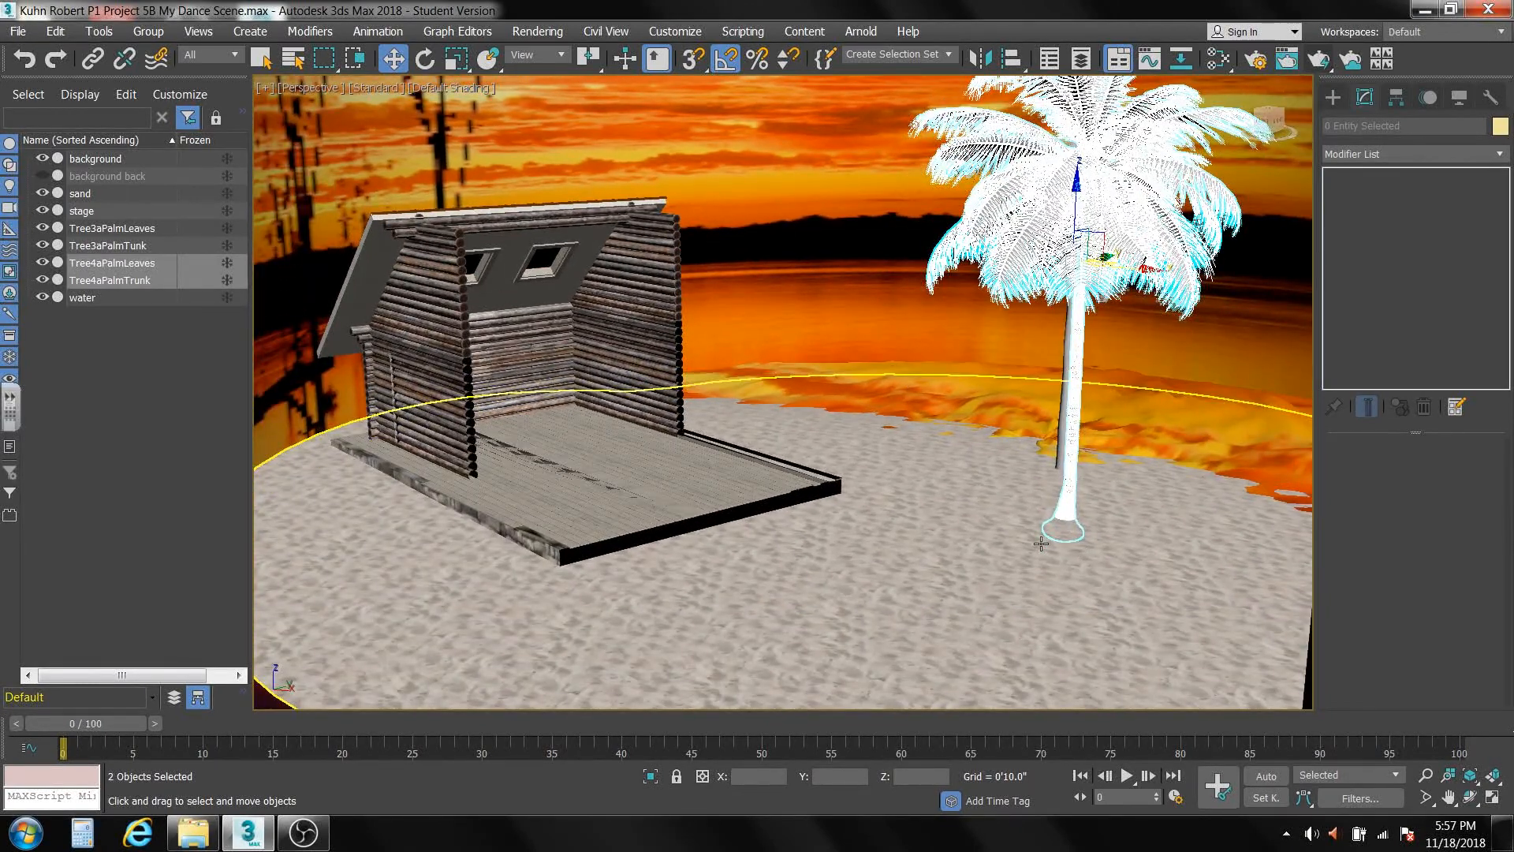
alt+middle_drag(1040, 547, 1047, 574)
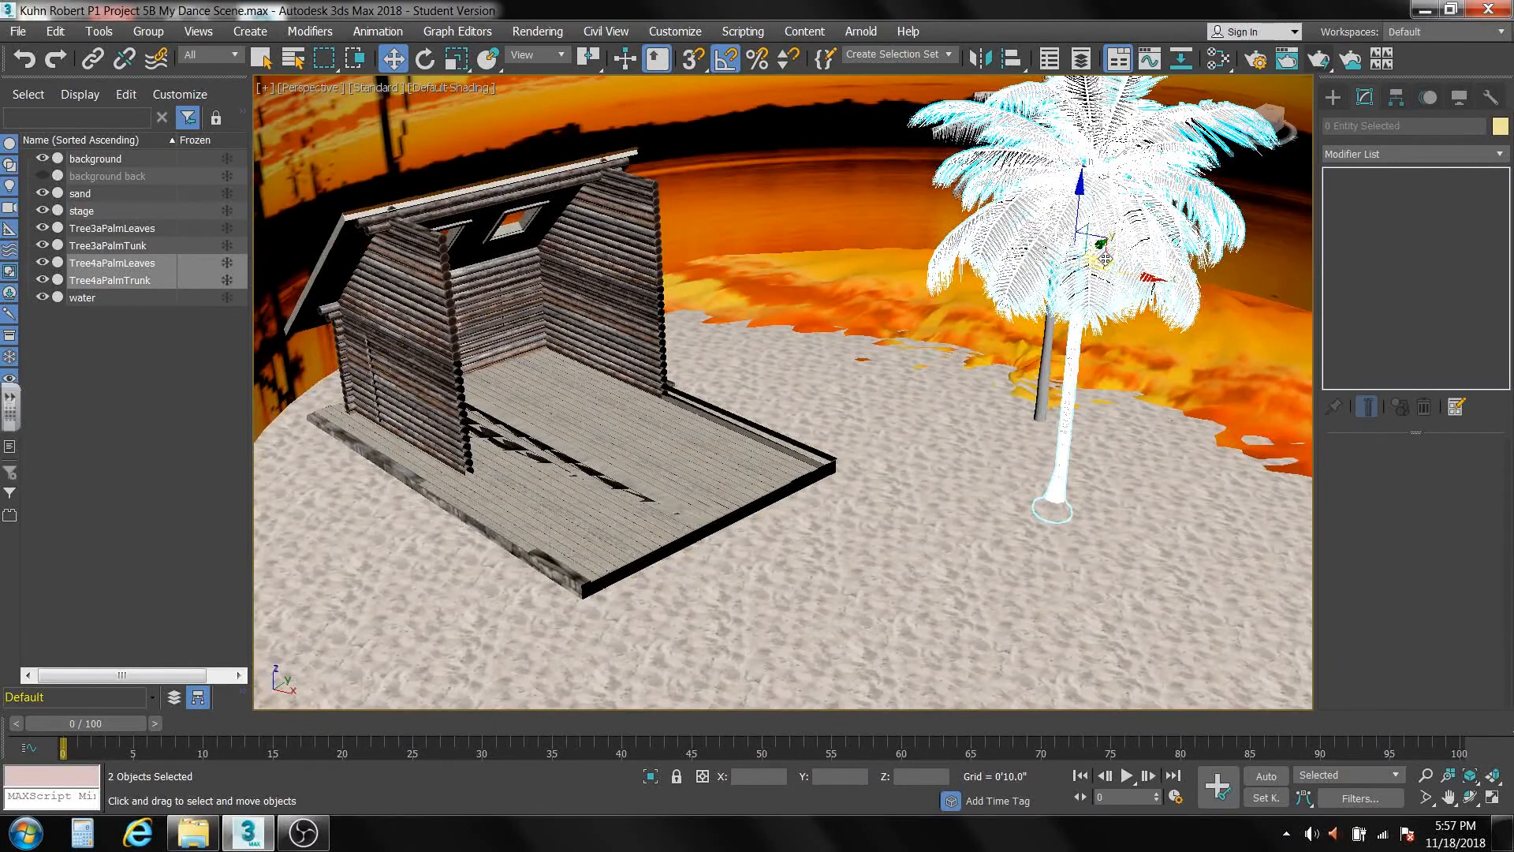
drag(1105, 258, 490, 353)
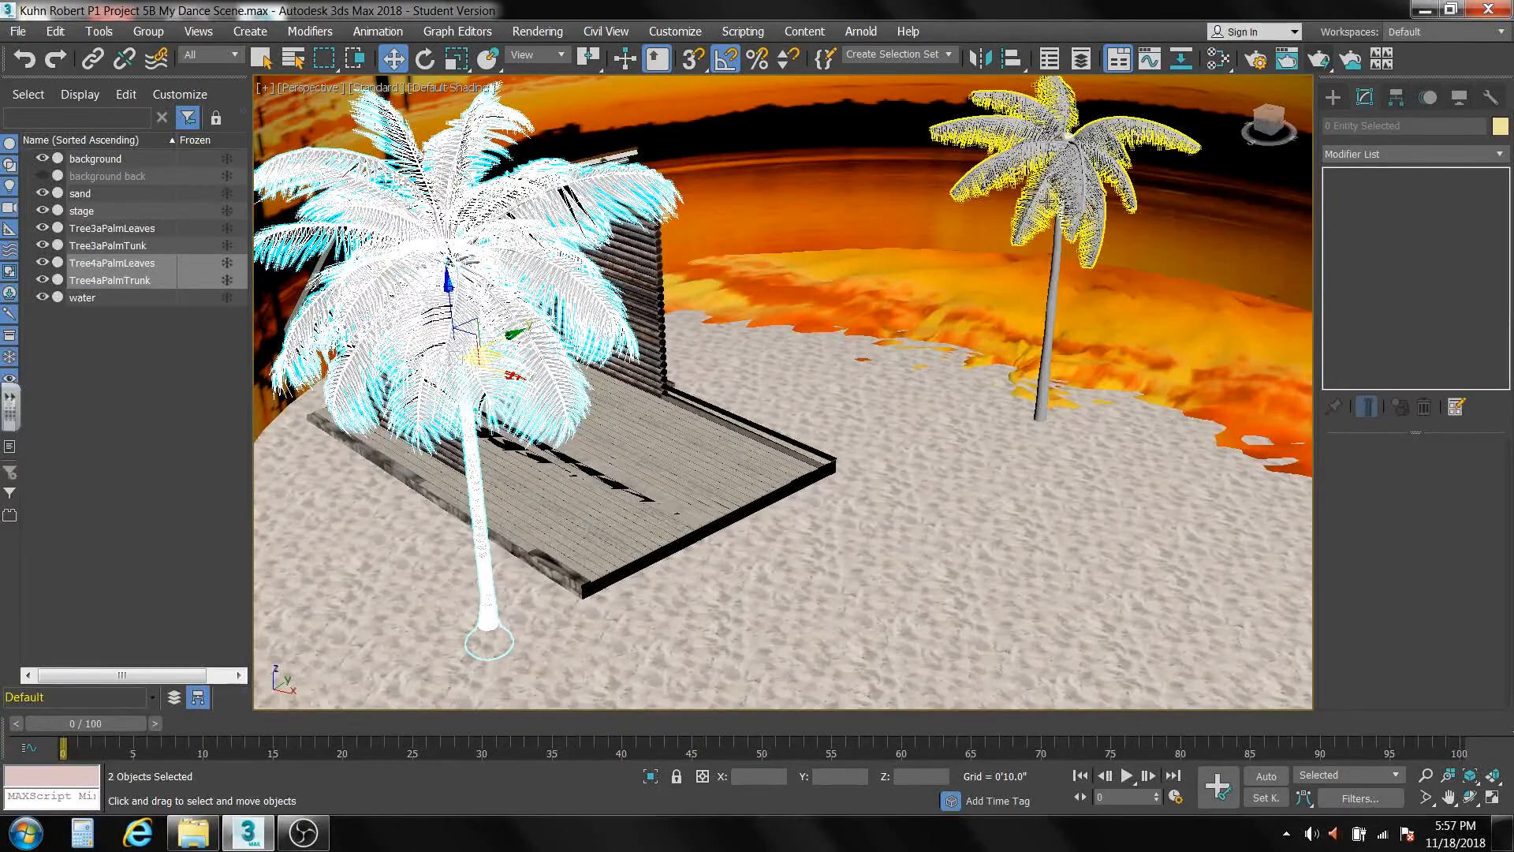
Select the Tree3aPalm leaves and trunk and move them over the sand to just behind the stage's far corner.
click(1061, 199)
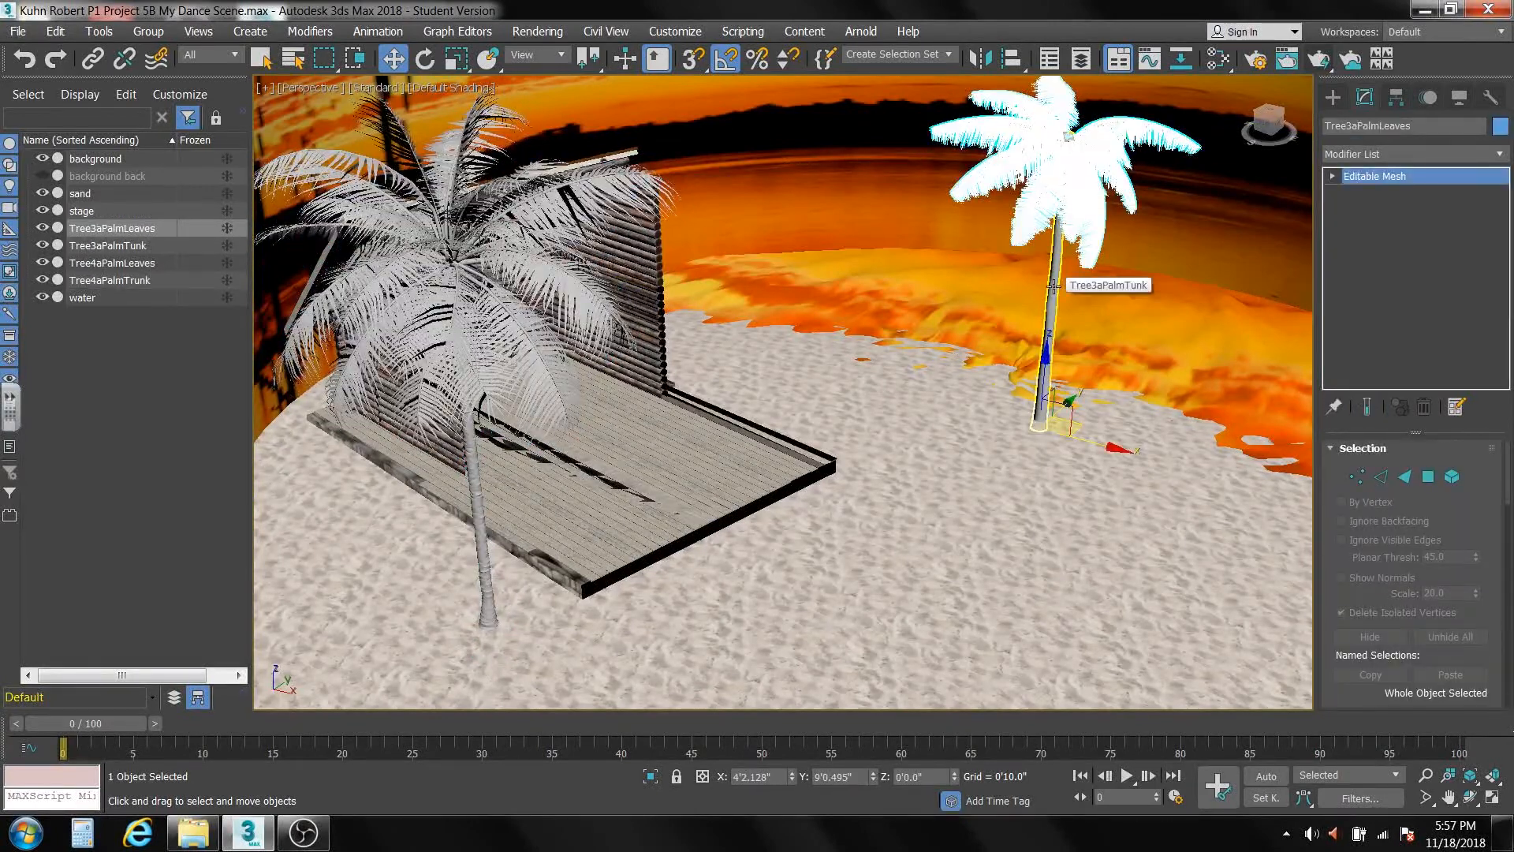
ctrl+click(1054, 285)
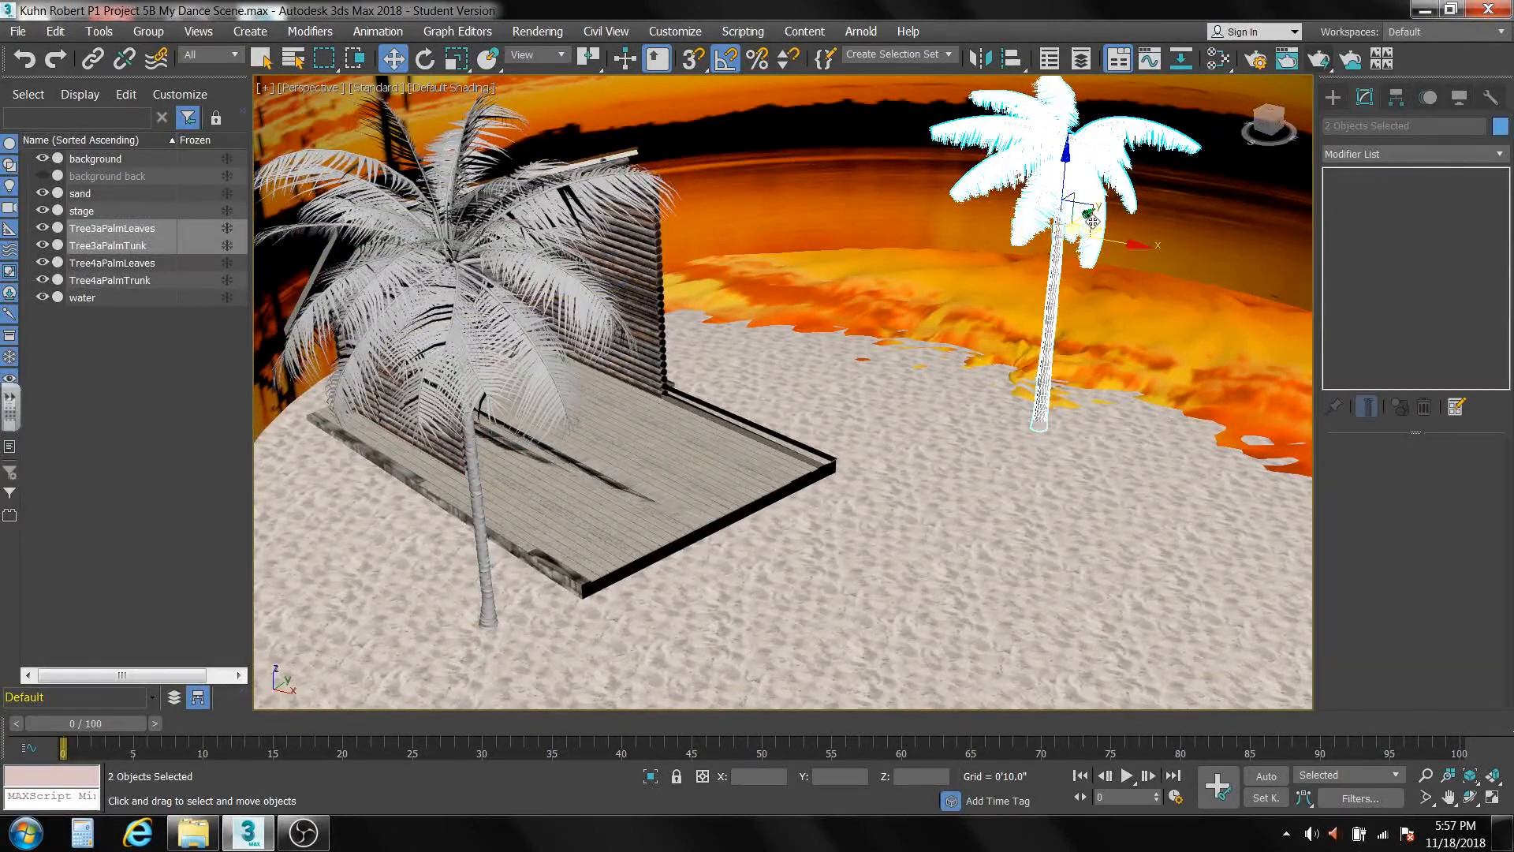
drag(1094, 228, 907, 362)
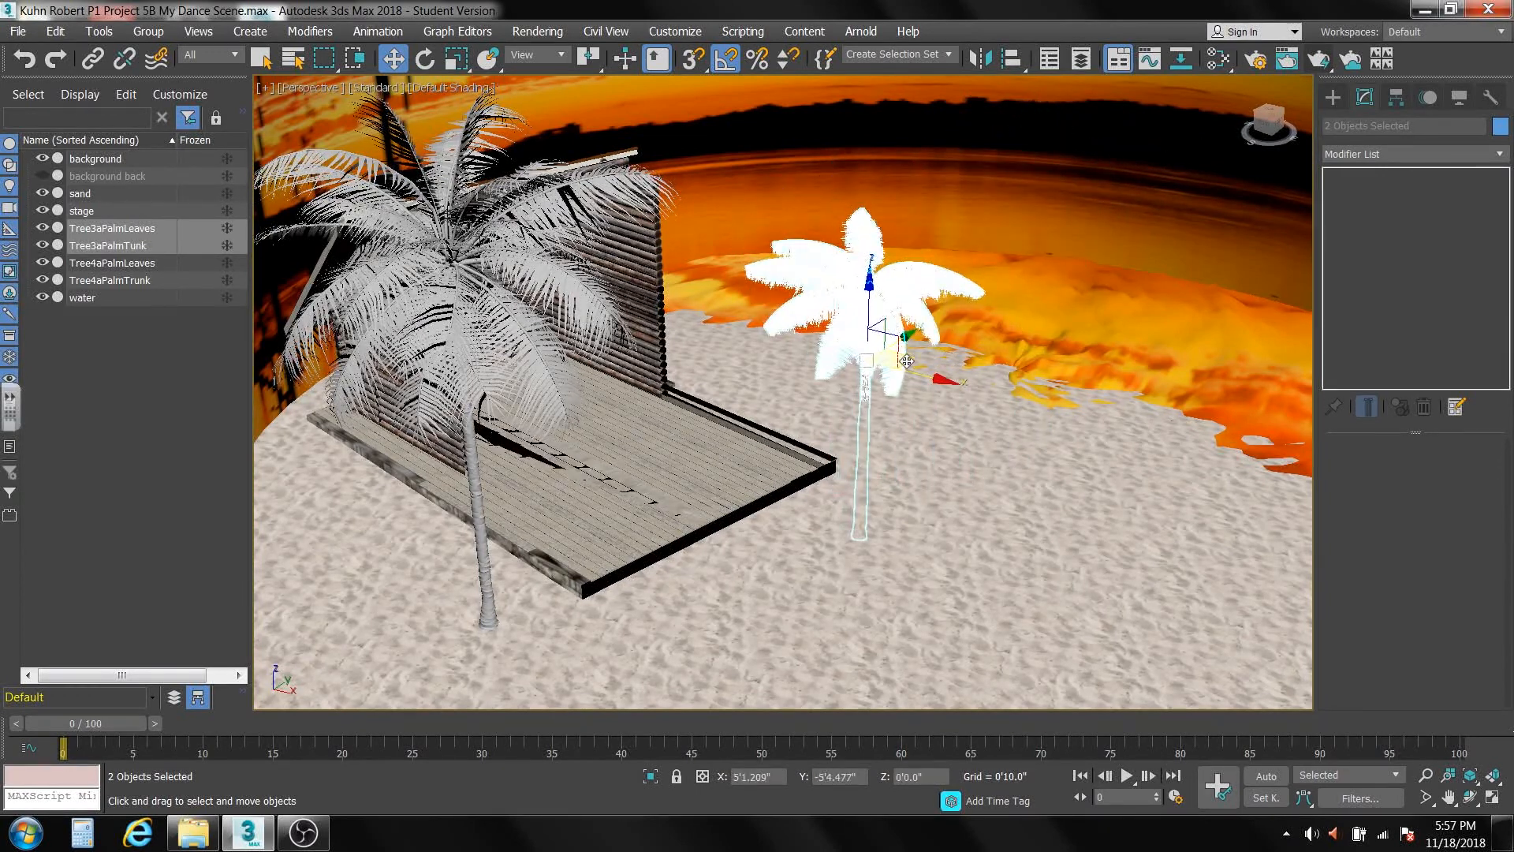
drag(869, 288, 858, 137)
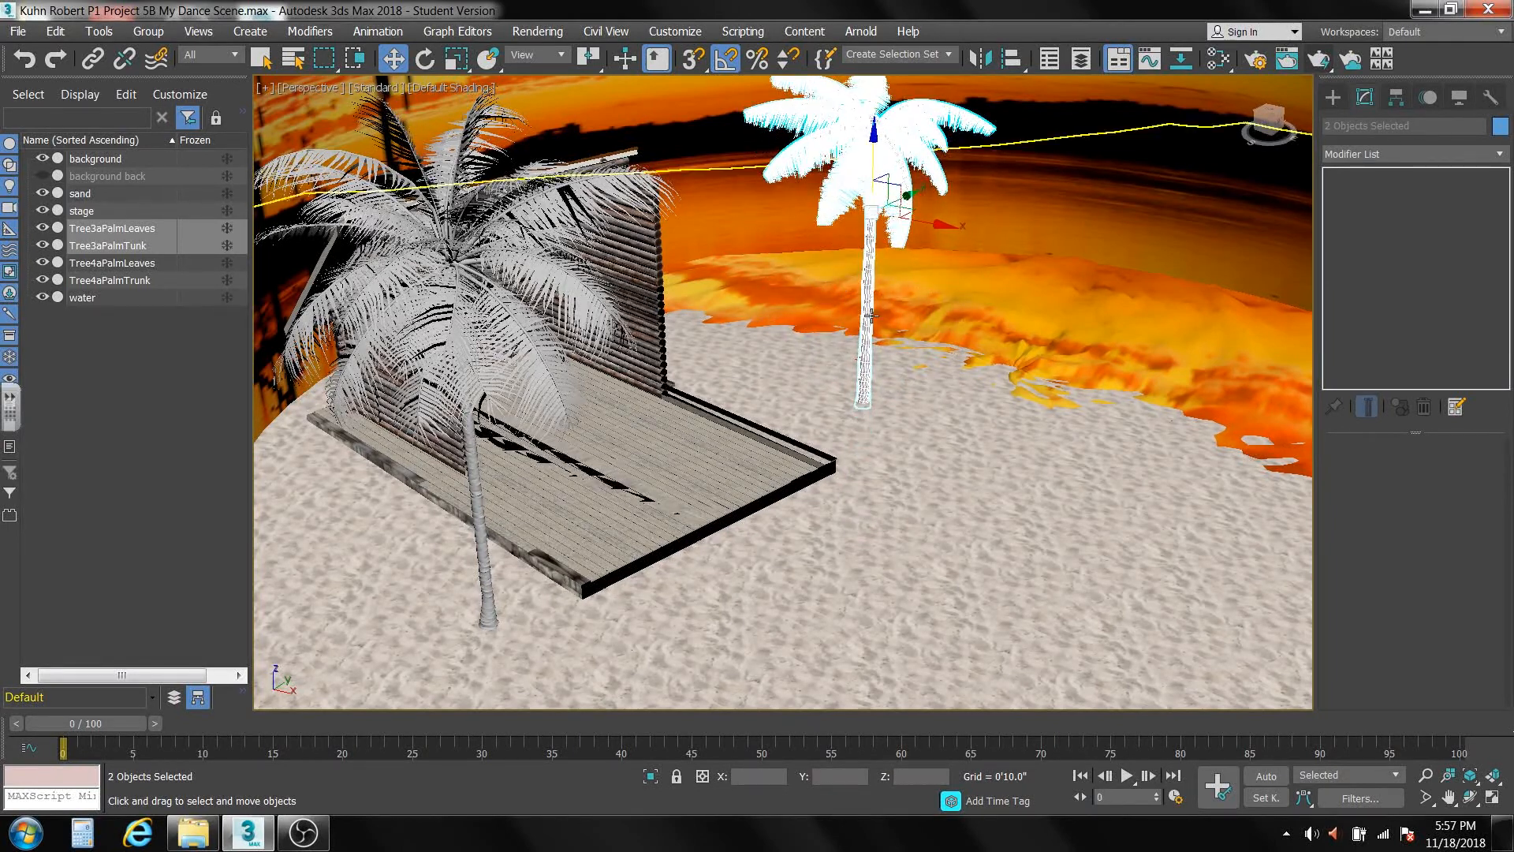
Move the stage further back on the sand between the palms, to about X -14'7", Y -12'1".
scroll(729, 469, down, 6)
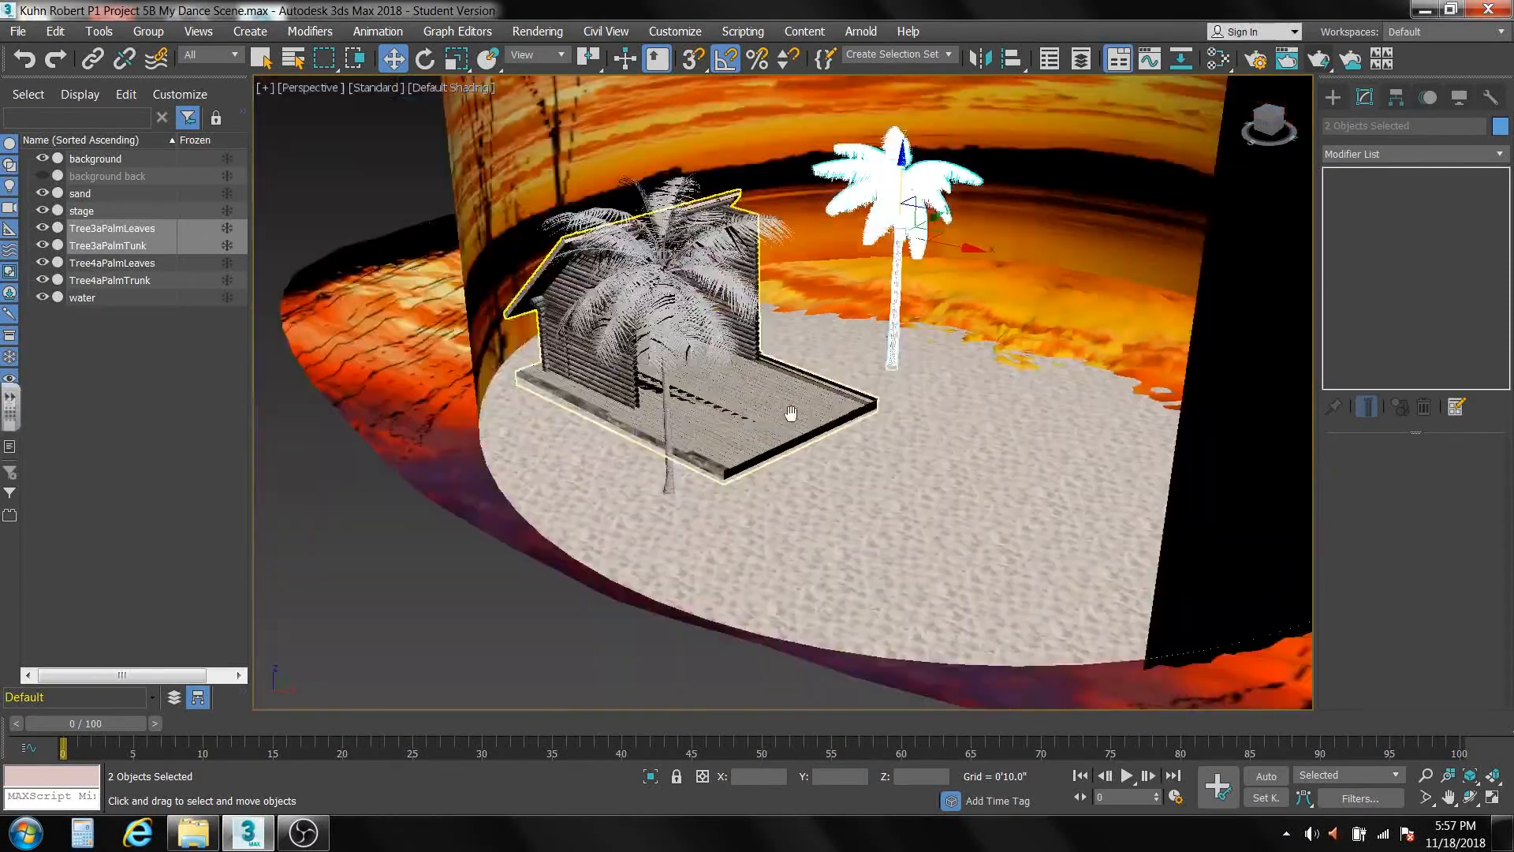
click(743, 470)
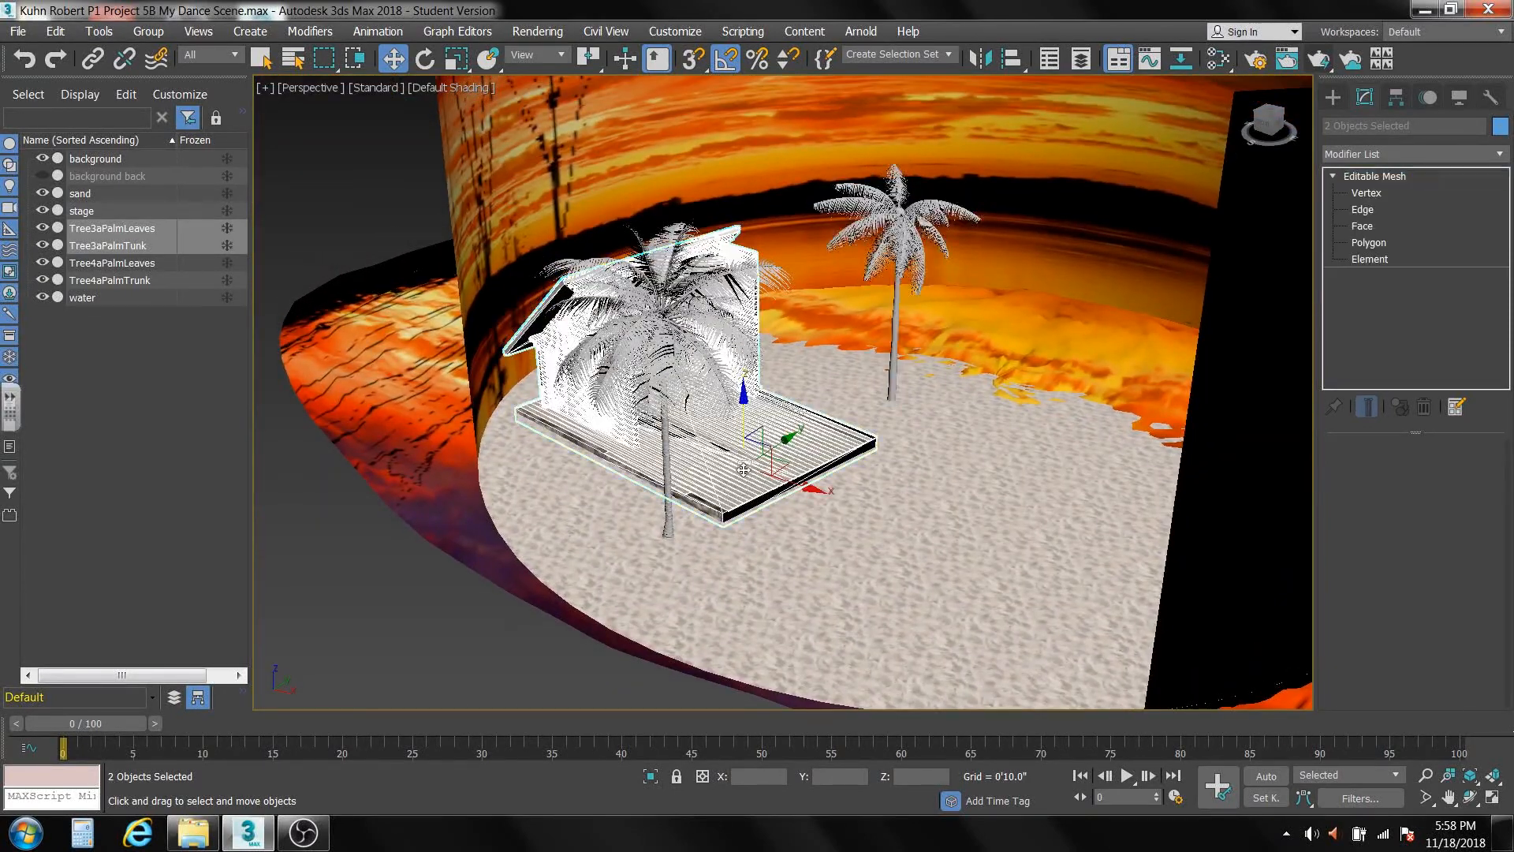
drag(779, 462, 807, 433)
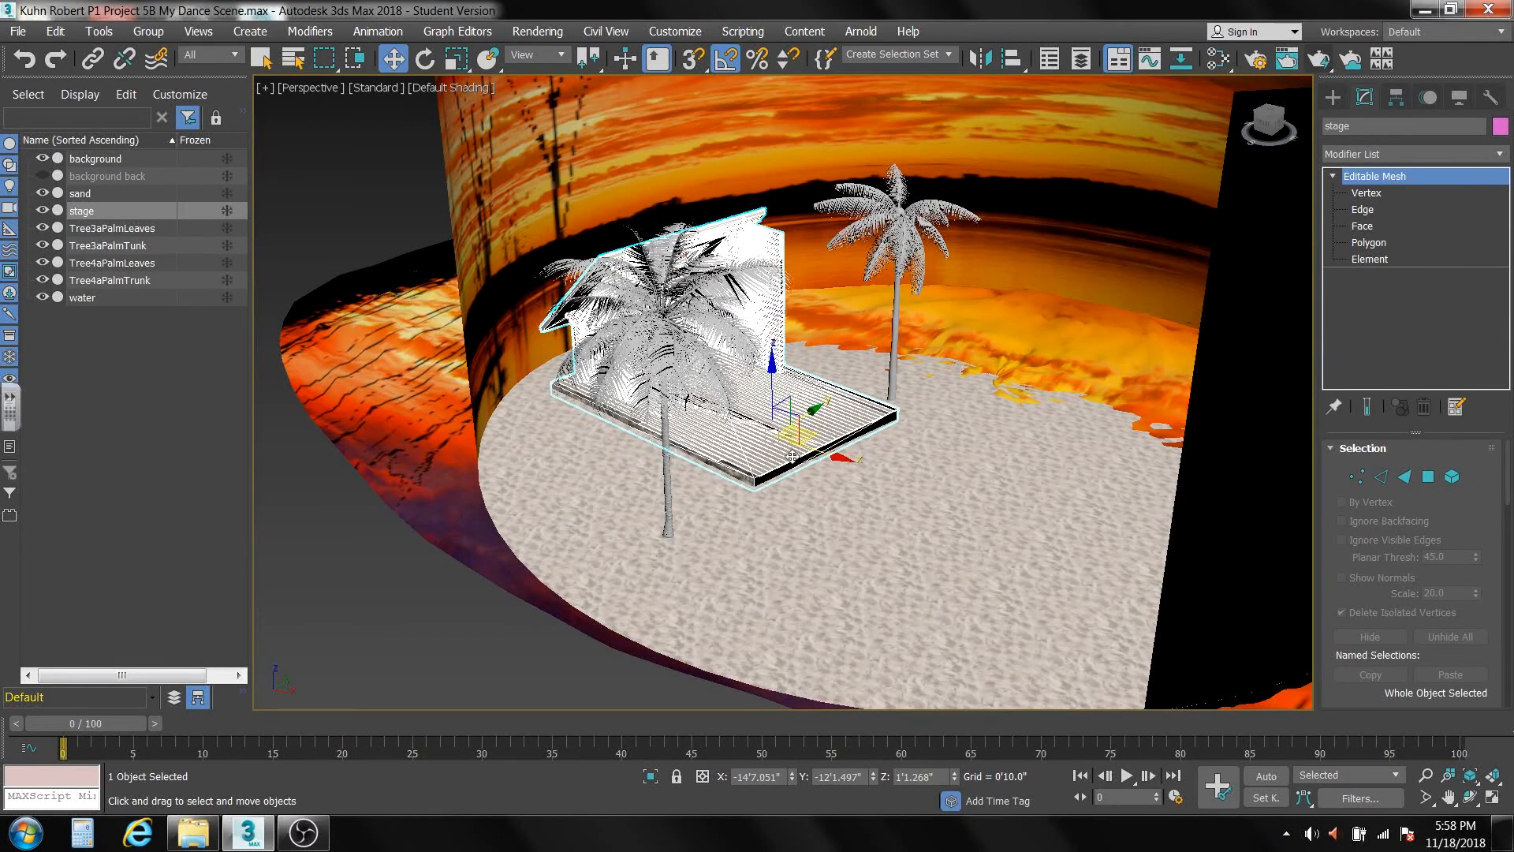
Select the background, sand, stage and water objects together and freeze them through their object properties.
scroll(793, 458, down, 5)
scroll(773, 498, up, 3)
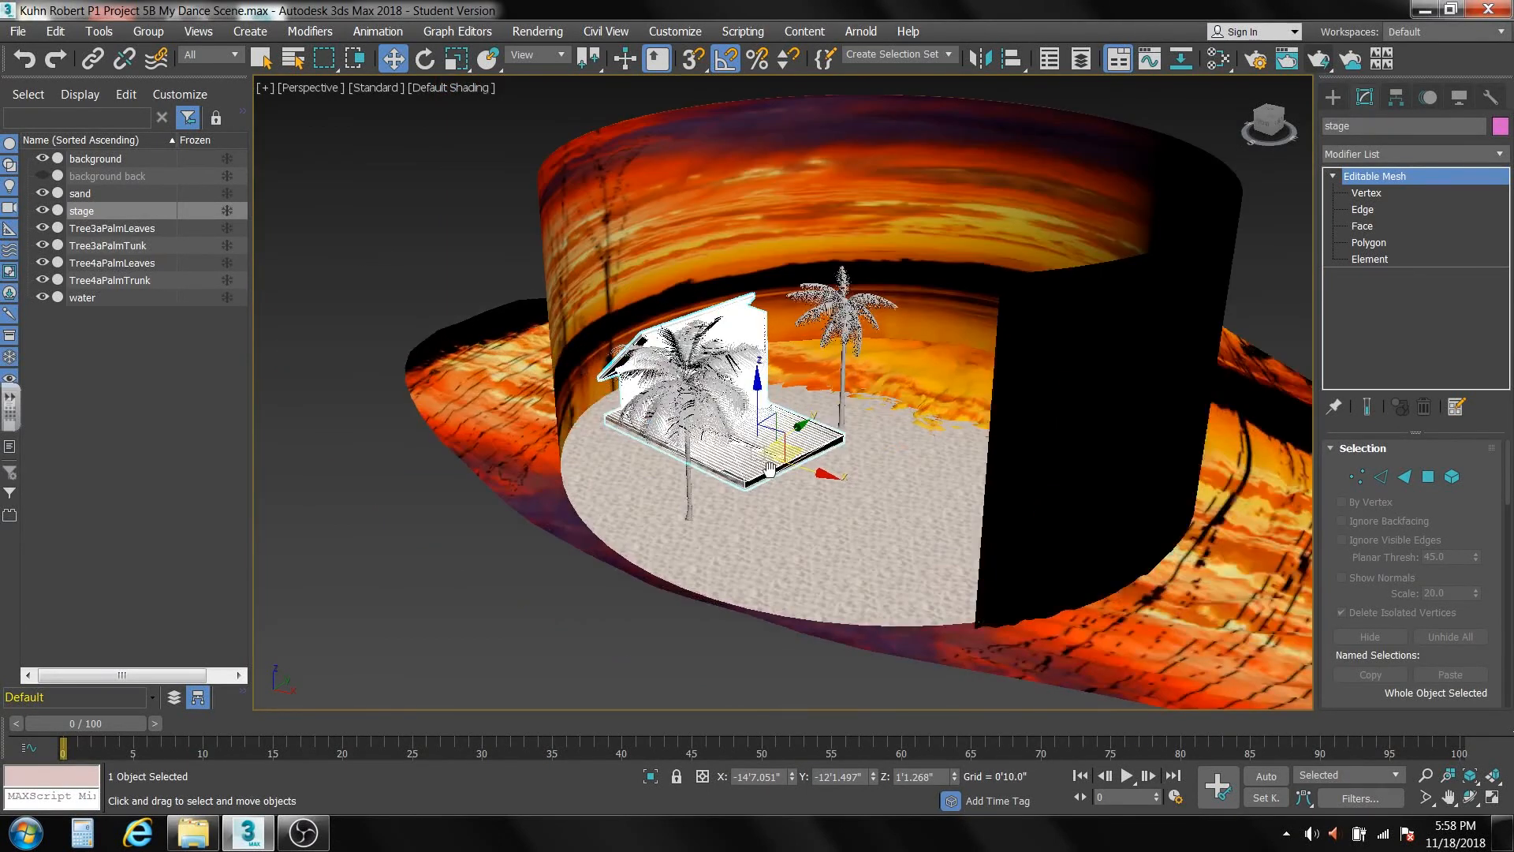
scroll(865, 508, down, 3)
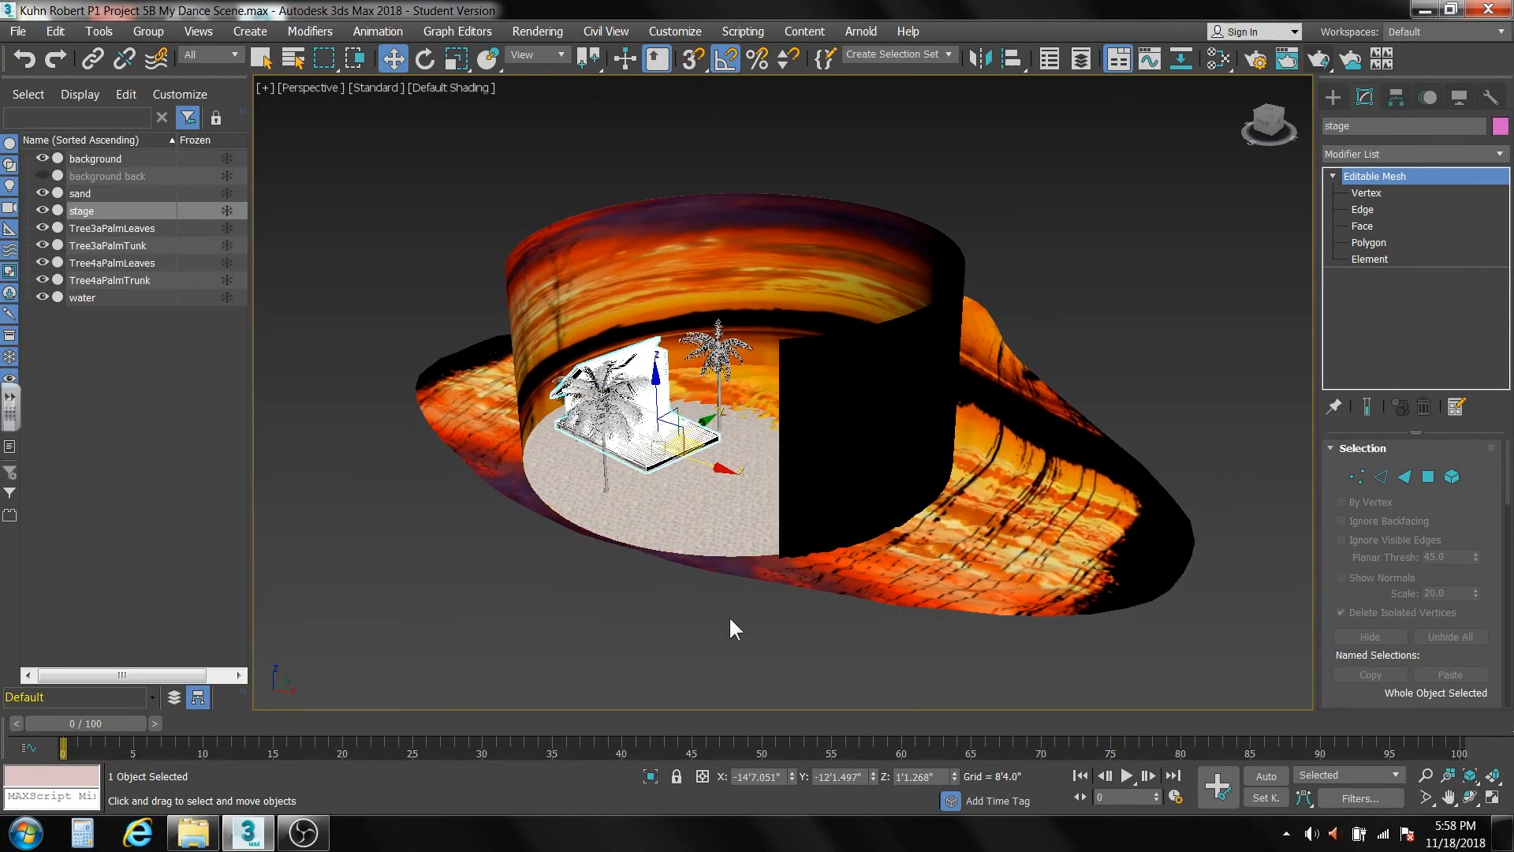
drag(722, 624, 817, 585)
drag(836, 660, 970, 244)
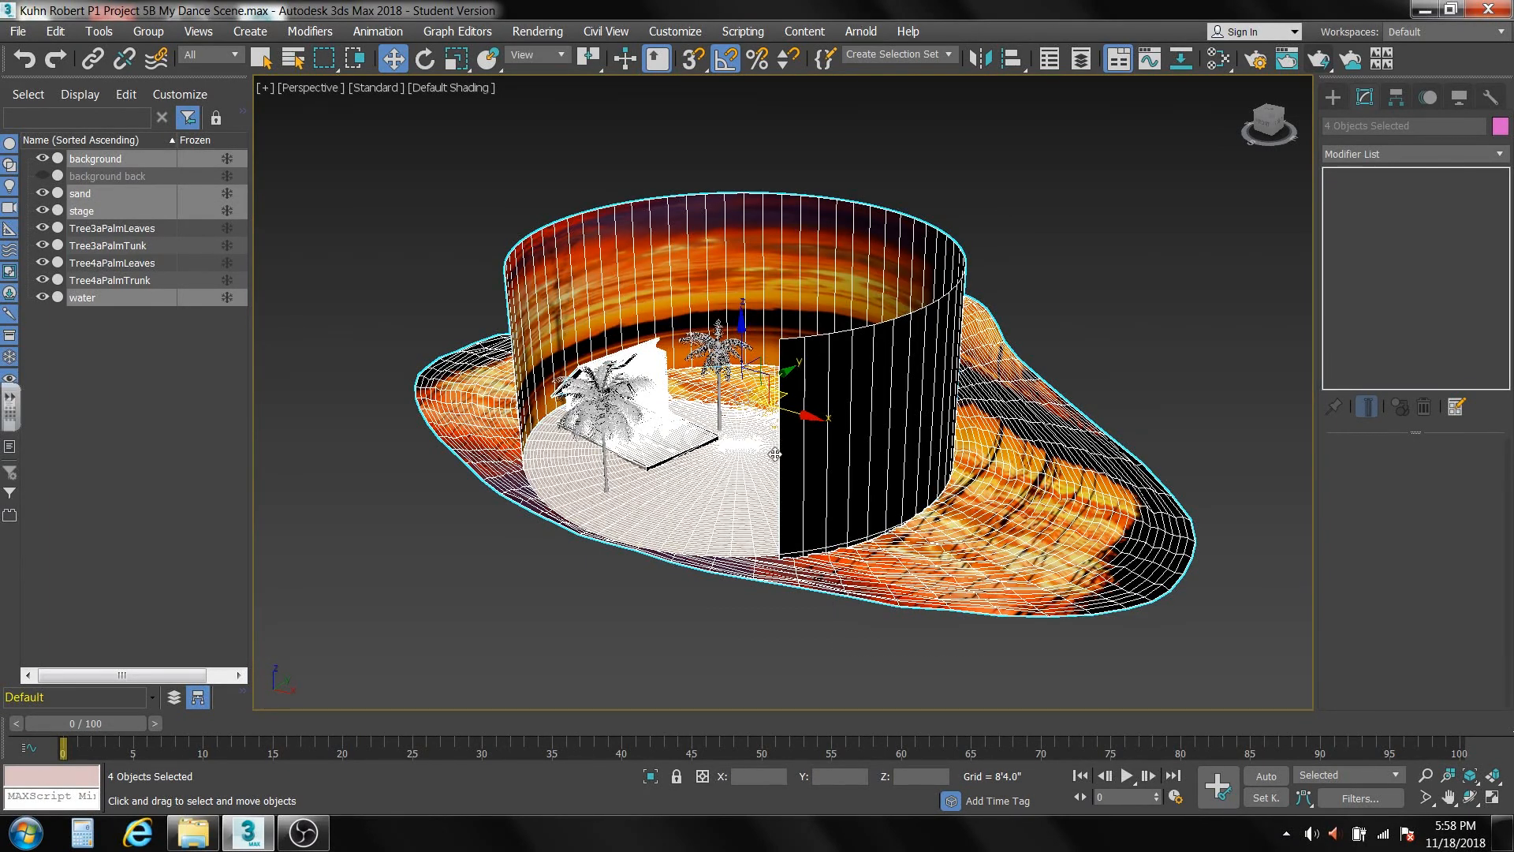
right_click(318, 248)
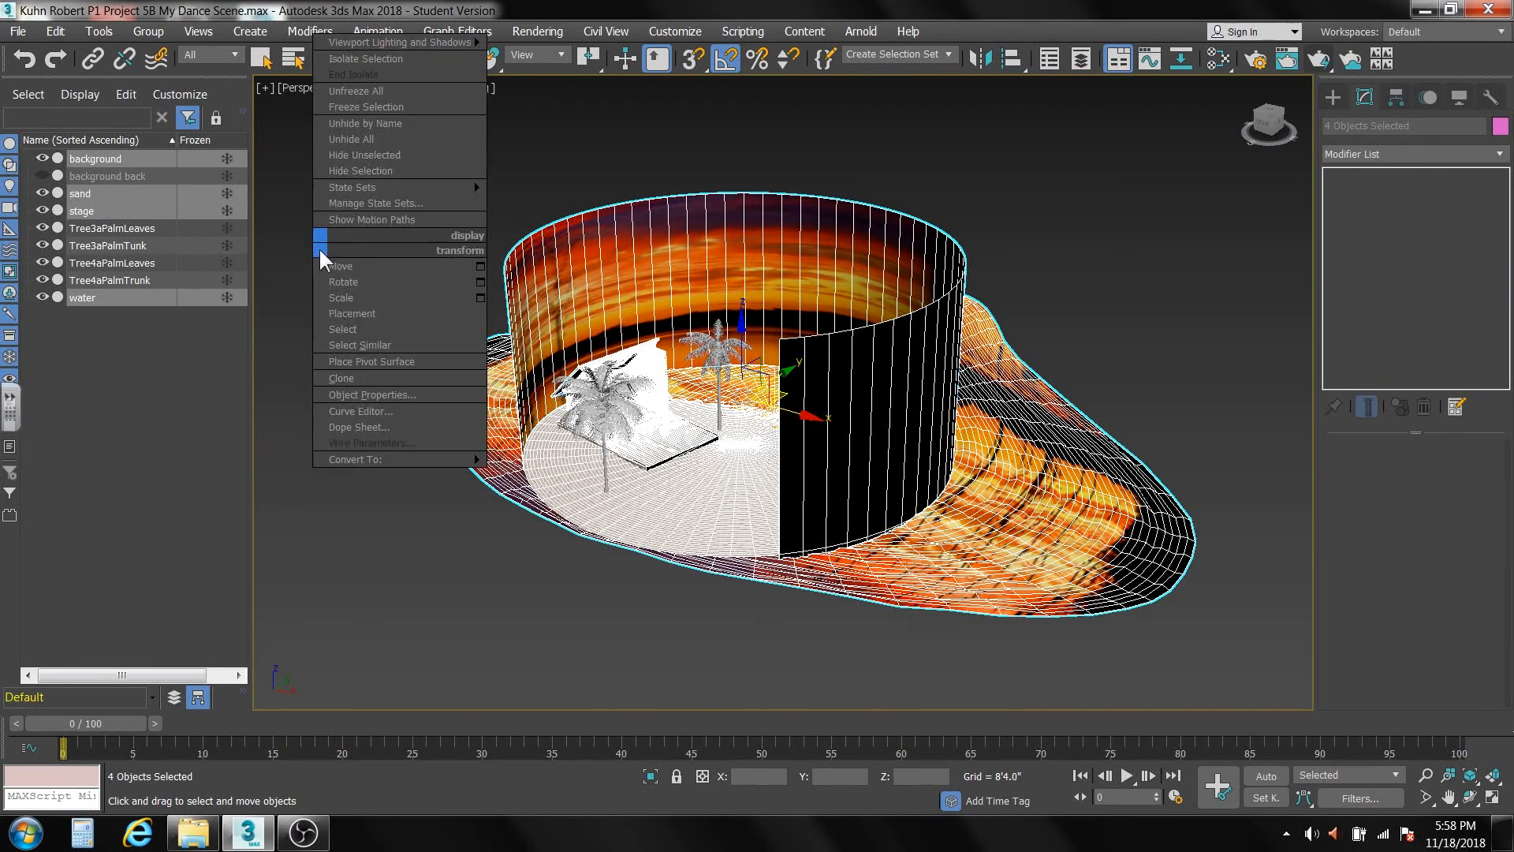
click(366, 392)
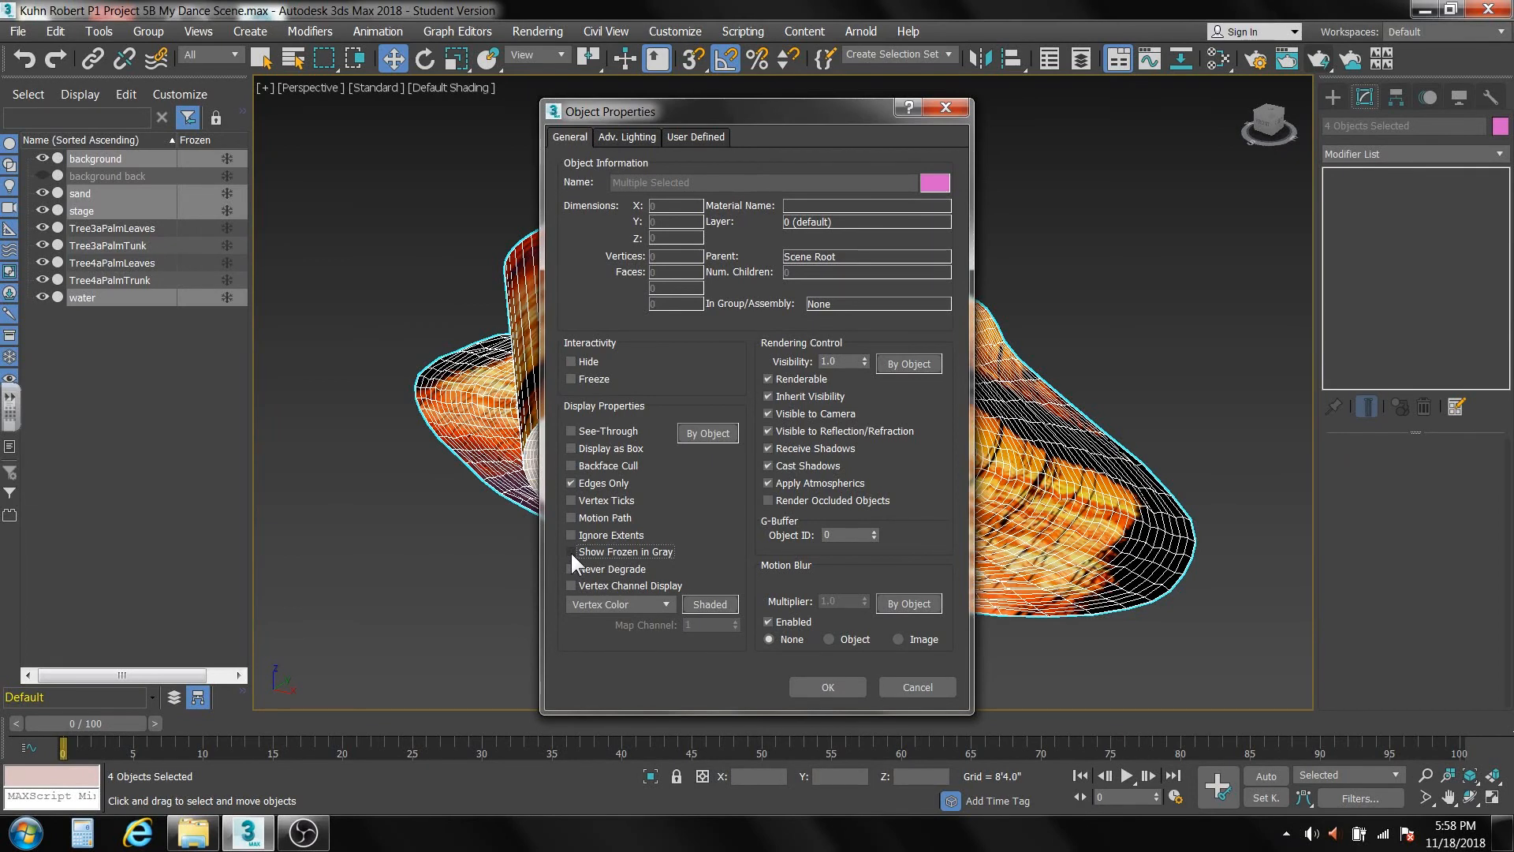
click(571, 377)
click(824, 685)
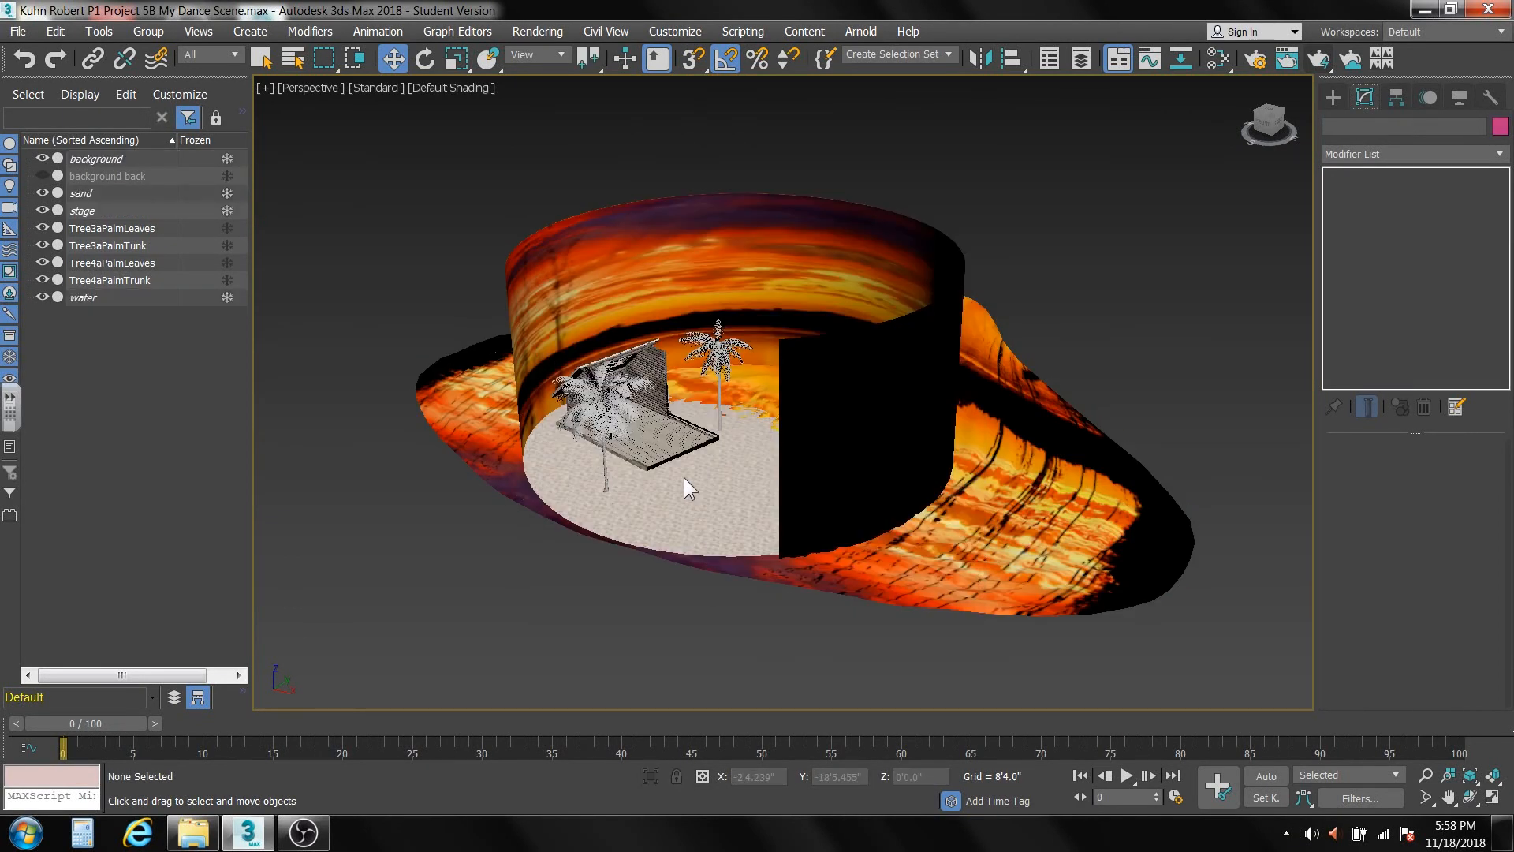
Switch to the file browser and find the palm tree folders inside the ArchivePlants, Trees (31) folder.
scroll(679, 471, up, 5)
middle_drag(676, 466, 757, 556)
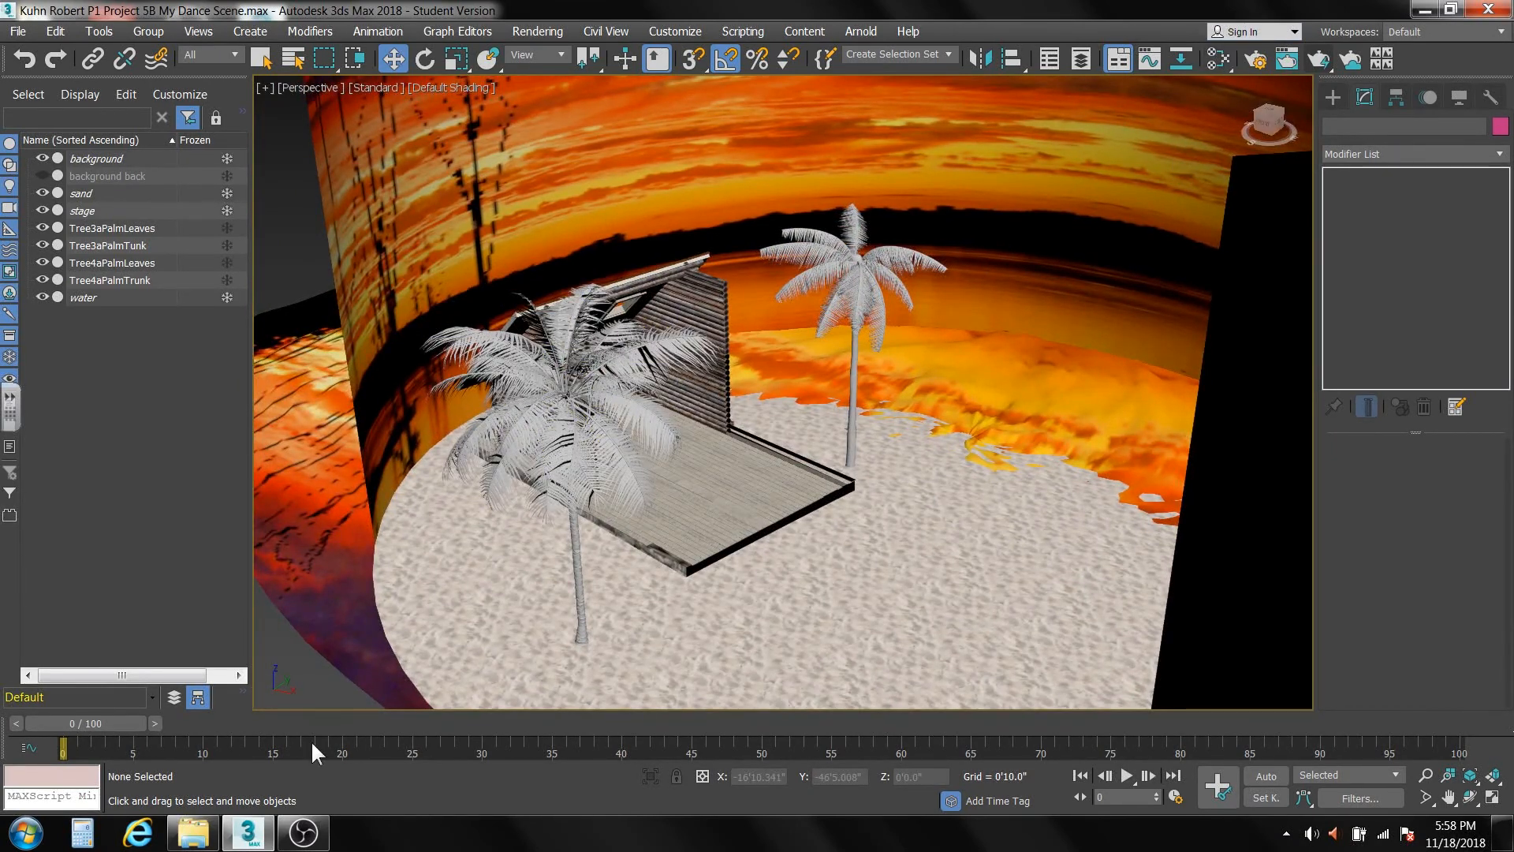
click(188, 837)
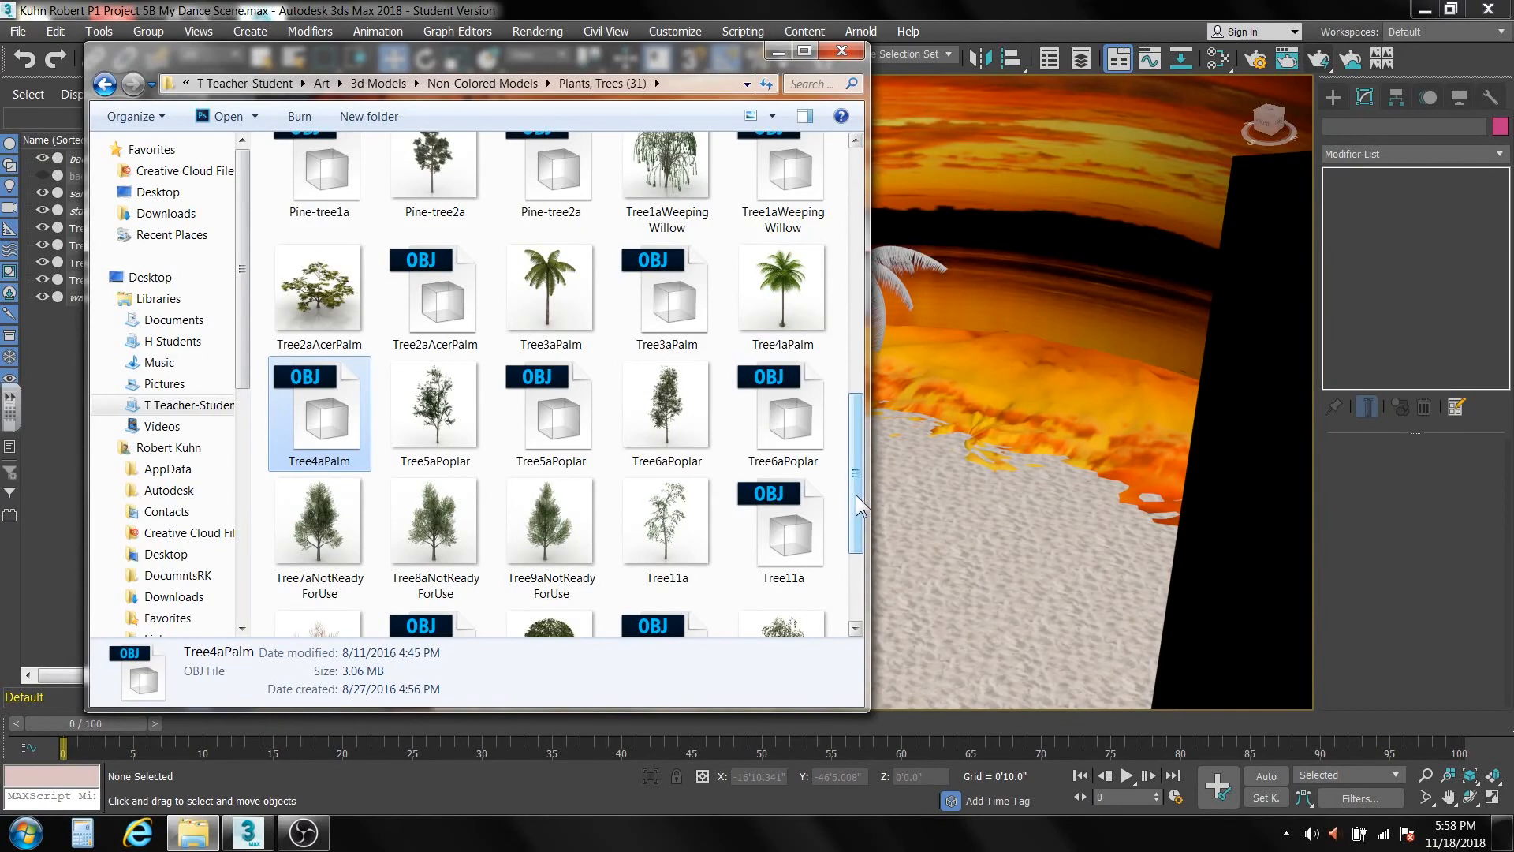
drag(855, 494, 857, 241)
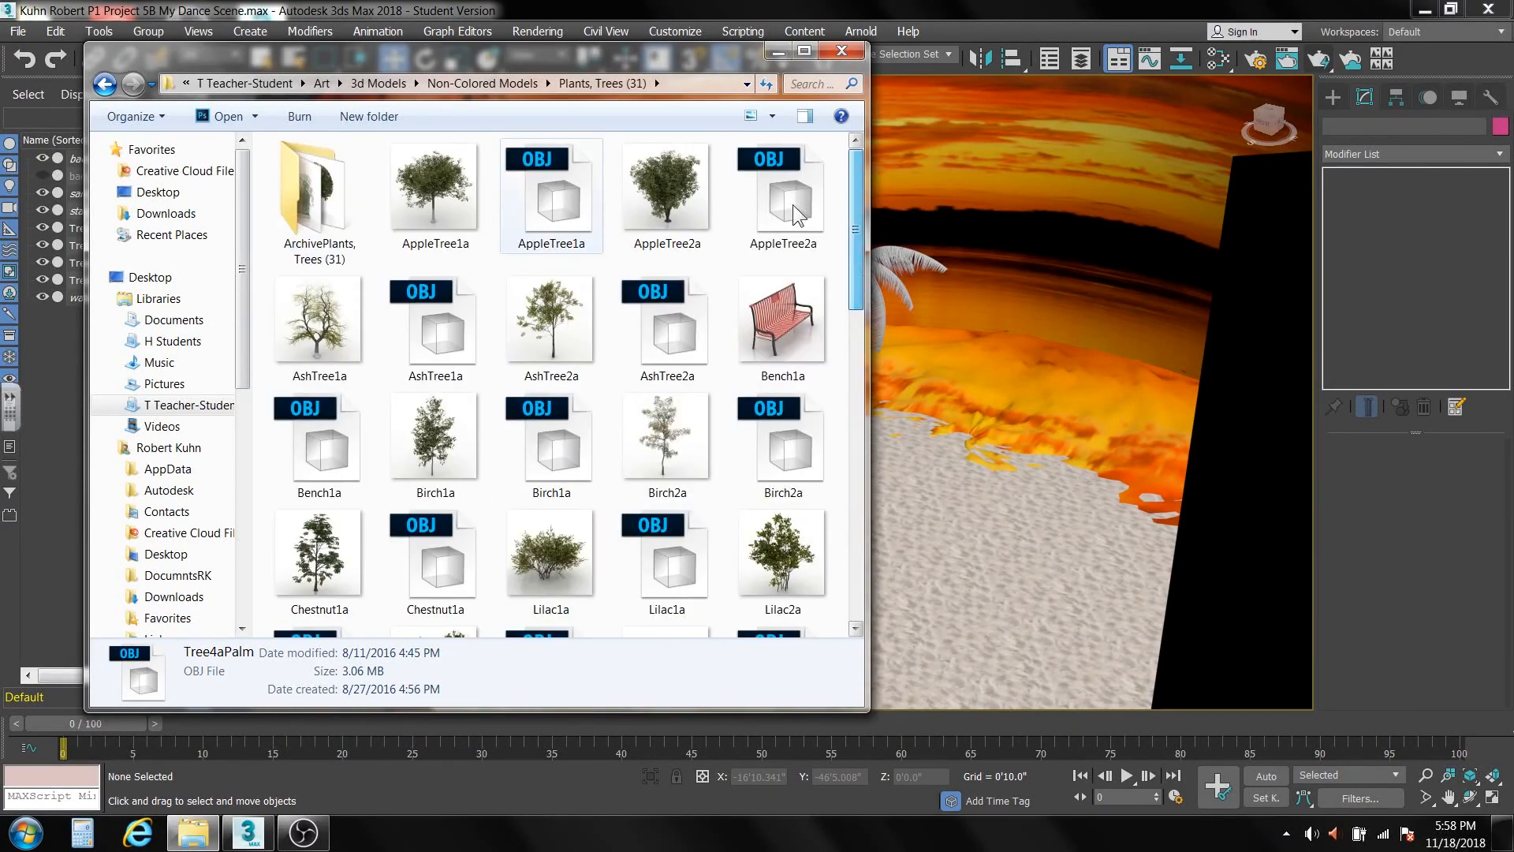
double_click(306, 221)
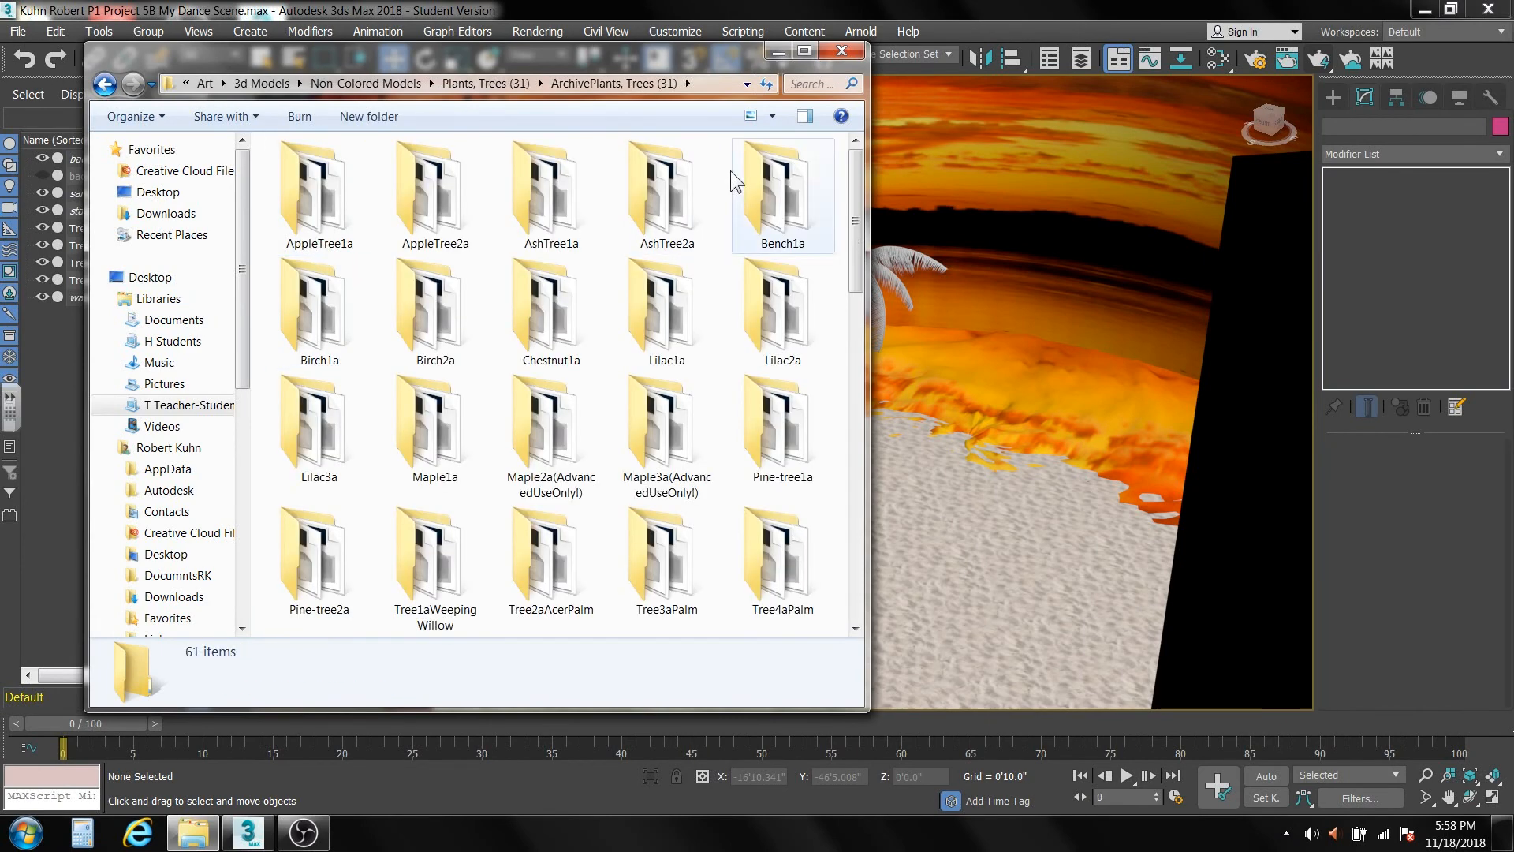
drag(858, 202, 845, 466)
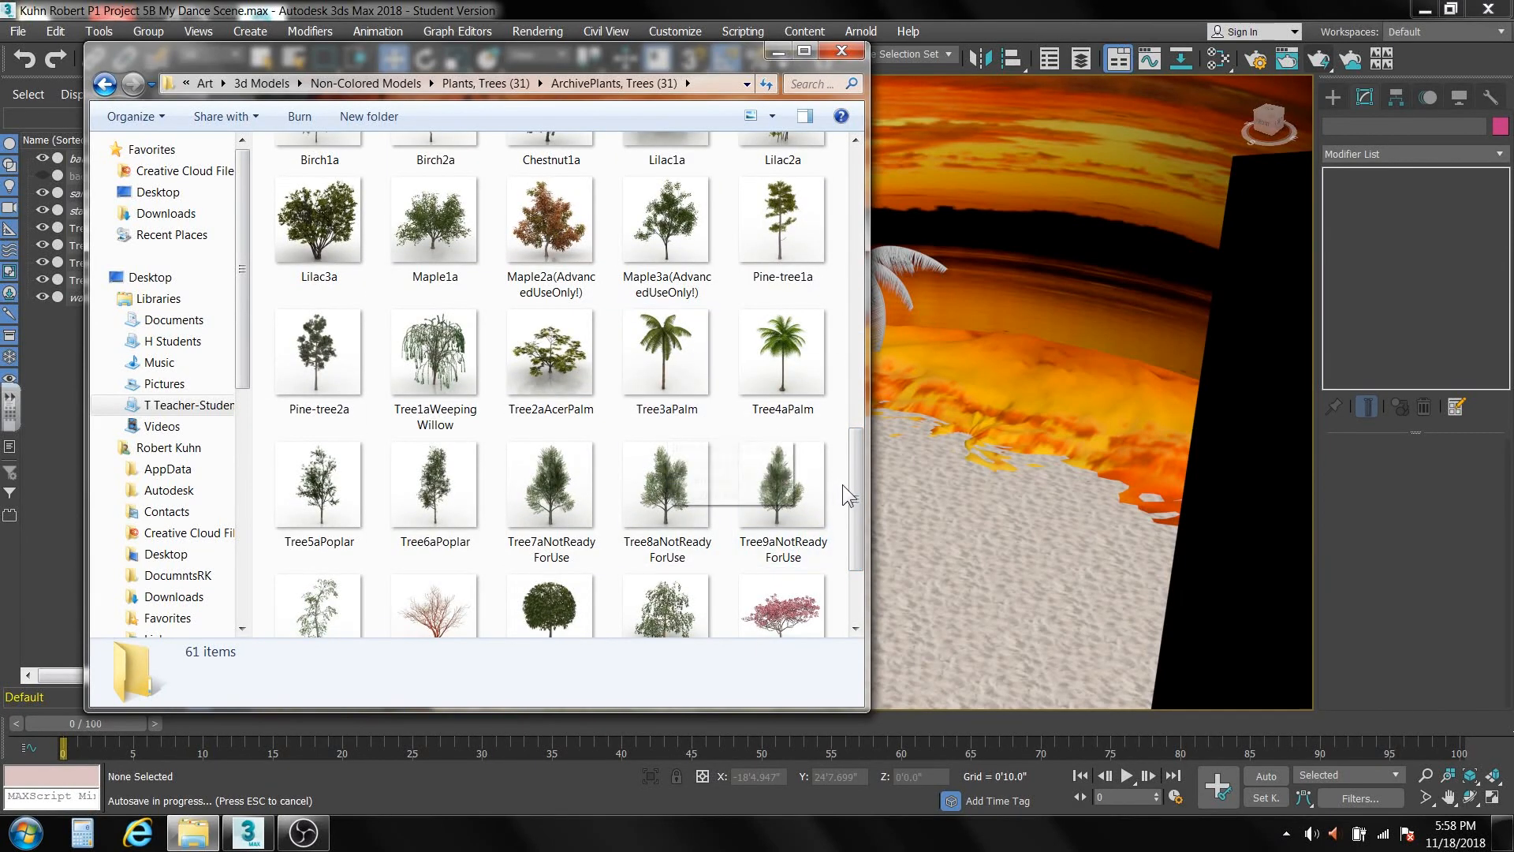
drag(855, 495, 866, 347)
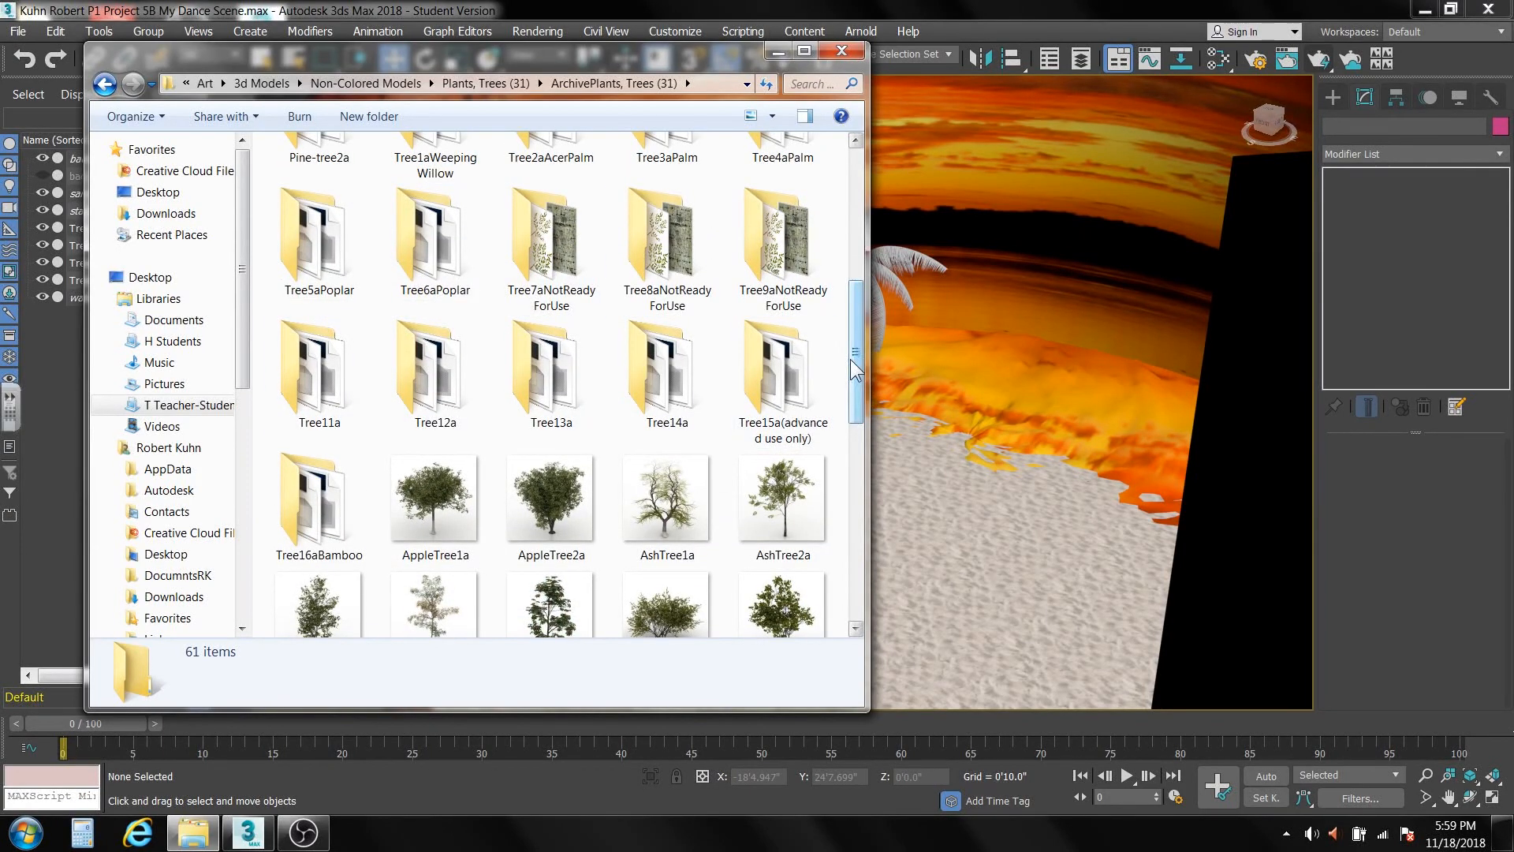
drag(855, 367, 853, 313)
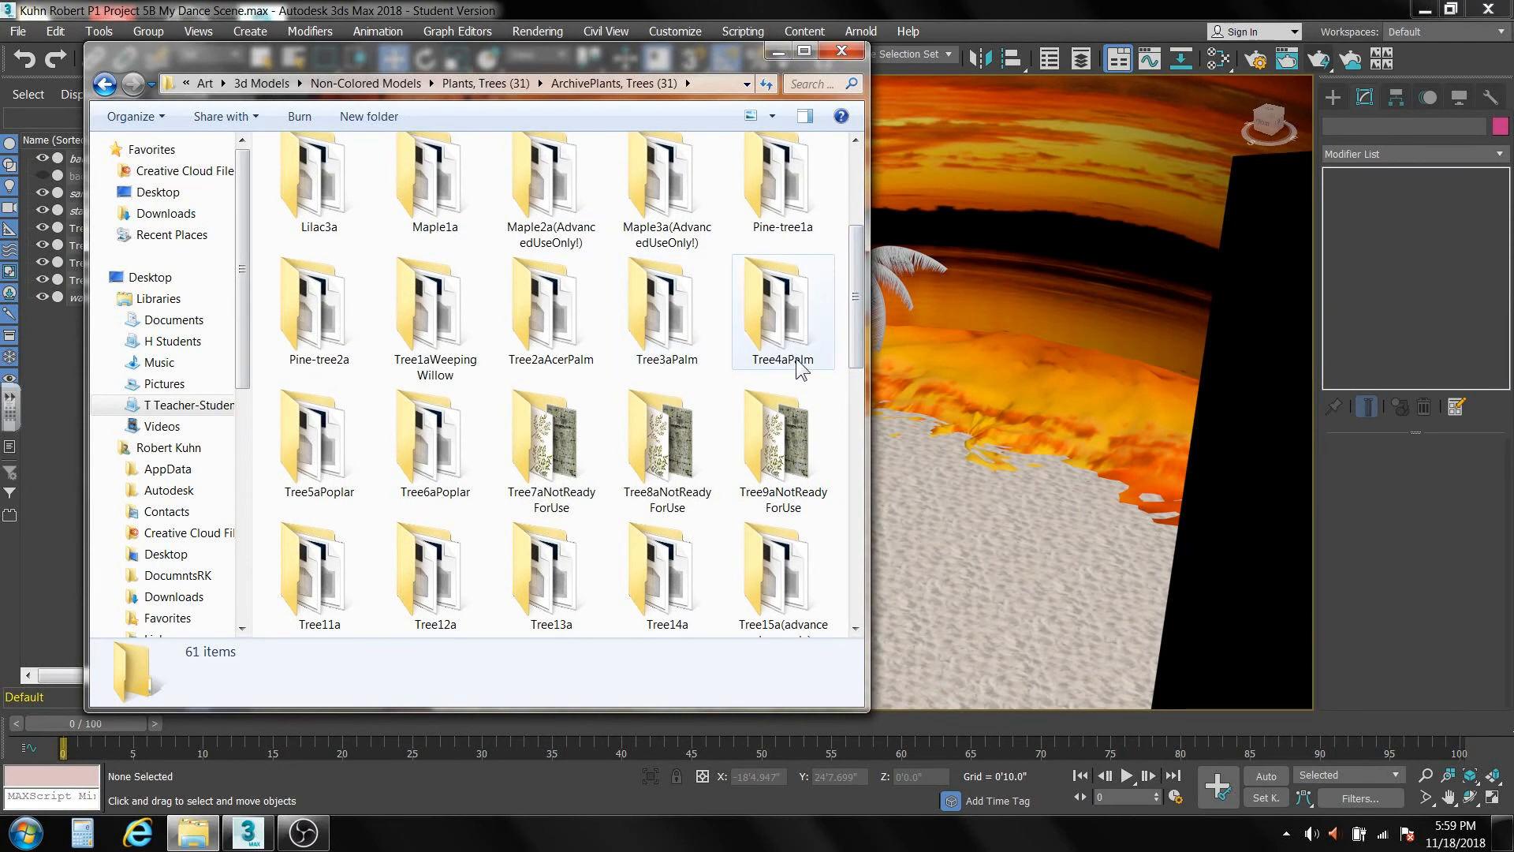
Check the texture files in the Tree3aPalm folder and open the Tree4aPalm folder, keeping its window beside the scene.
double_click(657, 309)
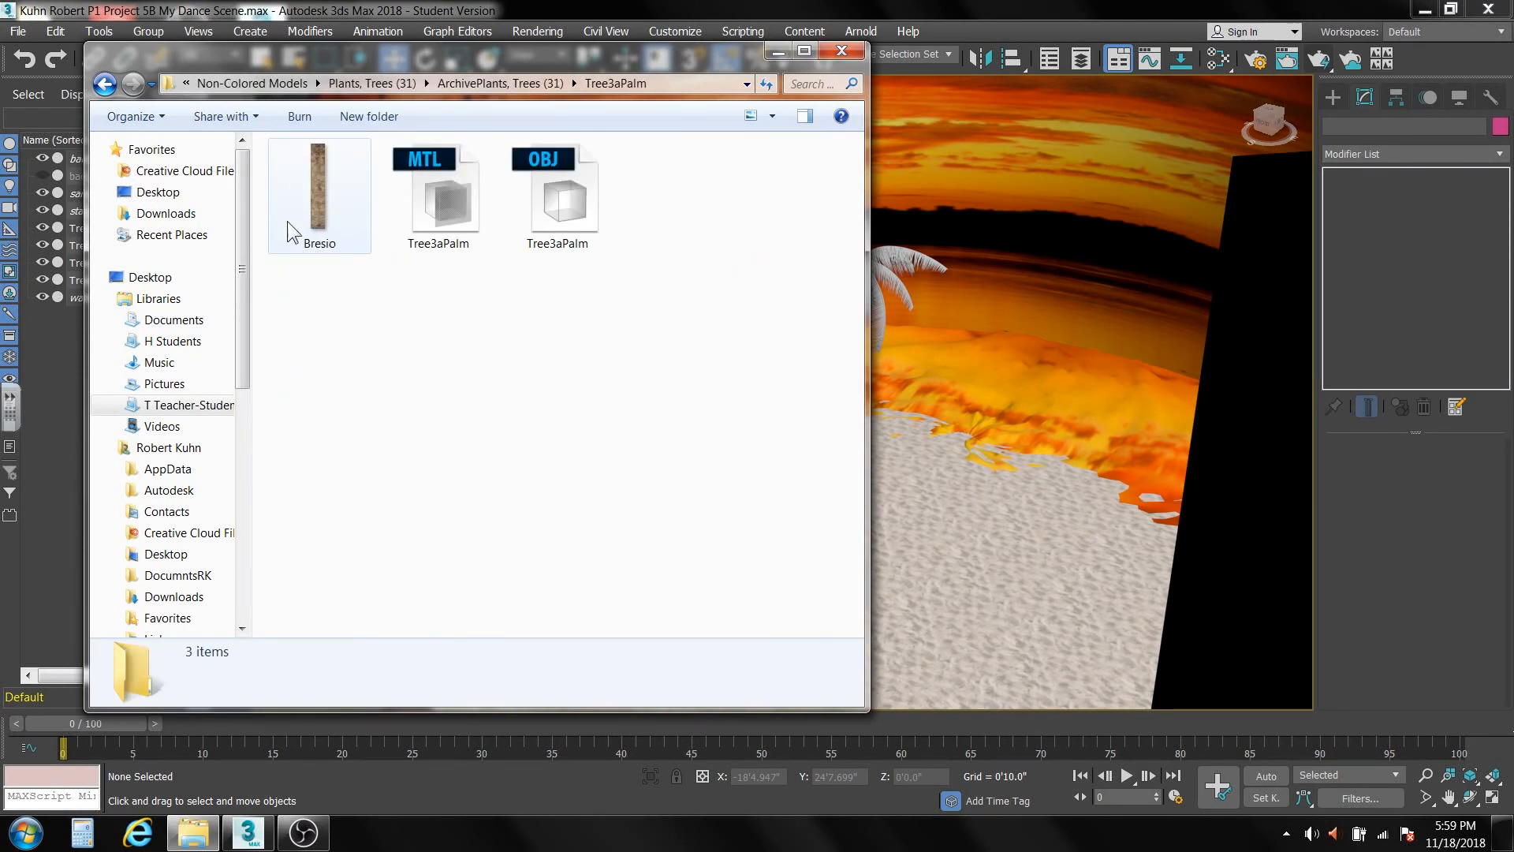
click(109, 82)
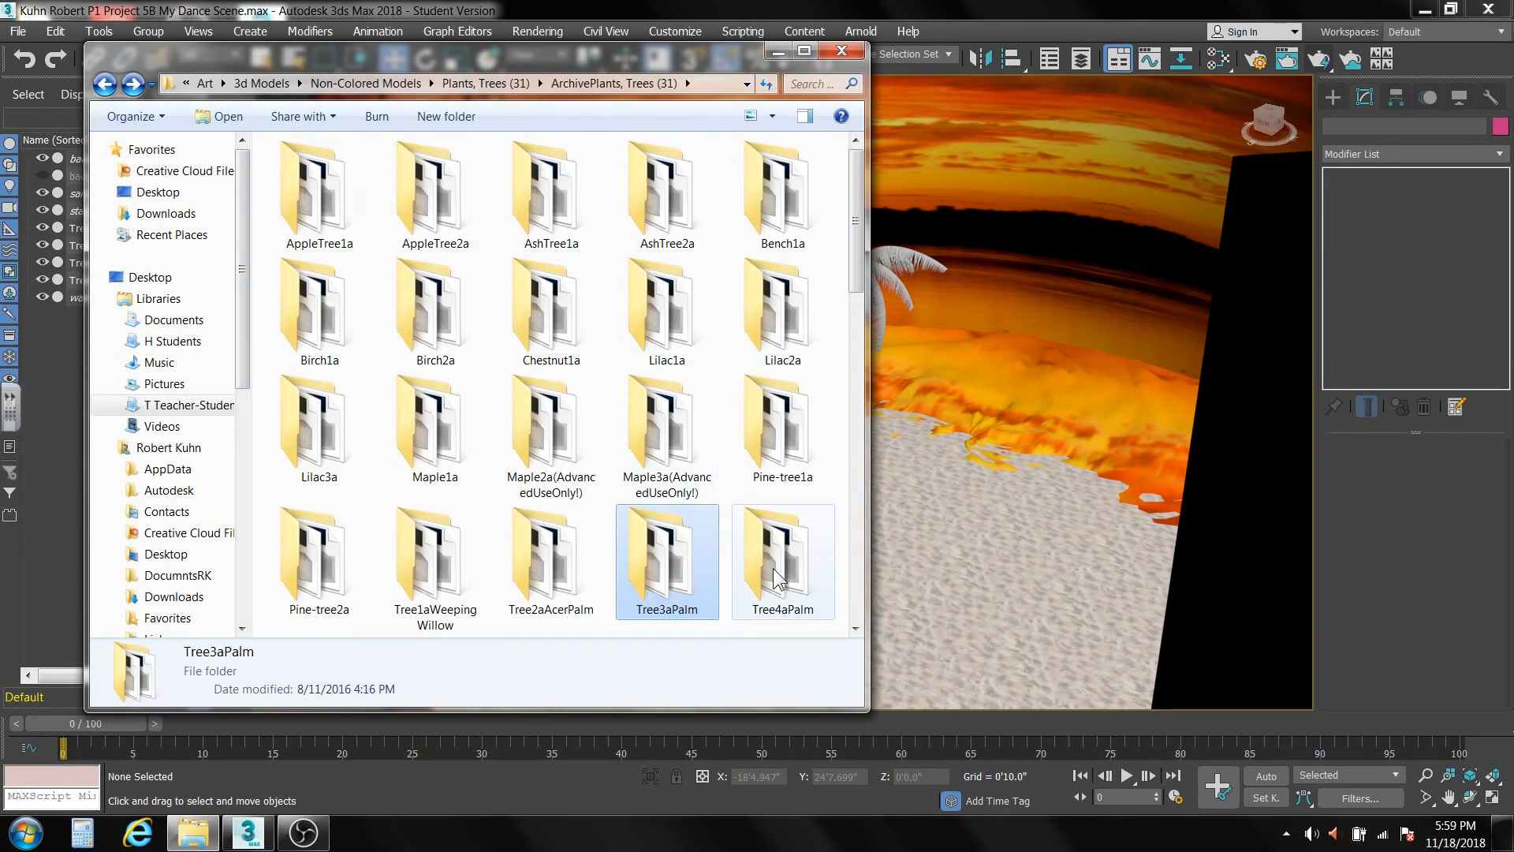
double_click(773, 568)
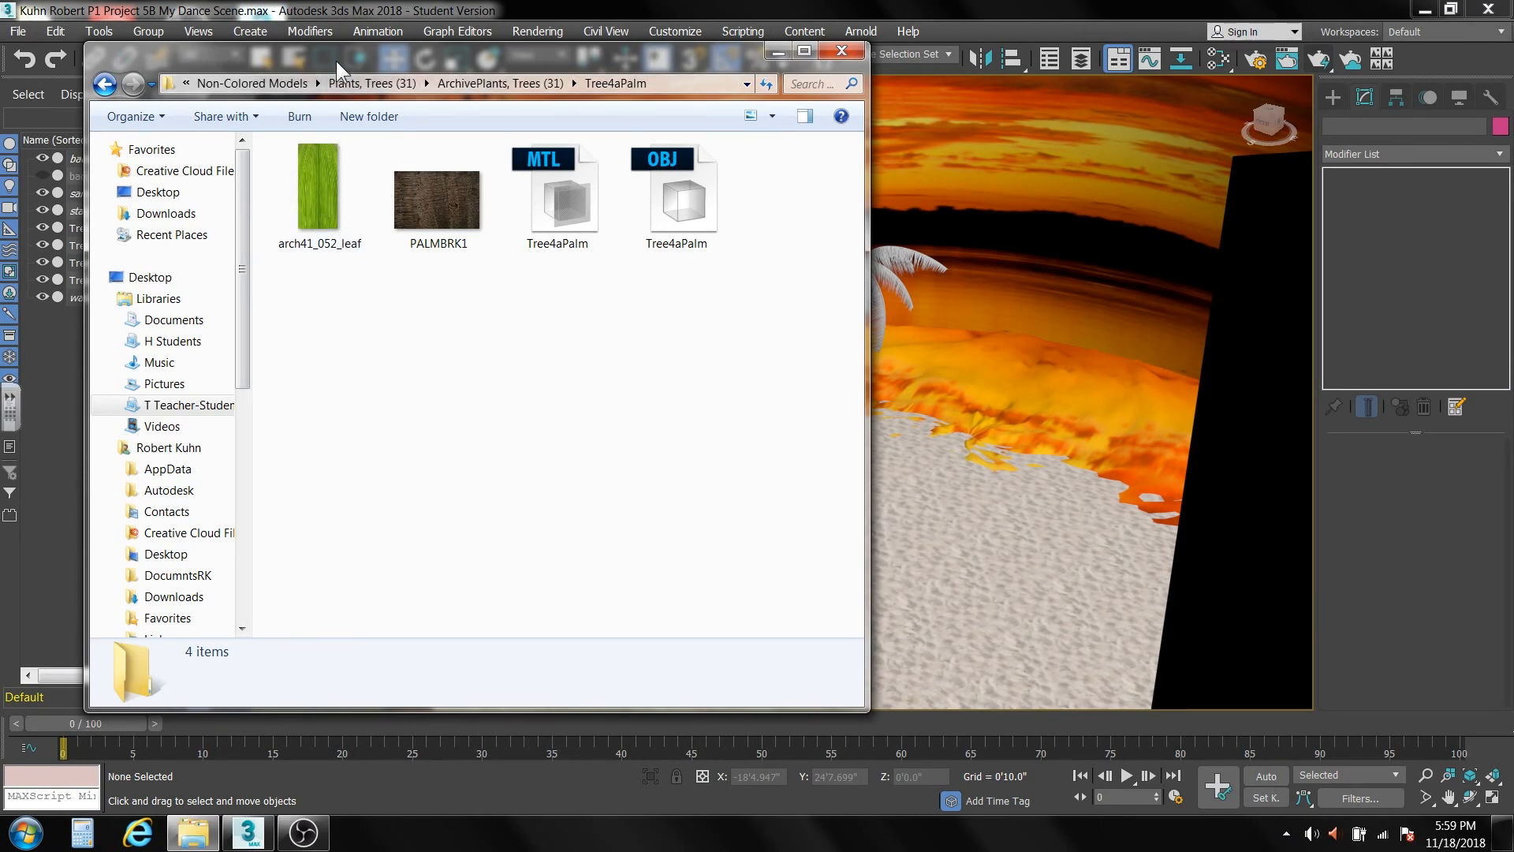
drag(336, 60, 953, 126)
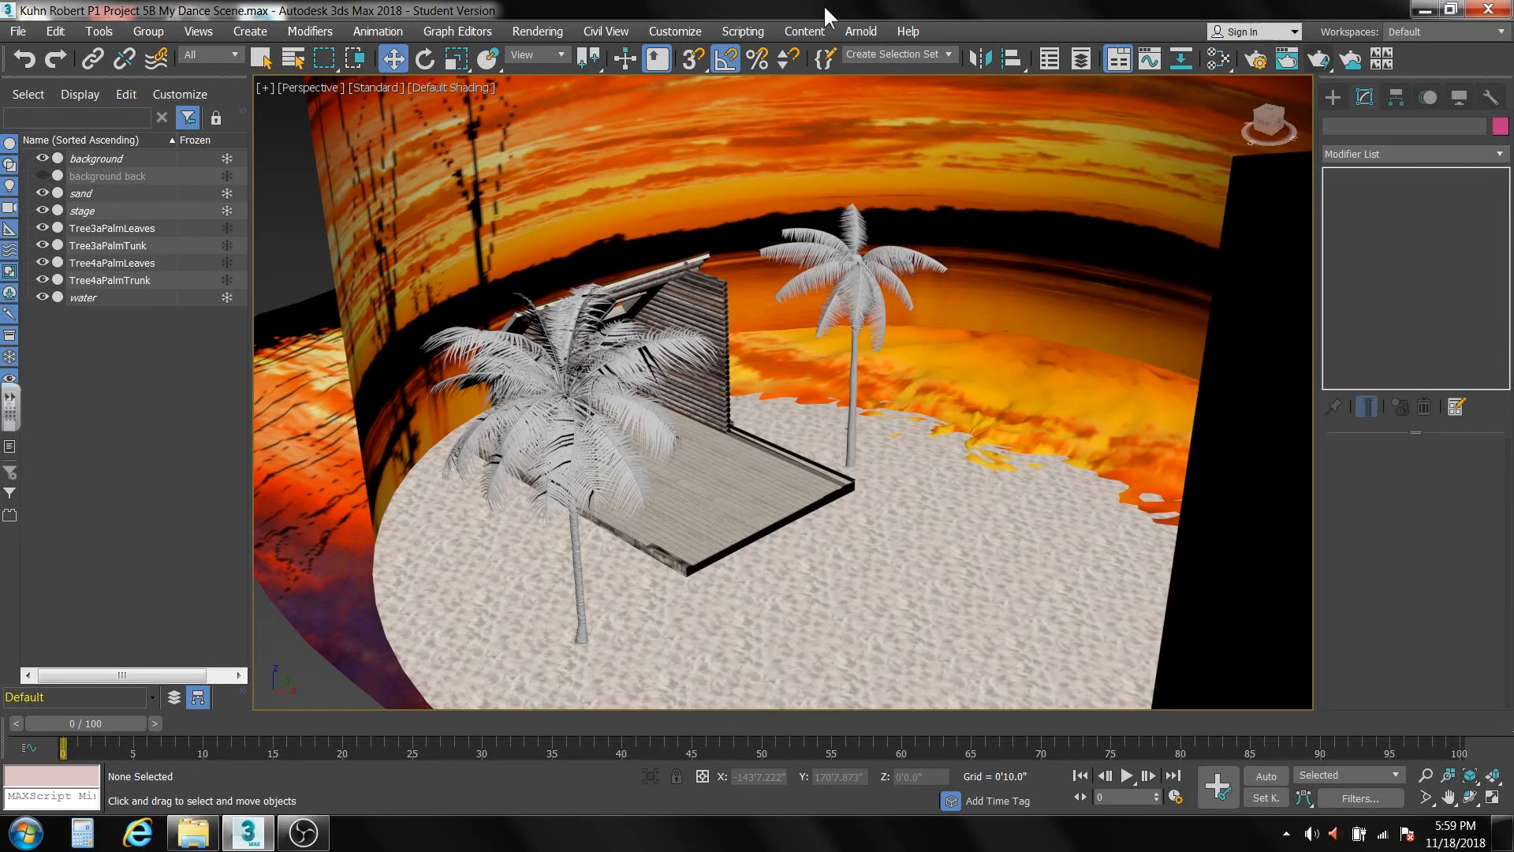
Switch back to 3ds Max, open the Slate Material Editor and bring its Scene Materials list into view.
click(826, 11)
click(1218, 58)
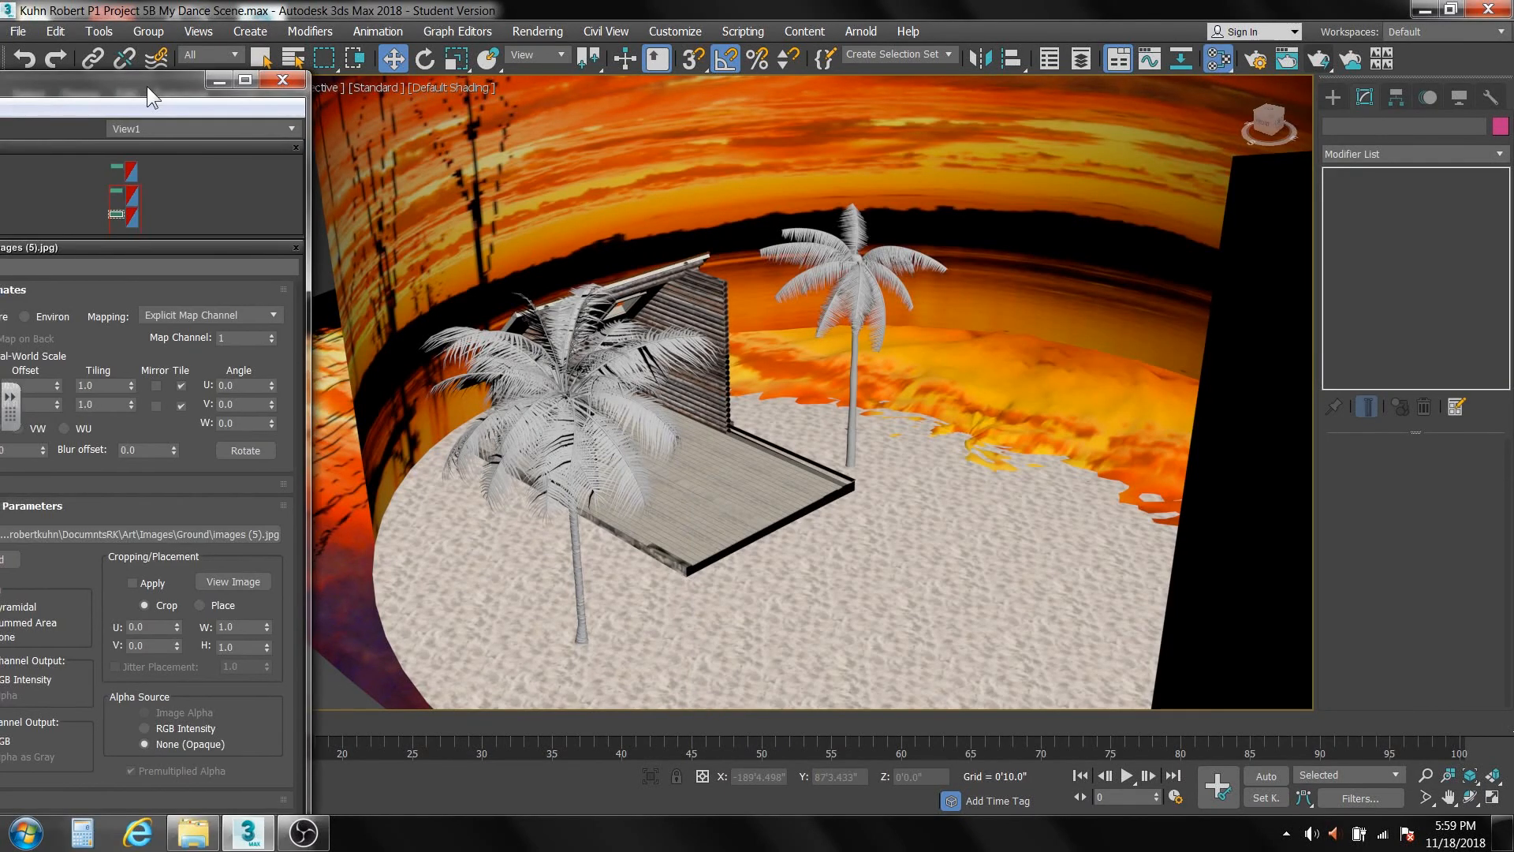
drag(146, 87, 718, 22)
middle_drag(433, 713, 412, 241)
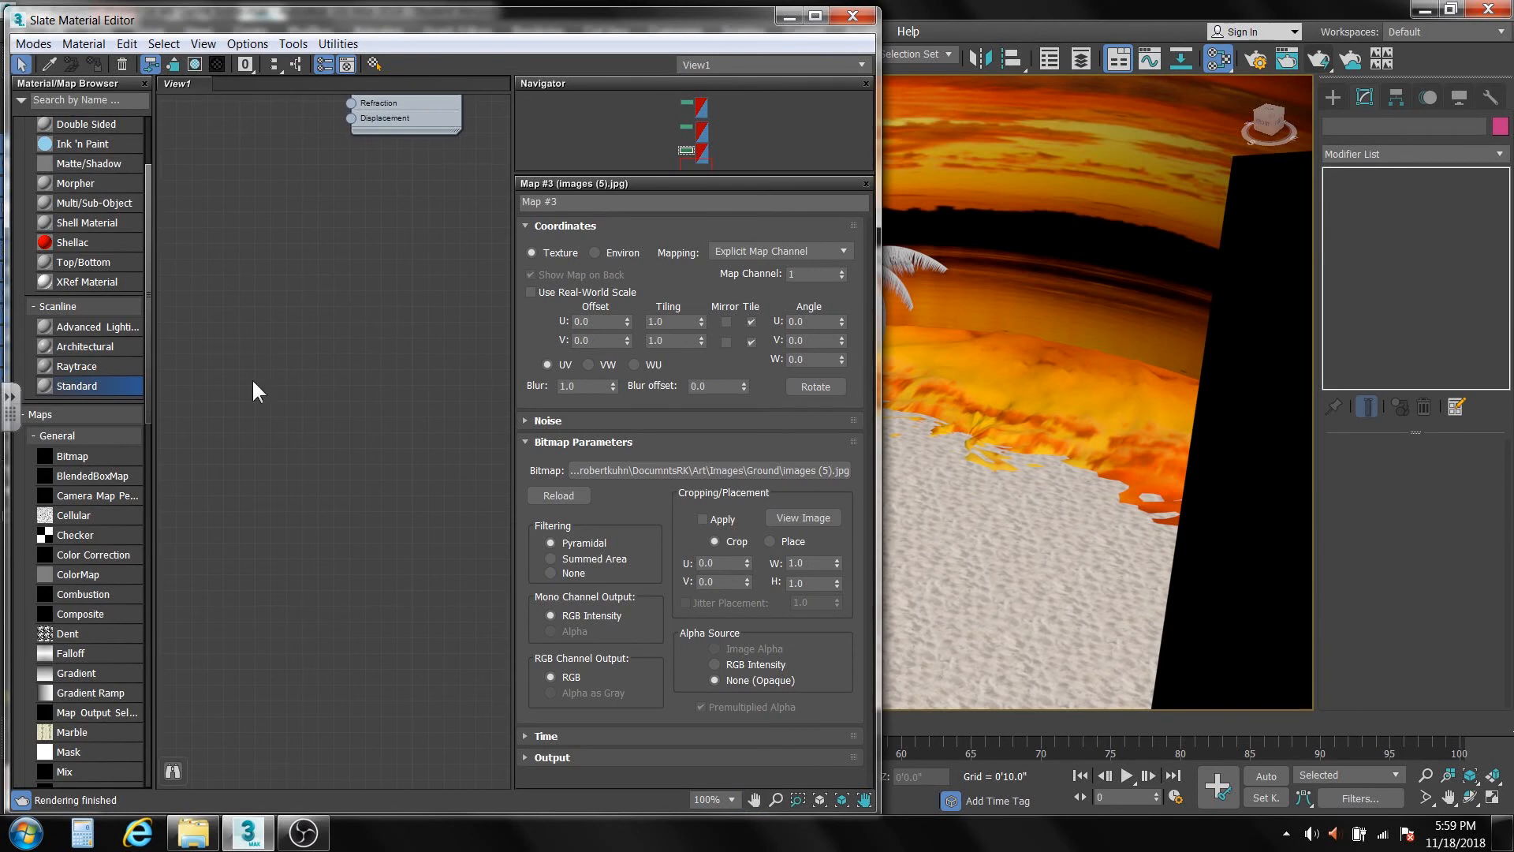
drag(145, 252, 130, 712)
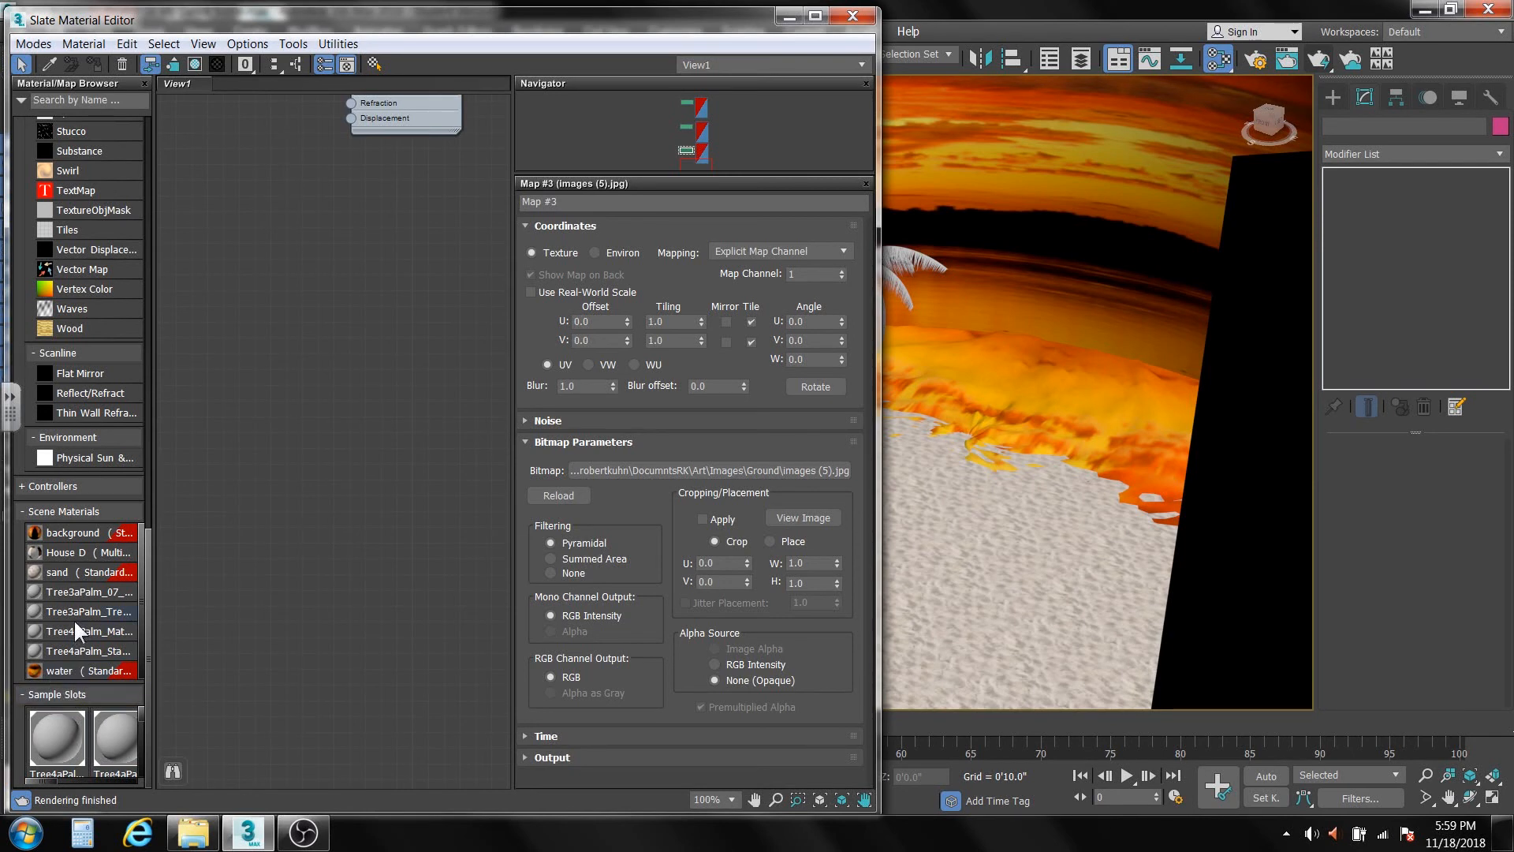
double_click(74, 591)
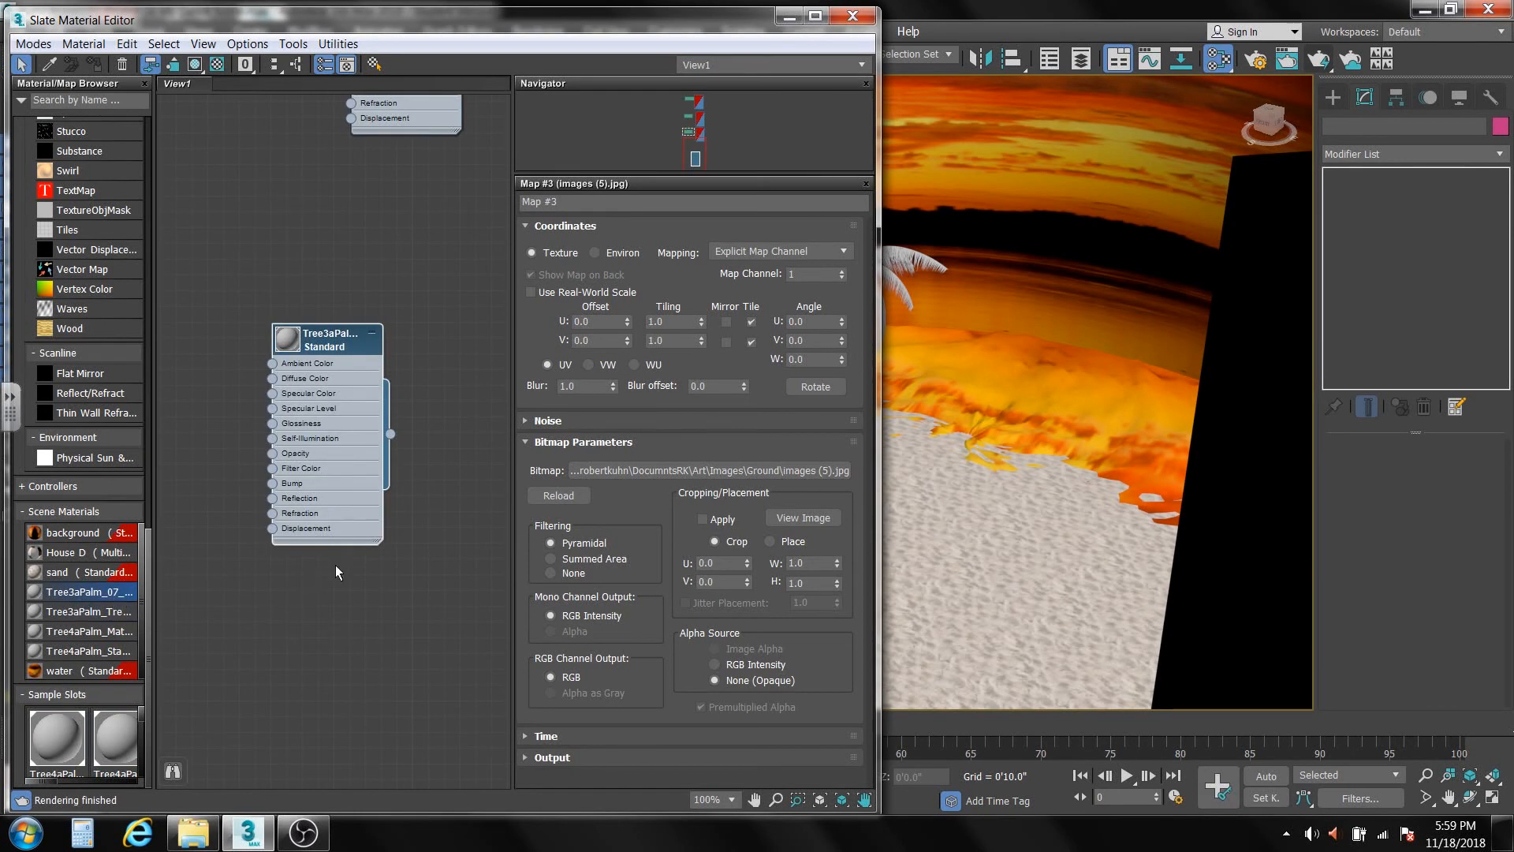
middle_drag(334, 565, 301, 458)
scroll(286, 469, up, 1)
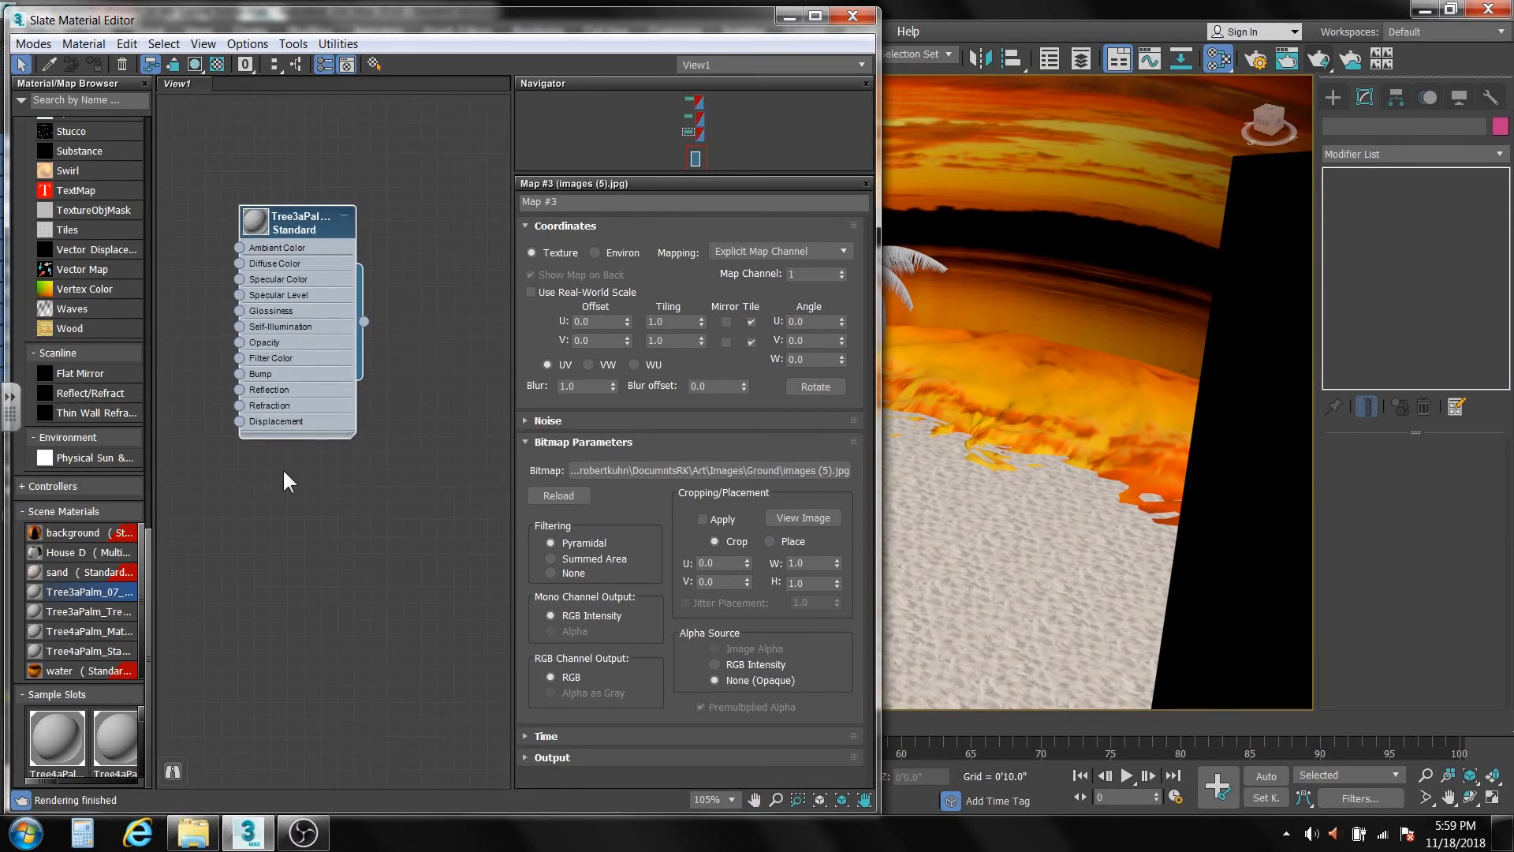
double_click(78, 609)
middle_drag(307, 473, 404, 545)
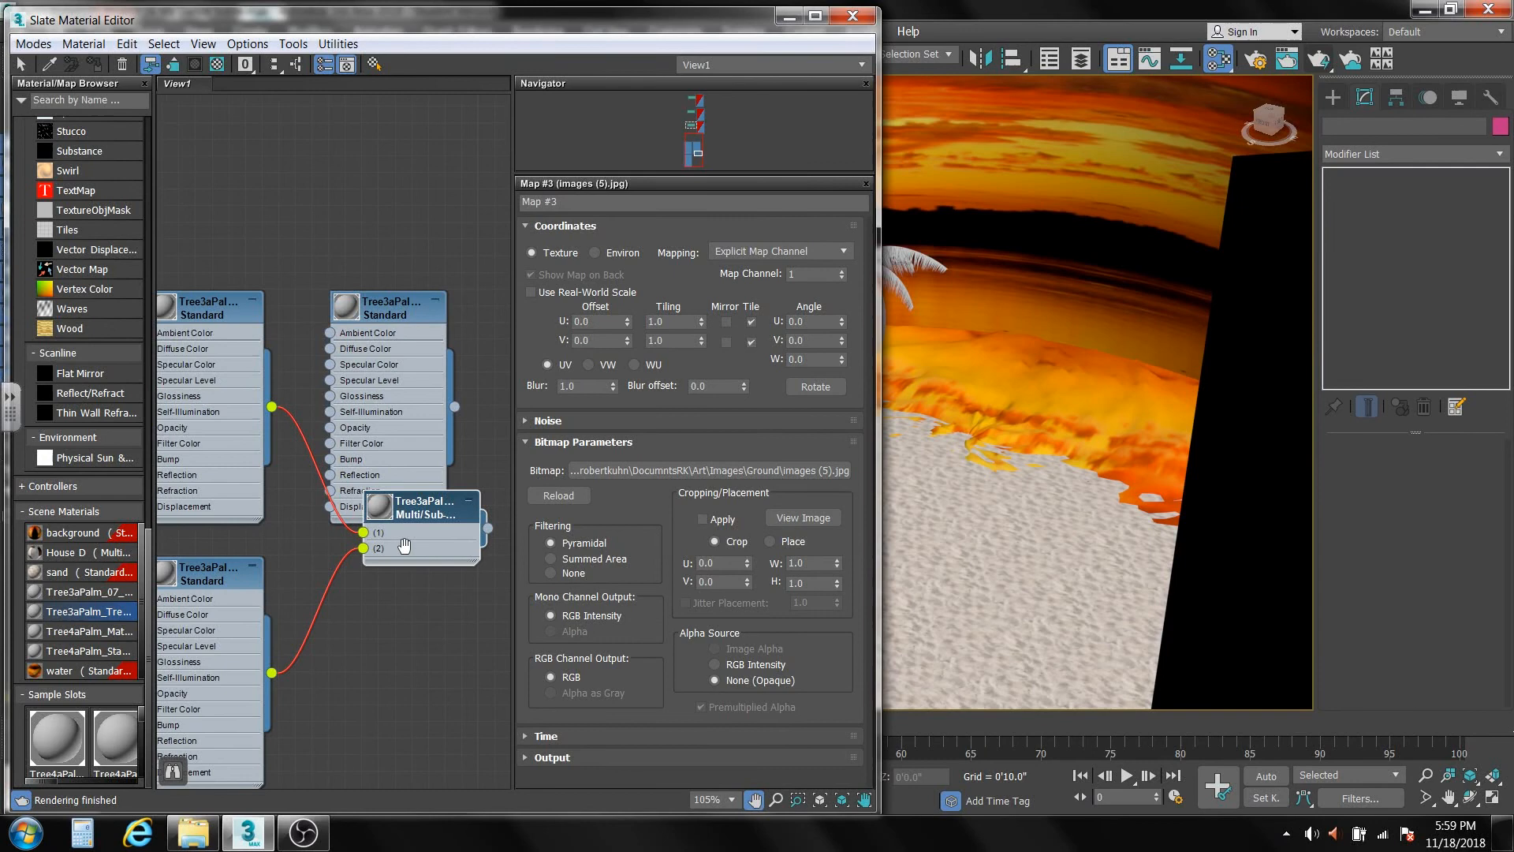
click(386, 314)
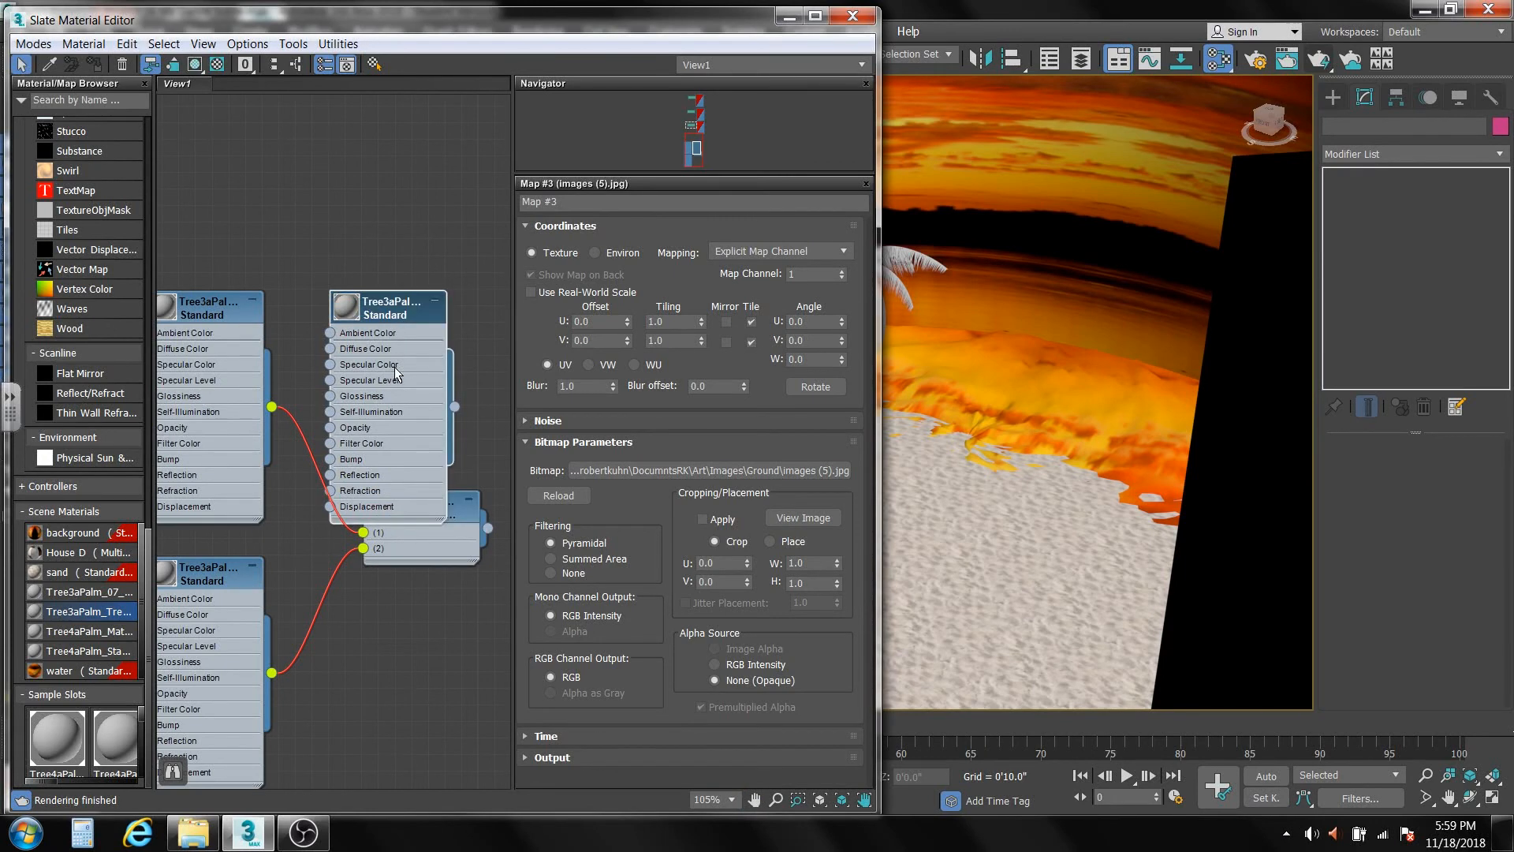
key(Delete)
middle_drag(321, 609, 346, 396)
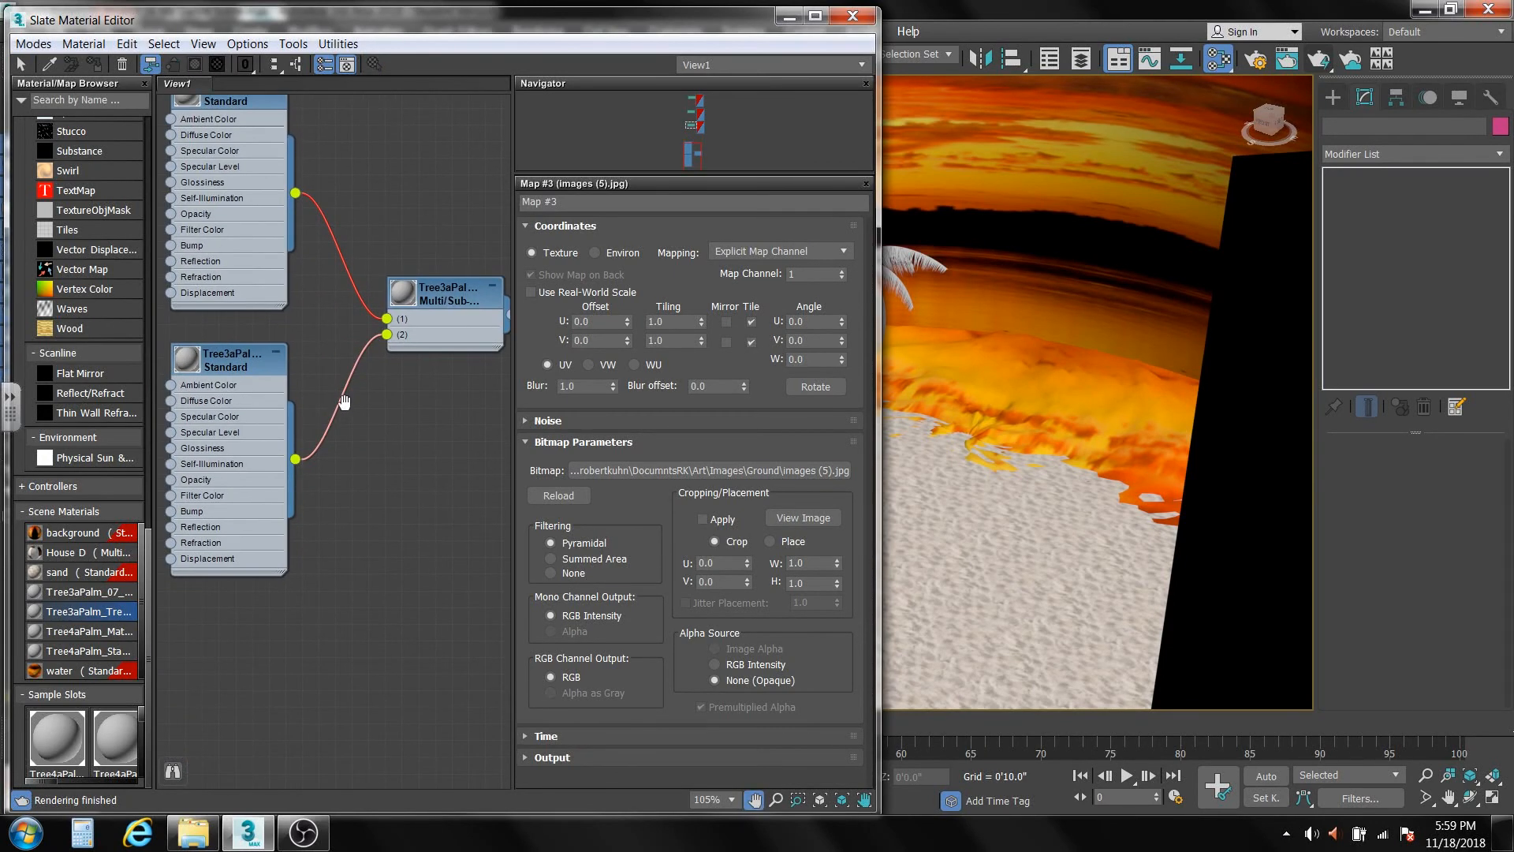
double_click(91, 628)
drag(319, 342, 373, 620)
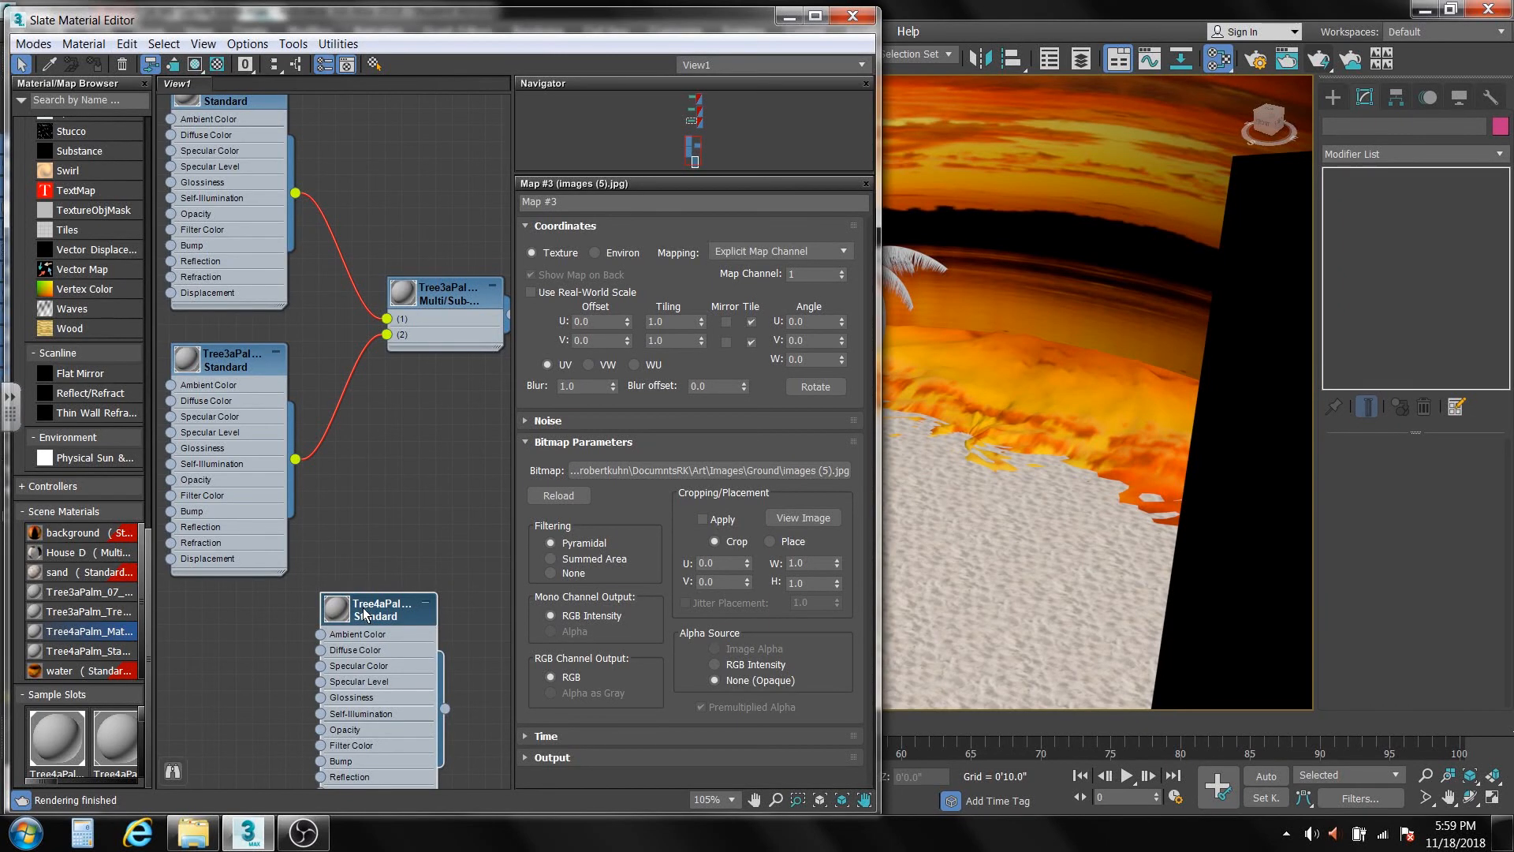
middle_drag(365, 620, 372, 574)
scroll(350, 593, down, 4)
scroll(350, 593, down, 1)
drag(182, 158, 471, 759)
key(Delete)
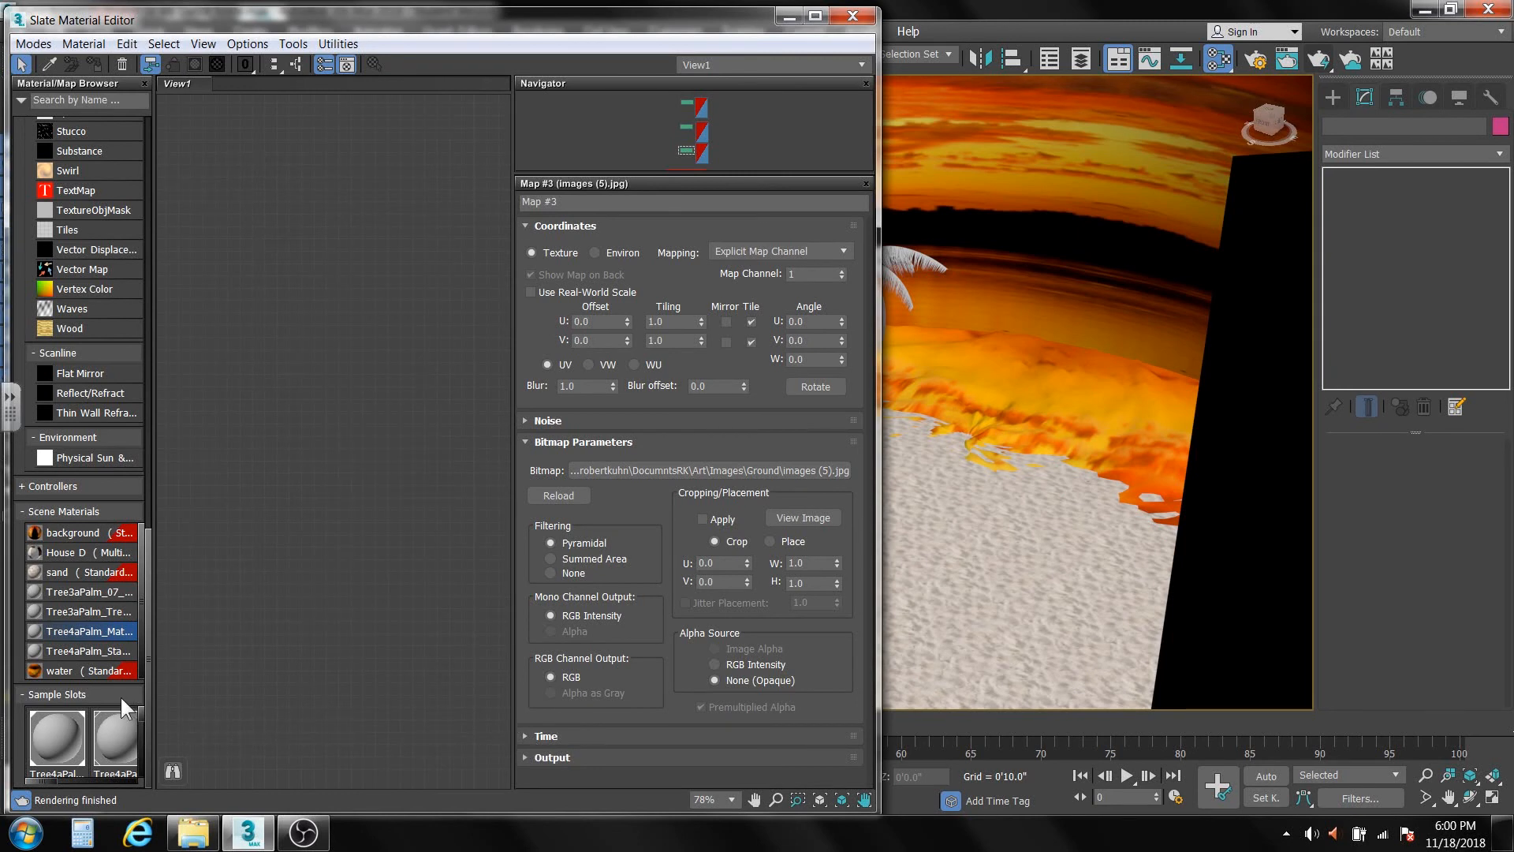
Load the Tree3aPalm leaves Multi/Sub-Object material into the material view and assign it to the leaves and trunks of both palms.
double_click(65, 612)
middle_drag(290, 497, 386, 543)
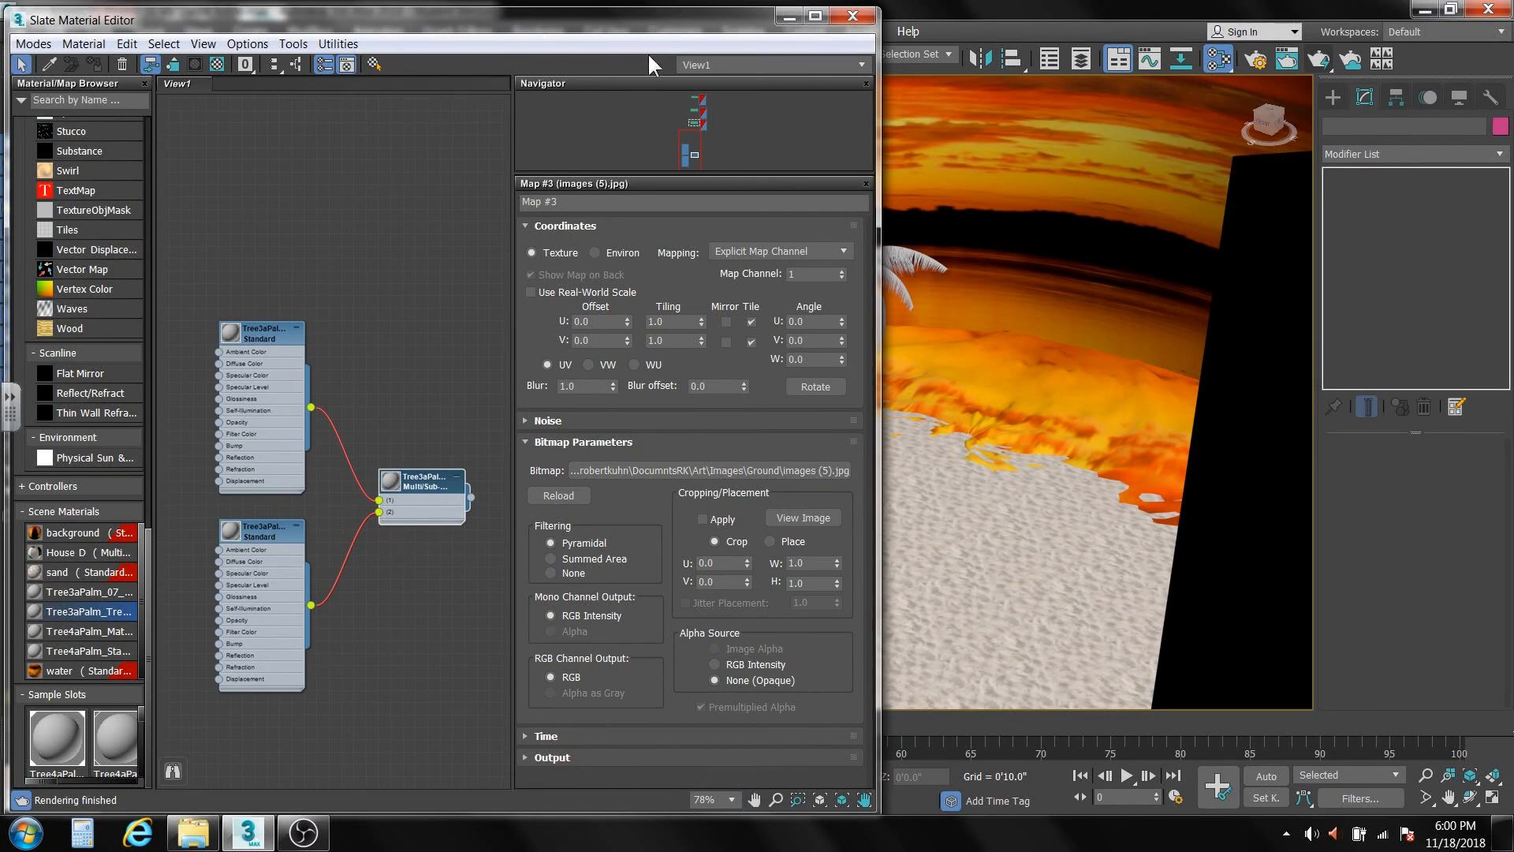
drag(651, 19, 314, 81)
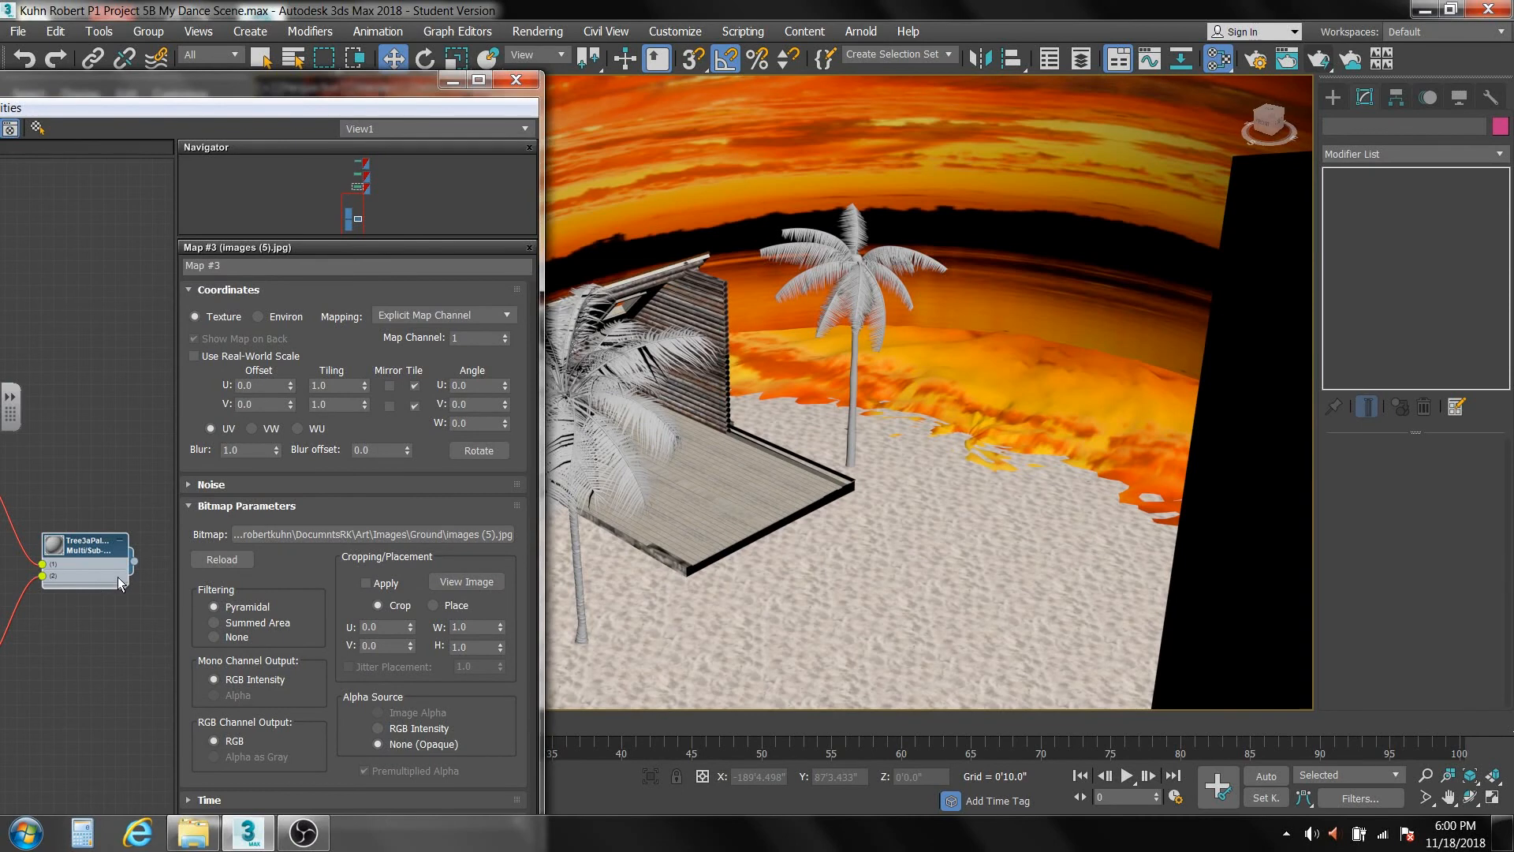
drag(132, 561, 577, 432)
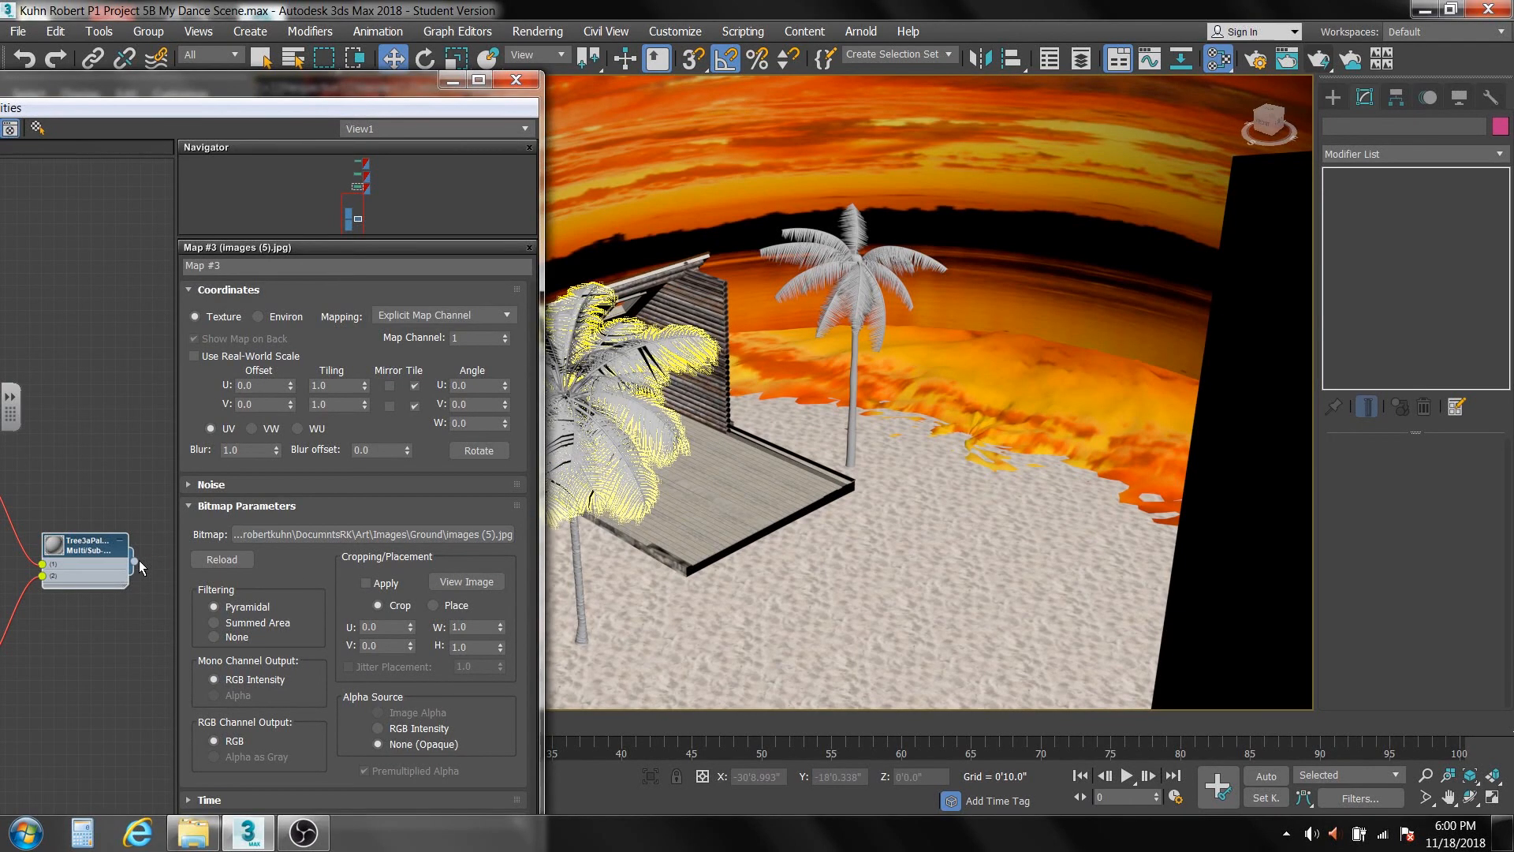
drag(133, 565, 578, 613)
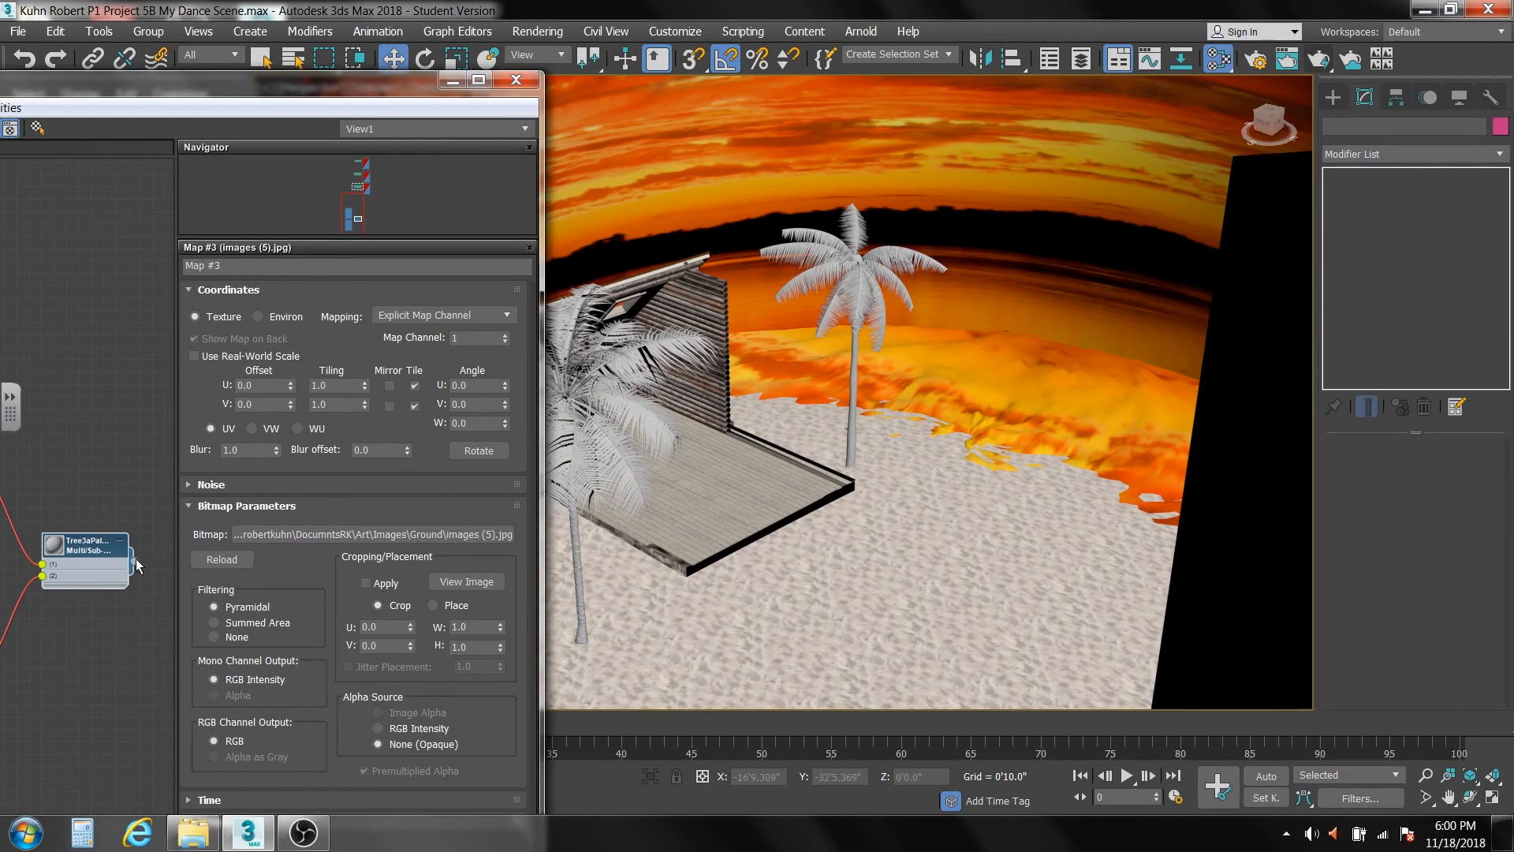
drag(134, 562, 859, 292)
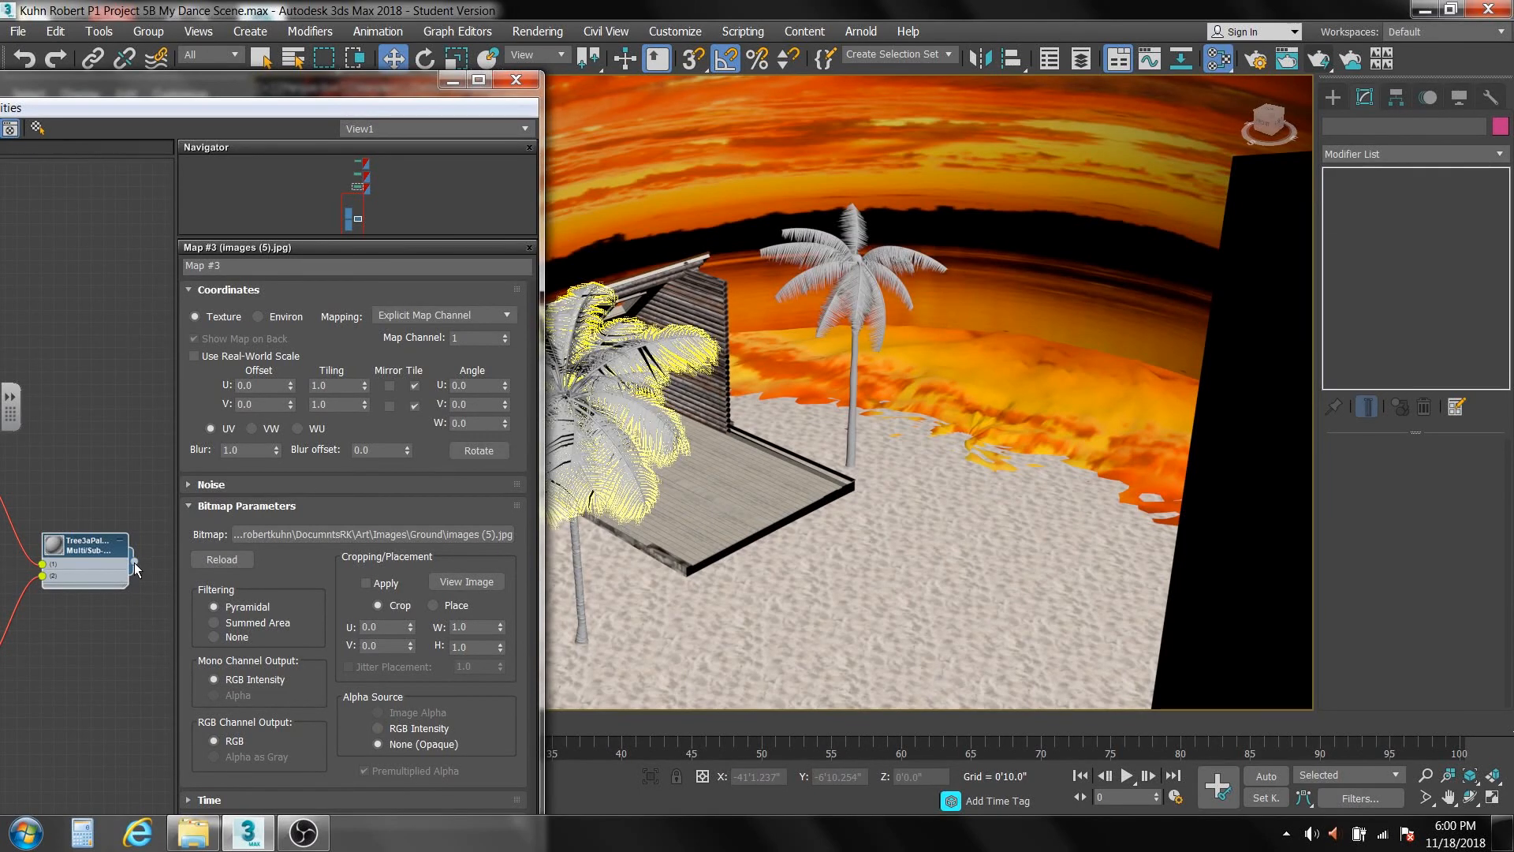
drag(135, 562, 850, 426)
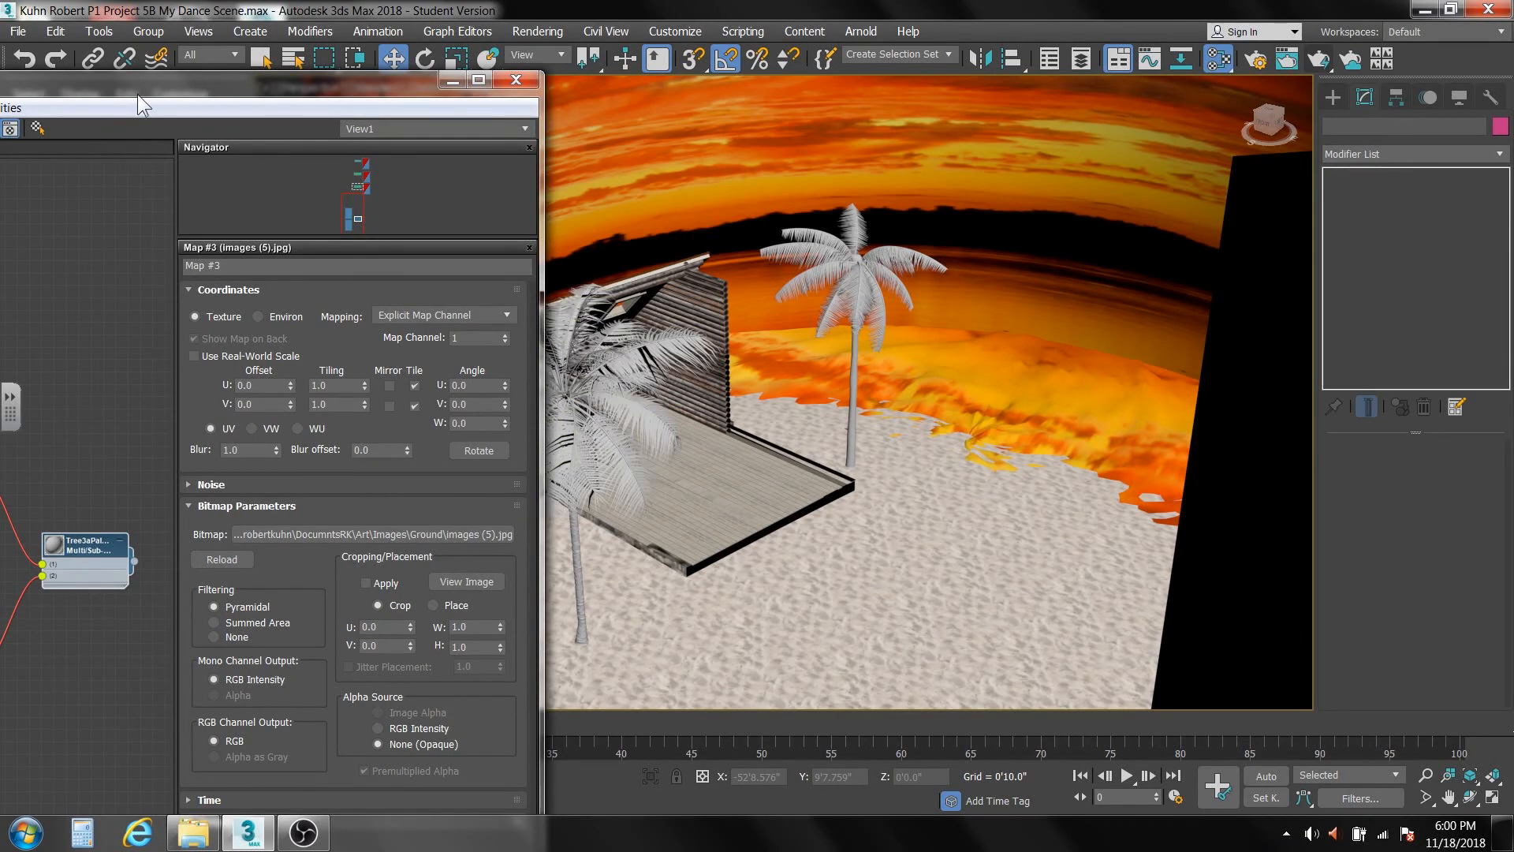
Add the arch41_052_leaf and PALMBRK1 images from the Tree4aPalm folder to the material view as bitmap nodes.
drag(136, 88, 519, 25)
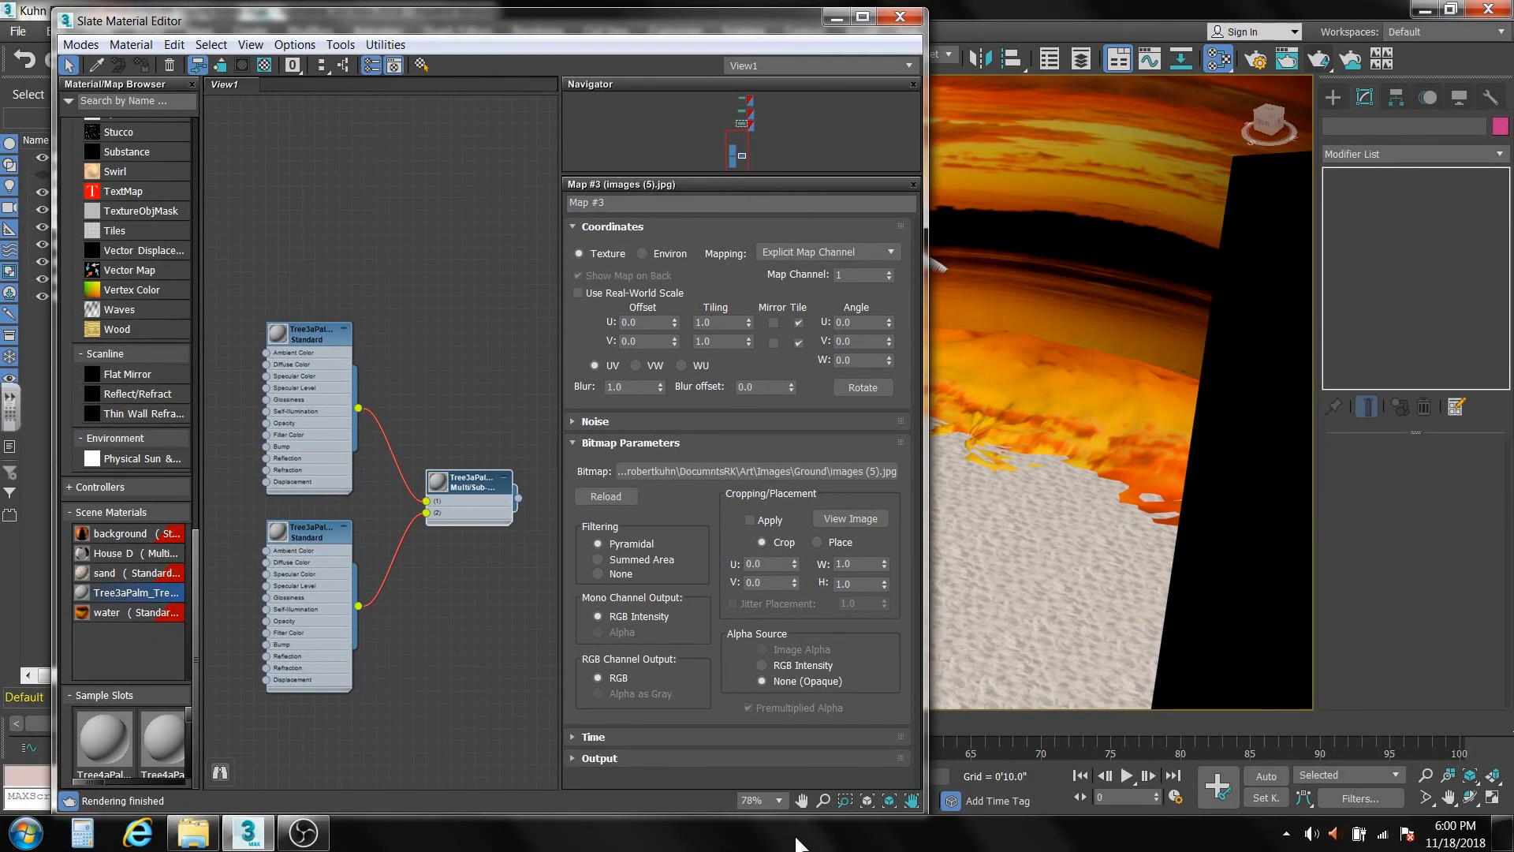
click(193, 833)
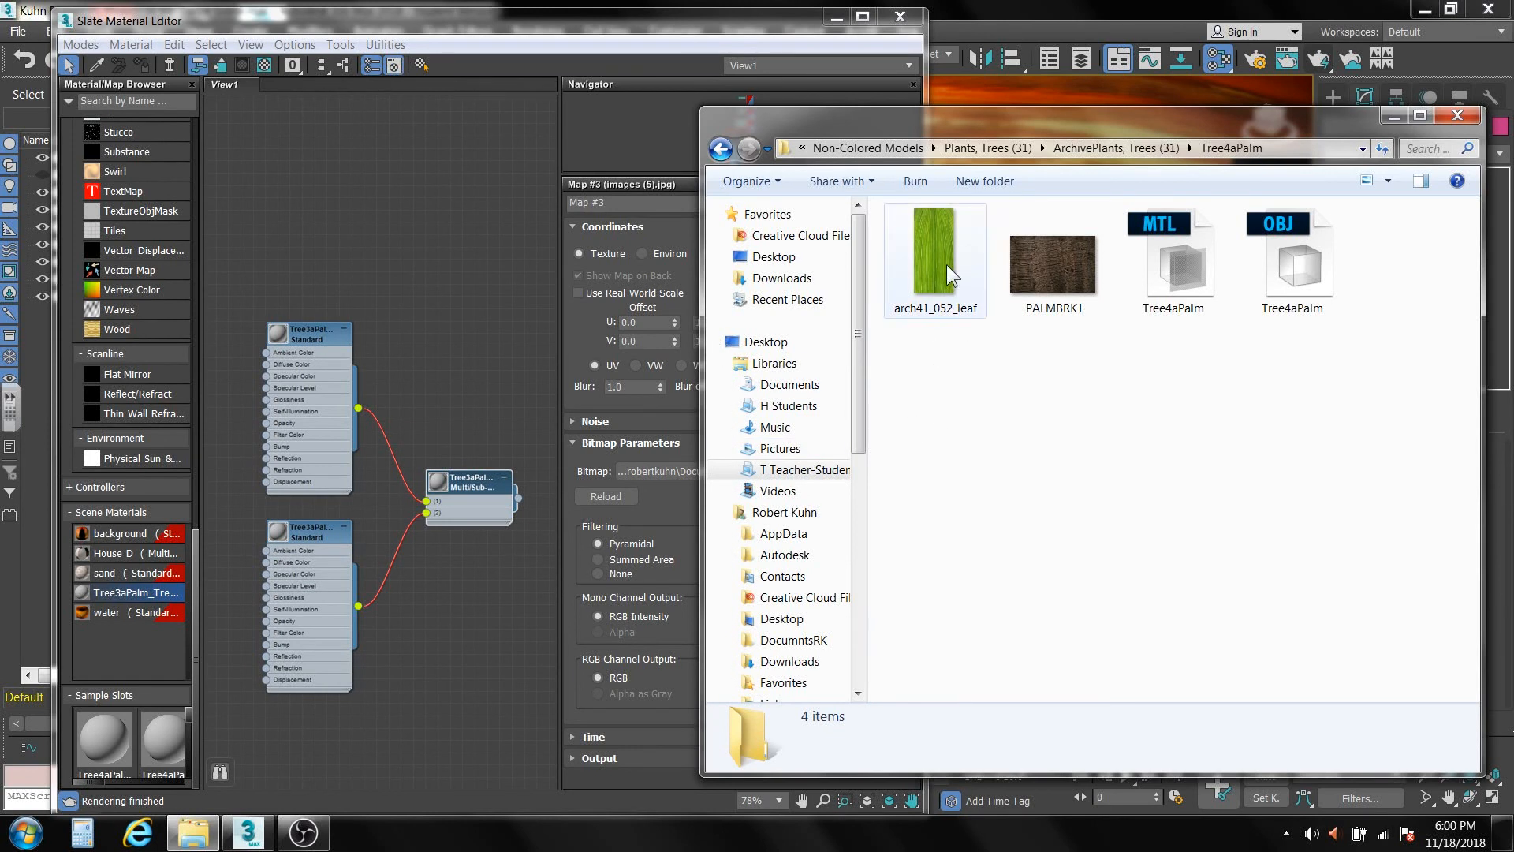
drag(946, 263, 248, 265)
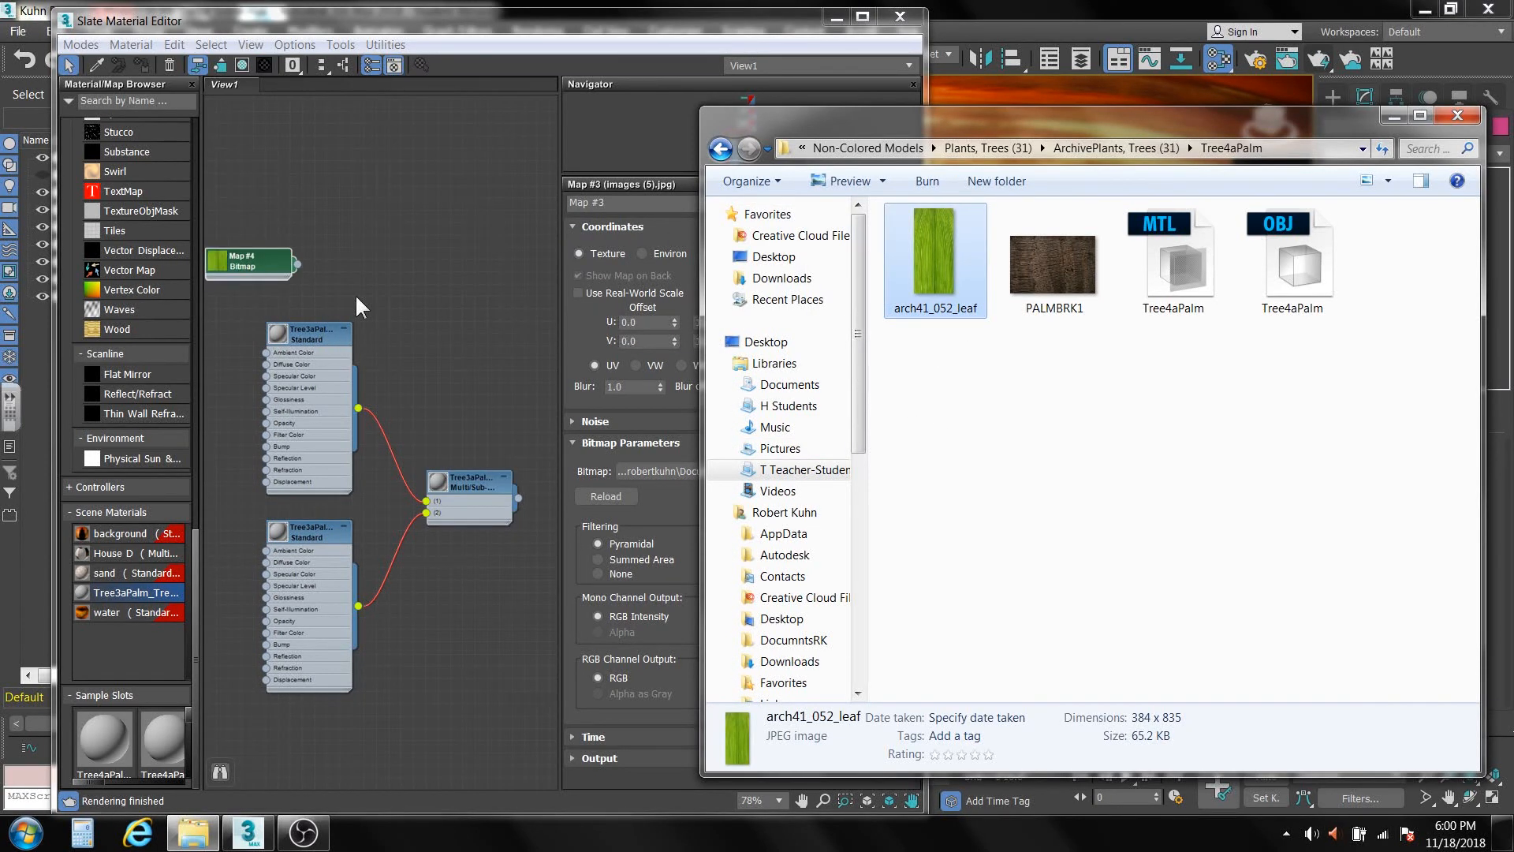
drag(1029, 258, 396, 276)
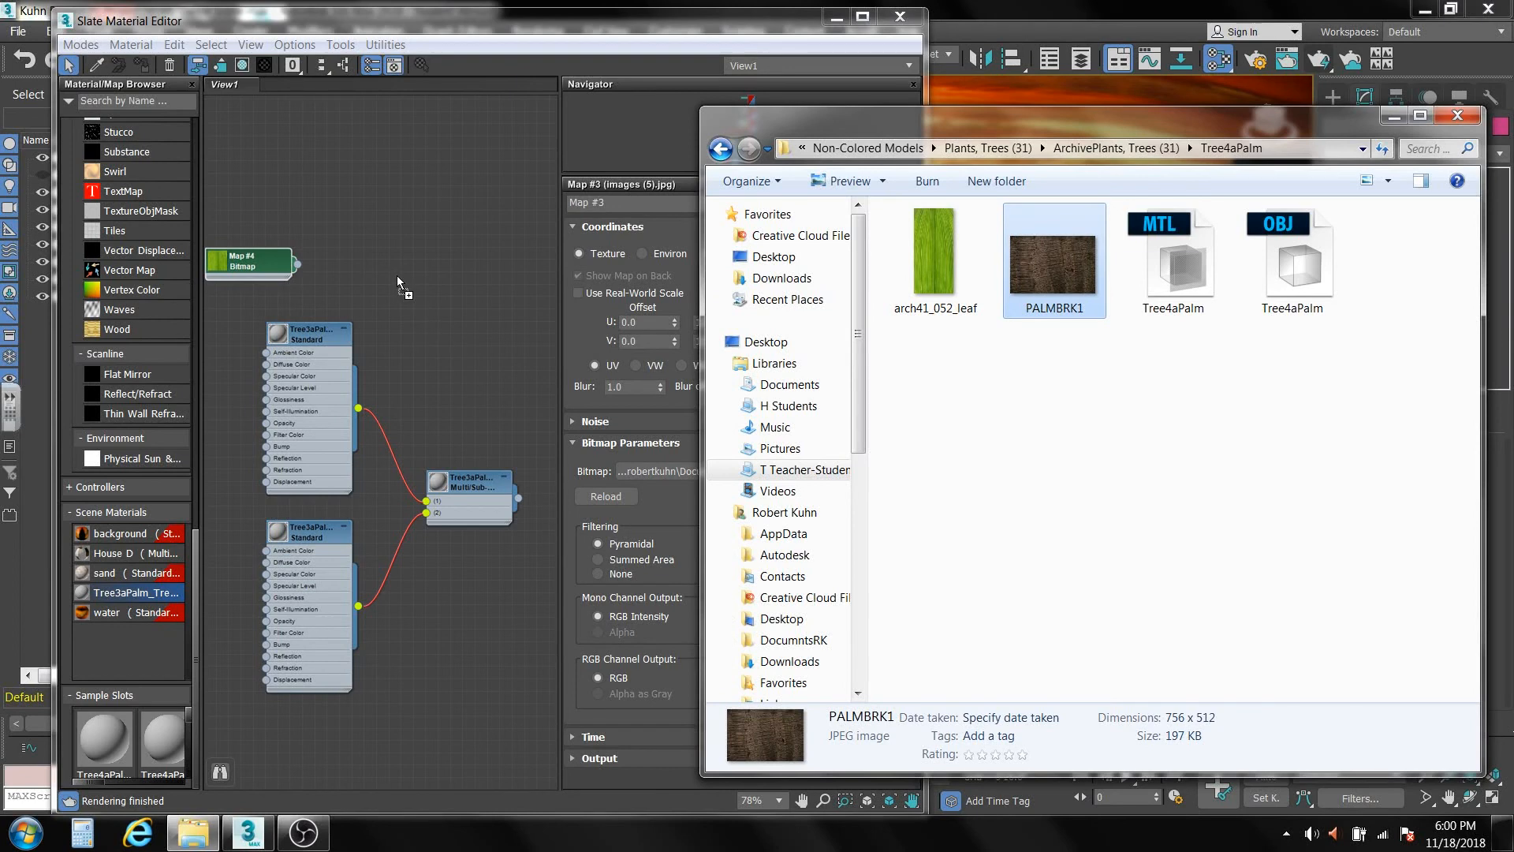
Rename the Standard sub-material feeding slot 1 of the palm's Multi/Sub-Object material as leaf.
middle_drag(455, 404, 490, 302)
click(349, 230)
double_click(348, 230)
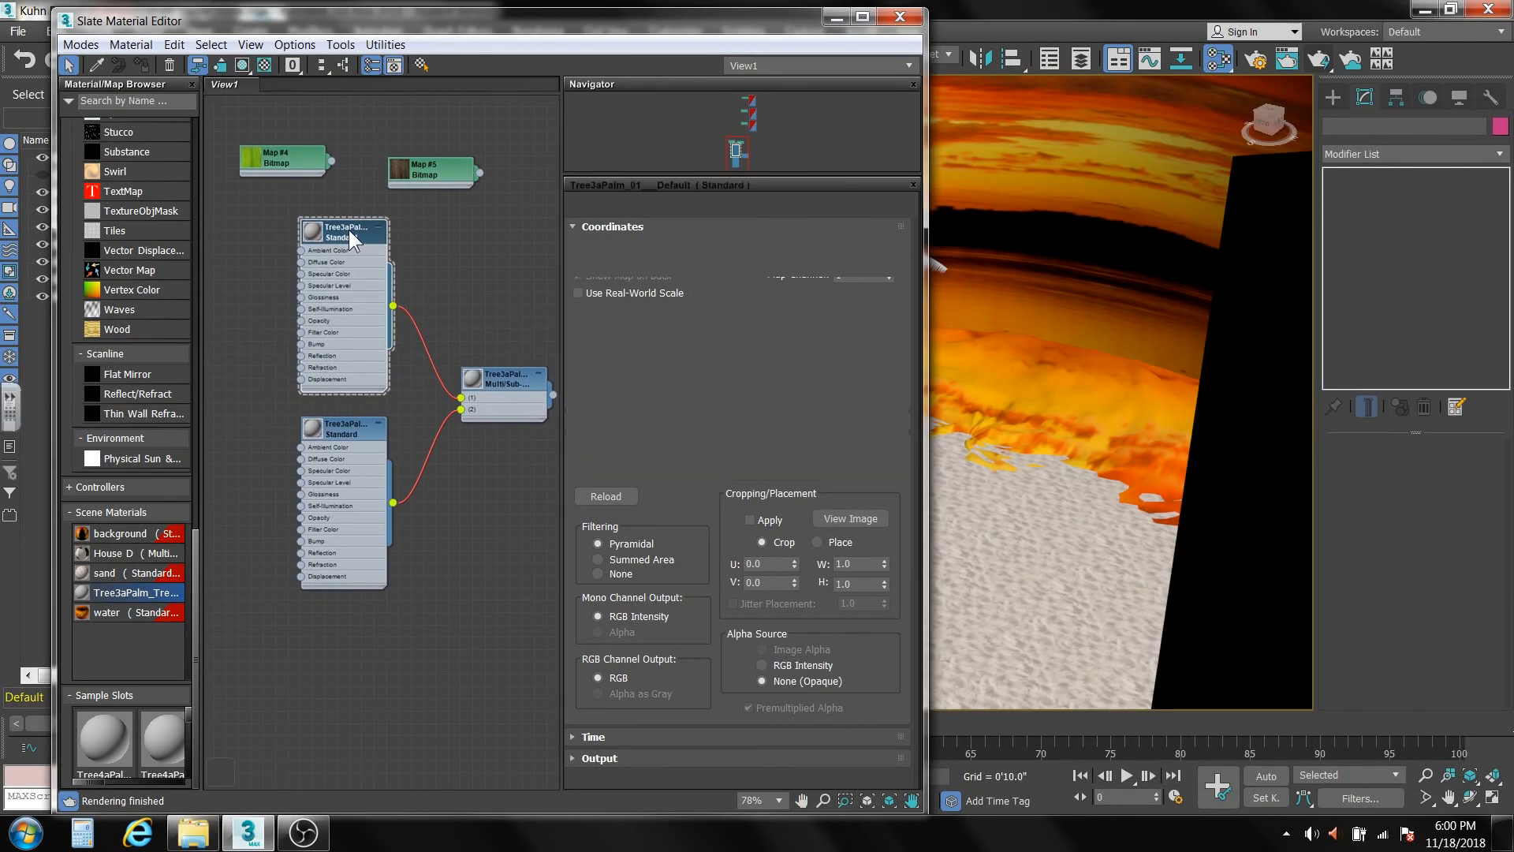
drag(692, 203, 561, 198)
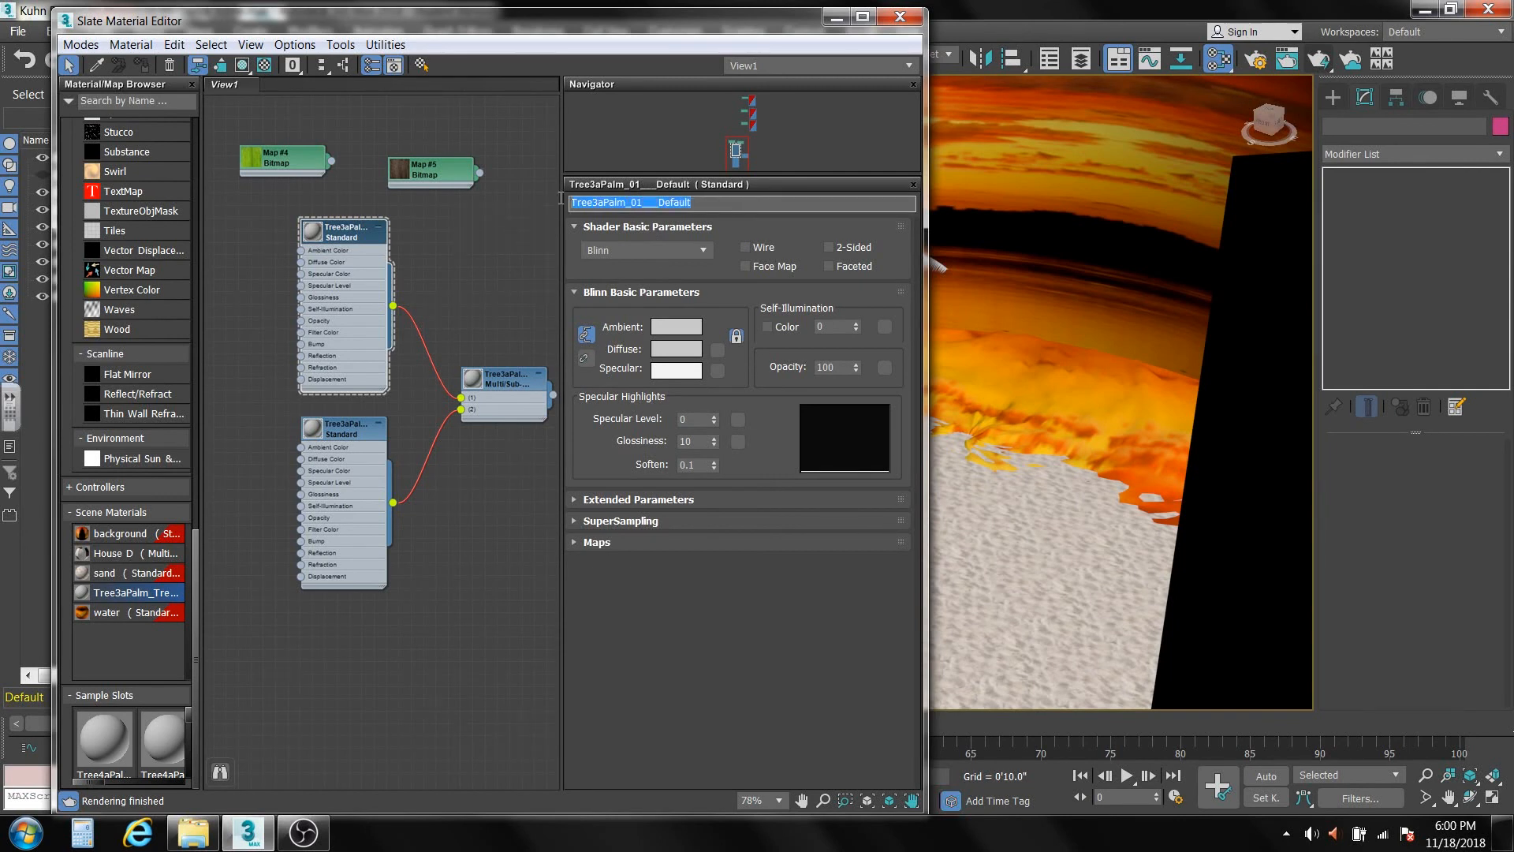
text(le)
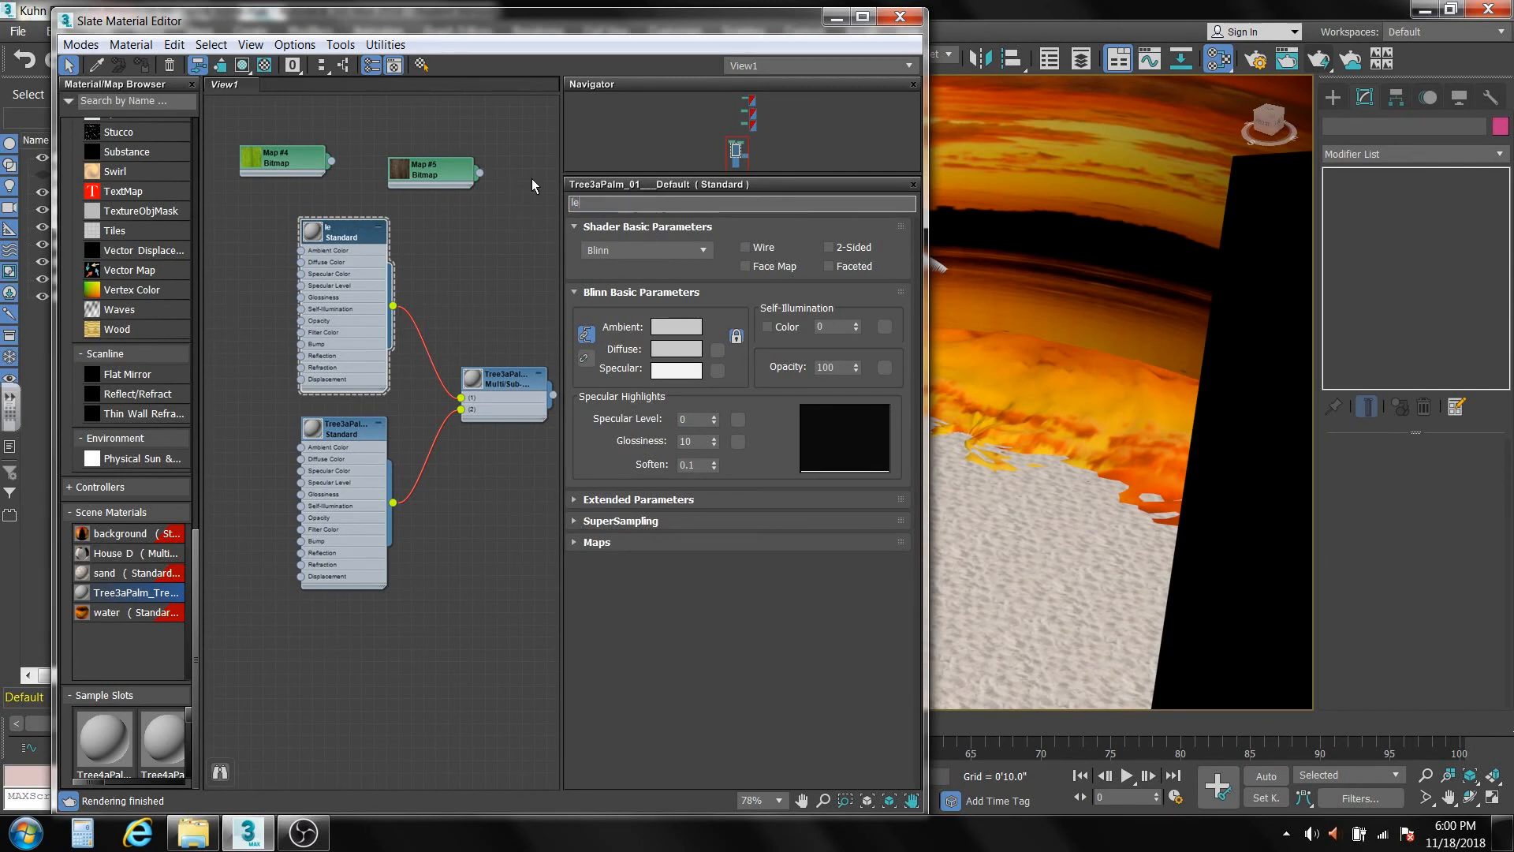
text(af)
Rename the Standard sub-material feeding slot 2 of the palm's Multi/Sub-Object material as trunk.
click(346, 432)
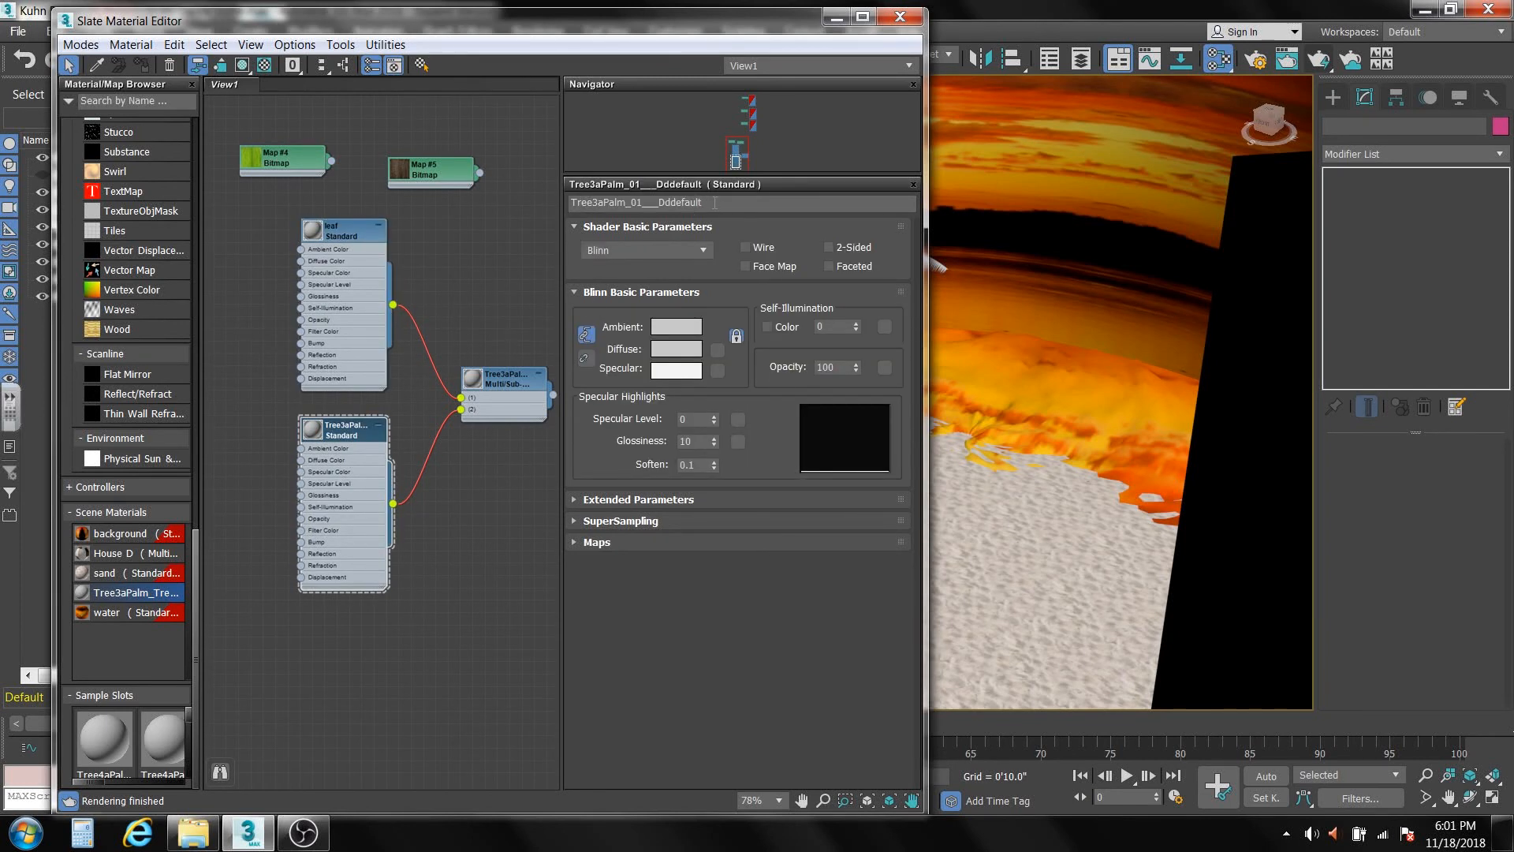
click(714, 203)
text(t)
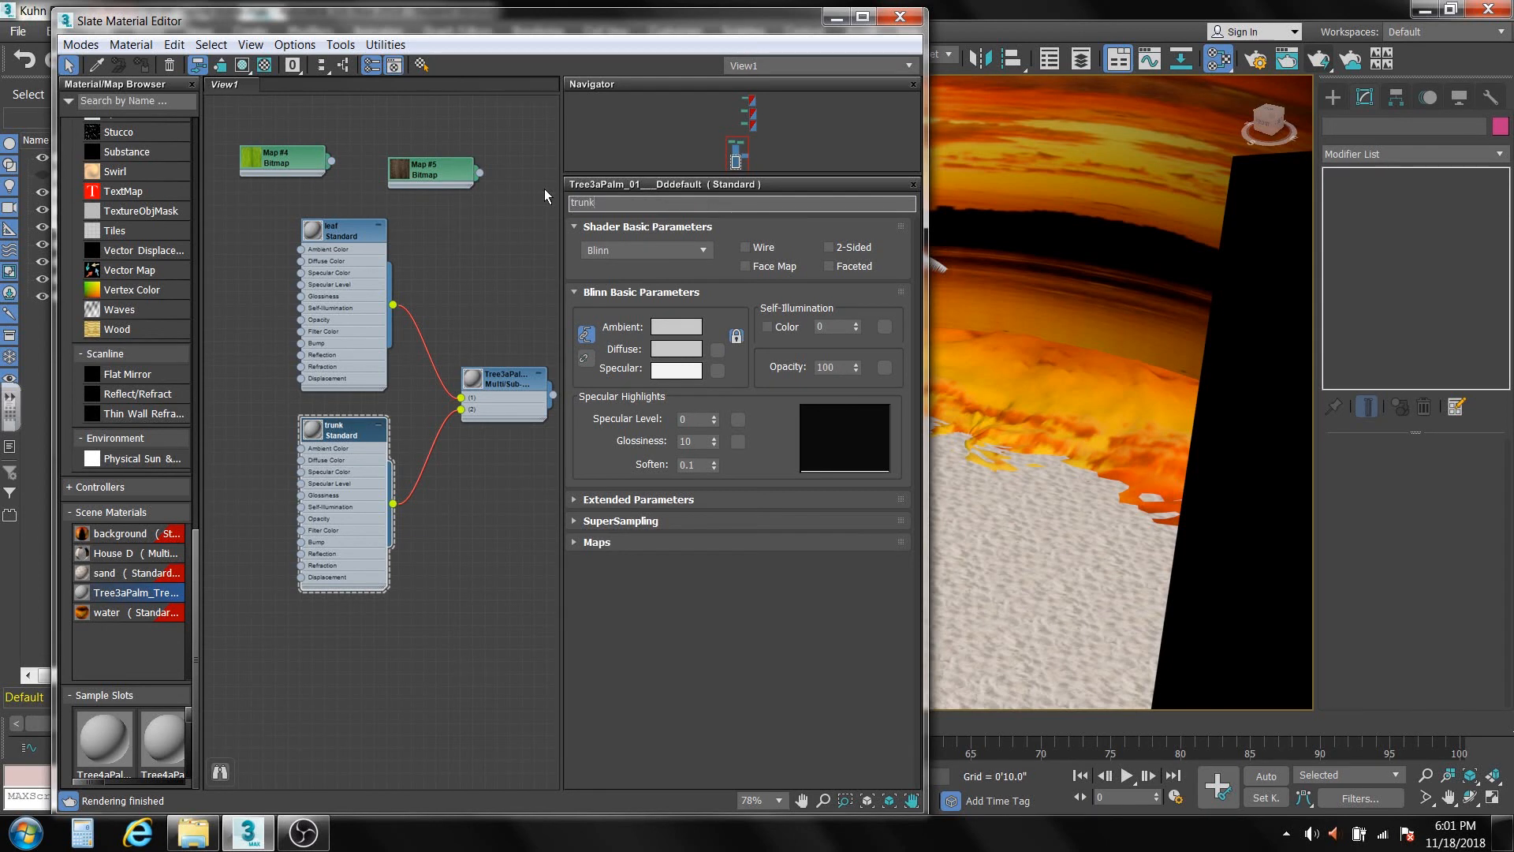
text(runk)
click(458, 512)
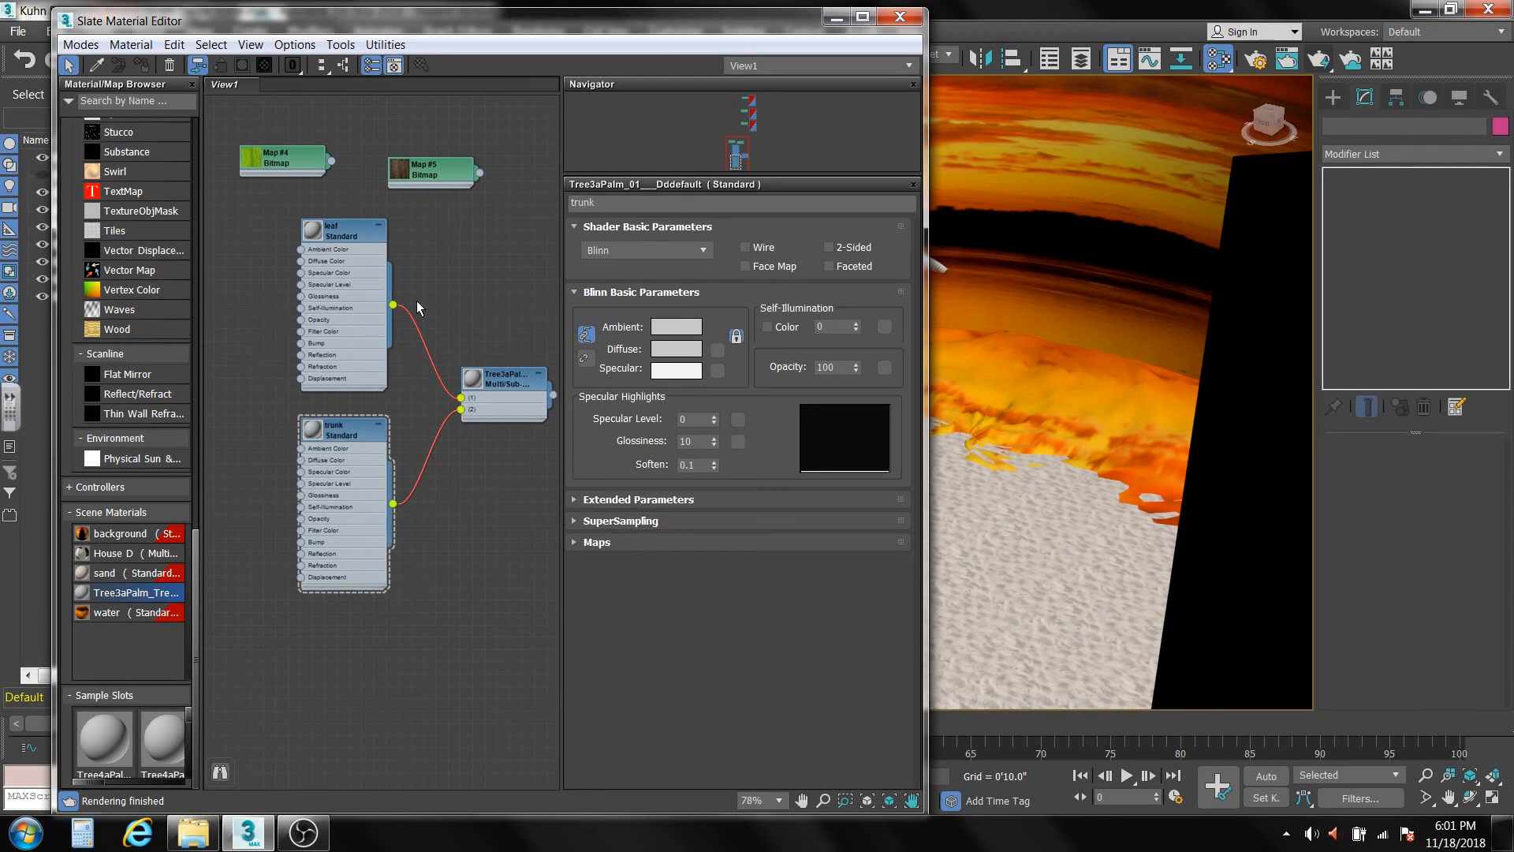
Show the leaf material shaded in the viewport and wire the green leaf bitmap into its Diffuse Color.
click(347, 230)
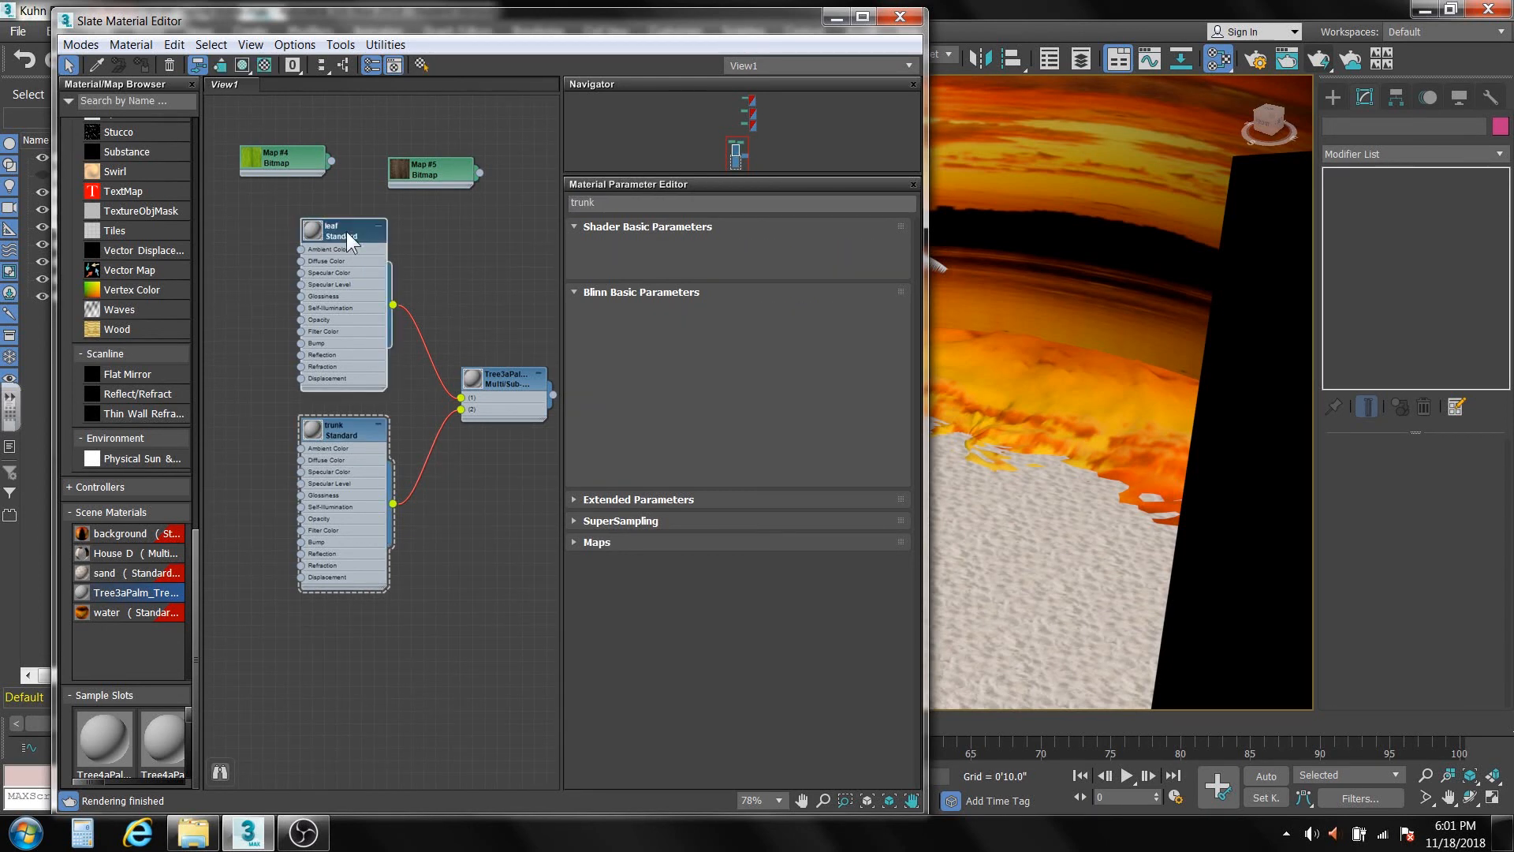
click(244, 65)
mouse_move(285, 154)
mouse_down()
mouse_move(226, 267)
mouse_move(296, 263)
mouse_up()
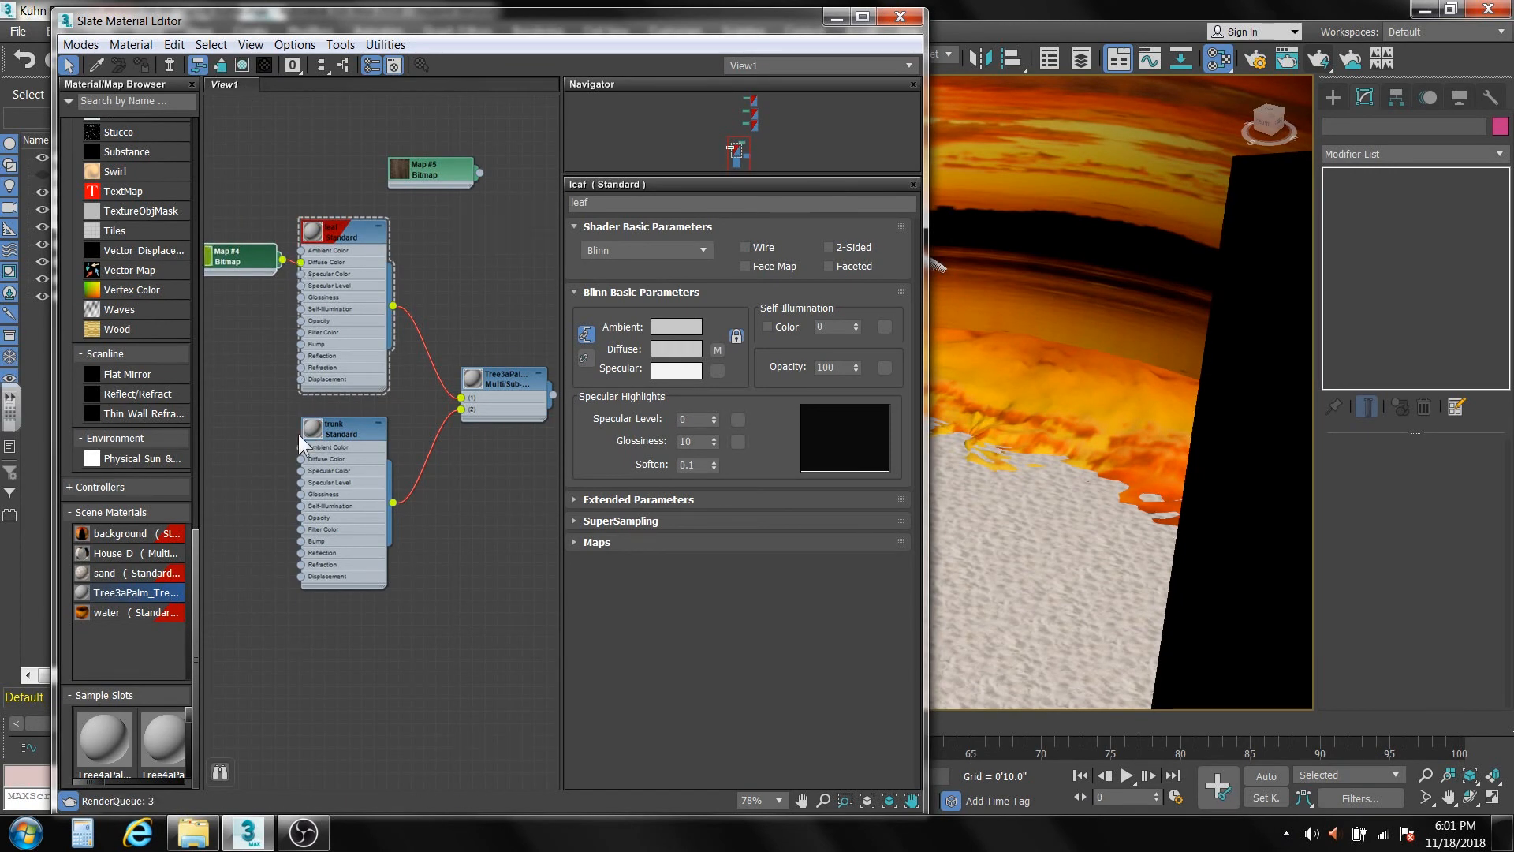
Show the trunk material shaded in the viewport, wire the bark bitmap into its Diffuse Color, and close the Slate Material Editor.
click(346, 431)
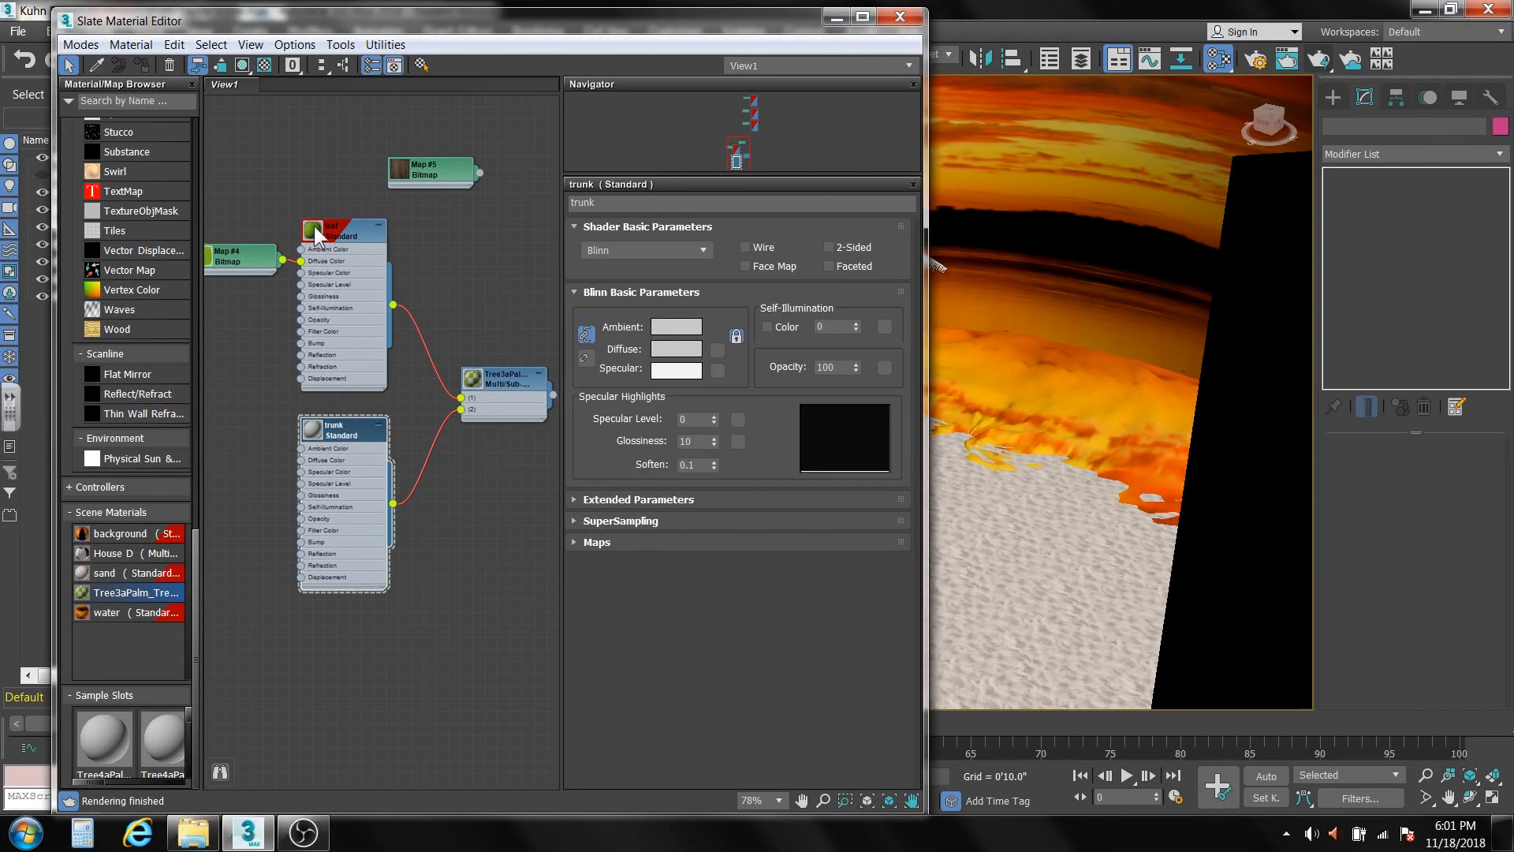
click(241, 65)
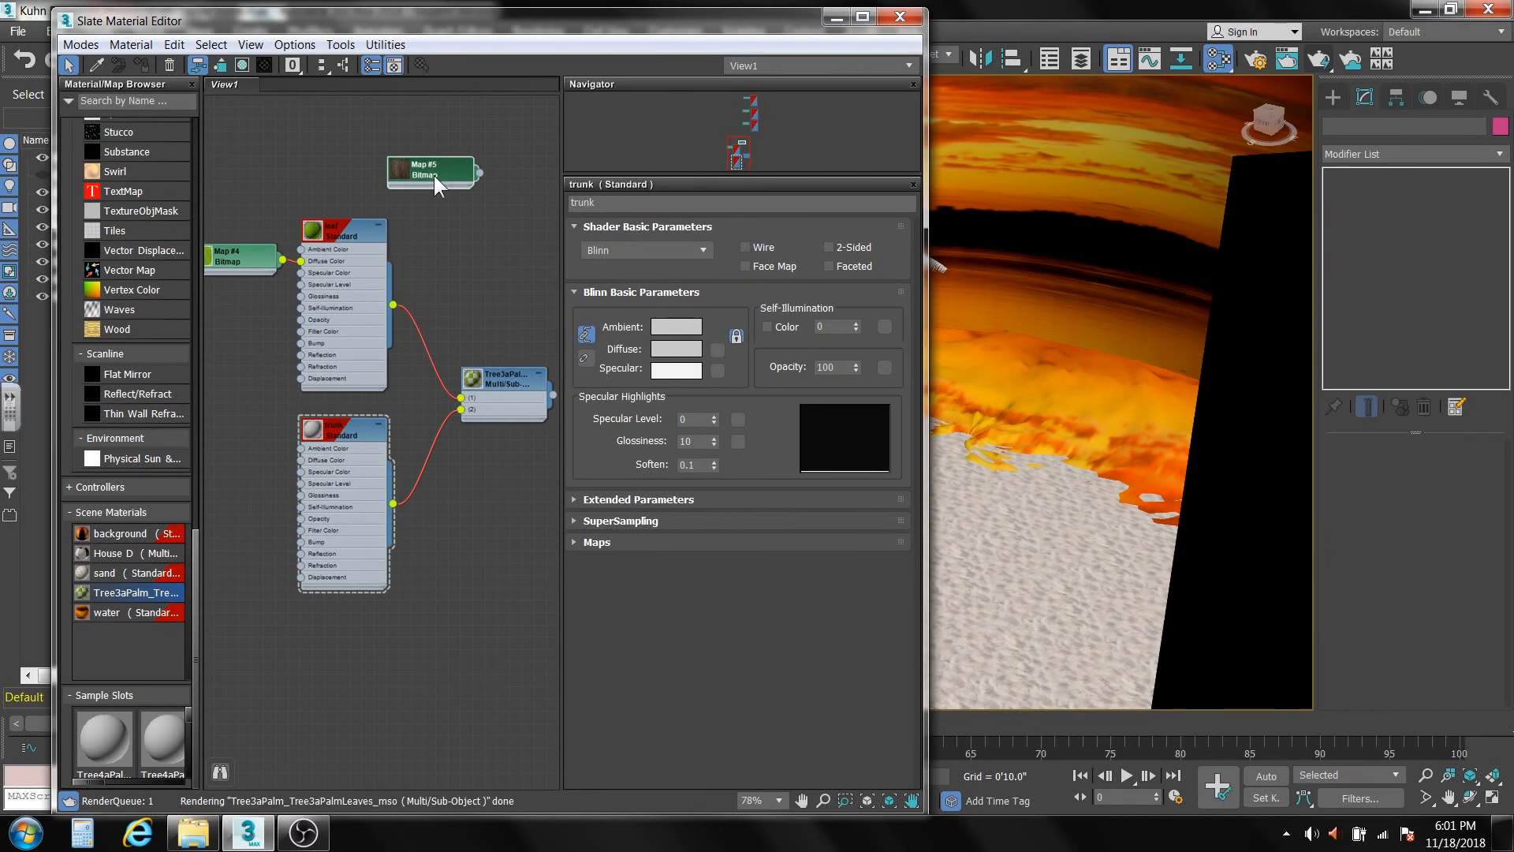
mouse_move(434, 175)
mouse_down()
mouse_move(220, 469)
mouse_move(300, 460)
mouse_up()
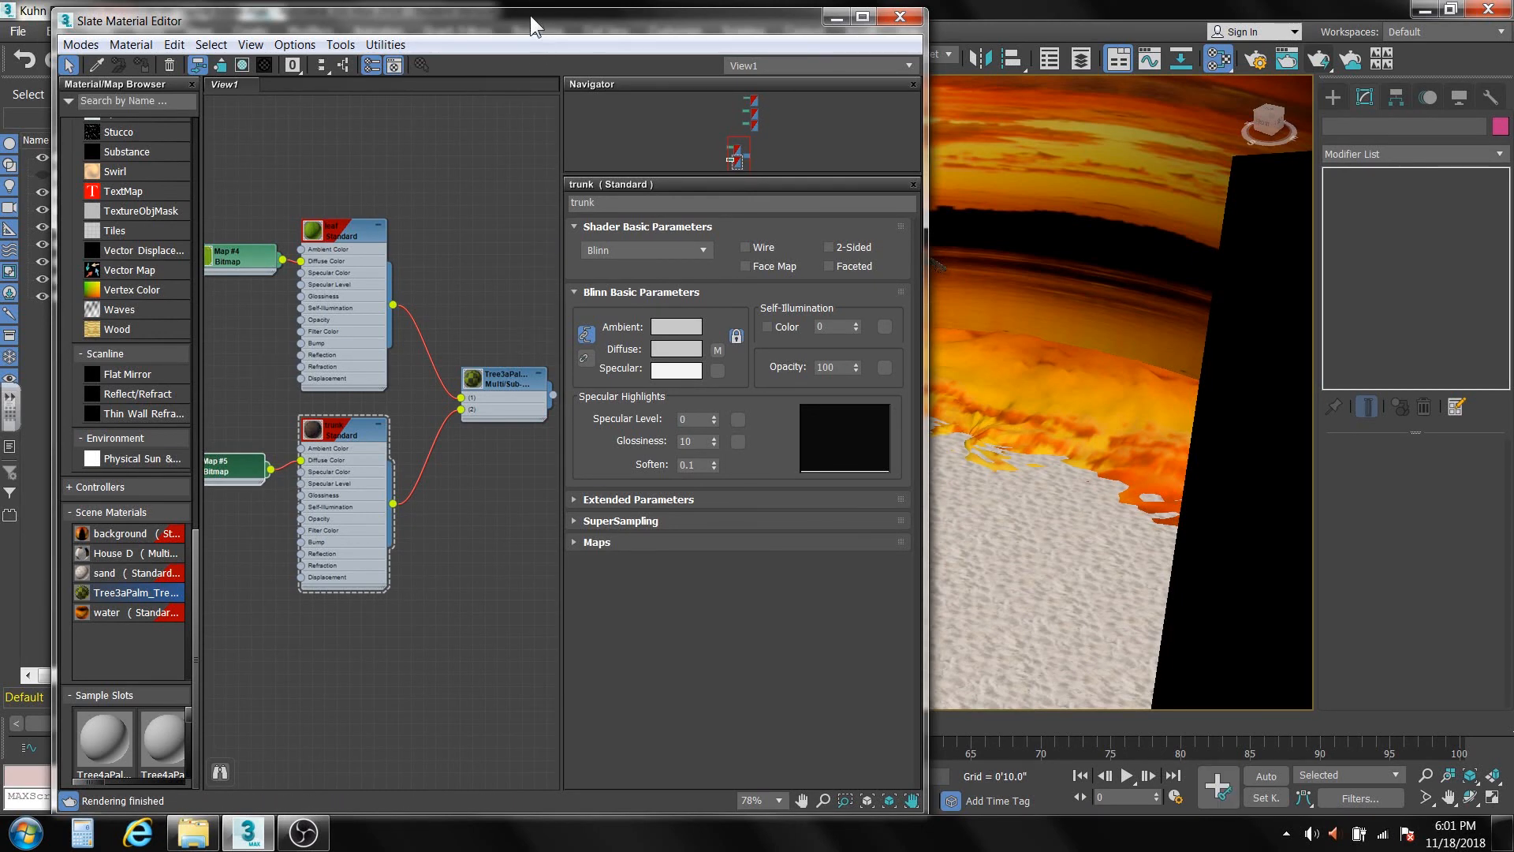
drag(530, 16, 2, 47)
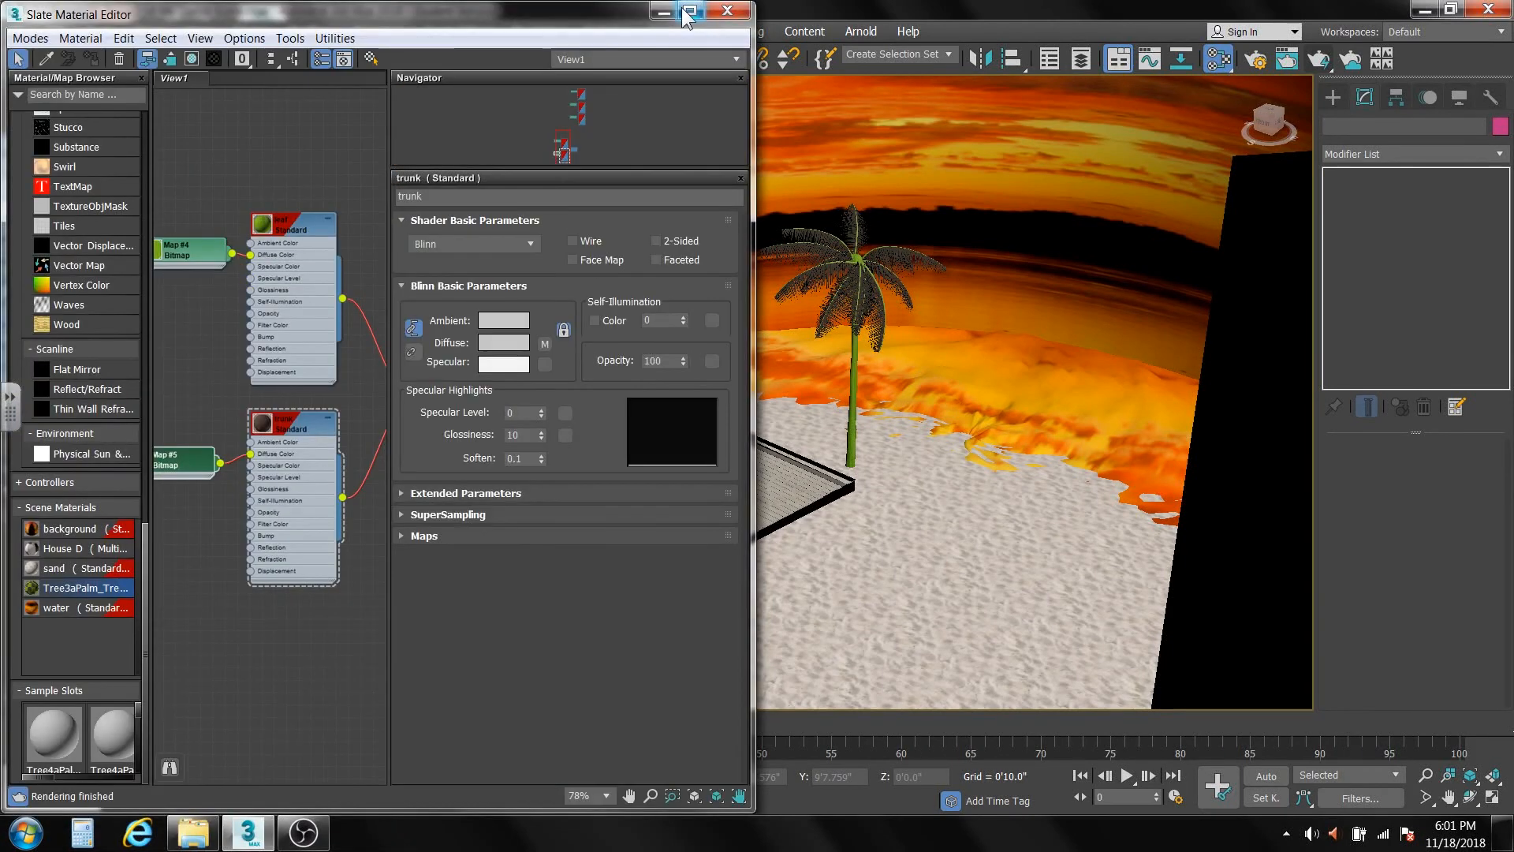
click(726, 11)
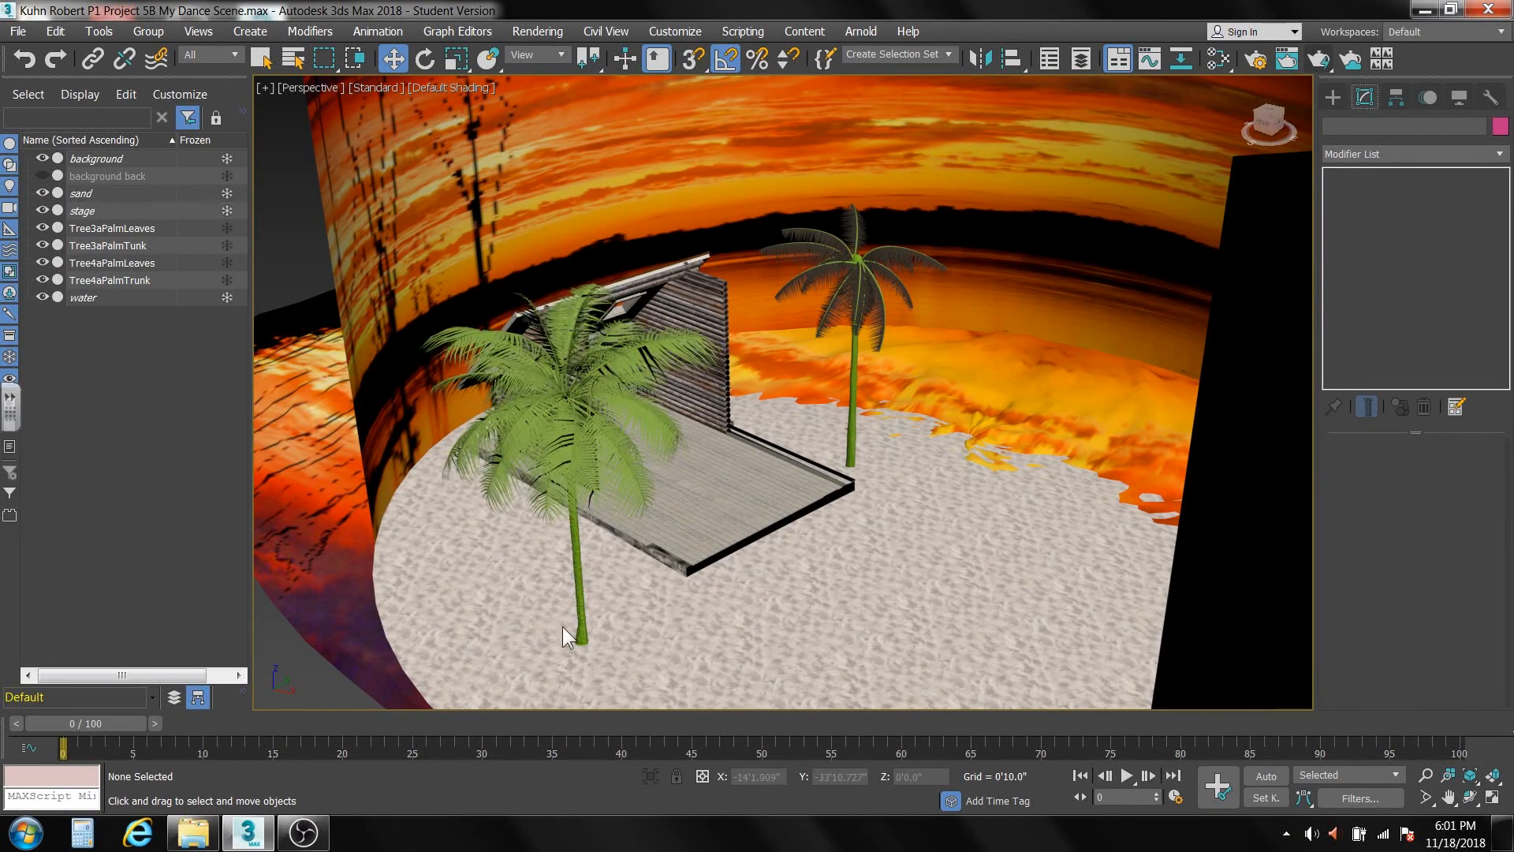
Select the Tree4aPalmTrunk mesh at Element level, set its material ID to 2, and return to object level.
click(581, 582)
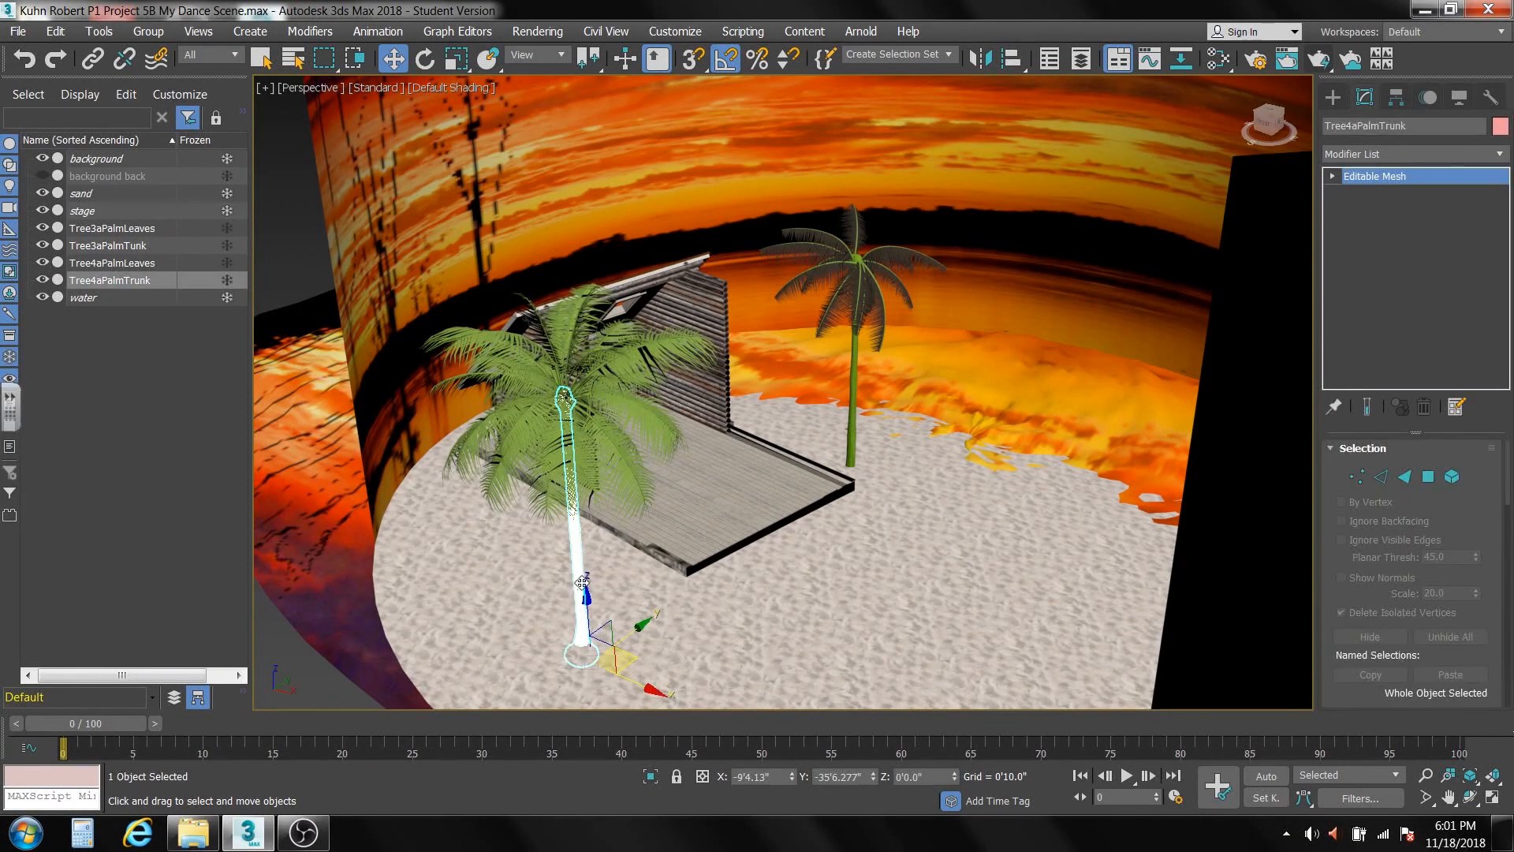
click(1450, 477)
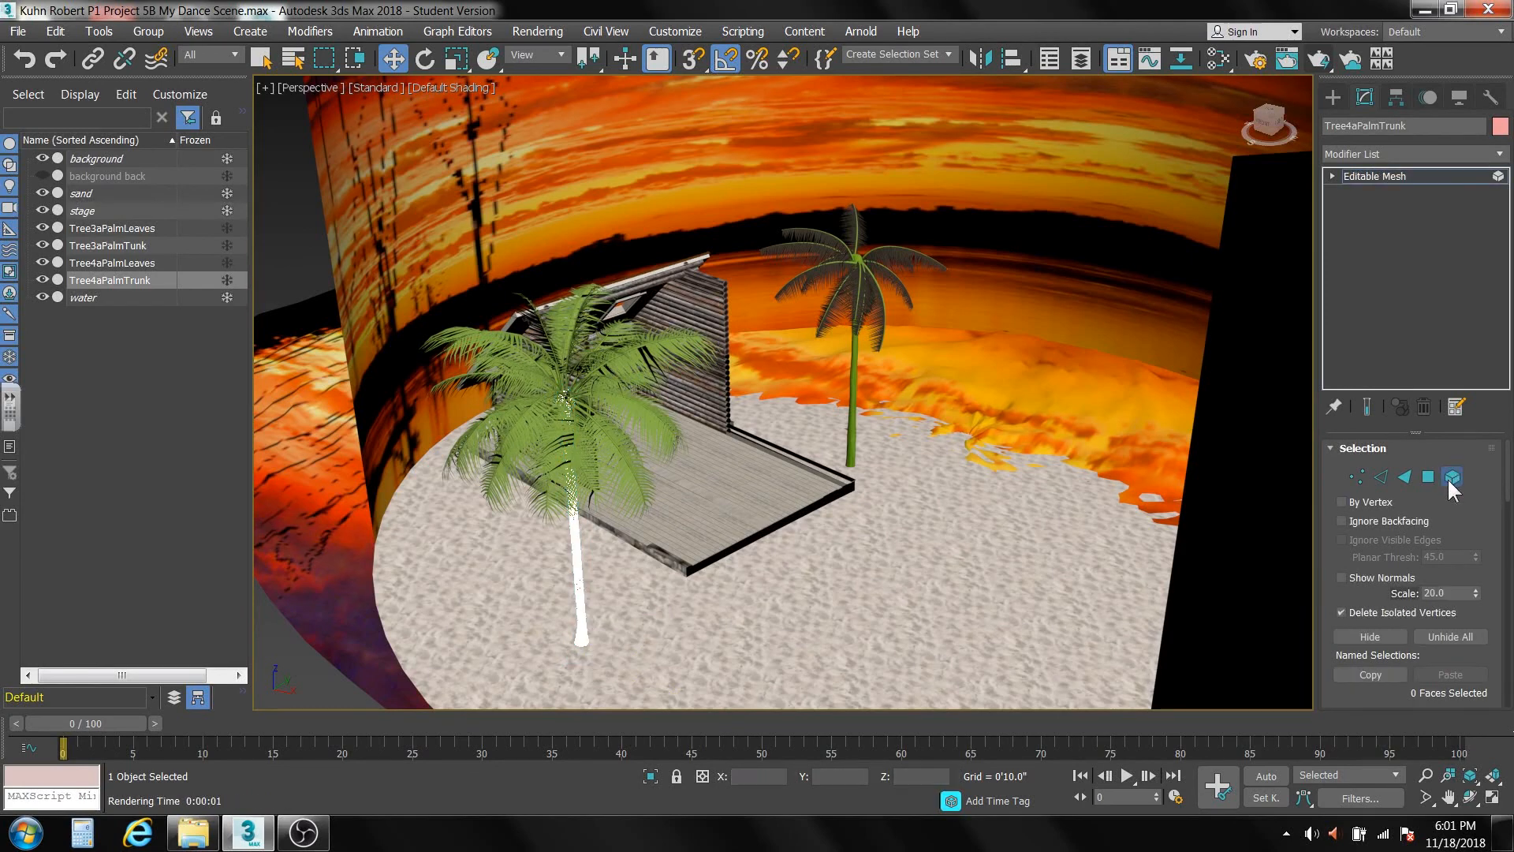
click(579, 568)
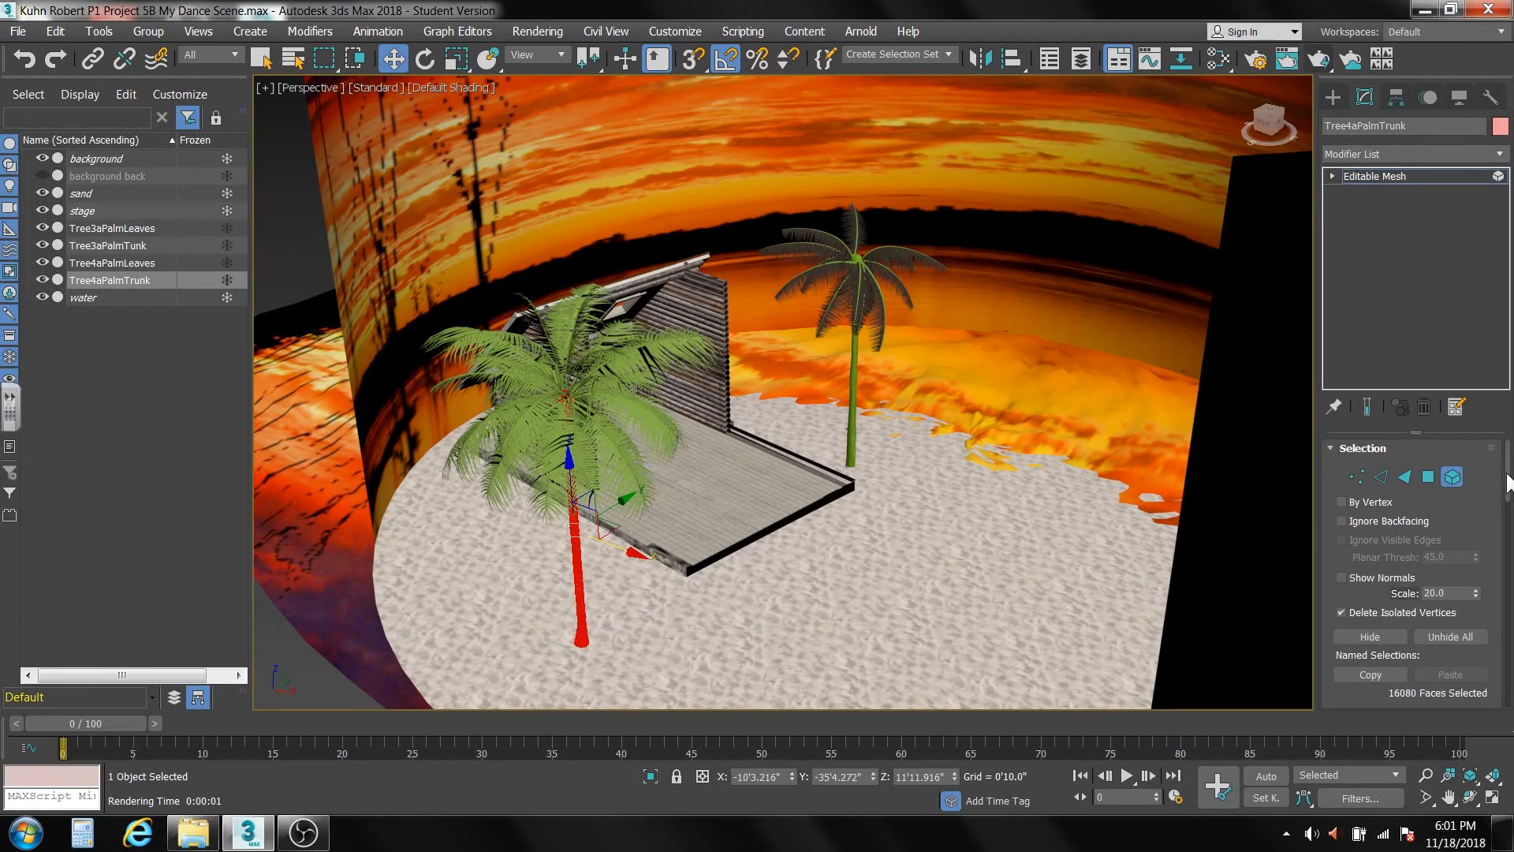
scroll(1507, 482, down, 10)
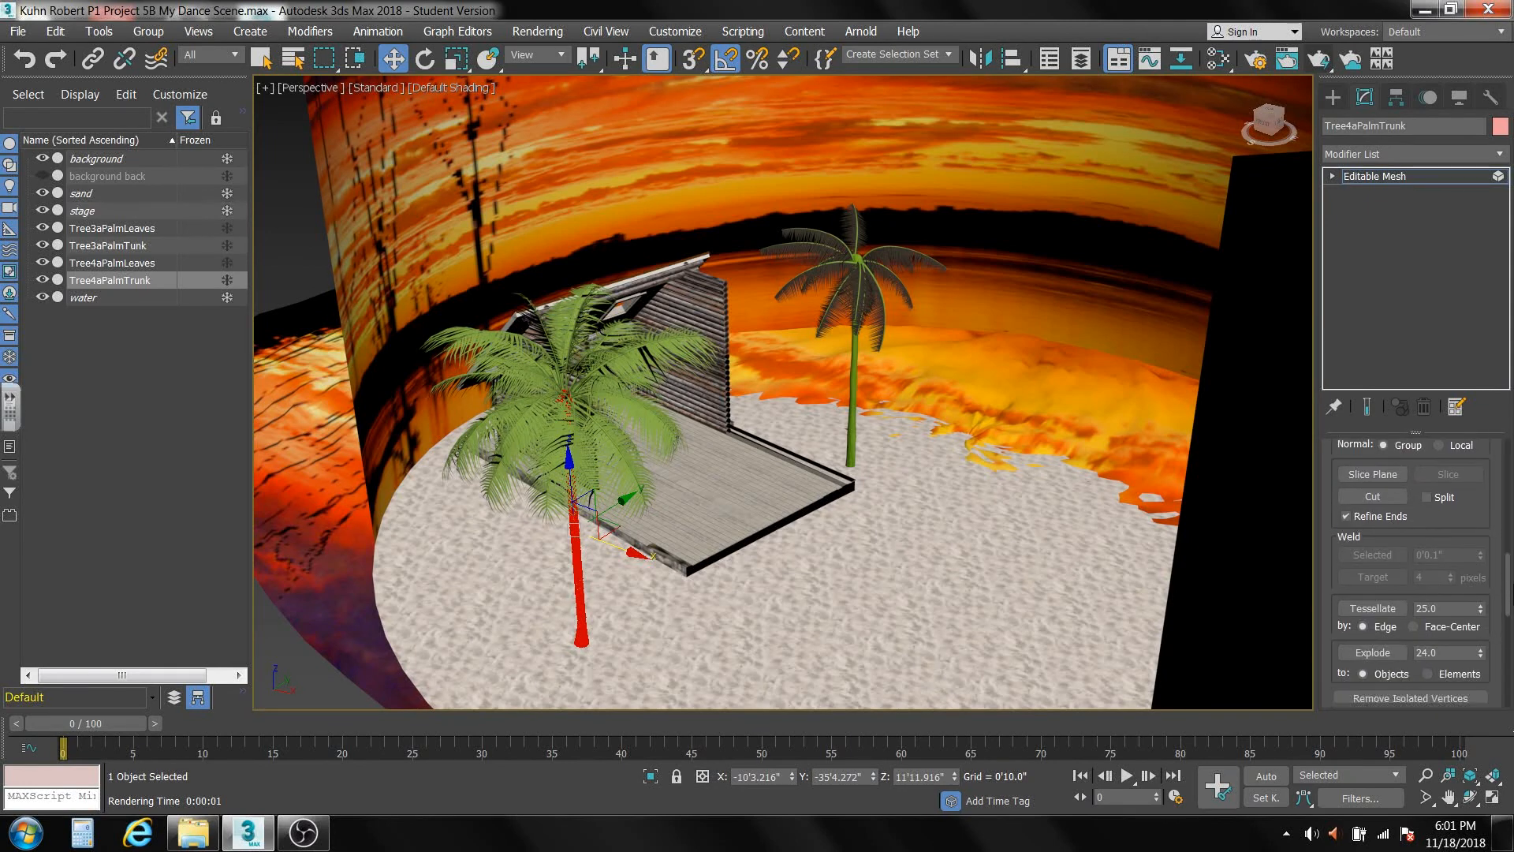
scroll(1390, 601, down, 8)
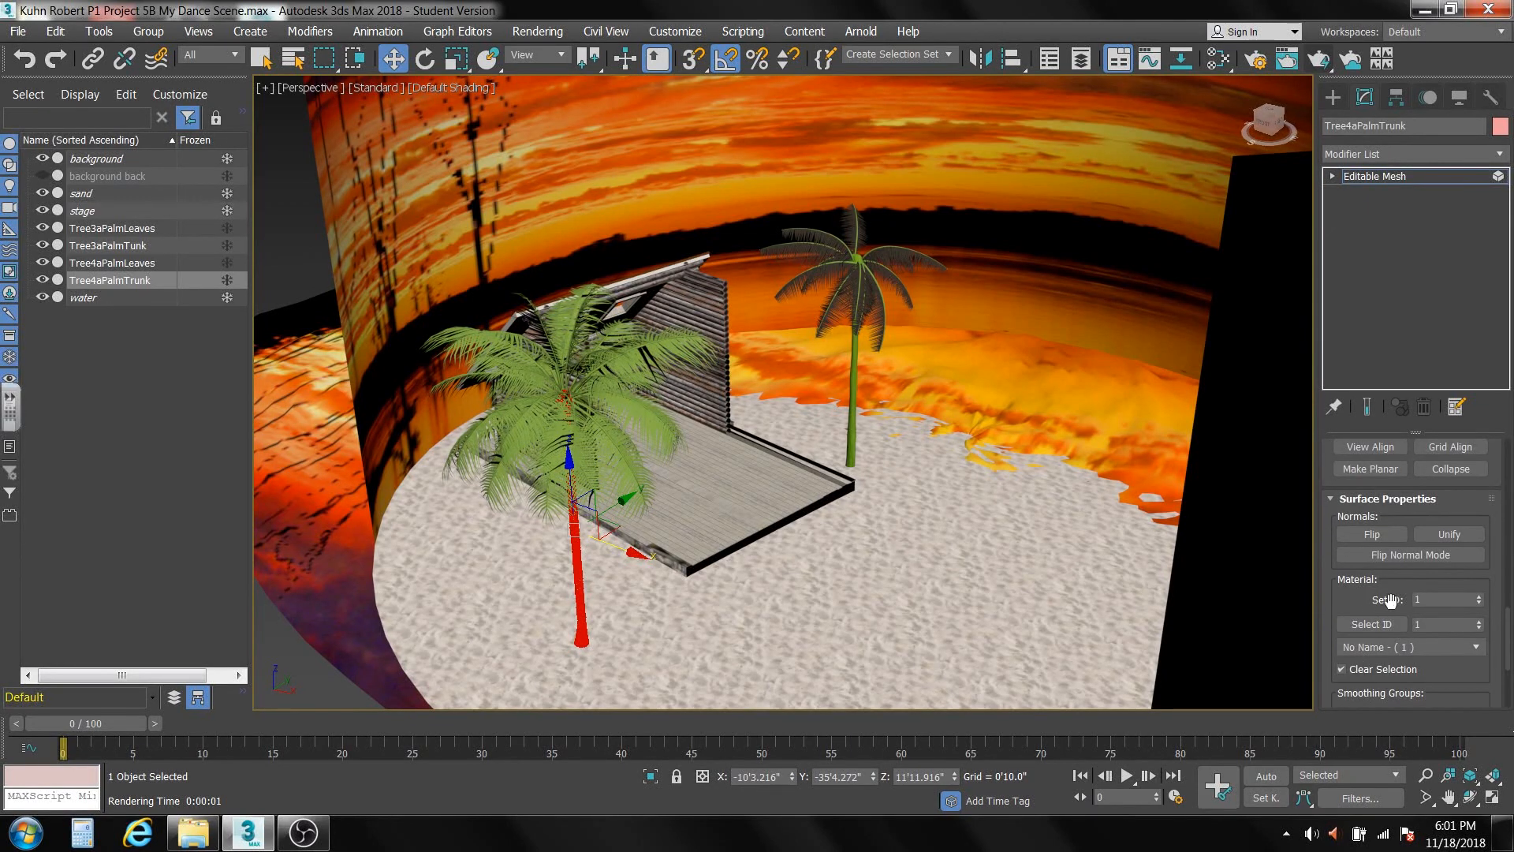
click(1479, 597)
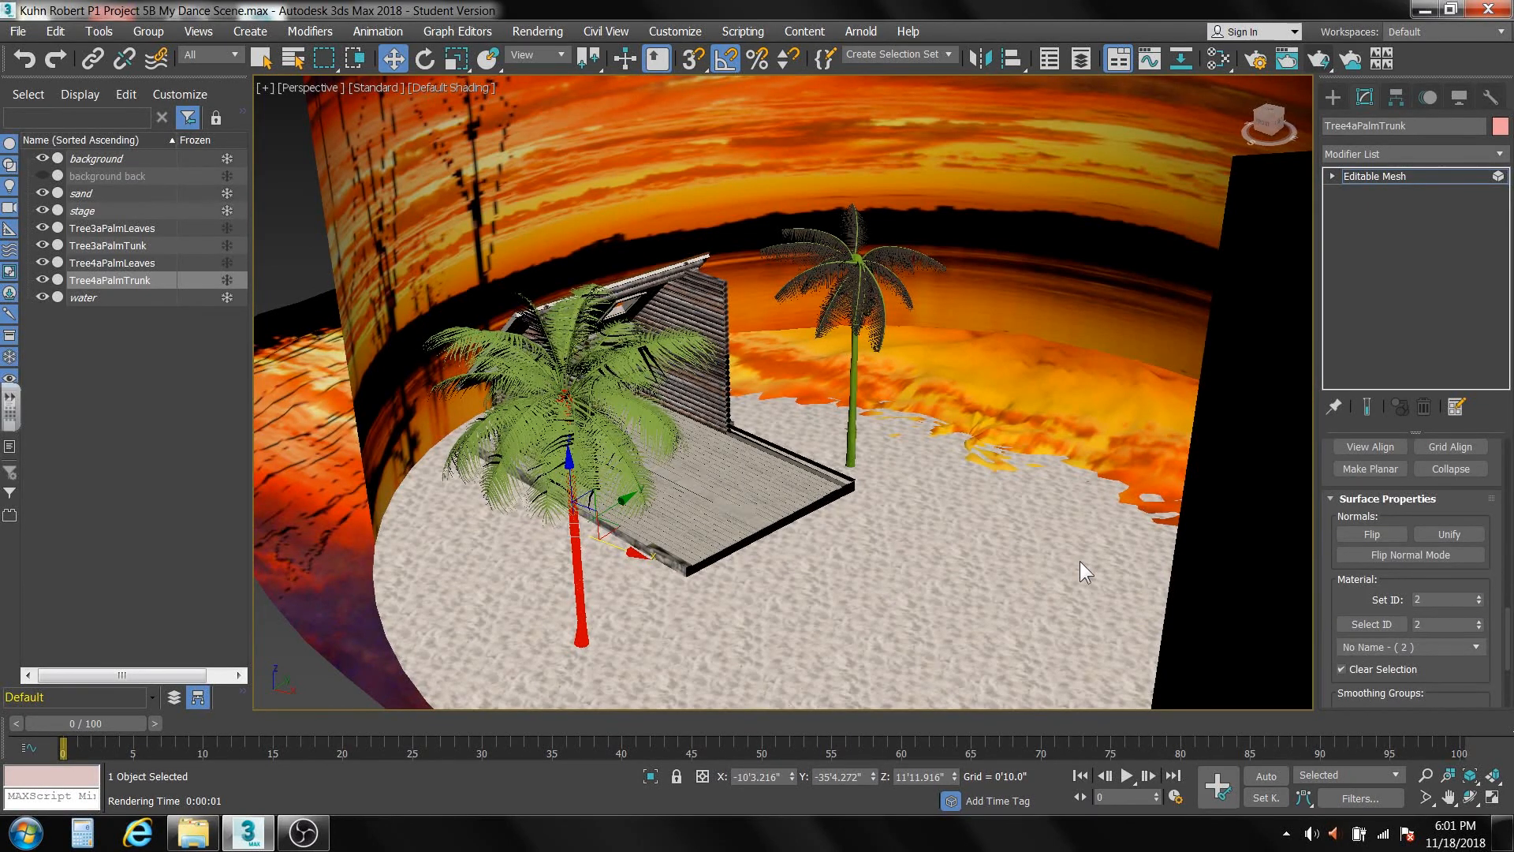
click(891, 442)
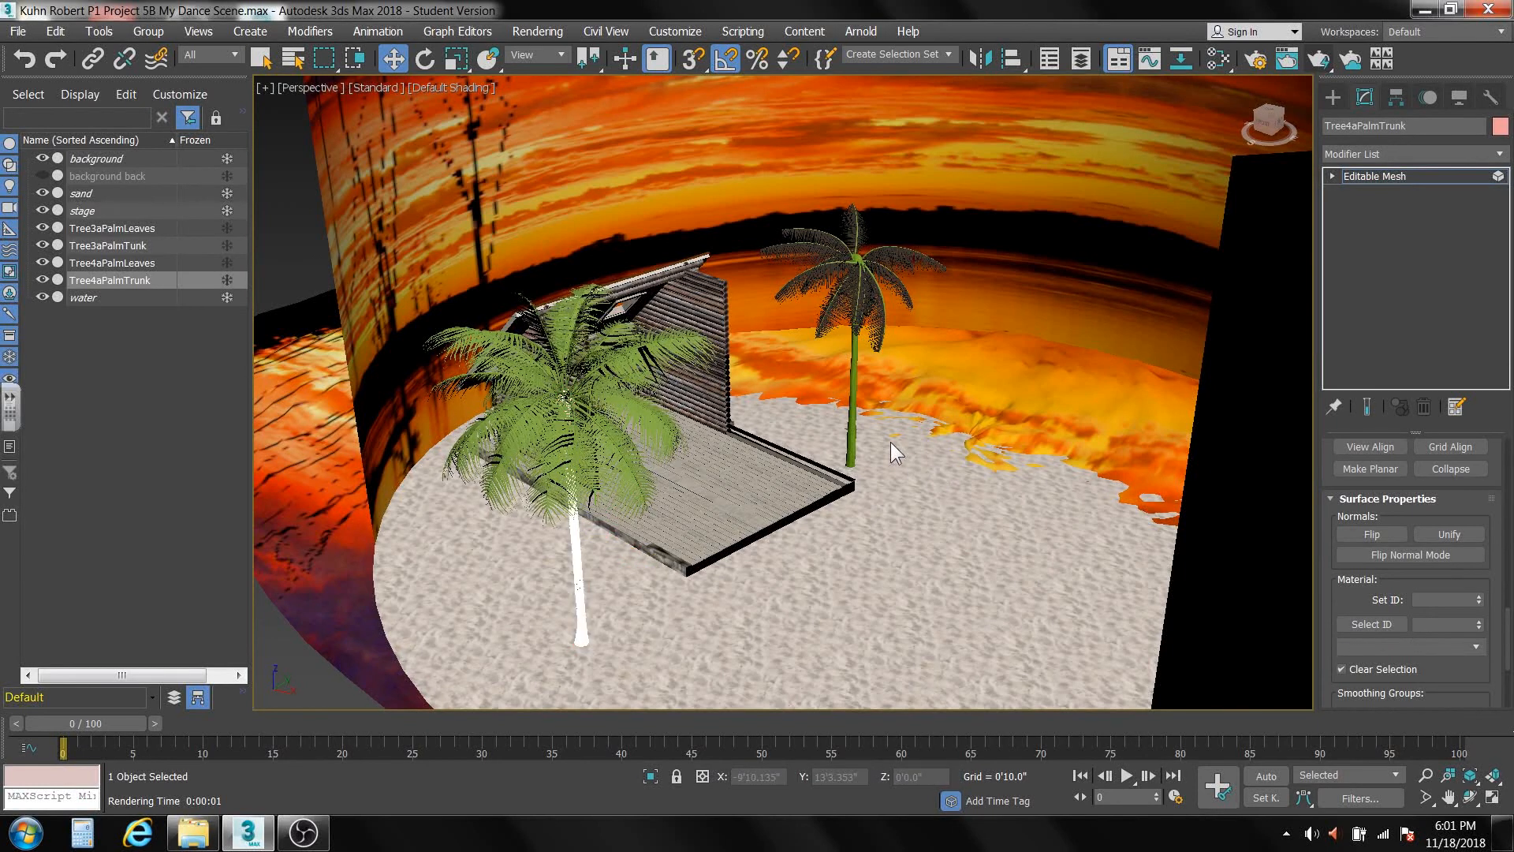
click(1379, 173)
Select the Tree3aPalmTunk mesh at Element level, set its material ID to 2, and return to object level.
click(856, 352)
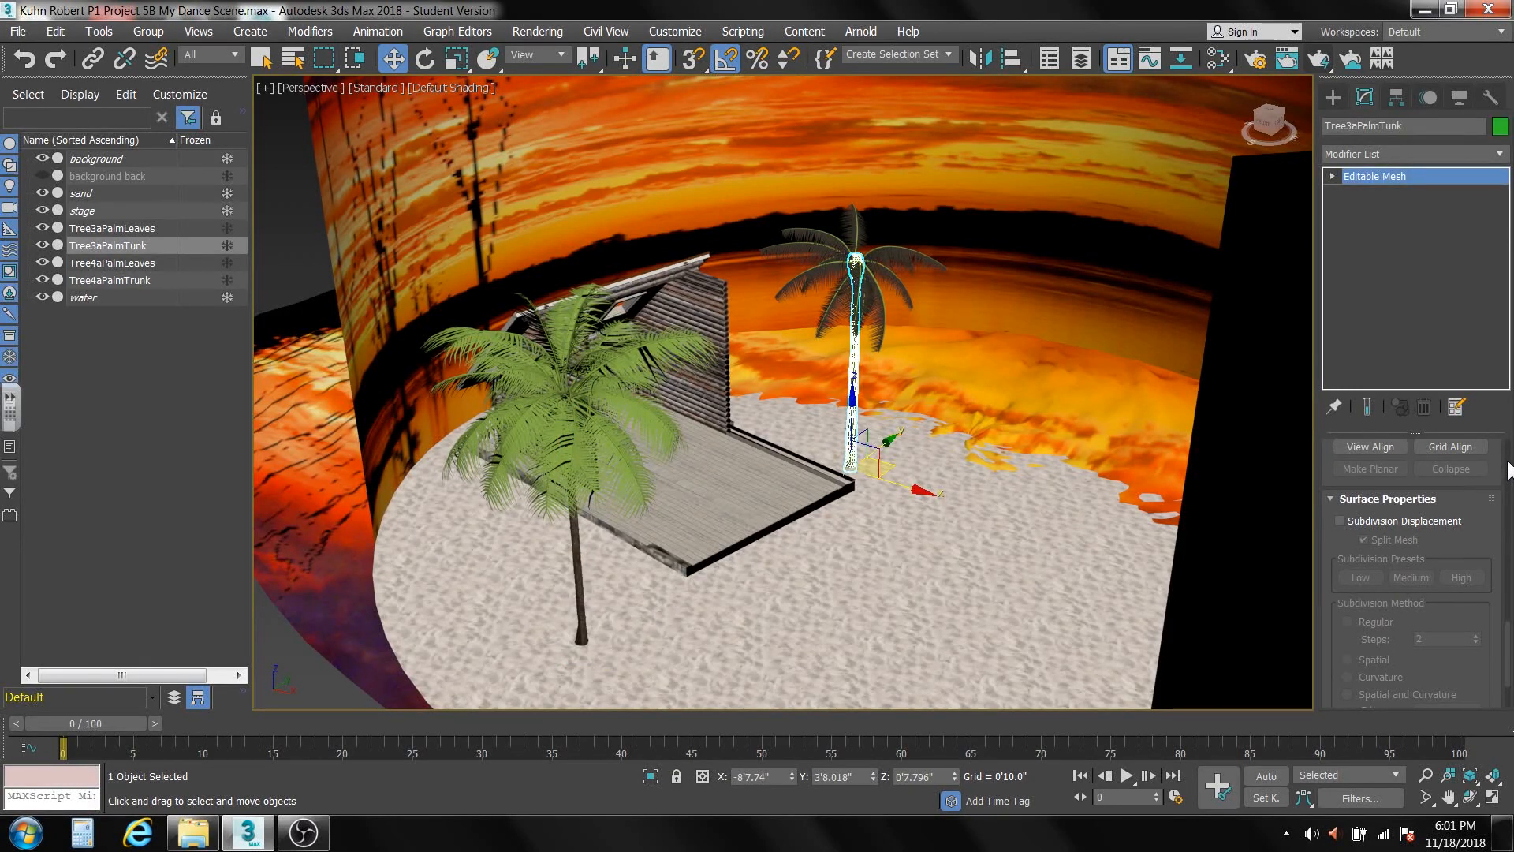
click(1331, 176)
click(1372, 259)
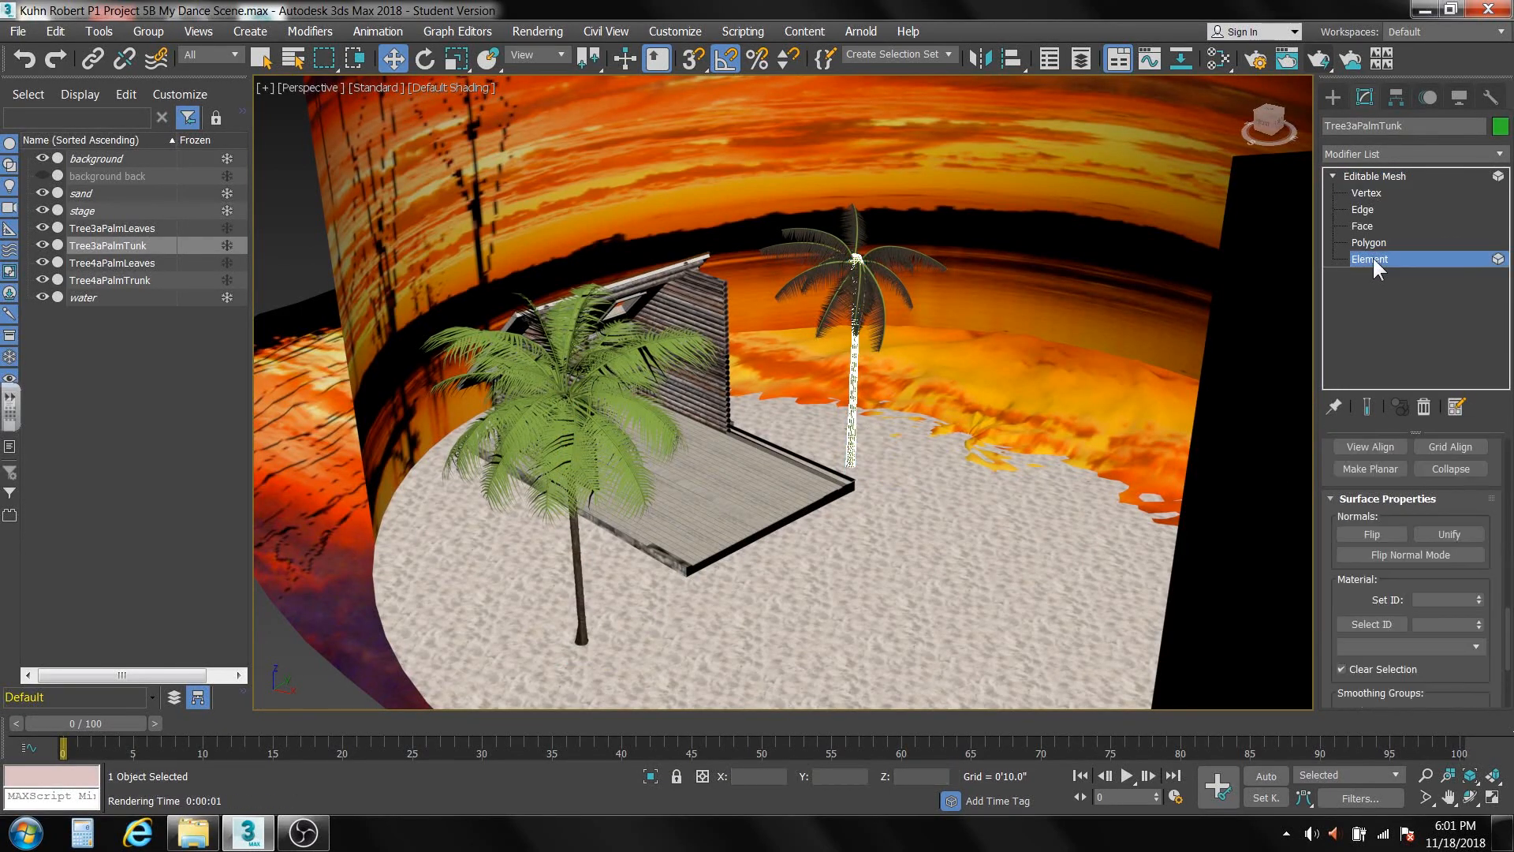
click(853, 377)
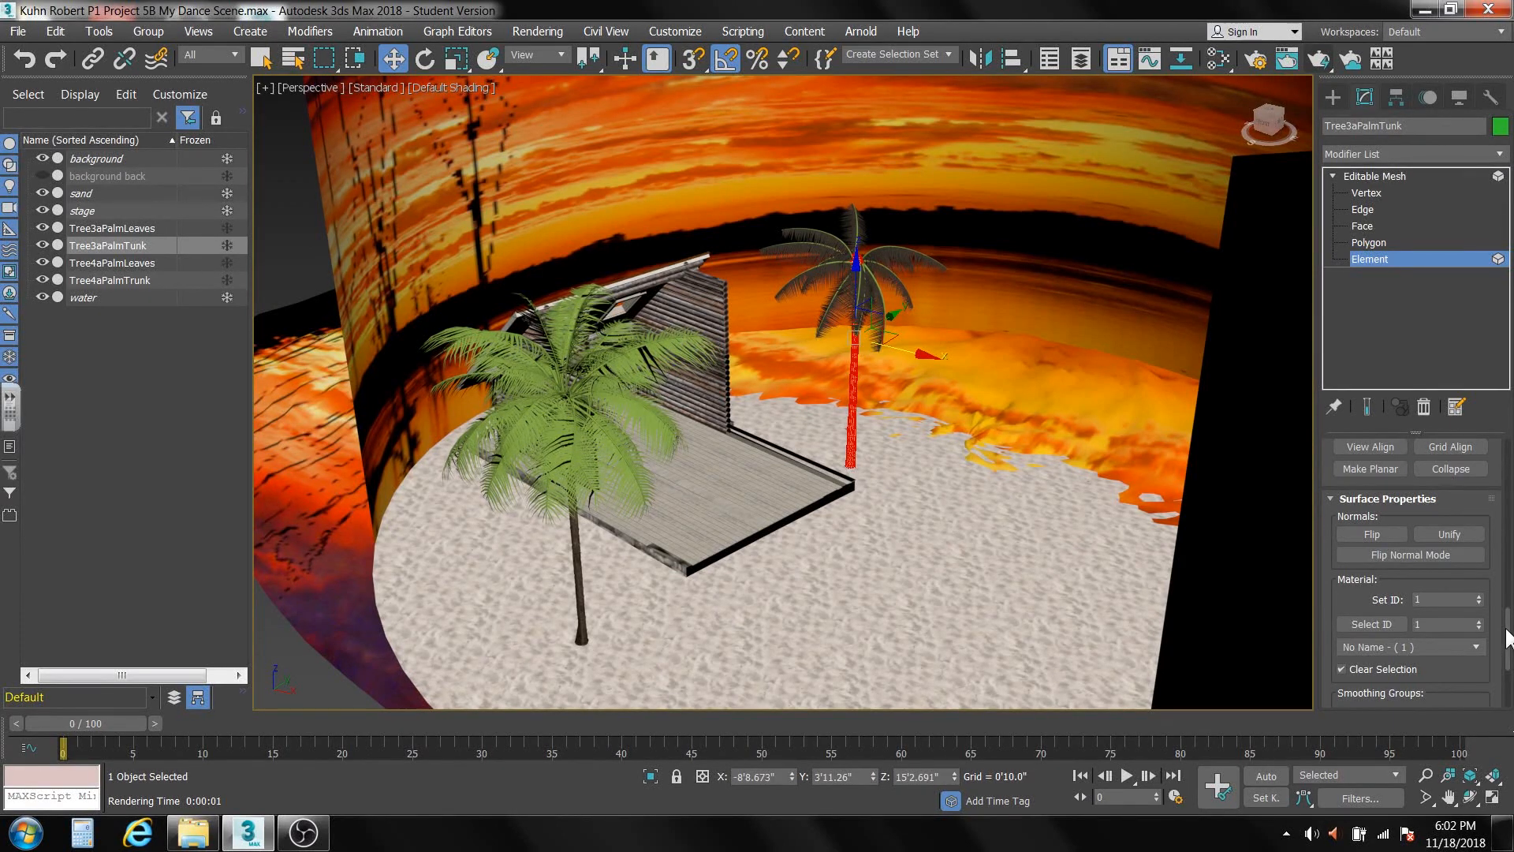
click(1478, 597)
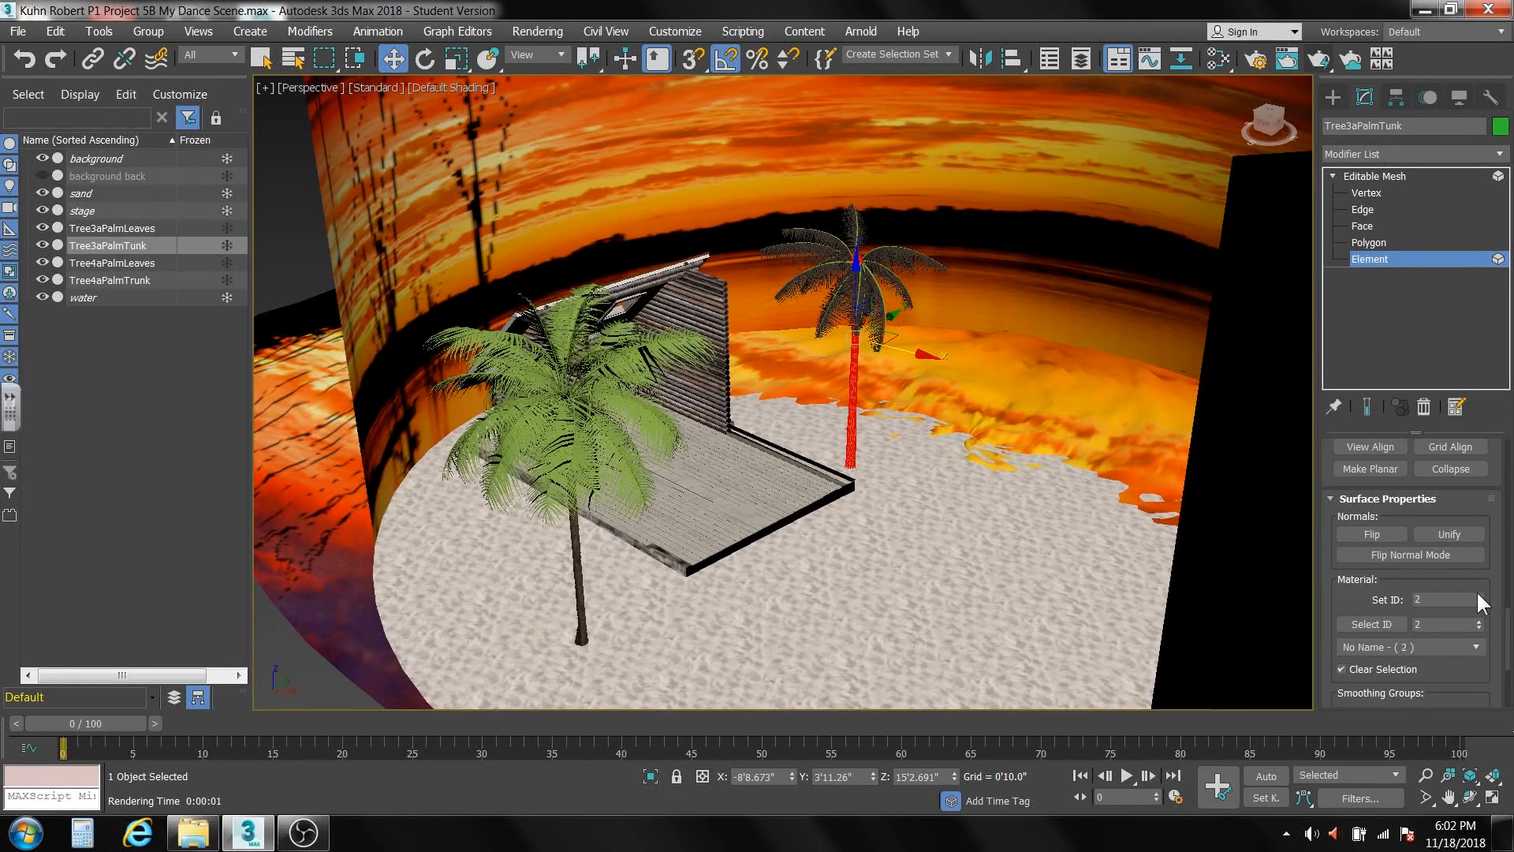
click(882, 466)
scroll(578, 457, up, 5)
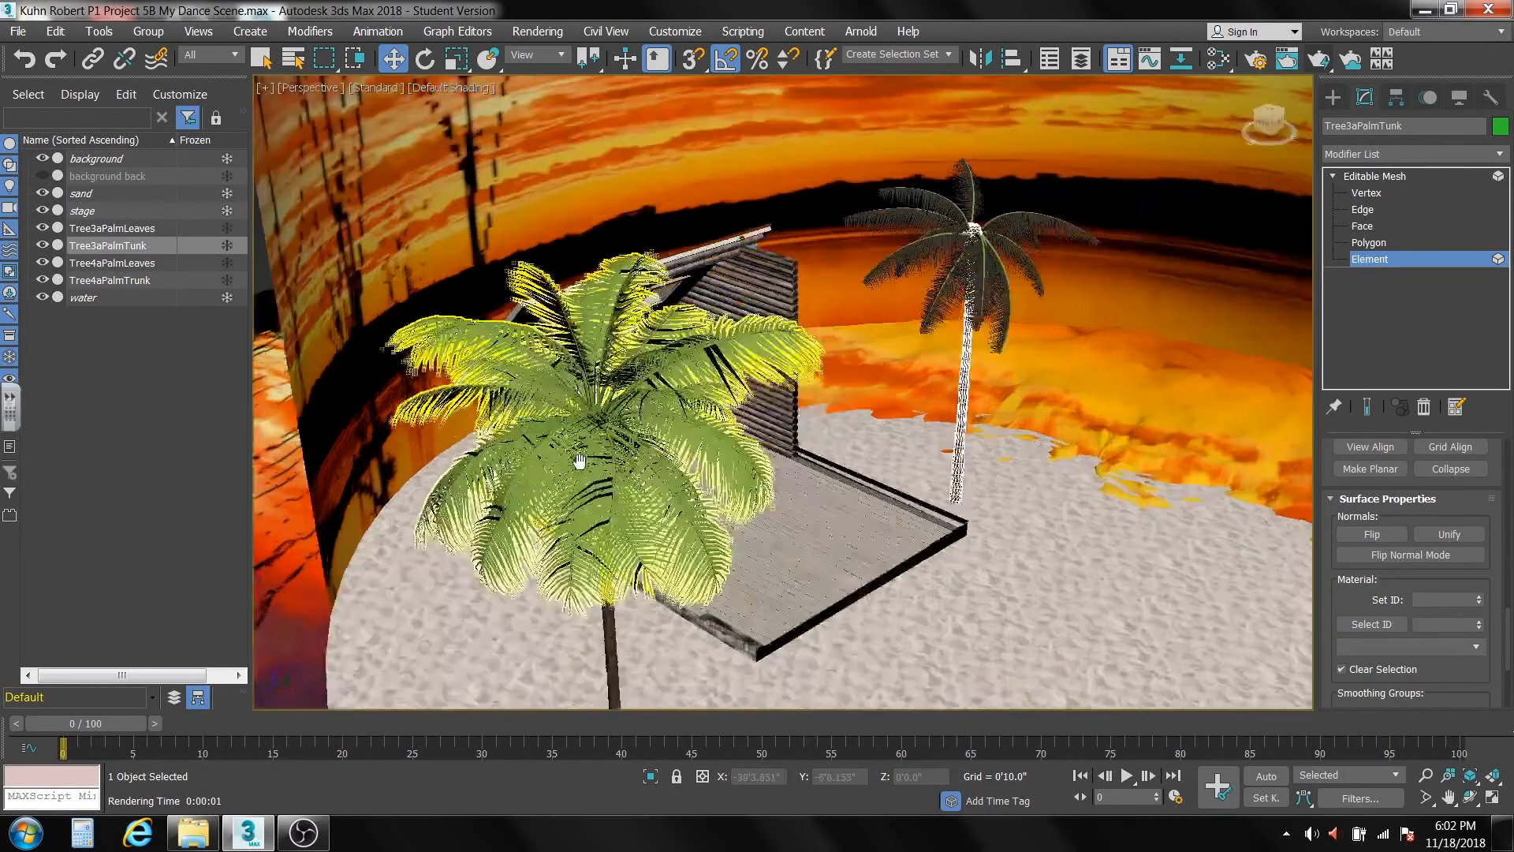
middle_drag(578, 457, 685, 445)
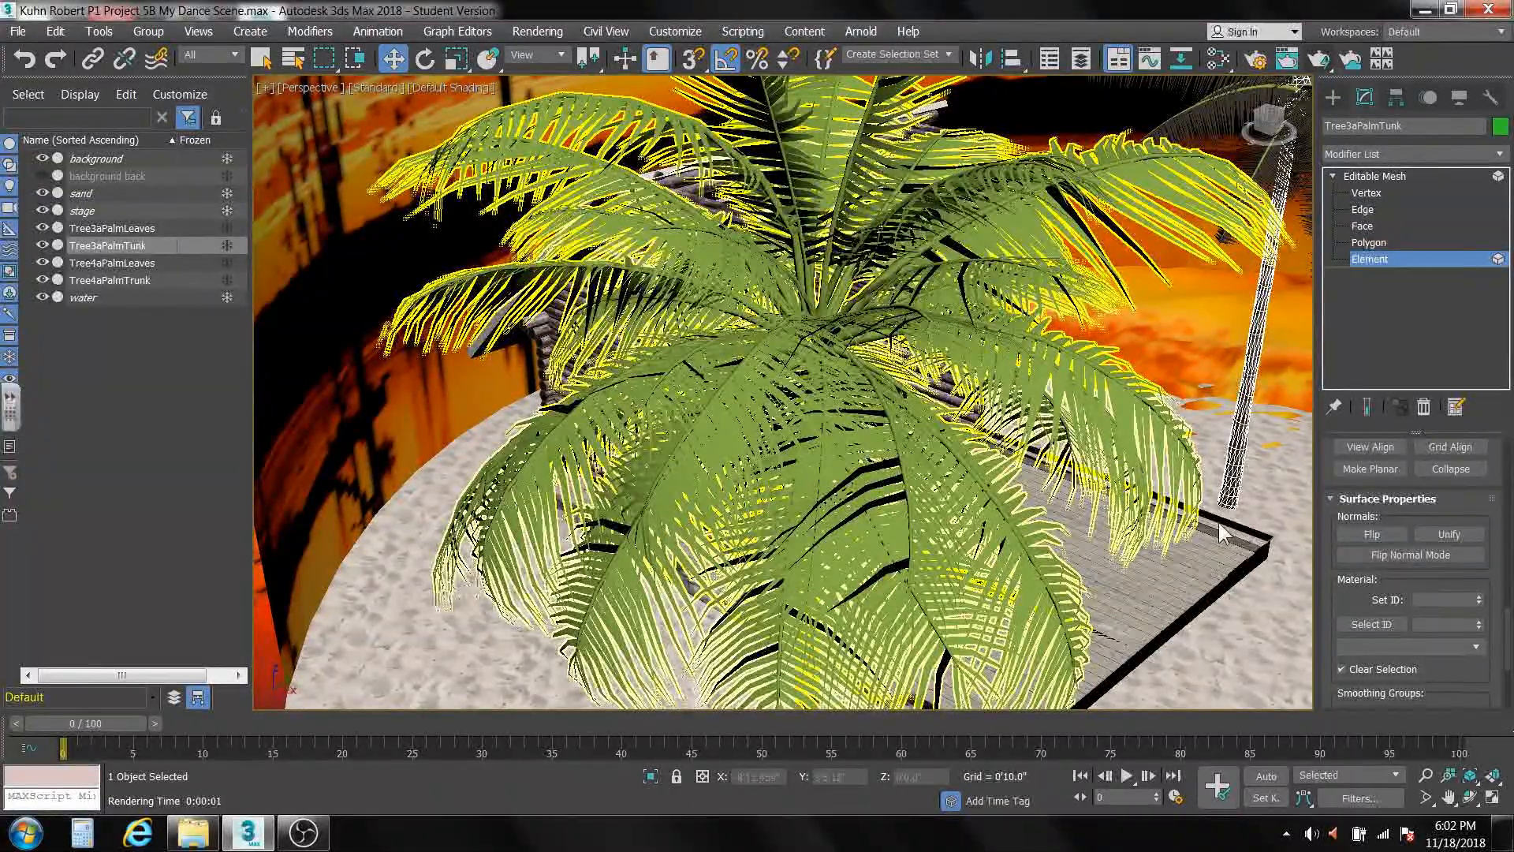
click(1375, 177)
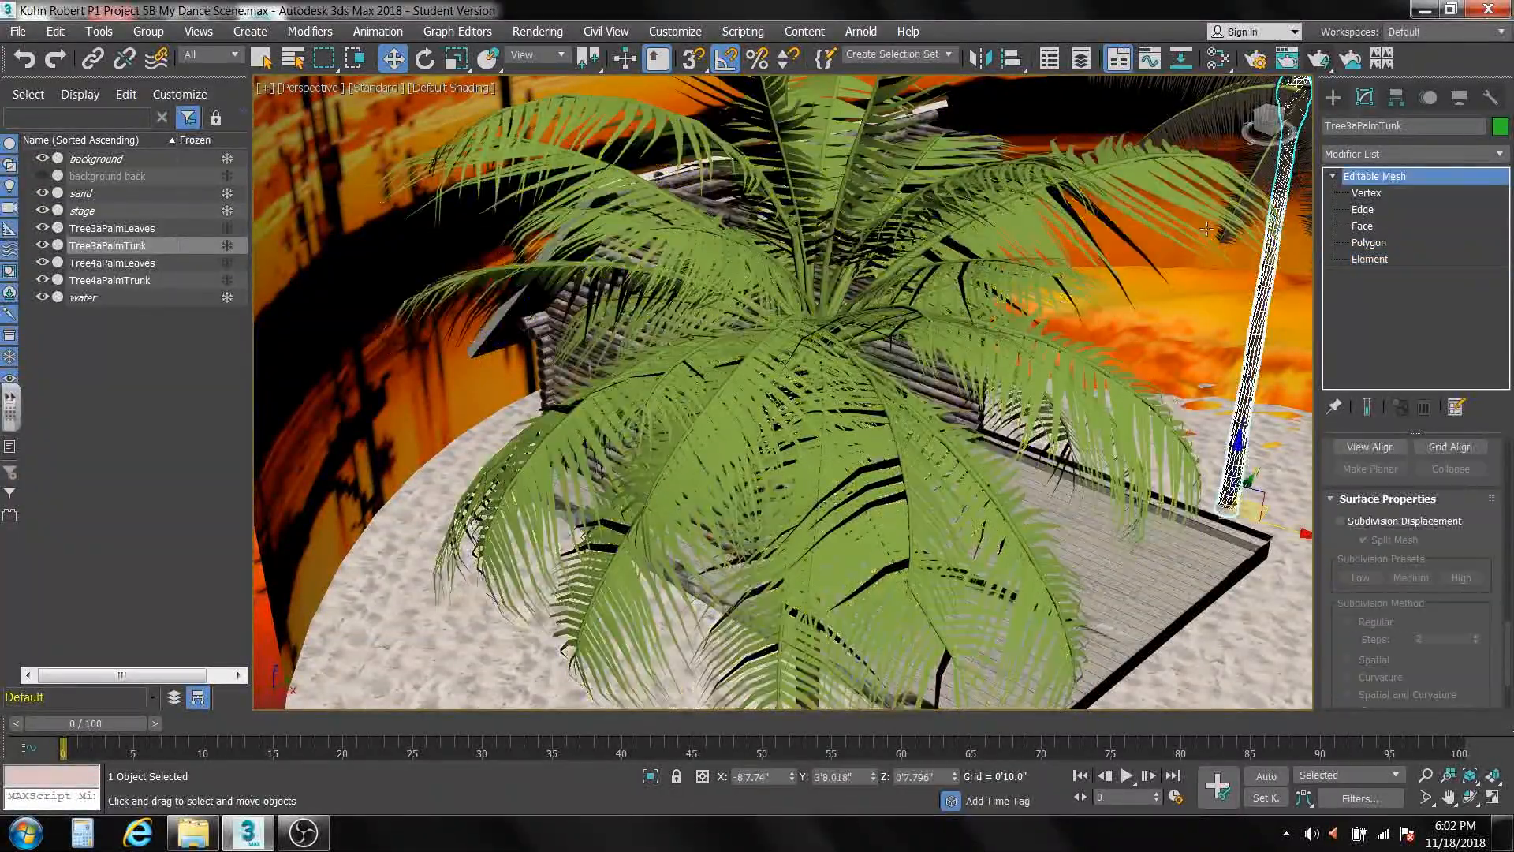
Check the material ID of a frond element in Tree4aPalmLeaves, then return to object level.
click(824, 364)
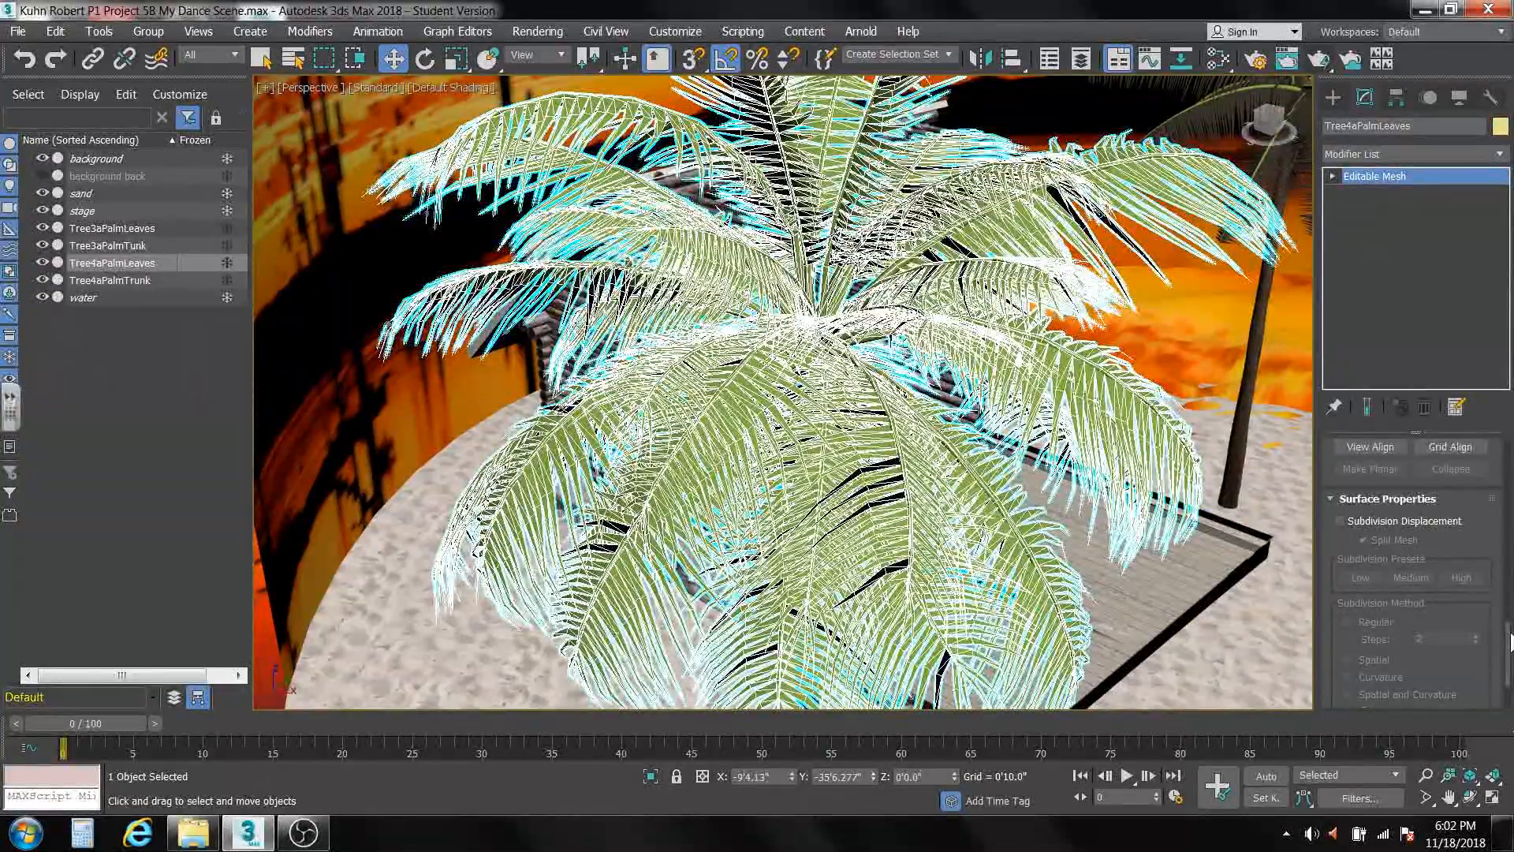
click(1333, 176)
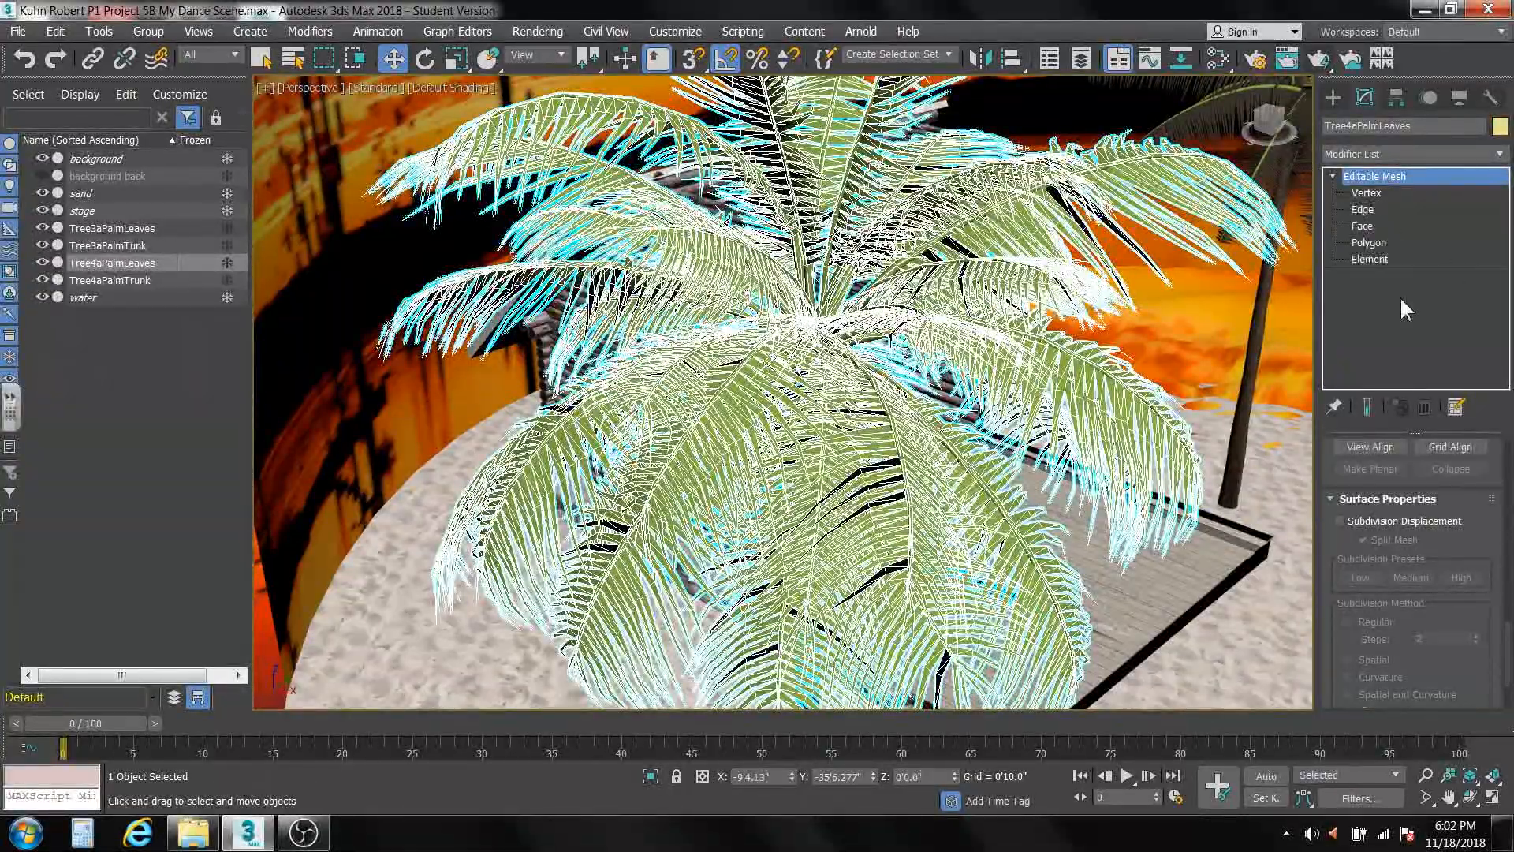
click(1370, 259)
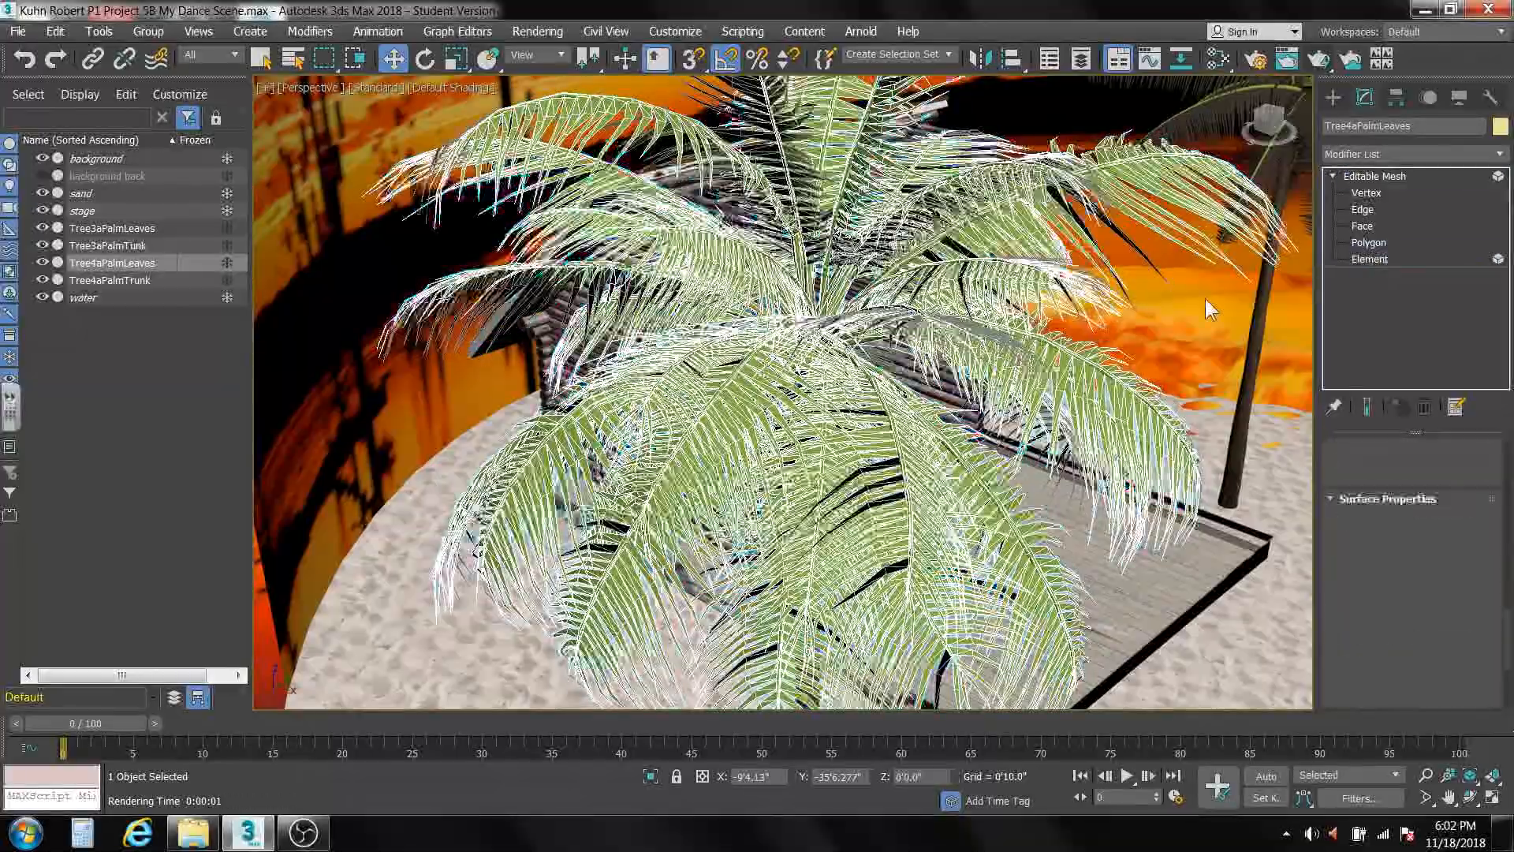
click(970, 338)
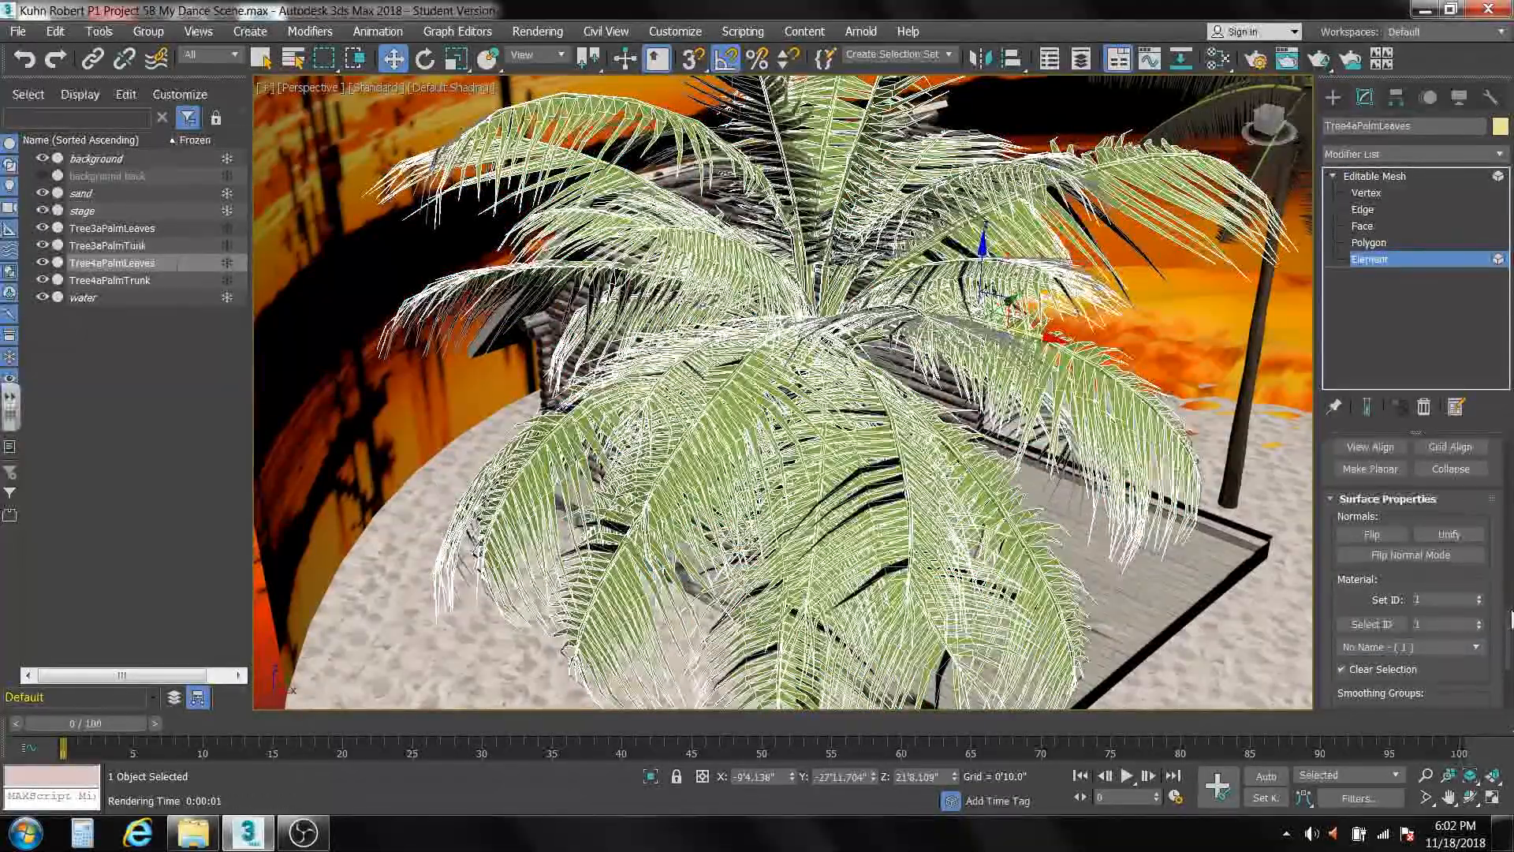
click(1372, 176)
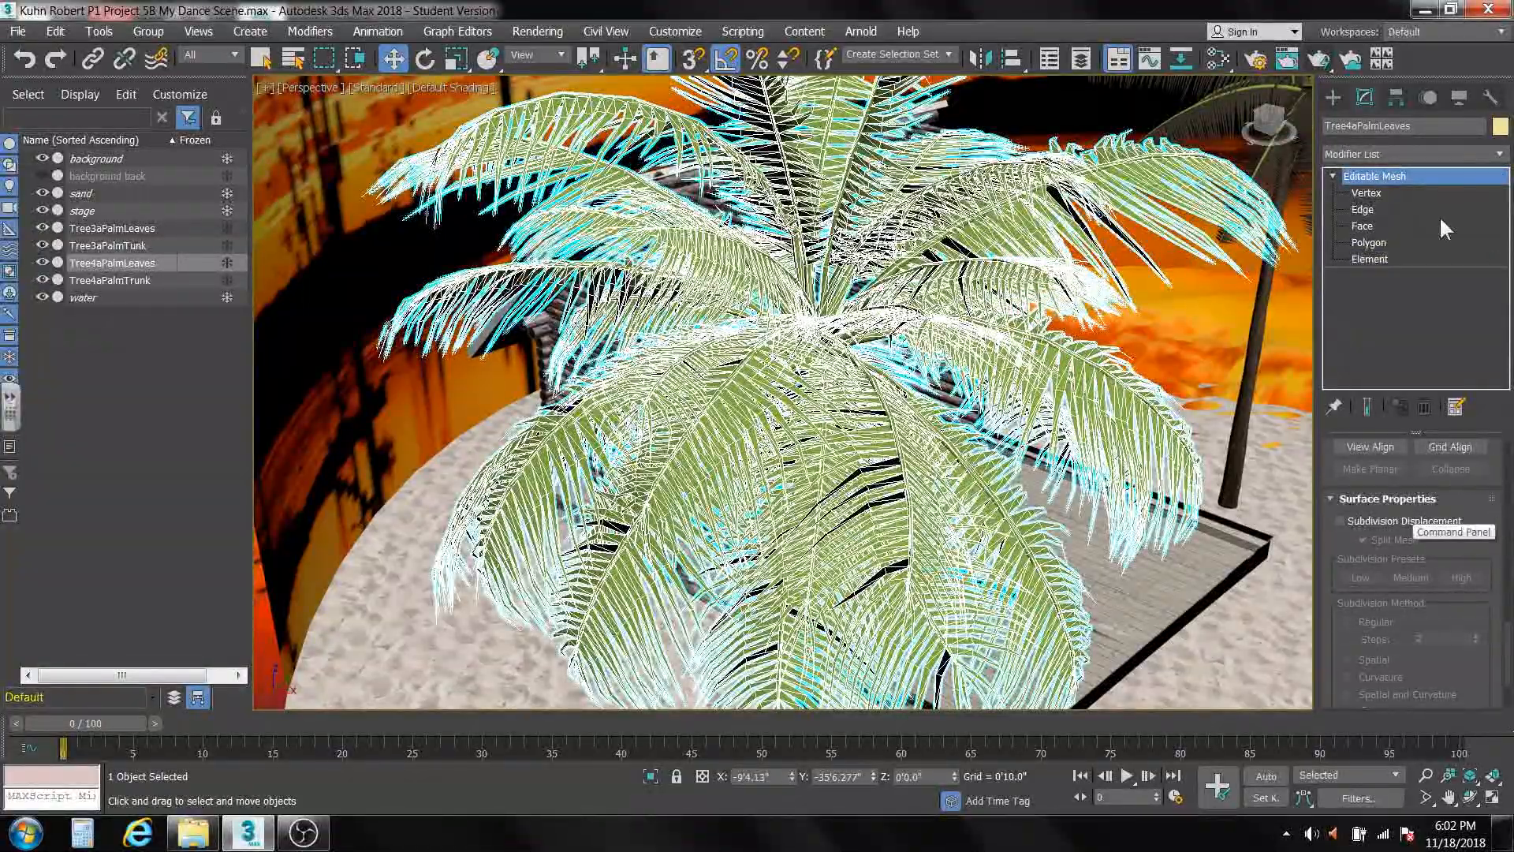
Add a UVW Map modifier to Tree4aPalmLeaves.
click(1501, 154)
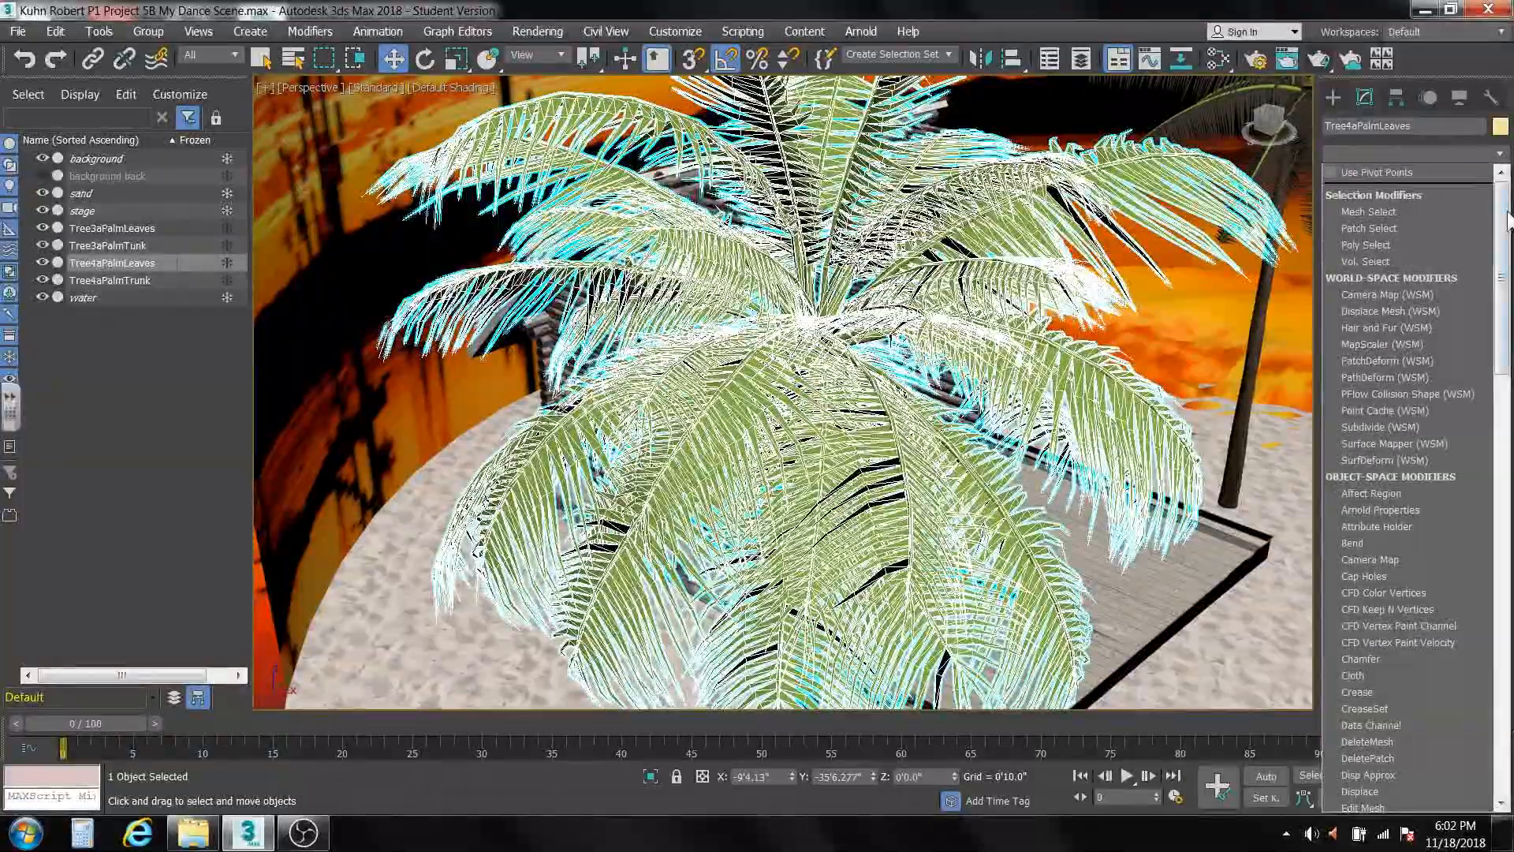
scroll(1451, 537, down, 15)
scroll(1436, 726, down, 3)
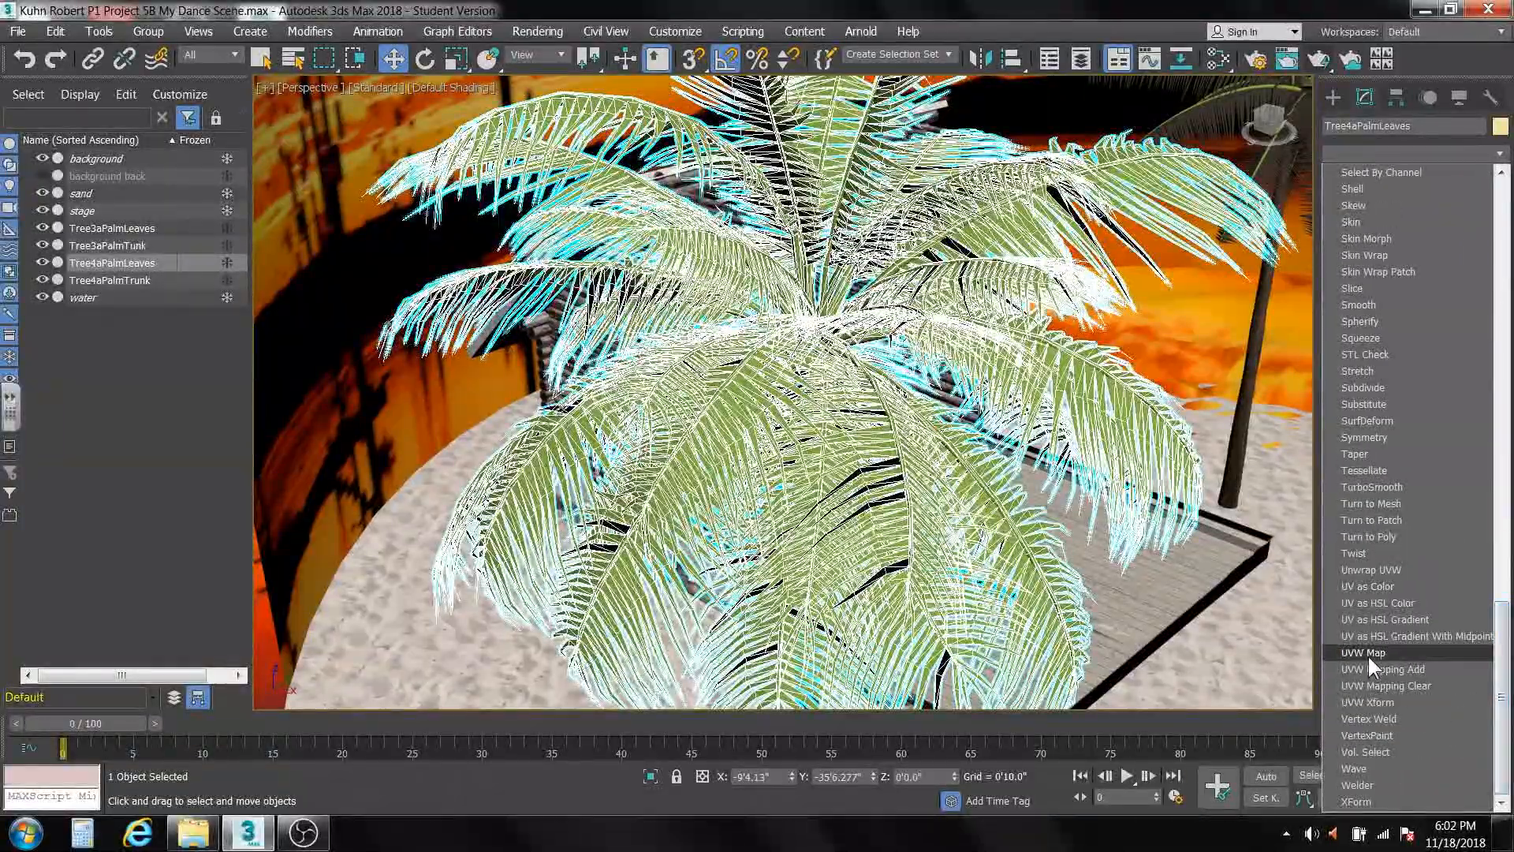
click(1368, 661)
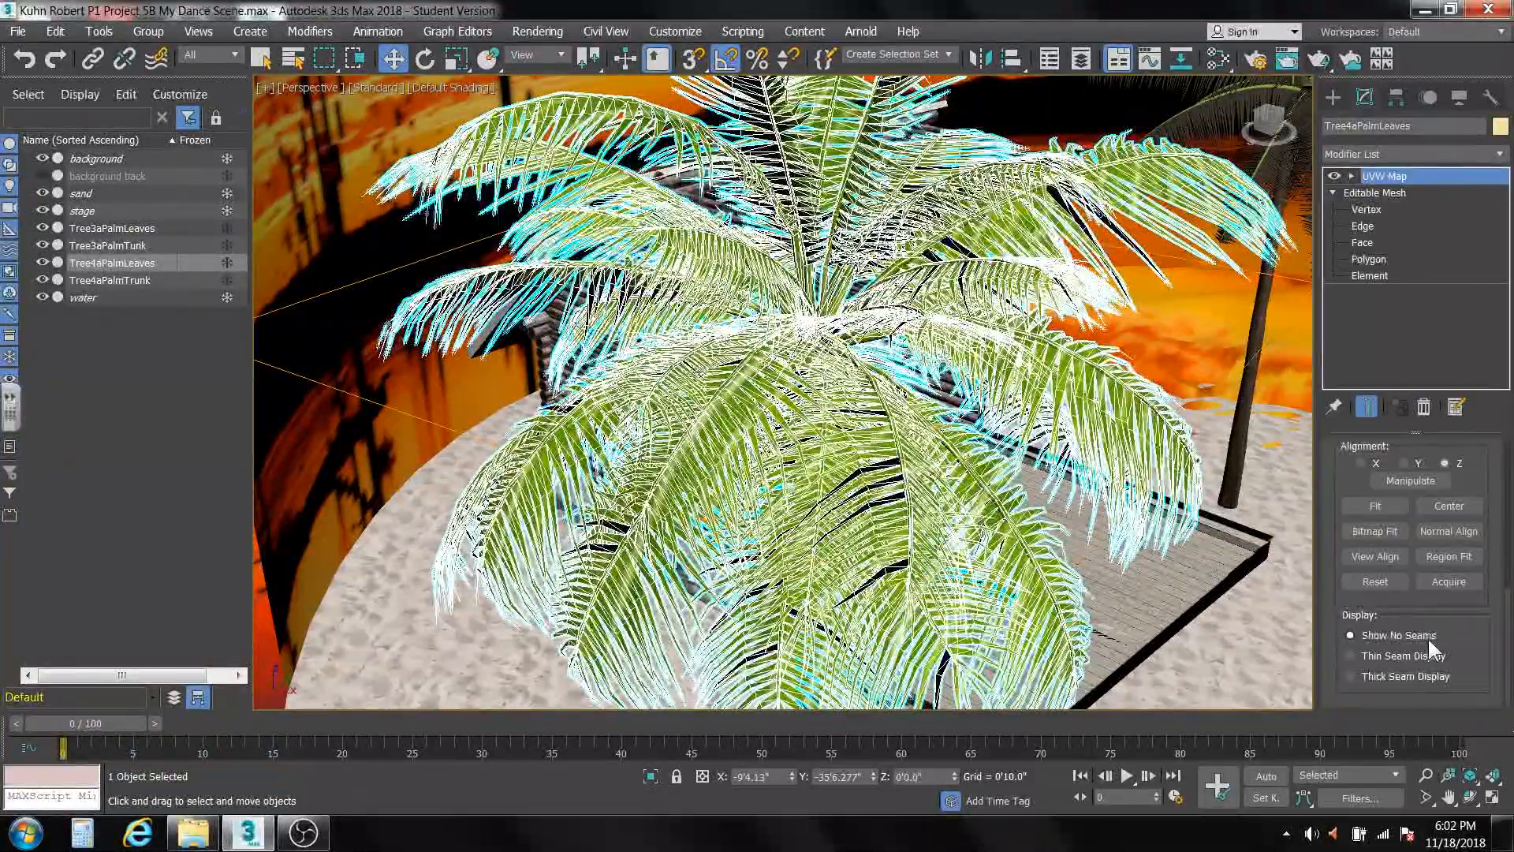
Set the UVW Map on Tree4aPalmLeaves to Face mapping and collapse the modifier stack into the editable mesh.
scroll(1508, 607, up, 3)
scroll(1508, 607, up, 5)
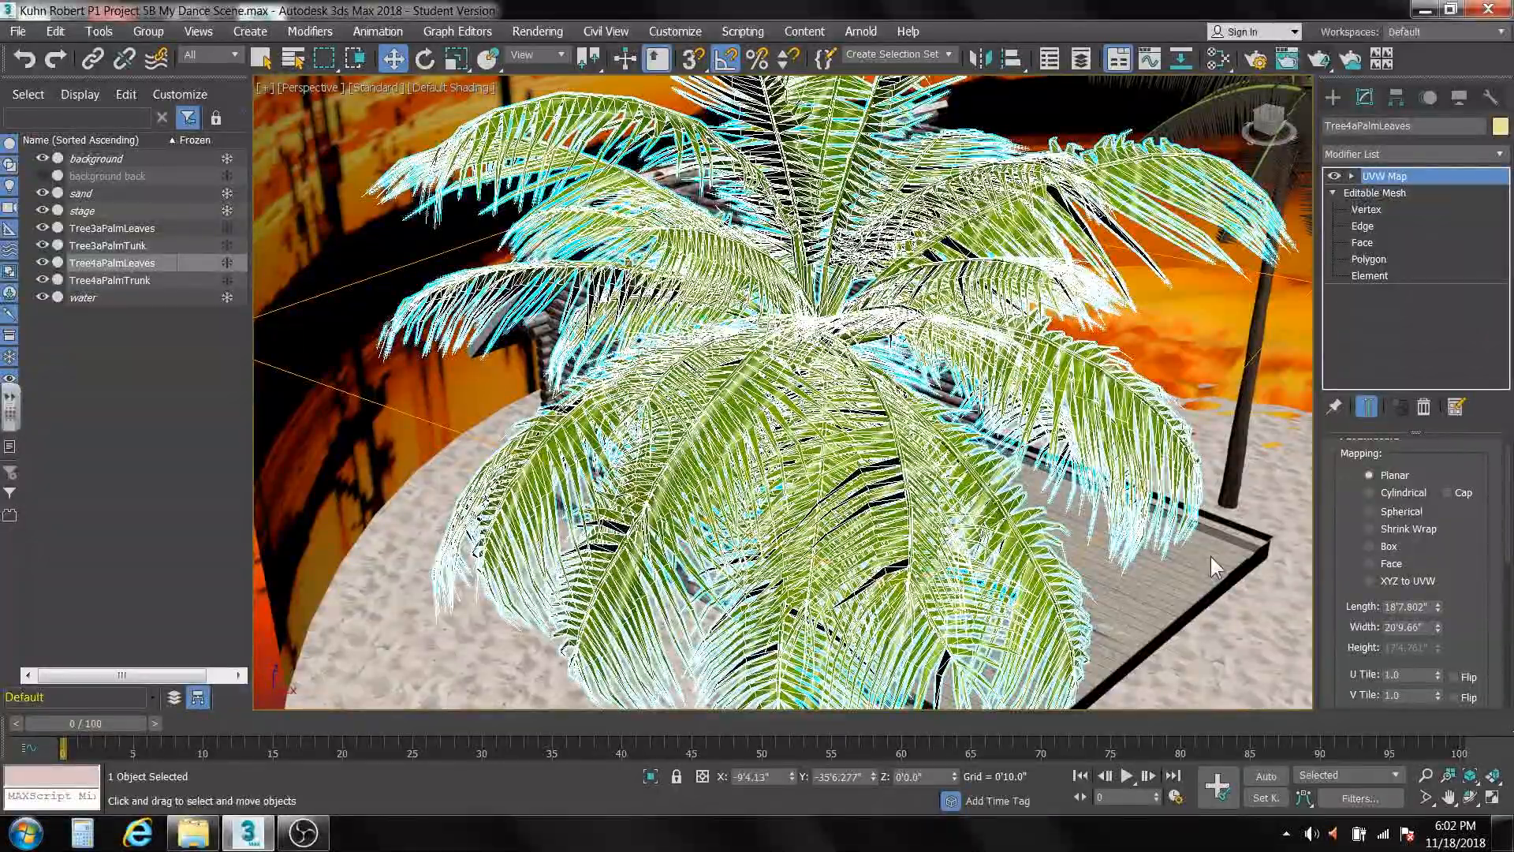
click(1369, 563)
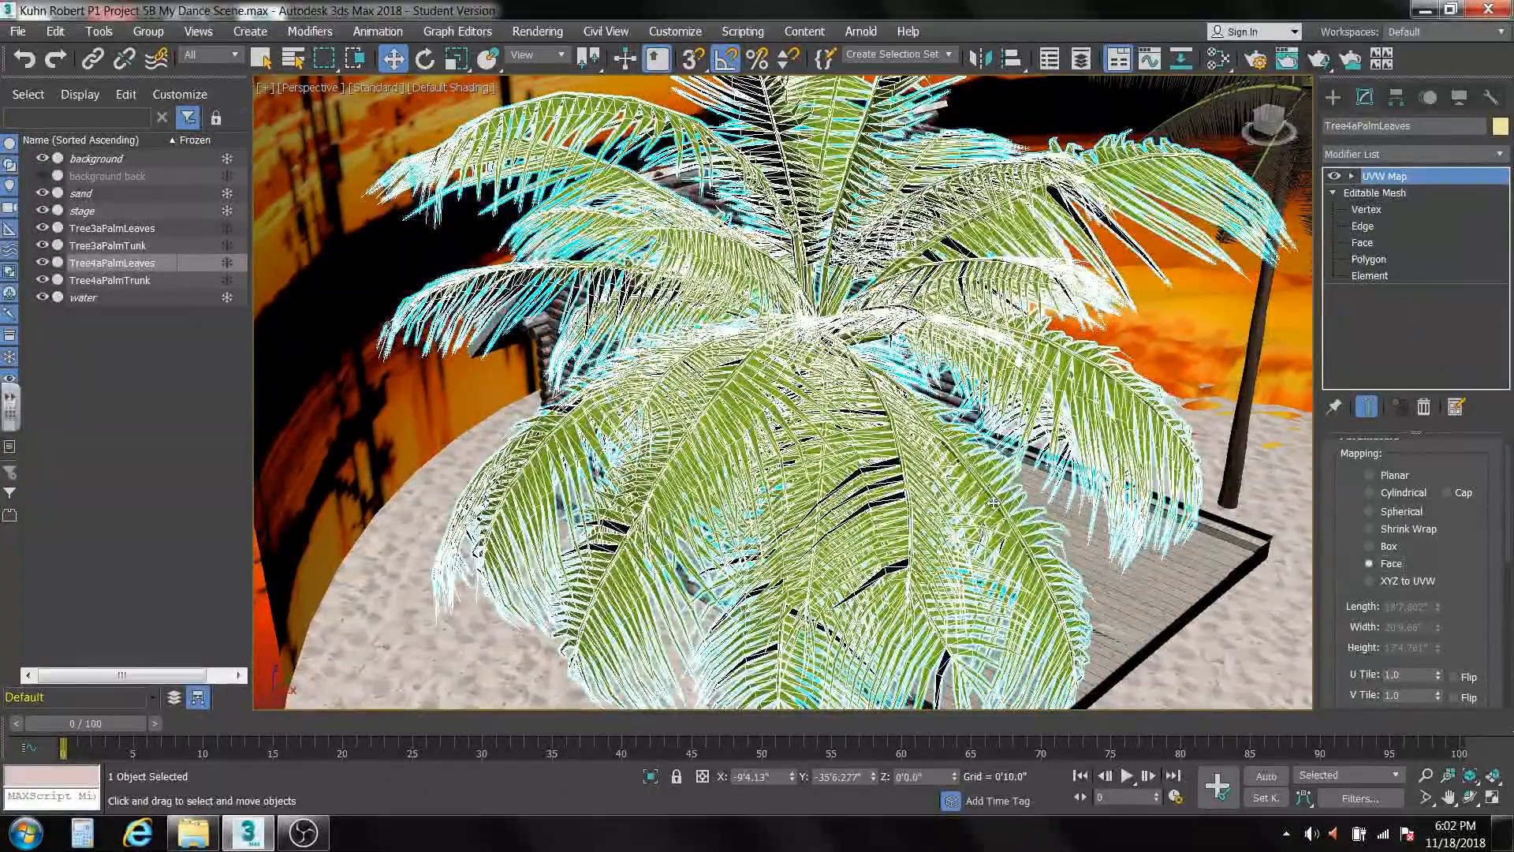
middle_drag(1104, 347, 612, 533)
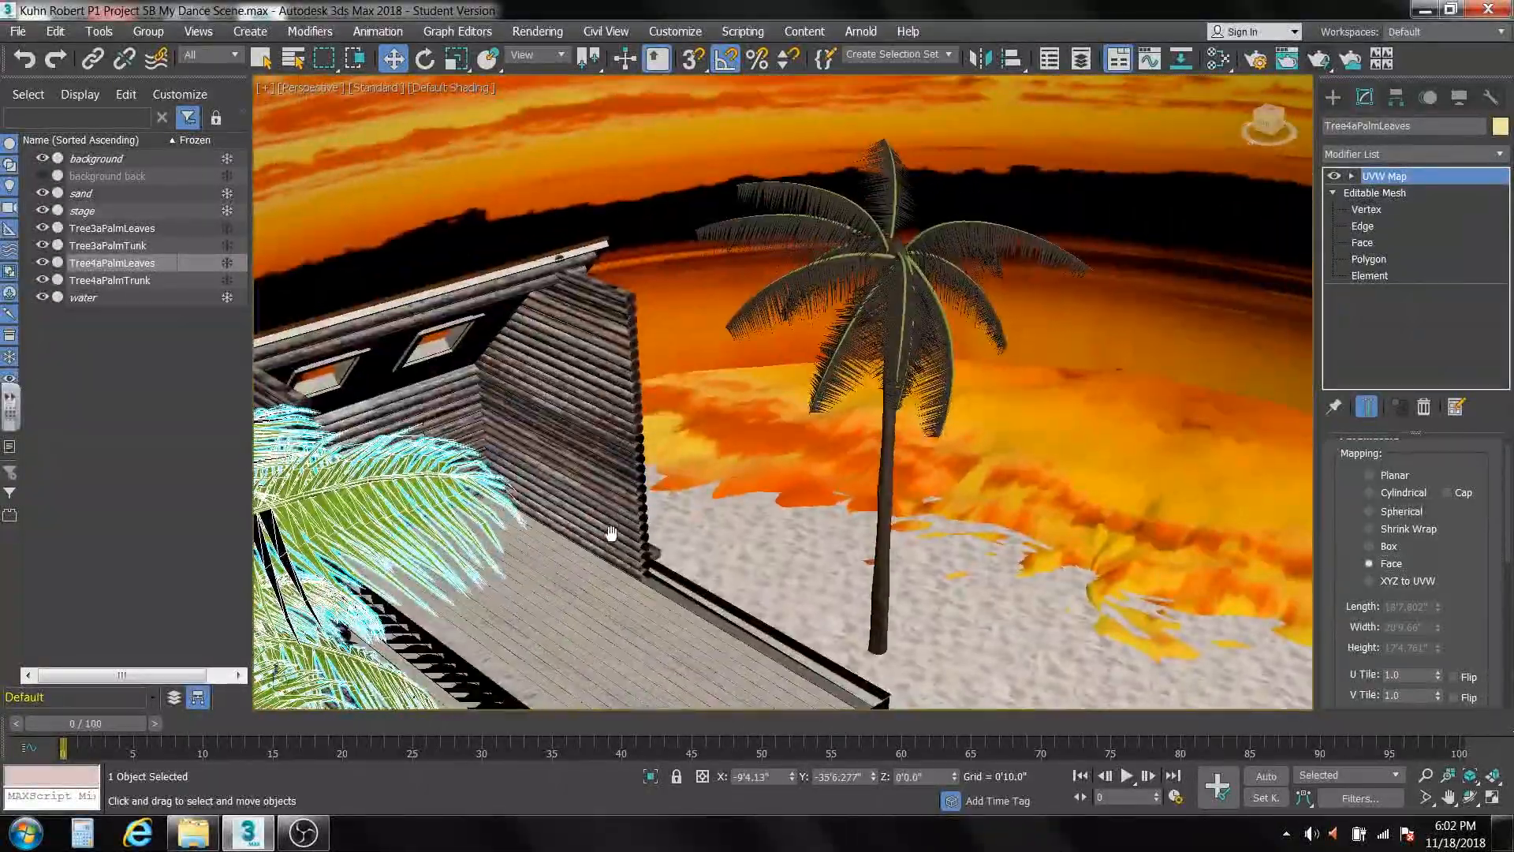
right_click(1406, 338)
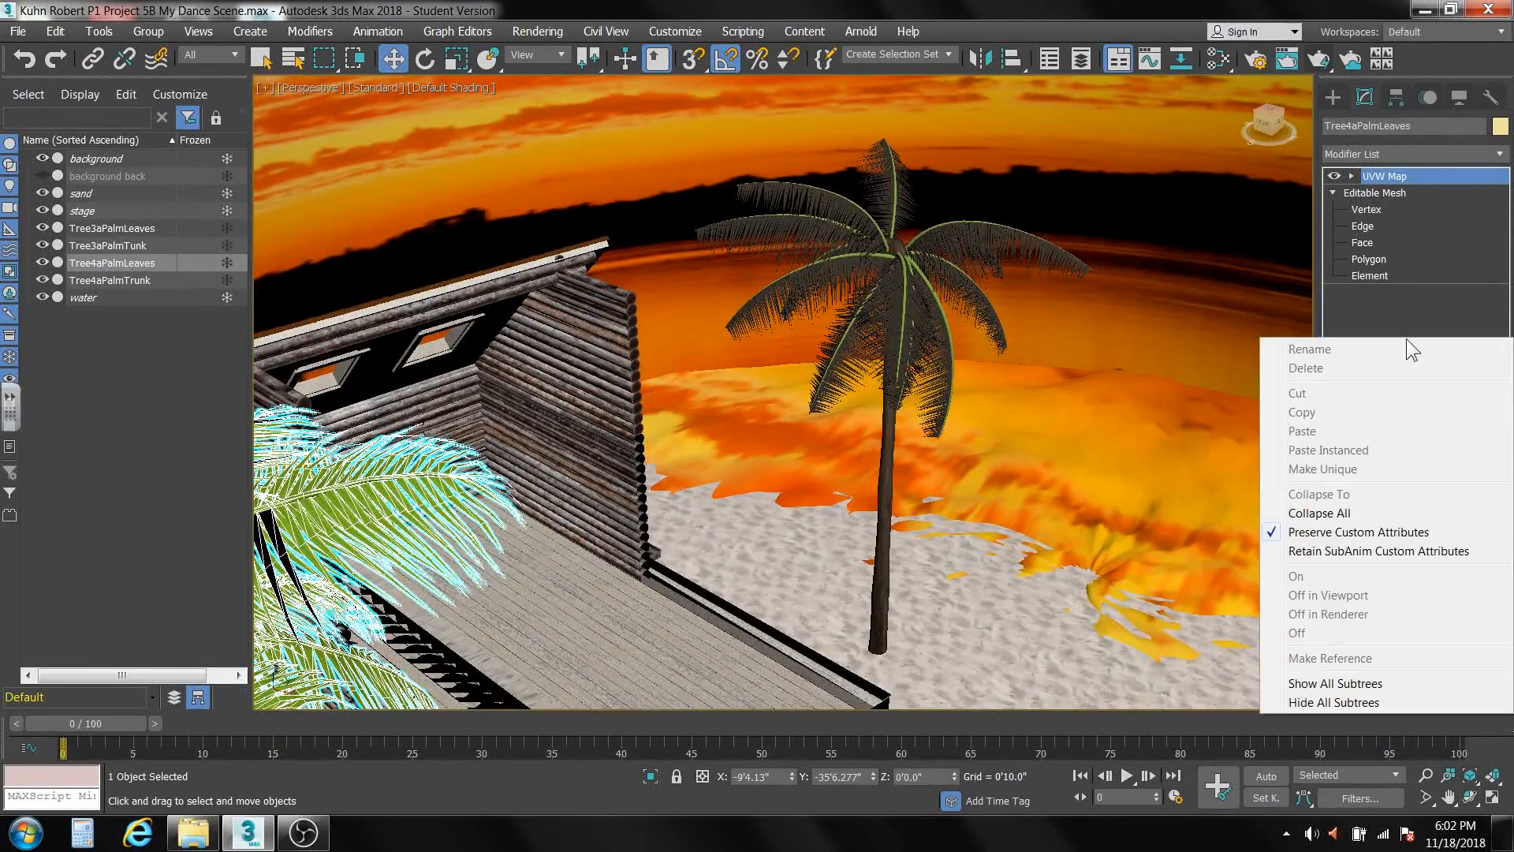
click(1355, 513)
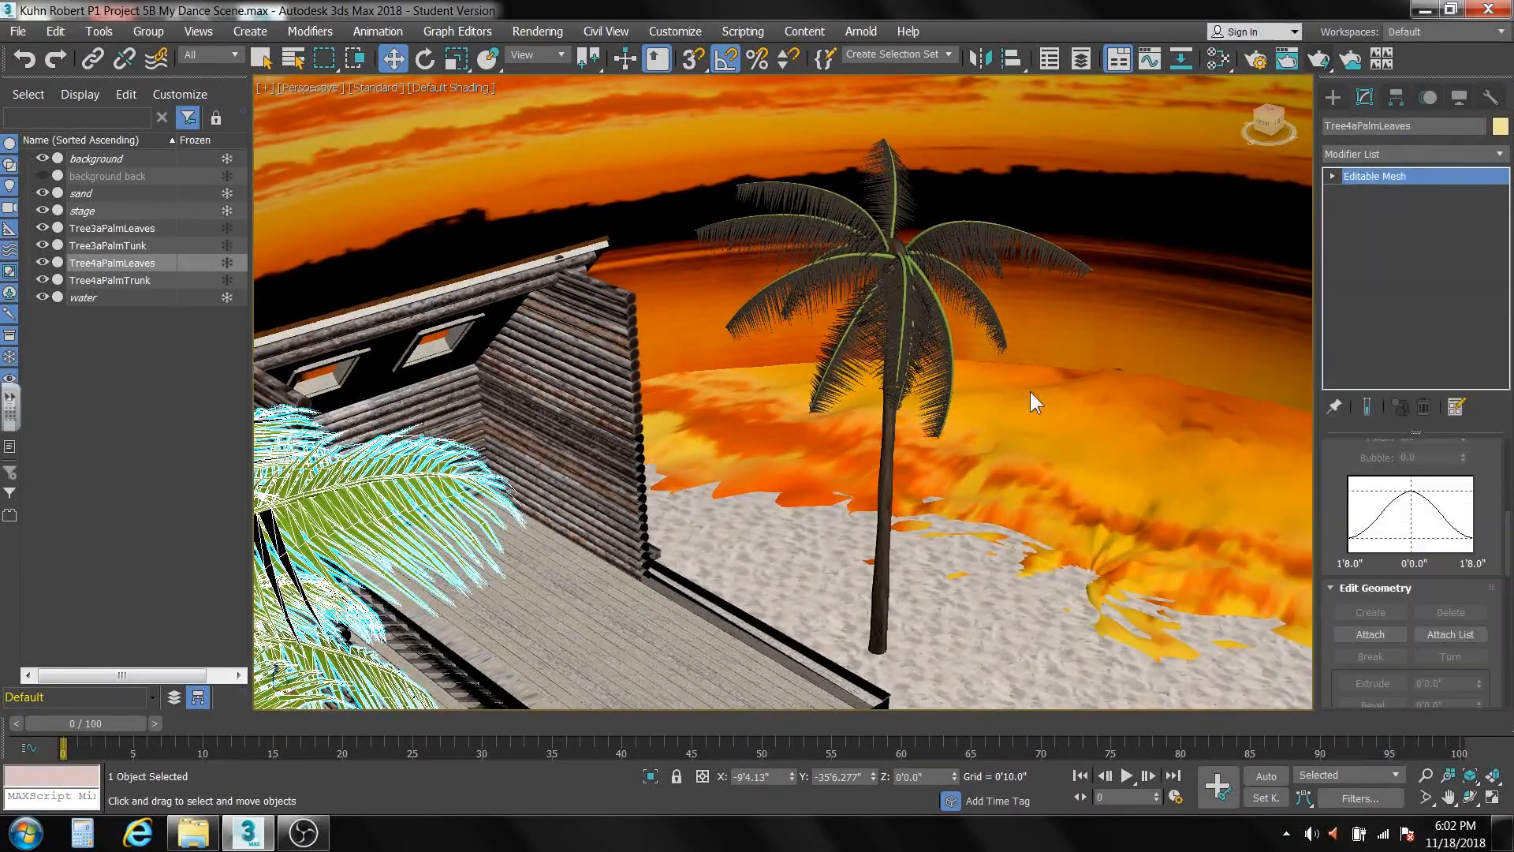
Add a UVW Map modifier with Face mapping to Tree3aPalmLeaves, and collapse its modifier stack.
click(904, 313)
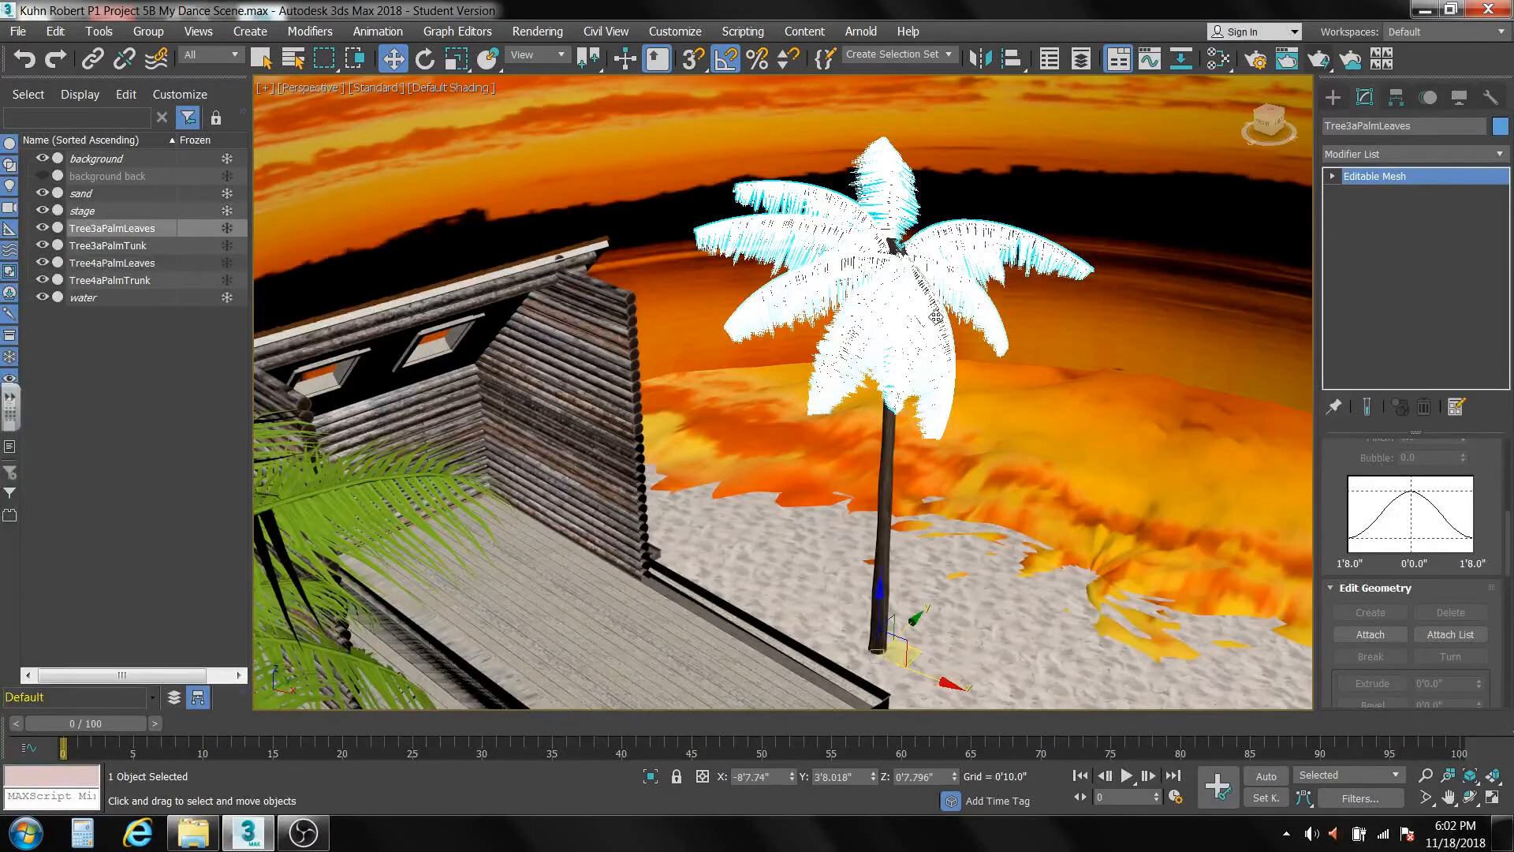
click(1503, 158)
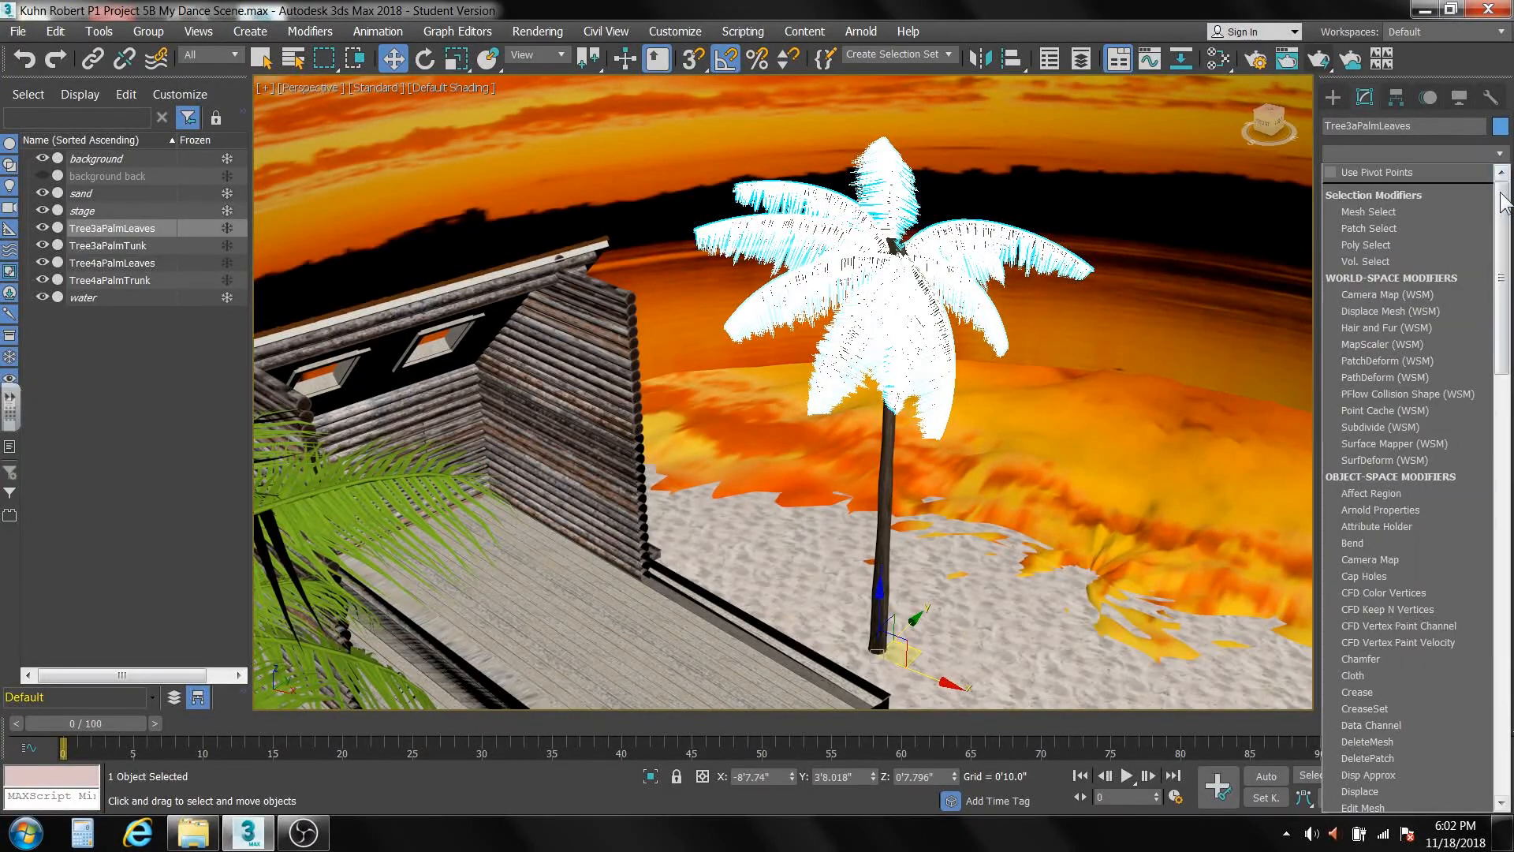
drag(1502, 207, 1502, 686)
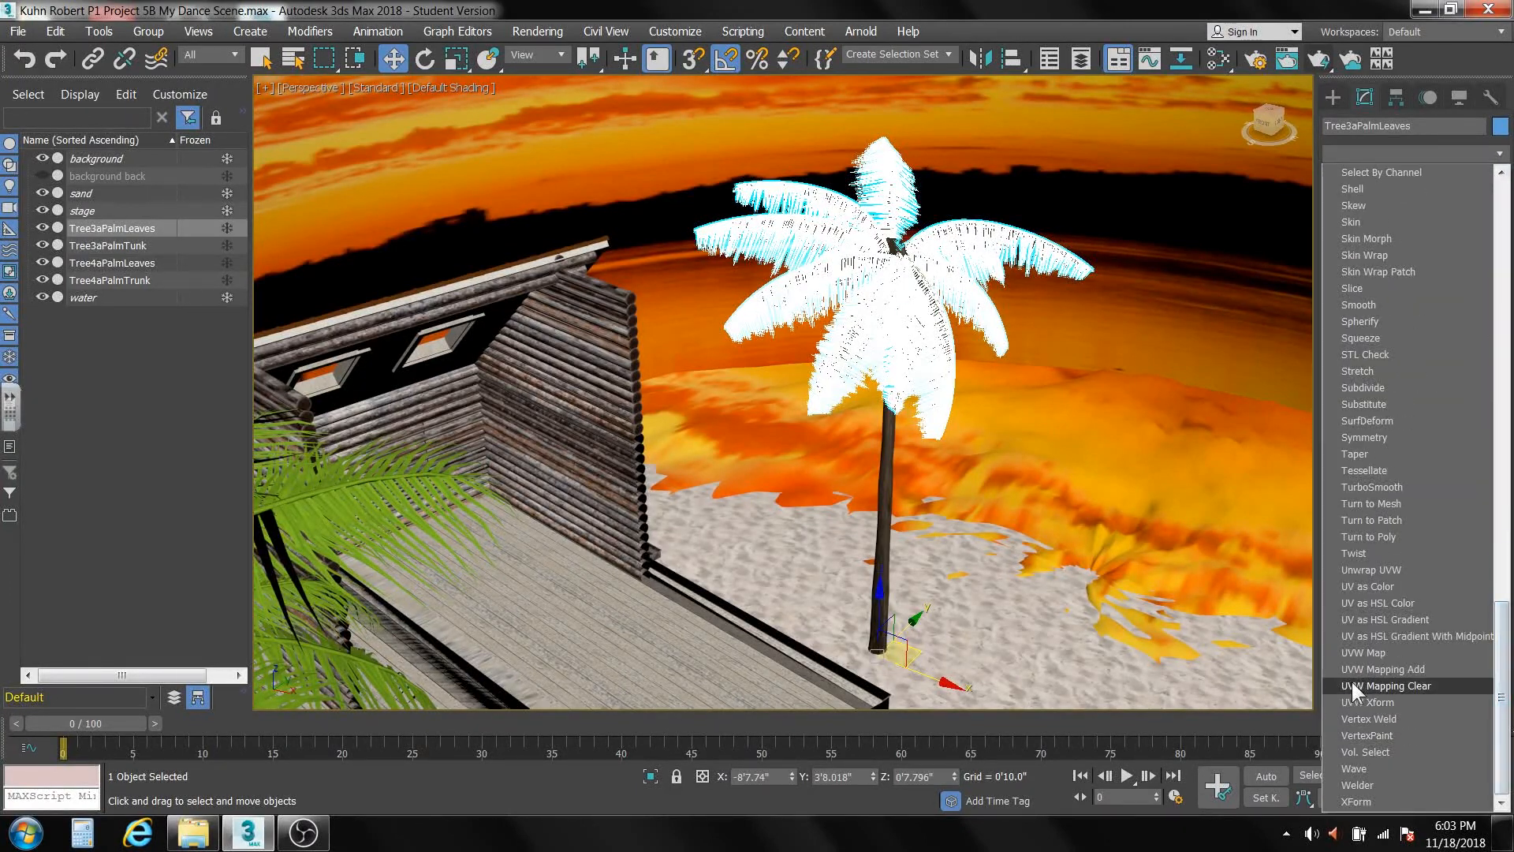
click(1363, 653)
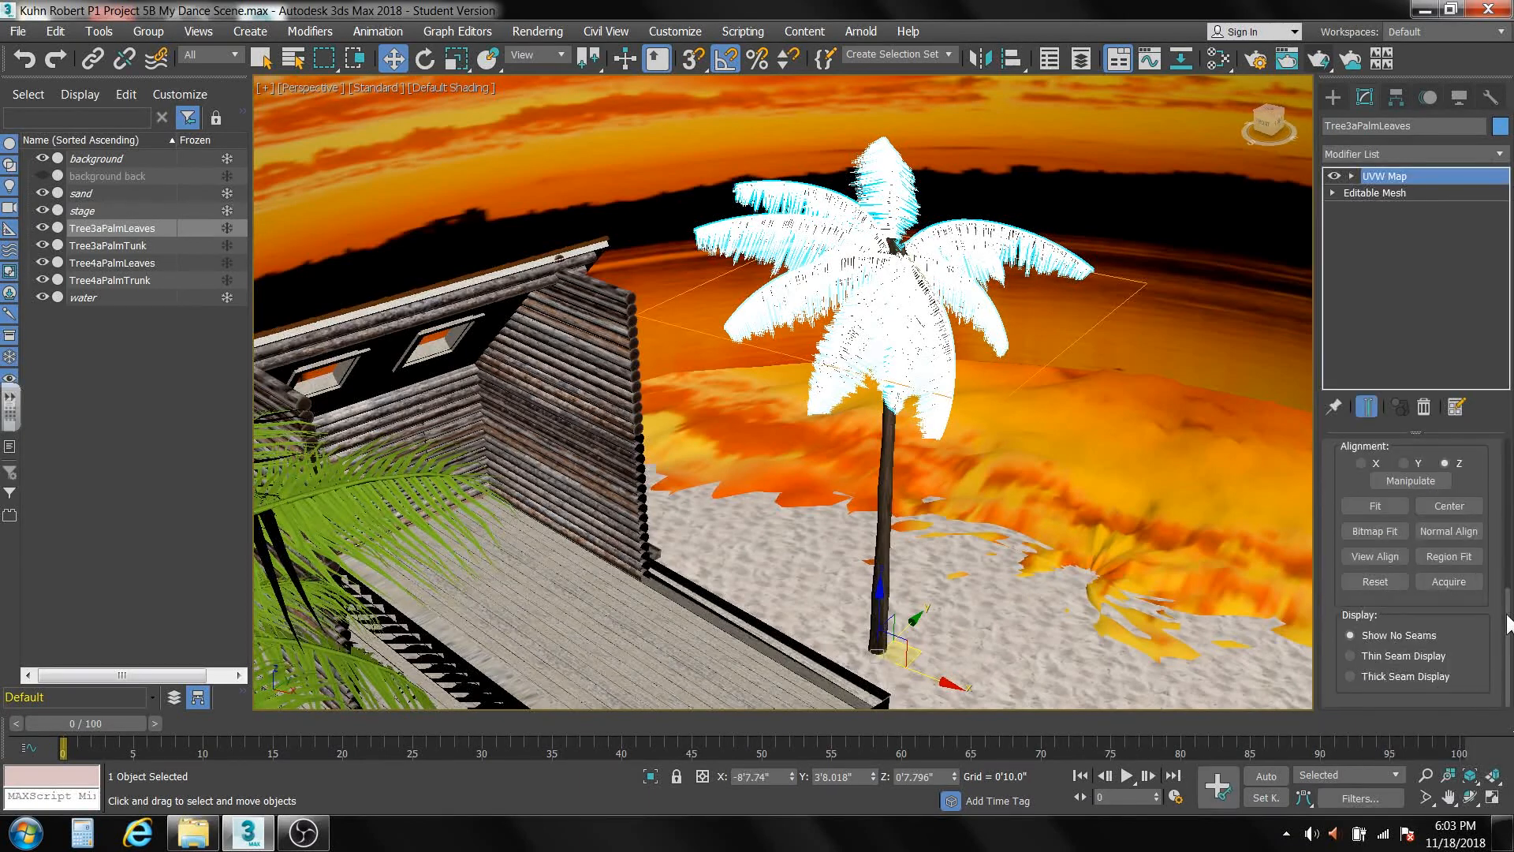
drag(1506, 620, 1504, 491)
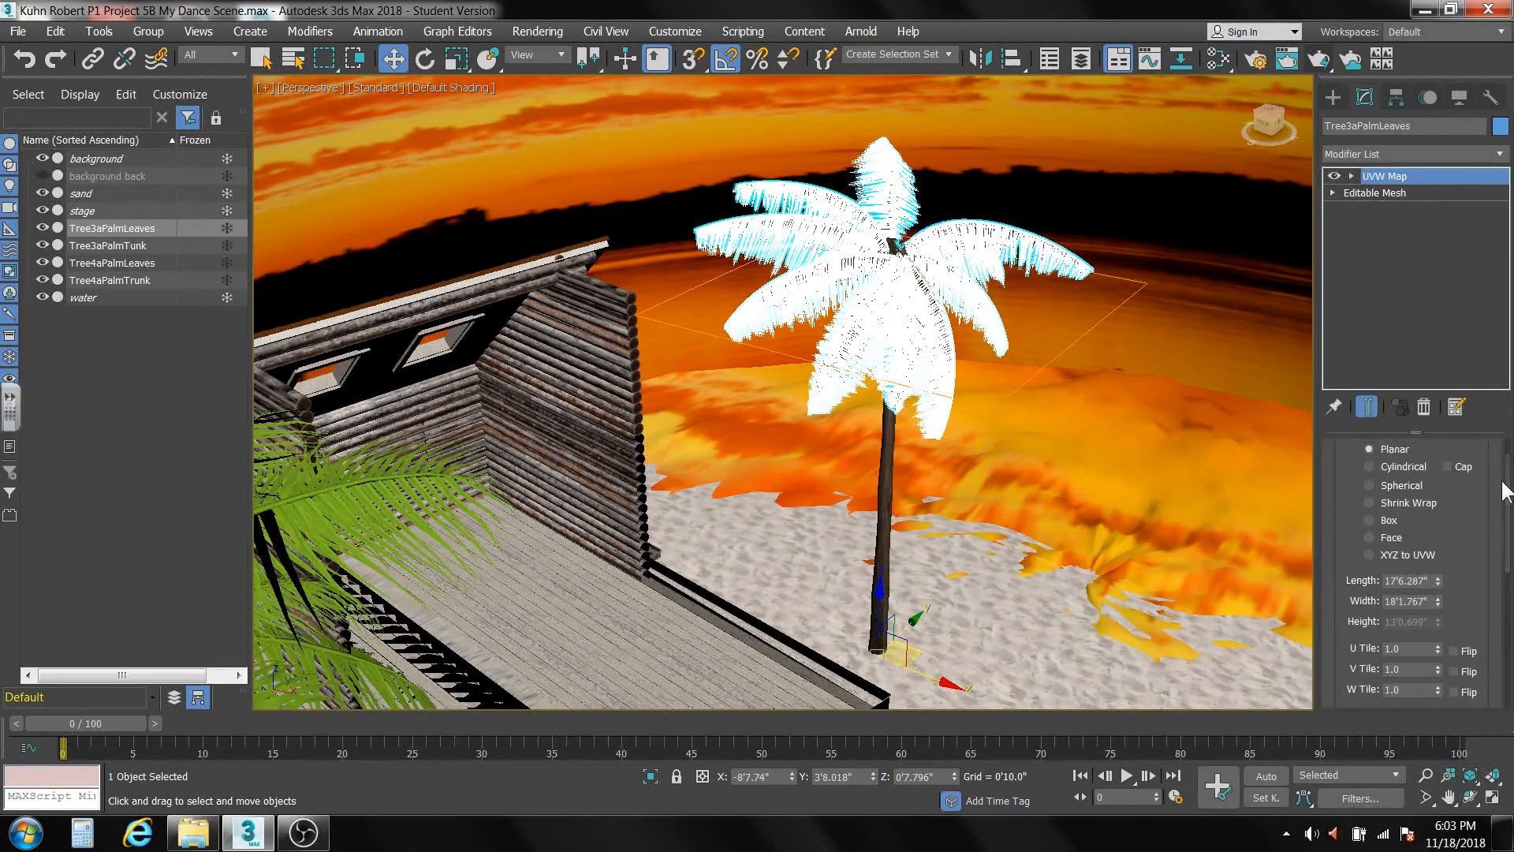
click(1368, 536)
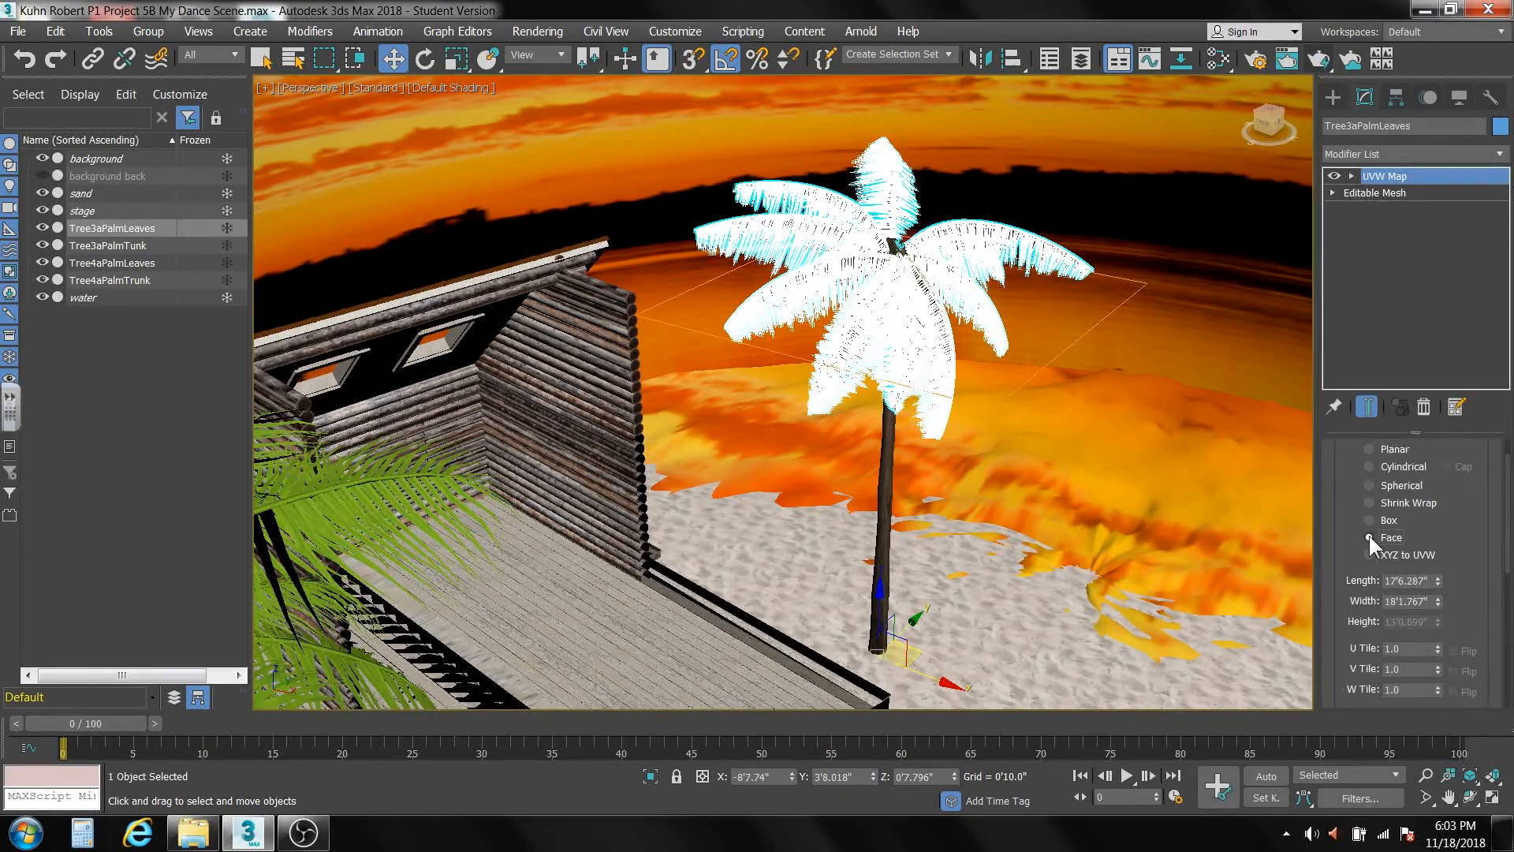
click(1397, 325)
right_click(1398, 320)
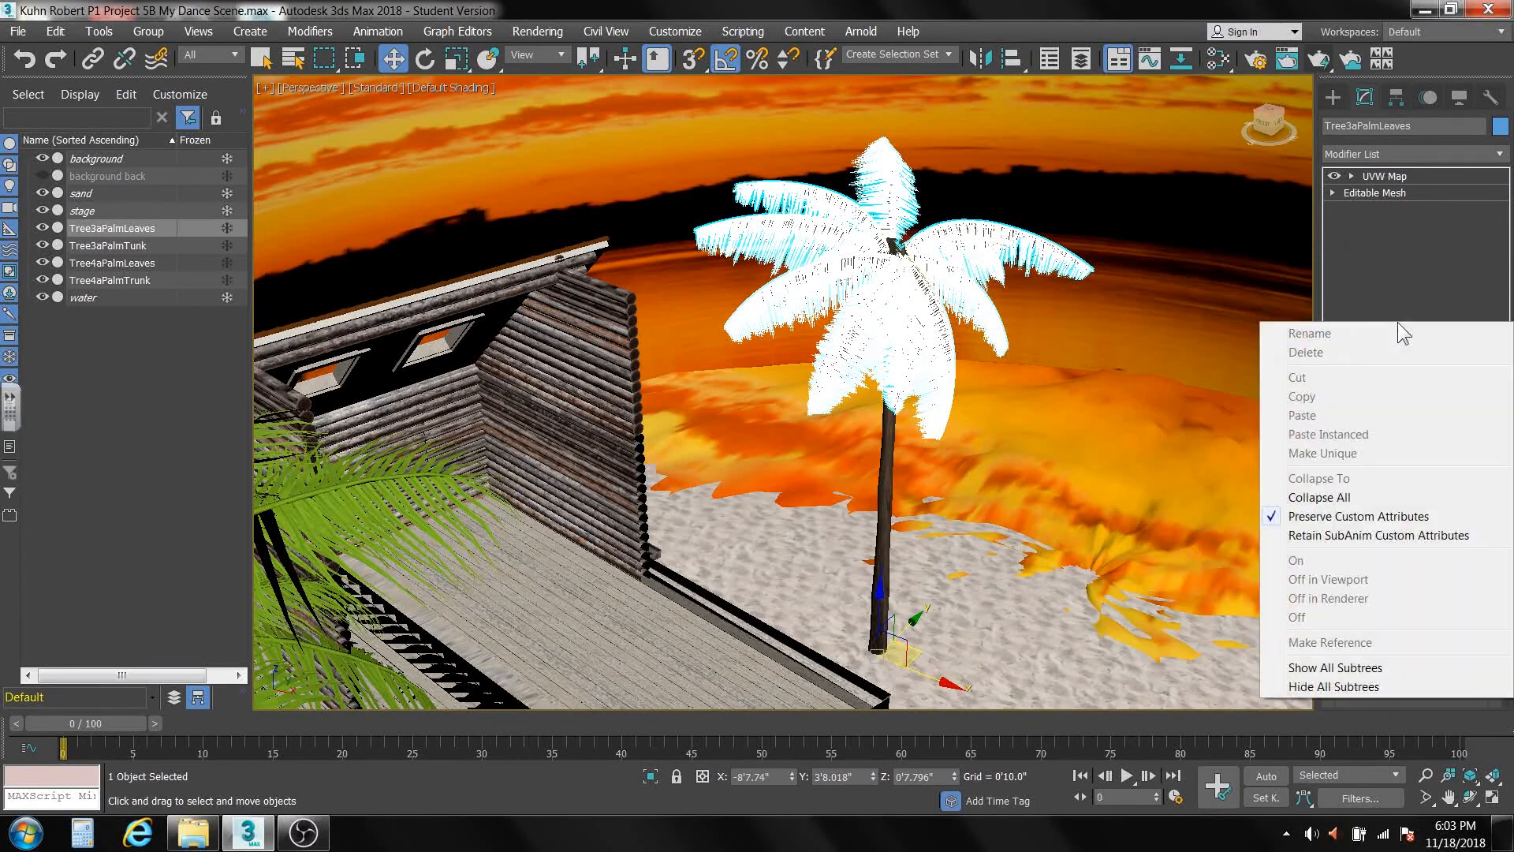
click(1340, 496)
Add a UVW Map modifier with Cylindrical mapping to the Tree3aPalmTunk trunk.
scroll(922, 528, up, 3)
scroll(996, 450, up, 3)
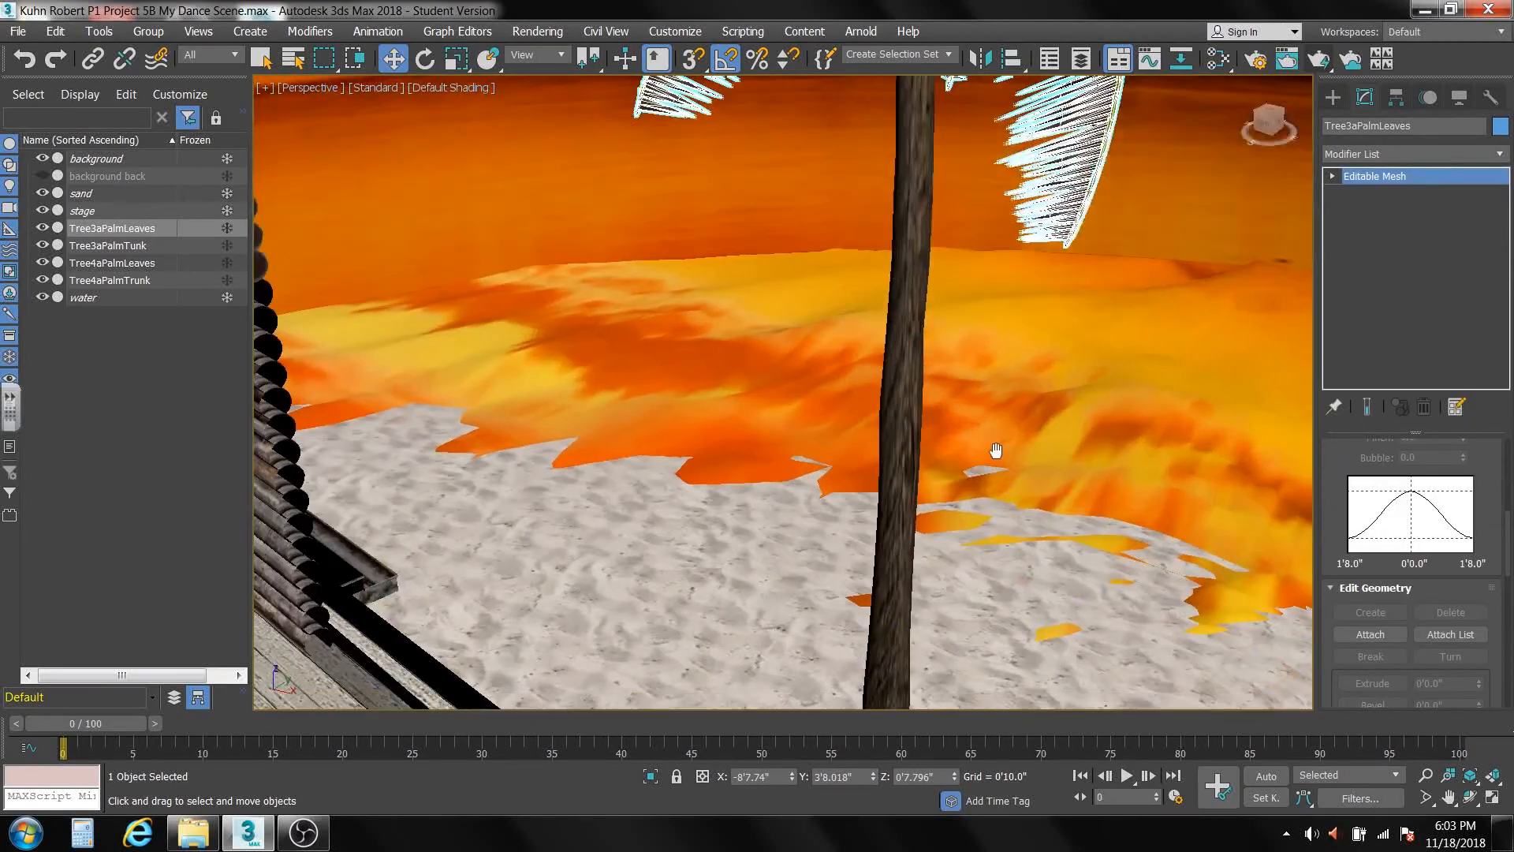
click(904, 387)
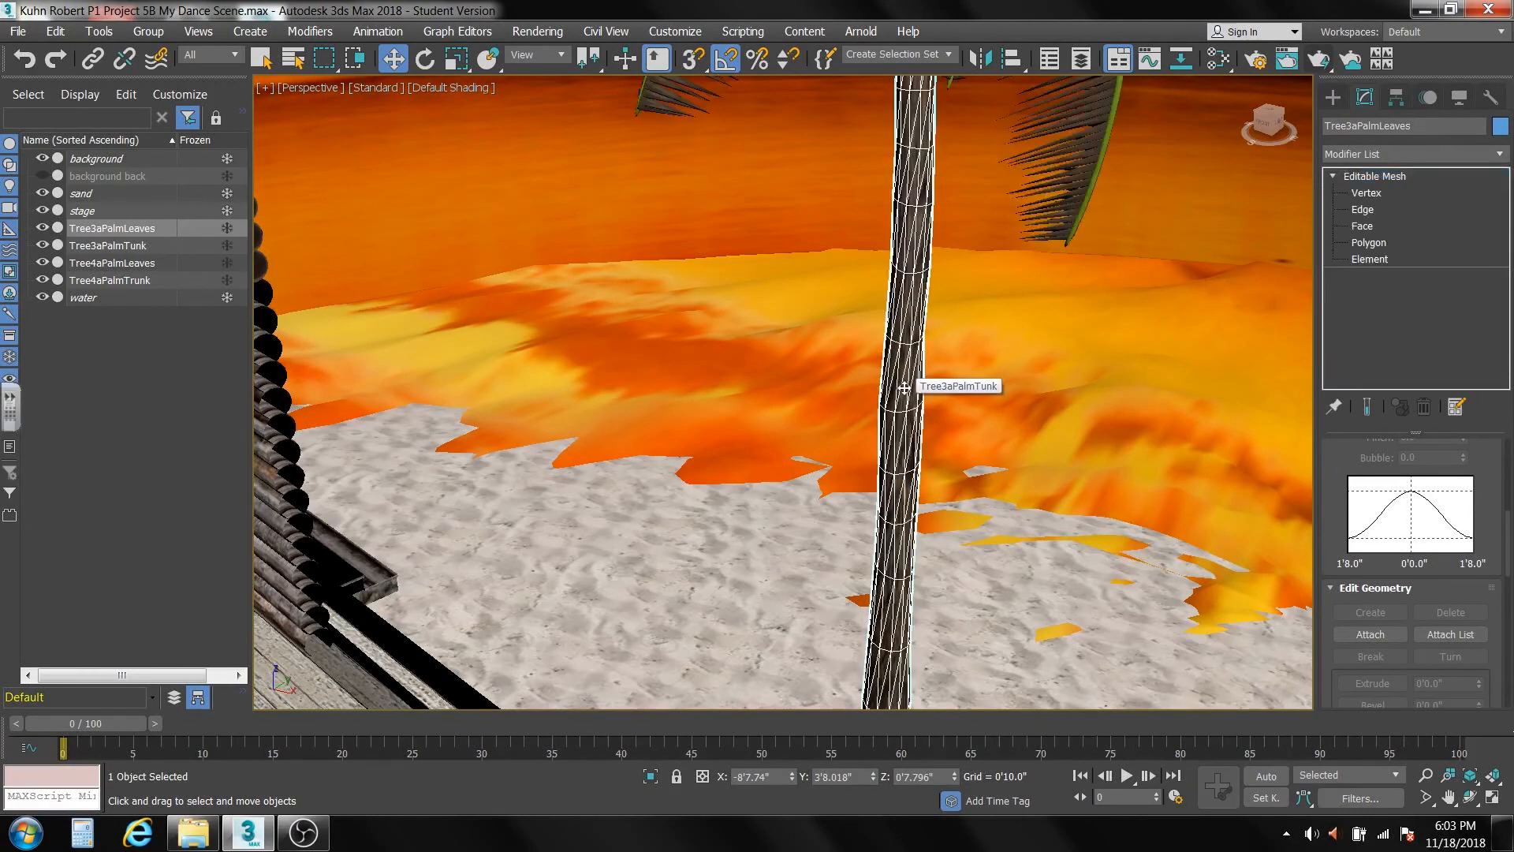
click(1498, 154)
drag(1503, 252, 1504, 686)
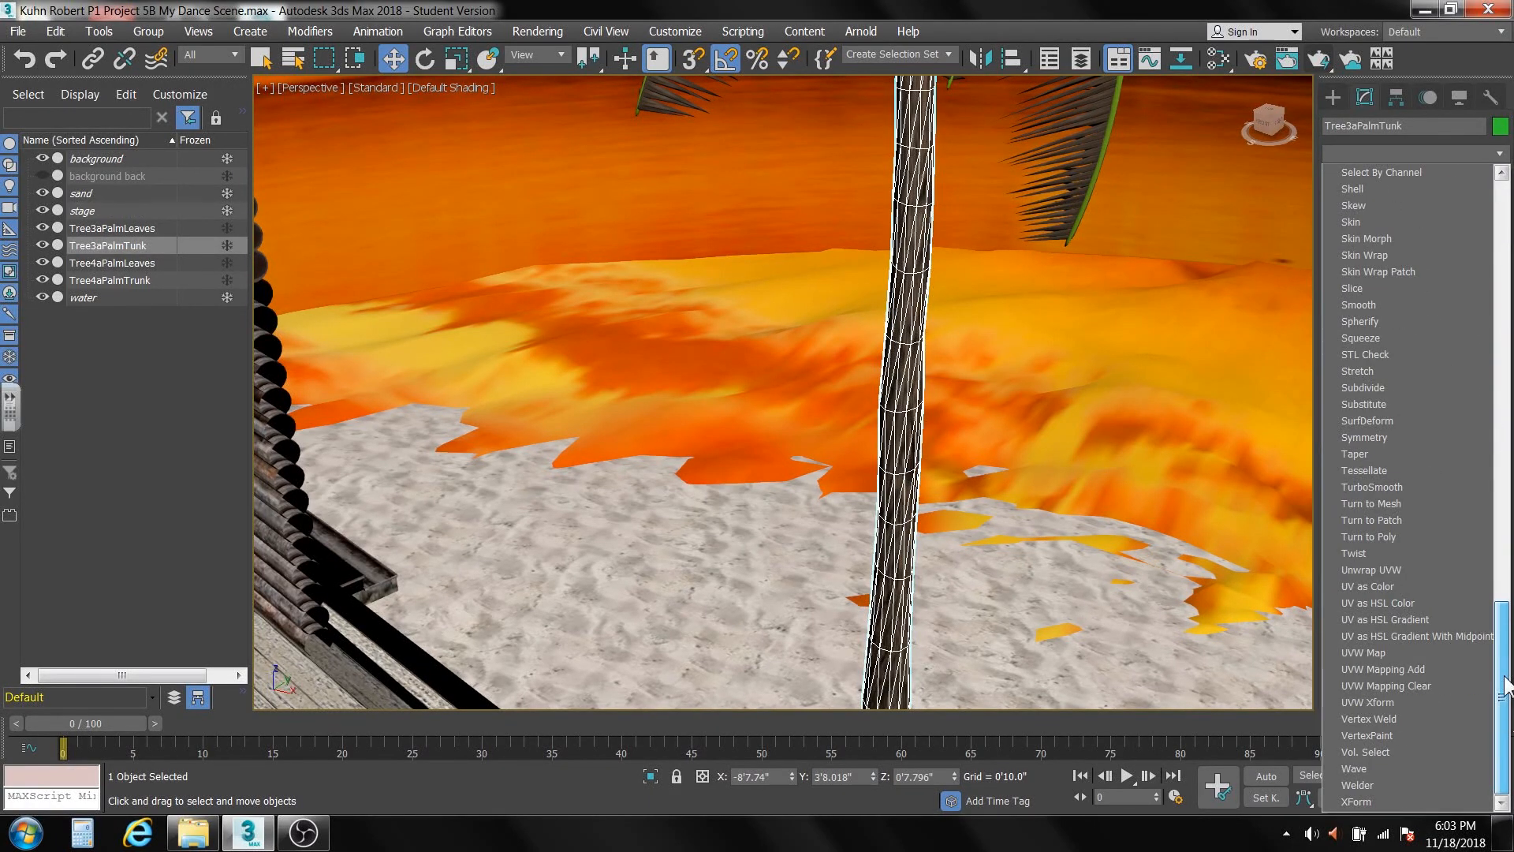
click(1384, 653)
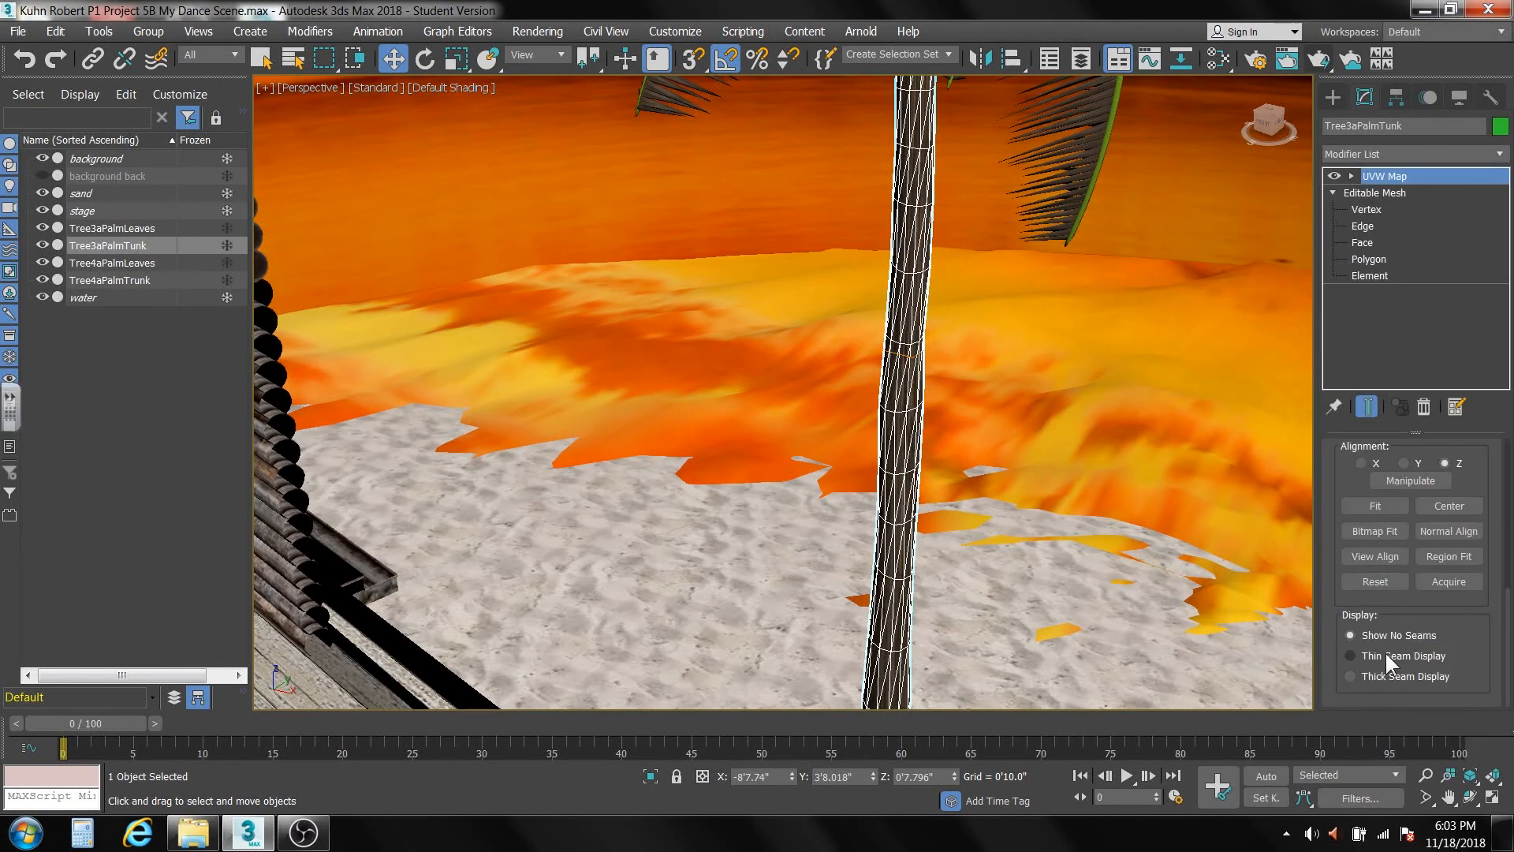
drag(1507, 599, 1503, 461)
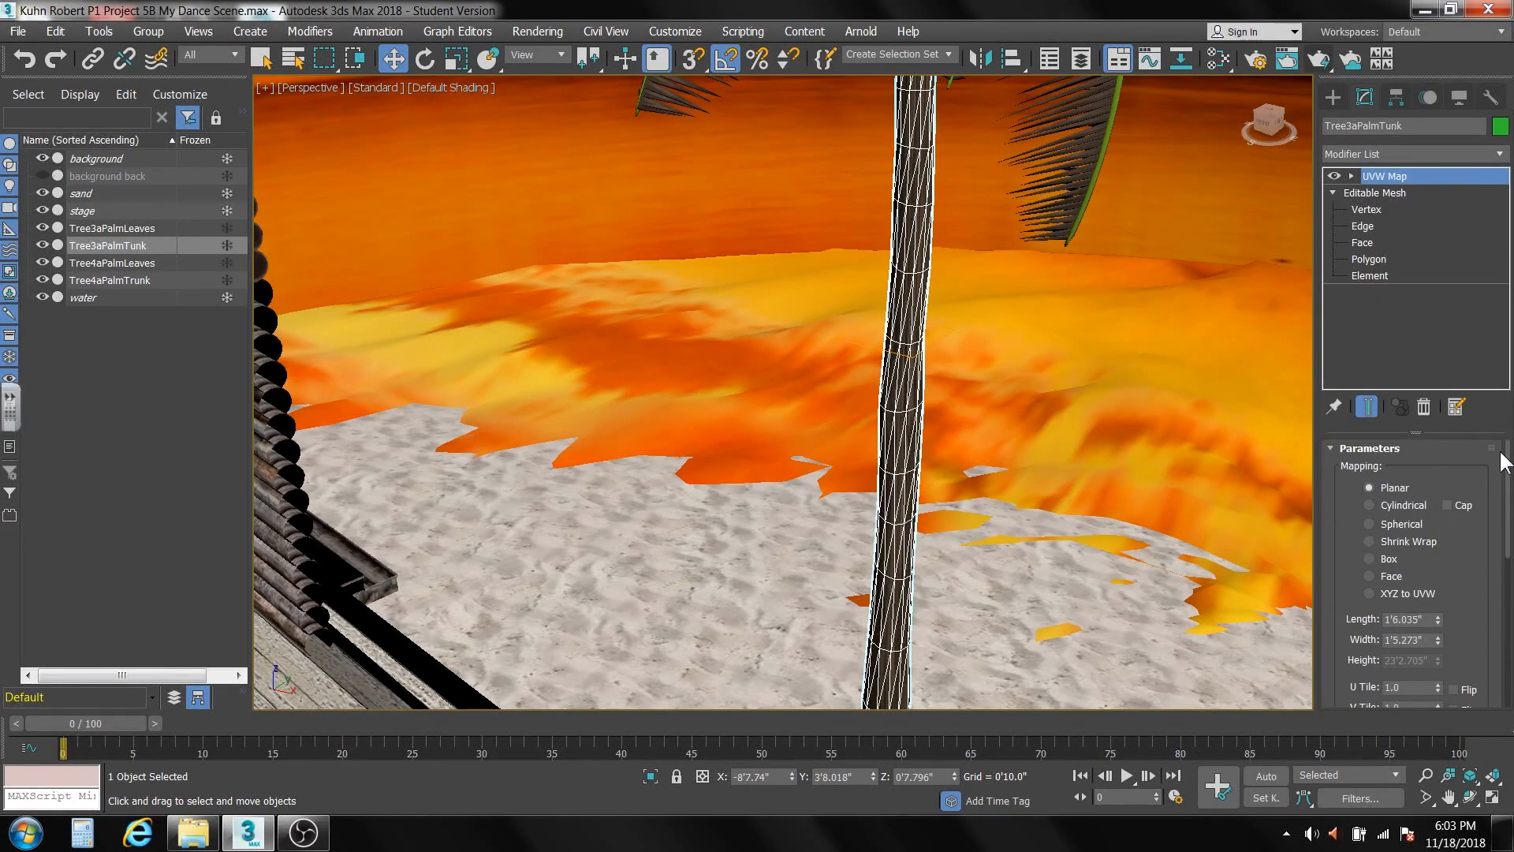
click(1369, 505)
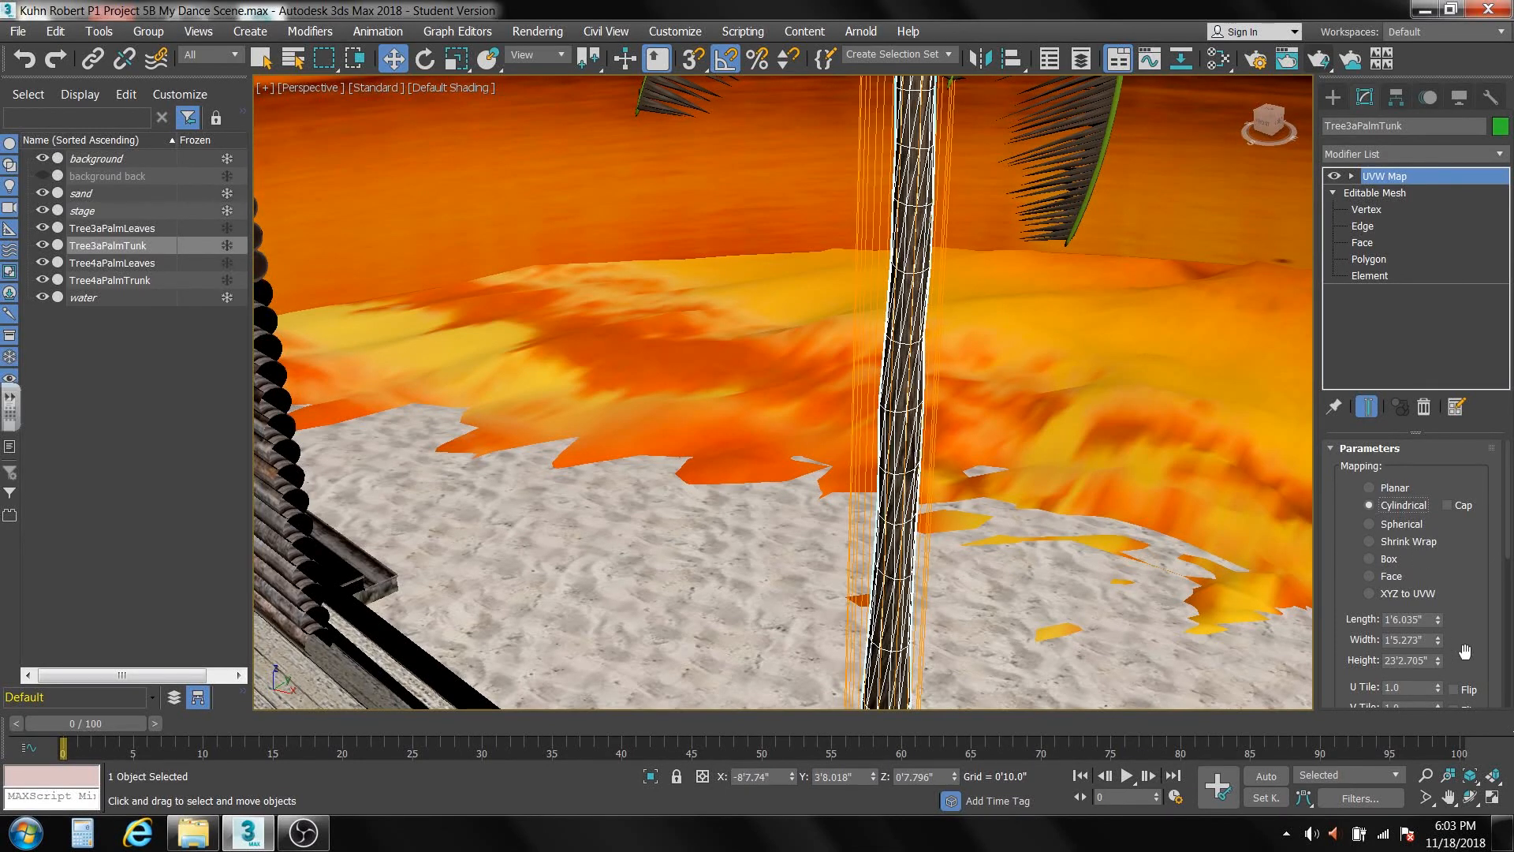
Set the V Tile of the Tree3aPalmTunk mapping to 6 and collapse the modifier stack.
drag(1507, 542, 1436, 484)
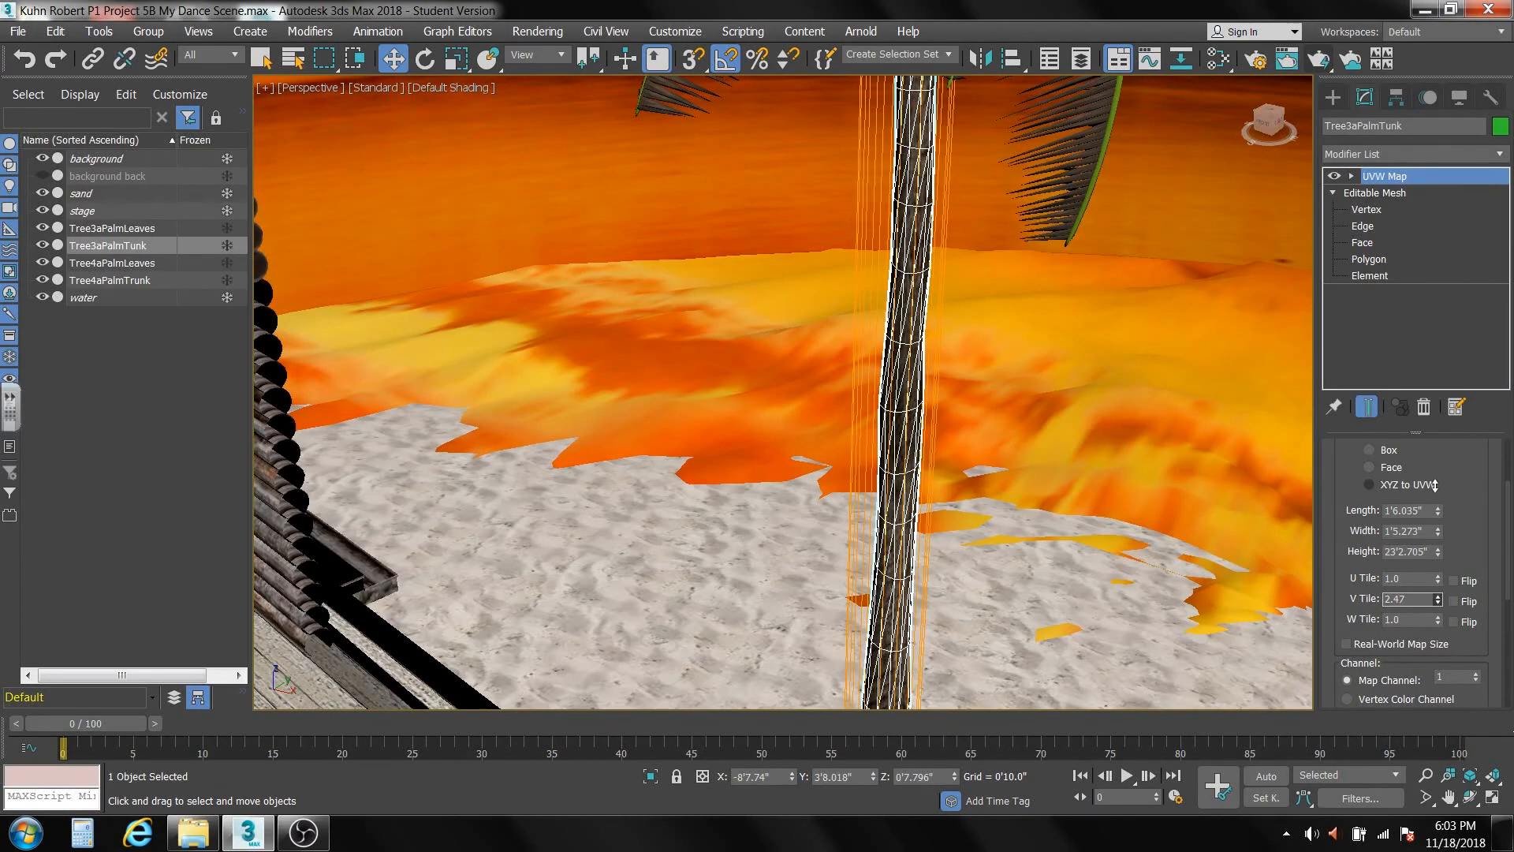
scroll(910, 523, up, 5)
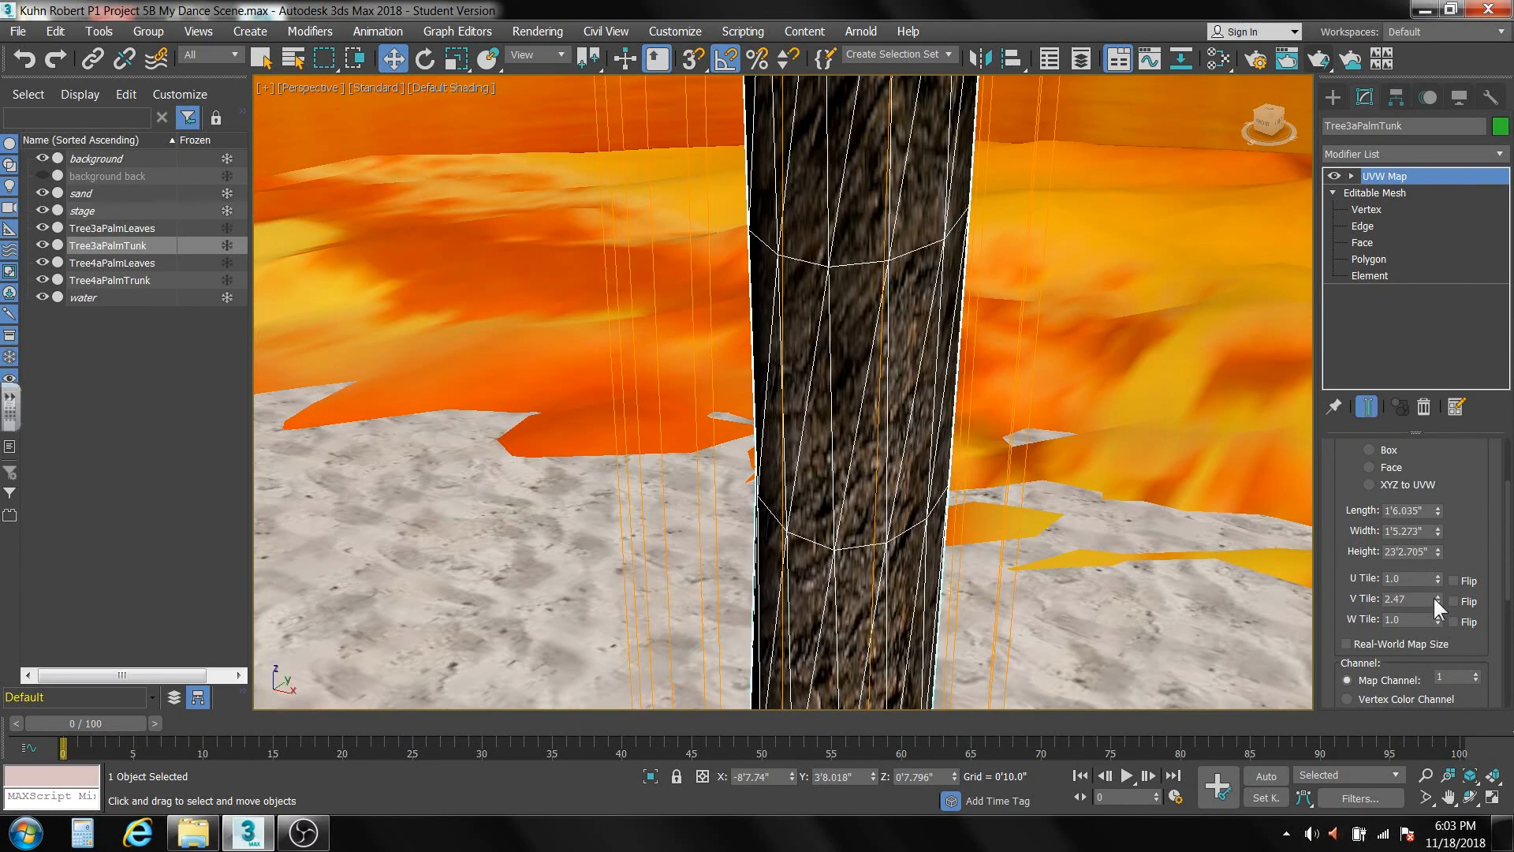
drag(1434, 595, 1464, 332)
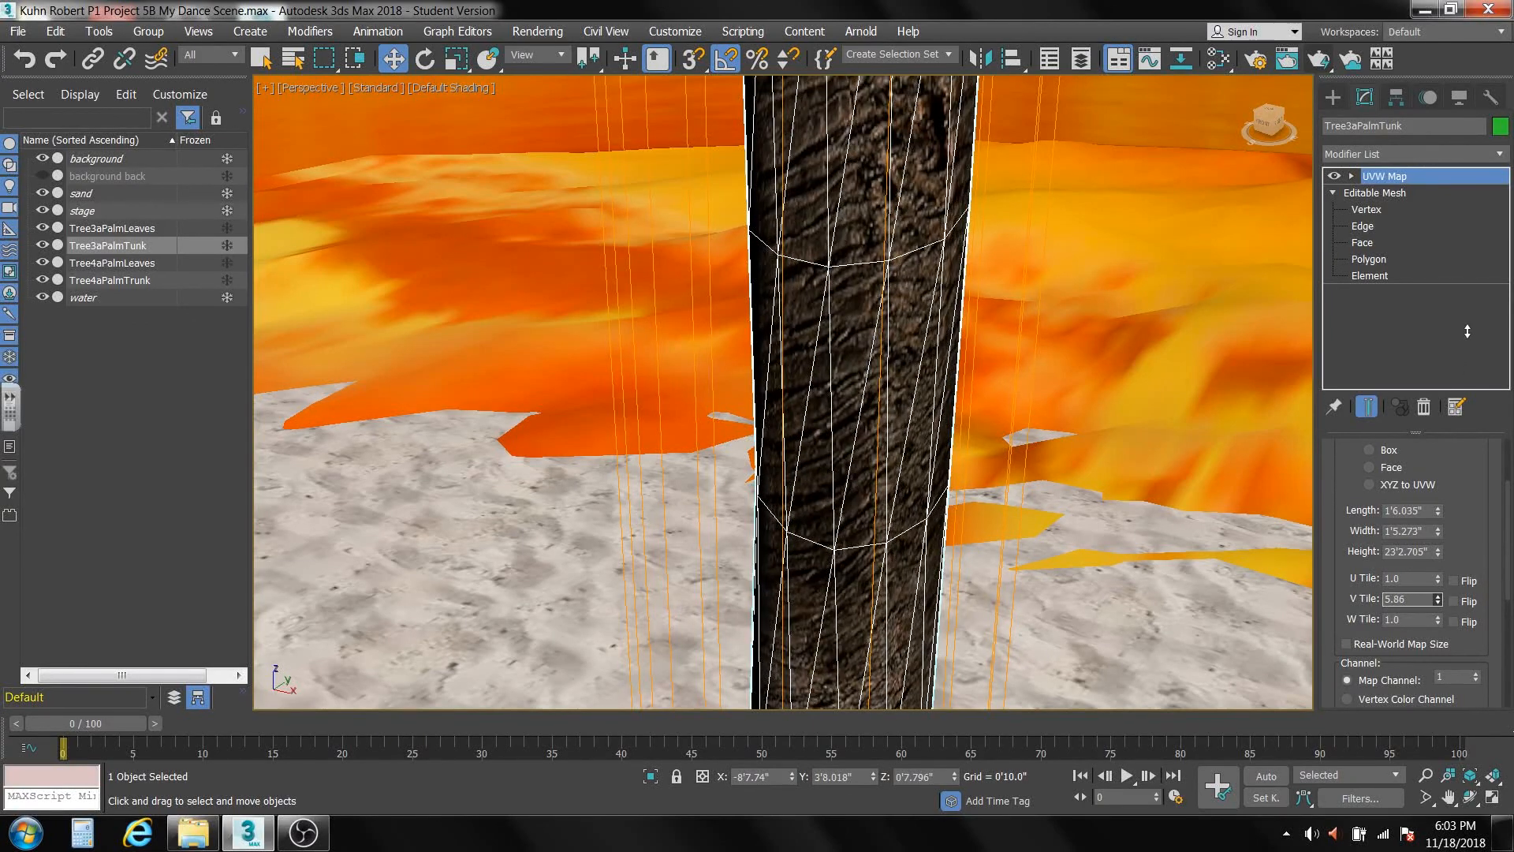
double_click(1408, 601)
text(6)
key(Return)
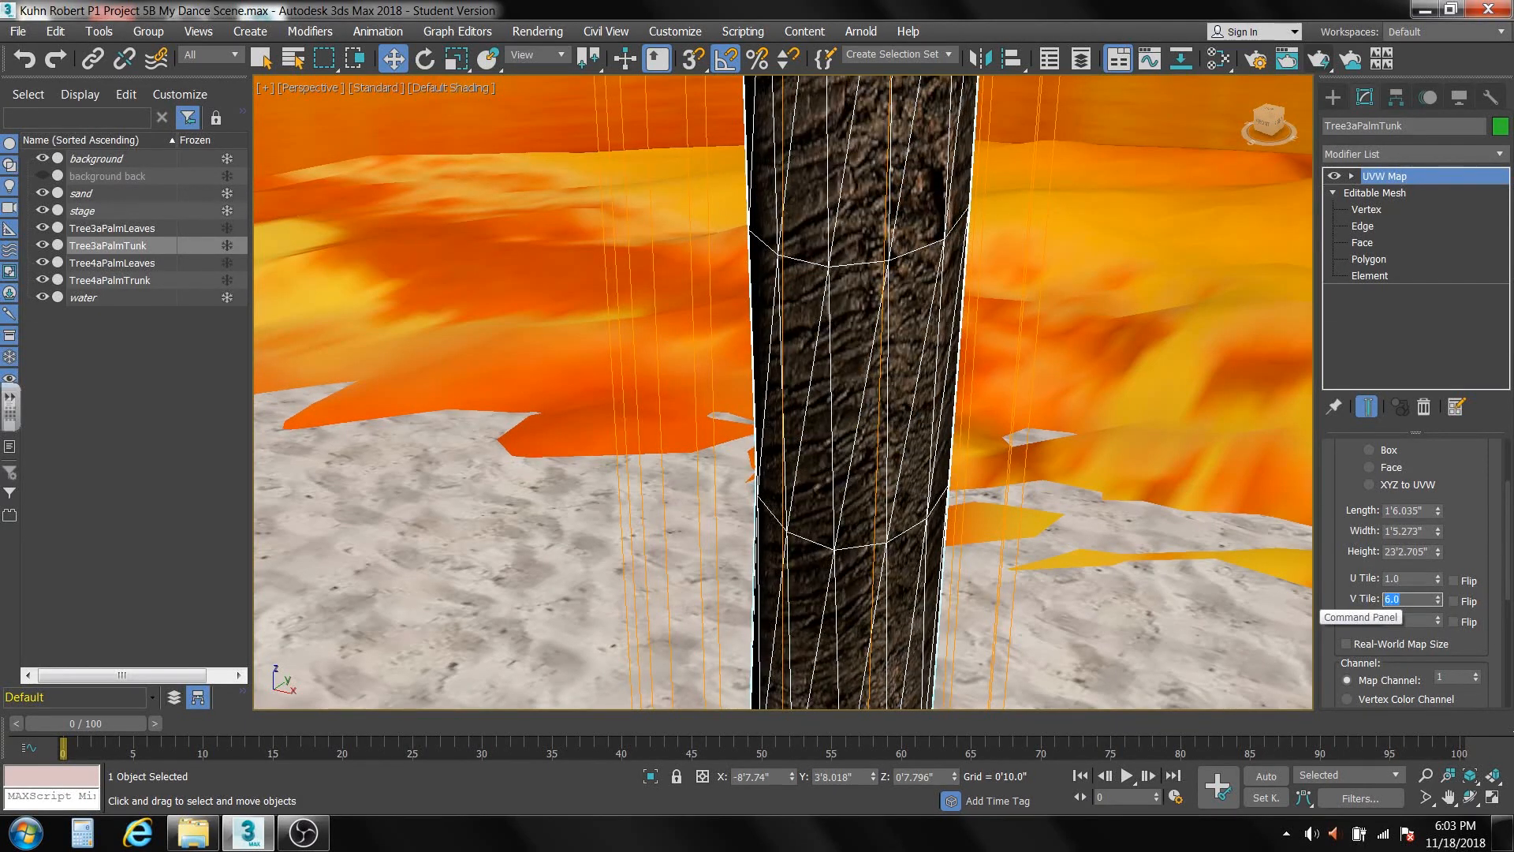
right_click(1394, 338)
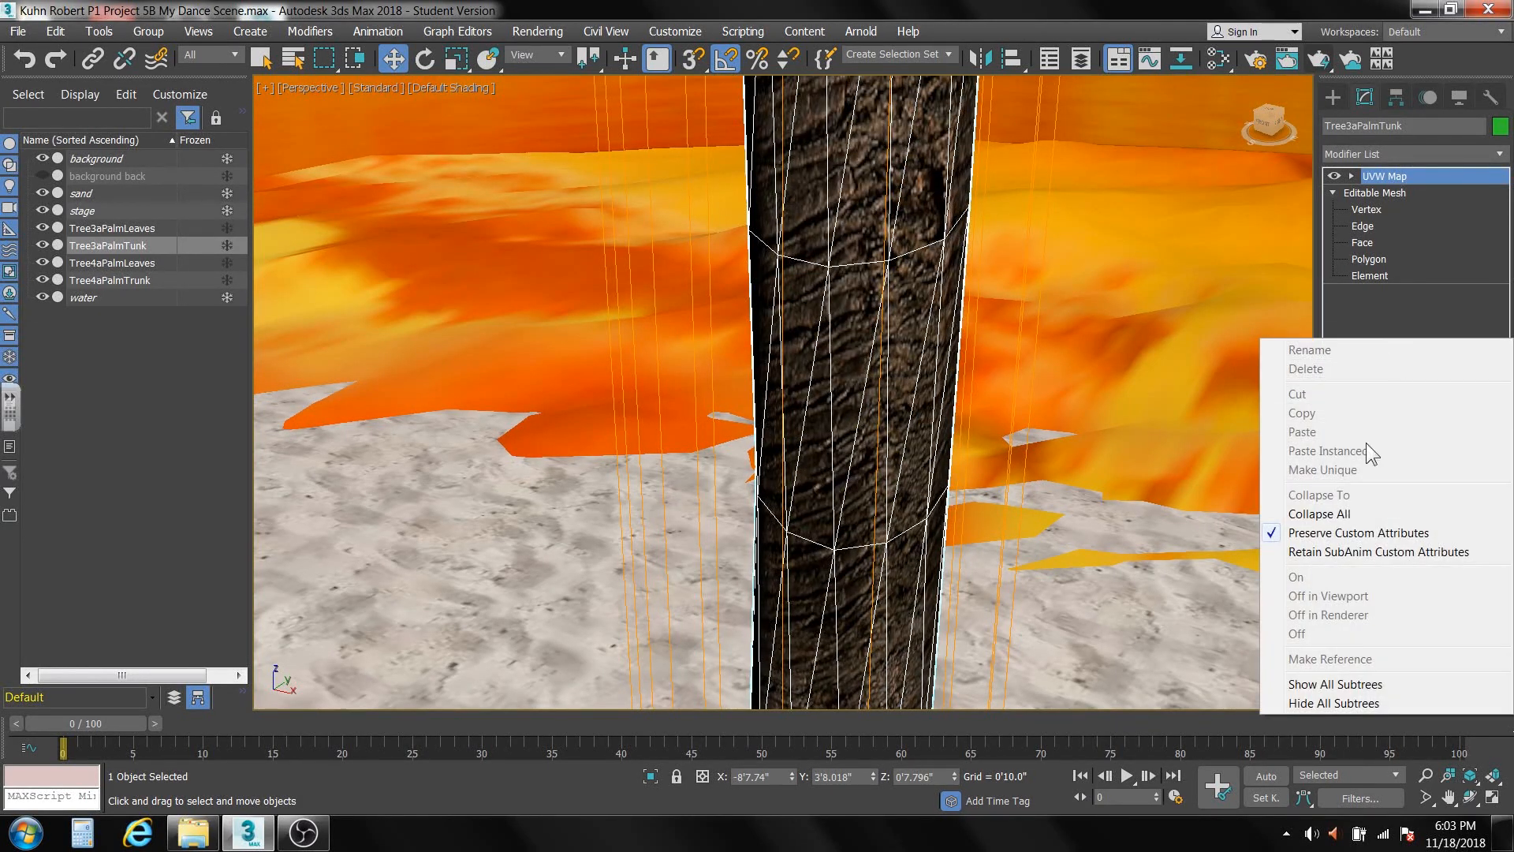
click(1327, 513)
Add a UVW Map modifier with Cylindrical mapping to the Tree4aPalmTrunk trunk.
middle_drag(783, 619, 1442, 605)
scroll(852, 473, down, 3)
middle_drag(851, 473, 1337, 641)
scroll(749, 673, down, 5)
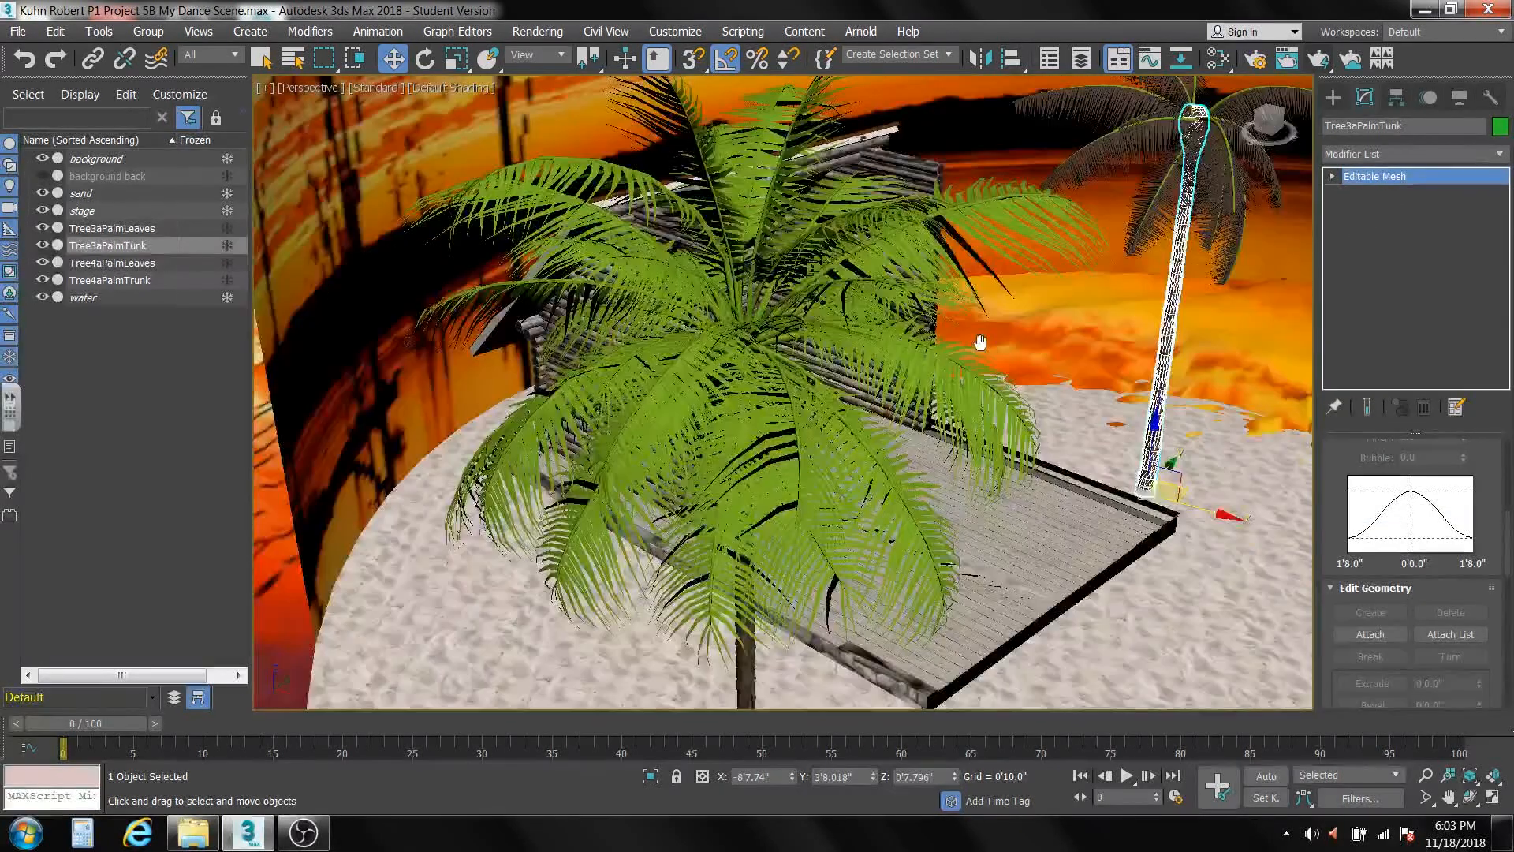
middle_drag(980, 341, 1196, 101)
scroll(1100, 464, up, 8)
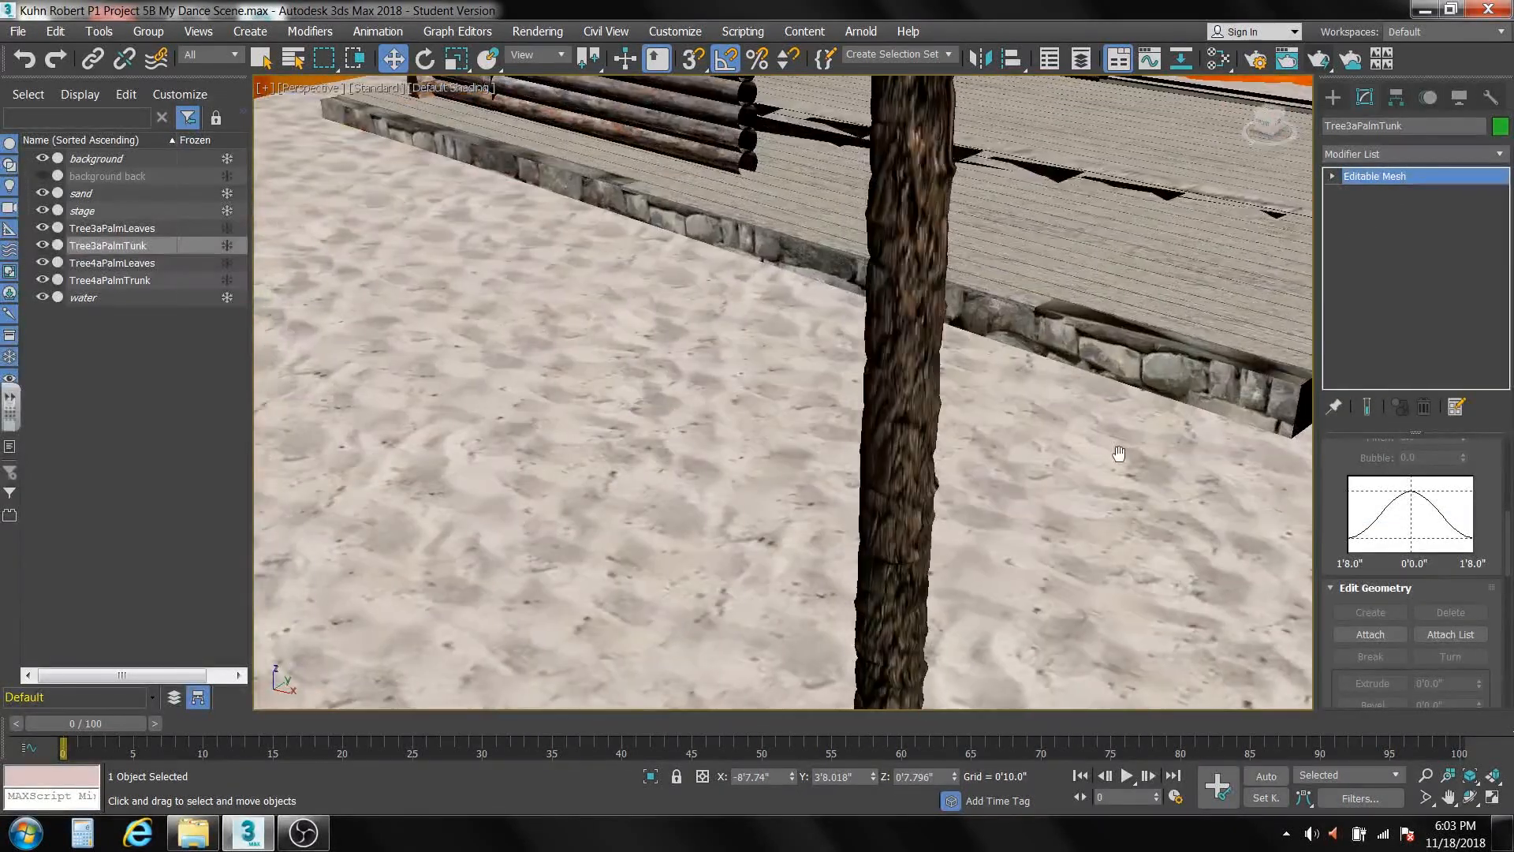
click(932, 399)
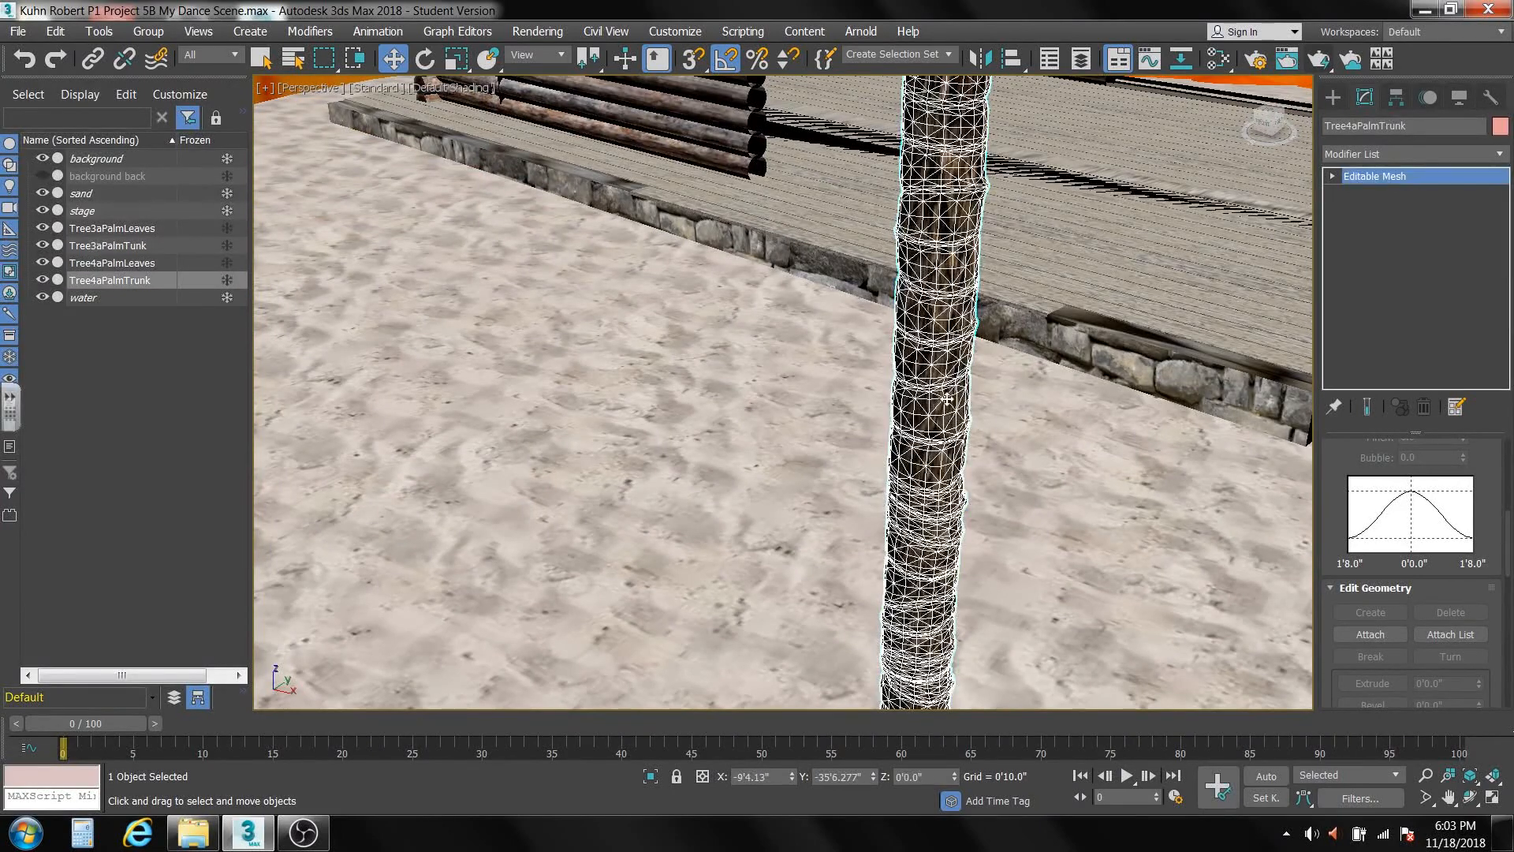
click(1500, 154)
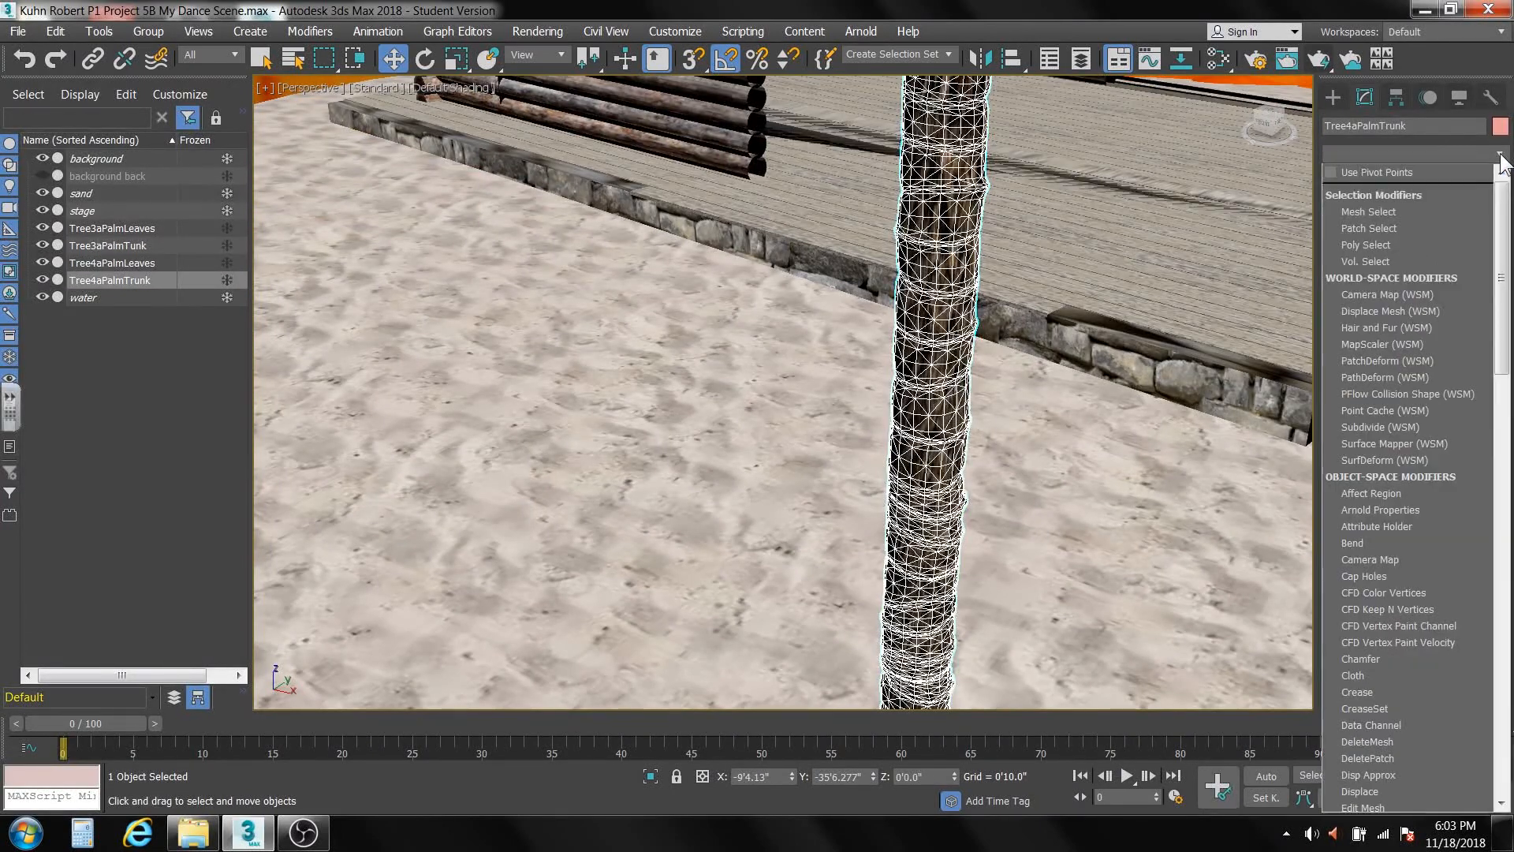
drag(1502, 194, 1489, 645)
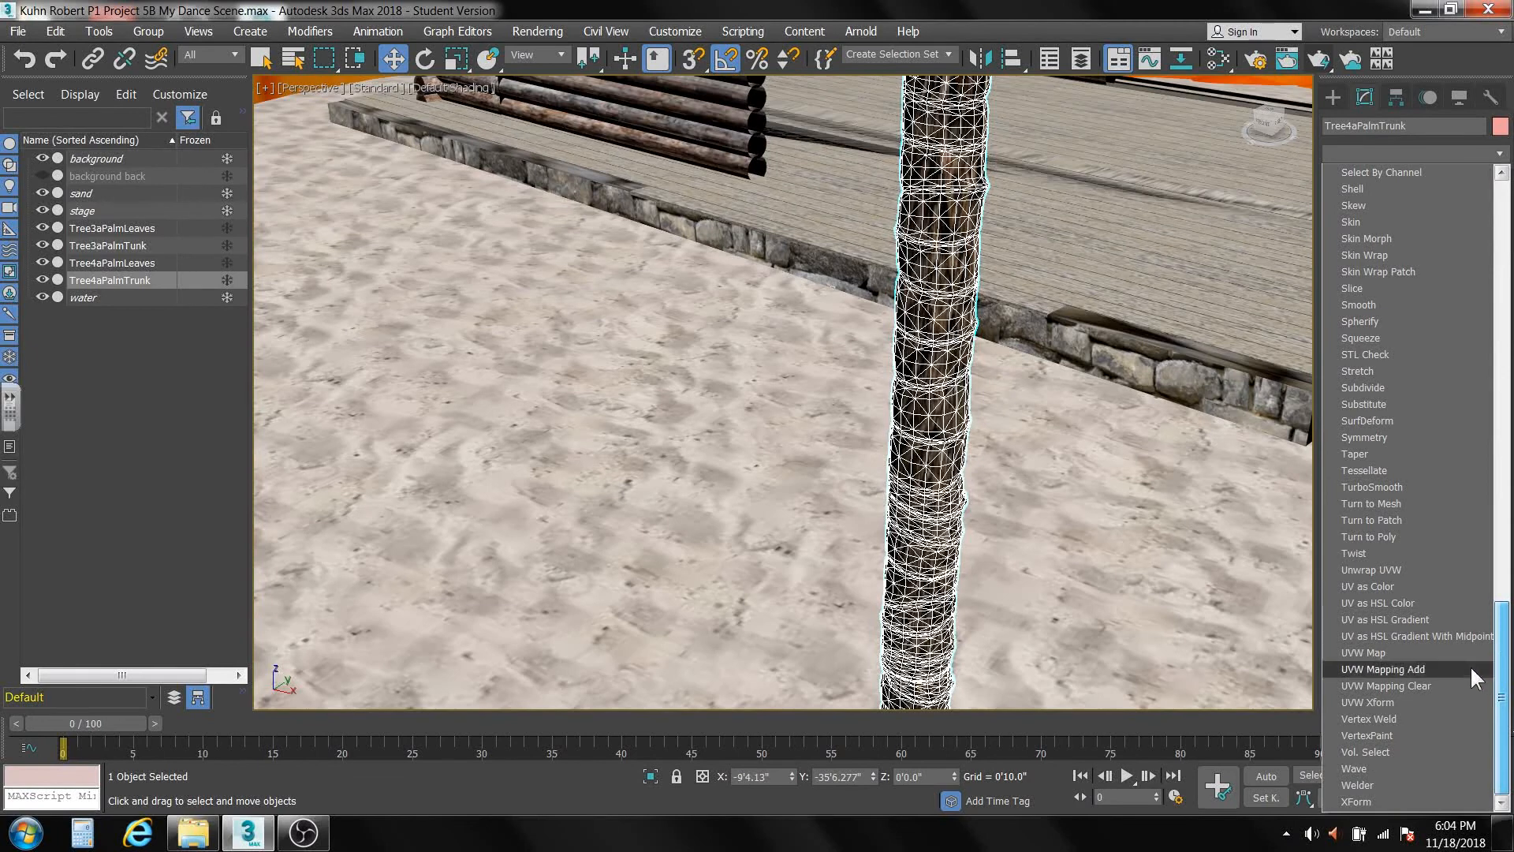
click(1377, 654)
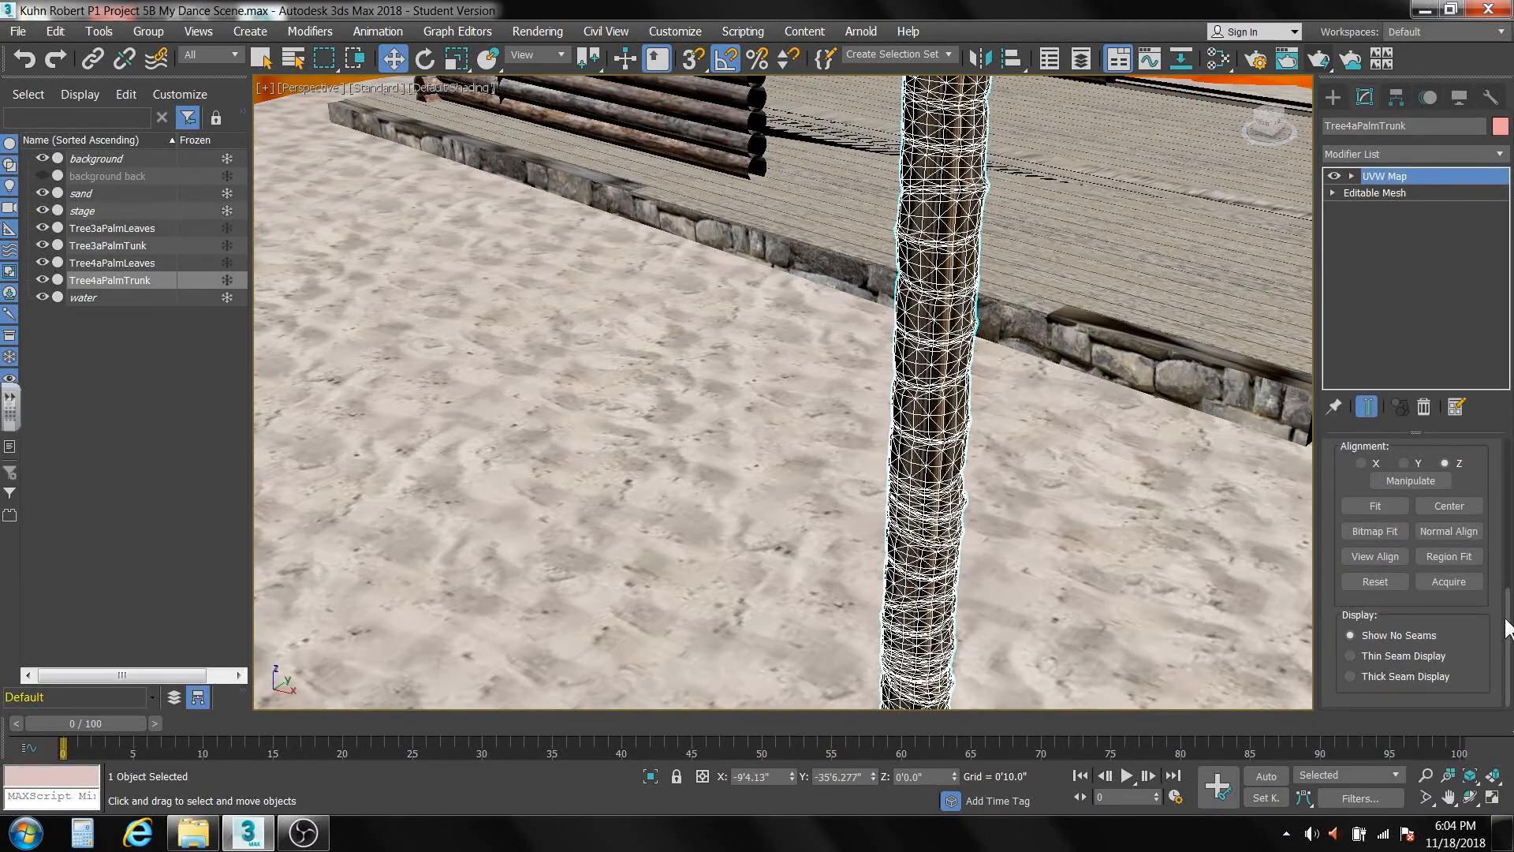
drag(1506, 629, 1502, 468)
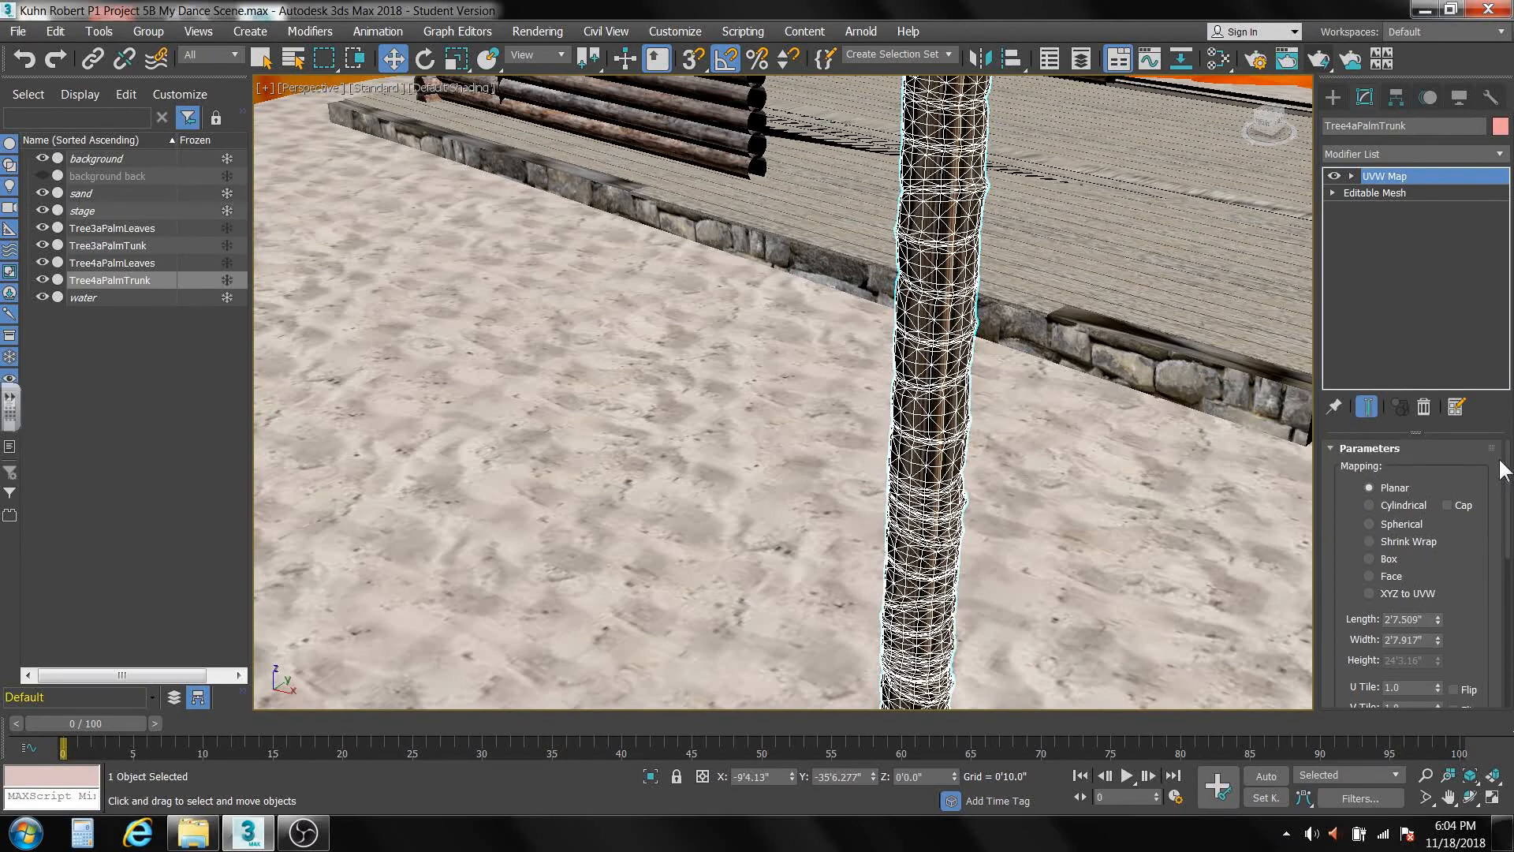
click(1372, 502)
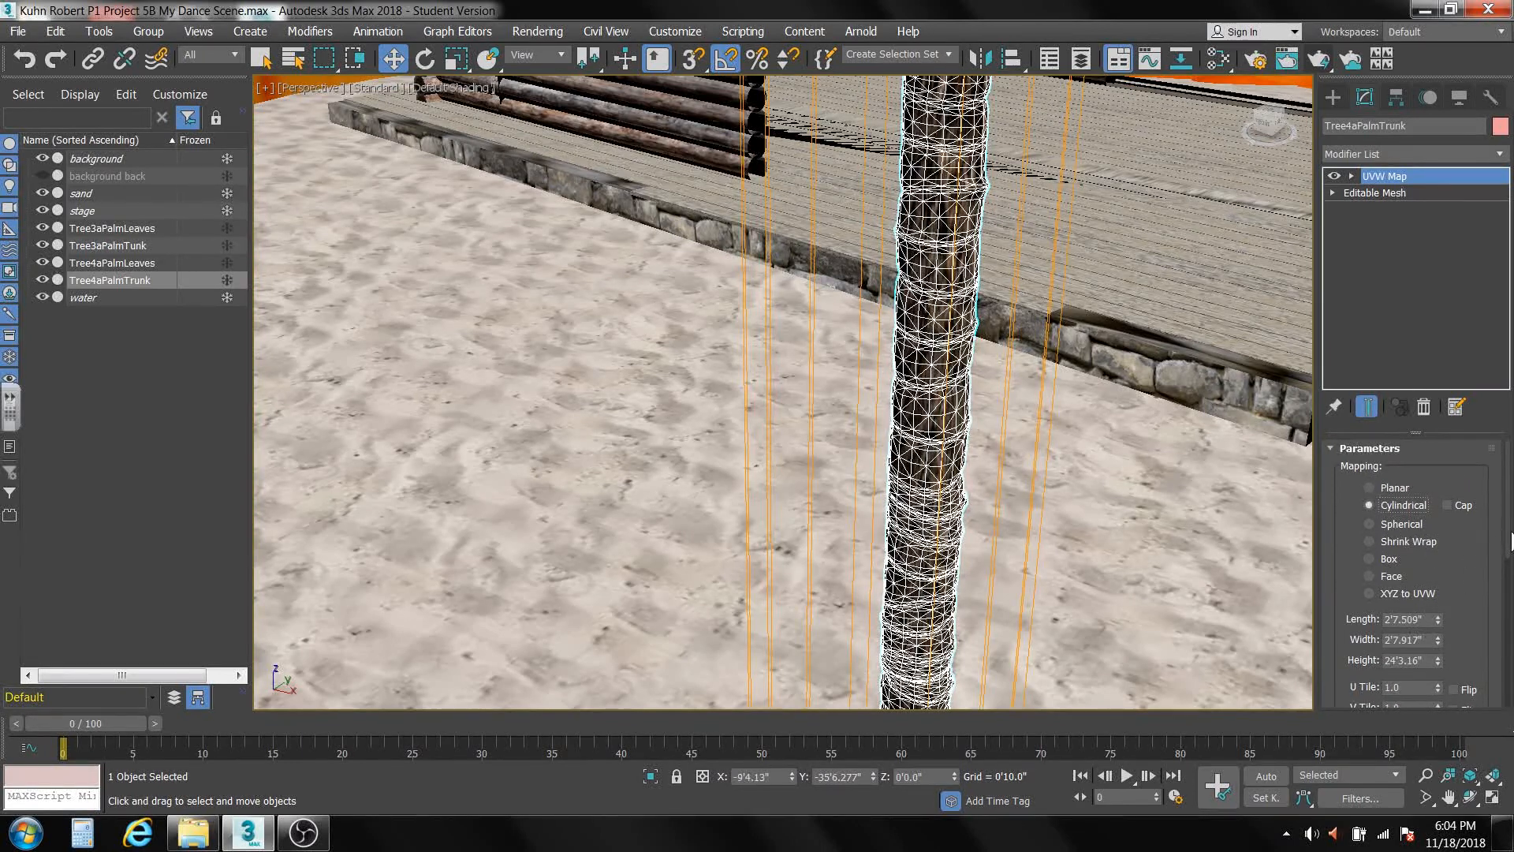
Set the V Tile of the Tree4aPalmTrunk mapping to 6 and collapse the modifier stack.
drag(1510, 542, 1343, 585)
text(6)
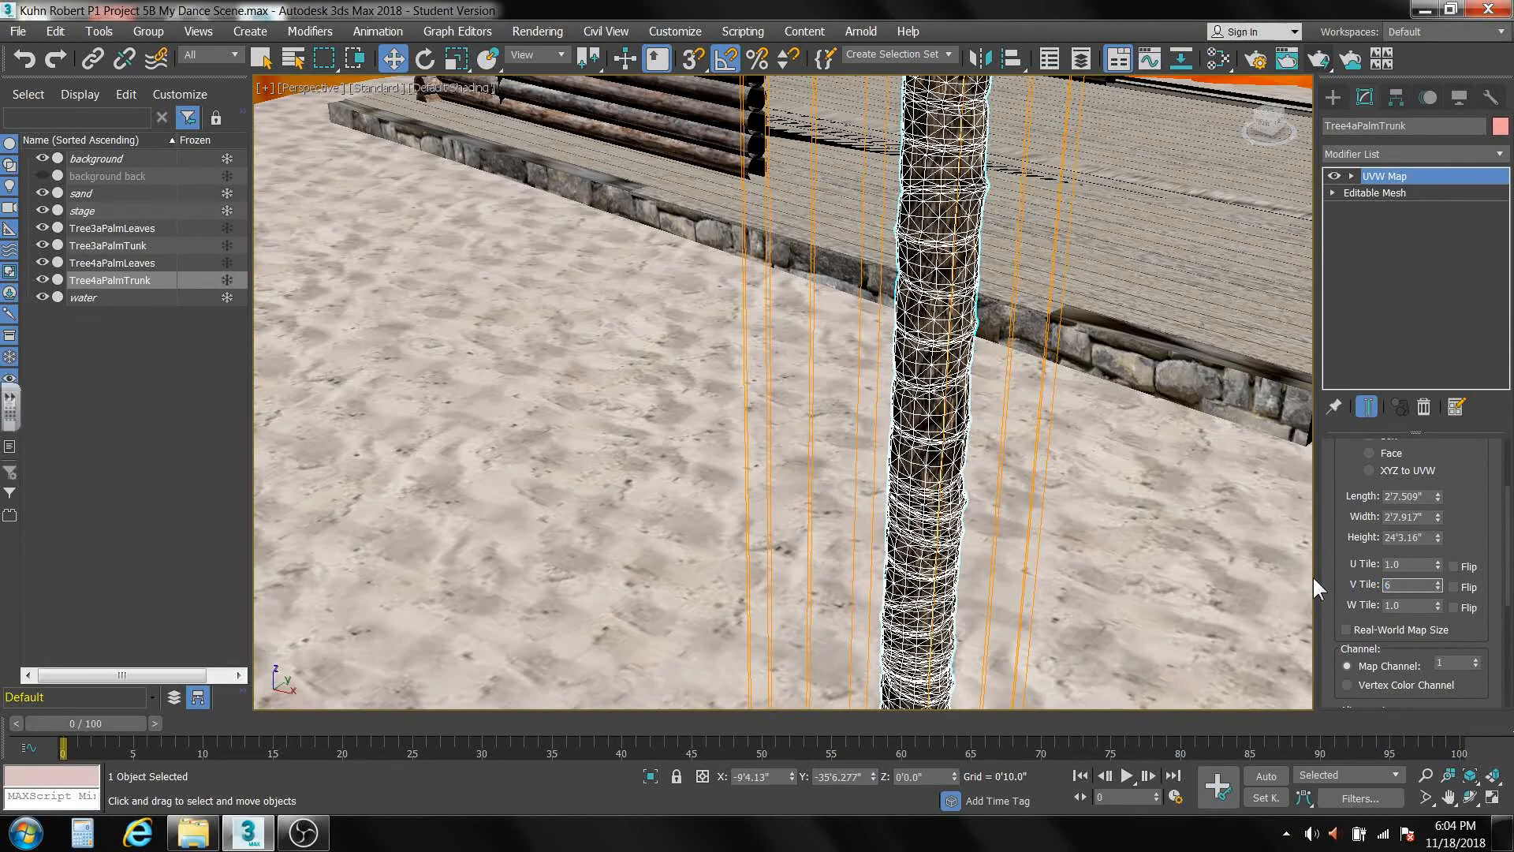
key(Return)
scroll(919, 490, up, 6)
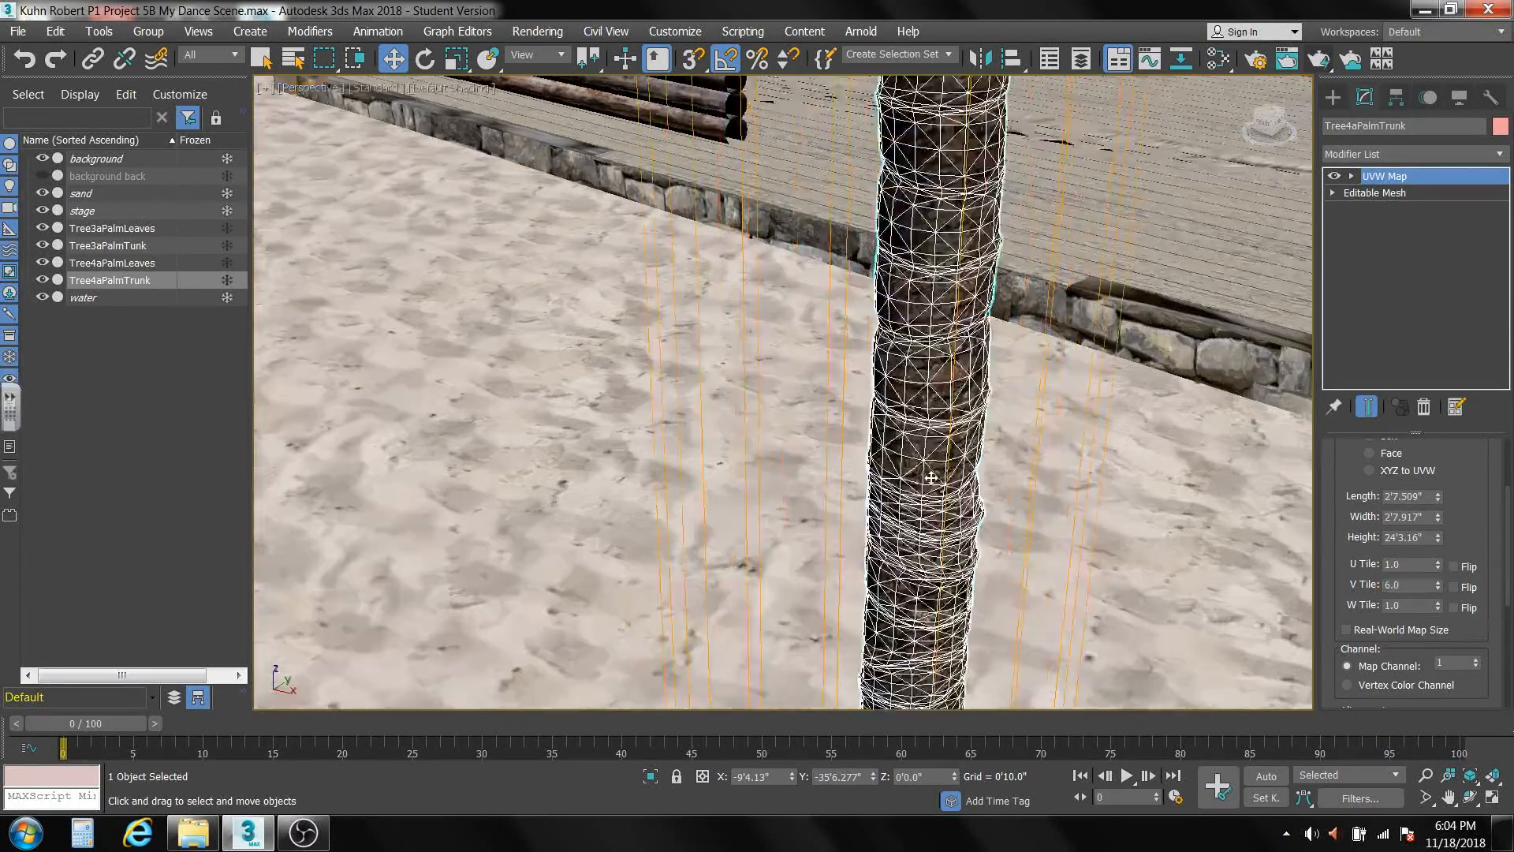
scroll(931, 478, down, 5)
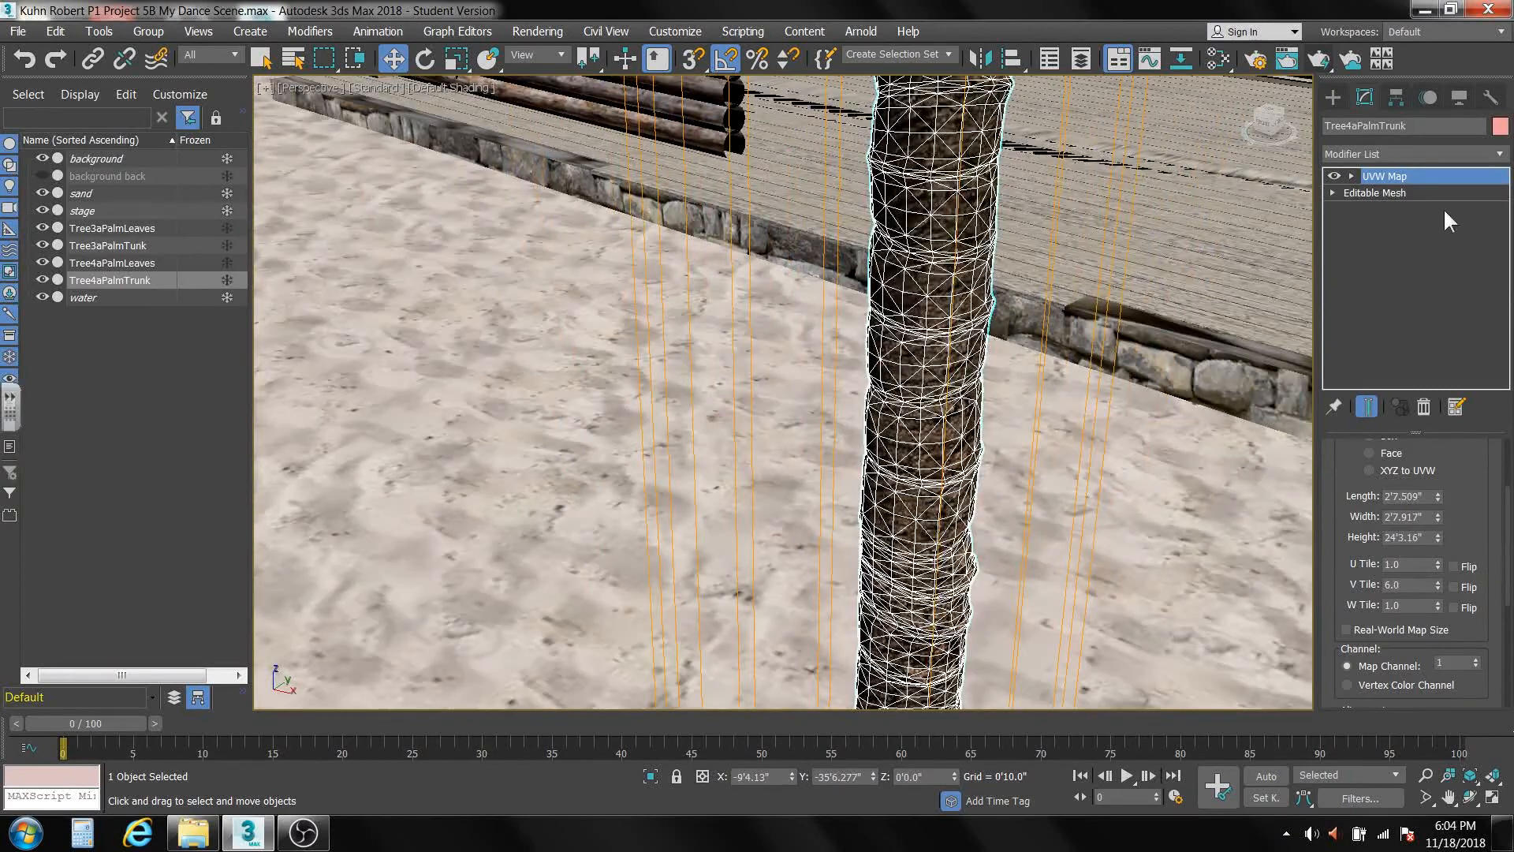
right_click(1415, 268)
click(1360, 440)
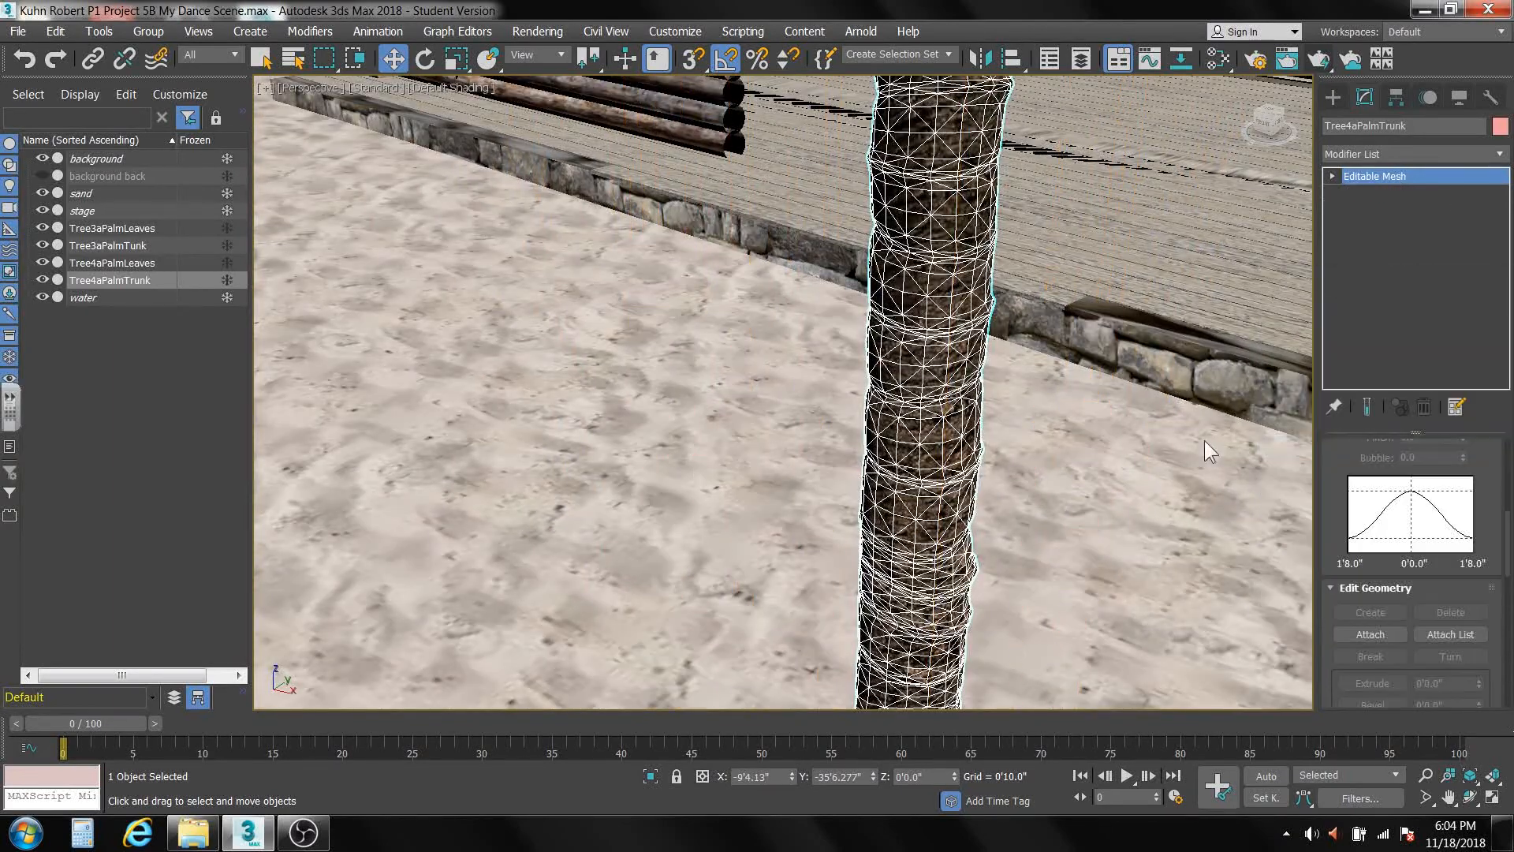
scroll(1162, 436, down, 8)
middle_drag(1042, 410, 939, 515)
scroll(985, 406, down, 3)
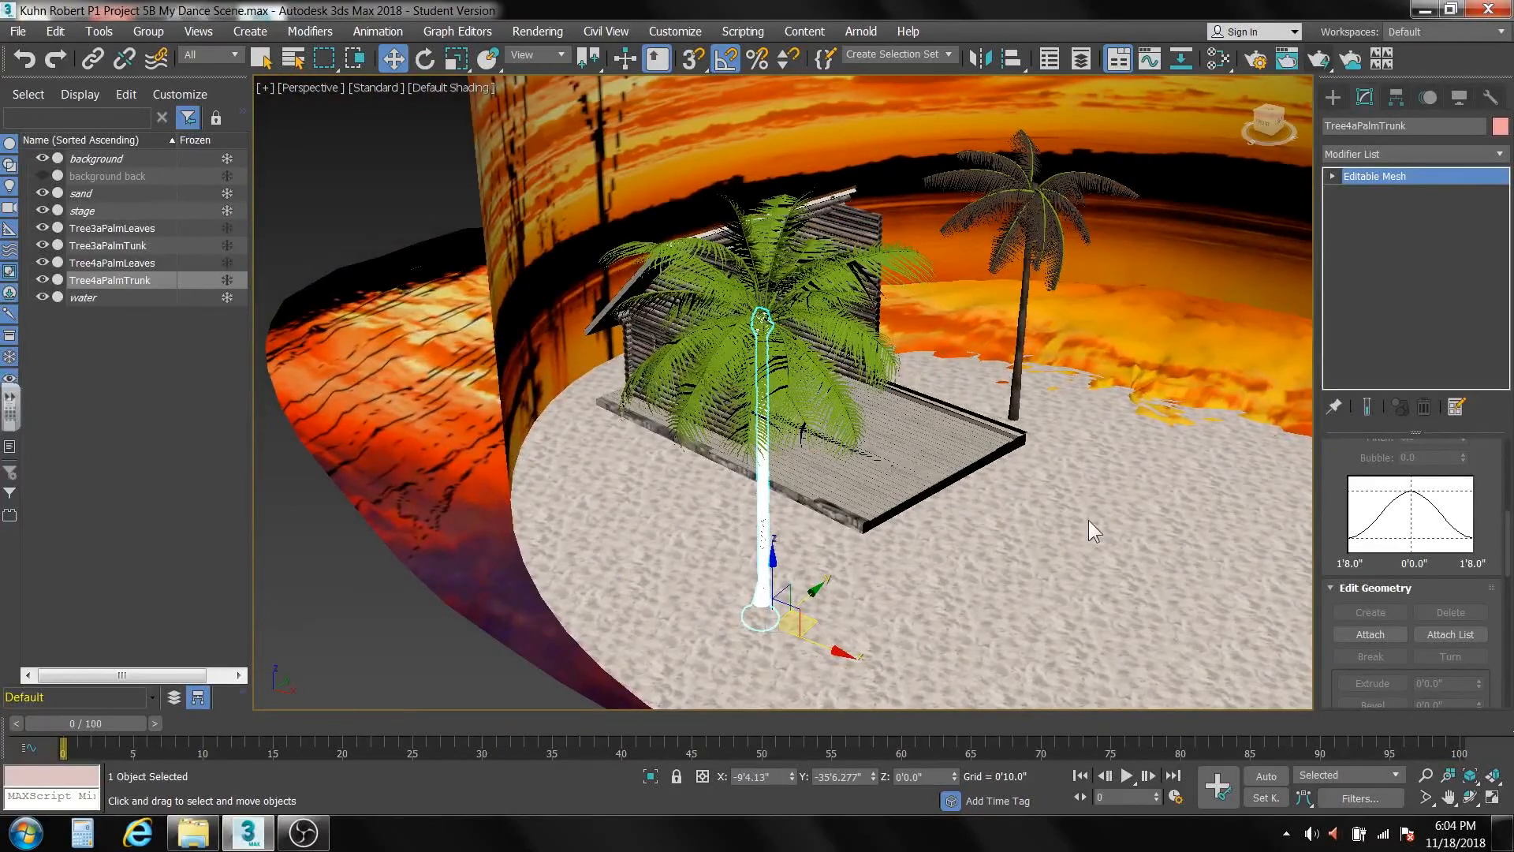
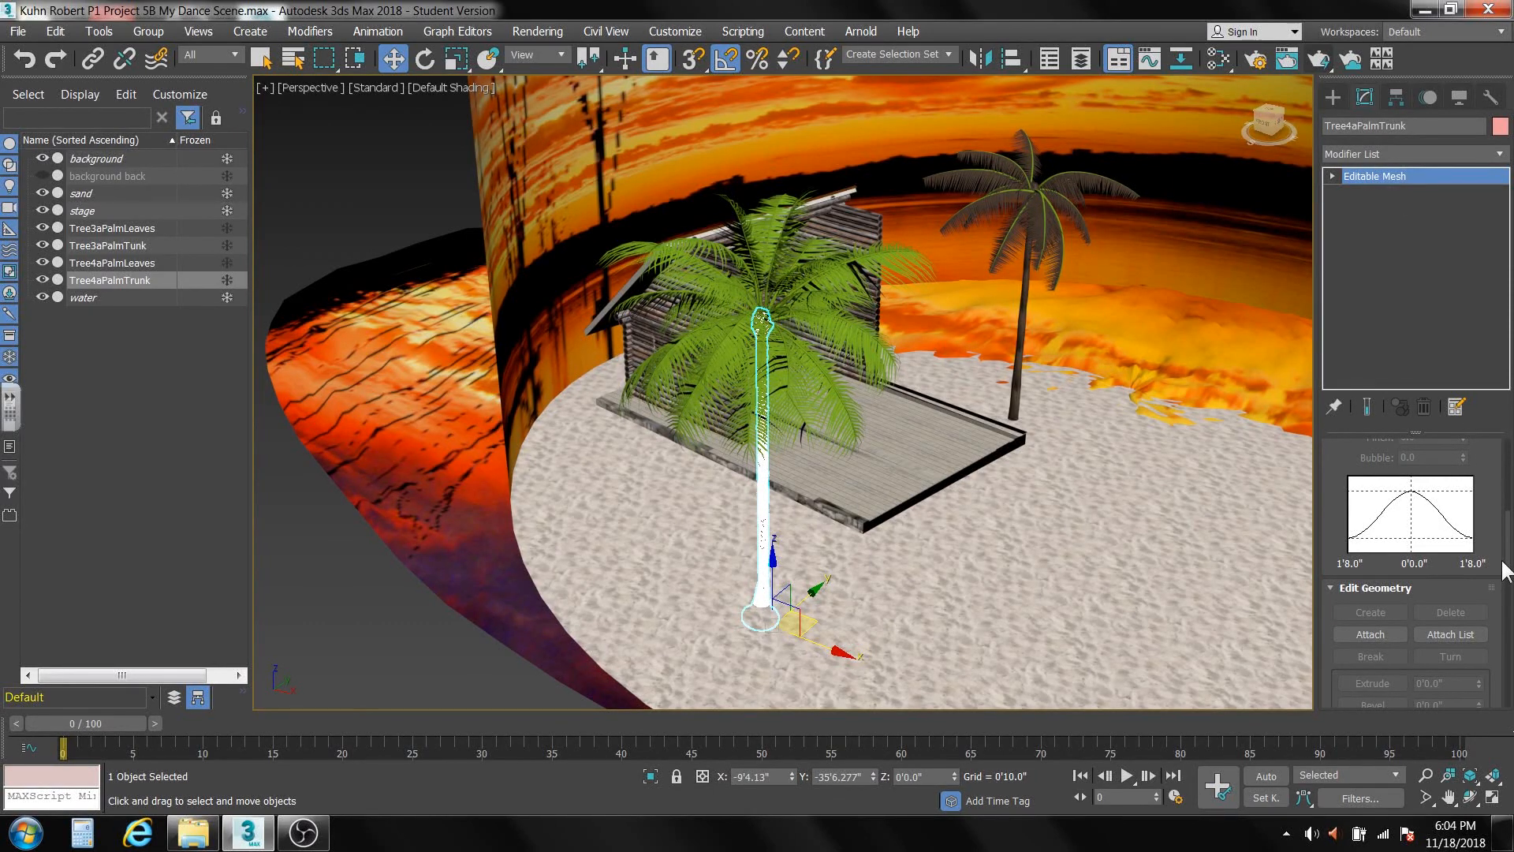
Attach the Tree4aPalmLeaves mesh to Tree4aPalmTrunk at Element level, leave sub-object editing and deselect the palm.
drag(1503, 545, 1505, 615)
click(1330, 500)
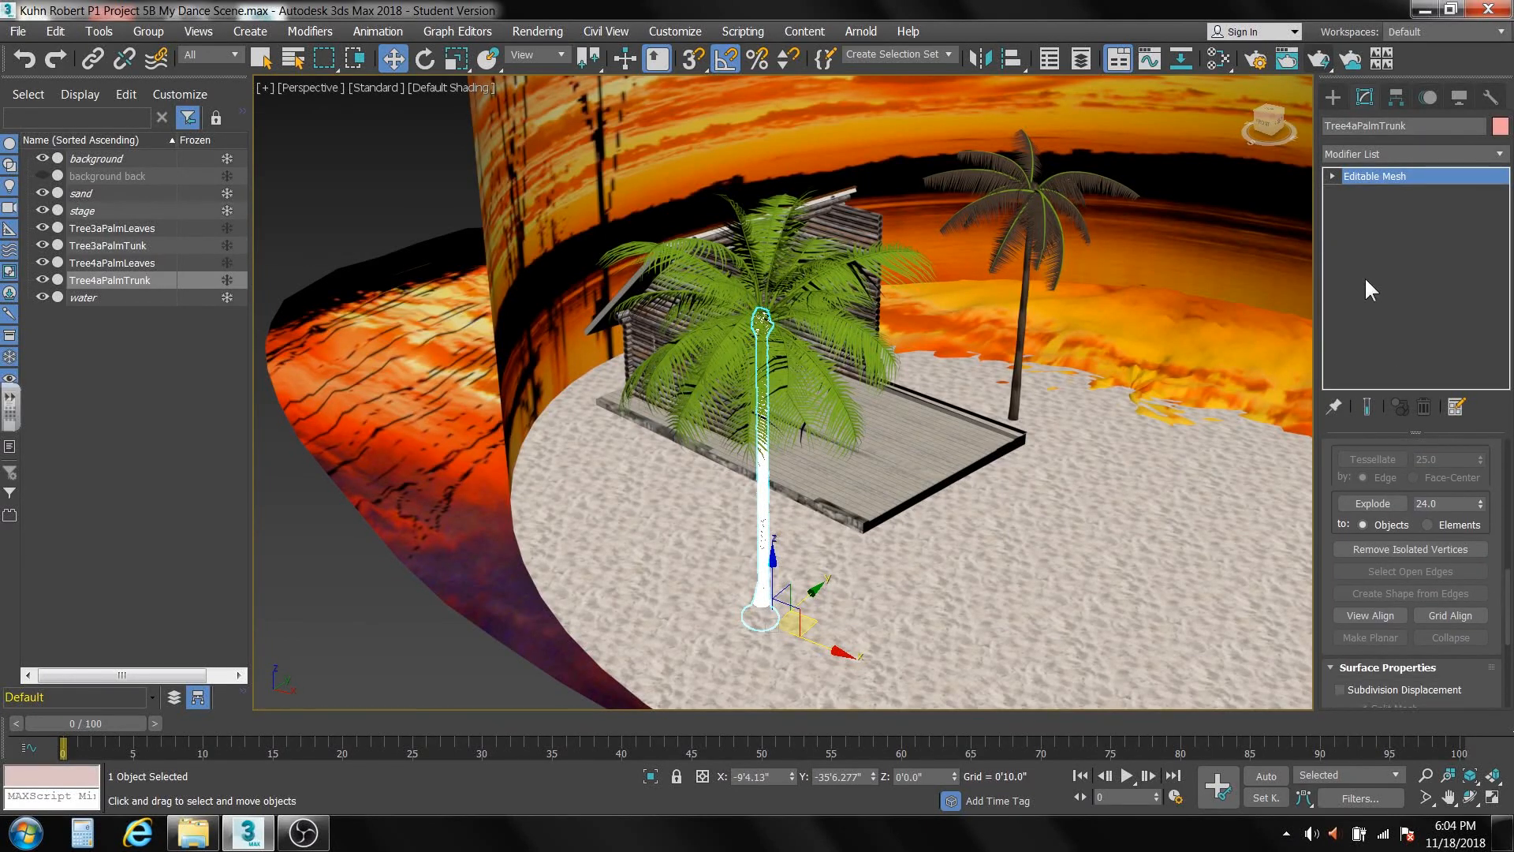
click(1331, 176)
click(1366, 258)
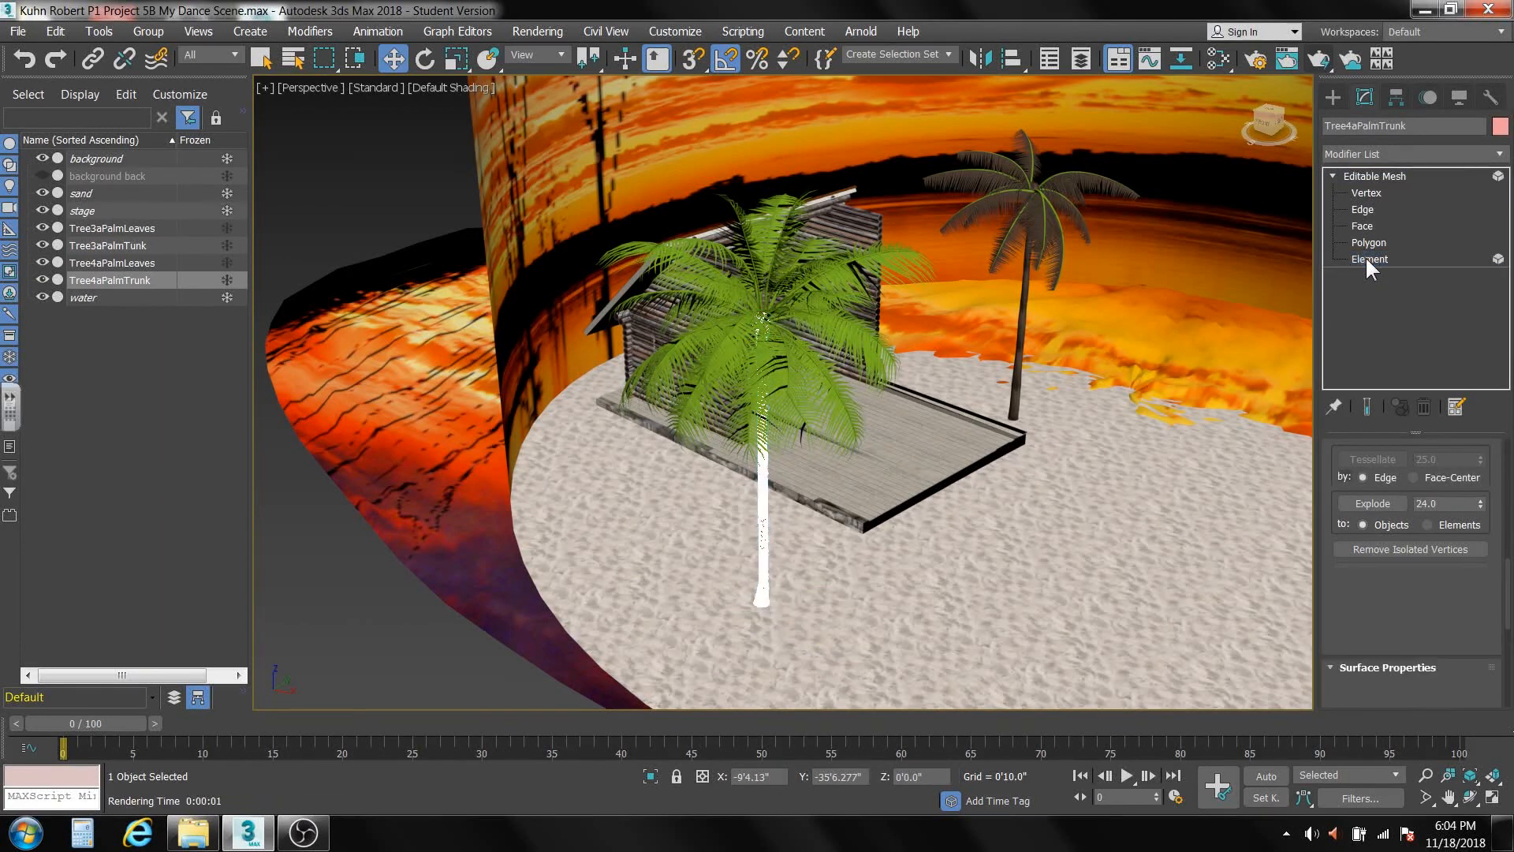
drag(1507, 593, 1502, 518)
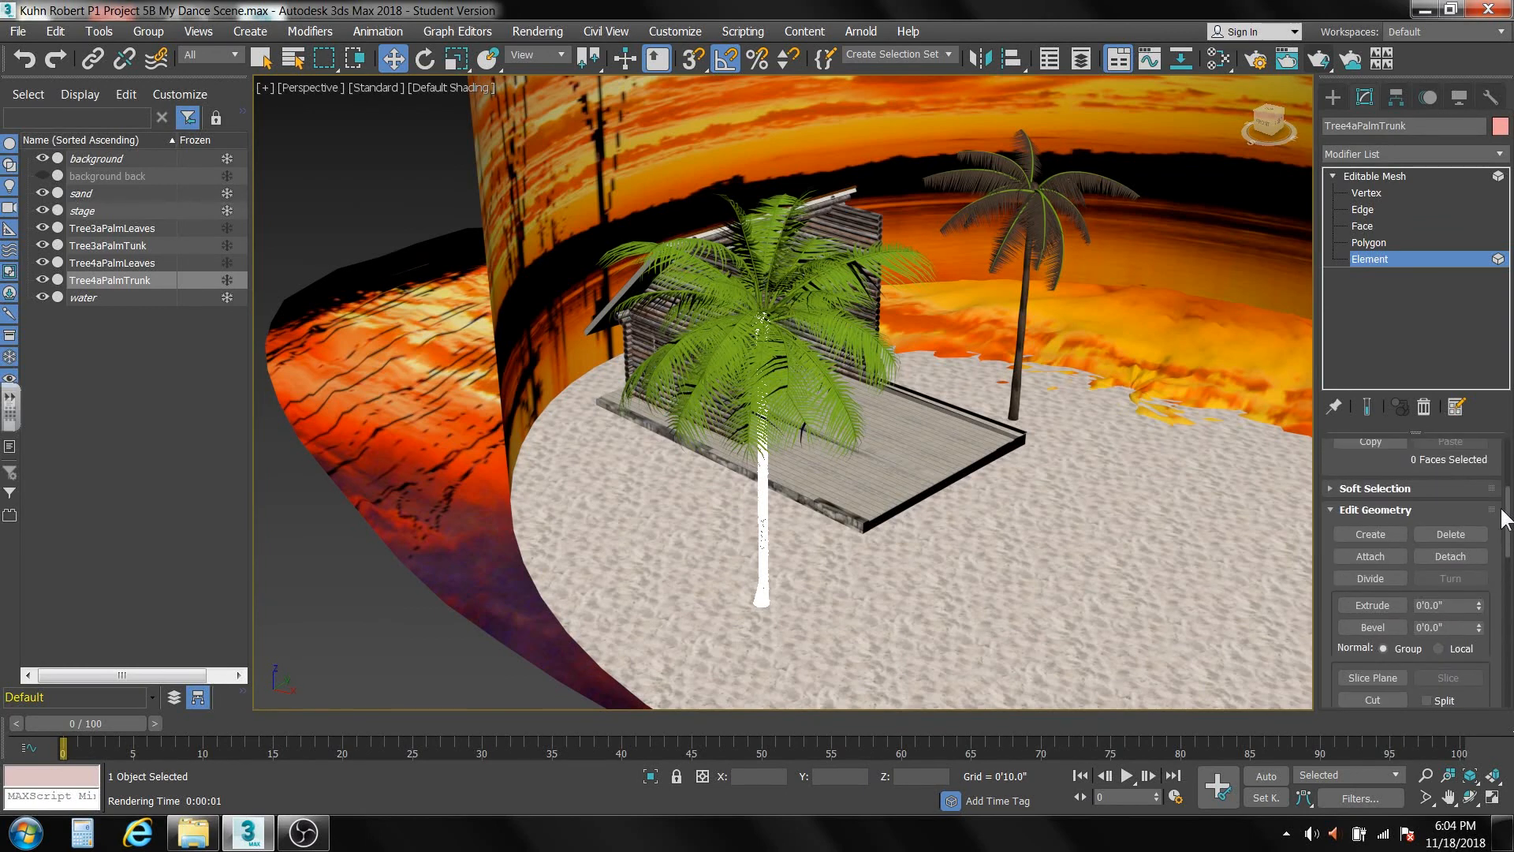
click(1370, 556)
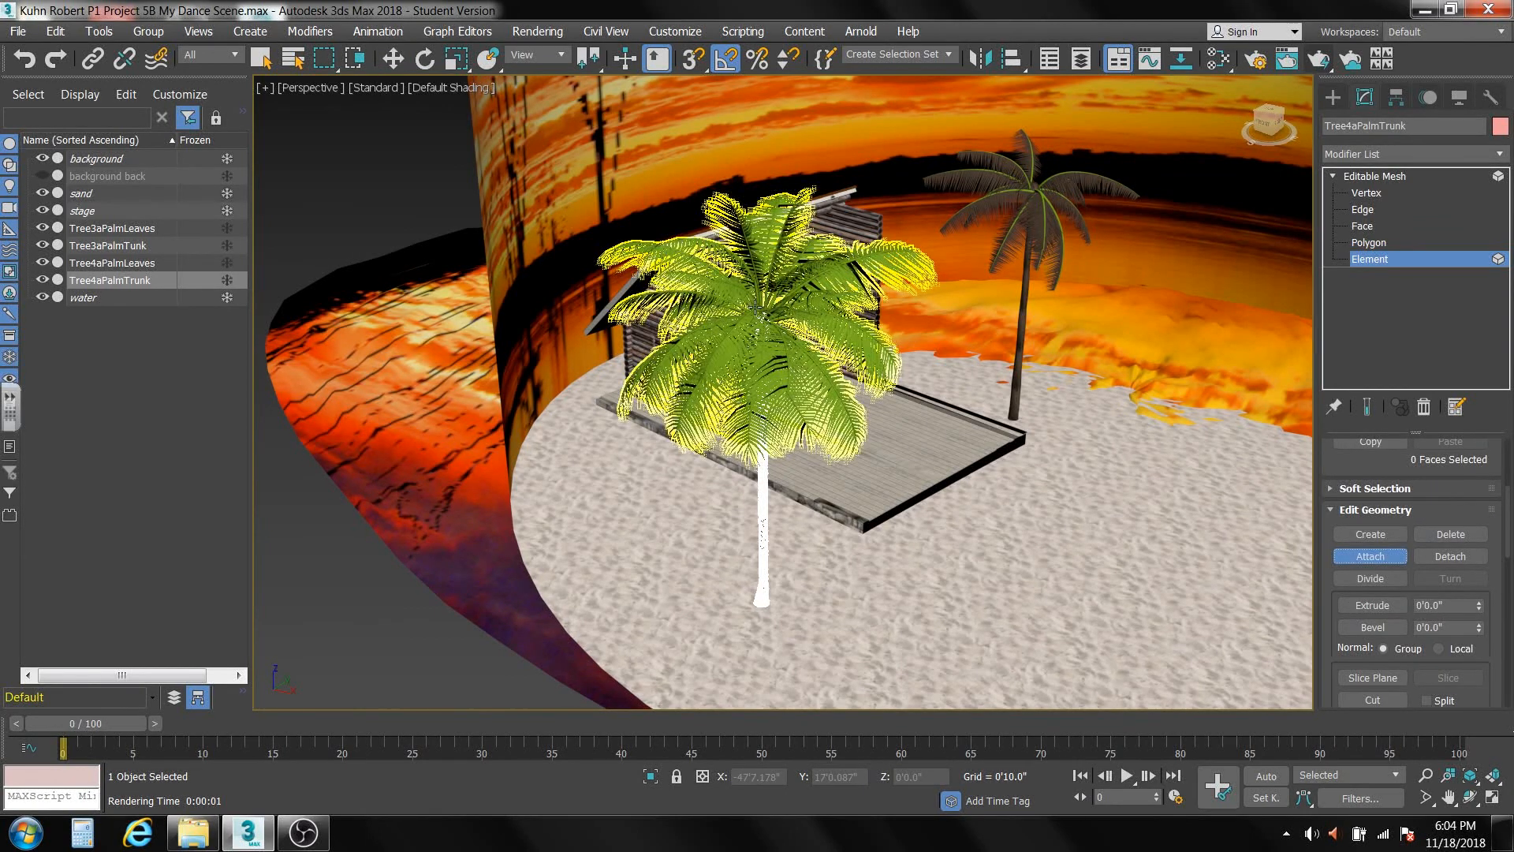
click(737, 298)
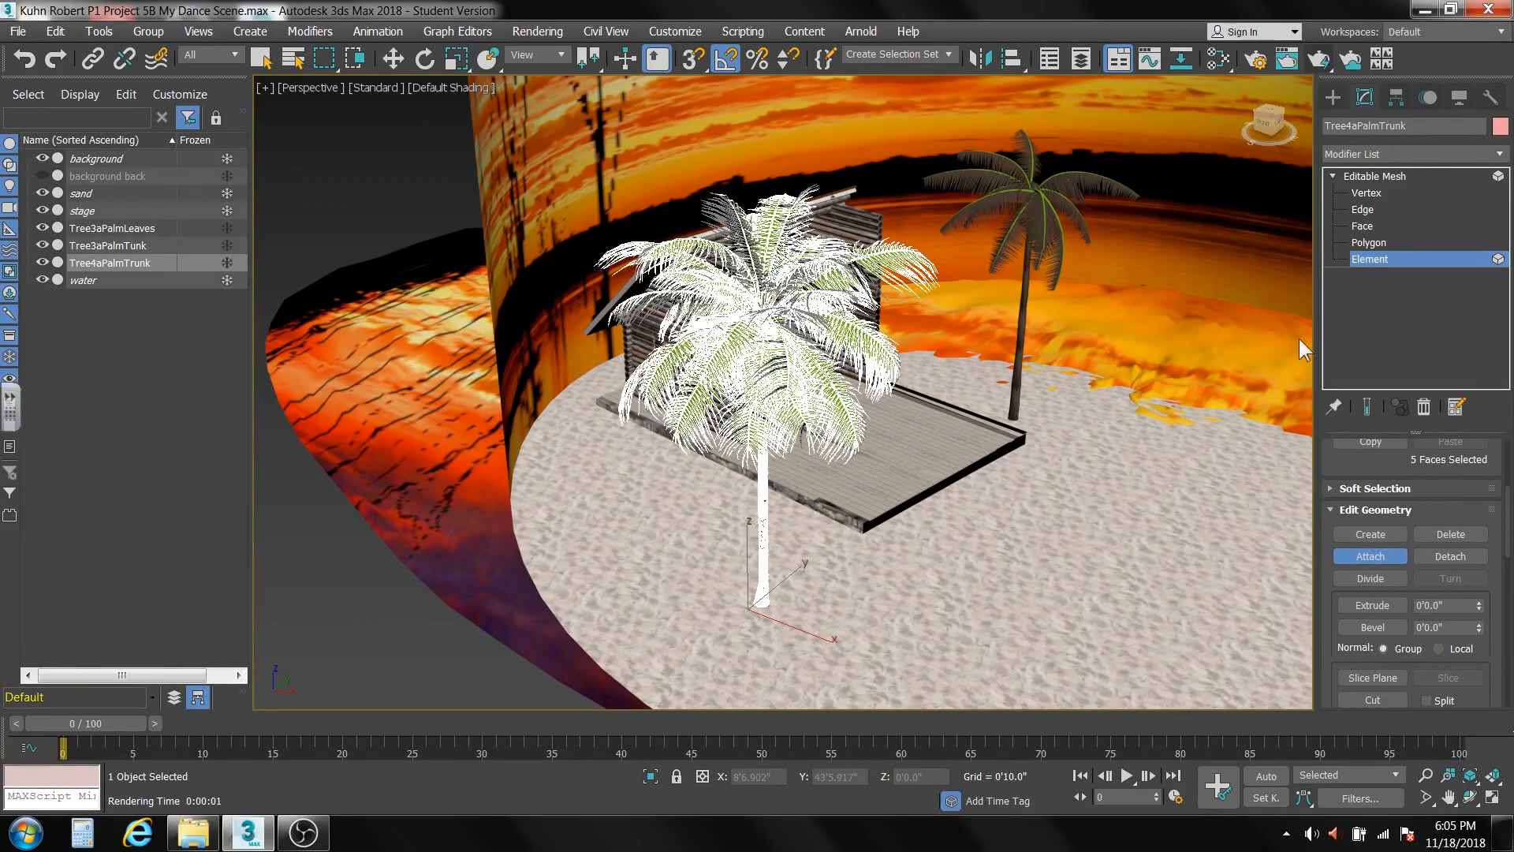
click(1380, 549)
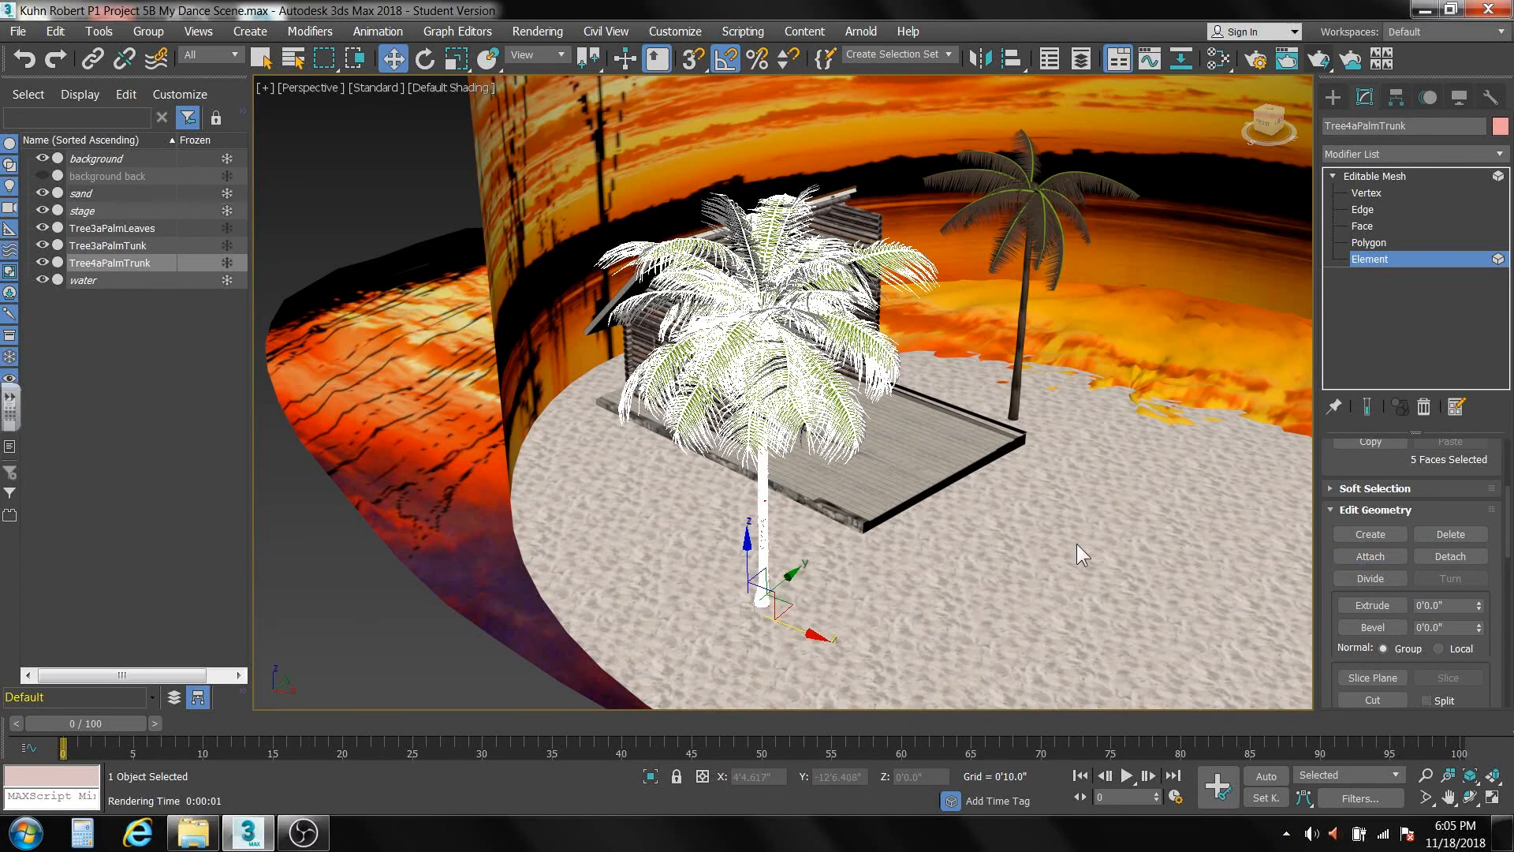
click(1076, 542)
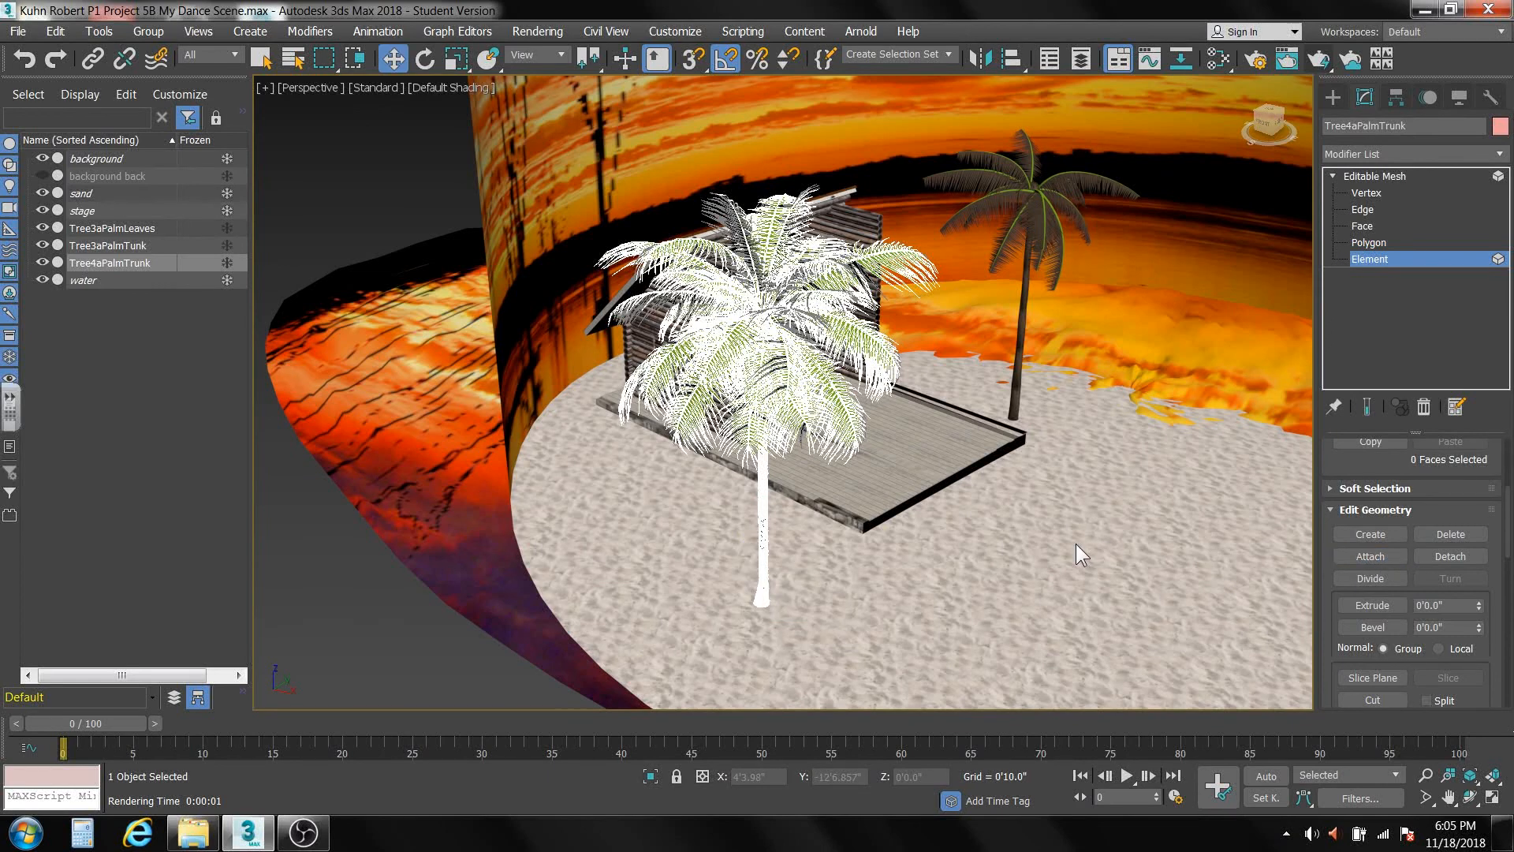
click(1374, 175)
click(1123, 345)
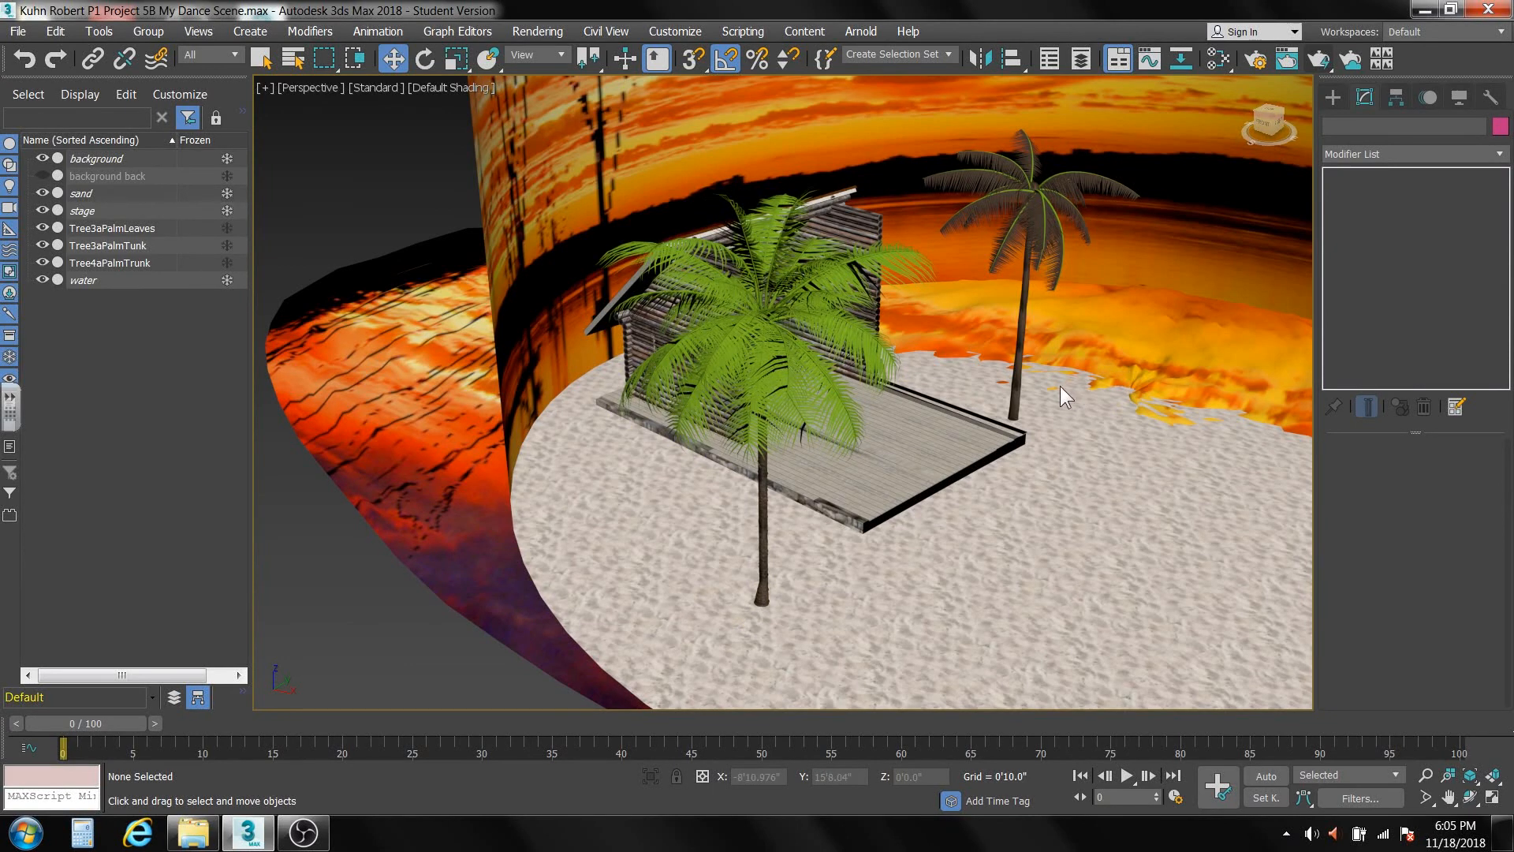
Attach the Tree3aPalmLeaves mesh to Tree3aPalmTunk at Element level and return to whole-object editing.
click(1021, 340)
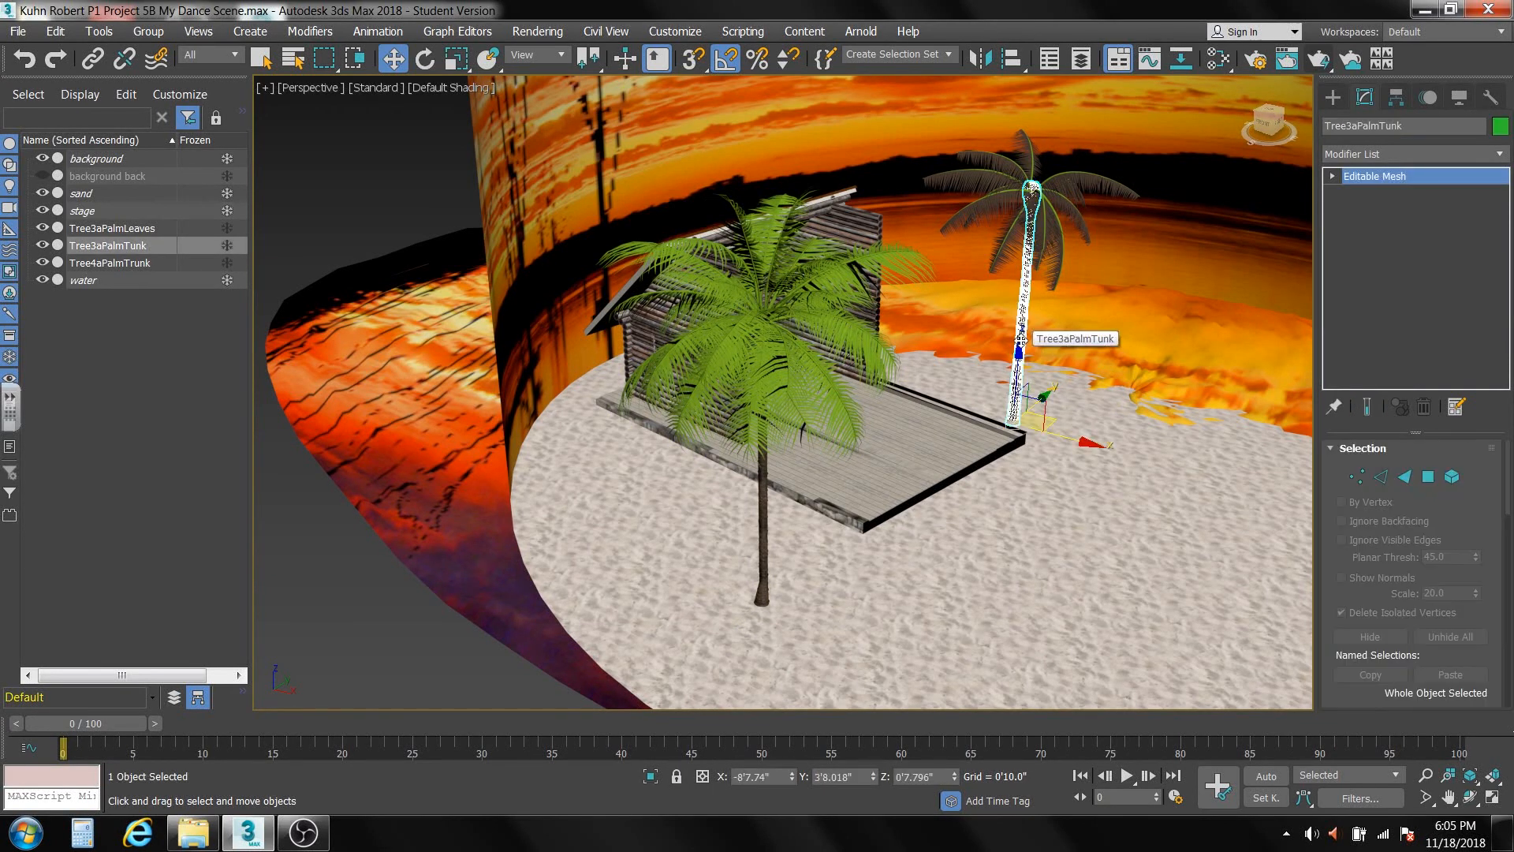
click(1452, 477)
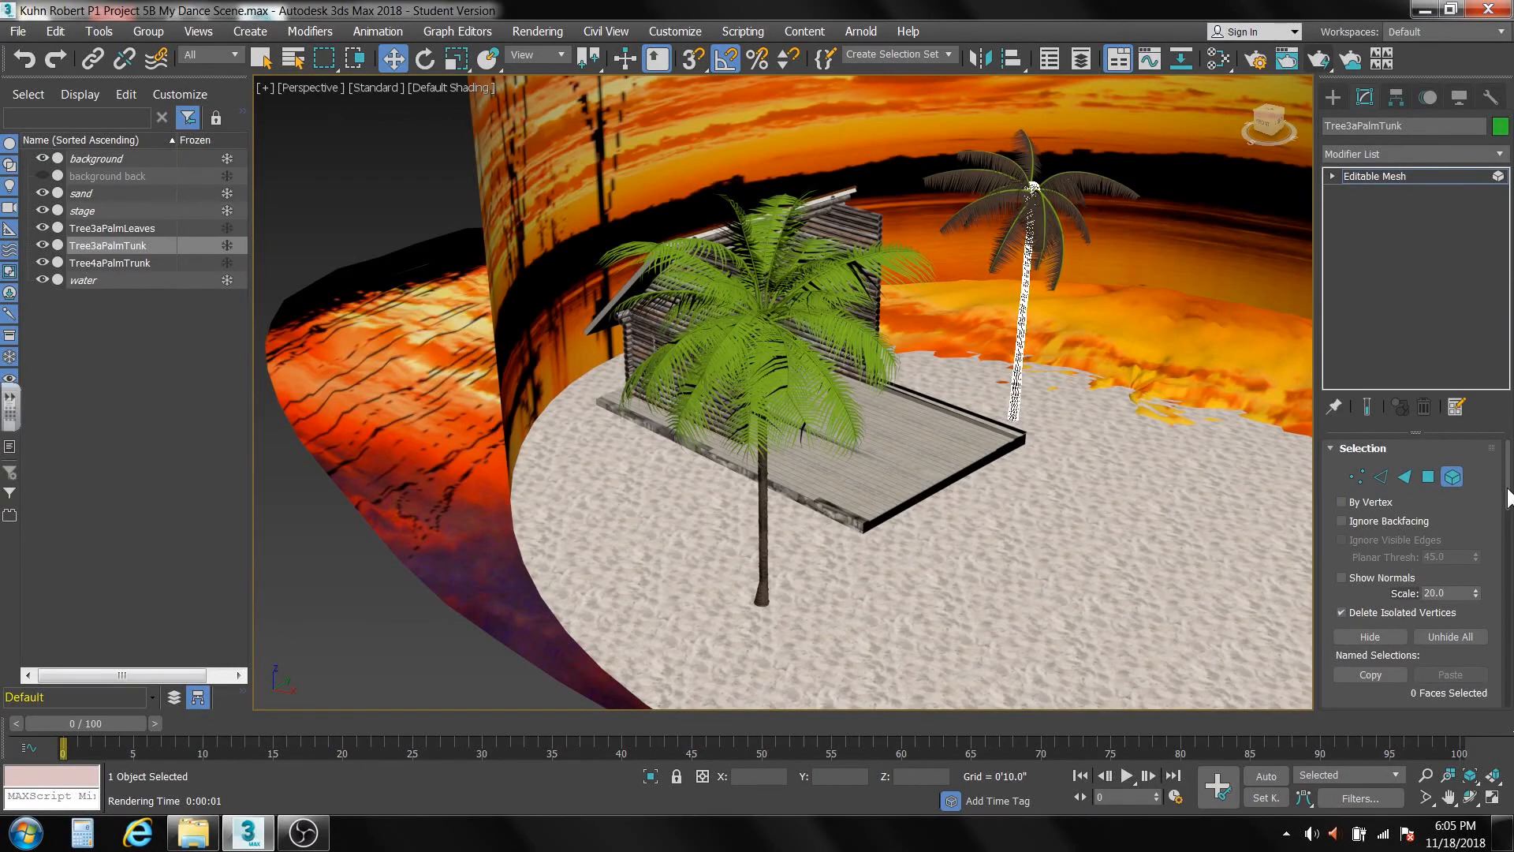
scroll(1498, 521, down, 5)
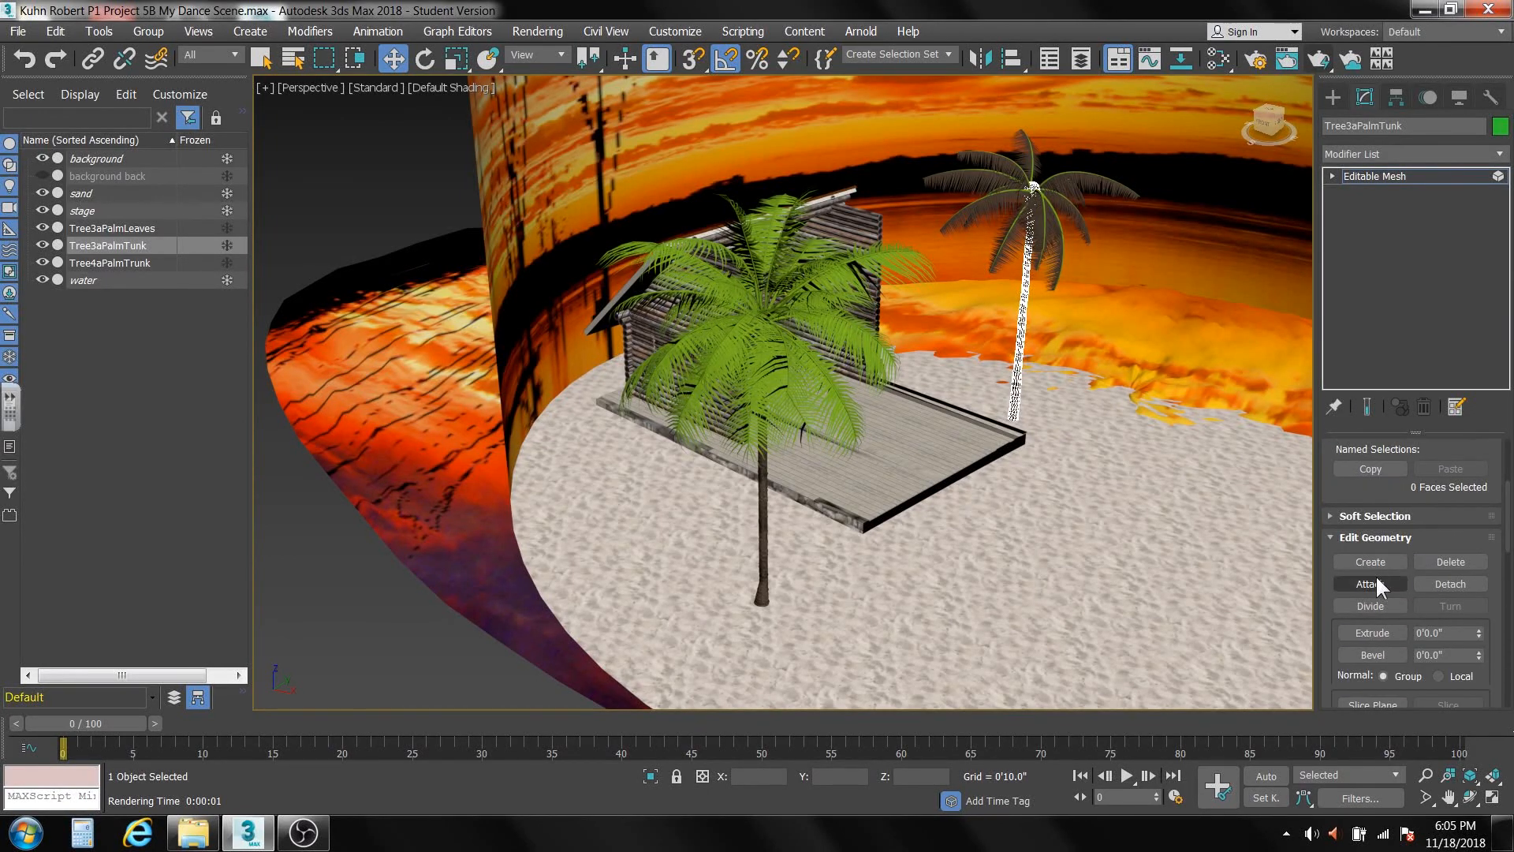
click(1379, 582)
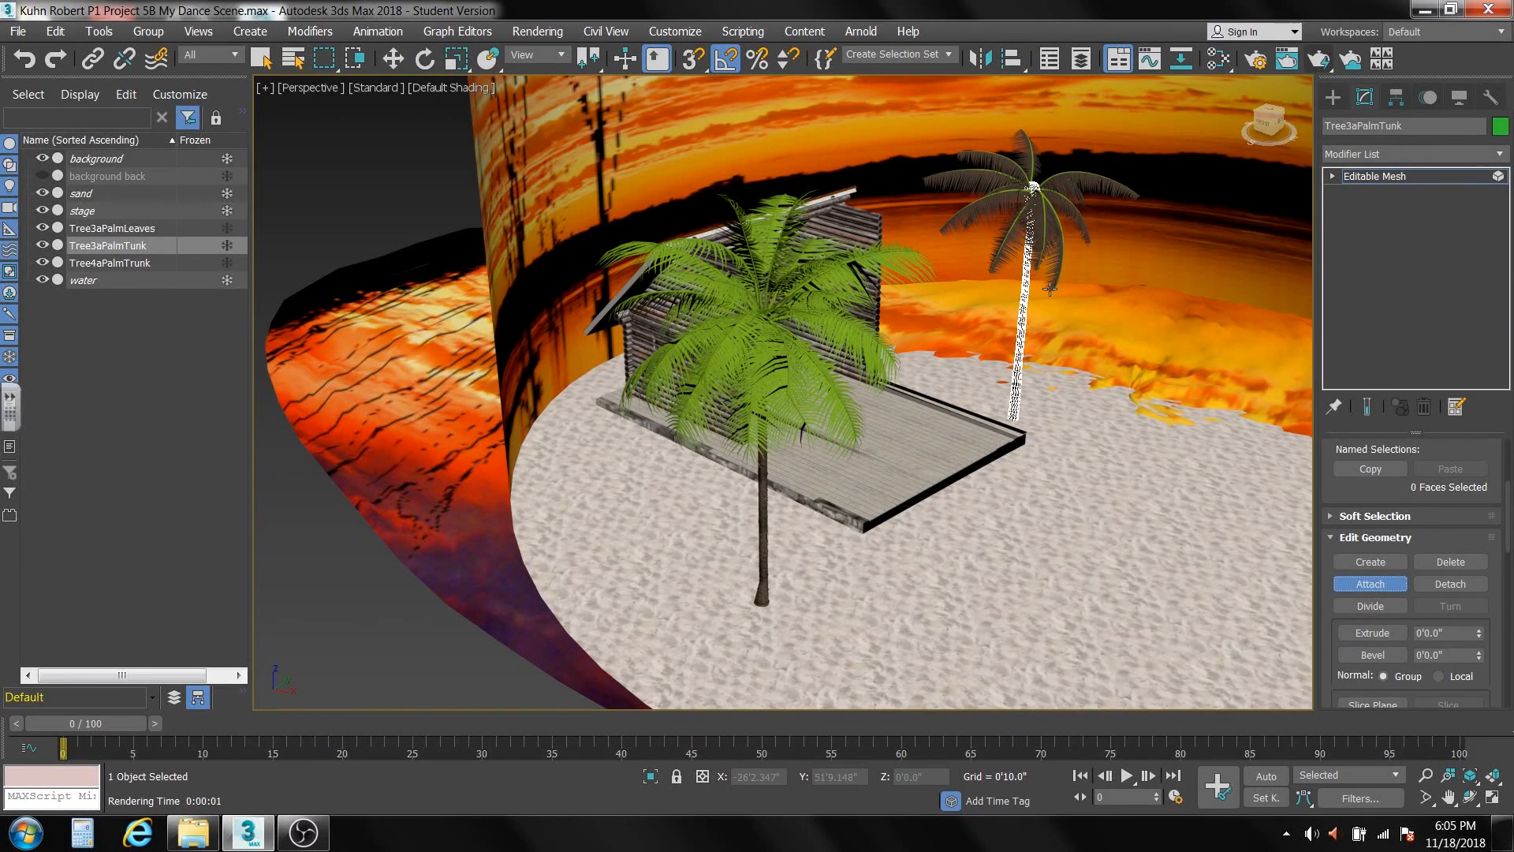
click(1049, 216)
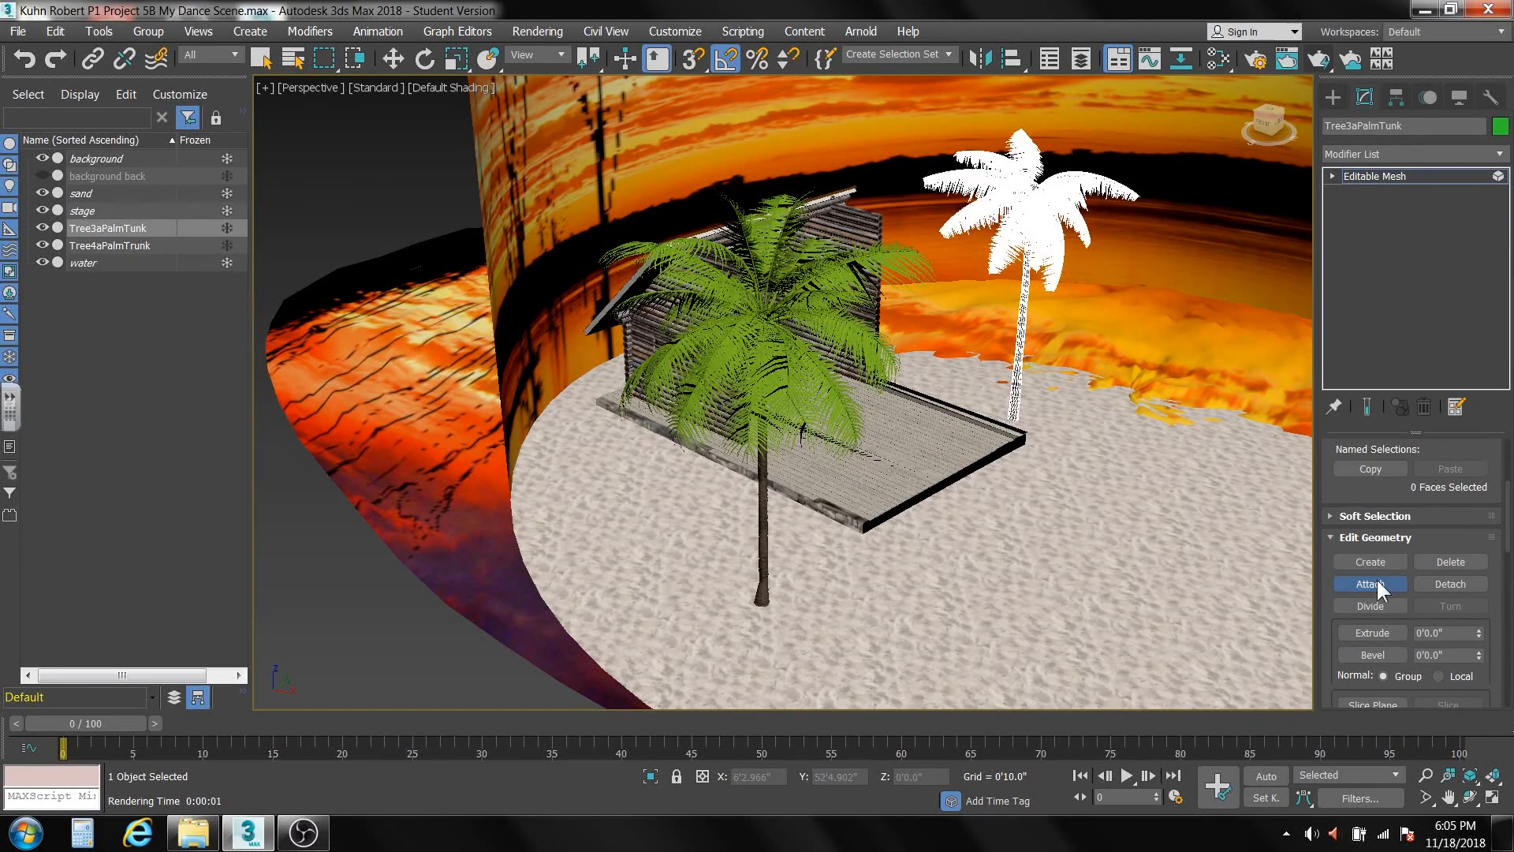
key(w)
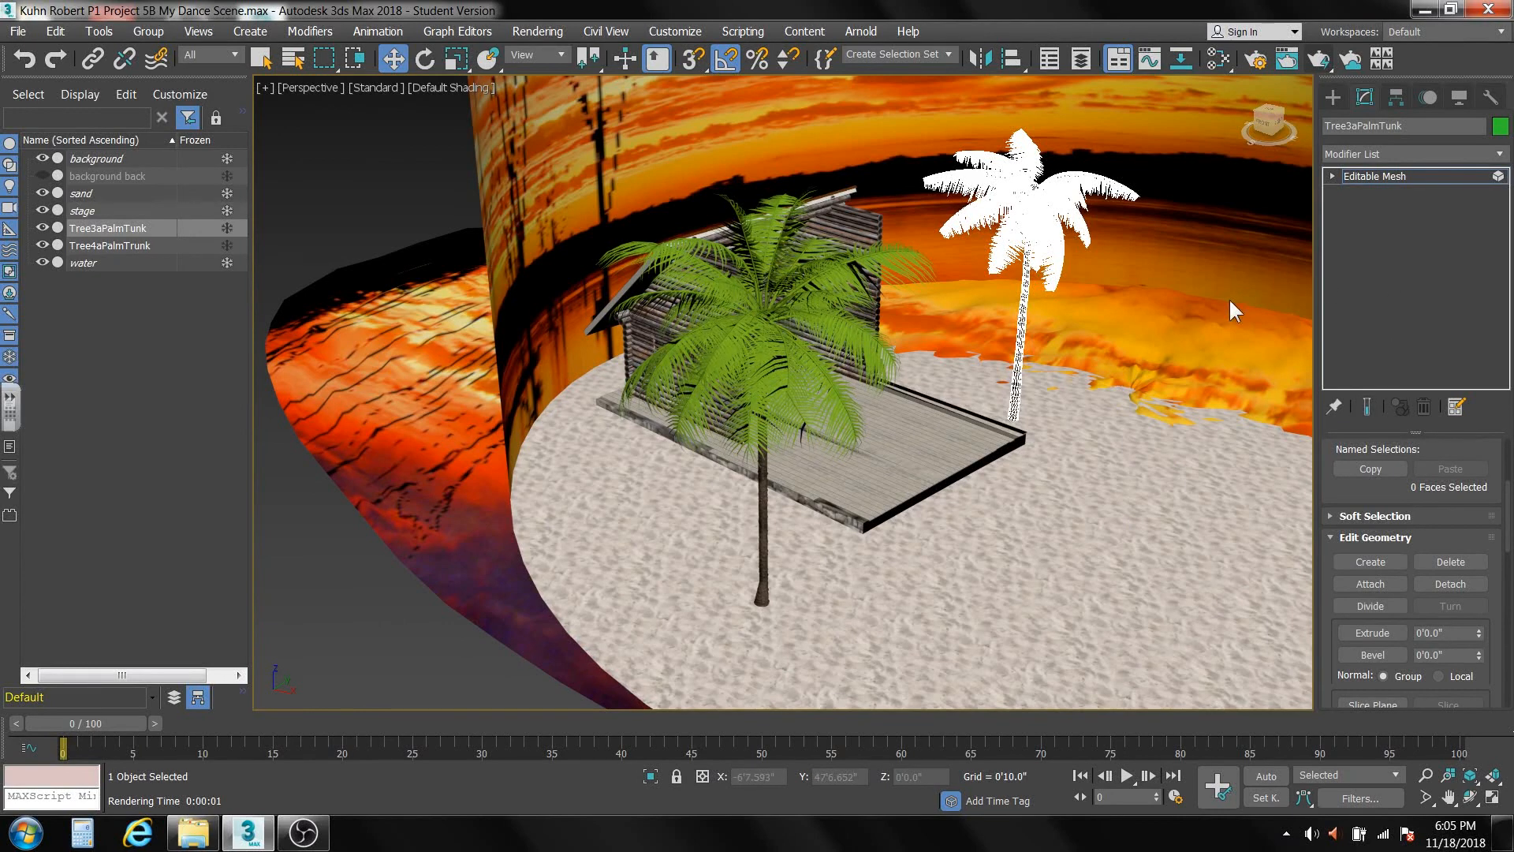
click(1381, 173)
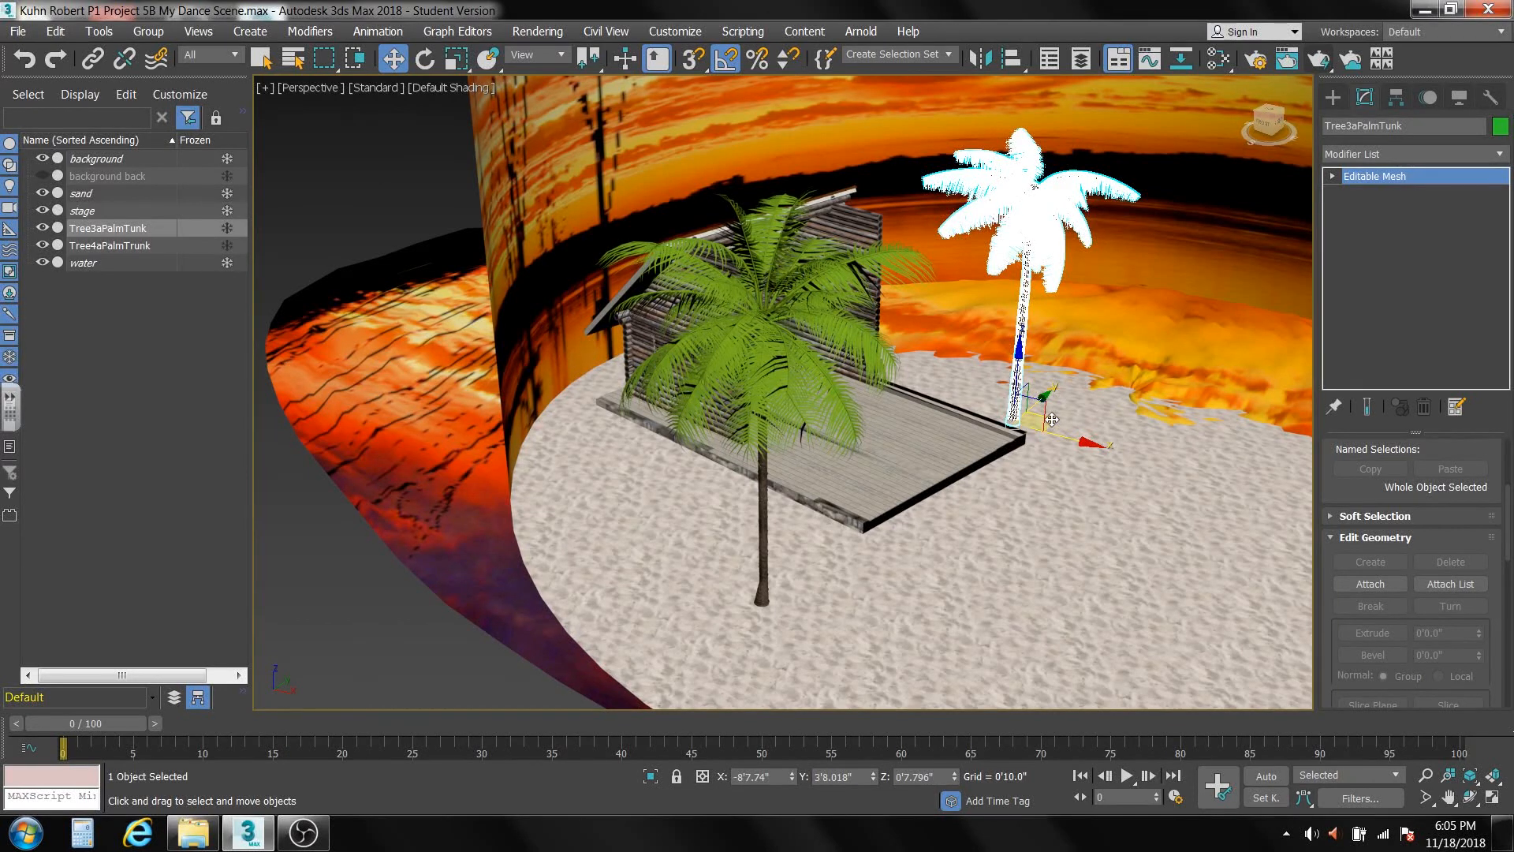
Make two independent copies of the Tree3a palm, one outside the log house's side and one on the sand in front of the stage.
mouse_move(1052, 419)
mouse_down()
mouse_move(761, 553)
mouse_move(674, 567)
mouse_move(702, 534)
mouse_move(682, 492)
mouse_up()
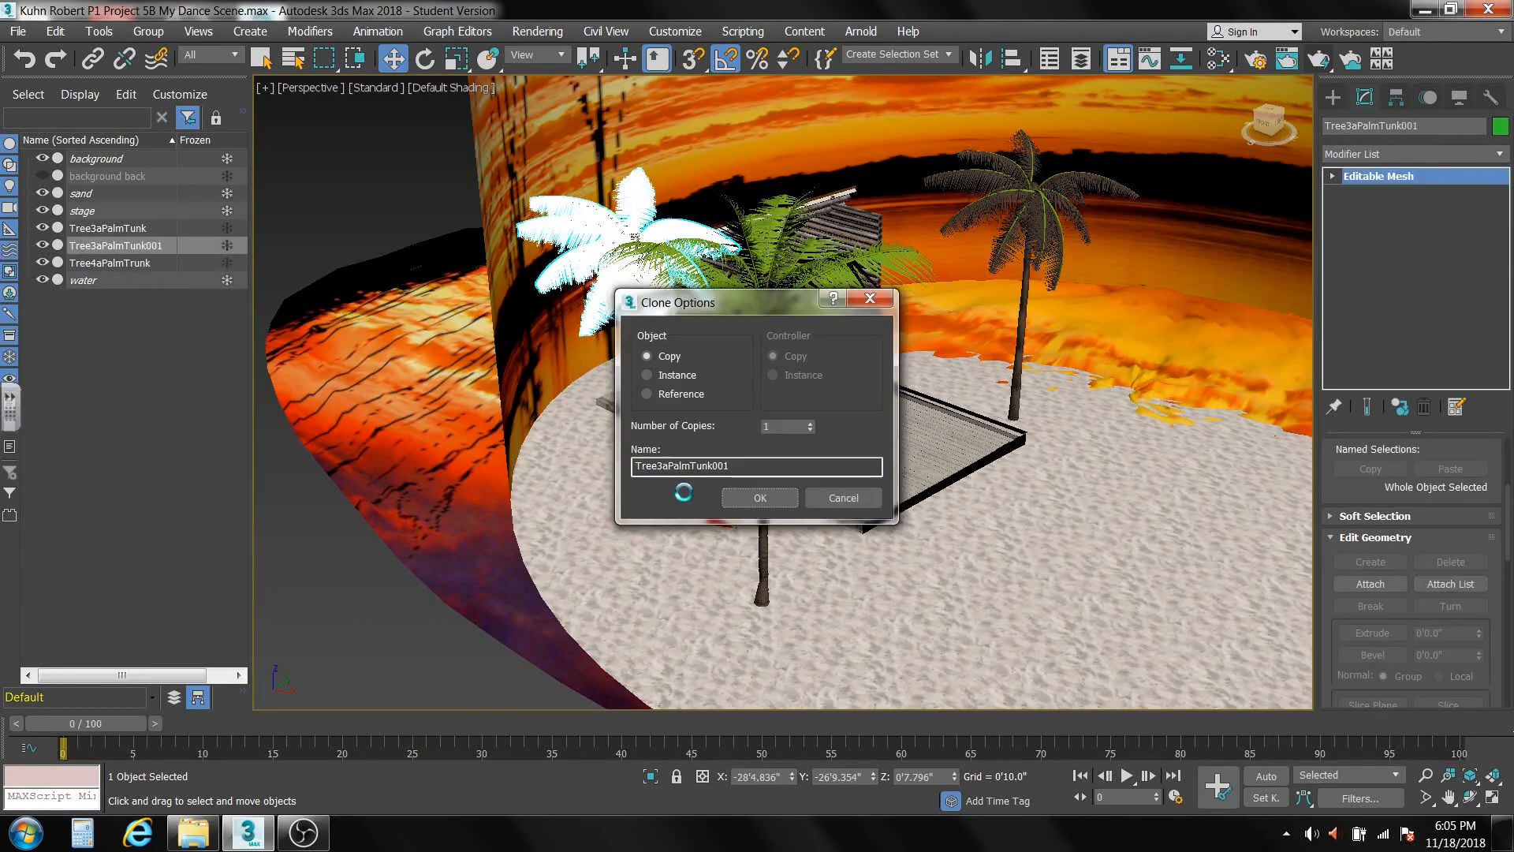
click(751, 492)
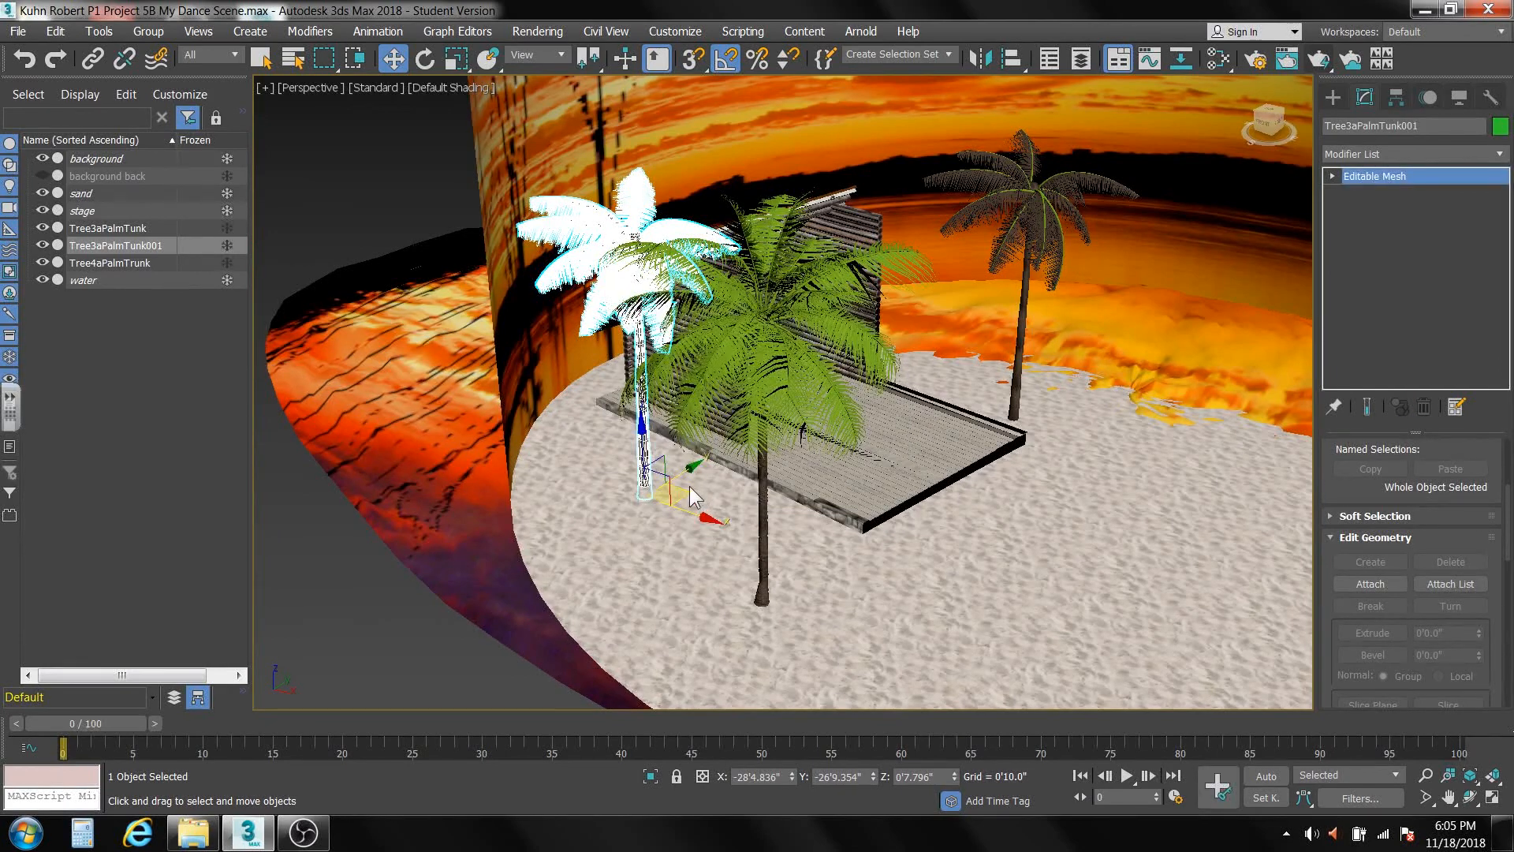
mouse_move(688, 491)
mouse_down()
mouse_move(906, 634)
mouse_move(877, 607)
mouse_up()
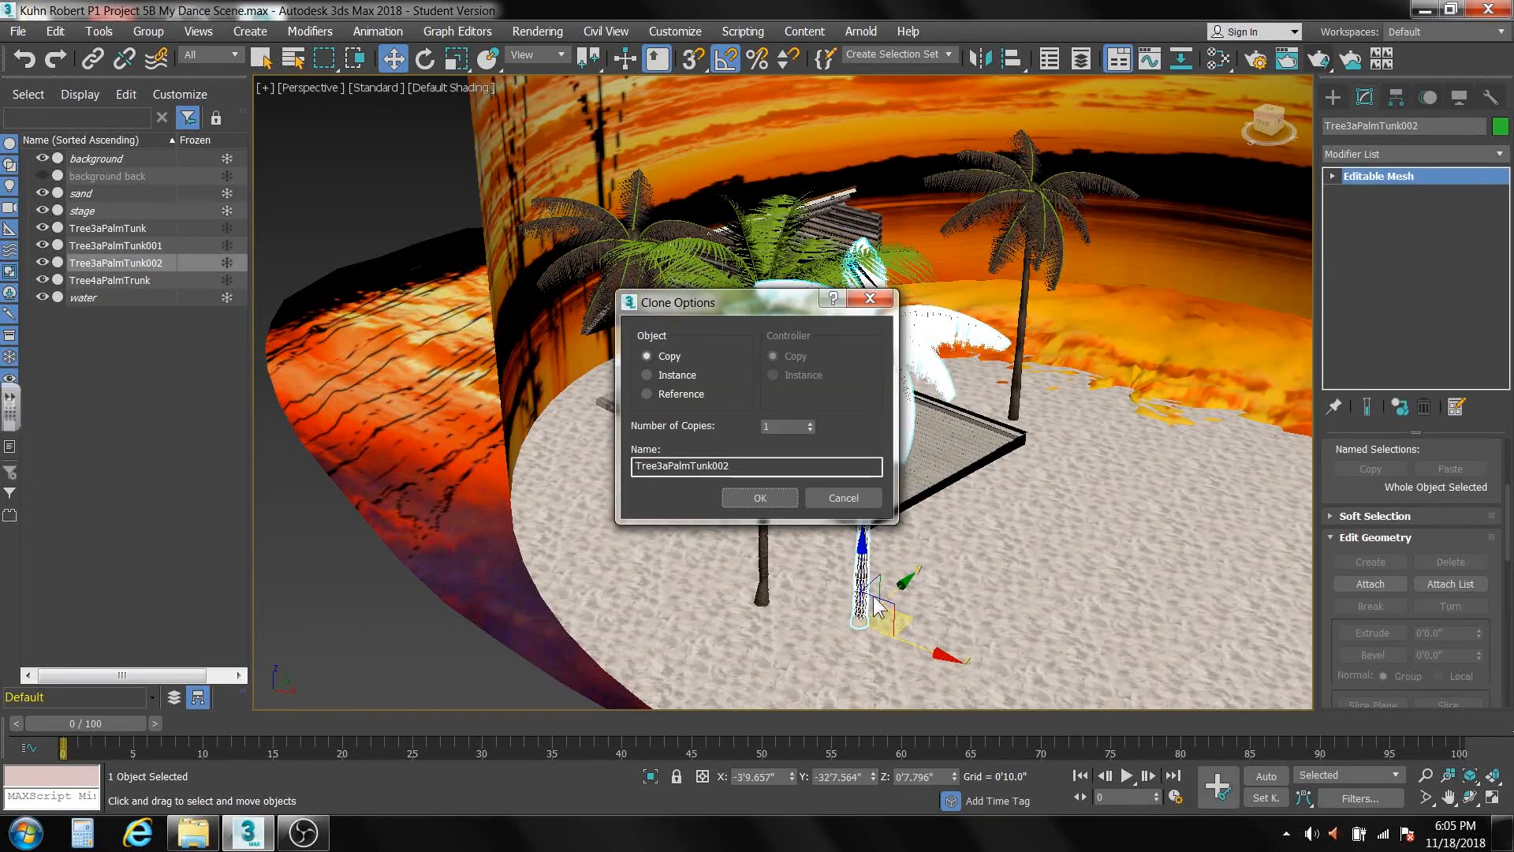
click(753, 502)
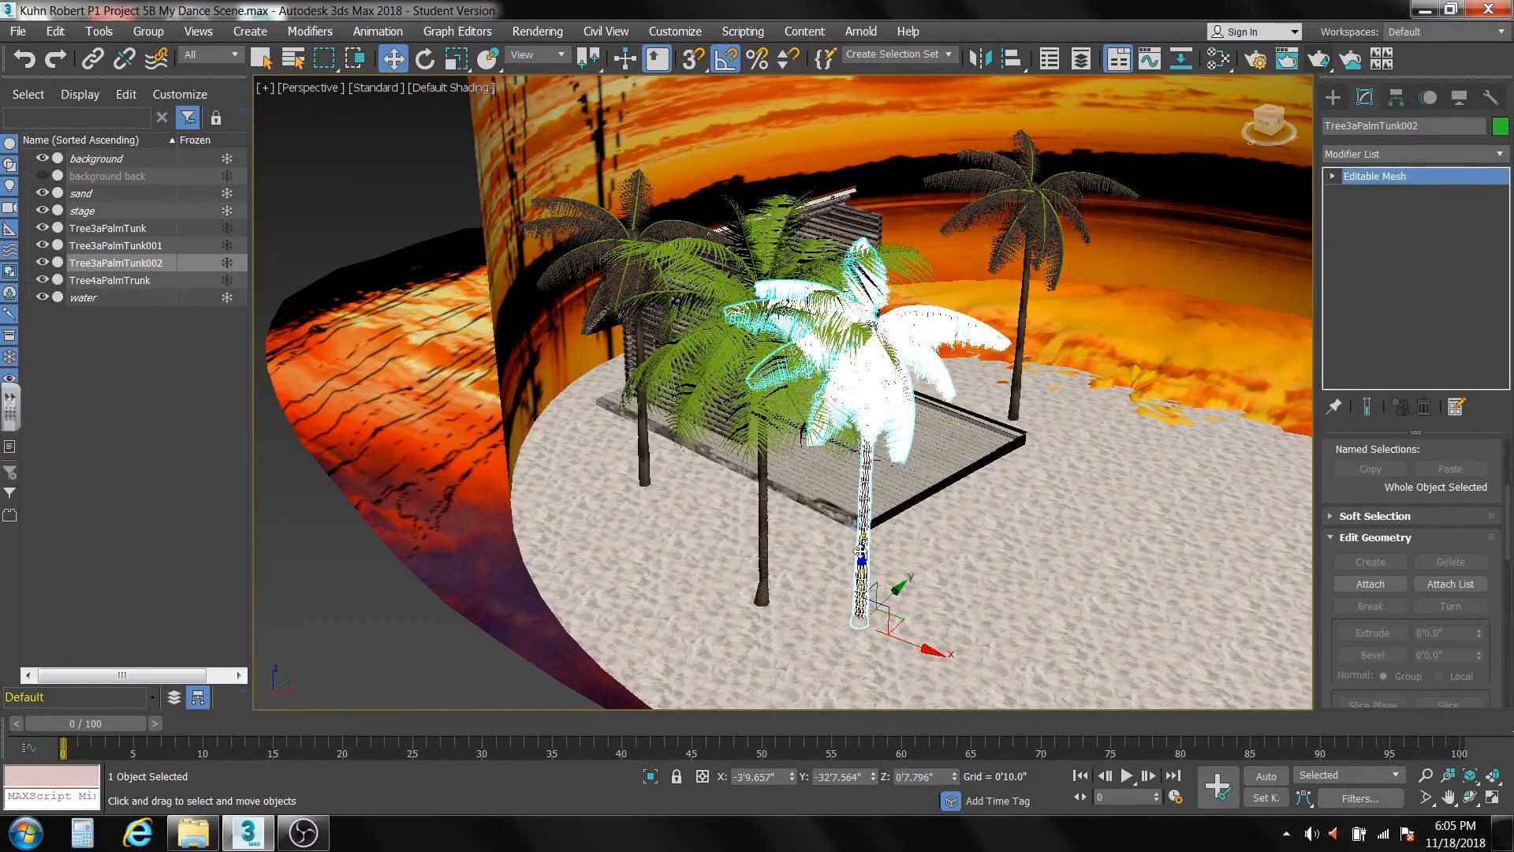
Lower the palm copy in front of the stage to about Z -12'2" and rotate it about -70 degrees around Z.
drag(862, 558, 872, 701)
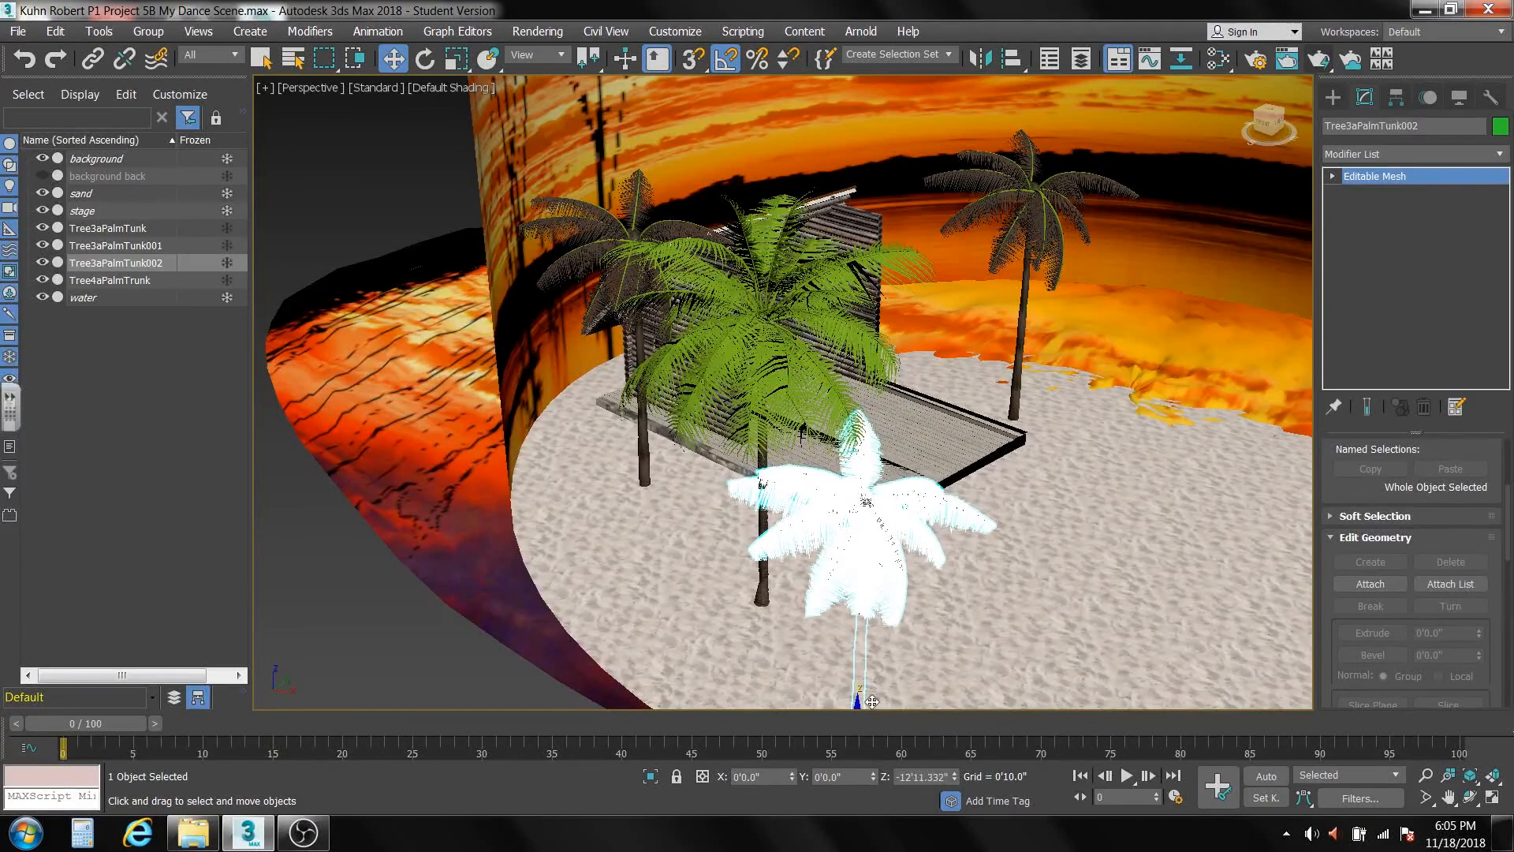
middle_drag(895, 678, 800, 500)
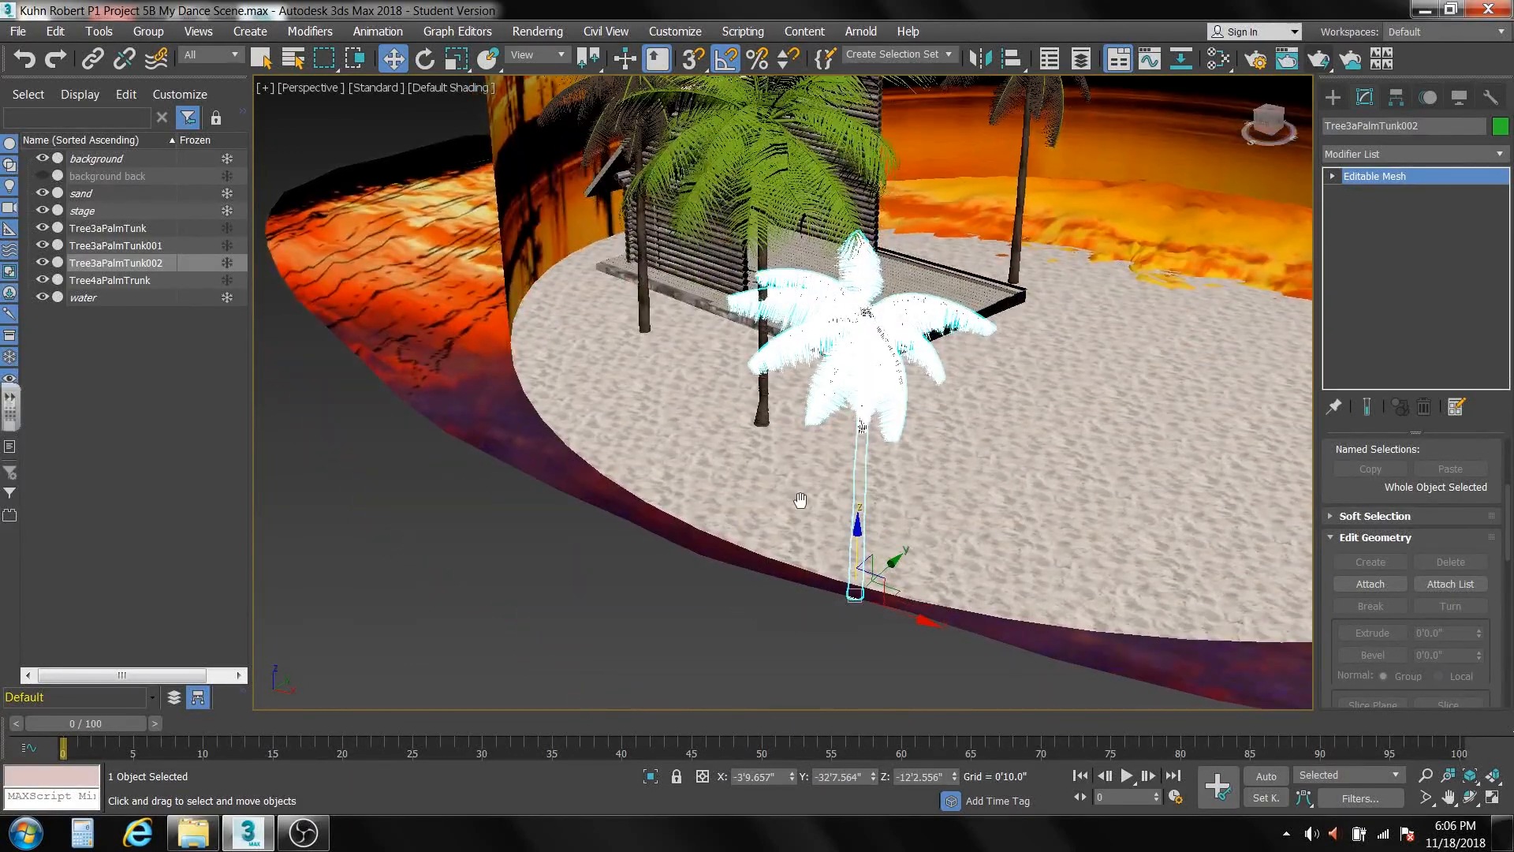
middle_drag(951, 504, 859, 500)
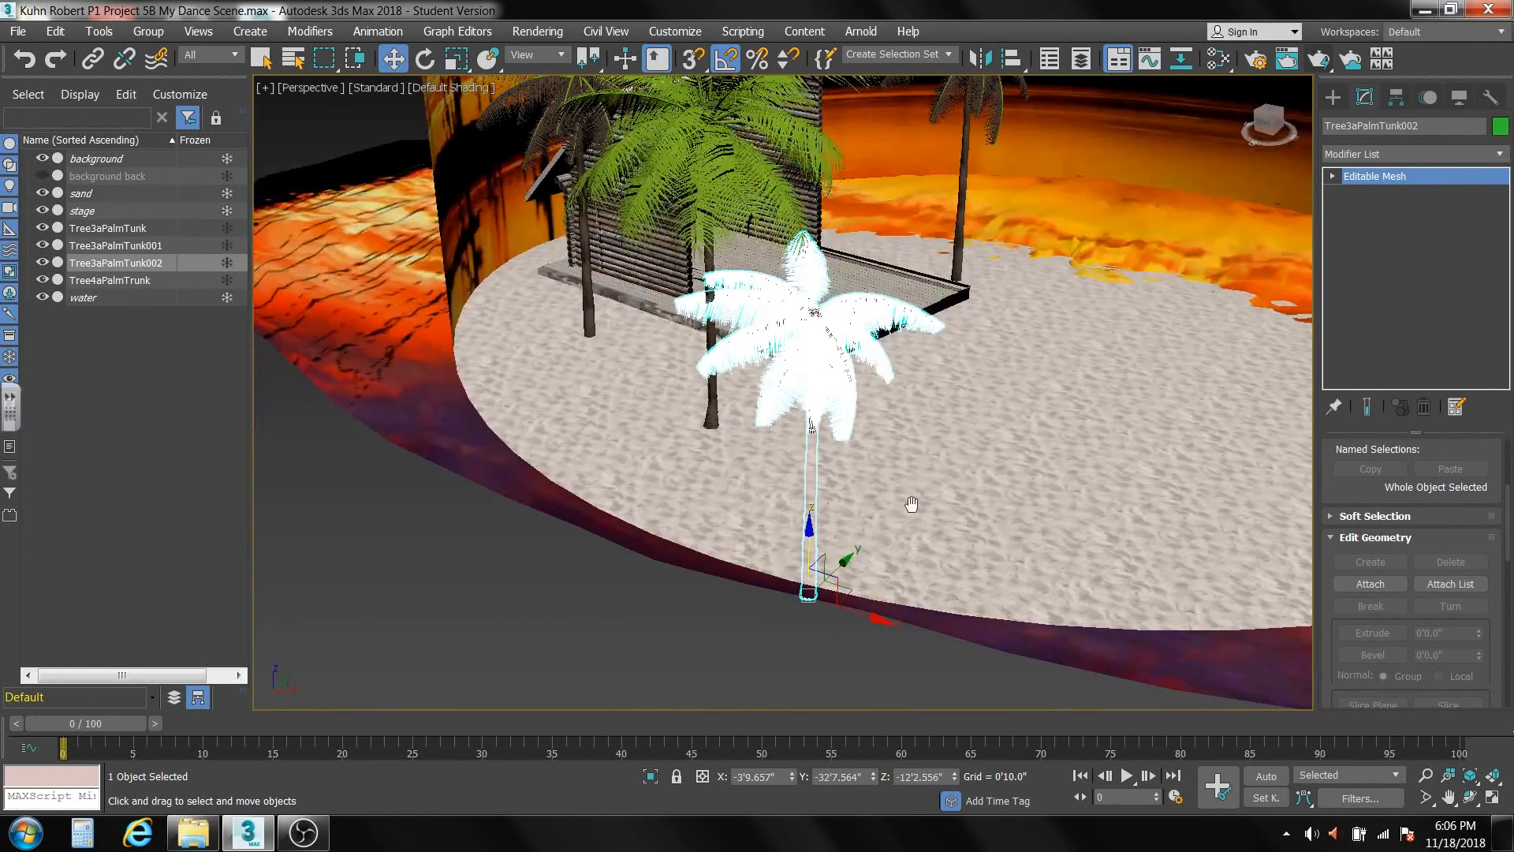
click(432, 66)
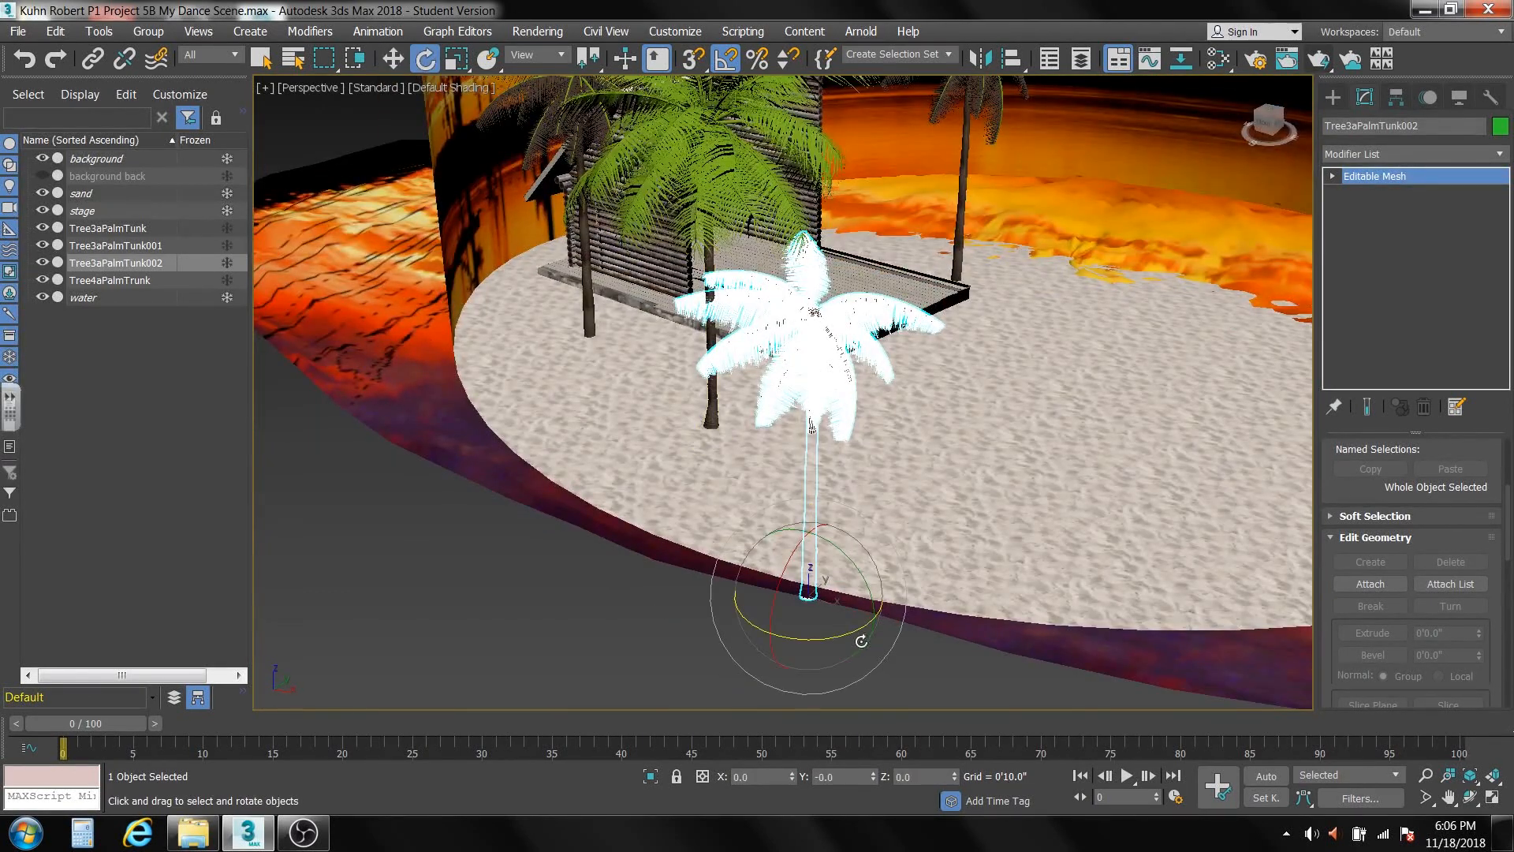
drag(855, 628, 796, 631)
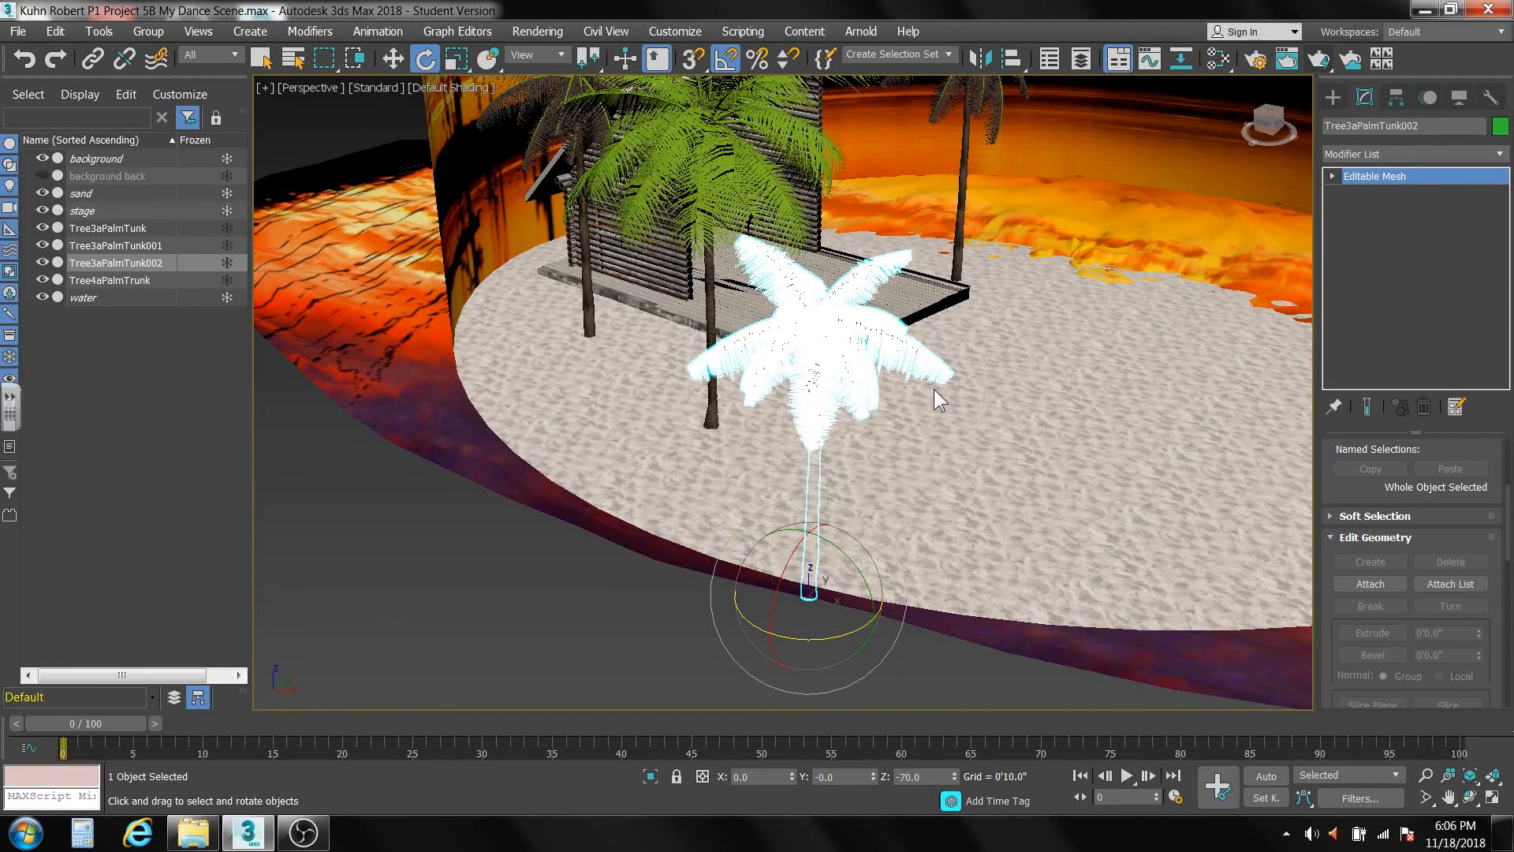
alt+middle_drag(798, 608, 802, 576)
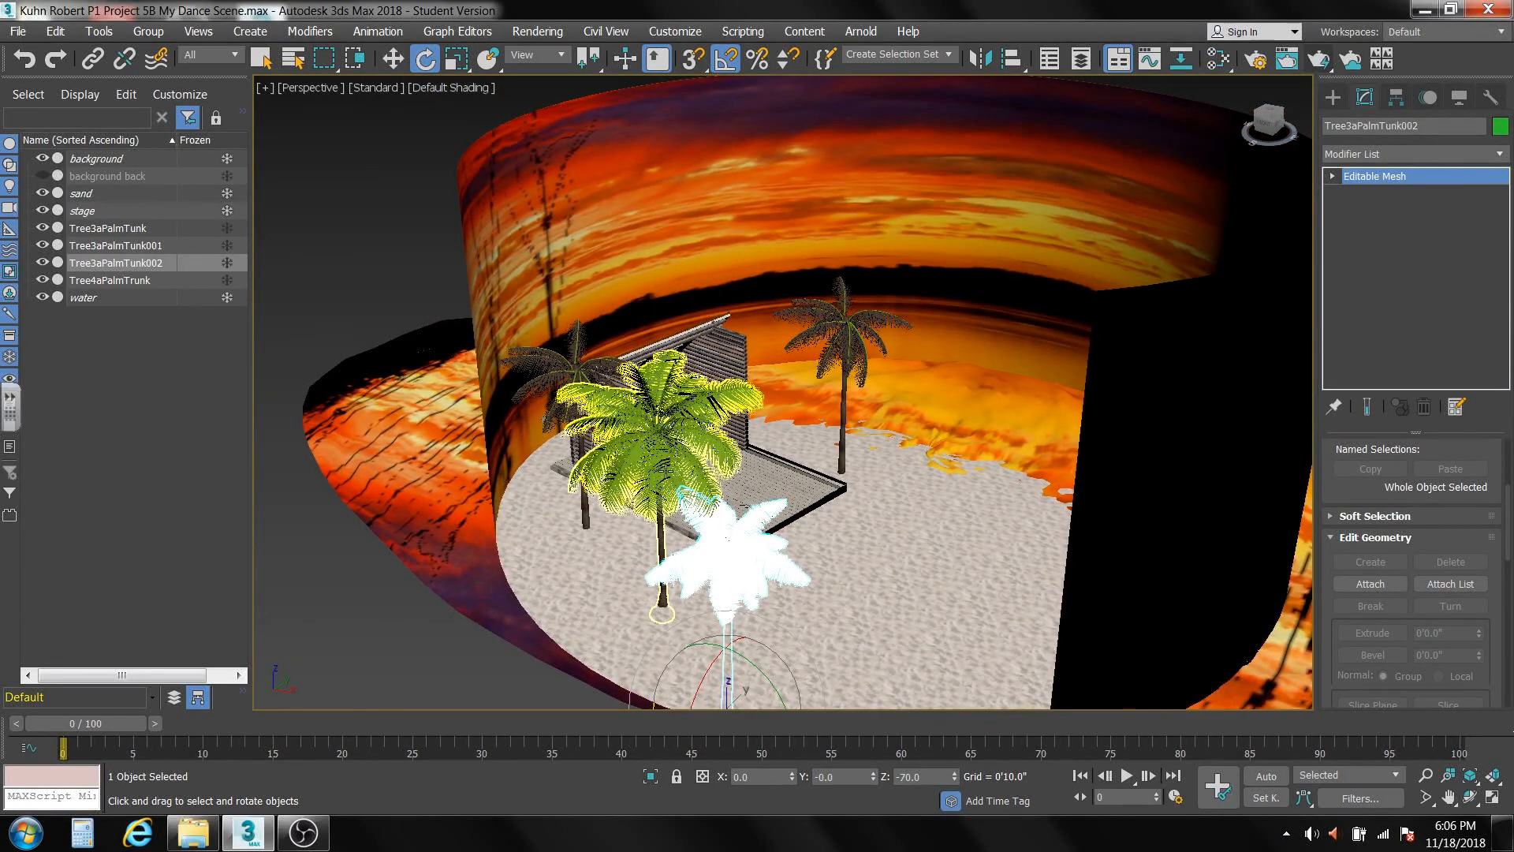
Copy the Tree4a palm to the far edge of the stage beside the log wall and stretch the copy to about 117% in Z.
click(666, 469)
click(393, 59)
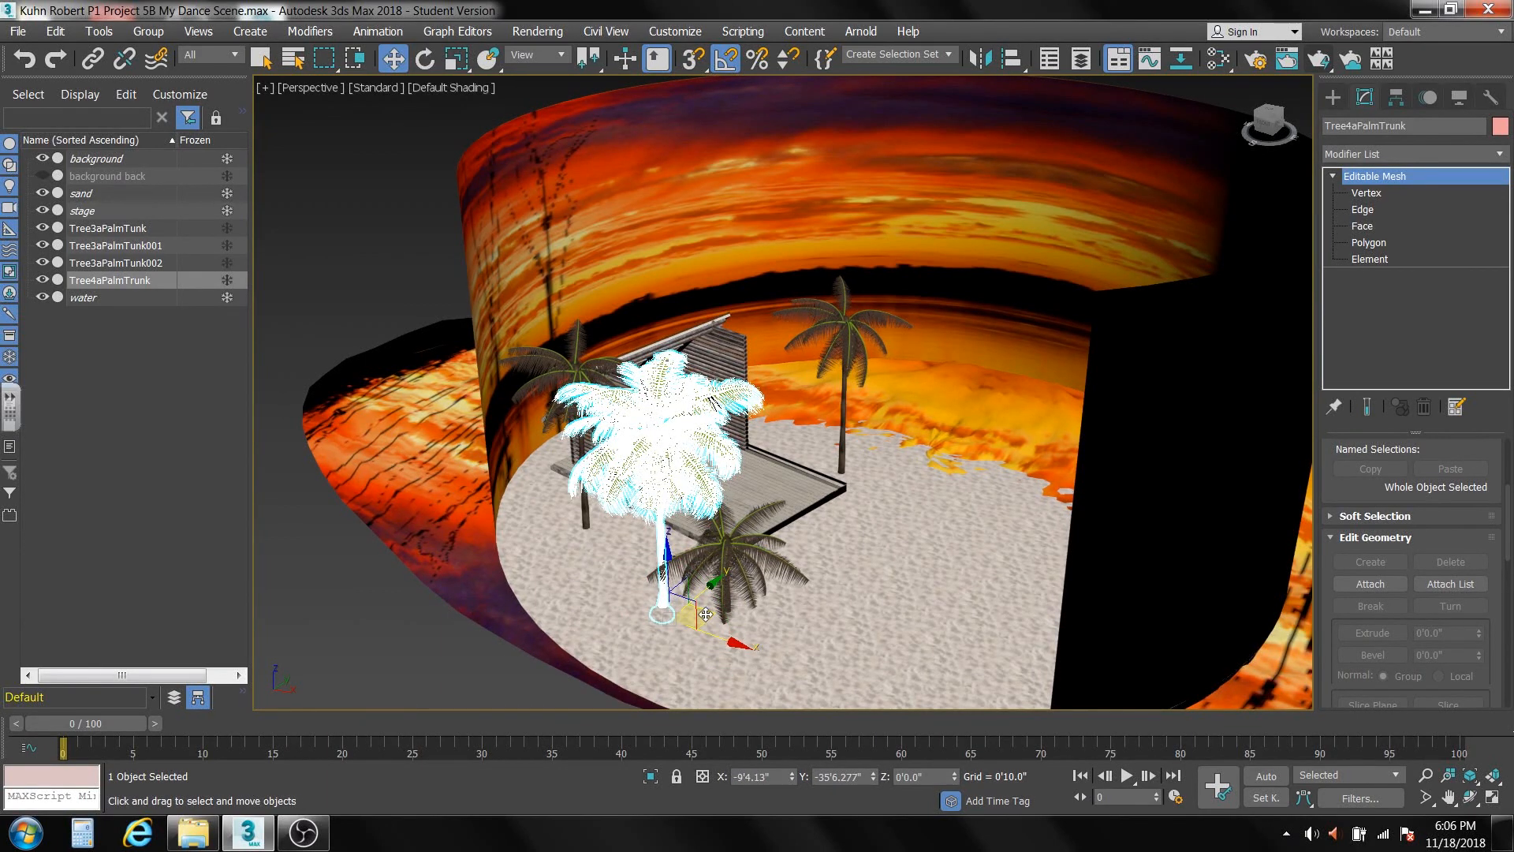
mouse_move(705, 614)
mouse_down()
mouse_move(879, 567)
mouse_move(952, 483)
mouse_move(964, 444)
mouse_move(792, 440)
mouse_move(808, 441)
mouse_up()
click(764, 495)
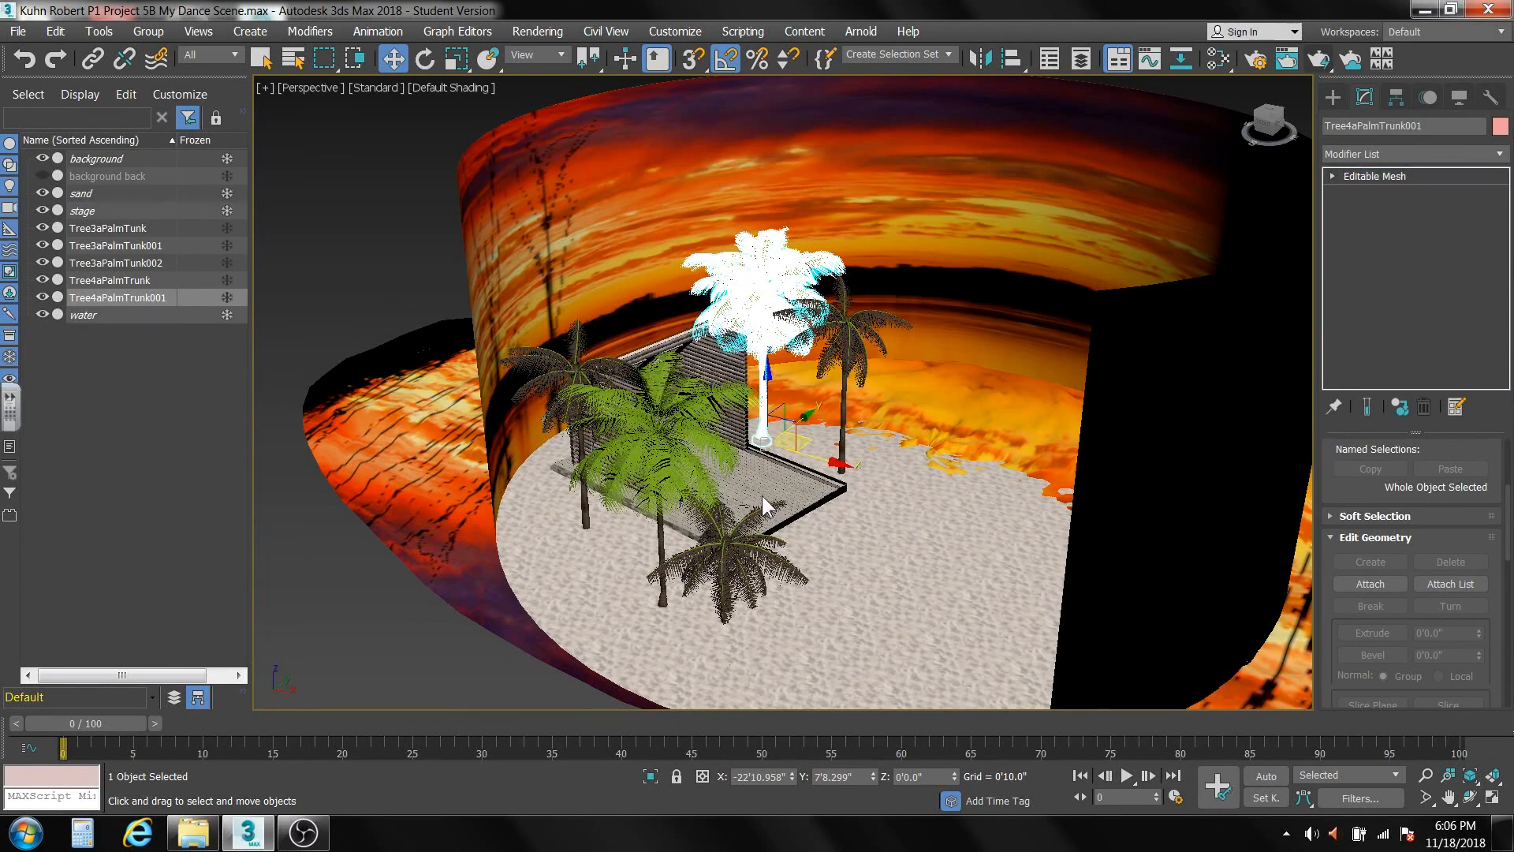
click(455, 59)
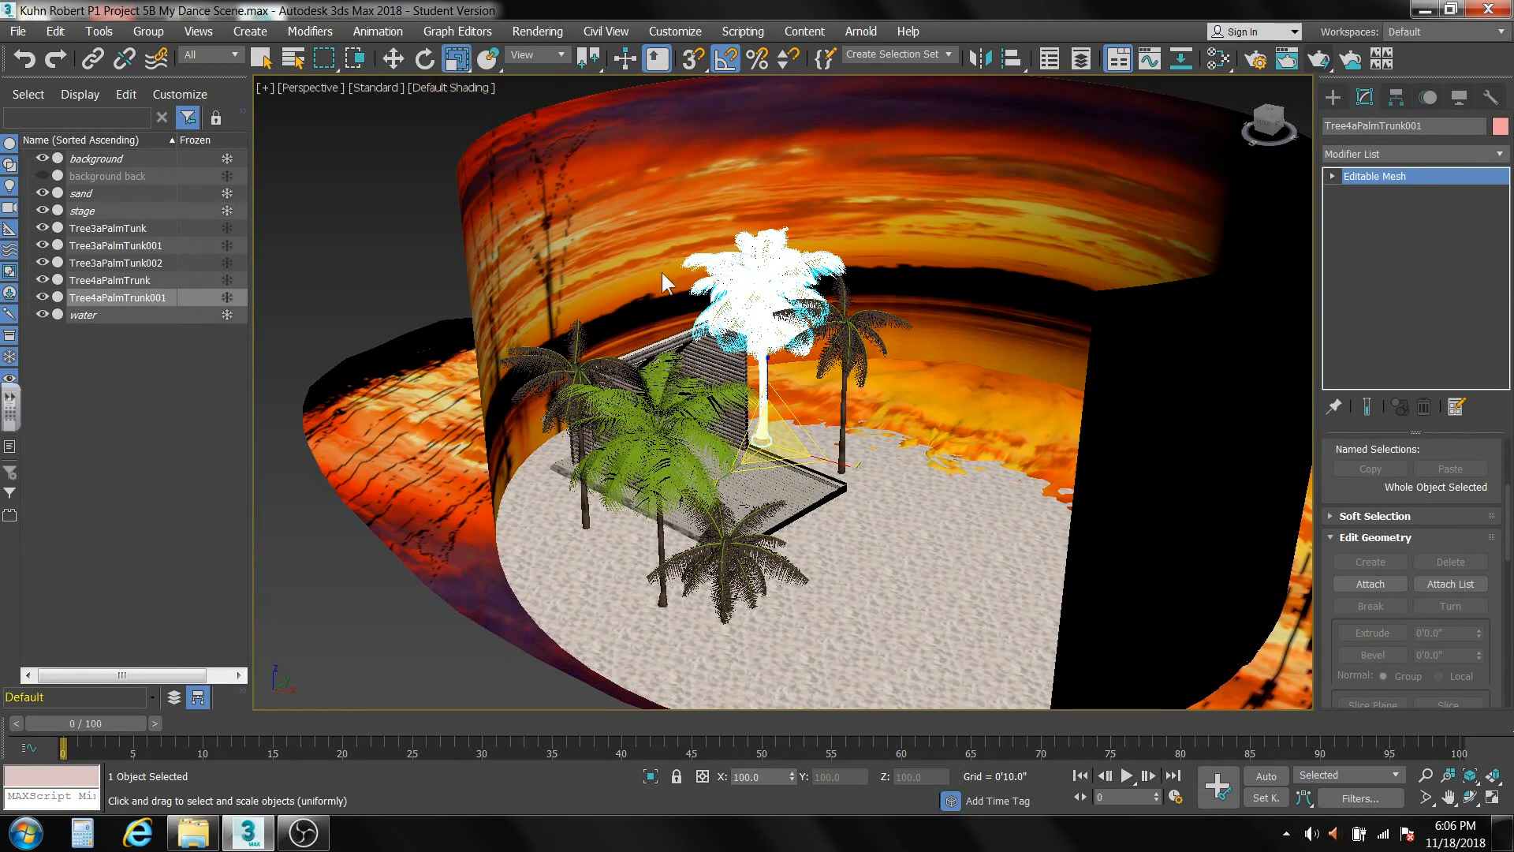
drag(765, 367, 770, 361)
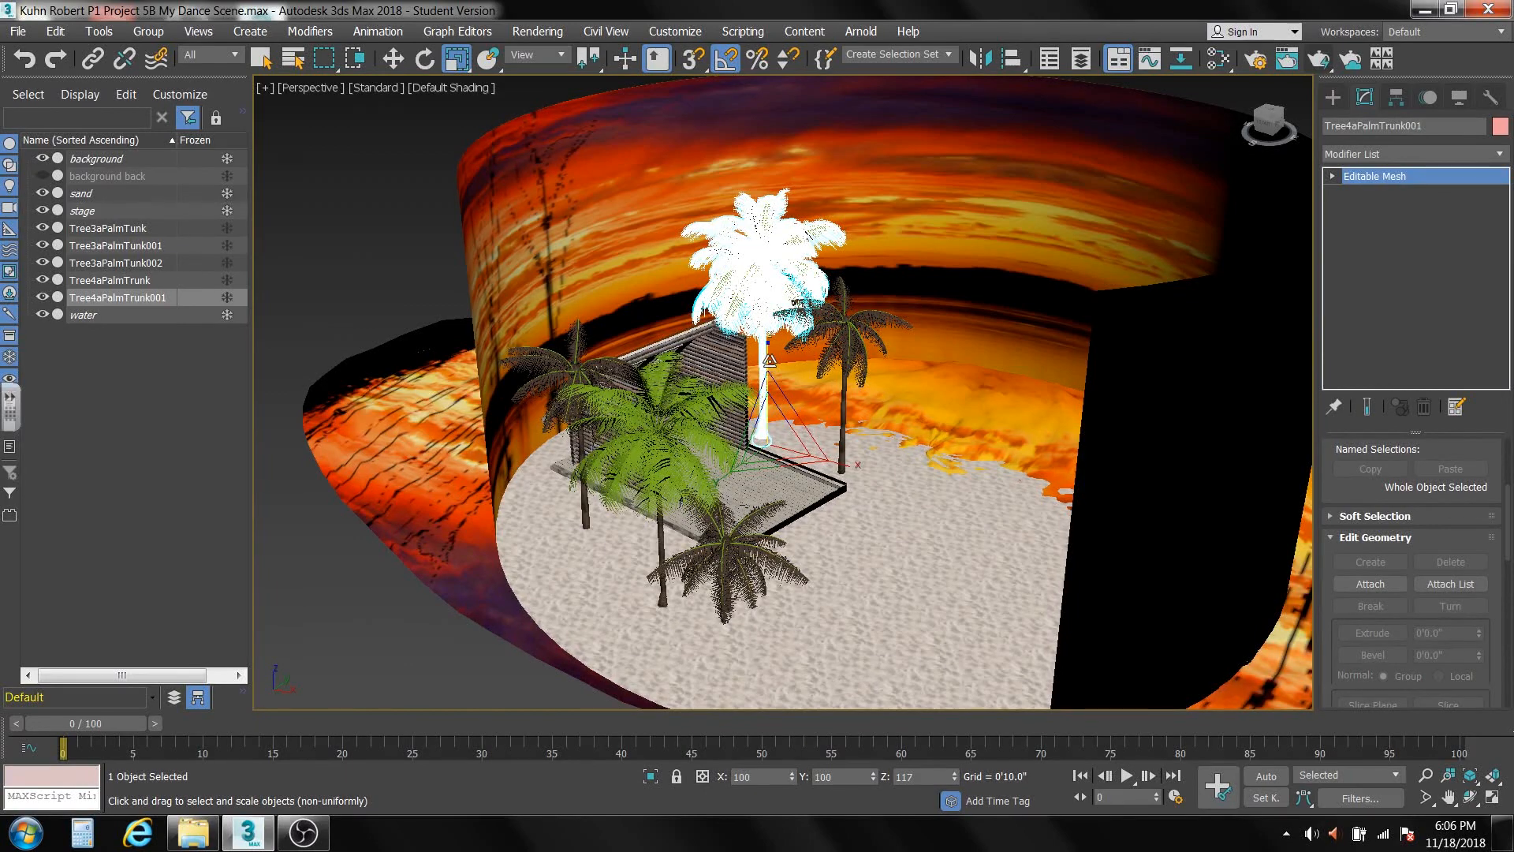
Examine how the stretched palm copy stands against the log house wall and the stage edge.
alt+middle_drag(817, 486, 815, 454)
scroll(716, 394, up, 10)
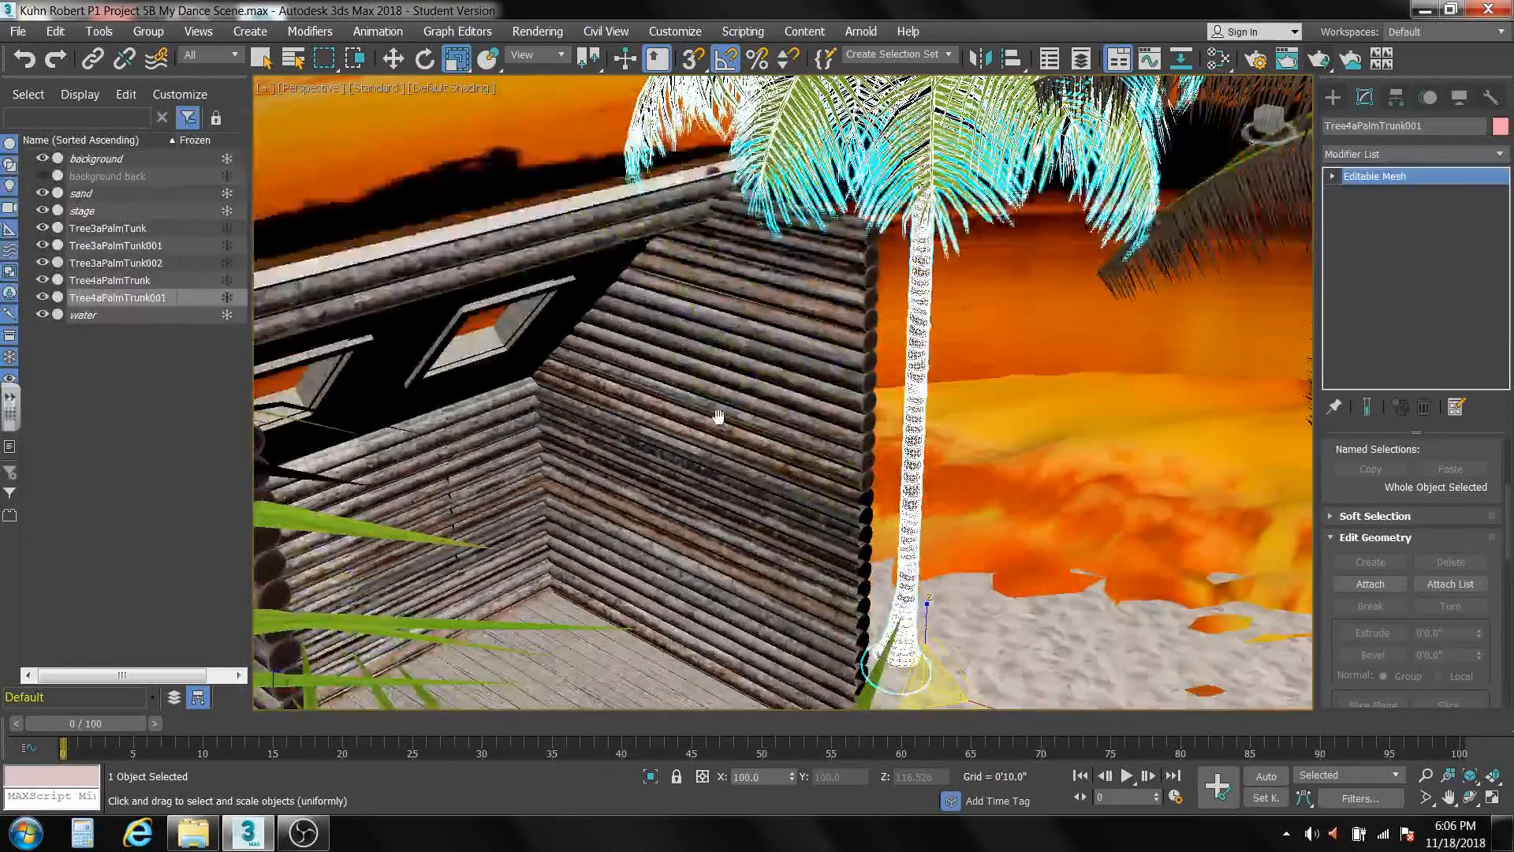
alt+middle_drag(718, 417, 688, 377)
scroll(743, 421, down, 10)
scroll(791, 470, up, 6)
alt+middle_drag(791, 471, 776, 545)
scroll(774, 563, down, 5)
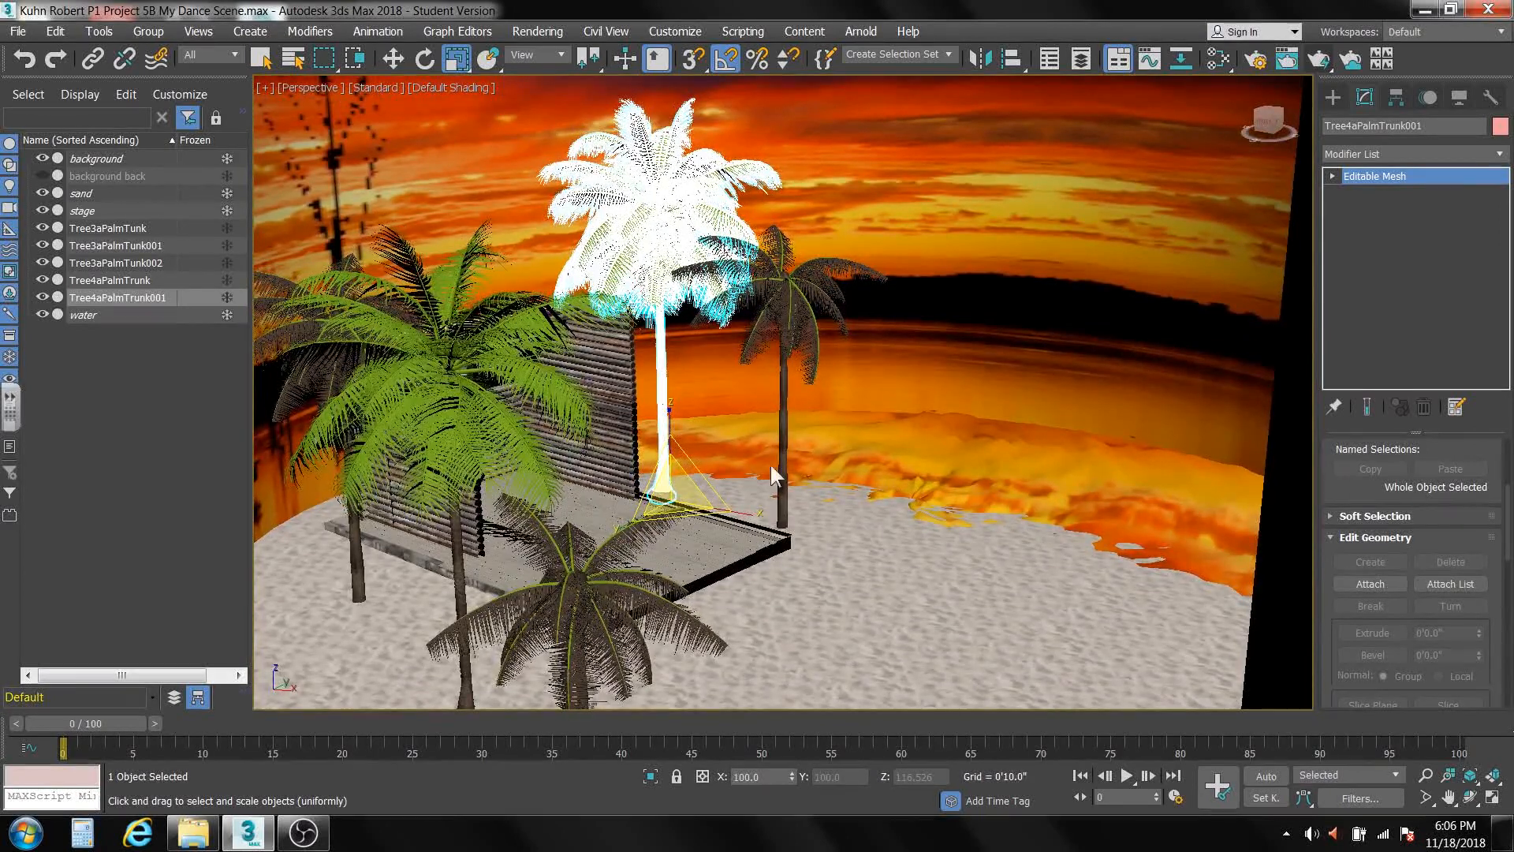